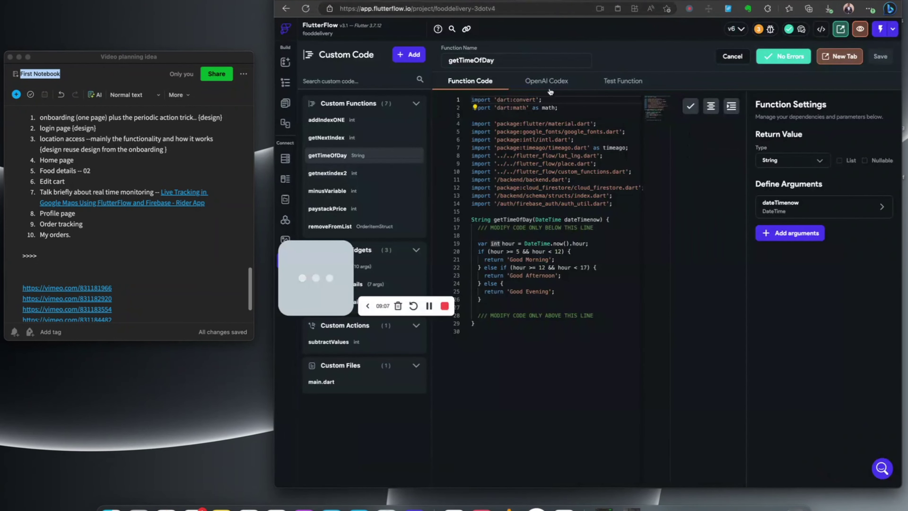
# Step: Show the OpenAI Codex code generator for the getTimeOfDay custom function
pyautogui.click(556, 82)
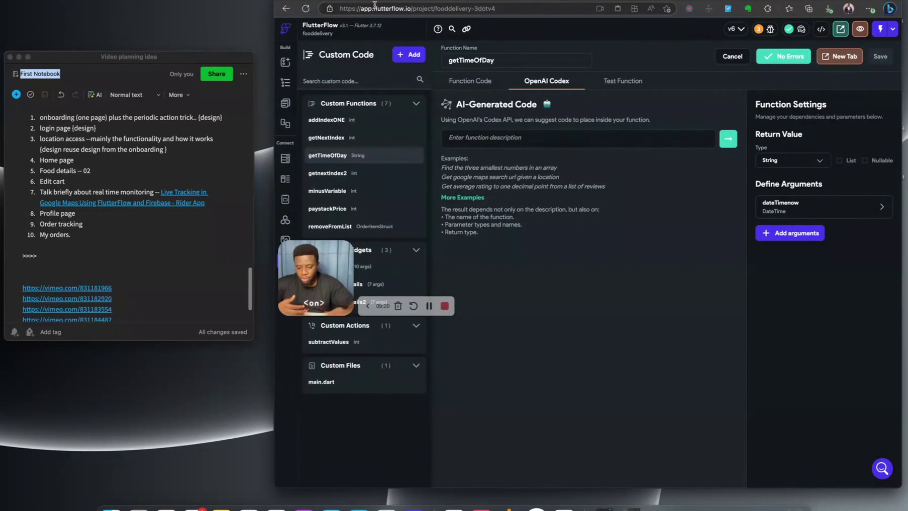
pyautogui.moveTo(306, 274); pyautogui.dragTo(471, 386)
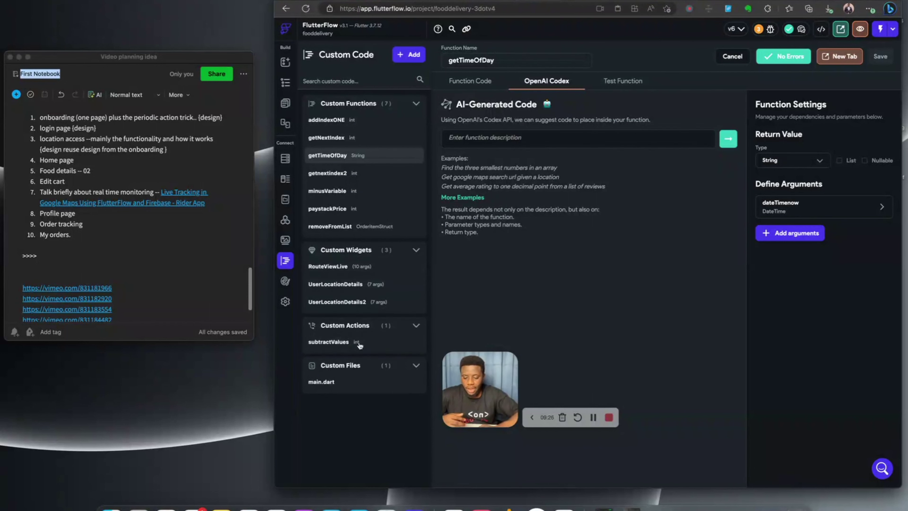
# Step: Open the RouteViewLive custom widget and look through its code from the imports to the end of the file
pyautogui.click(327, 267)
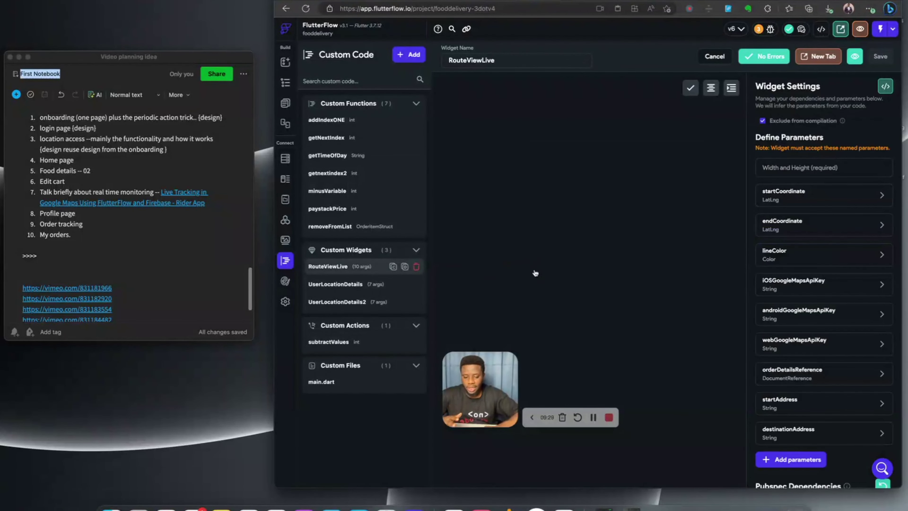
pyautogui.scroll(-5, 526, 282)
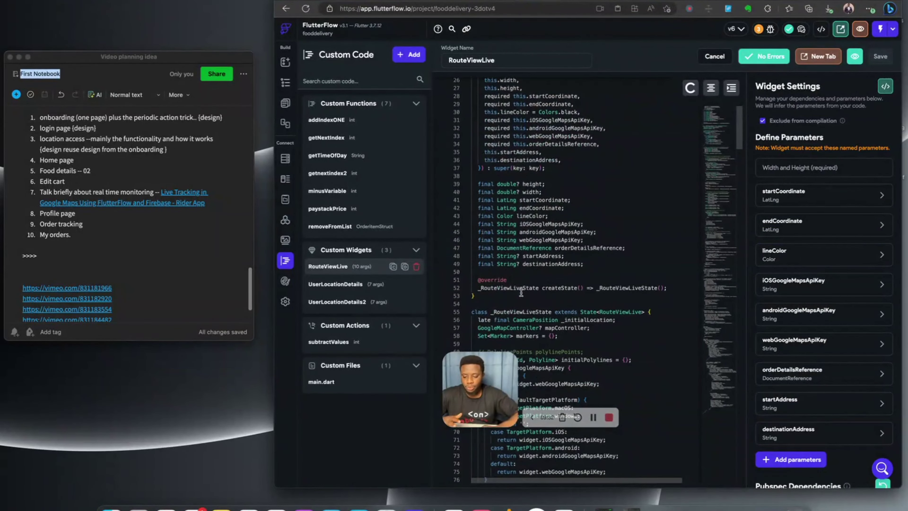
pyautogui.scroll(-15, 521, 292)
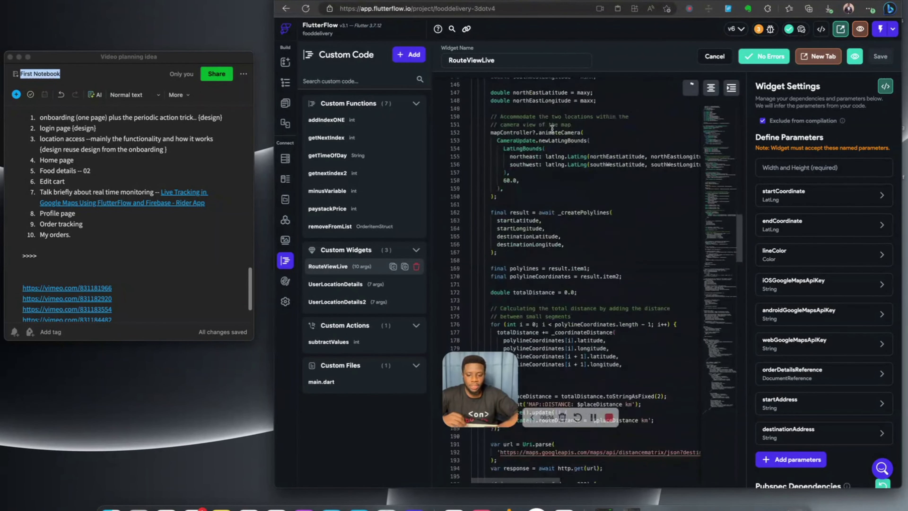
pyautogui.scroll(-4, 553, 128)
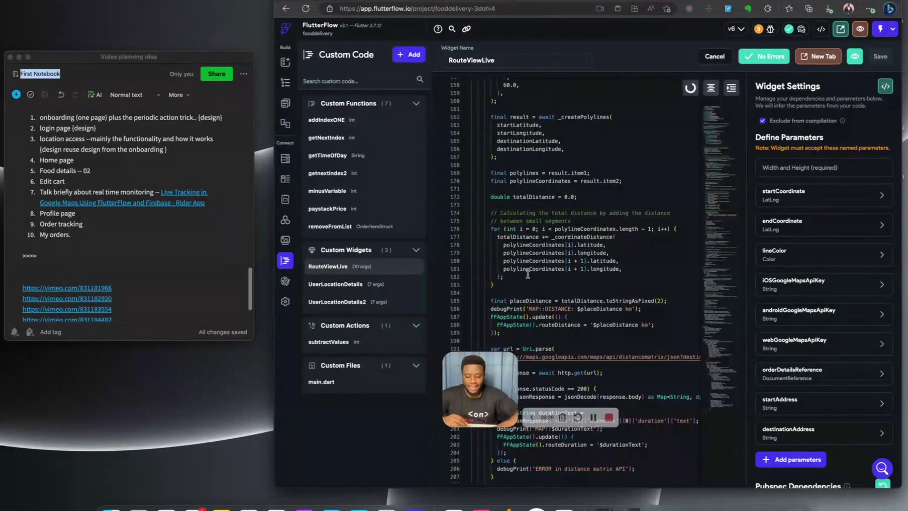
pyautogui.scroll(-14, 528, 250)
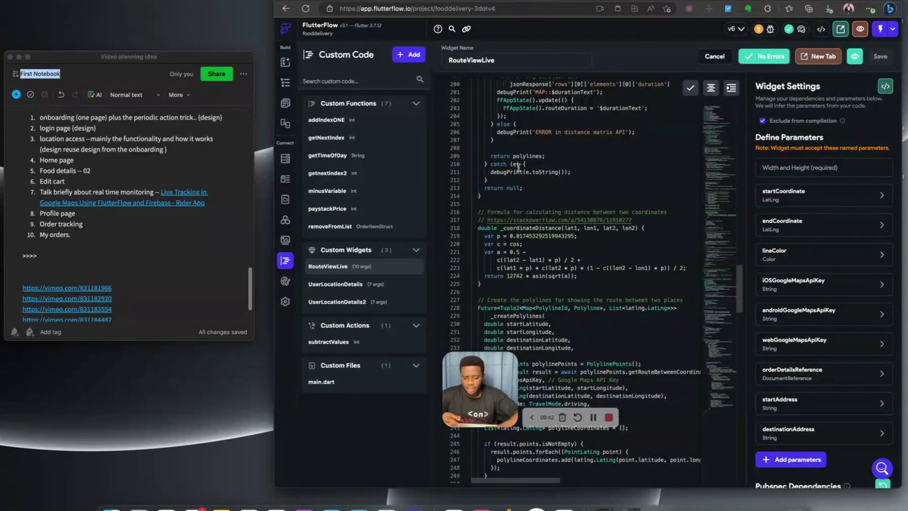
pyautogui.scroll(-20, 518, 165)
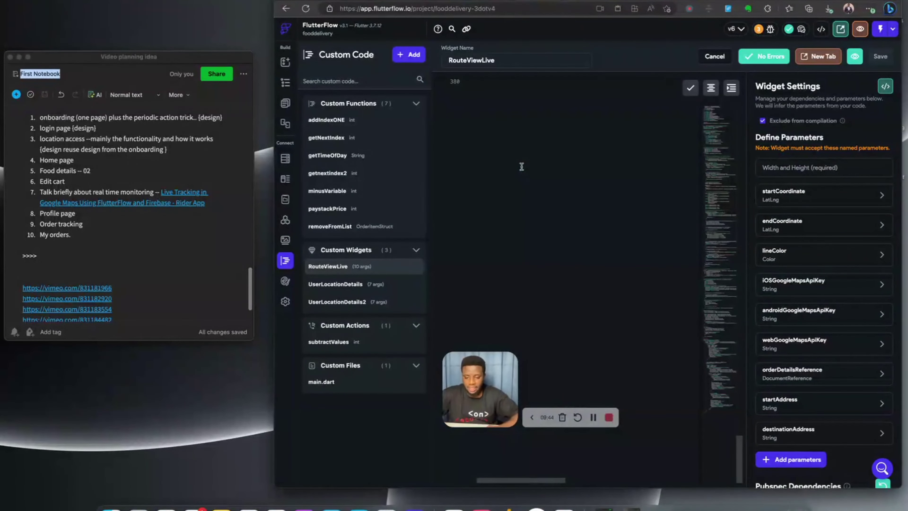
pyautogui.scroll(20, 522, 167)
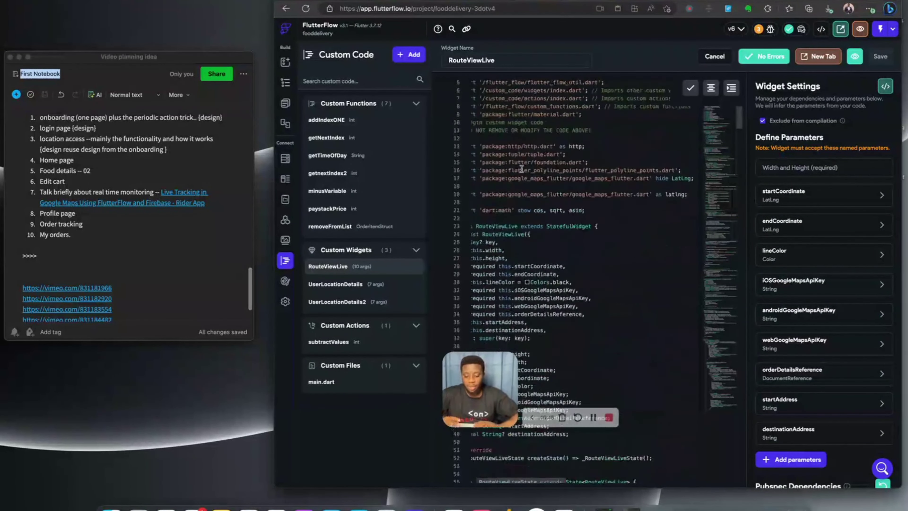
pyautogui.scroll(2, 521, 169)
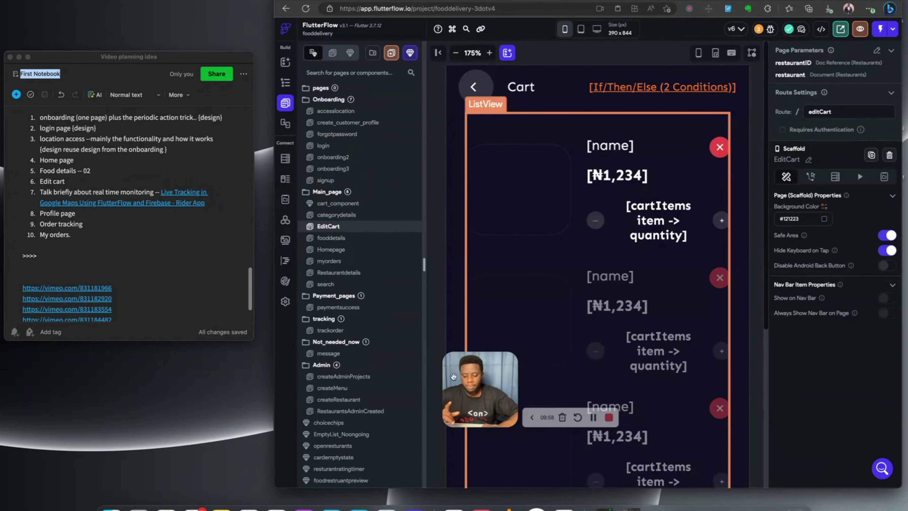
# Step: Open the project's app settings and look through the available integrations
pyautogui.moveTo(465, 387); pyautogui.dragTo(384, 314)
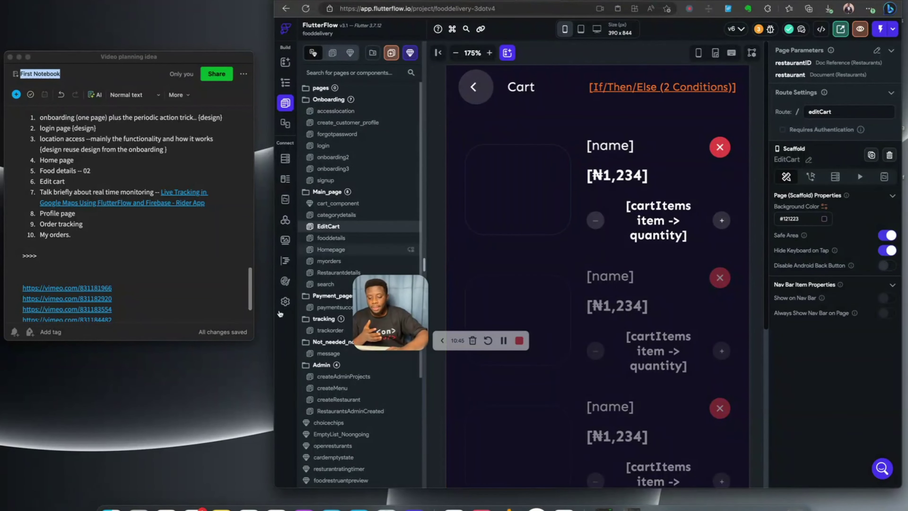
pyautogui.click(285, 302)
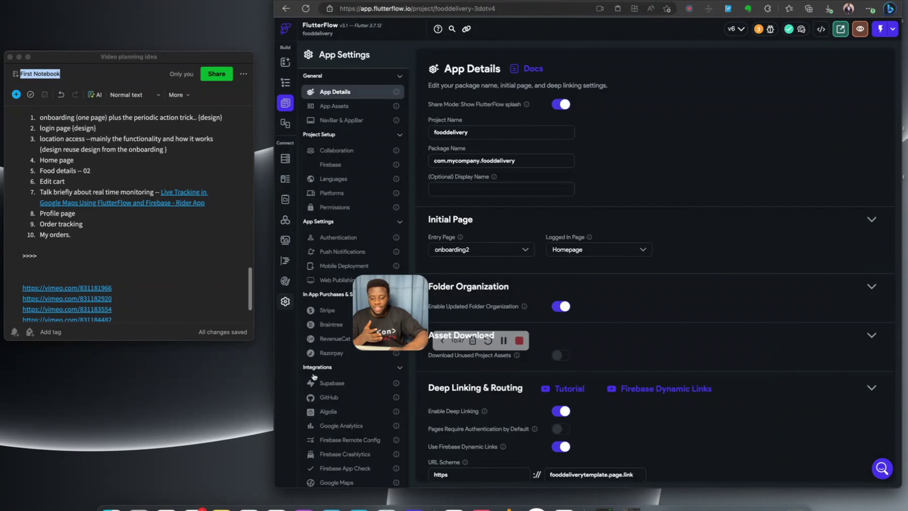
pyautogui.scroll(-2, 319, 309)
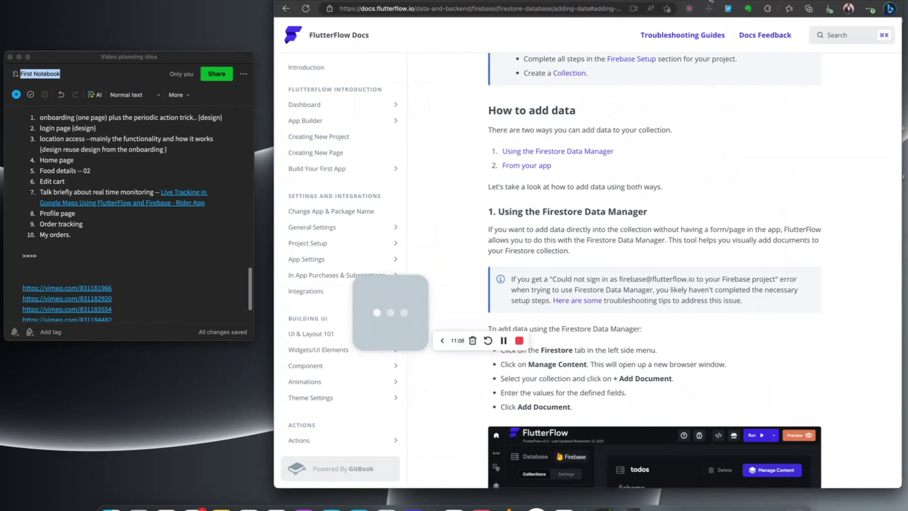
# Step: Search the FlutterFlow documentation for "maps" and read the Google Maps page's instructions for enabling the API and adding keys
pyautogui.scroll(4, 525, 71)
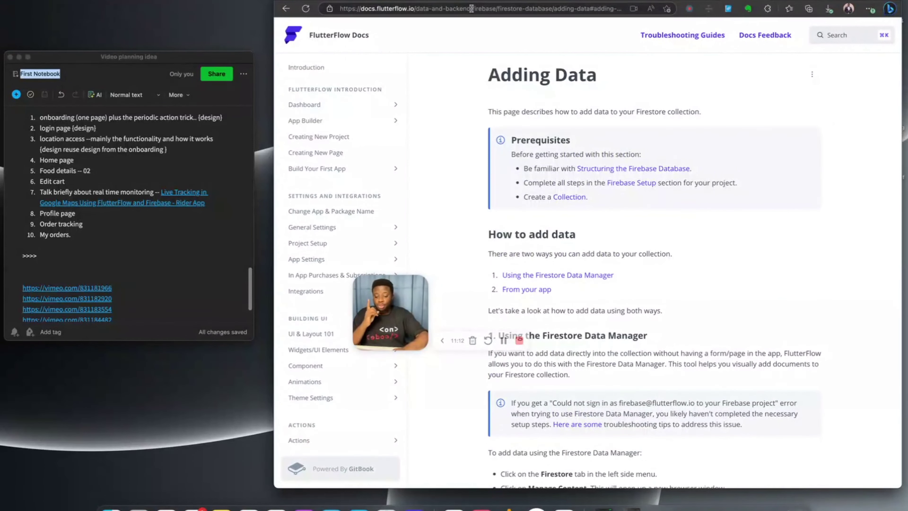
pyautogui.click(848, 36)
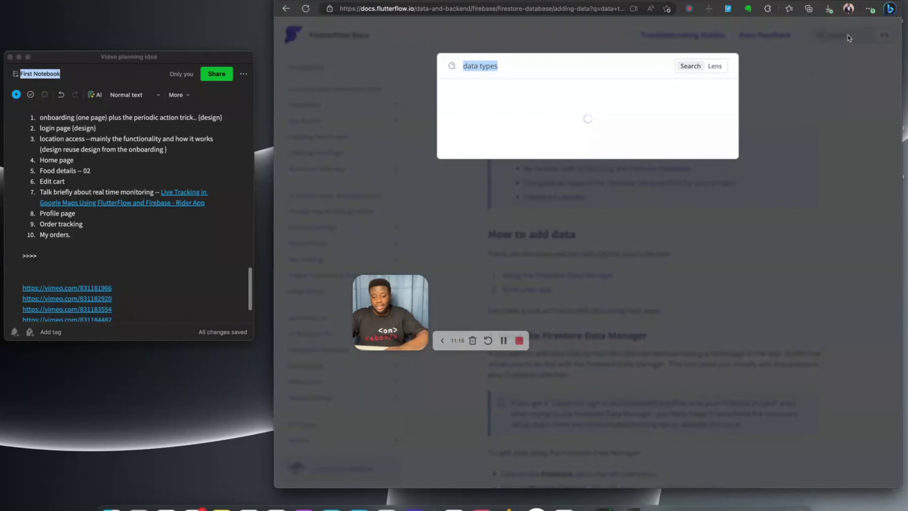
pyautogui.write('maps')
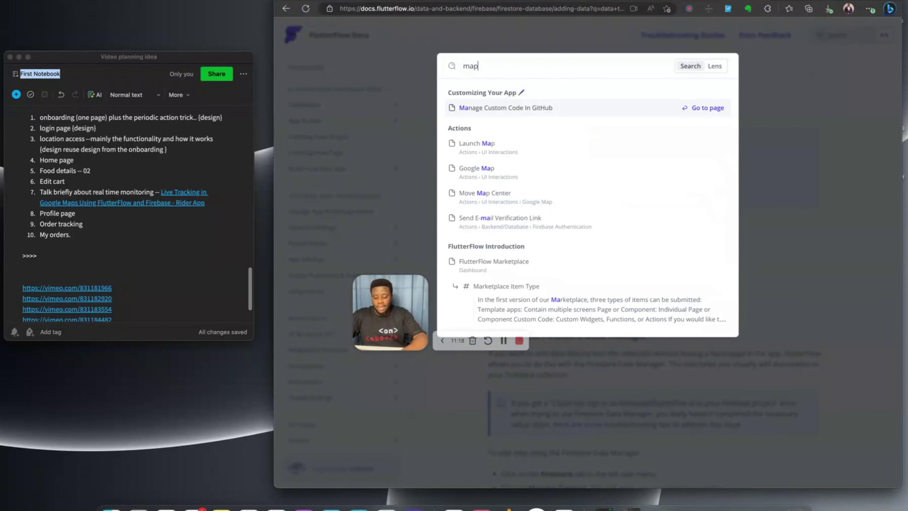
pyautogui.click(572, 114)
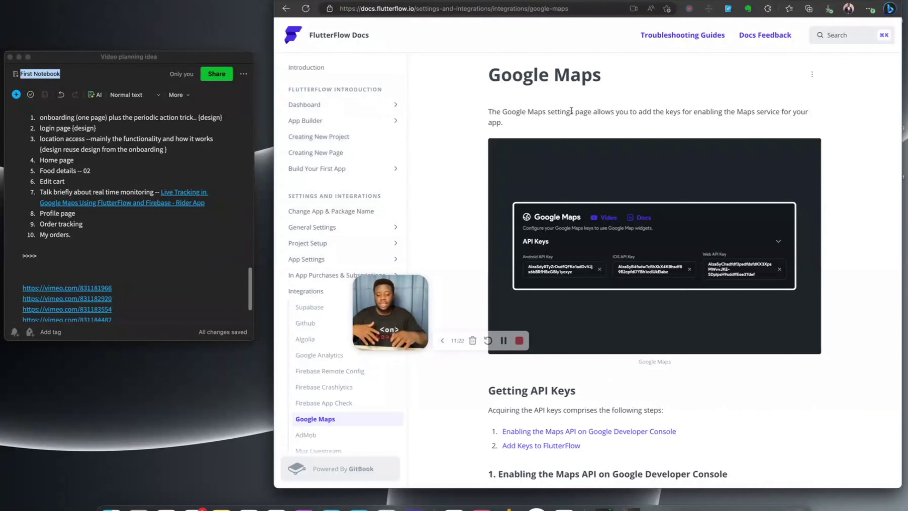
pyautogui.scroll(-7, 570, 110)
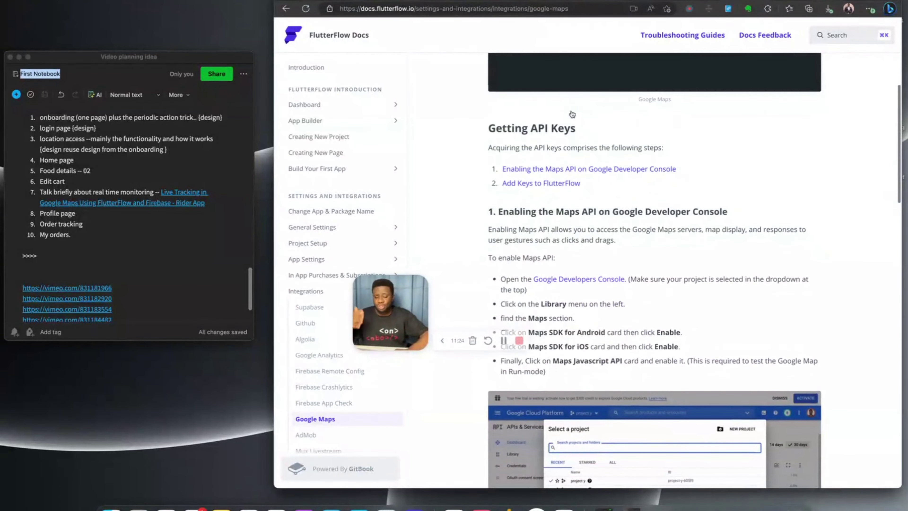
pyautogui.scroll(-8, 571, 110)
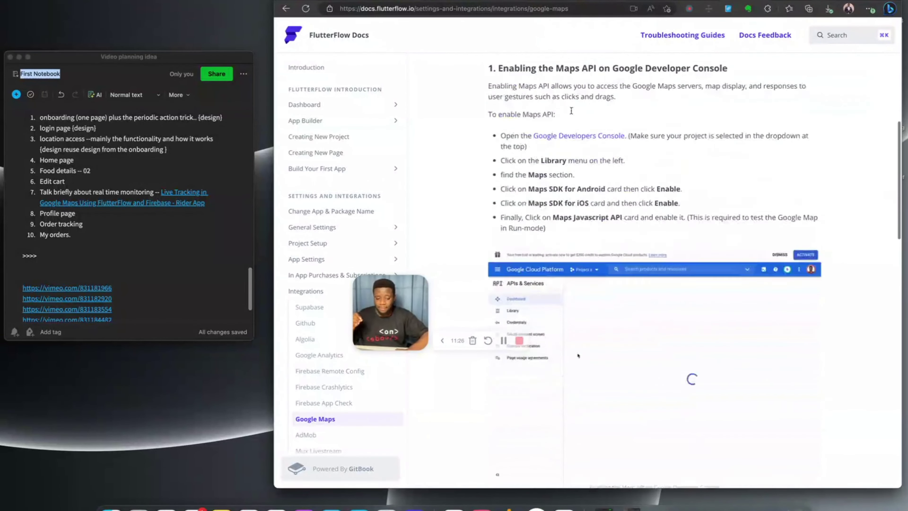
pyautogui.scroll(-10, 571, 111)
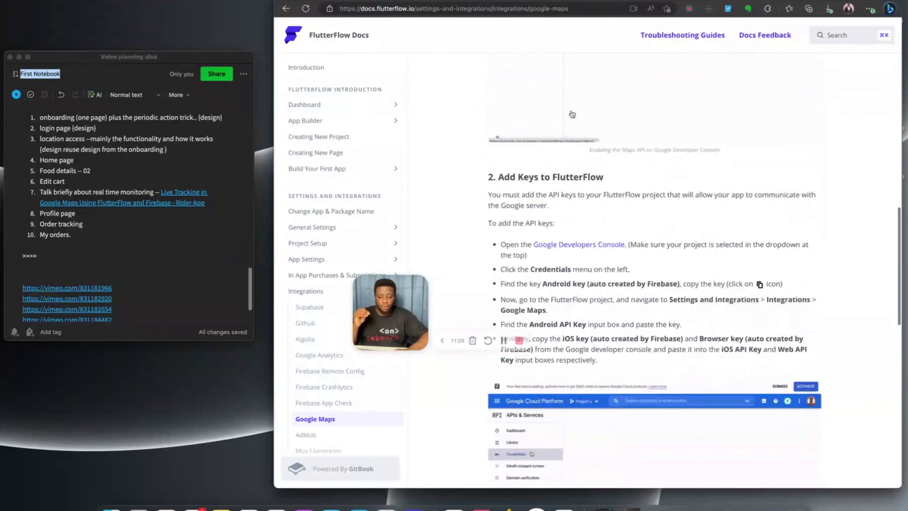
pyautogui.scroll(-3, 571, 111)
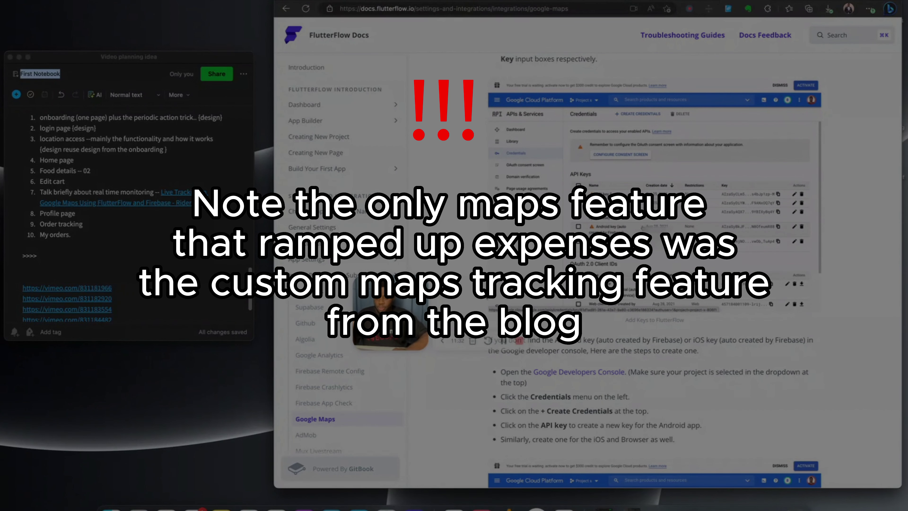
# Step: Go back through the planning note to the app idea and its feature list
pyautogui.moveTo(383, 310); pyautogui.dragTo(308, 316)
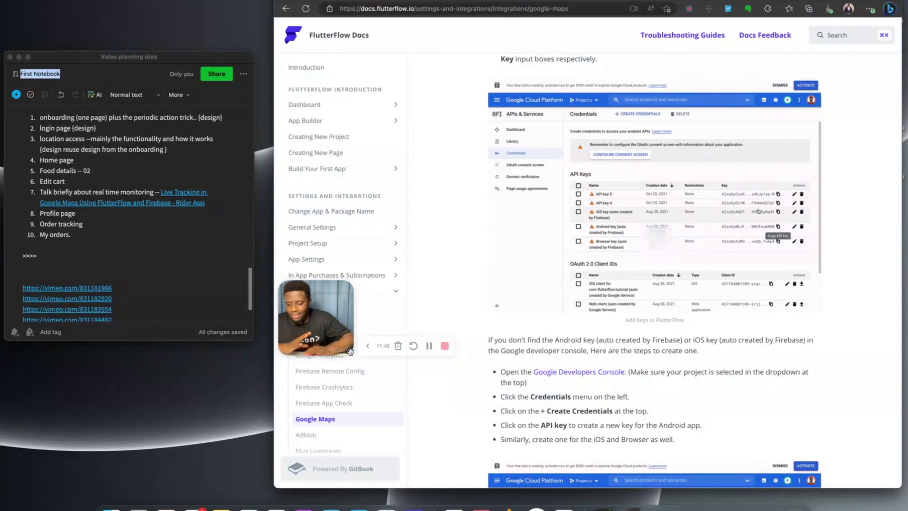
pyautogui.scroll(10, 89, 240)
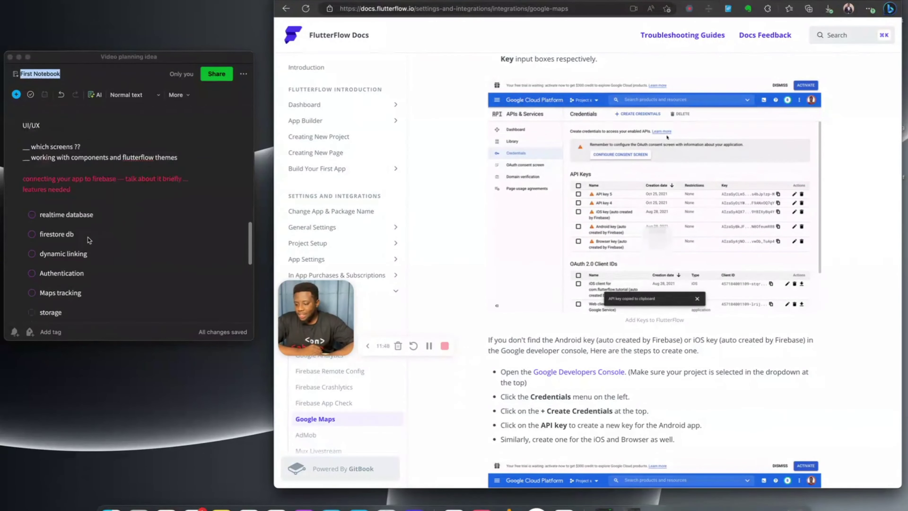
pyautogui.scroll(5, 89, 240)
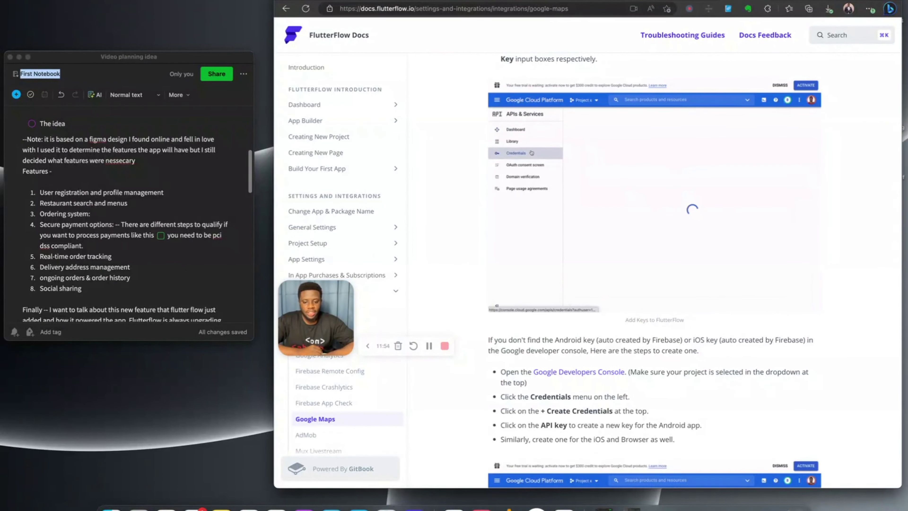
# Step: Switch to the Food Delivery App design in Figma and look over its payment and profile screens
pyautogui.hotkey('ctrl', 'Tab')
pyautogui.scroll(-10, 601, 181)
pyautogui.hscroll(4, 601, 181)
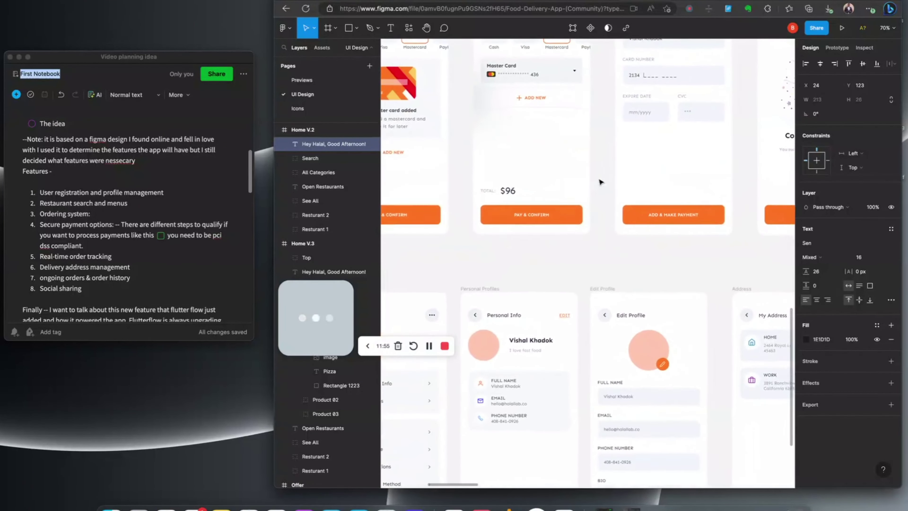
pyautogui.scroll(10, 601, 182)
pyautogui.hscroll(-5, 601, 182)
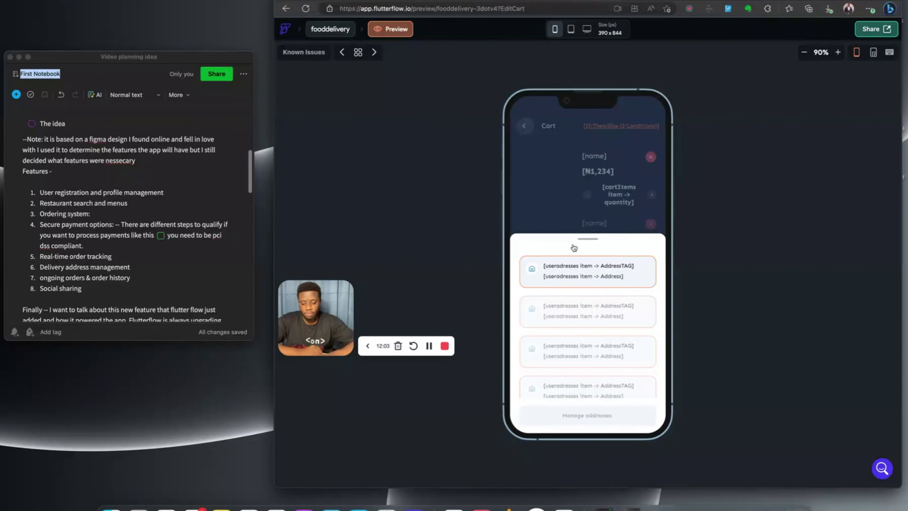
# Step: Test pulling down the delivery address sheet in the cart page's app preview
pyautogui.moveTo(576, 246); pyautogui.dragTo(558, 360)
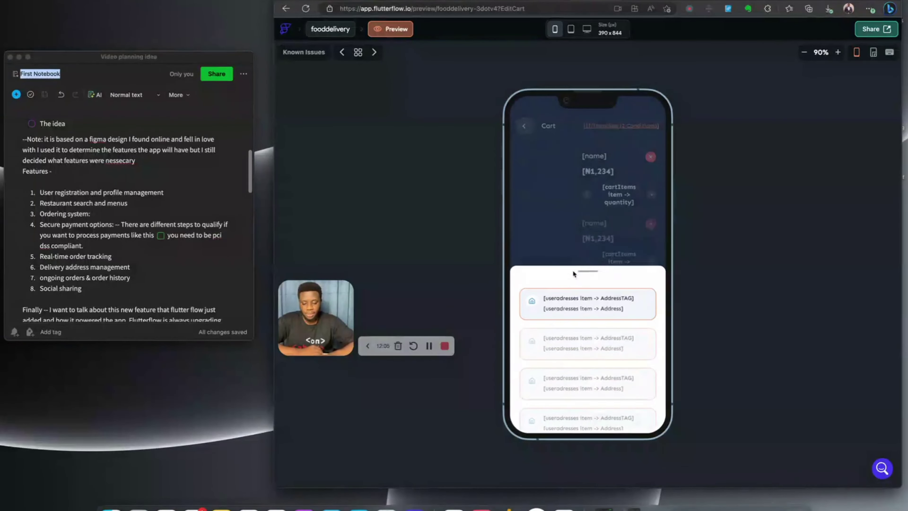
pyautogui.click(572, 270)
pyautogui.click(567, 344)
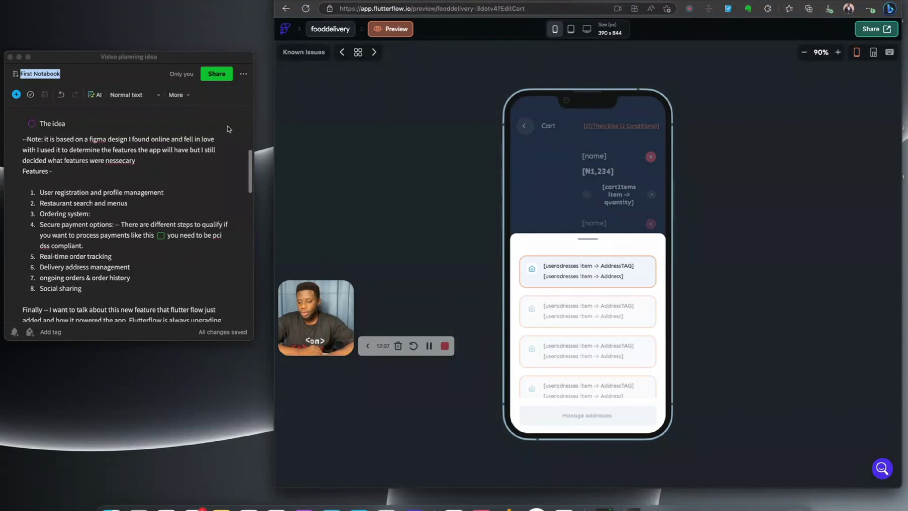
# Step: Review the rest of the note's feature list alongside the Figma address, profile and My Orders screens
pyautogui.scroll(-1, 56, 214)
pyautogui.scroll(-3, 55, 213)
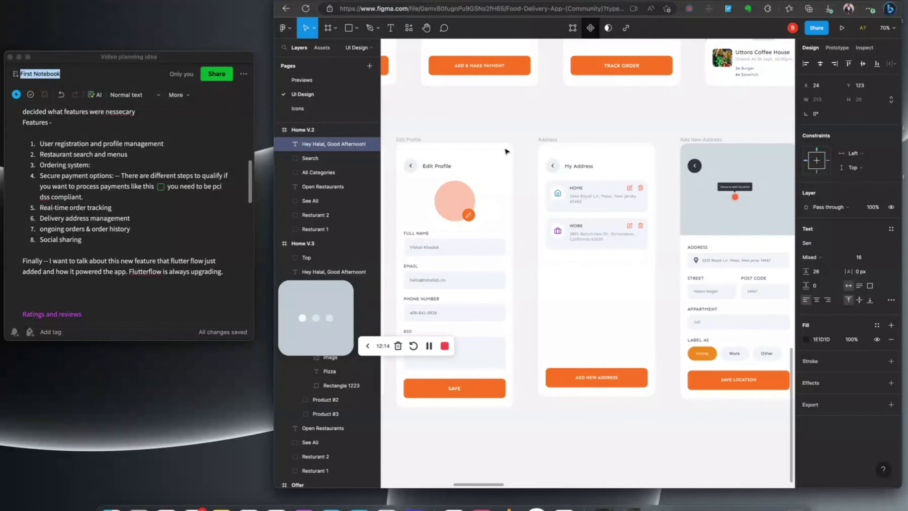
pyautogui.scroll(-5, 470, 290)
pyautogui.scroll(5, 471, 290)
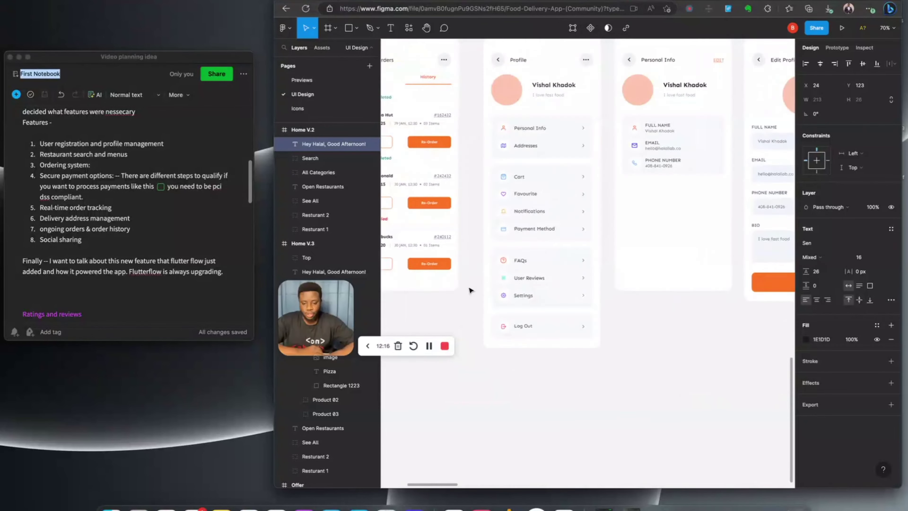
pyautogui.hscroll(-3, 471, 290)
pyautogui.hscroll(-3, 471, 290)
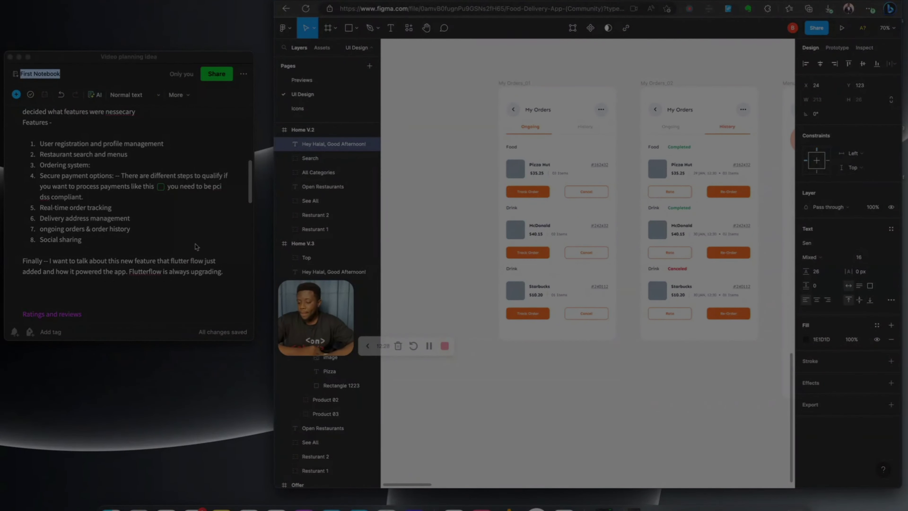
# Step: Highlight the "Social sharing" item in the planning note's feature list
pyautogui.scroll(-2, 49, 262)
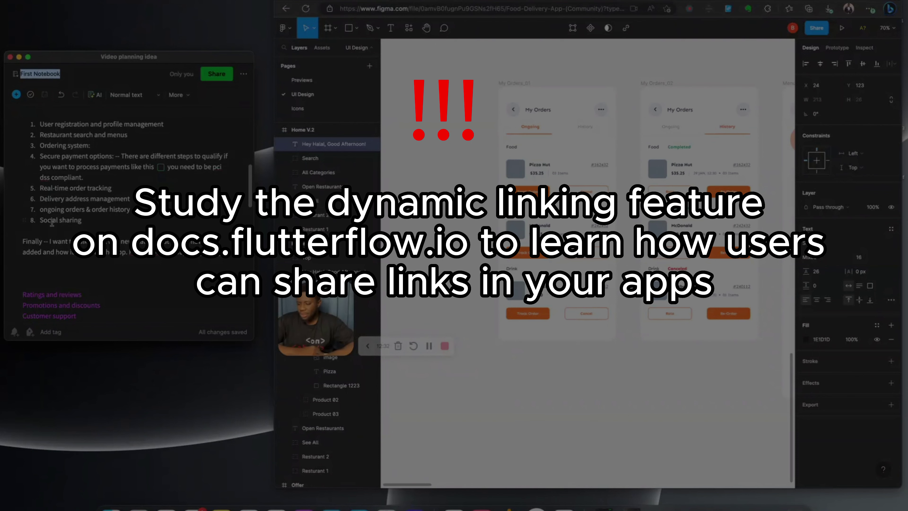
pyautogui.moveTo(39, 221); pyautogui.dragTo(124, 221)
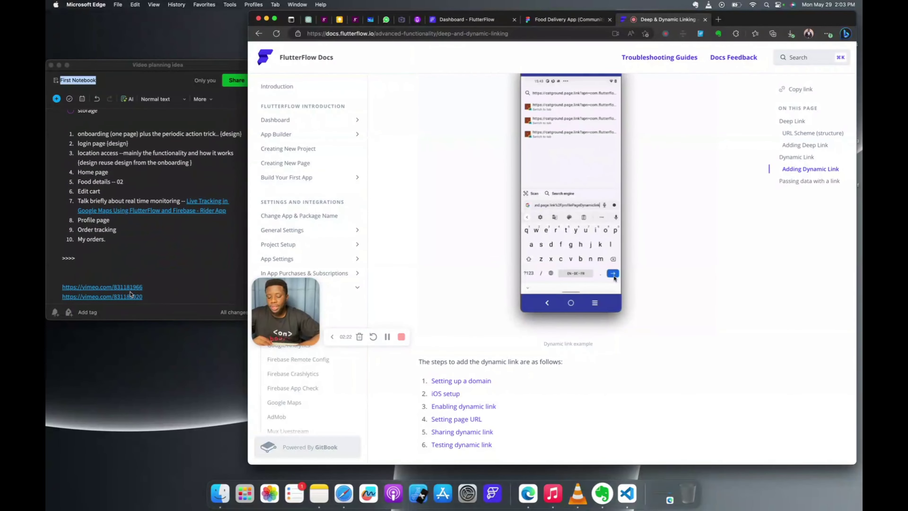
# Step: Return to the Food Delivery App design in Figma and survey the full set of app screens
pyautogui.click(570, 22)
pyautogui.scroll(10, 517, 206)
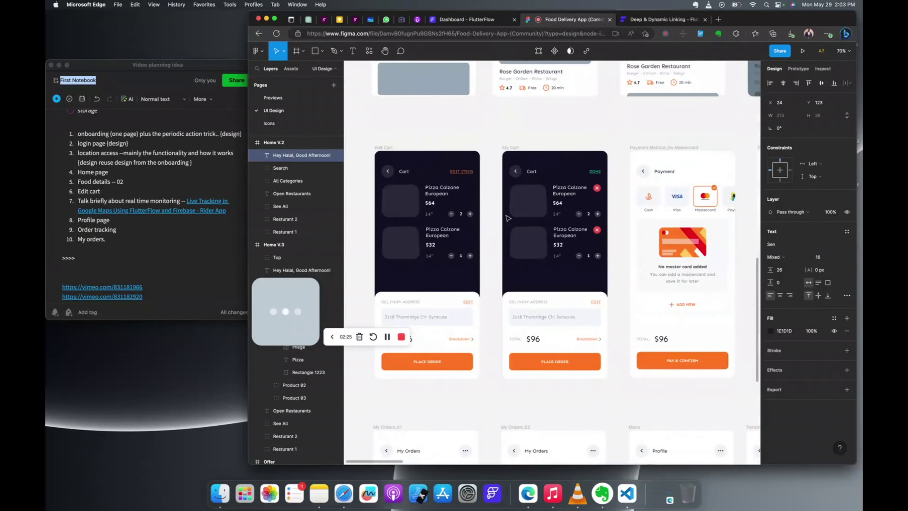
pyautogui.scroll(-5, 517, 207)
pyautogui.hscroll(5, 517, 206)
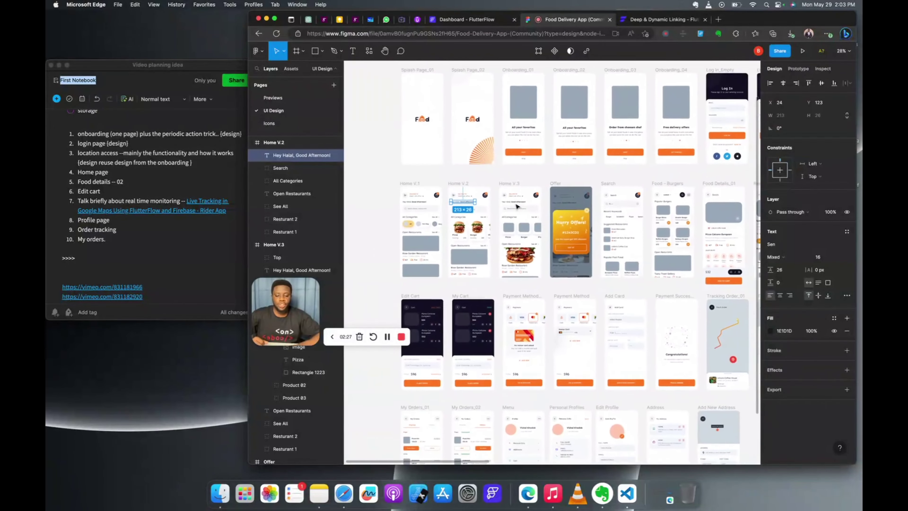
# Step: Leave the Figma screen overview and open the FlutterFlow projects dashboard
pyautogui.scroll(-3, 517, 207)
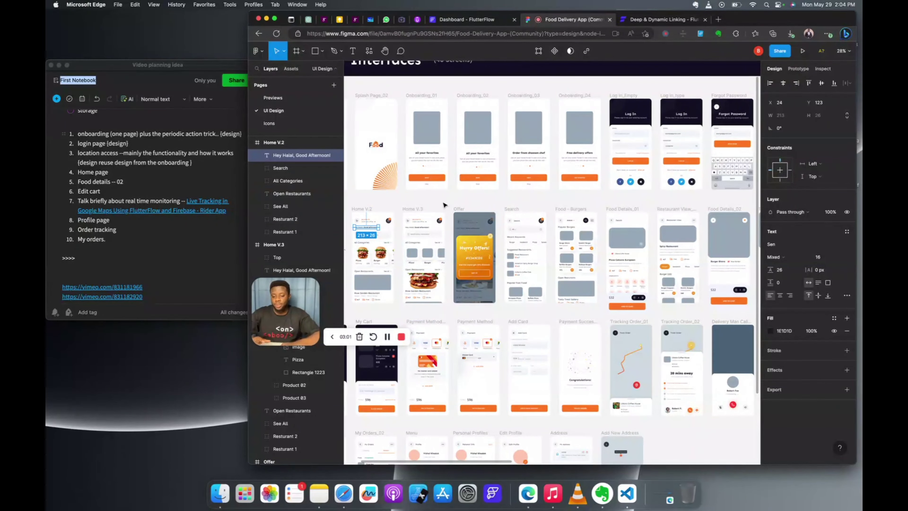
pyautogui.scroll(-3, 461, 207)
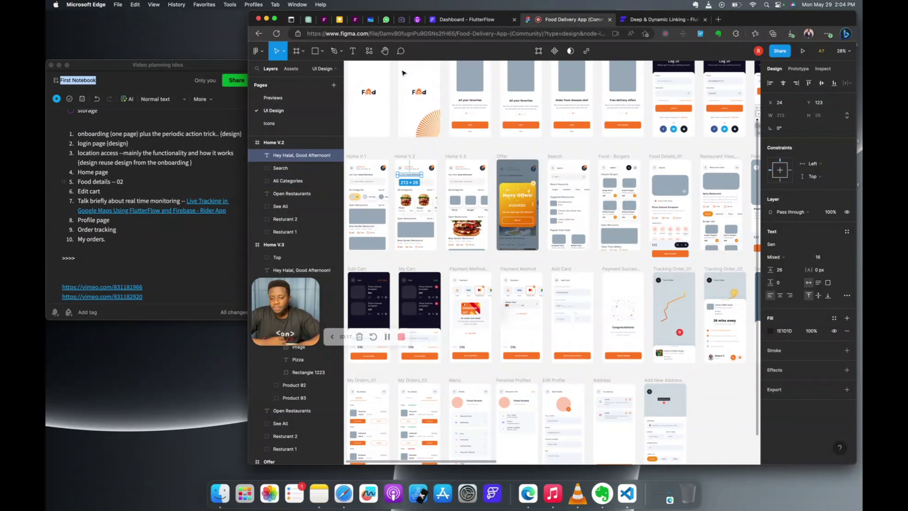
pyautogui.click(480, 23)
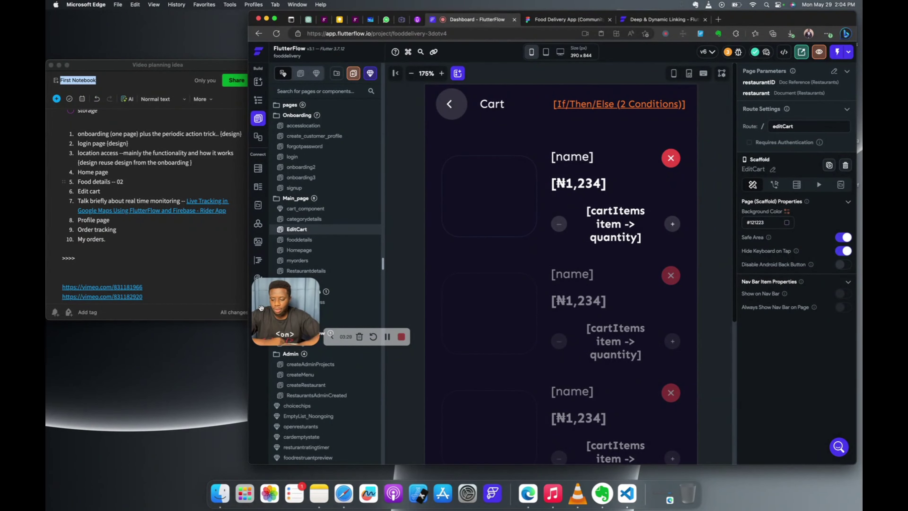
pyautogui.moveTo(274, 331); pyautogui.dragTo(462, 231)
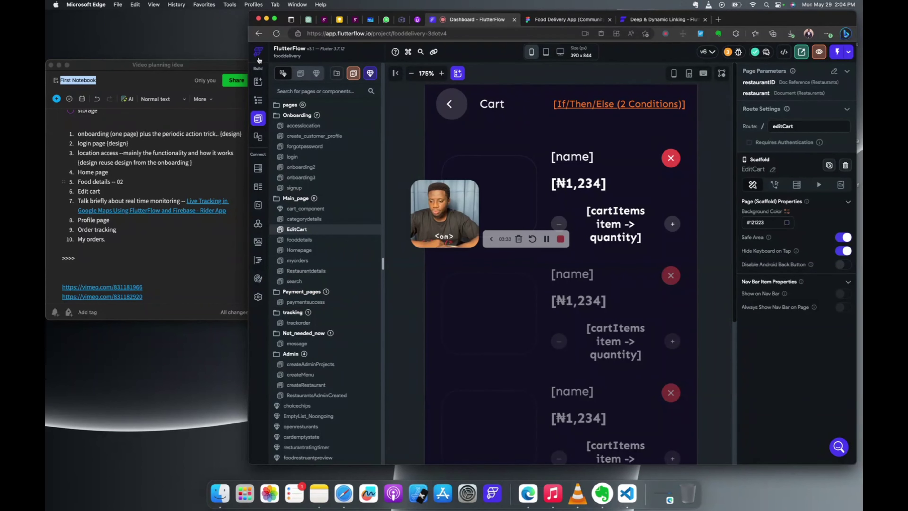
pyautogui.click(277, 34)
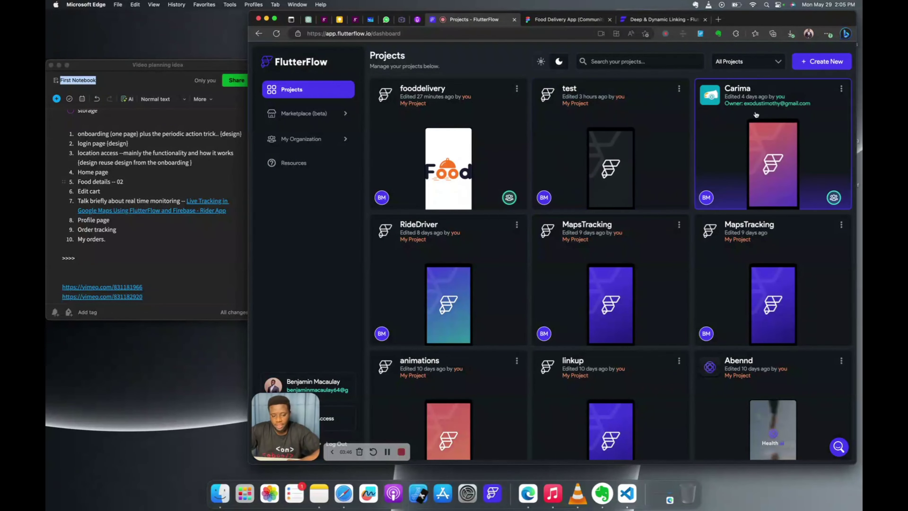
# Step: Create a blank FlutterFlow project named "test" and skip the welcome introduction
pyautogui.click(819, 67)
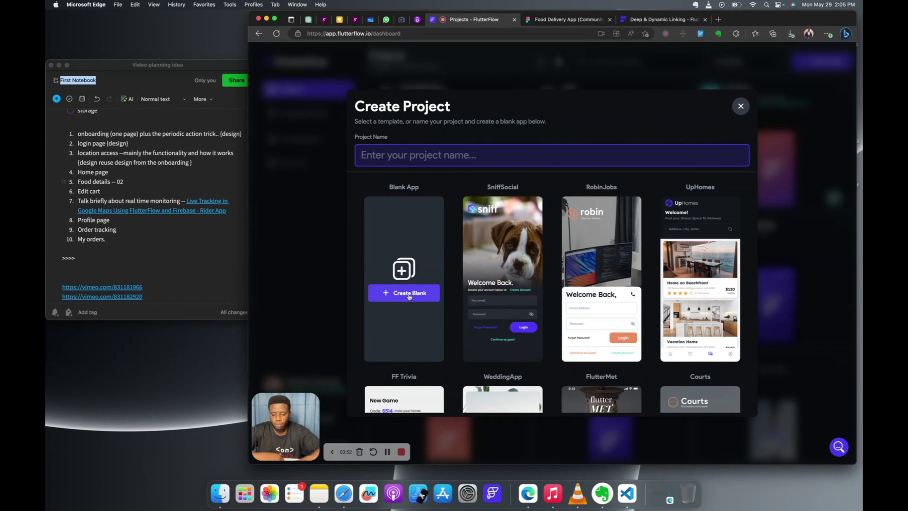
pyautogui.click(409, 297)
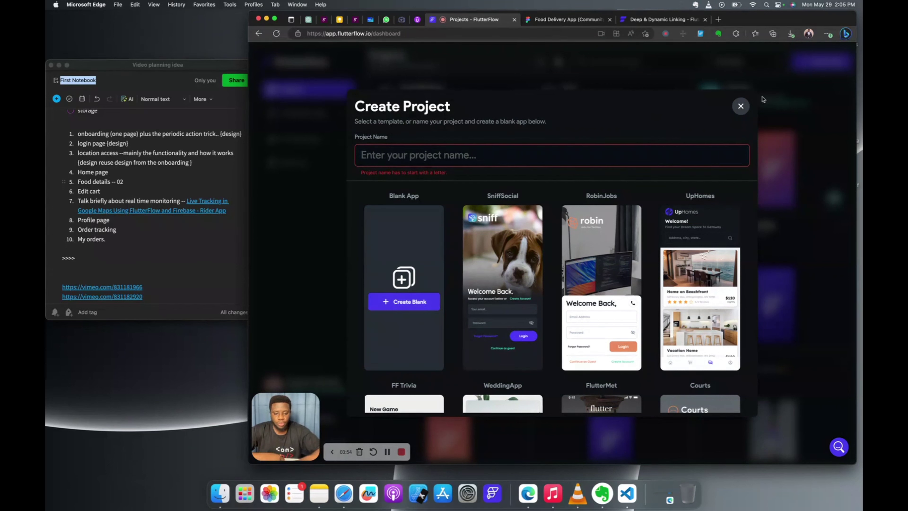
pyautogui.click(473, 159)
pyautogui.write('test')
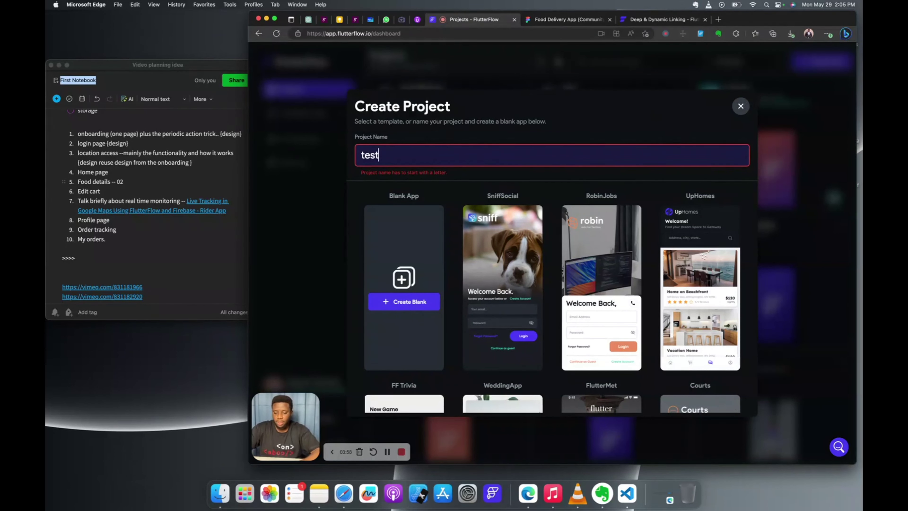
pyautogui.click(384, 305)
pyautogui.click(410, 292)
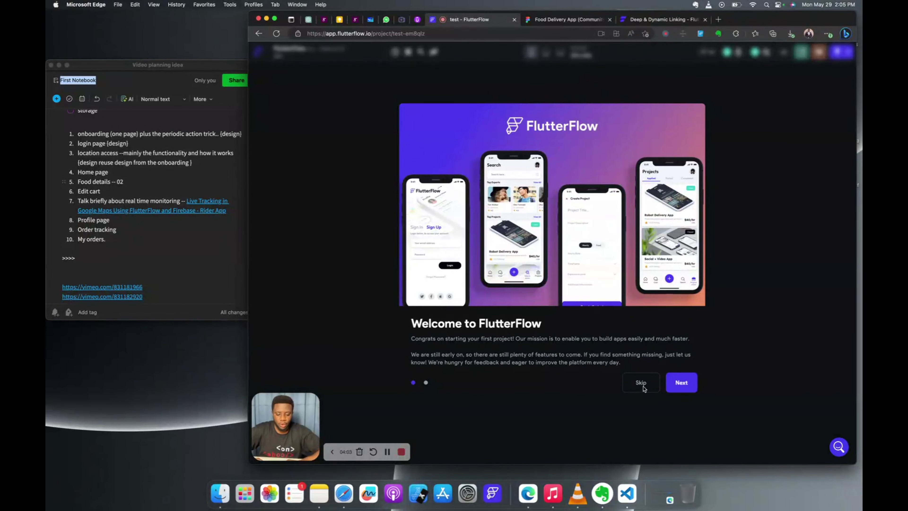
pyautogui.click(641, 383)
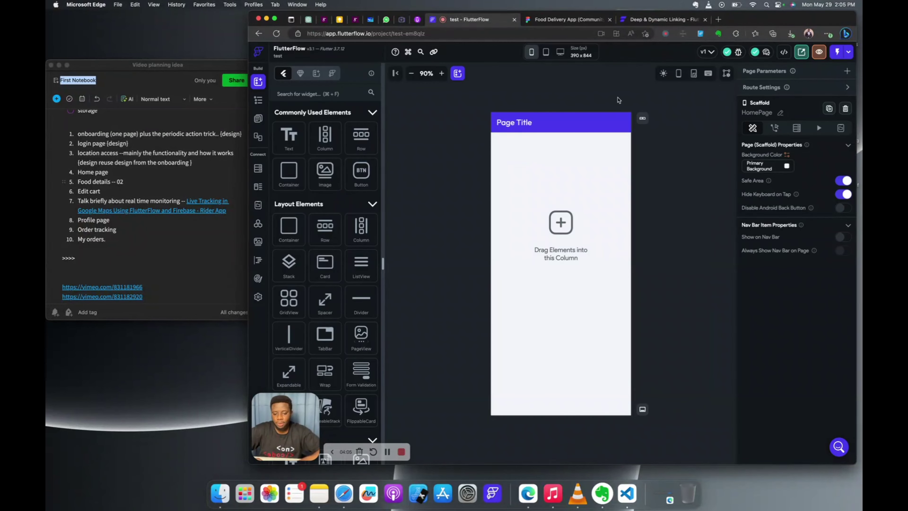
# Step: Open the color settings of the test project's theme
pyautogui.click(592, 126)
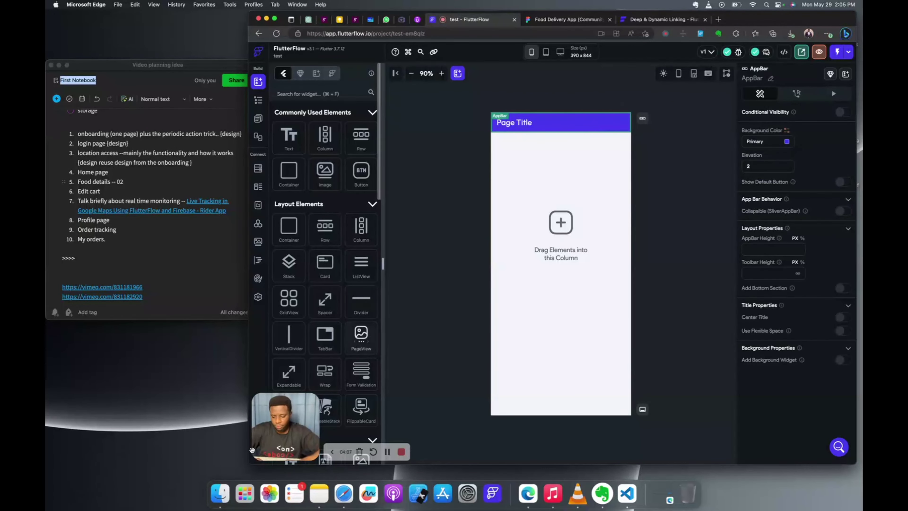
pyautogui.moveTo(290, 422); pyautogui.dragTo(727, 79)
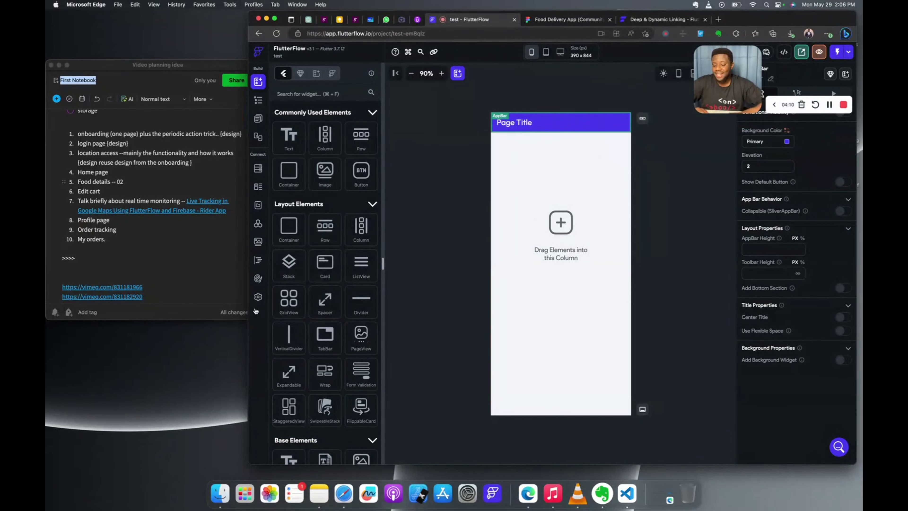
pyautogui.click(257, 280)
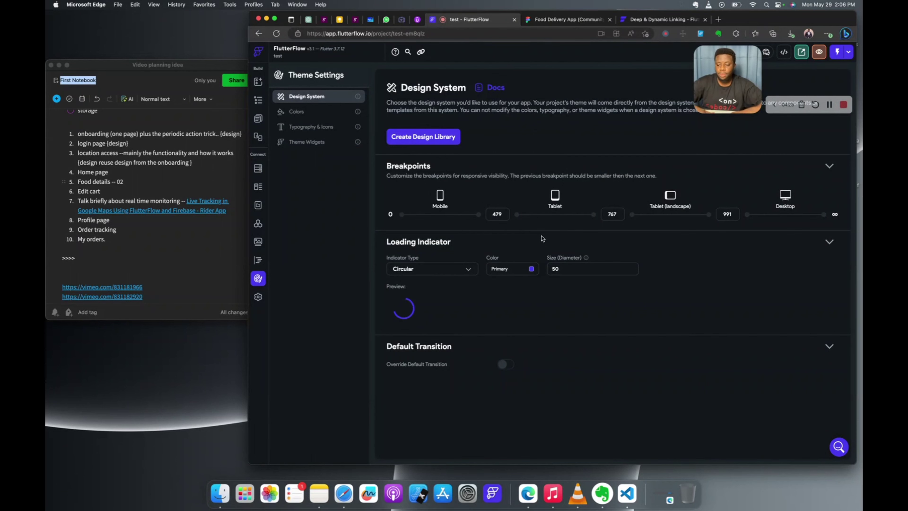
pyautogui.click(297, 112)
# Step: Switch to the Food Delivery App design in Figma and examine the colors used across its screens
pyautogui.click(571, 19)
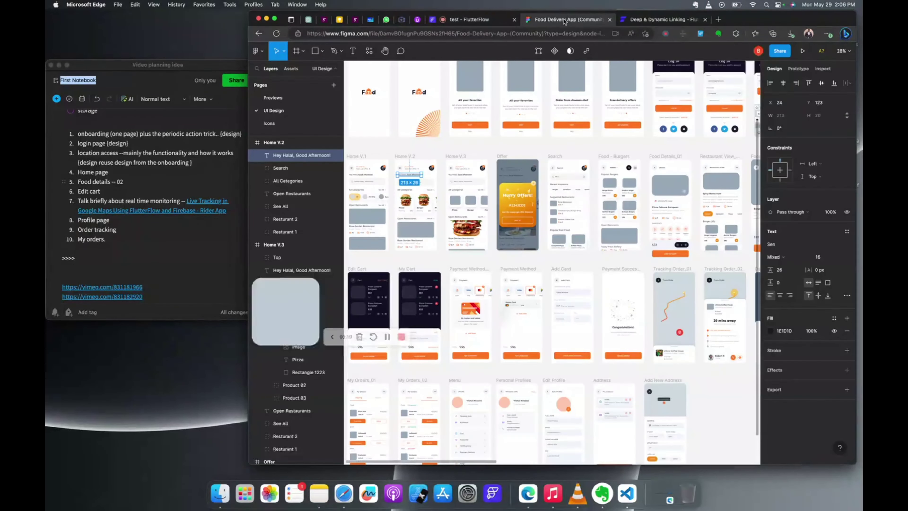
pyautogui.scroll(5, 497, 165)
pyautogui.scroll(-2, 497, 166)
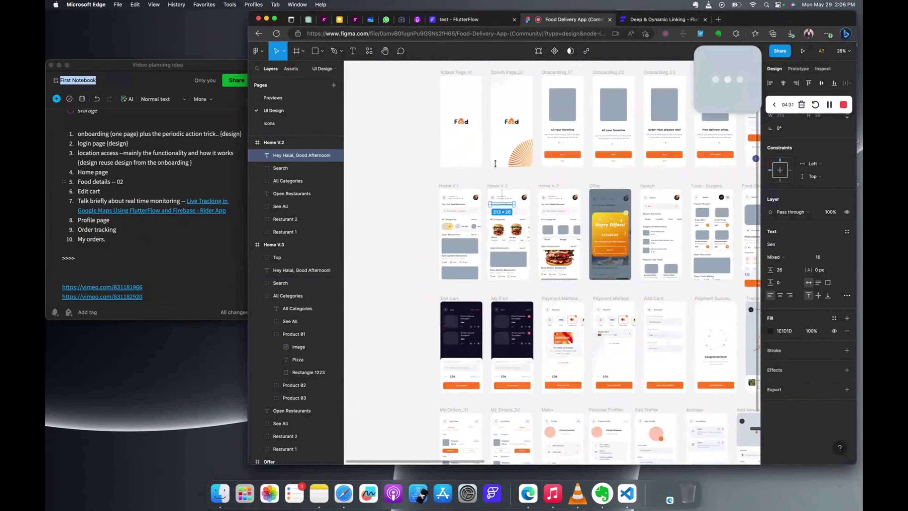
pyautogui.hscroll(6, 498, 166)
pyautogui.scroll(-3, 497, 165)
pyautogui.hscroll(-6, 497, 165)
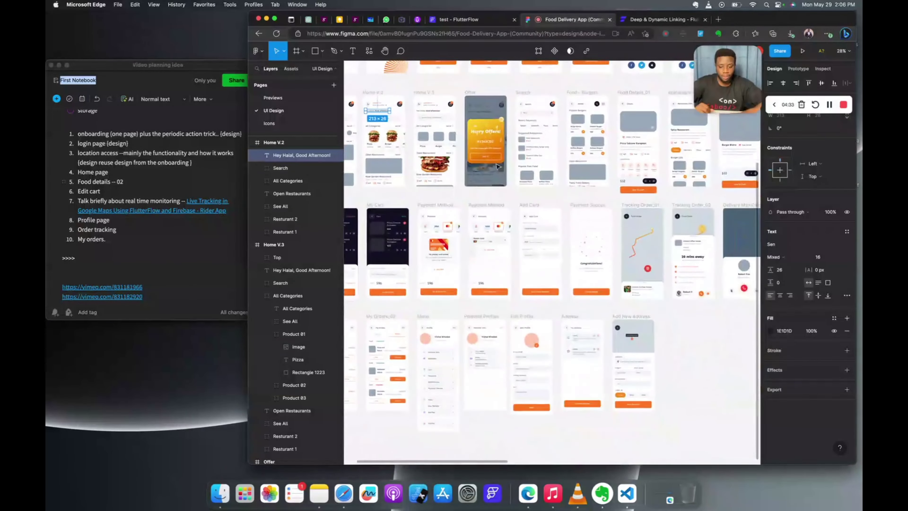
pyautogui.scroll(3, 498, 166)
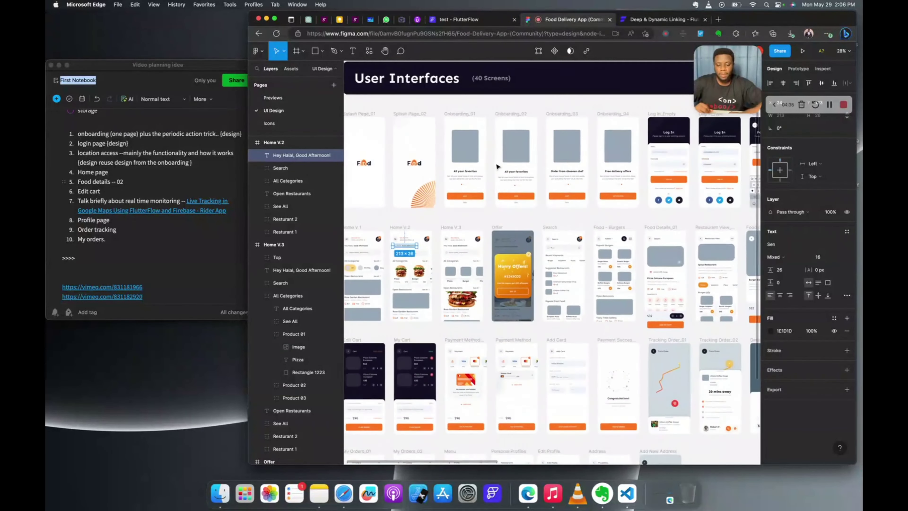
pyautogui.hscroll(-2, 497, 165)
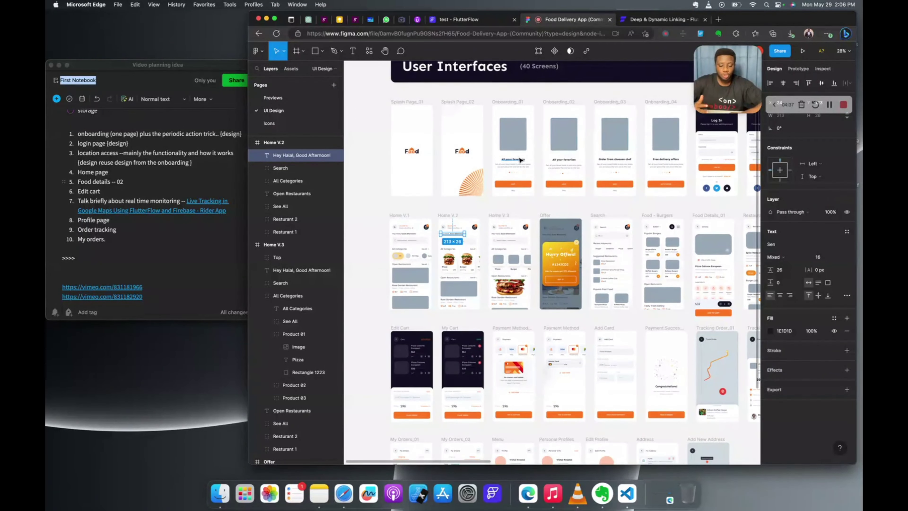
pyautogui.scroll(-1, 534, 156)
pyautogui.hscroll(3, 535, 156)
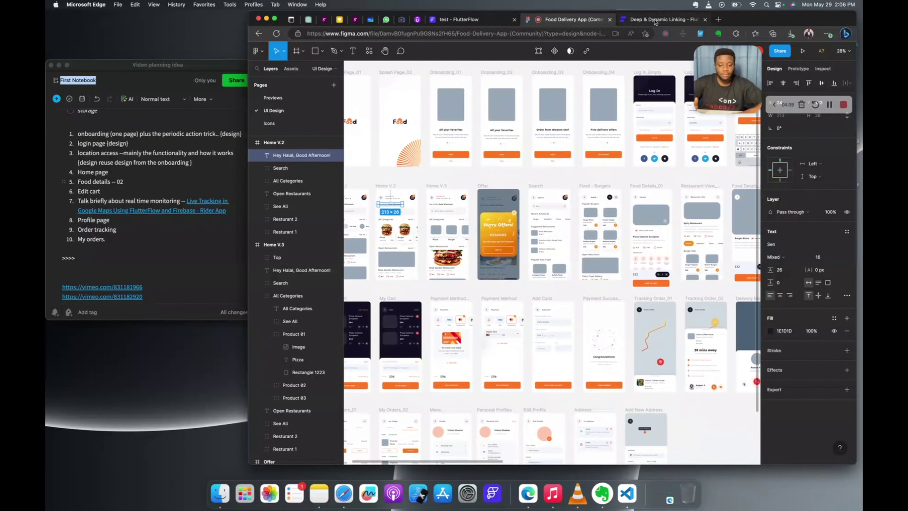
# Step: Return to FlutterFlow, preview the existing project theme colors on the HomePage, and close the preview without saving
pyautogui.click(465, 19)
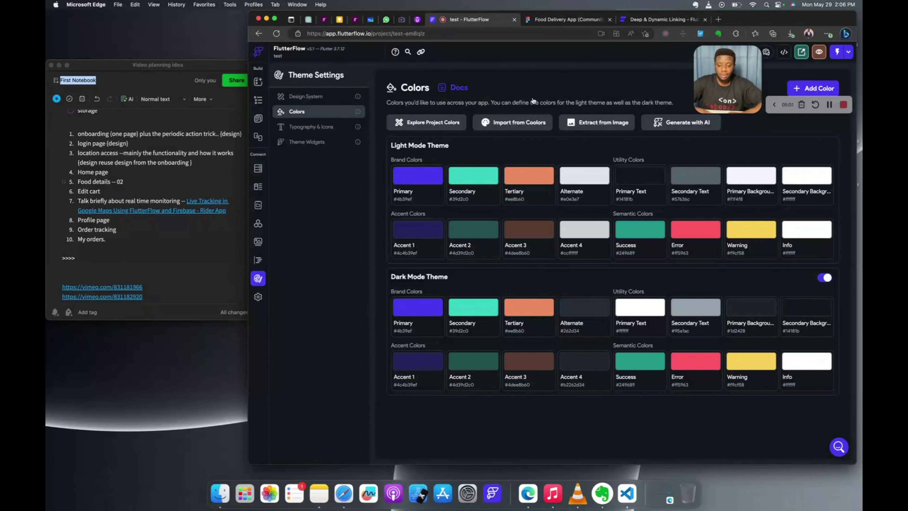
pyautogui.click(419, 124)
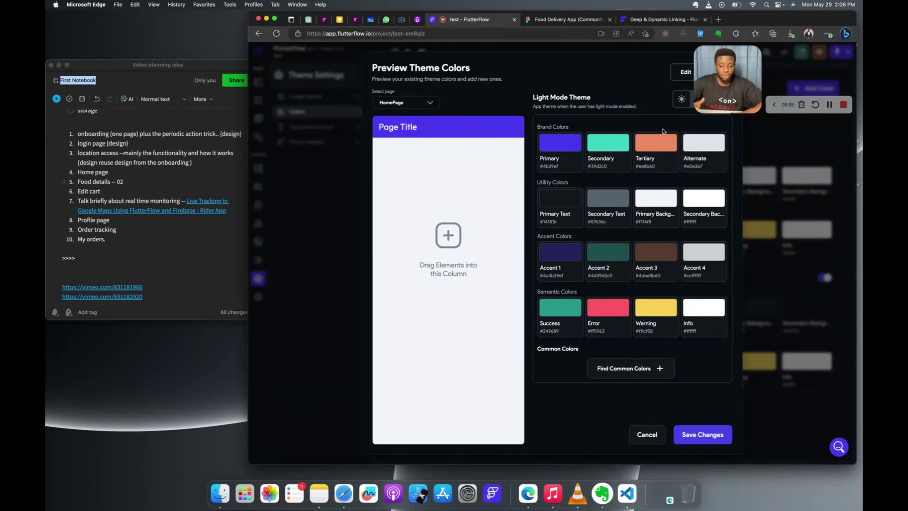
pyautogui.moveTo(747, 72); pyautogui.dragTo(745, 183)
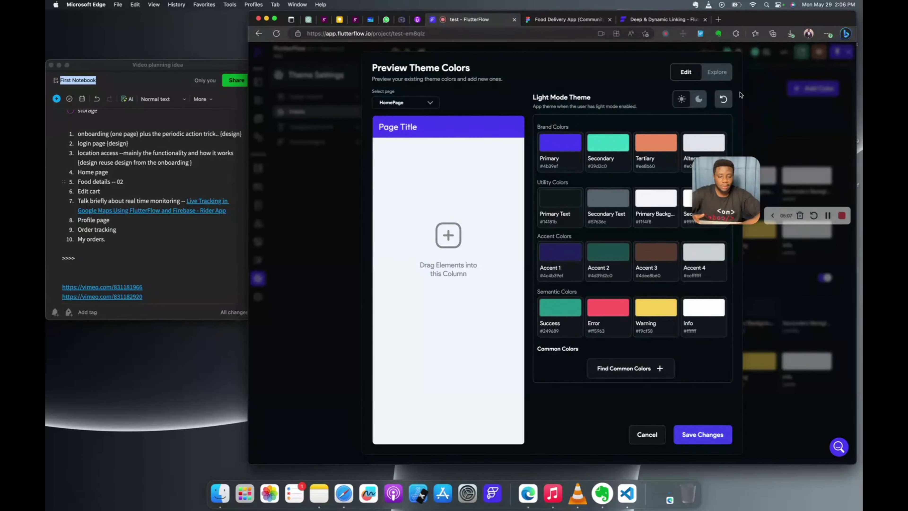
pyautogui.click(648, 435)
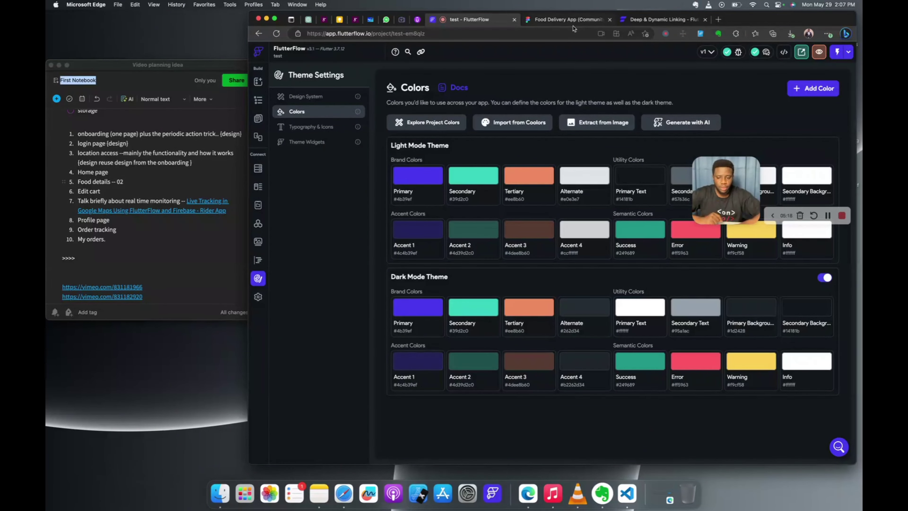
# Step: Capture a screenshot of the orange NEXT button on the Onboarding_01 screen in Figma
pyautogui.click(568, 19)
pyautogui.scroll(10, 470, 150)
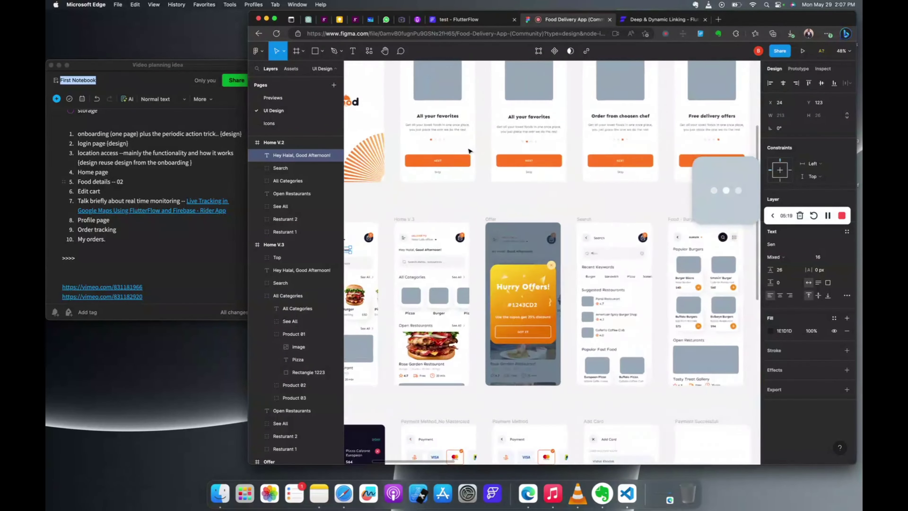
pyautogui.scroll(2, 469, 150)
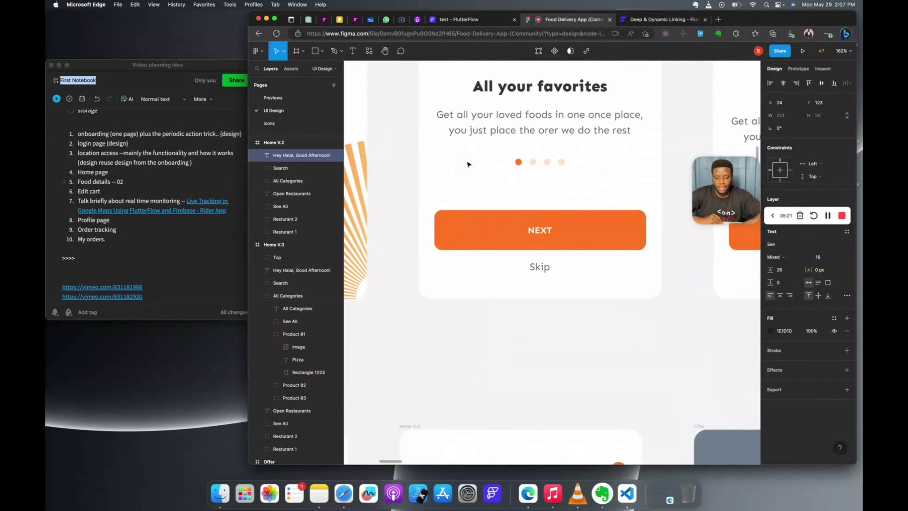
pyautogui.click(456, 237)
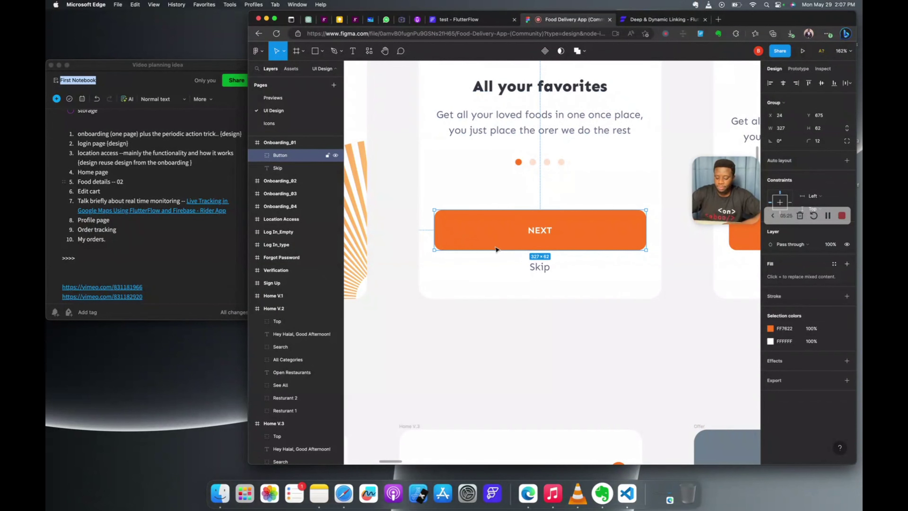
pyautogui.press('r')
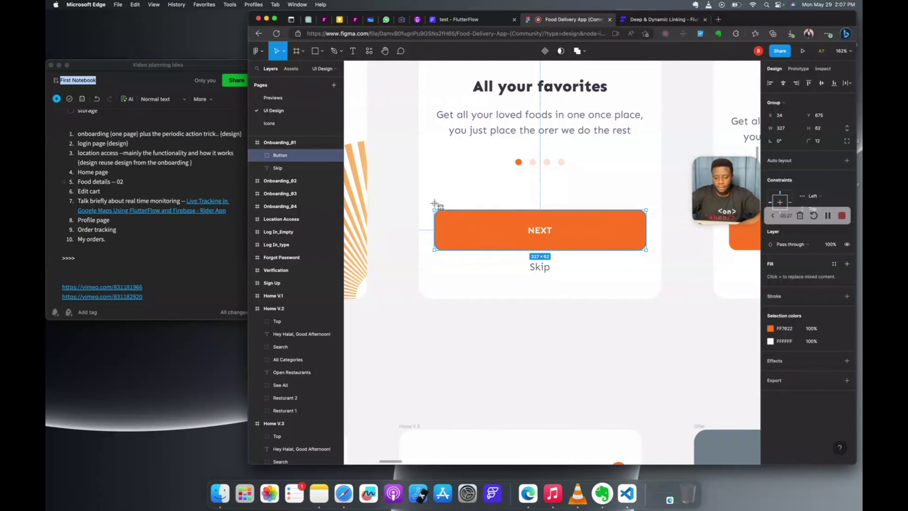
pyautogui.moveTo(430, 202); pyautogui.dragTo(683, 263)
pyautogui.moveTo(653, 269); pyautogui.dragTo(654, 269)
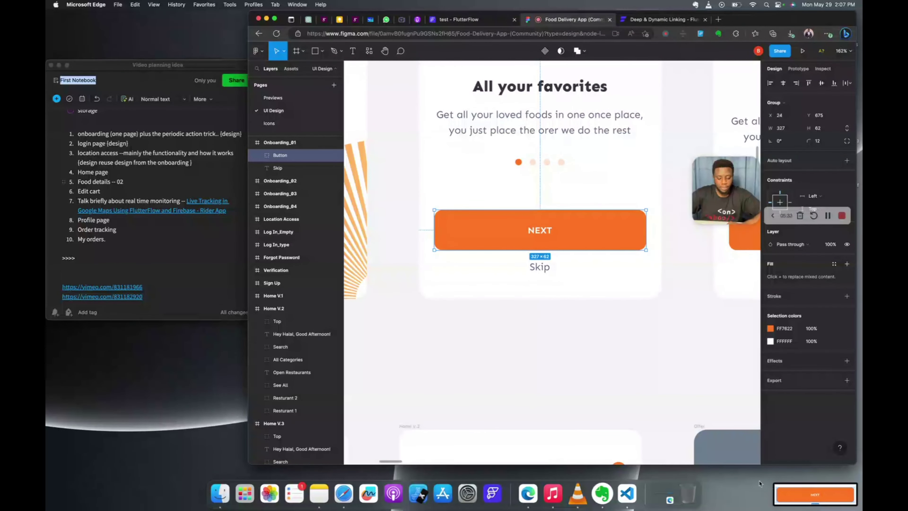
pyautogui.moveTo(760, 483); pyautogui.dragTo(640, 395)
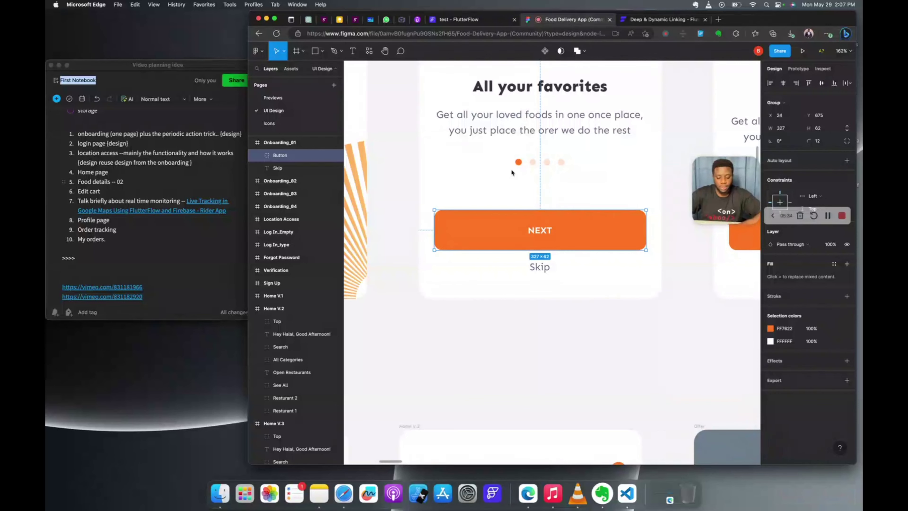
# Step: Return to FlutterFlow and extract colors from the NEXT button screenshot in the recent files
pyautogui.click(440, 20)
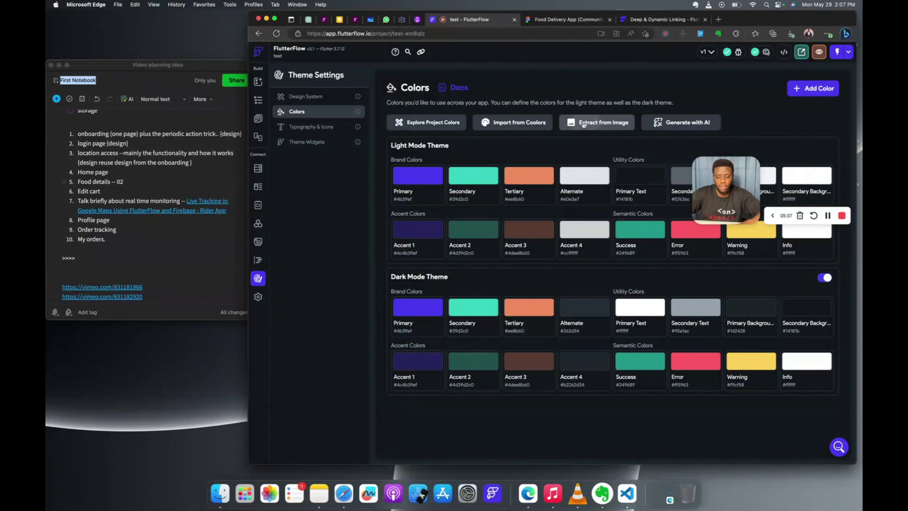
pyautogui.click(584, 123)
pyautogui.scroll(-3, 505, 250)
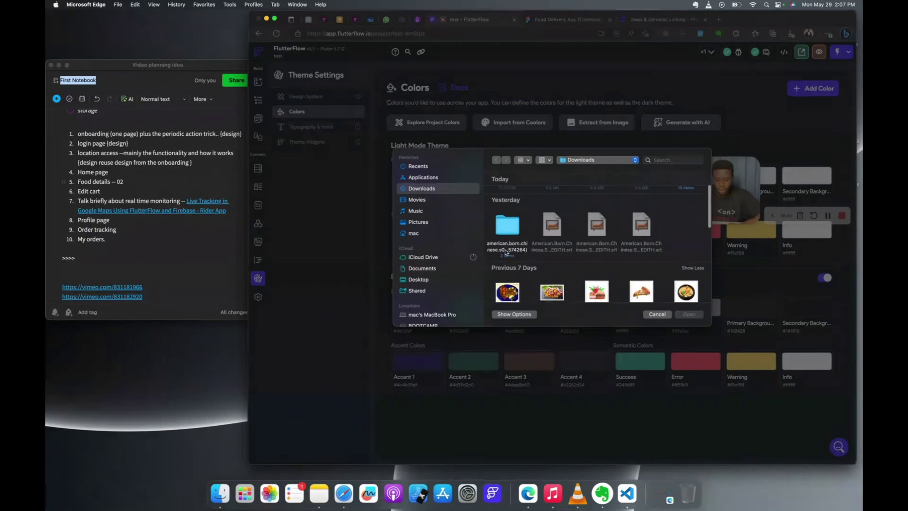
pyautogui.scroll(3, 506, 251)
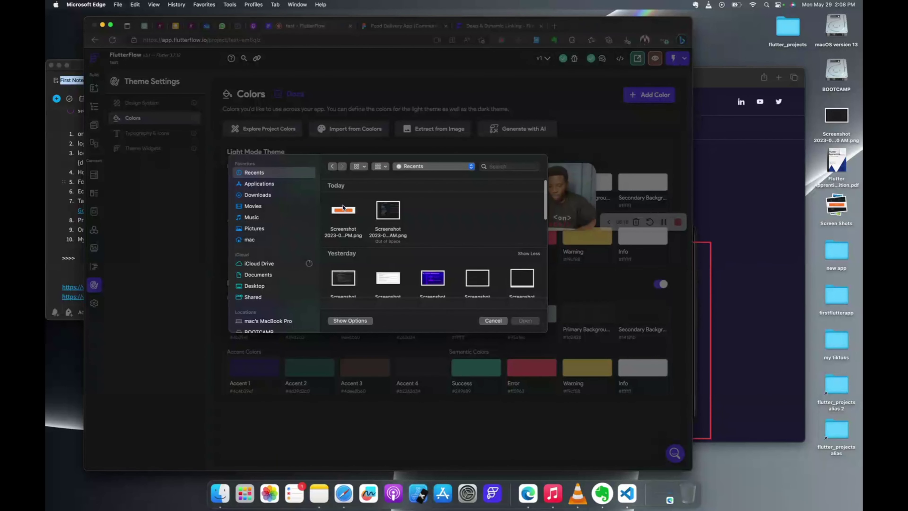
pyautogui.click(342, 210)
pyautogui.click(525, 321)
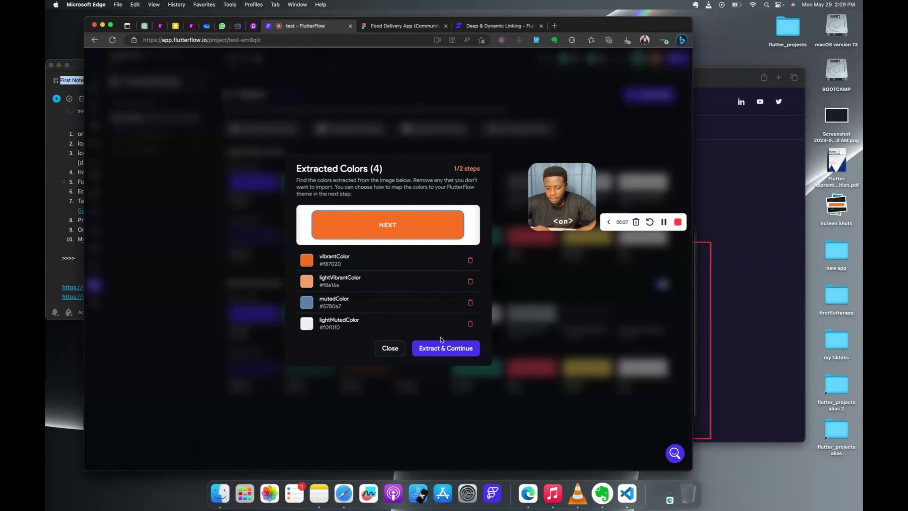
# Step: Continue to mapping the extracted button colors to the light mode theme, and cancel the color extraction
pyautogui.click(443, 349)
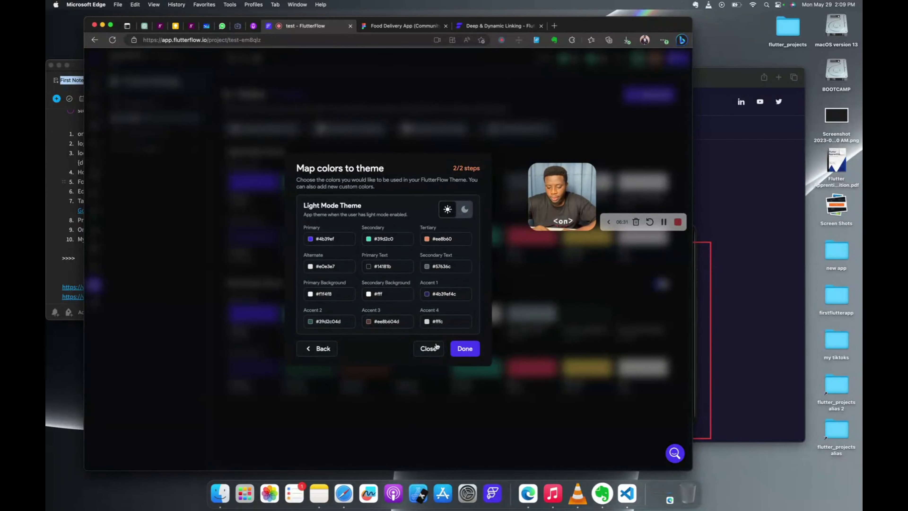
pyautogui.click(431, 348)
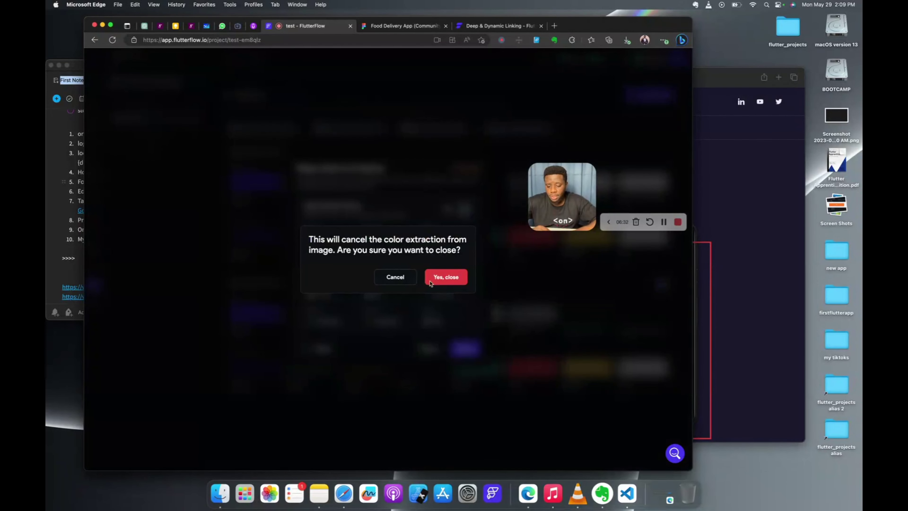
pyautogui.click(446, 277)
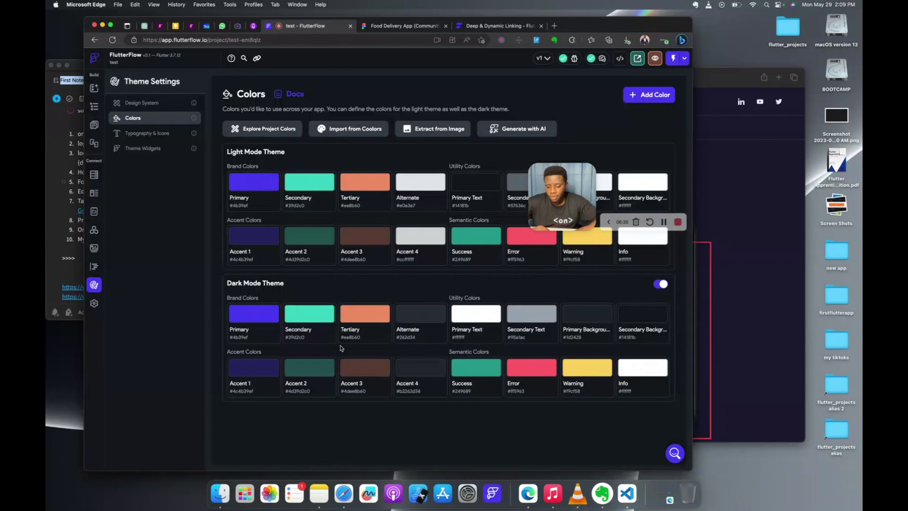
# Step: Add a custom color to the project theme and delete it again
pyautogui.click(644, 95)
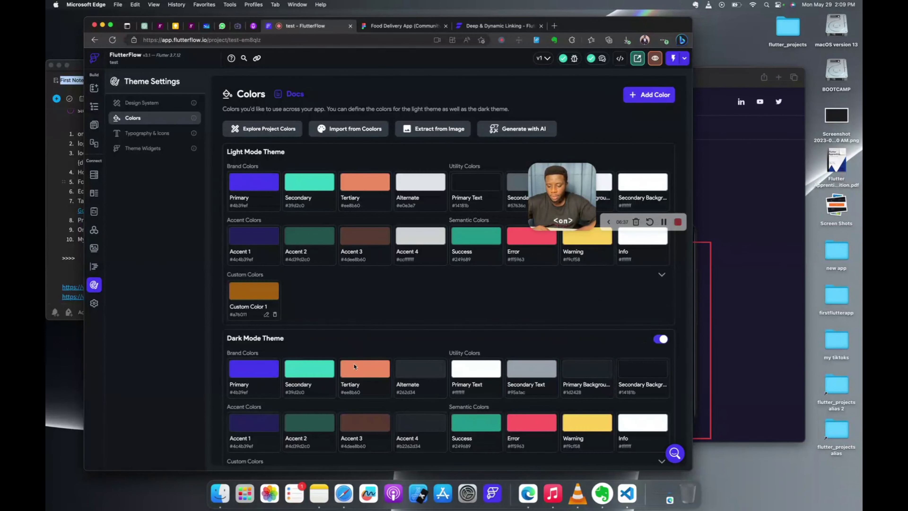
pyautogui.click(275, 315)
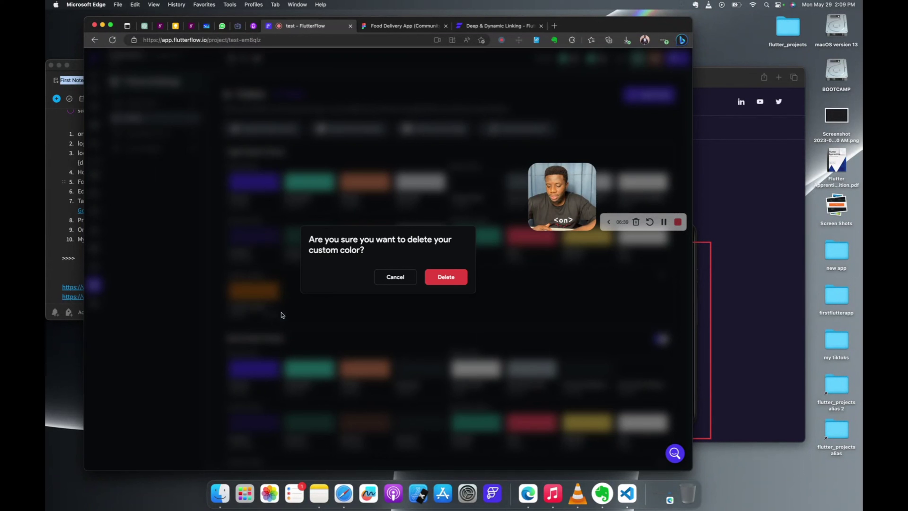
pyautogui.click(455, 279)
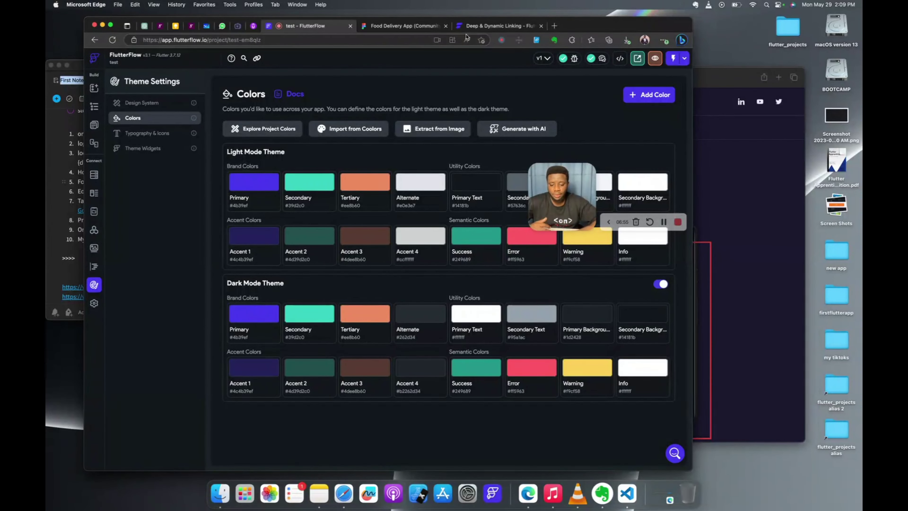
# Step: Open the Bubble website, bubble.io, in a new browser tab
pyautogui.click(553, 26)
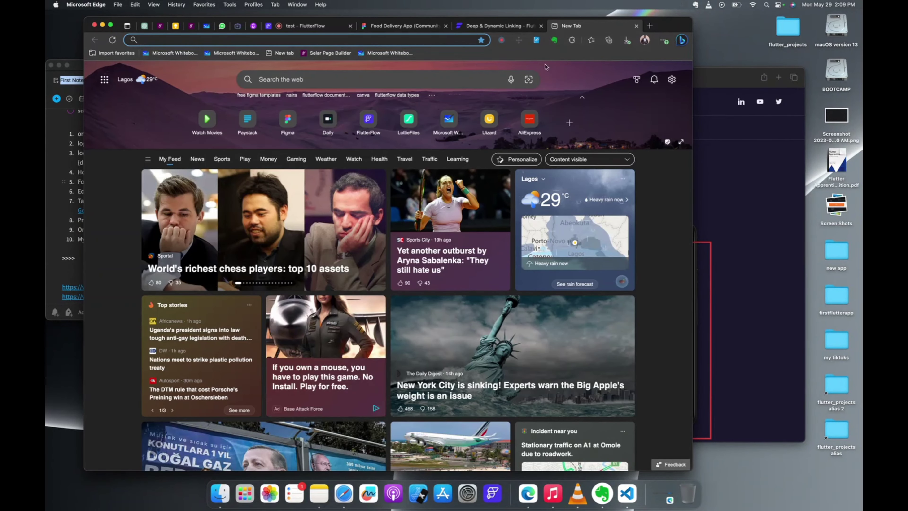
pyautogui.click(366, 40)
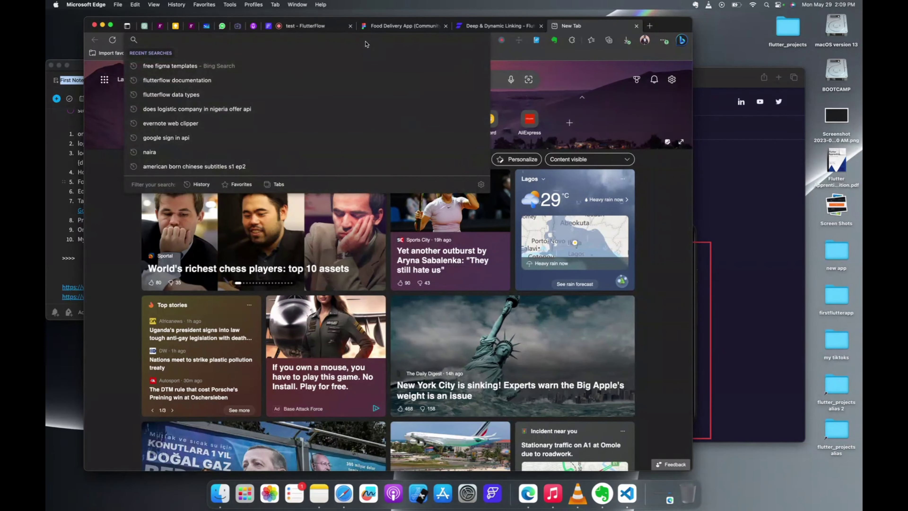
pyautogui.write('bubb')
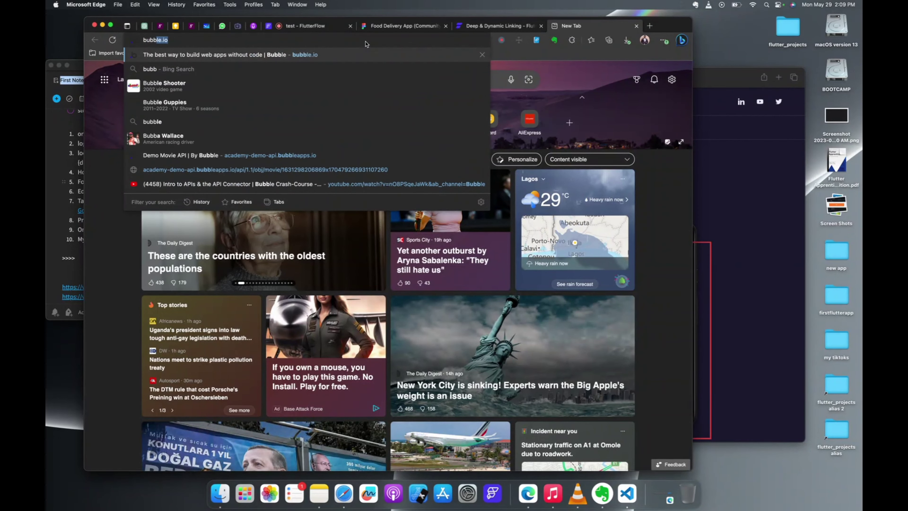
pyautogui.press('Return')
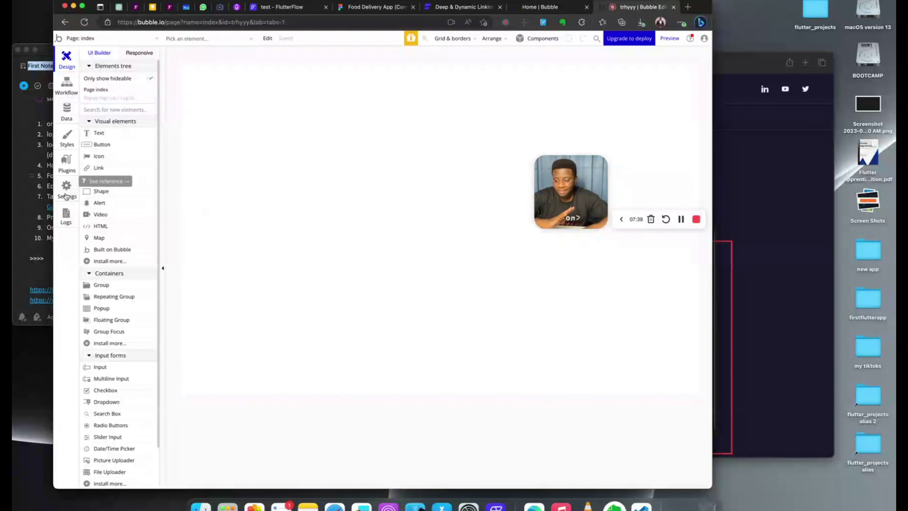
# Step: View the Bubble app's plan settings, its element styles and the default font and color style variables
pyautogui.click(66, 188)
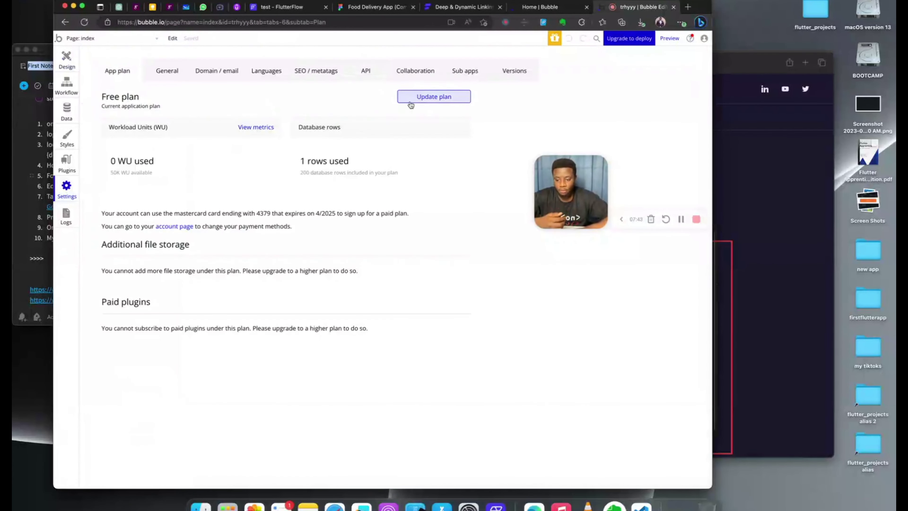
pyautogui.click(67, 139)
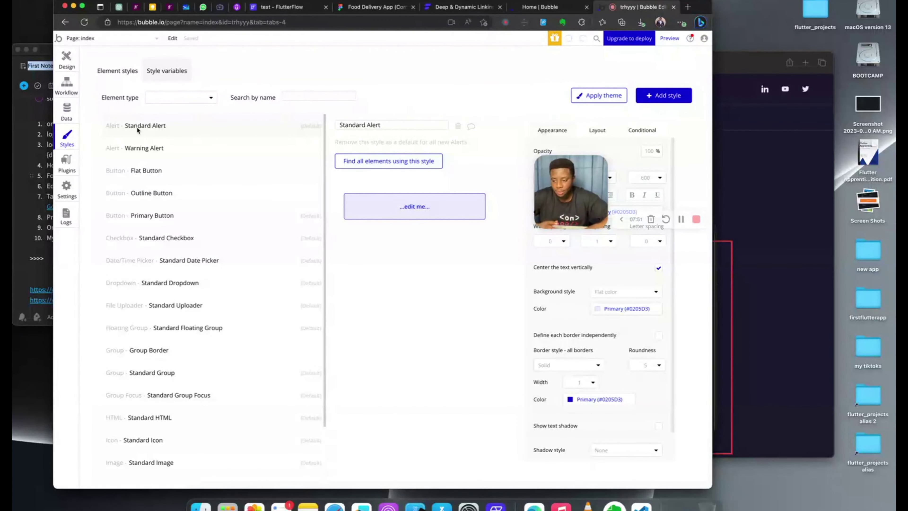
pyautogui.click(168, 70)
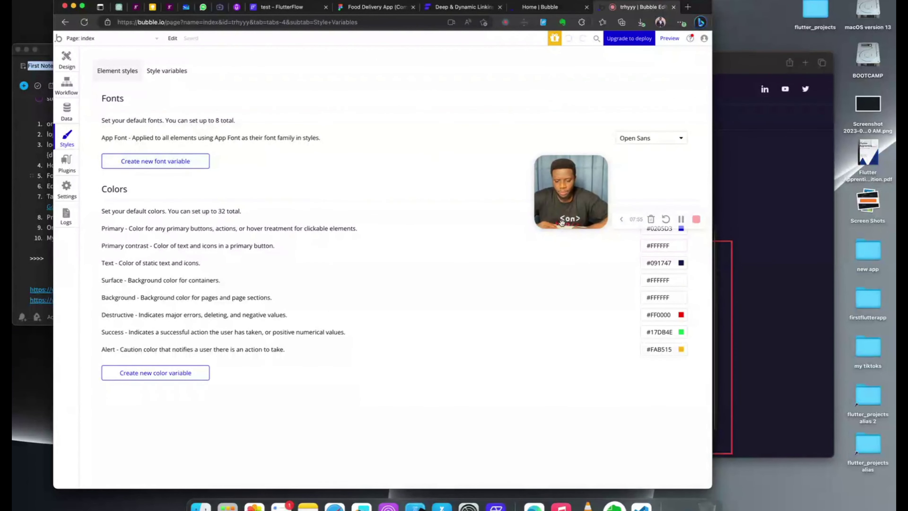
pyautogui.moveTo(559, 193); pyautogui.dragTo(391, 97)
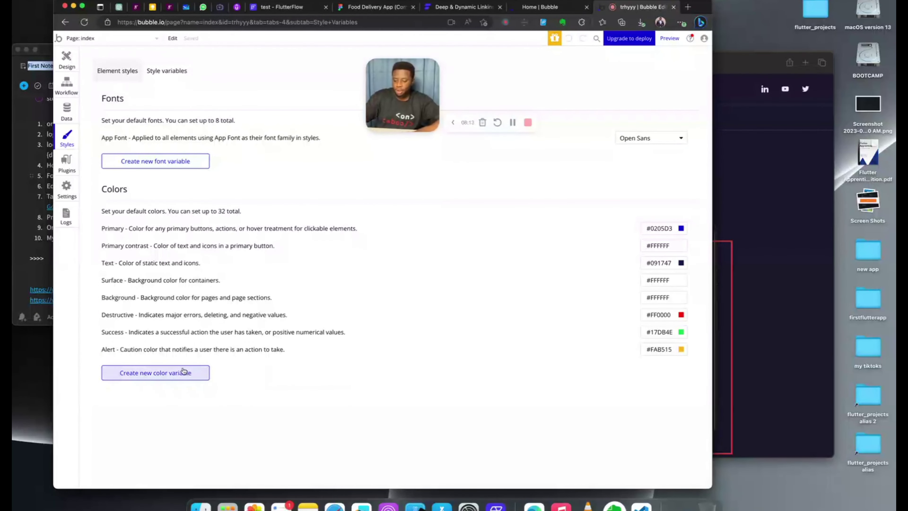
# Step: Open the form for creating a new color variable in Bubble and cancel it
pyautogui.click(168, 376)
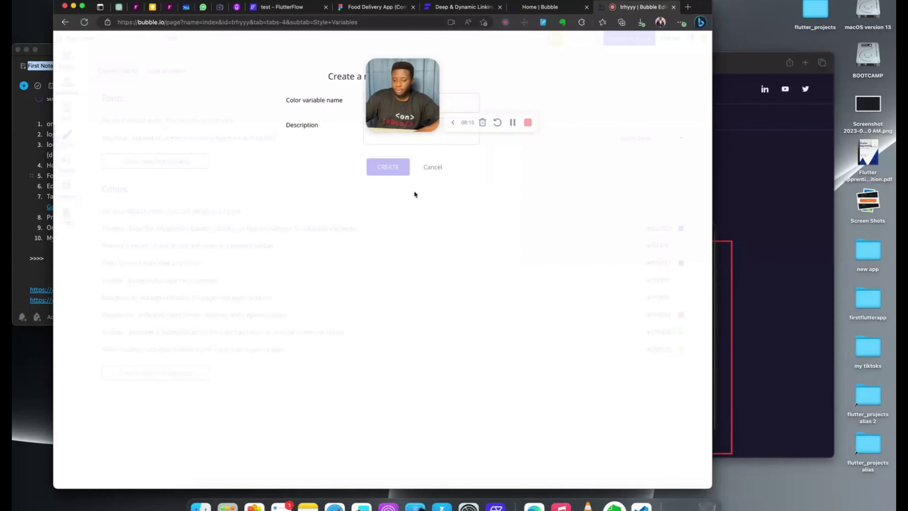
pyautogui.moveTo(411, 100); pyautogui.dragTo(548, 166)
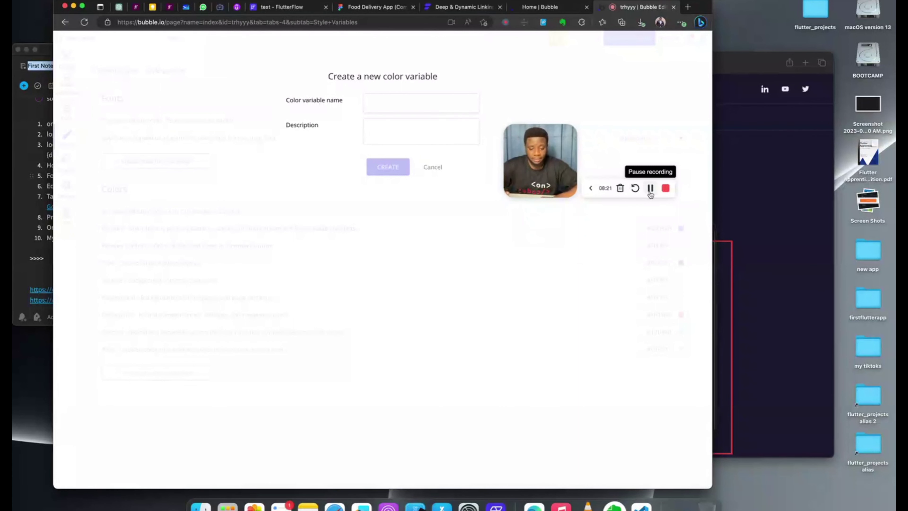
pyautogui.click(432, 168)
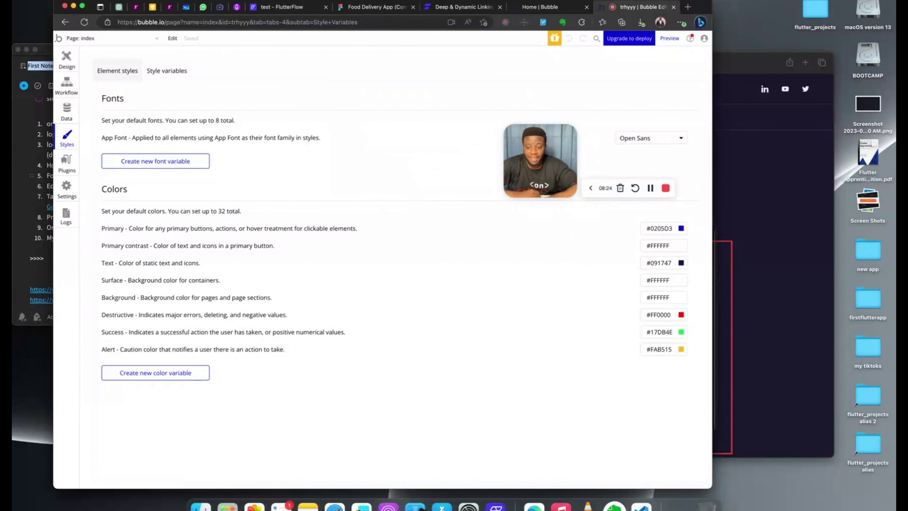
# Step: Close the Bubble editor, return to FlutterFlow and review the text styles in the project's Typography & Icons settings
pyautogui.click(442, 8)
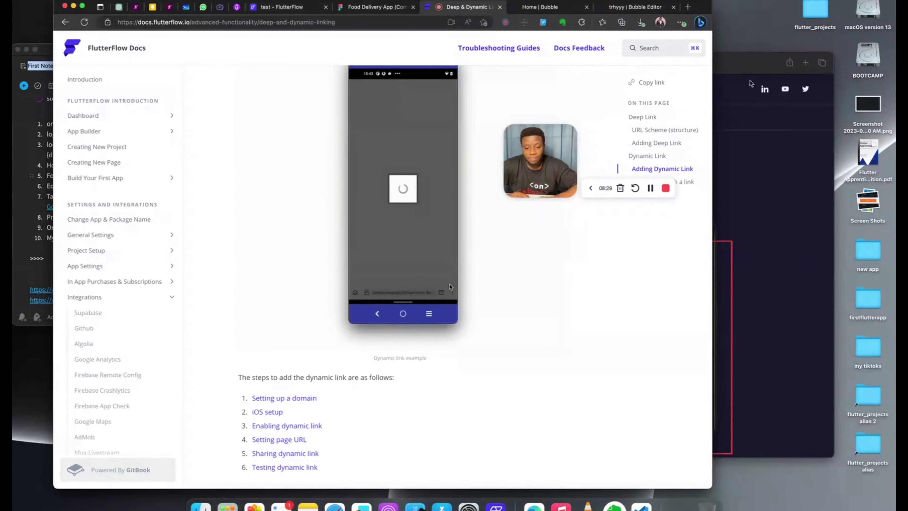
pyautogui.click(673, 7)
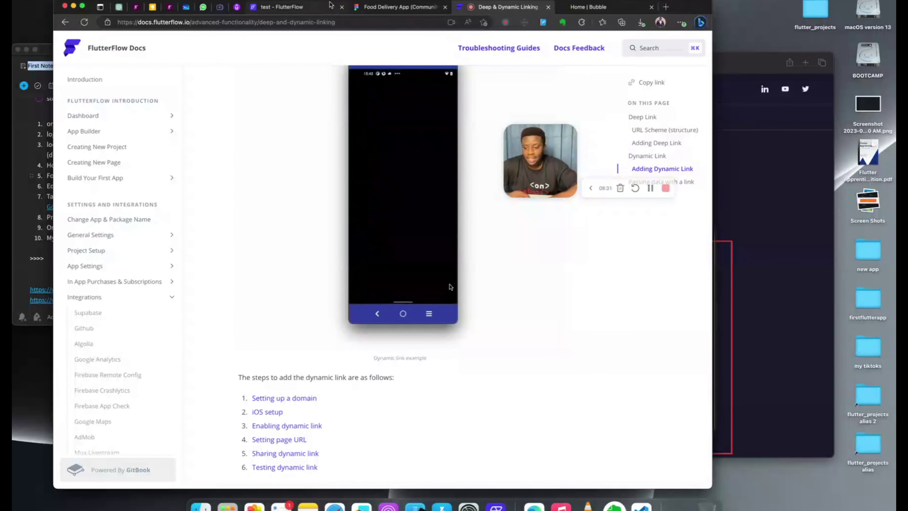
pyautogui.click(307, 7)
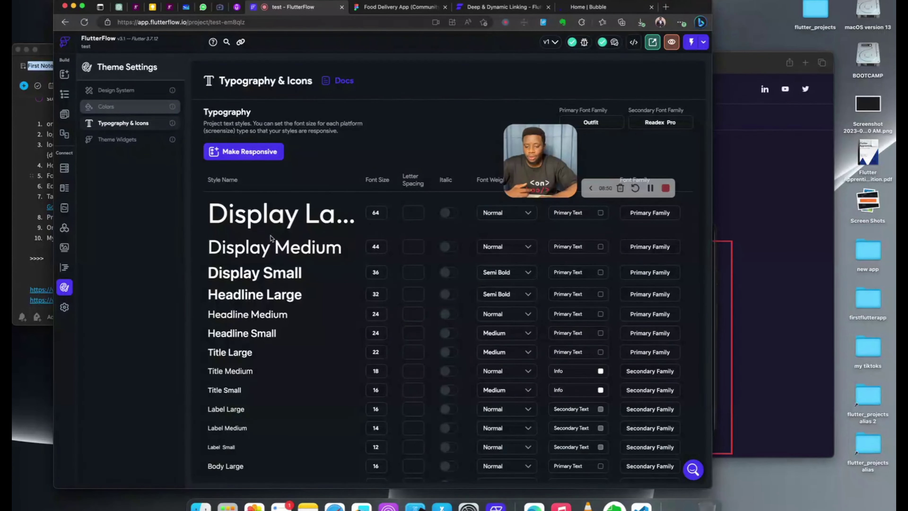
pyautogui.scroll(-5, 355, 299)
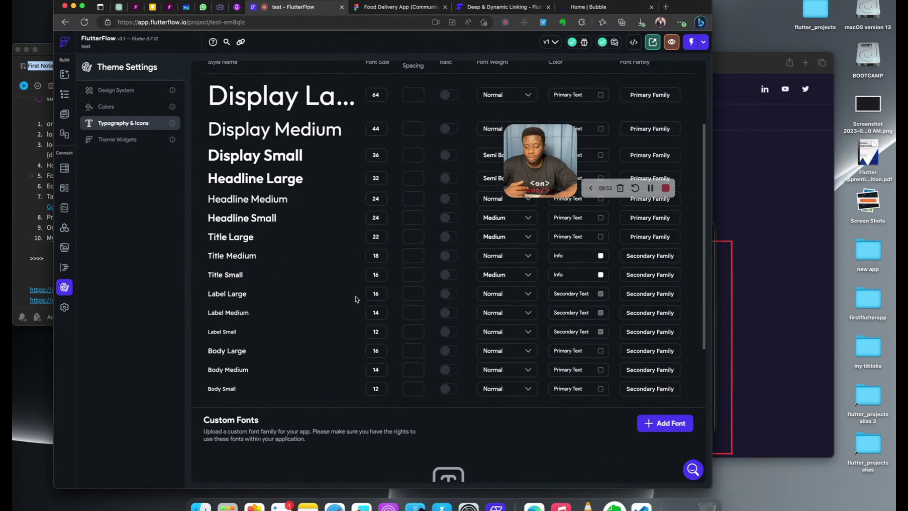
pyautogui.scroll(5, 356, 299)
pyautogui.scroll(-3, 356, 299)
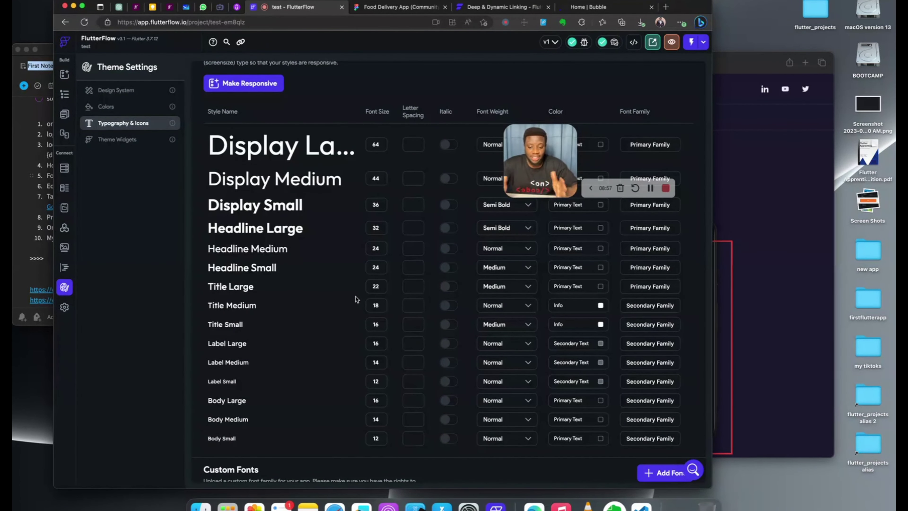
# Step: View FlutterFlow's Theme Widgets settings, and examine the onboarding screens in the Figma design for reusable elements such as the NEXT button
pyautogui.click(122, 140)
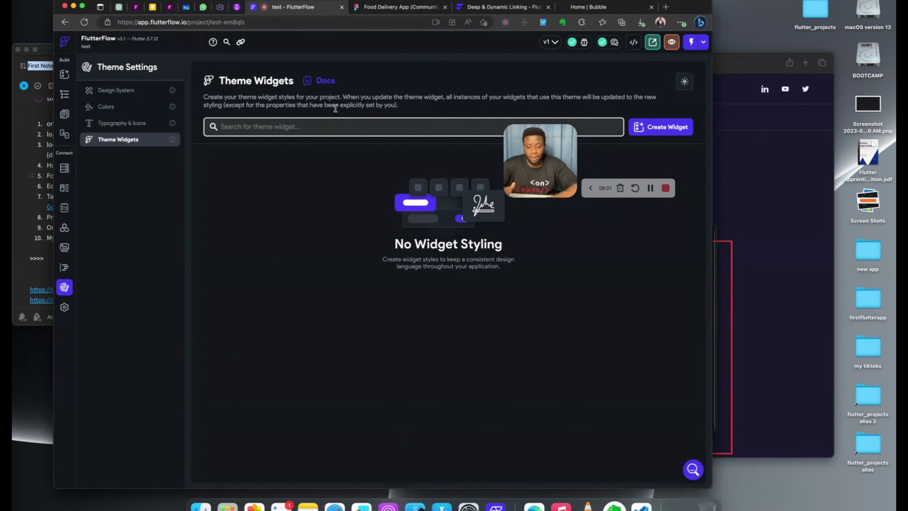
pyautogui.moveTo(517, 131); pyautogui.dragTo(495, 41)
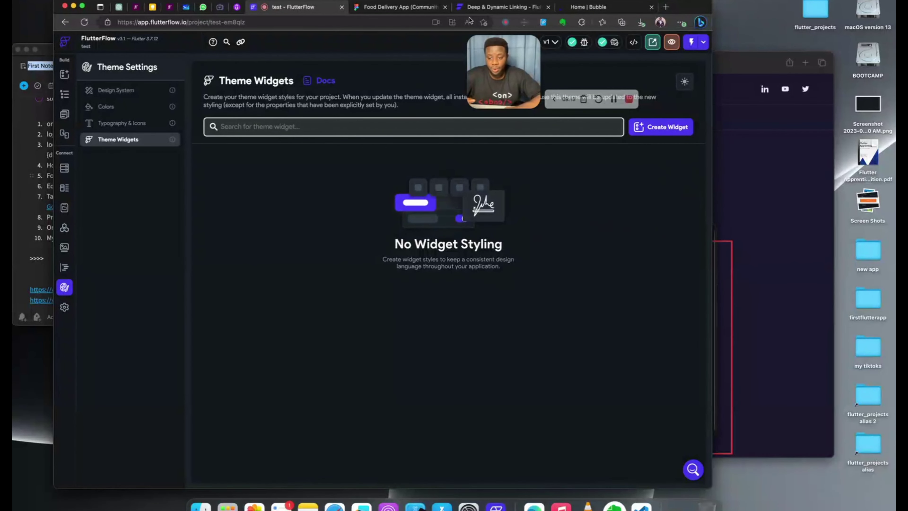
pyautogui.click(374, 10)
pyautogui.scroll(10, 345, 217)
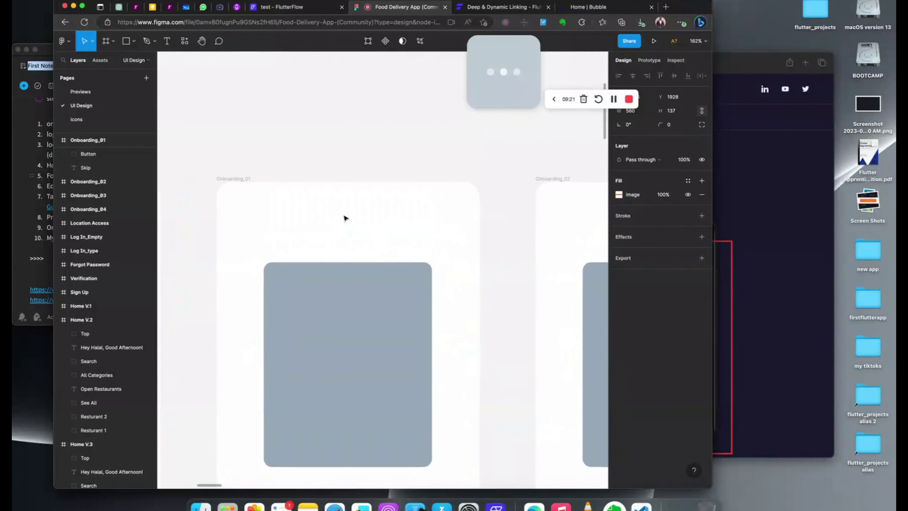
pyautogui.scroll(-5, 344, 217)
pyautogui.scroll(-5, 344, 217)
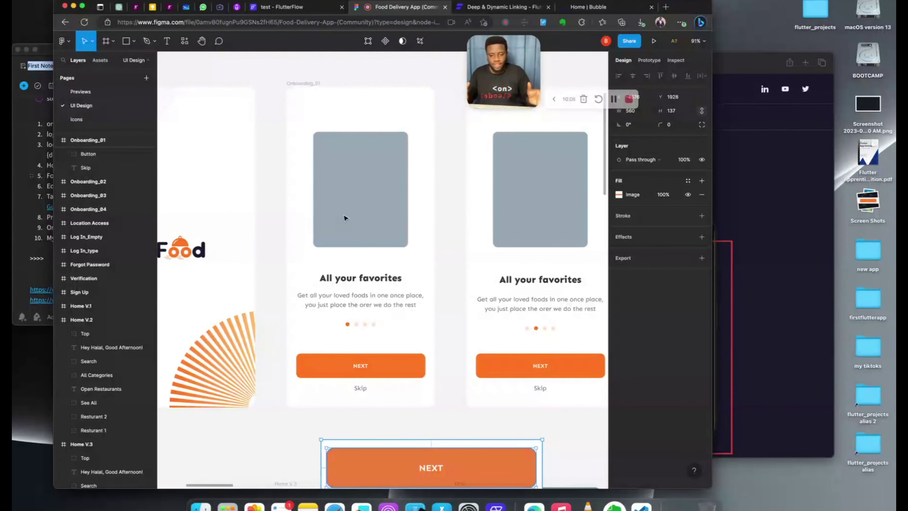
# Step: Return to FlutterFlow, start a new theme widget and examine the layout, base and form elements it can be based on
pyautogui.click(293, 8)
pyautogui.click(686, 128)
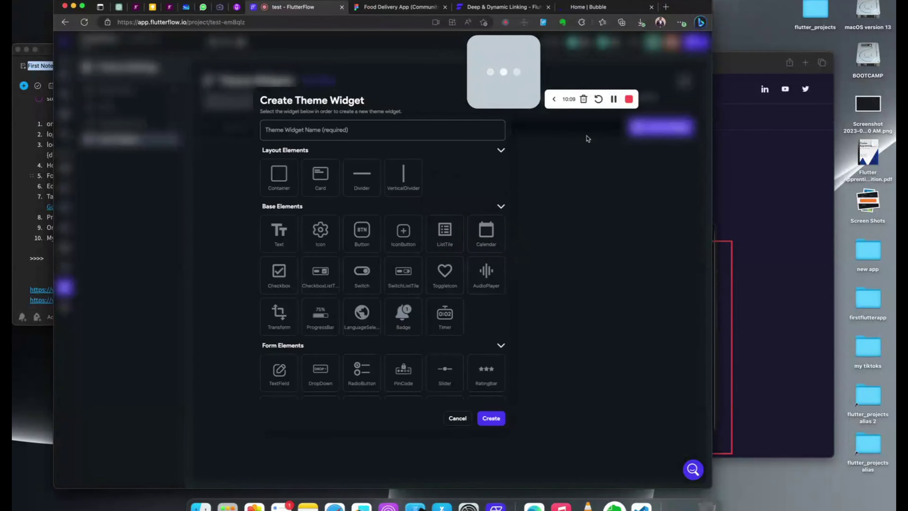
pyautogui.scroll(-2, 401, 233)
pyautogui.scroll(2, 401, 257)
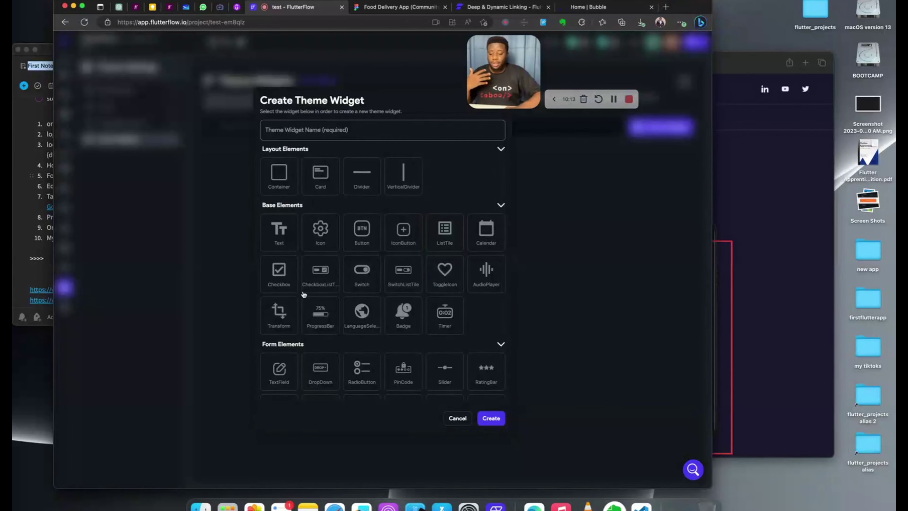
pyautogui.scroll(-2, 304, 294)
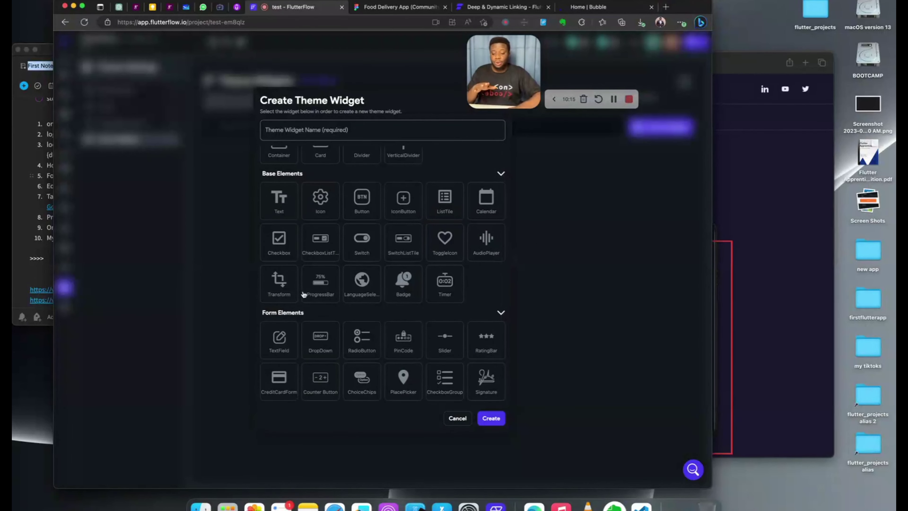
pyautogui.scroll(2, 304, 294)
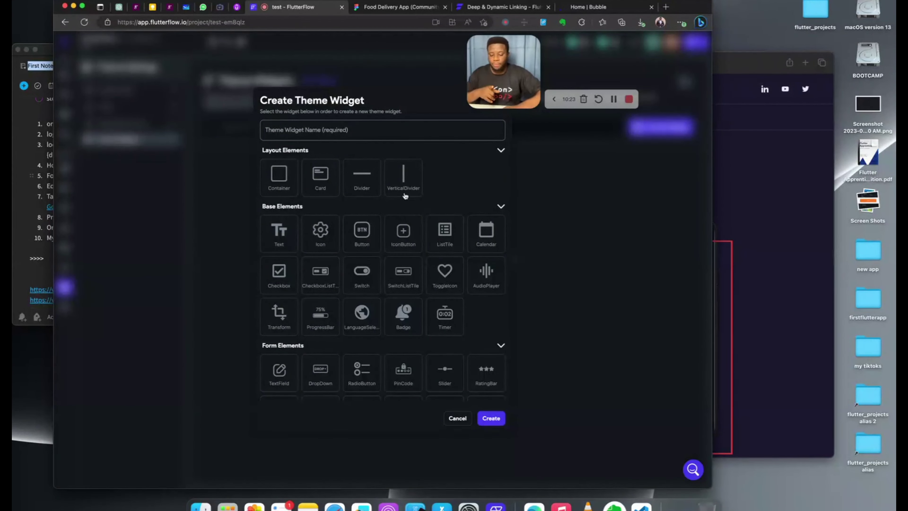
pyautogui.scroll(-2, 405, 195)
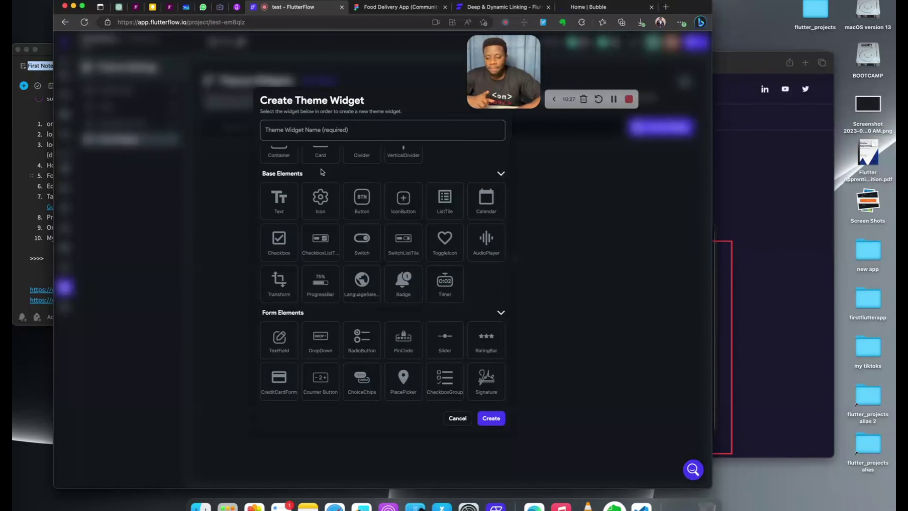
pyautogui.scroll(2, 321, 172)
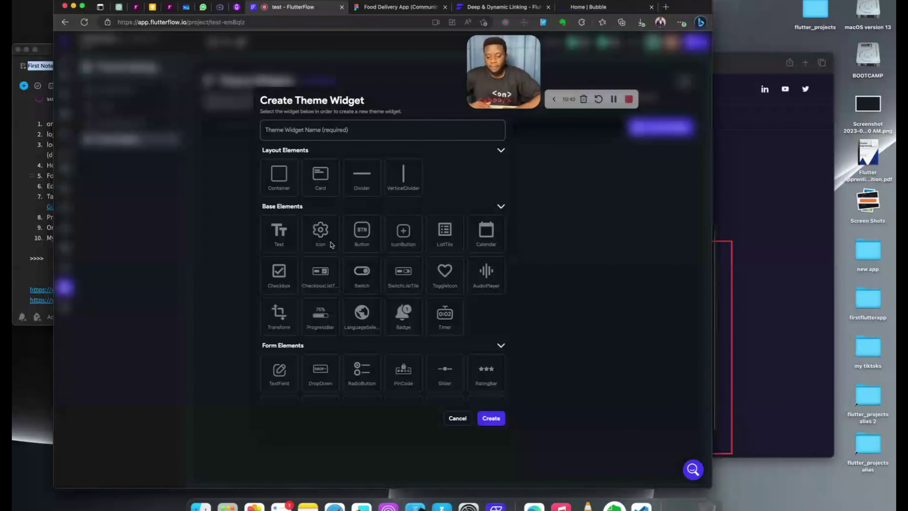
# Step: Check the NEXT button in the Figma design, and create a FlutterFlow theme widget named primarybutton based on the Button element
pyautogui.click(386, 10)
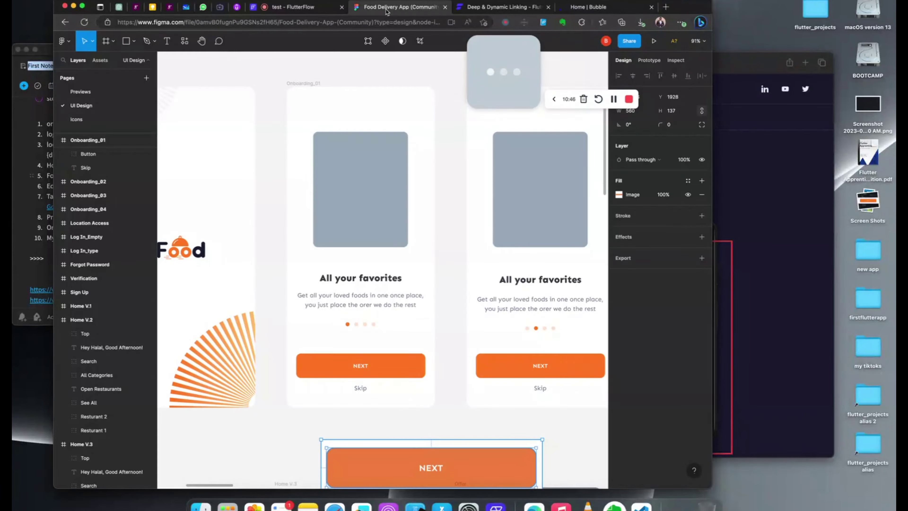
pyautogui.click(302, 10)
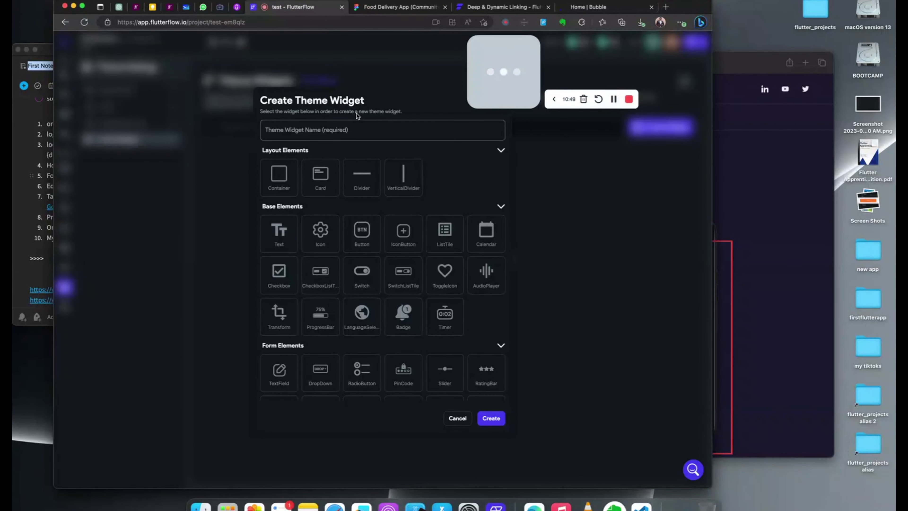
pyautogui.click(365, 232)
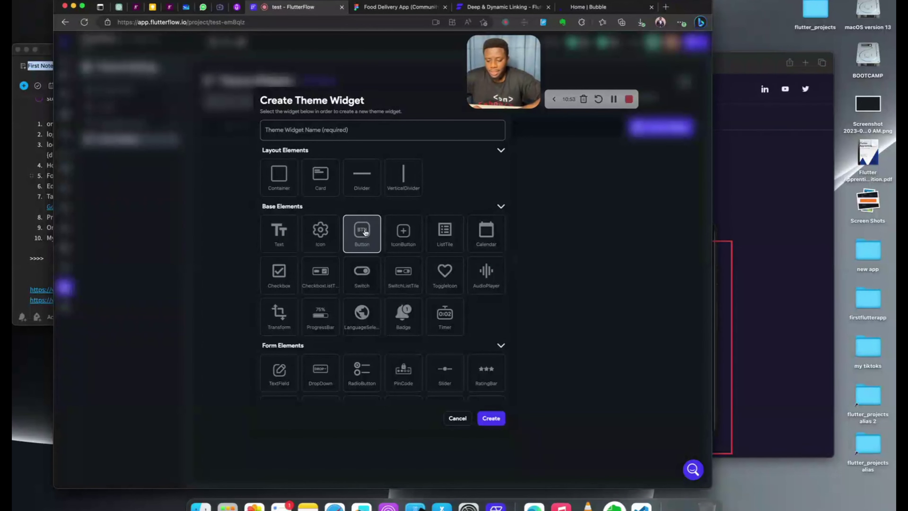
pyautogui.click(500, 421)
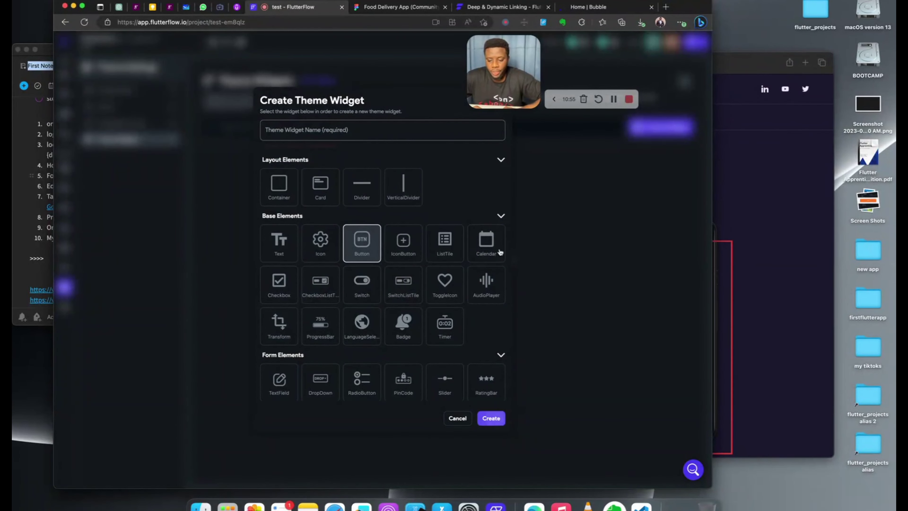
pyautogui.click(406, 129)
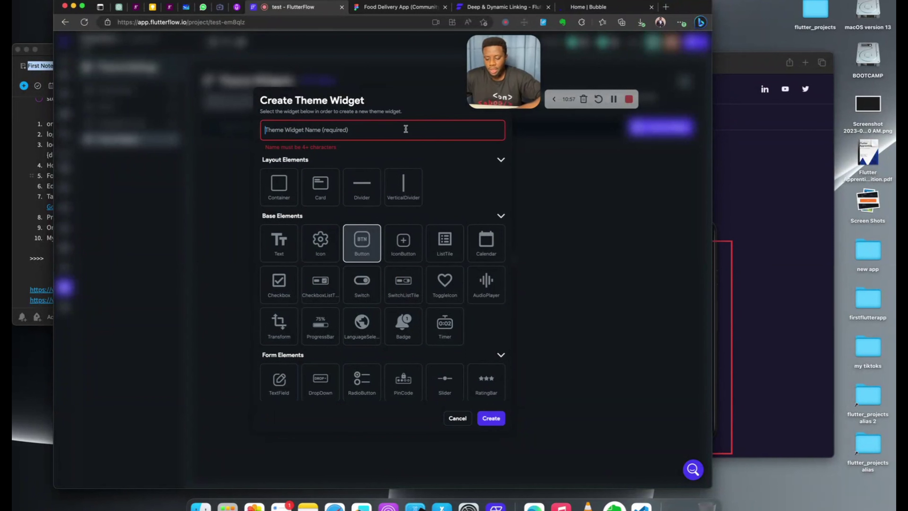
pyautogui.write('primarybutton')
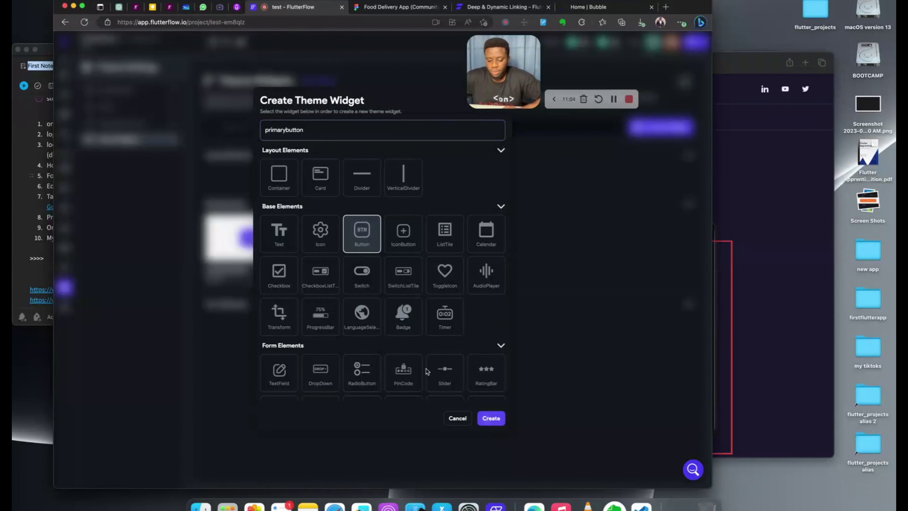
pyautogui.click(491, 417)
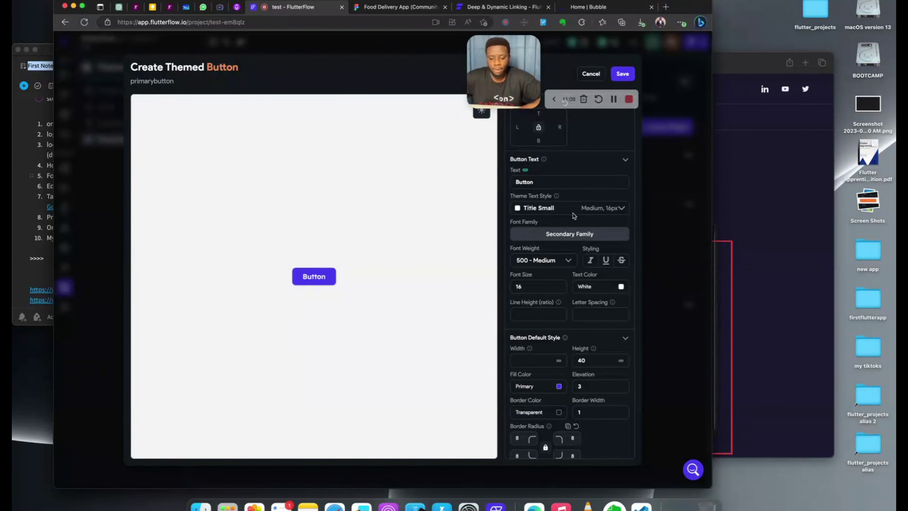
# Step: Unlink the Text property of the themed button and review its text and default style settings
pyautogui.scroll(-2, 543, 412)
pyautogui.scroll(2, 543, 411)
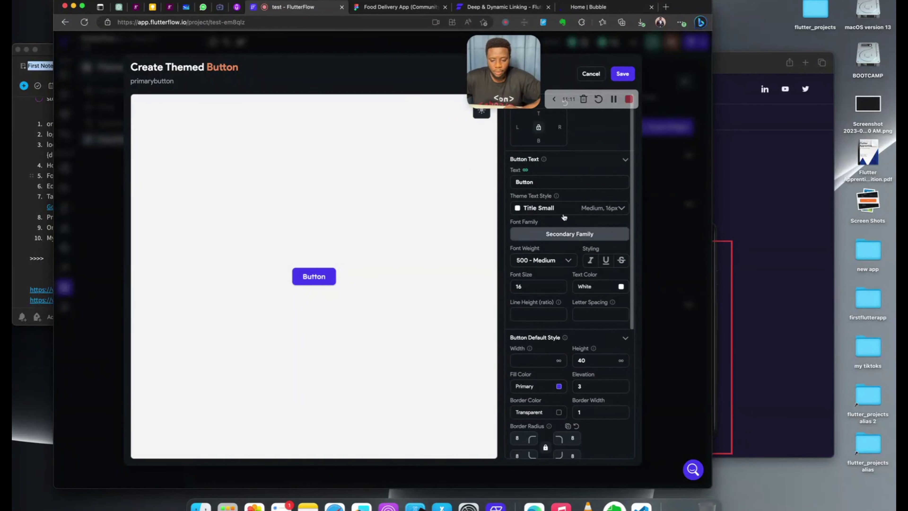
pyautogui.click(526, 171)
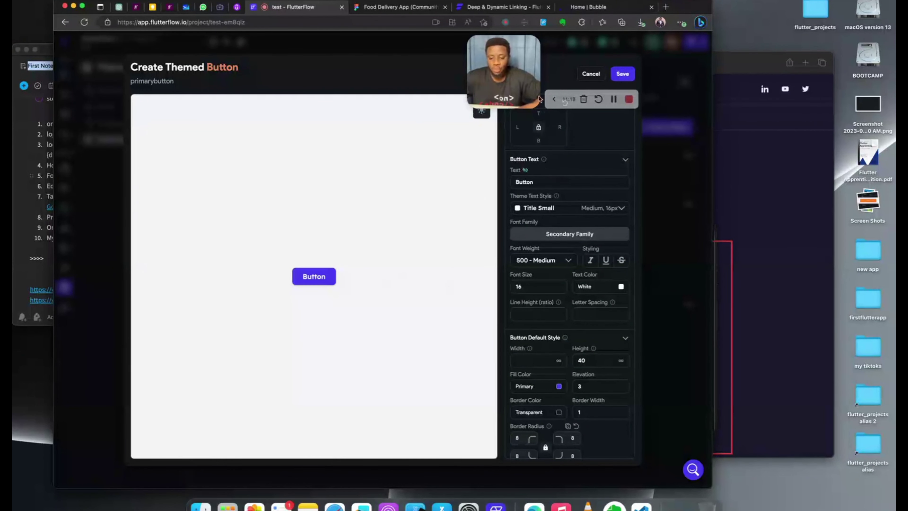
pyautogui.moveTo(539, 99); pyautogui.dragTo(102, 89)
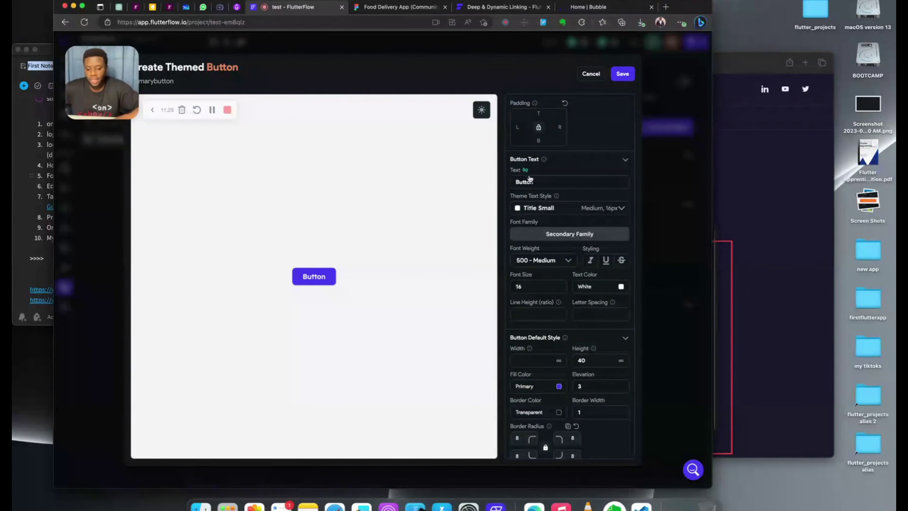
pyautogui.scroll(-5, 511, 232)
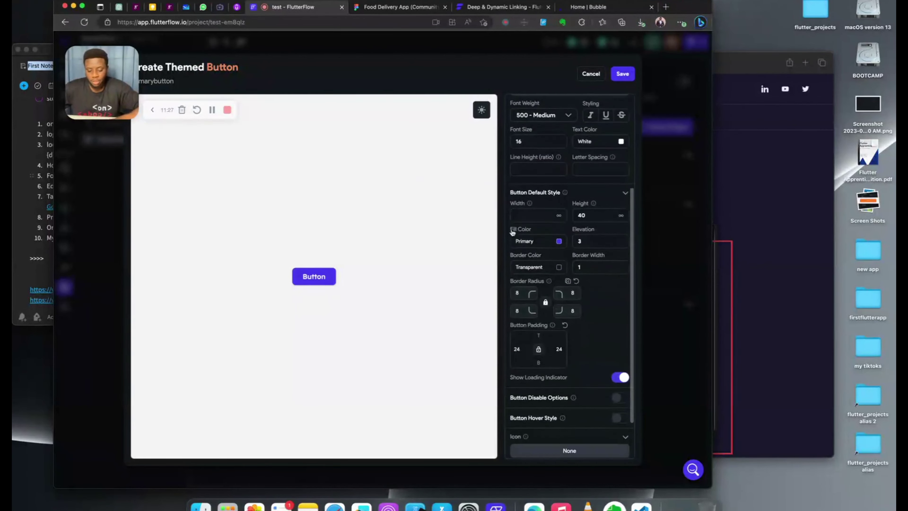
pyautogui.scroll(-2, 513, 233)
pyautogui.scroll(7, 512, 233)
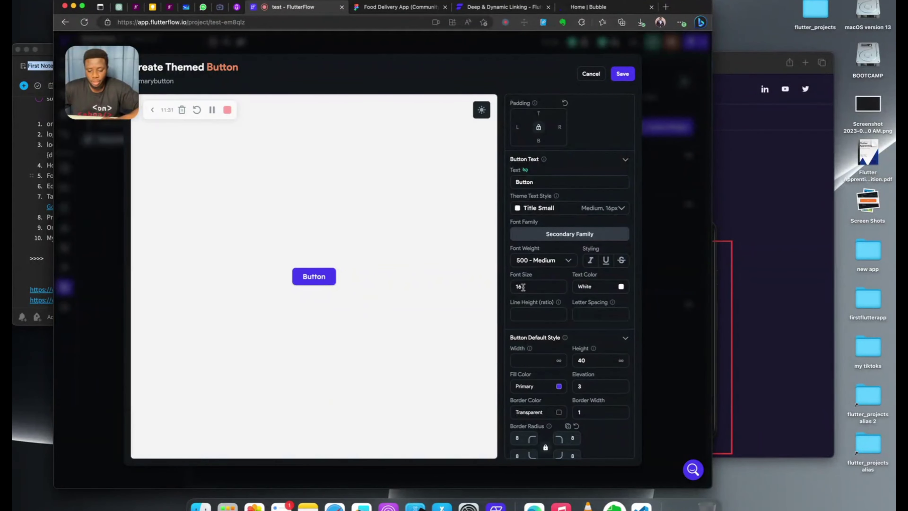
pyautogui.scroll(-1, 522, 287)
pyautogui.scroll(1, 522, 287)
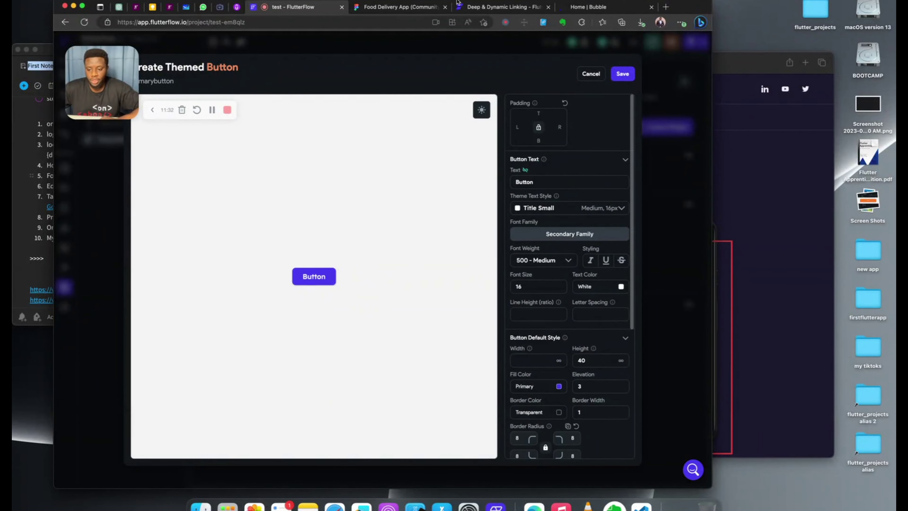
# Step: Switch to the Figma design and delete the enlarged NEXT button picture between the onboarding and home screens
pyautogui.click(379, 8)
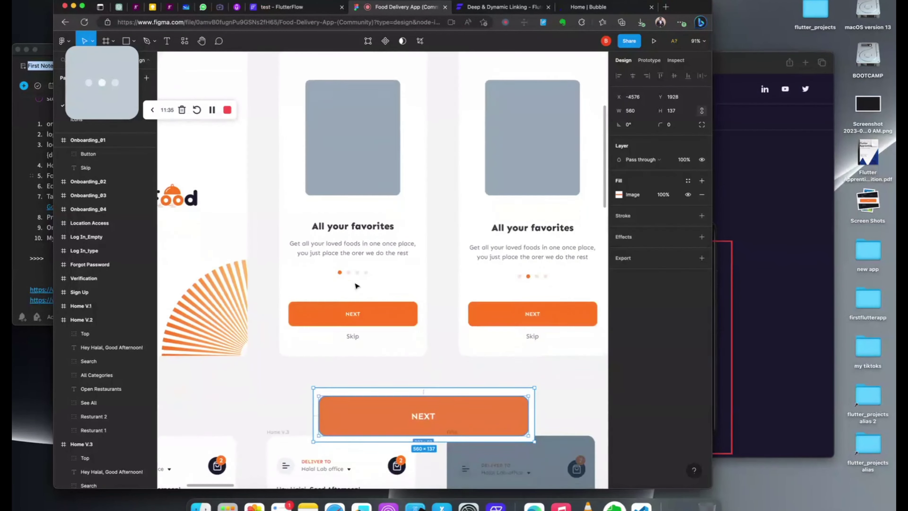
pyautogui.scroll(-5, 356, 286)
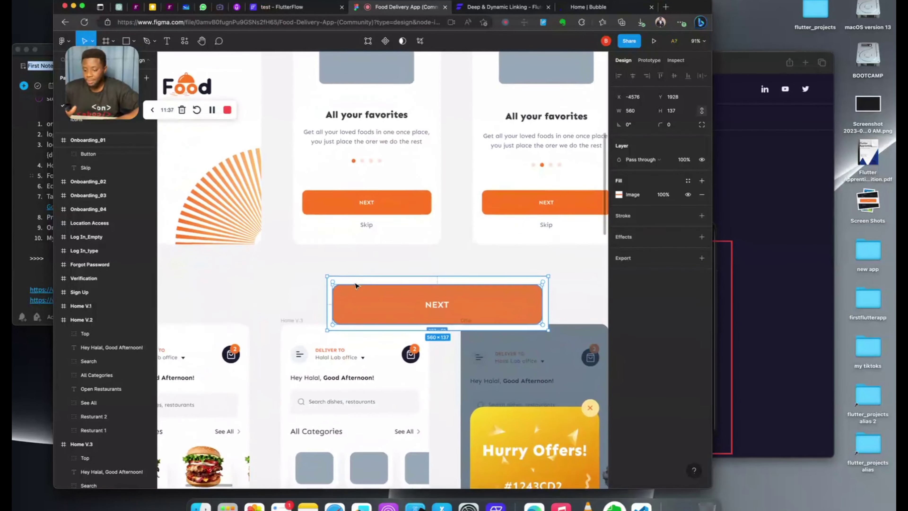
pyautogui.scroll(-3, 356, 286)
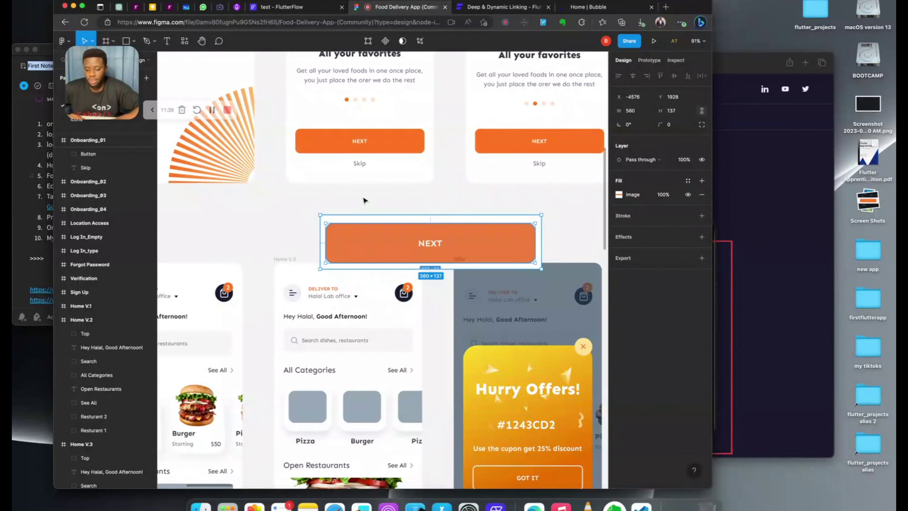
pyautogui.click(362, 199)
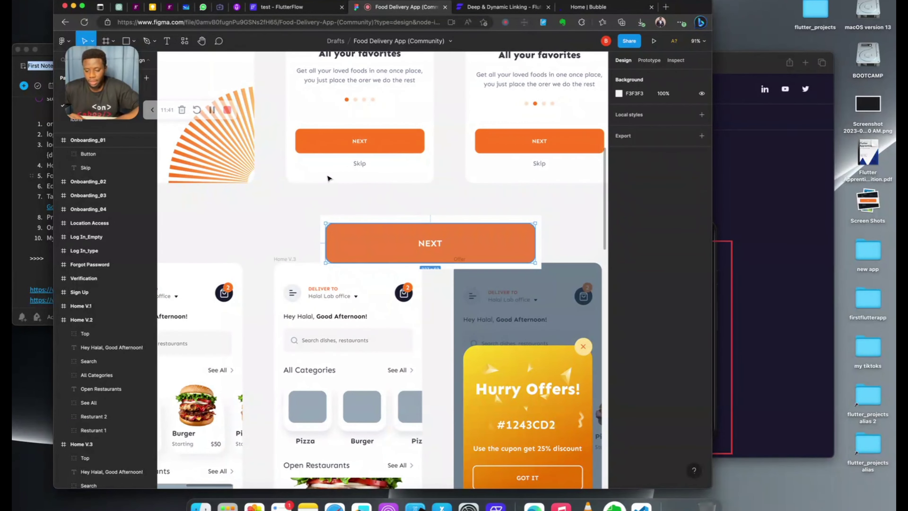
pyautogui.click(391, 249)
pyautogui.press('Delete')
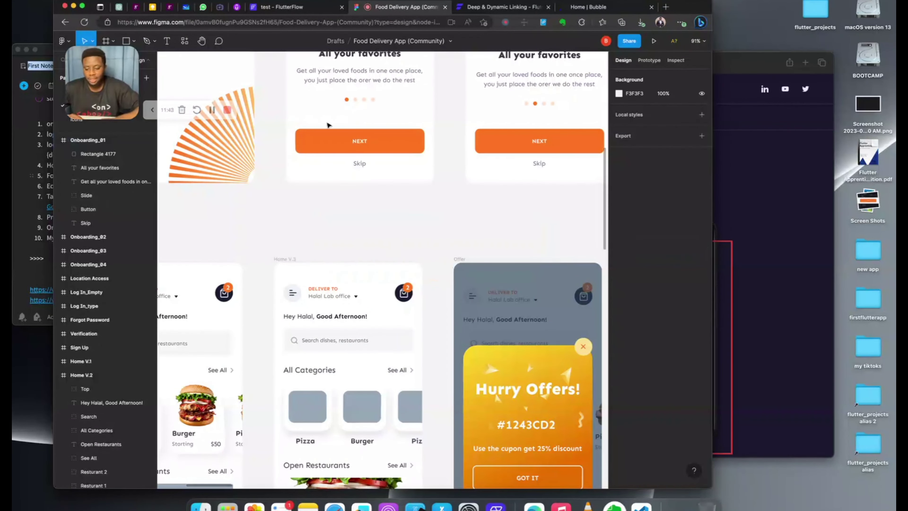
# Step: Select the NEXT button group on the Onboarding_01 screen and pick out its fill color code FF7622 for copying
pyautogui.scroll(5, 322, 134)
pyautogui.click(324, 181)
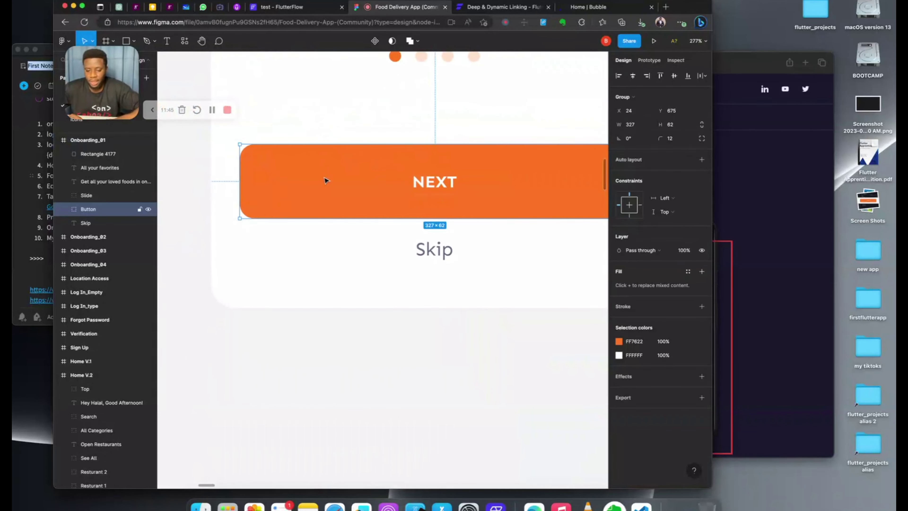
pyautogui.click(630, 345)
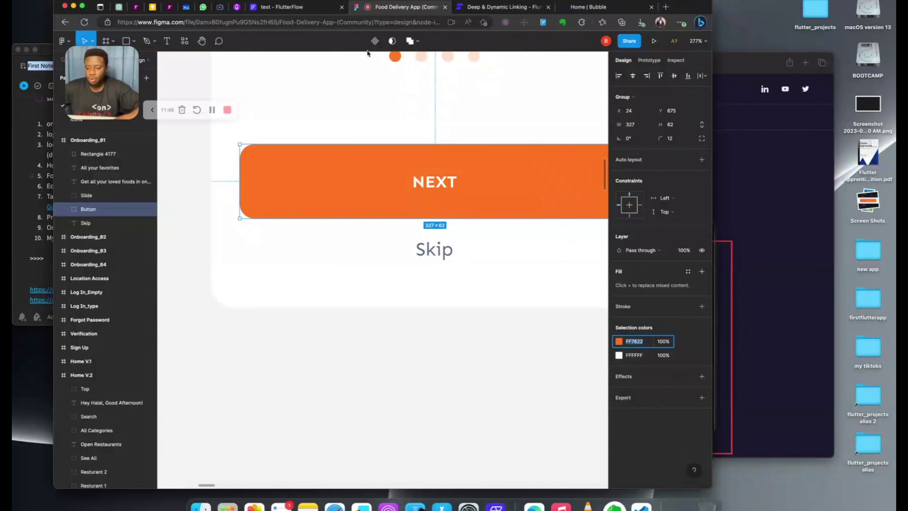
# Step: Return to FlutterFlow, discard the theme widget changes and open the project's Colors theme settings
pyautogui.click(299, 7)
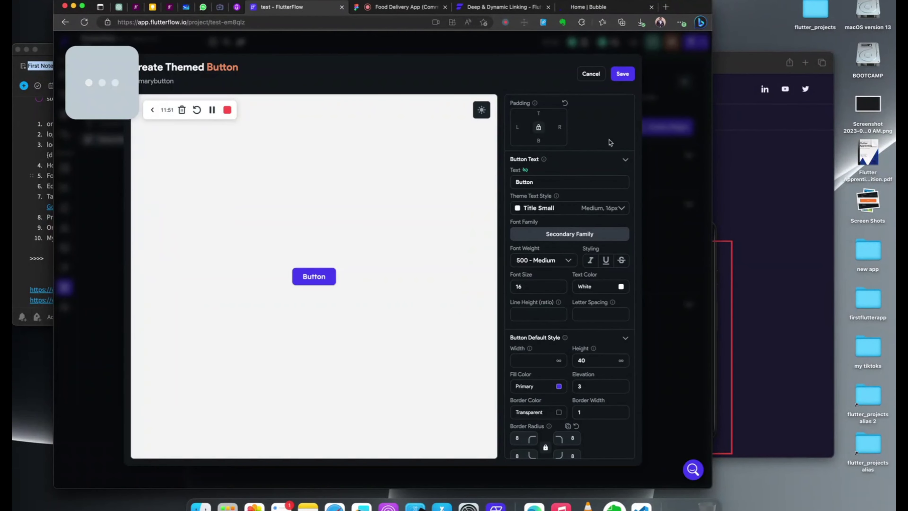
pyautogui.click(100, 184)
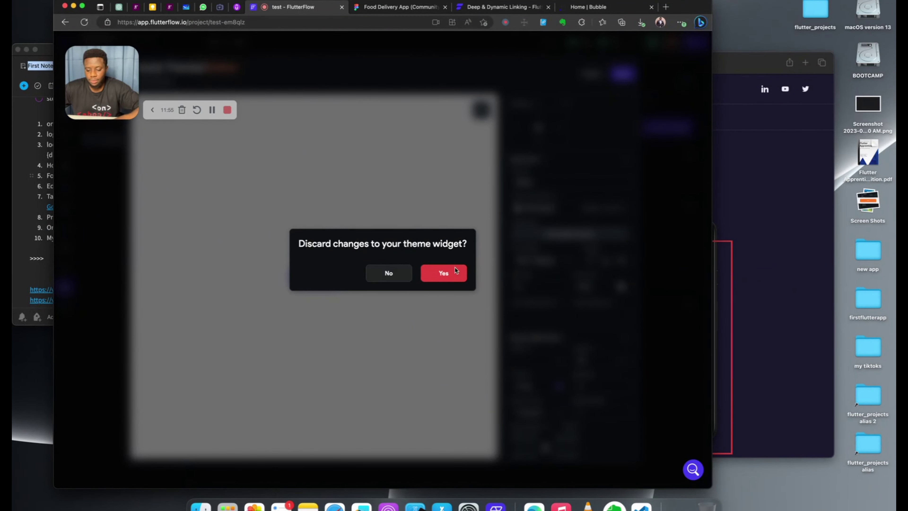
pyautogui.click(95, 240)
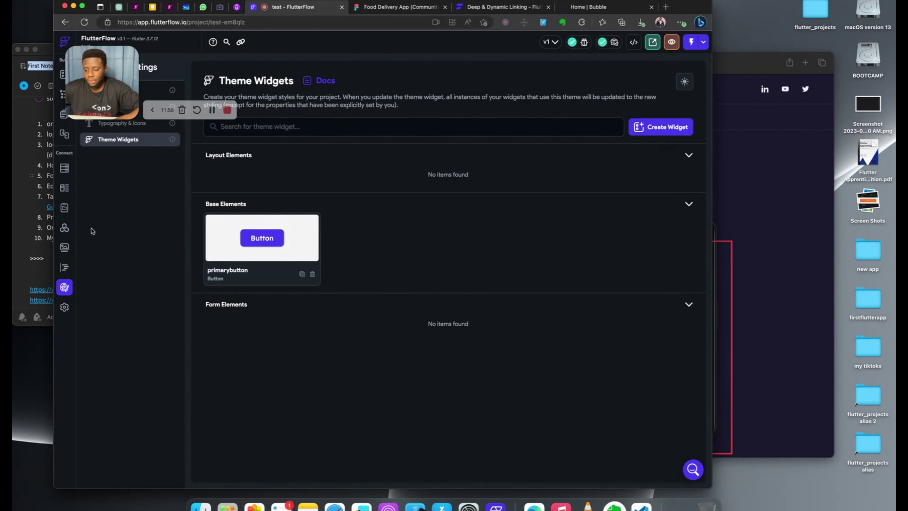
pyautogui.moveTo(166, 107); pyautogui.dragTo(259, 125)
pyautogui.click(108, 107)
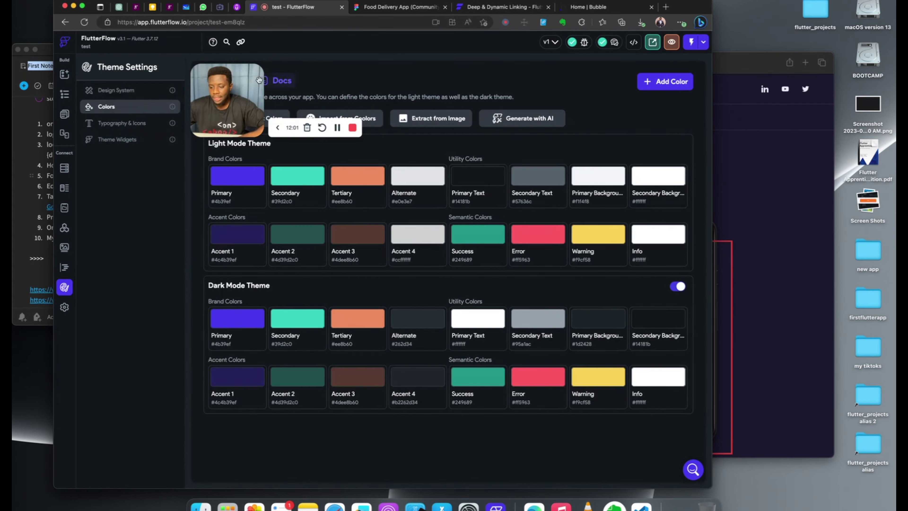
# Step: Set the light mode theme's Primary brand color to #FF7622
pyautogui.moveTo(261, 79); pyautogui.dragTo(147, 210)
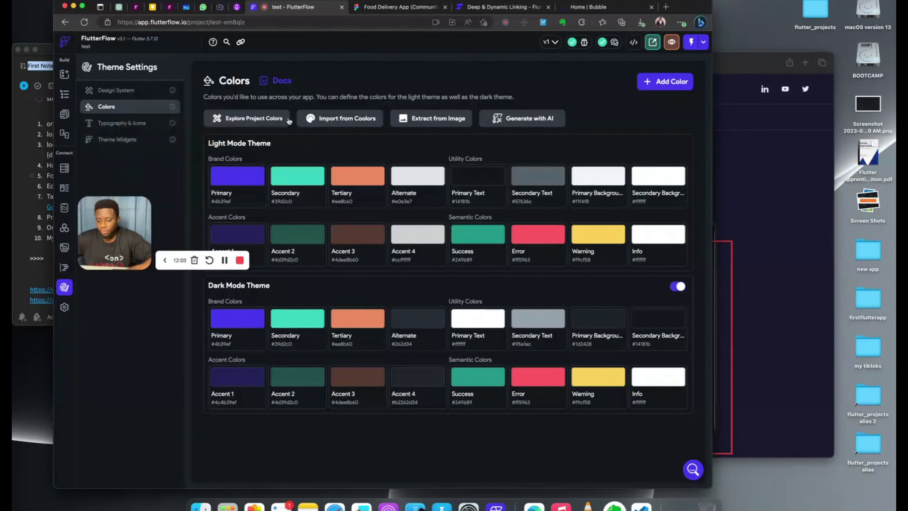
pyautogui.click(235, 179)
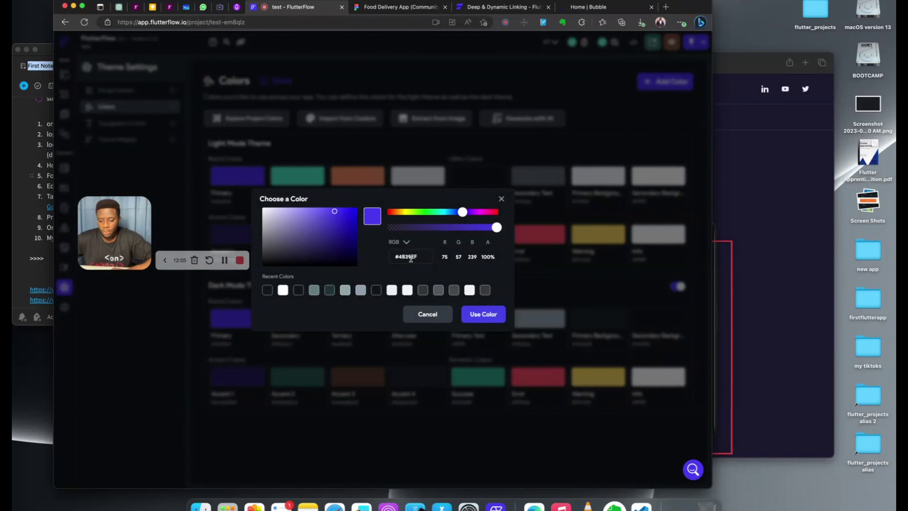
pyautogui.moveTo(415, 258); pyautogui.dragTo(371, 259)
pyautogui.write('#FF7622')
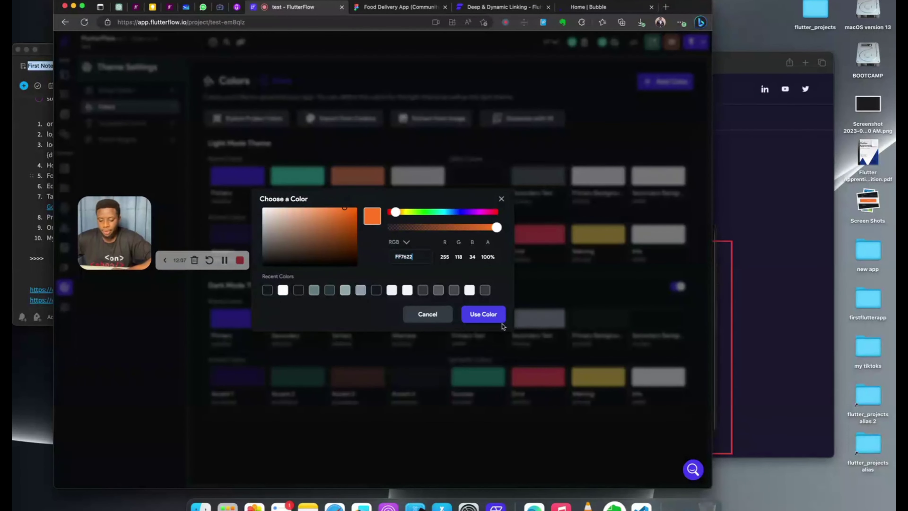
pyautogui.click(484, 314)
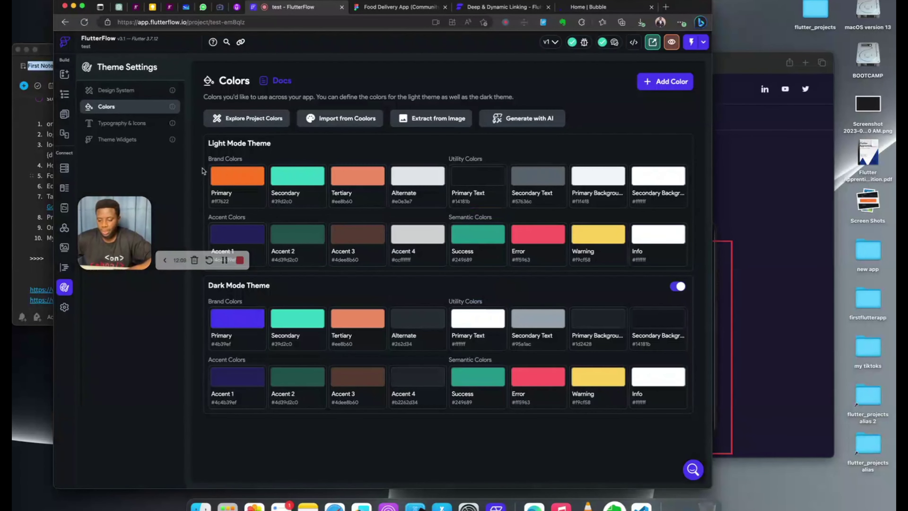
# Step: Reopen the primarybutton theme widget for editing and unlink its Text property
pyautogui.click(106, 140)
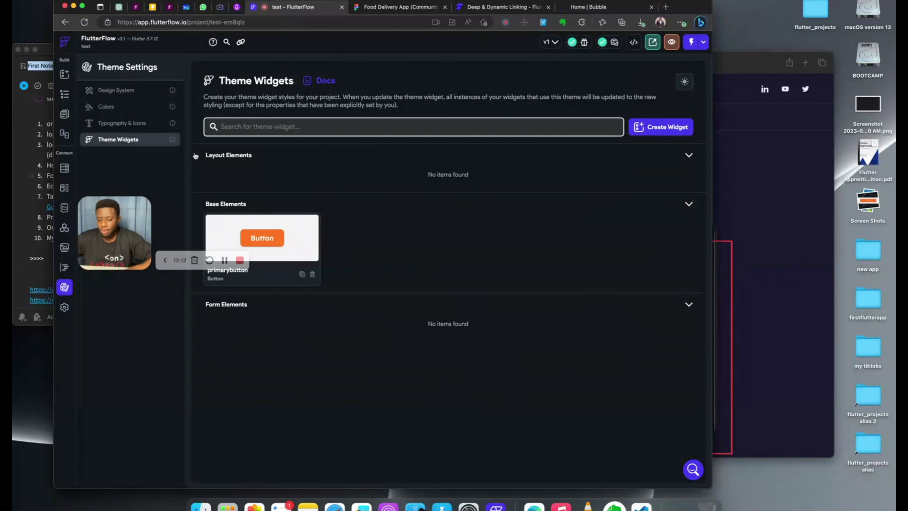
pyautogui.click(276, 247)
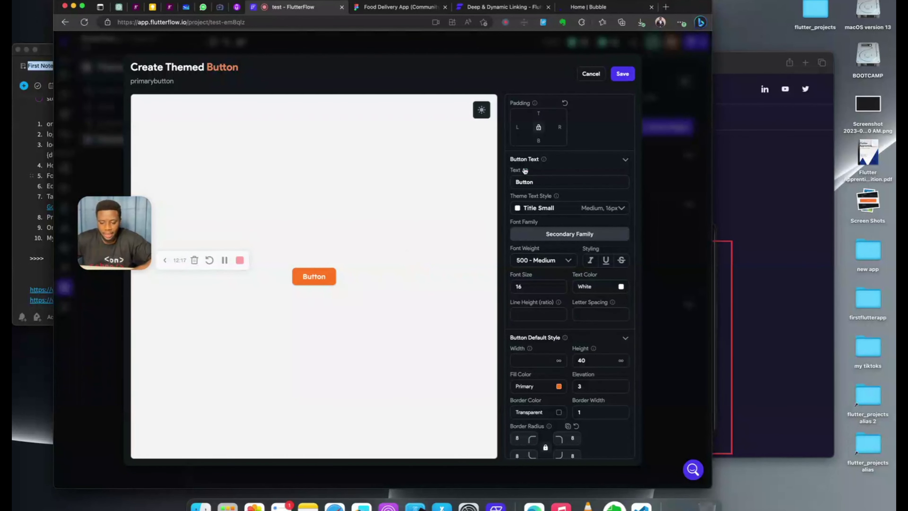
pyautogui.click(550, 169)
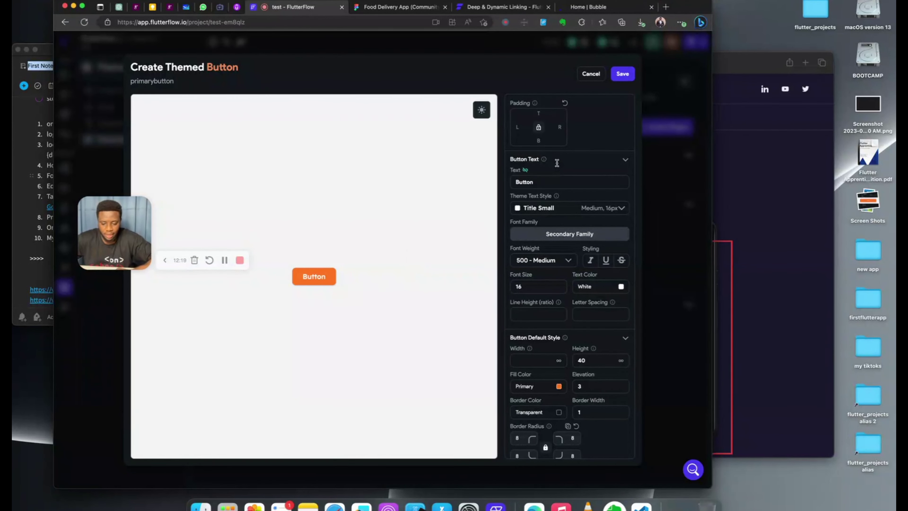
# Step: Check the NEXT label's text style in Figma, and set the primarybutton text to 700 - Bold at font size 14 in FlutterFlow
pyautogui.scroll(-4, 557, 163)
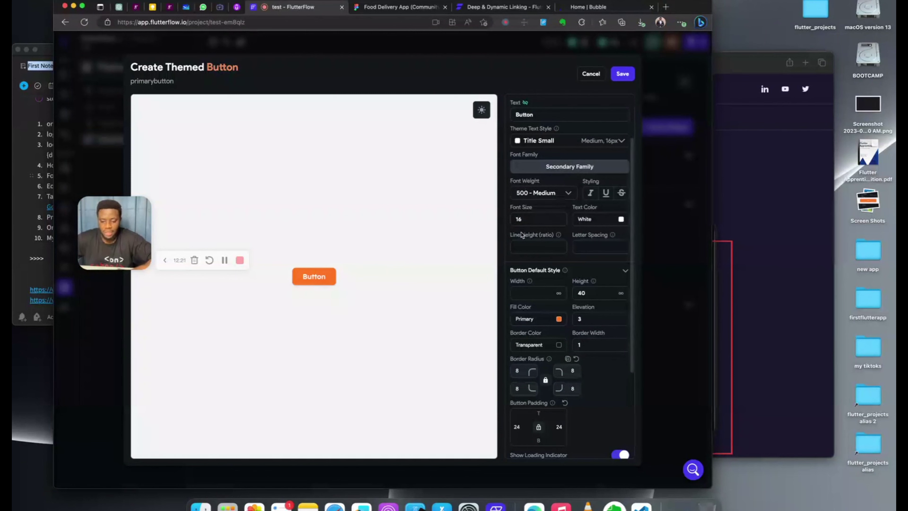
pyautogui.click(395, 9)
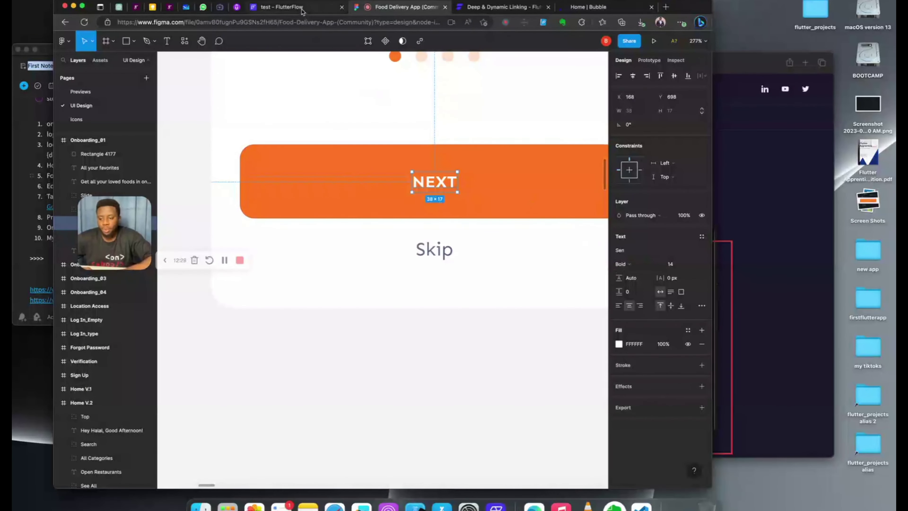
pyautogui.hotkey('ctrl', 'shift', 'Tab')
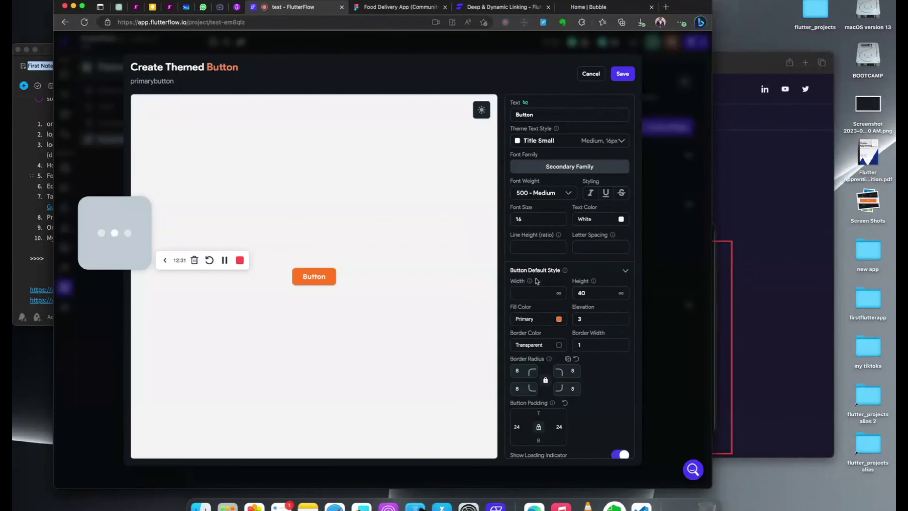
pyautogui.click(544, 194)
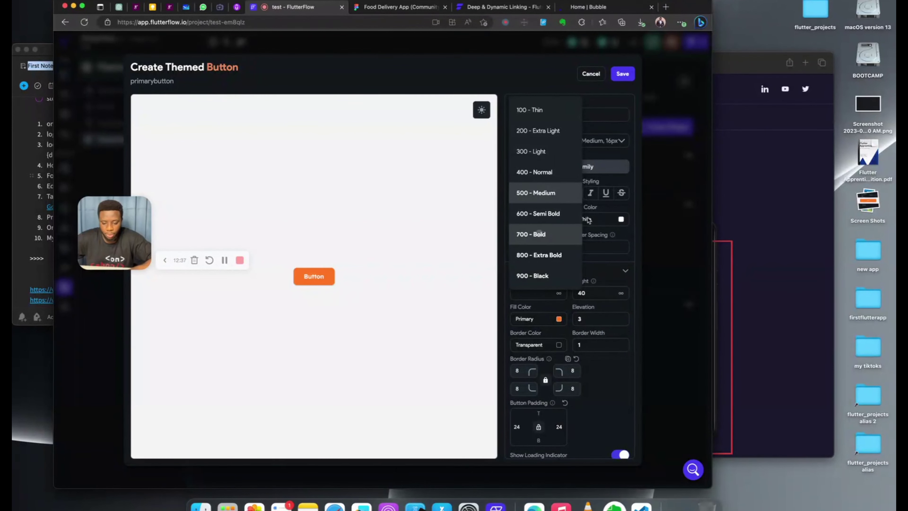
pyautogui.click(537, 234)
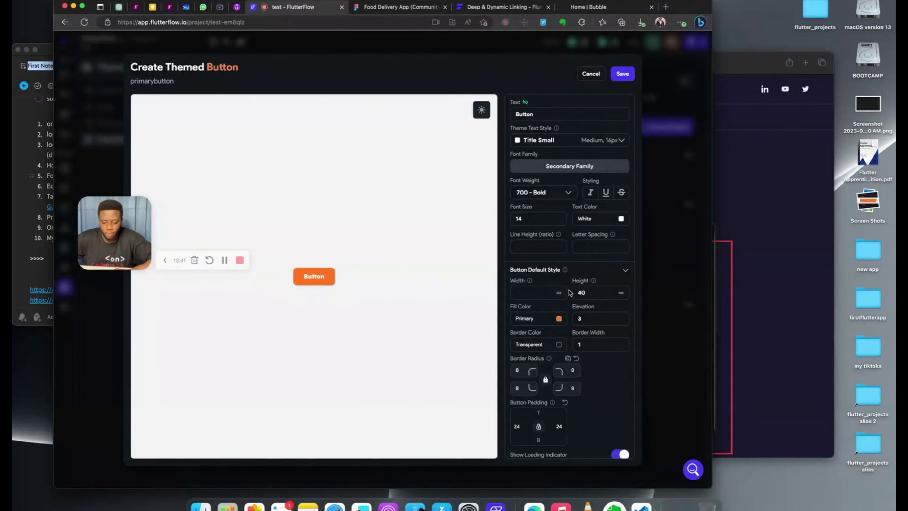
# Step: Set the primarybutton's width to infinity and its height to 62 as in the Figma NEXT button, and save the theme widget
pyautogui.scroll(-3, 569, 293)
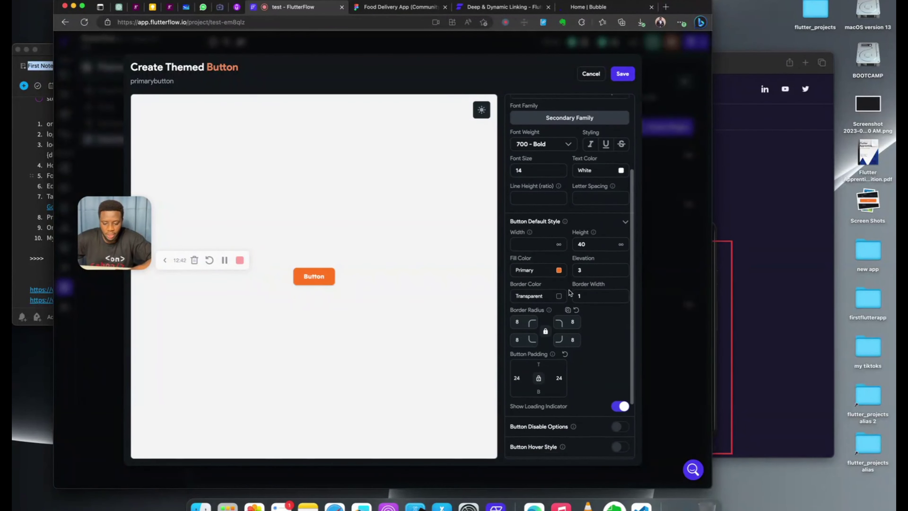
pyautogui.click(559, 243)
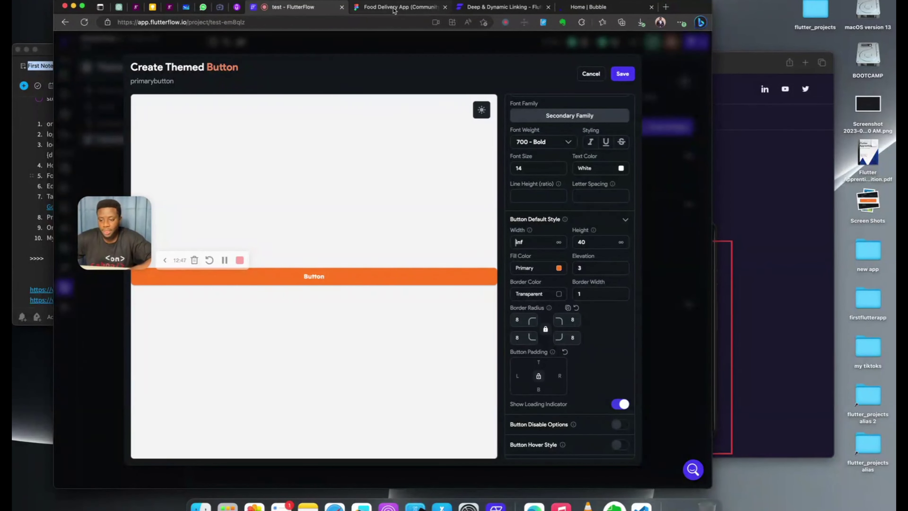
pyautogui.click(401, 6)
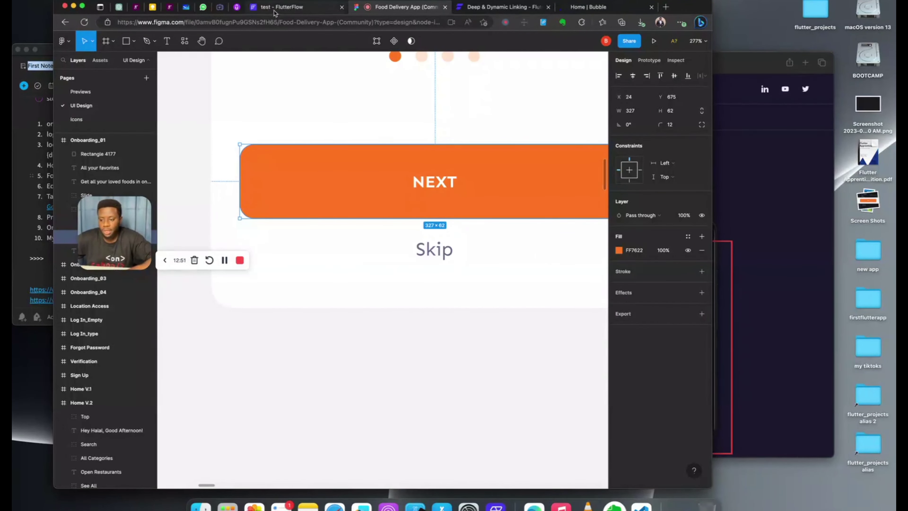
pyautogui.click(294, 7)
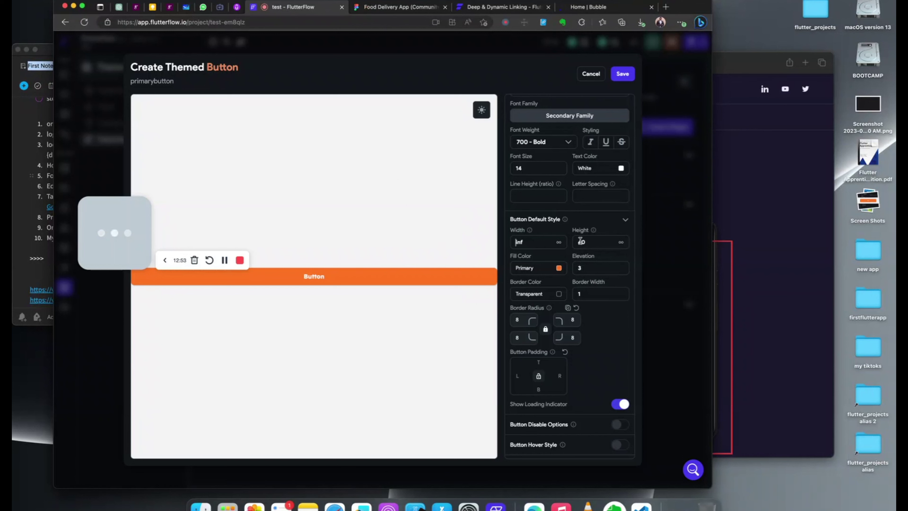
pyautogui.press('super+a')
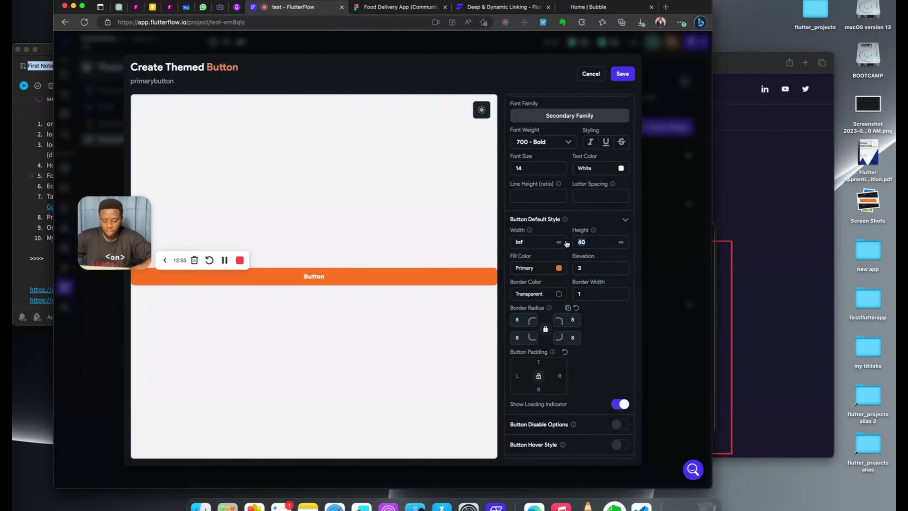
pyautogui.write('62')
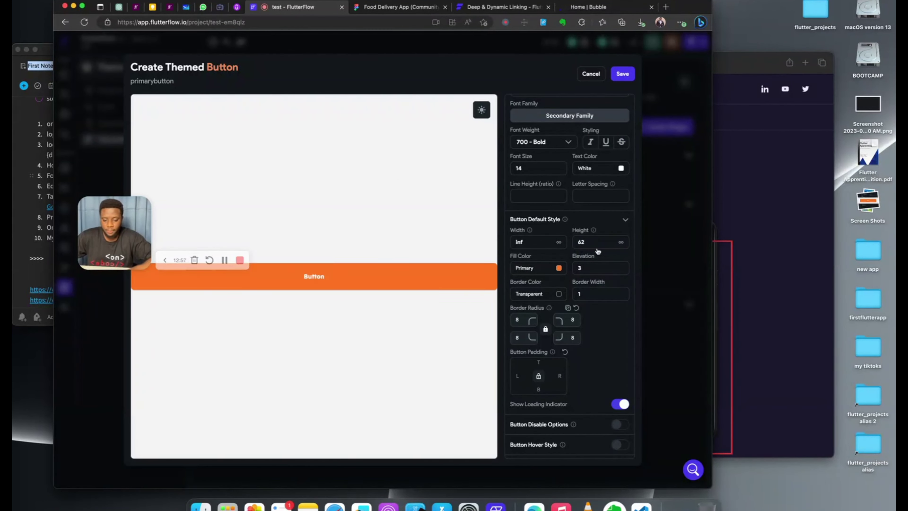
pyautogui.click(624, 74)
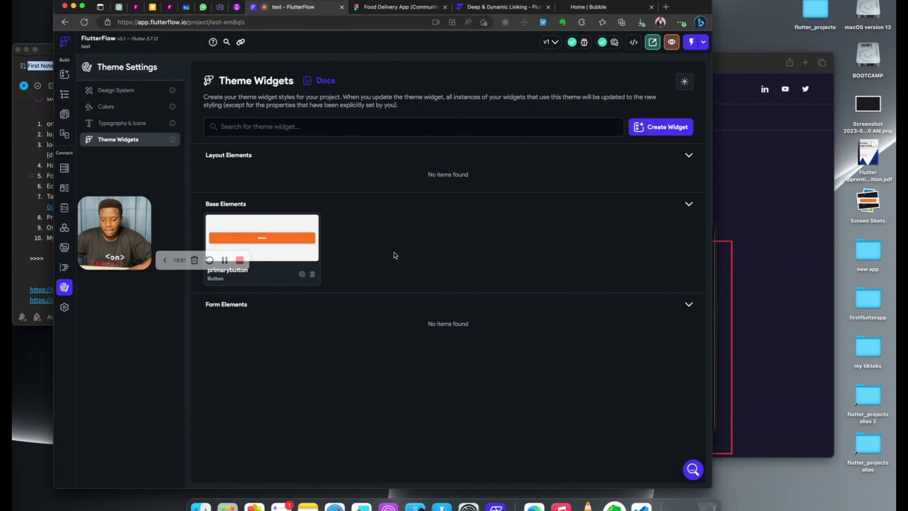
# Step: Examine the onboarding screens in the Figma design, including the text style of the "All your favorites" heading
pyautogui.click(383, 9)
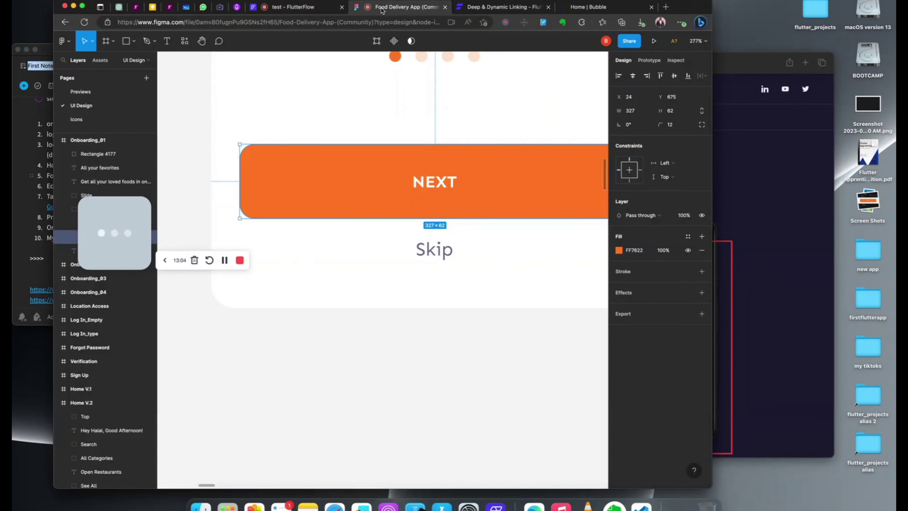
pyautogui.scroll(7, 411, 262)
pyautogui.scroll(-3, 410, 263)
pyautogui.scroll(1, 410, 263)
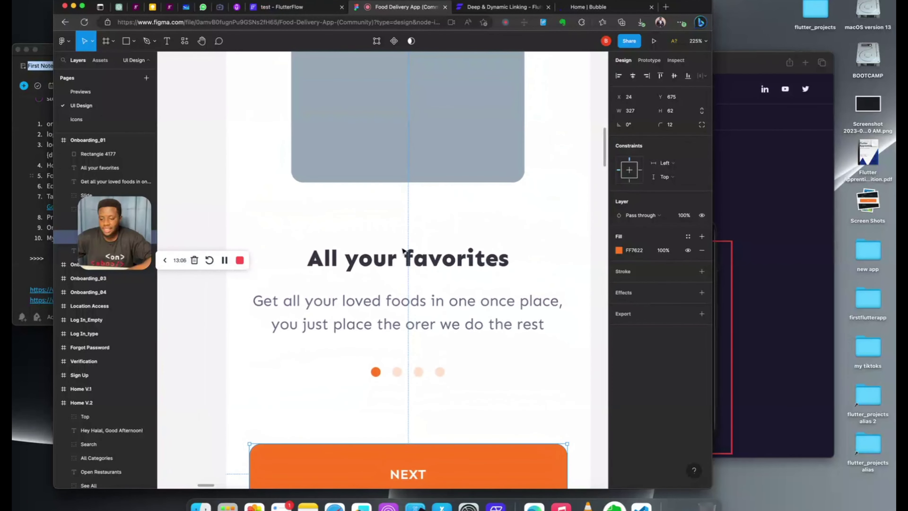
pyautogui.click(278, 9)
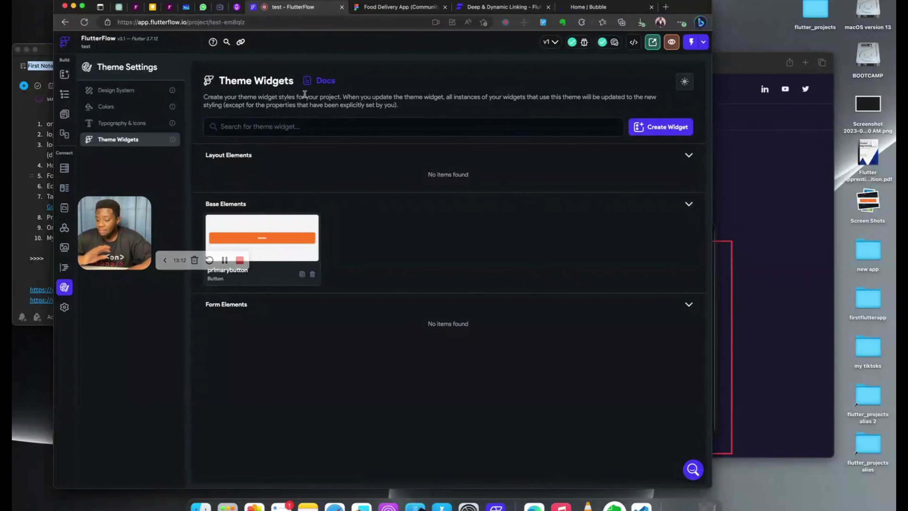
pyautogui.click(391, 7)
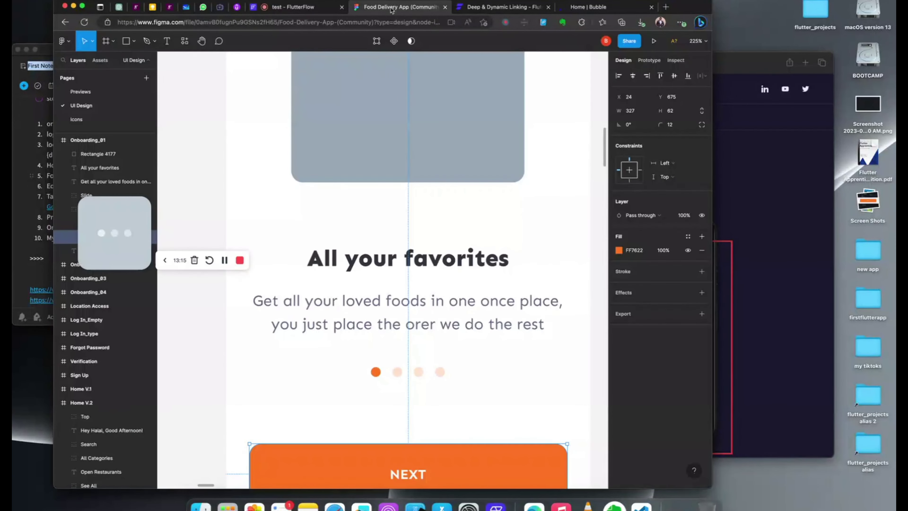
pyautogui.scroll(-10, 384, 220)
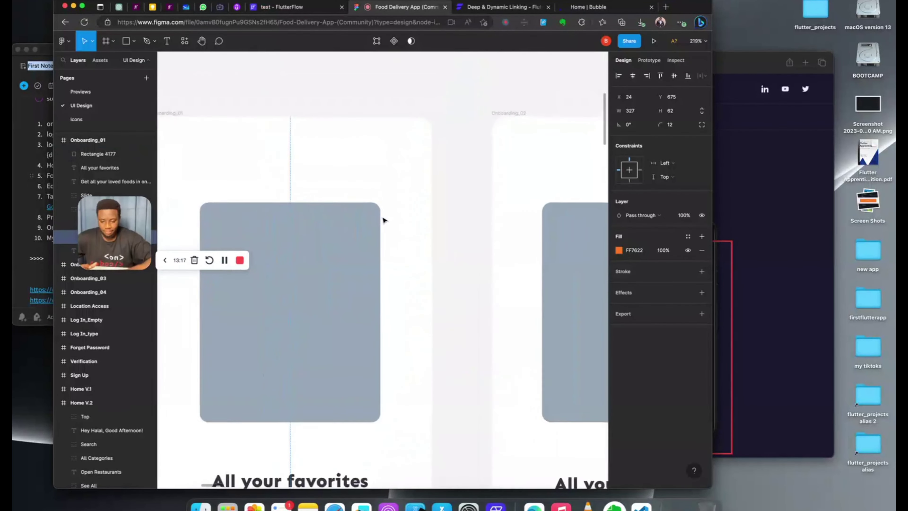
pyautogui.scroll(-10, 384, 220)
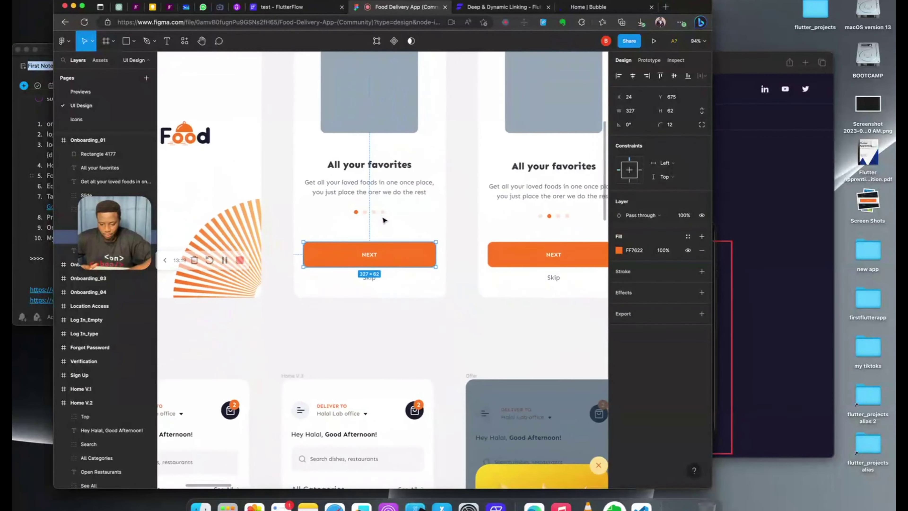
pyautogui.click(354, 123)
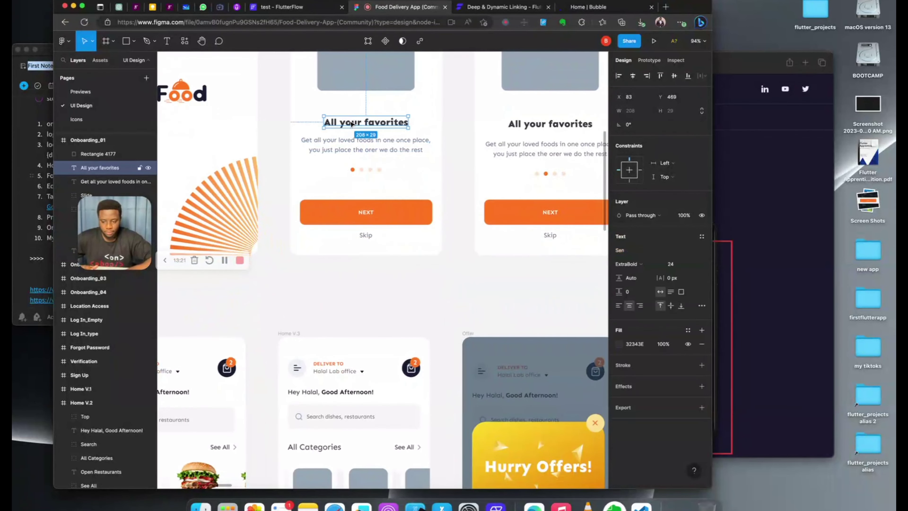
pyautogui.scroll(3, 472, 168)
pyautogui.hscroll(5, 472, 168)
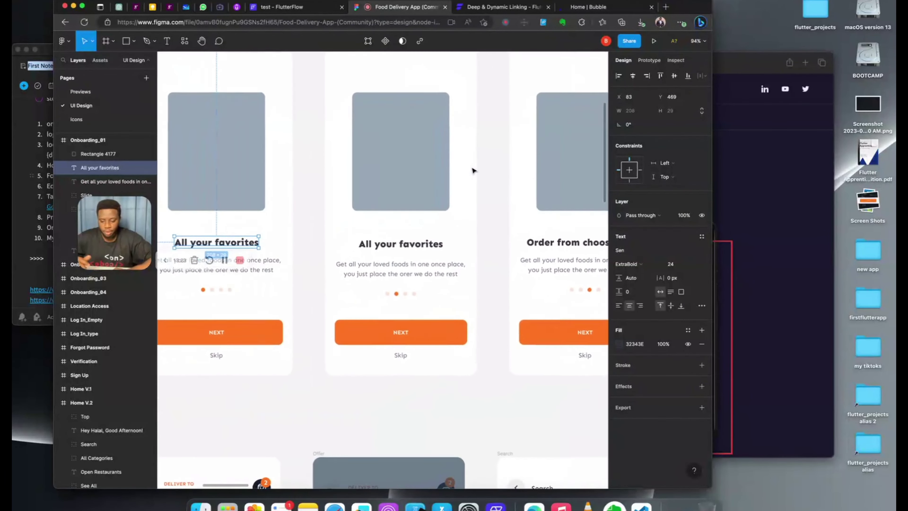
# Step: Return to FlutterFlow, open the HomePage canvas and delete its AppBar
pyautogui.click(281, 7)
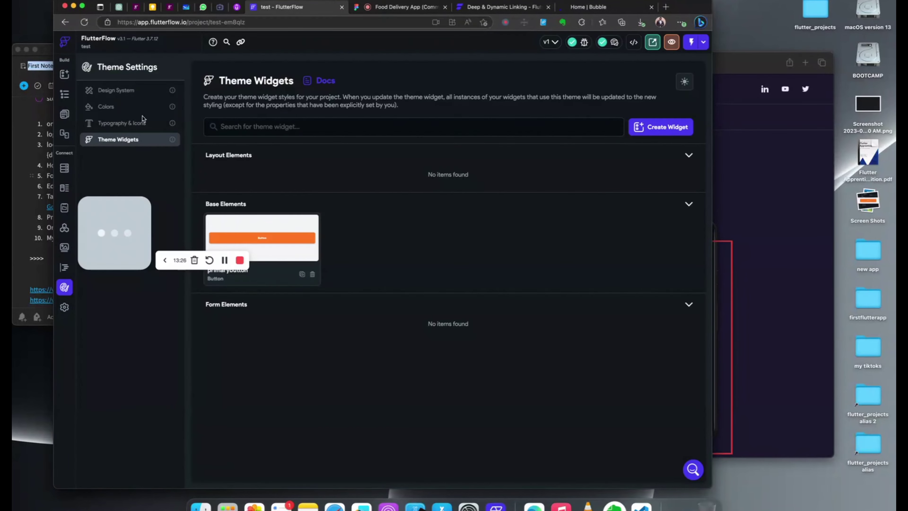
pyautogui.click(64, 115)
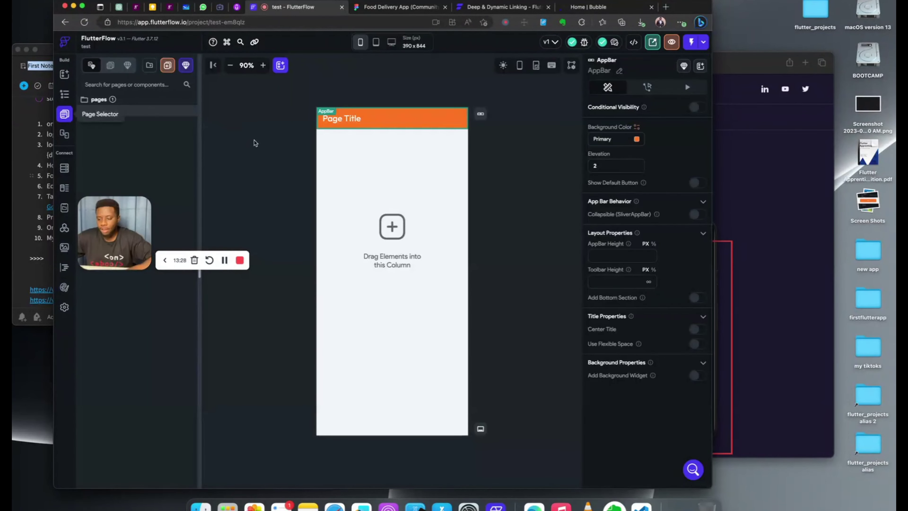
pyautogui.press('BackSpace')
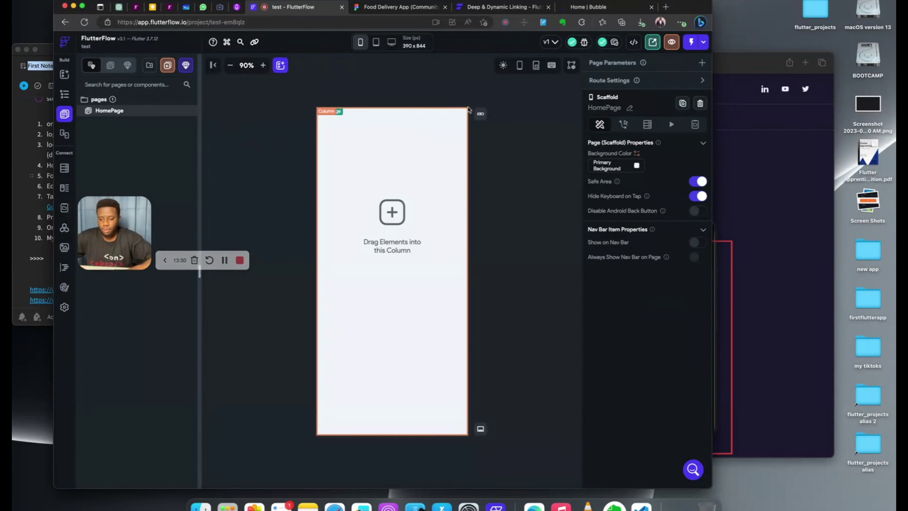
# Step: Open the list of elements that can be added to HomePage and look through its Layout Elements and Base Elements
pyautogui.click(280, 65)
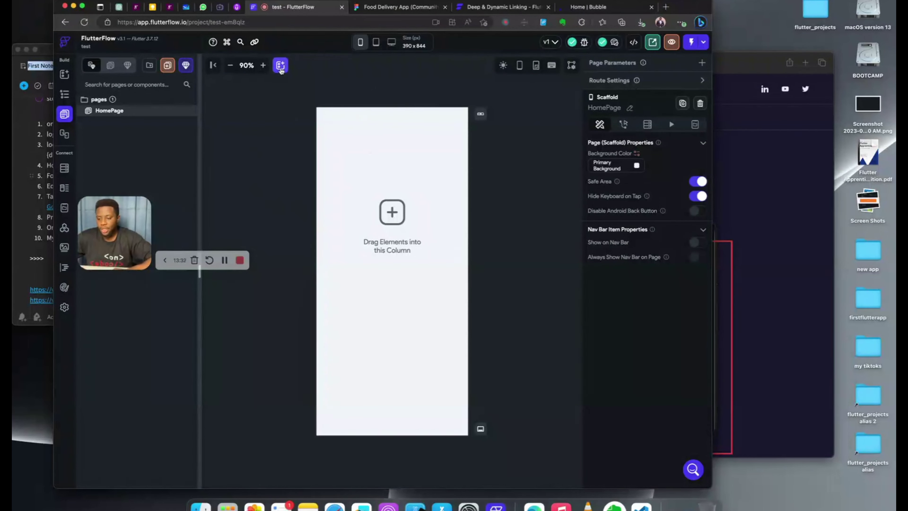
pyautogui.scroll(-5, 554, 288)
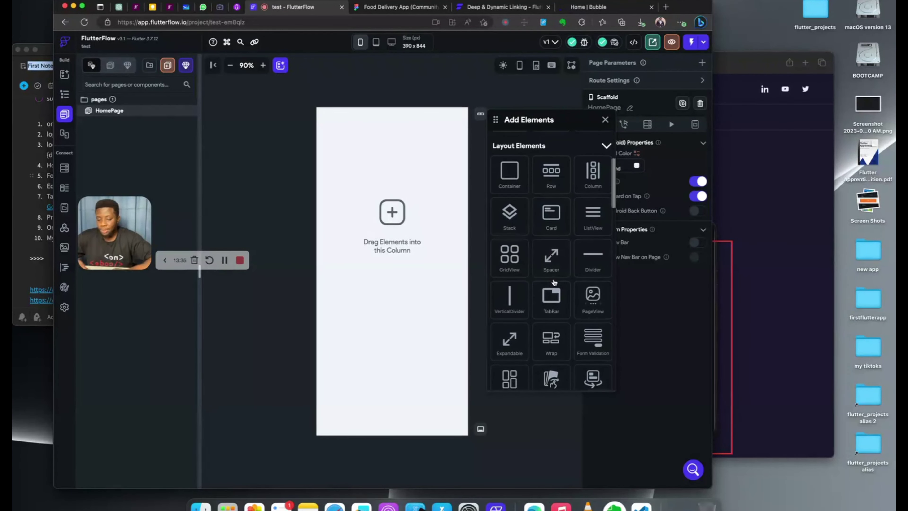
pyautogui.scroll(-4, 568, 252)
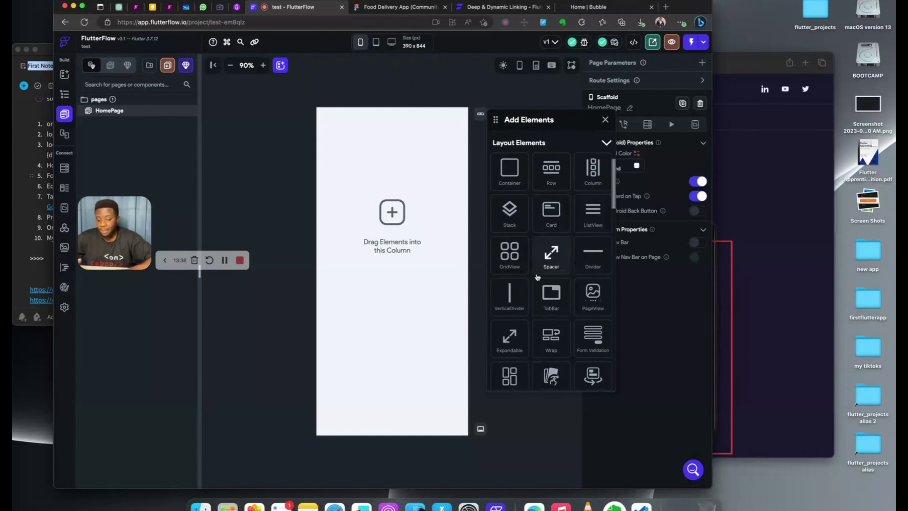
pyautogui.scroll(4, 537, 277)
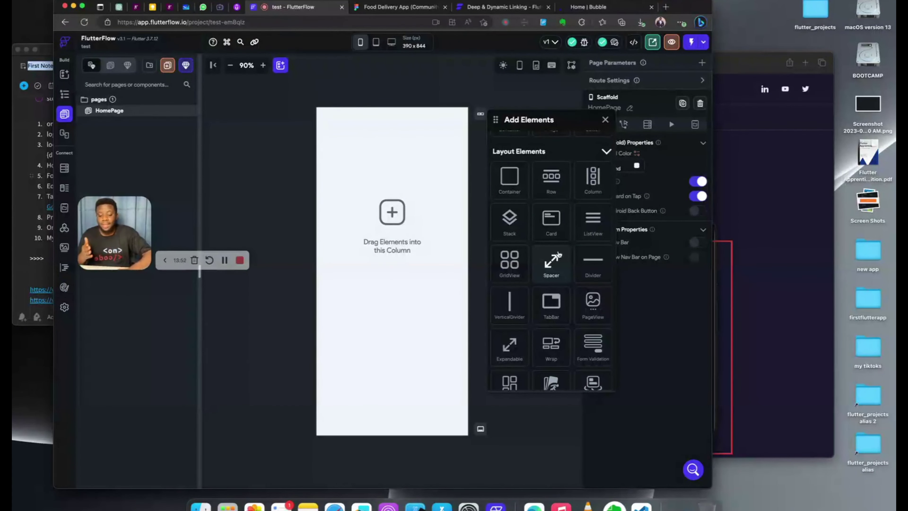
pyautogui.scroll(-3, 558, 258)
pyautogui.scroll(3, 556, 265)
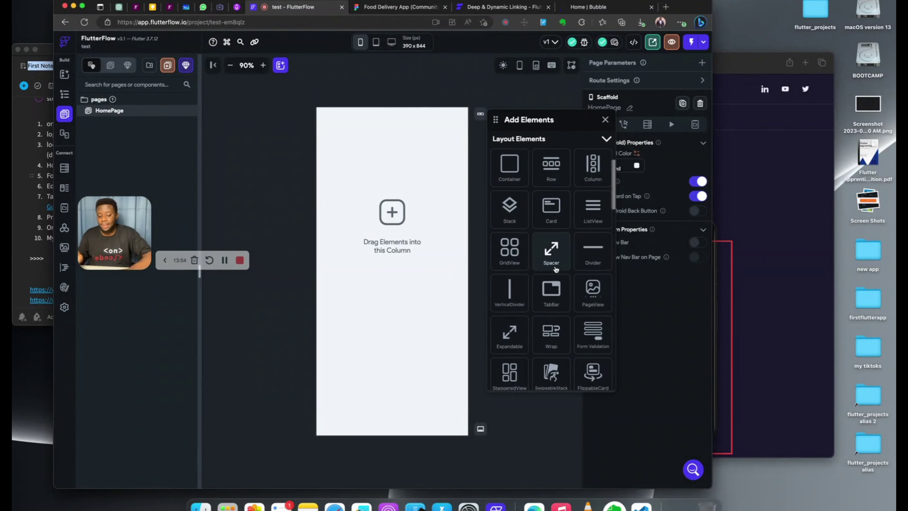
pyautogui.scroll(-5, 555, 269)
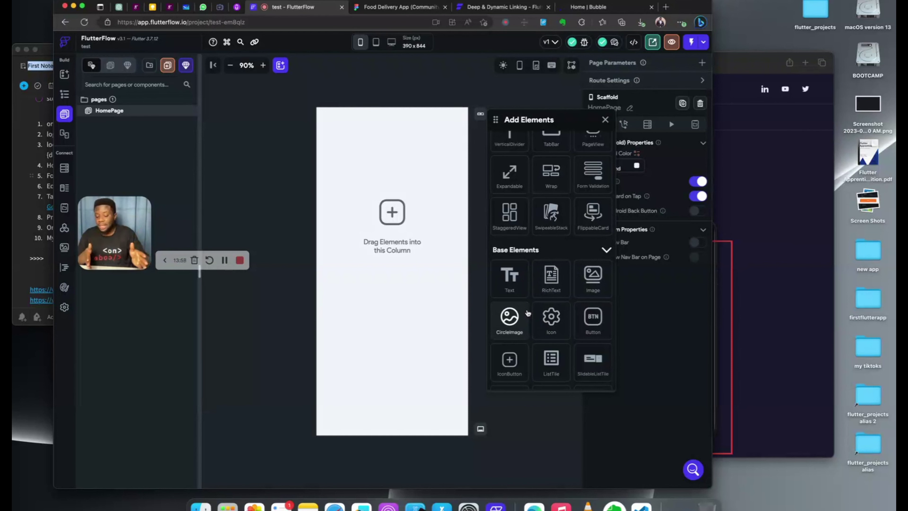
pyautogui.scroll(3, 550, 233)
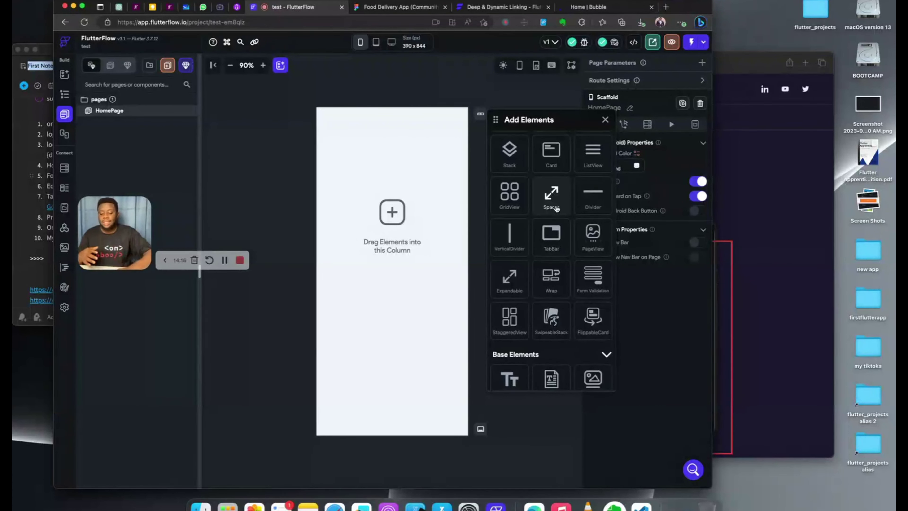
pyautogui.scroll(-5, 556, 209)
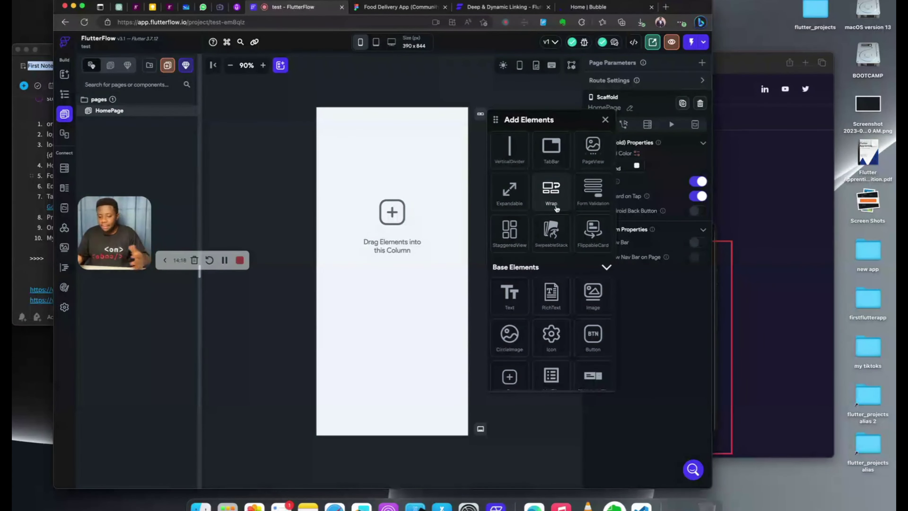
pyautogui.scroll(4, 556, 208)
pyautogui.scroll(2, 556, 209)
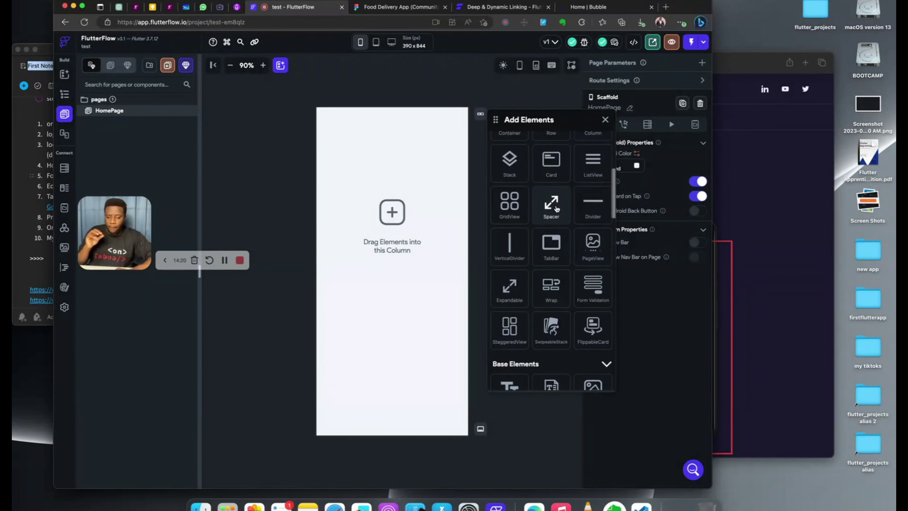
pyautogui.scroll(-5, 556, 208)
pyautogui.scroll(-1, 556, 208)
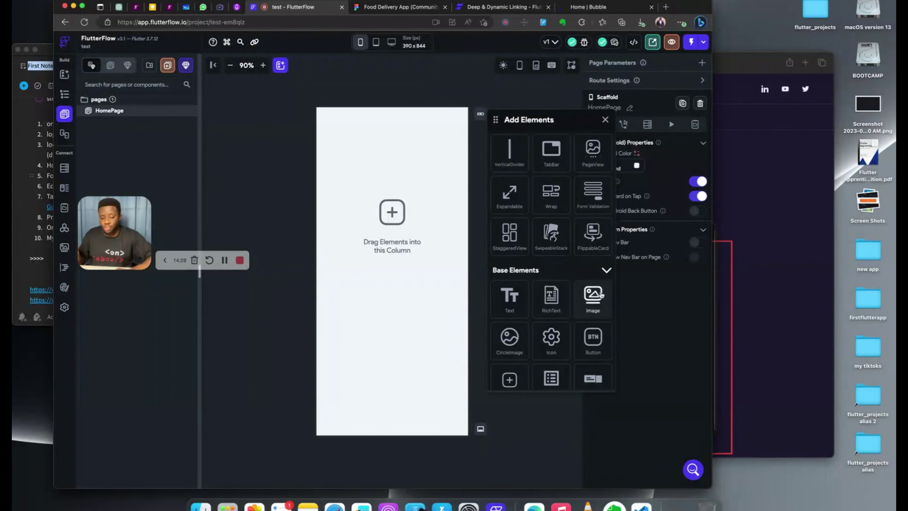
pyautogui.scroll(5, 558, 192)
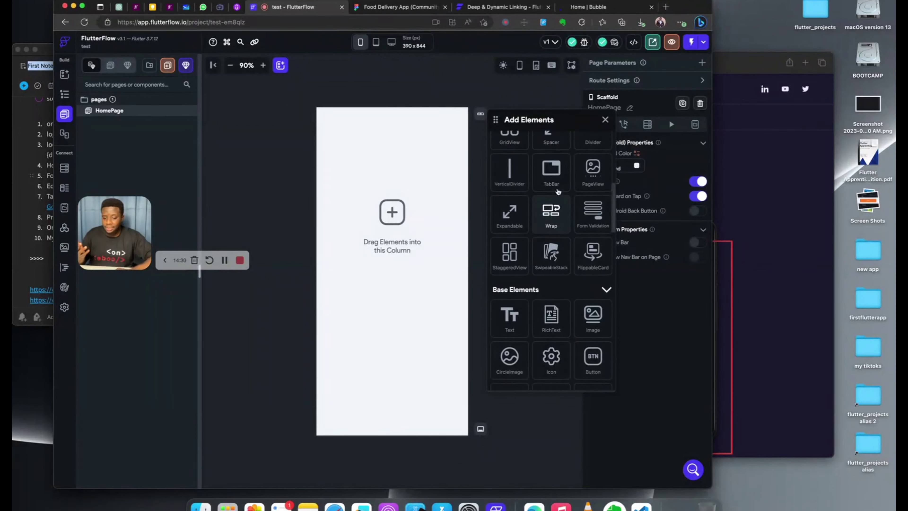
pyautogui.scroll(3, 558, 192)
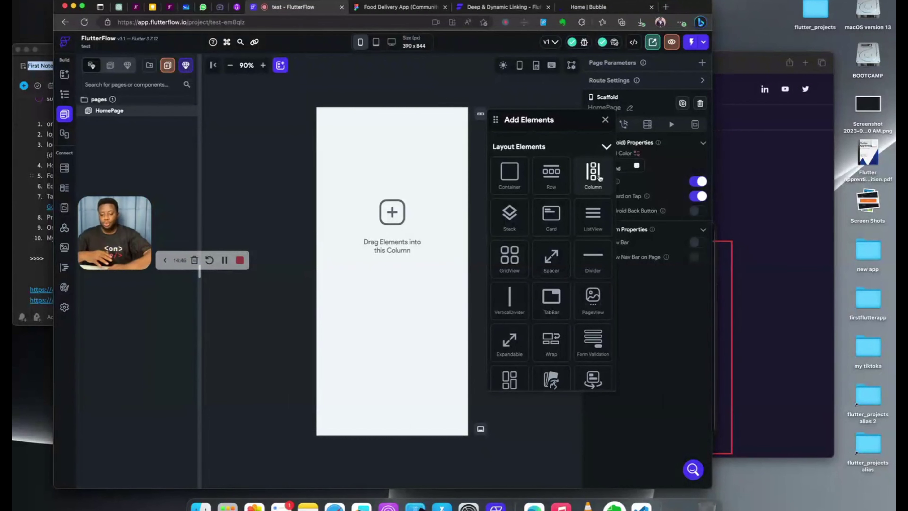
# Step: Examine the Onboarding_02 screen in the Figma design, inspecting its image rectangle, "All your favorites" heading and description text
pyautogui.click(396, 7)
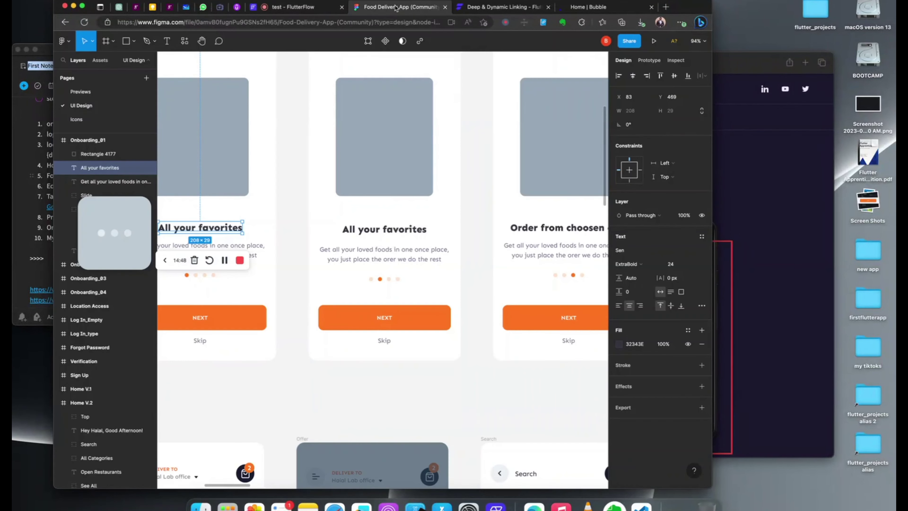
pyautogui.scroll(3, 371, 195)
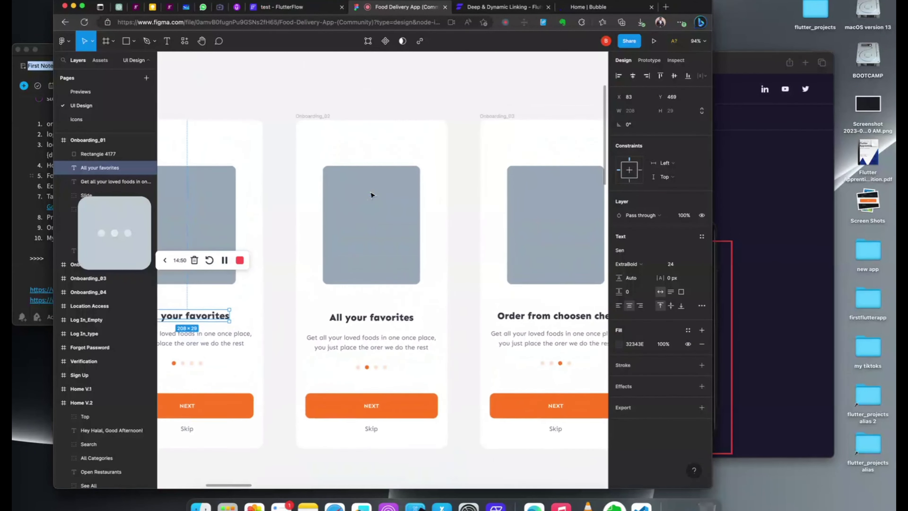
pyautogui.scroll(-2, 371, 194)
pyautogui.click(361, 113)
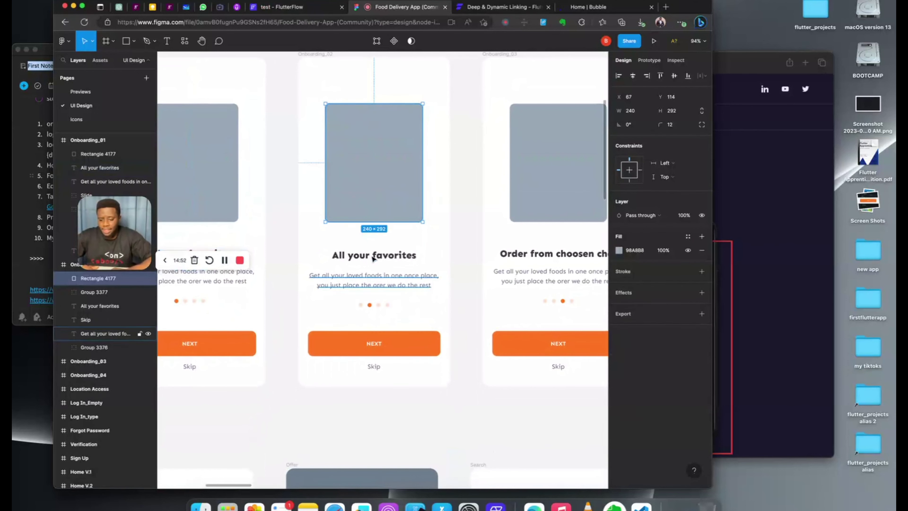
pyautogui.click(364, 256)
pyautogui.click(339, 285)
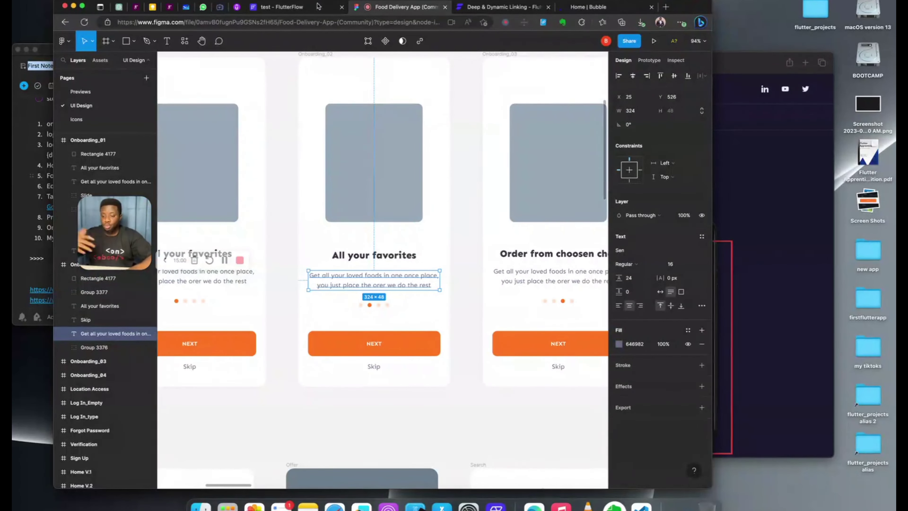
# Step: Compare how the image, texts, NEXT button and Skip link are arranged across the Figma onboarding screens
pyautogui.click(309, 7)
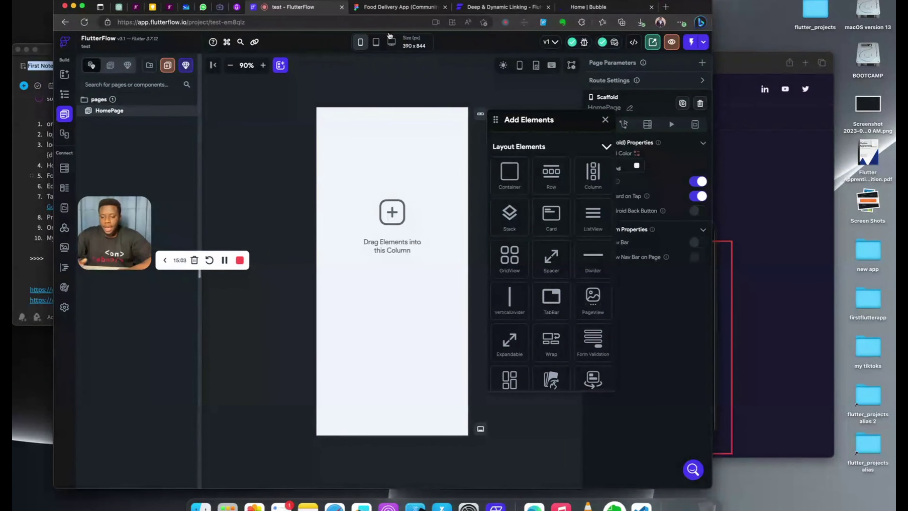
pyautogui.click(400, 7)
pyautogui.hscroll(3, 402, 216)
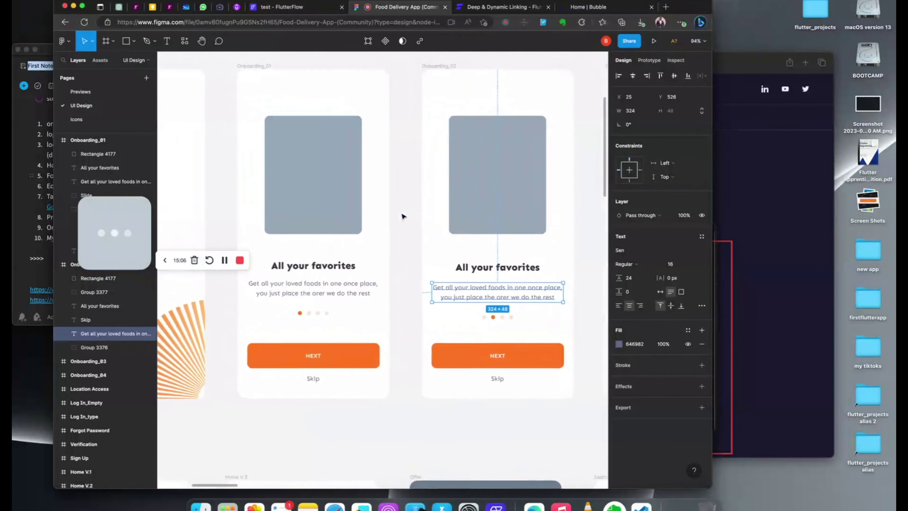
pyautogui.scroll(-5, 402, 216)
pyautogui.hscroll(4, 403, 216)
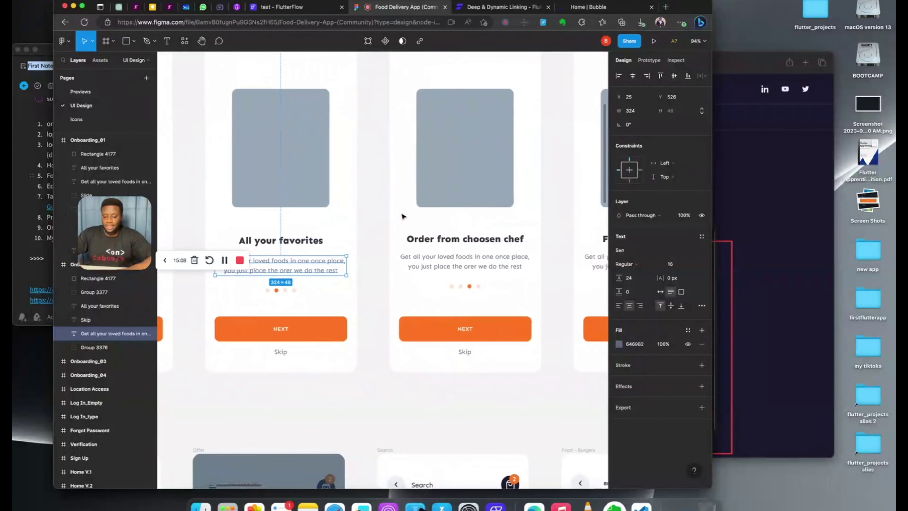
pyautogui.hscroll(-5, 402, 216)
pyautogui.scroll(-3, 403, 216)
pyautogui.hscroll(-4, 403, 216)
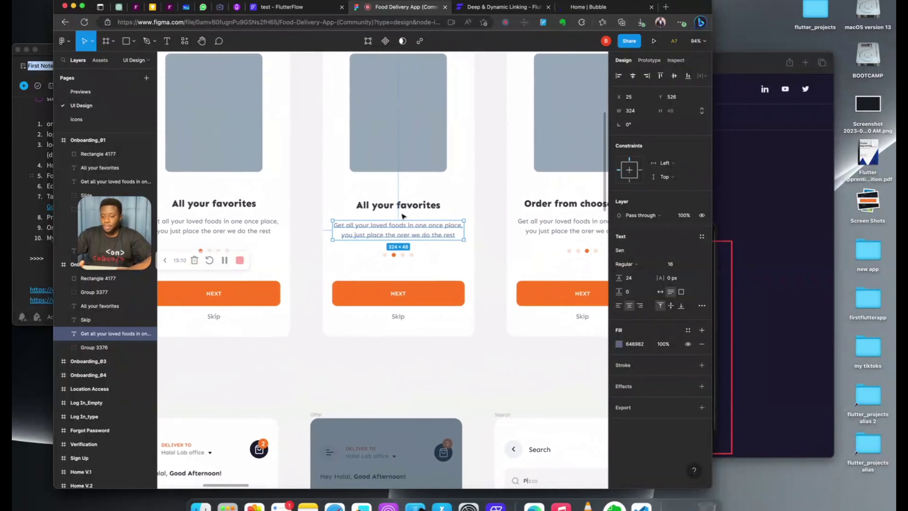
# Step: Return to FlutterFlow and look through the Layout Elements and Base Elements that can be added to the page
pyautogui.click(290, 13)
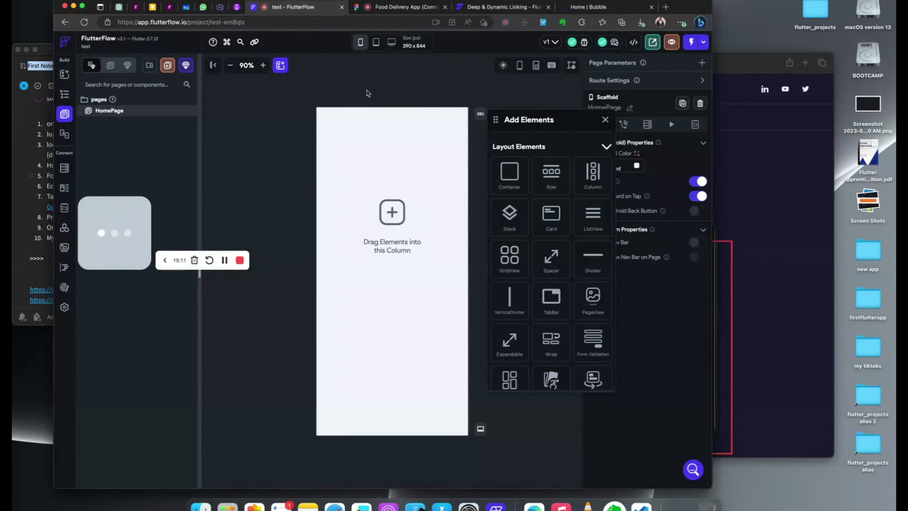
pyautogui.scroll(5, 553, 173)
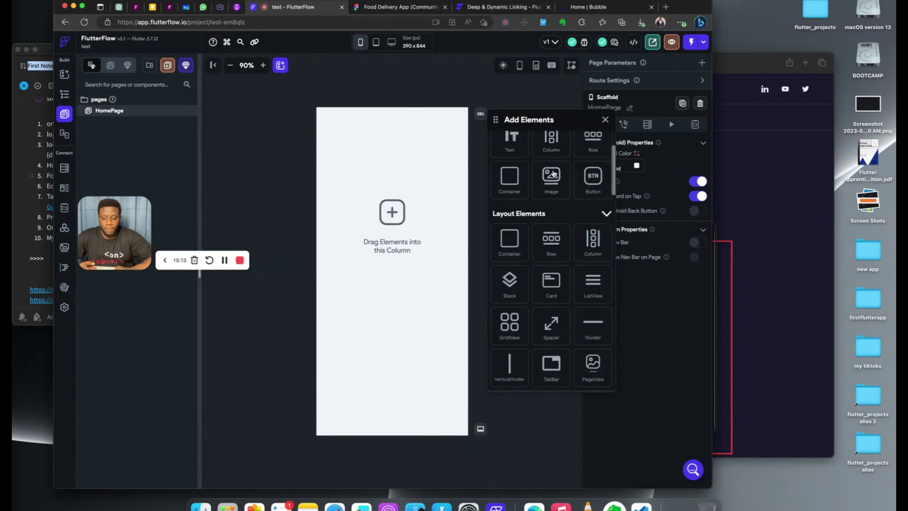
pyautogui.scroll(-5, 553, 171)
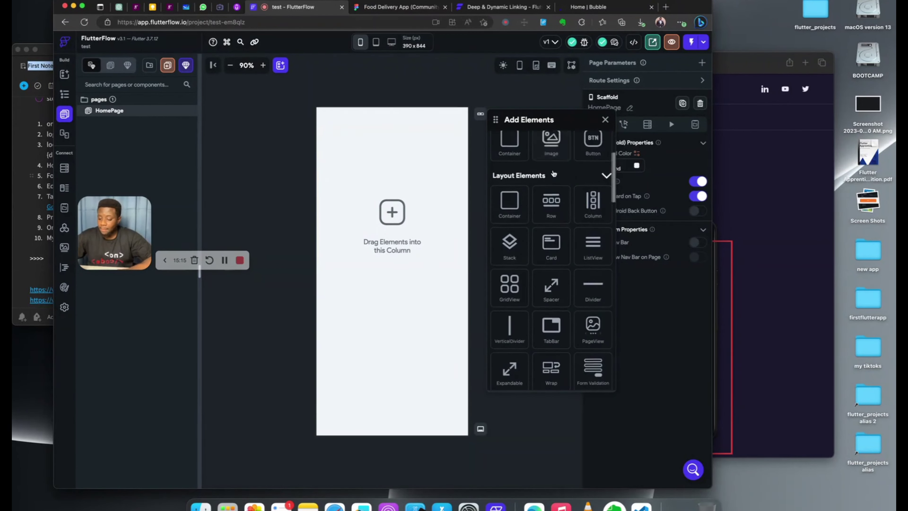
pyautogui.scroll(-5, 553, 173)
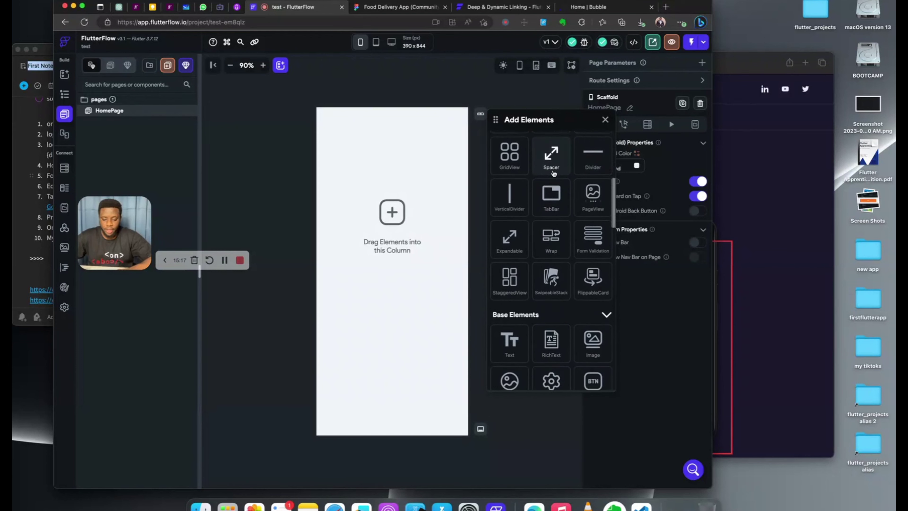
pyautogui.scroll(-1, 553, 172)
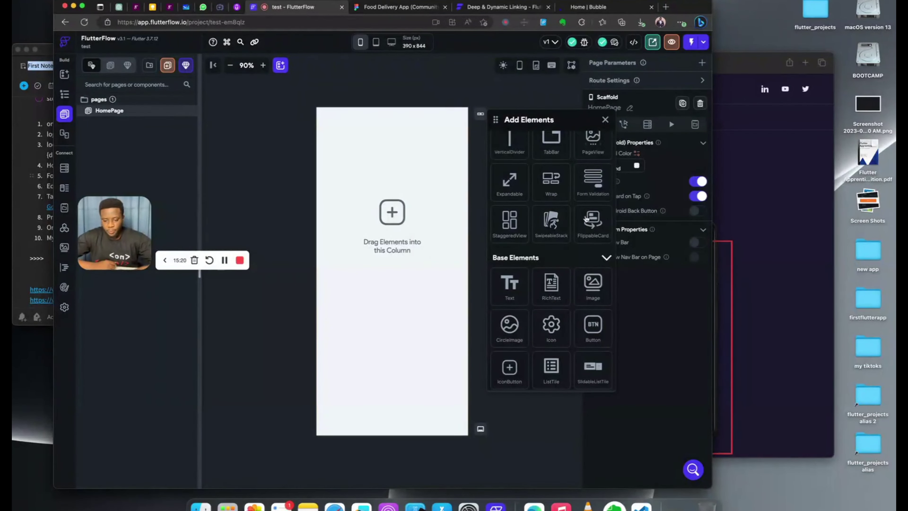
pyautogui.scroll(3, 567, 213)
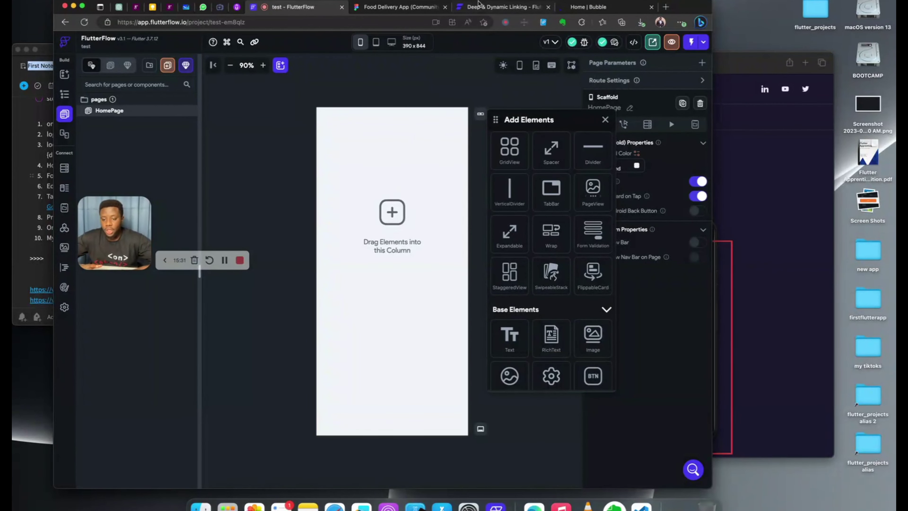
# Step: Look over the topics in the FlutterFlow Docs and go back to the FlutterFlow project
pyautogui.click(502, 7)
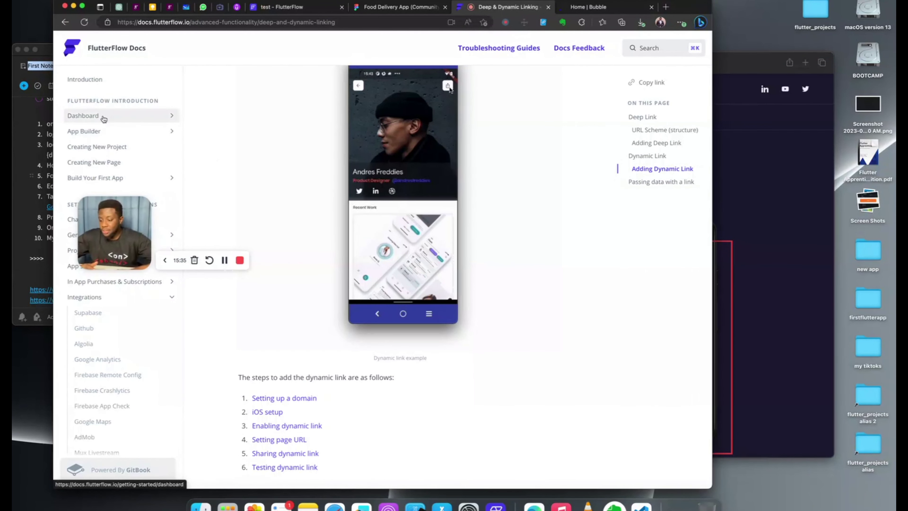
pyautogui.scroll(-3, 109, 150)
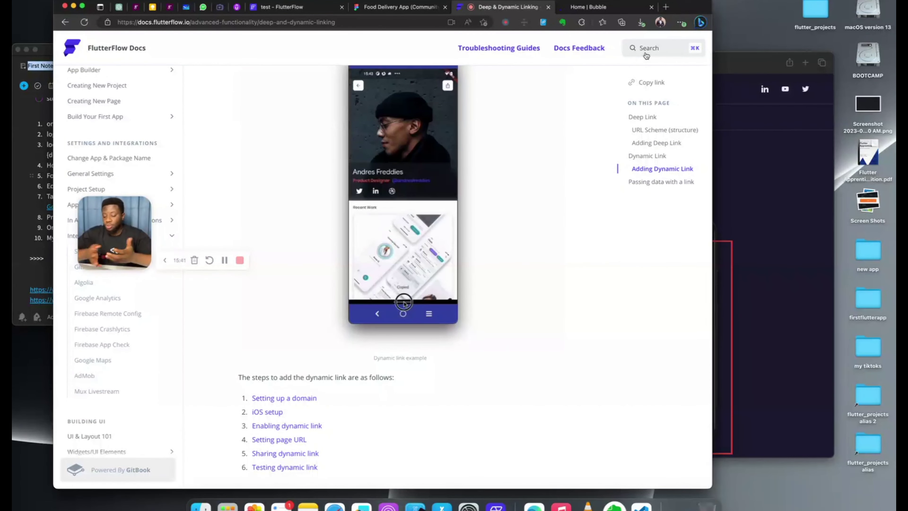
pyautogui.click(285, 5)
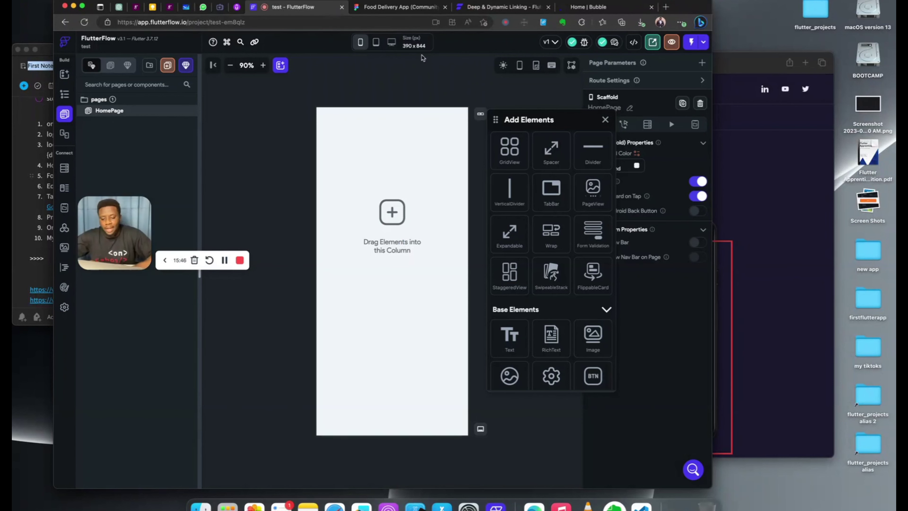
# Step: Add two Columns to the empty HomePage, stacked one below the other inside a parent Column
pyautogui.scroll(1, 573, 236)
pyautogui.scroll(5, 573, 236)
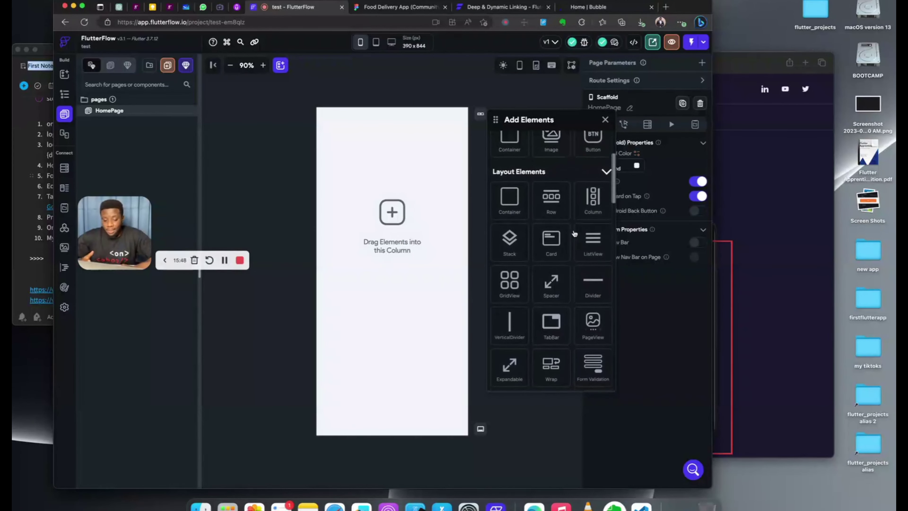
pyautogui.moveTo(593, 203); pyautogui.dragTo(405, 233)
pyautogui.moveTo(593, 204); pyautogui.dragTo(404, 250)
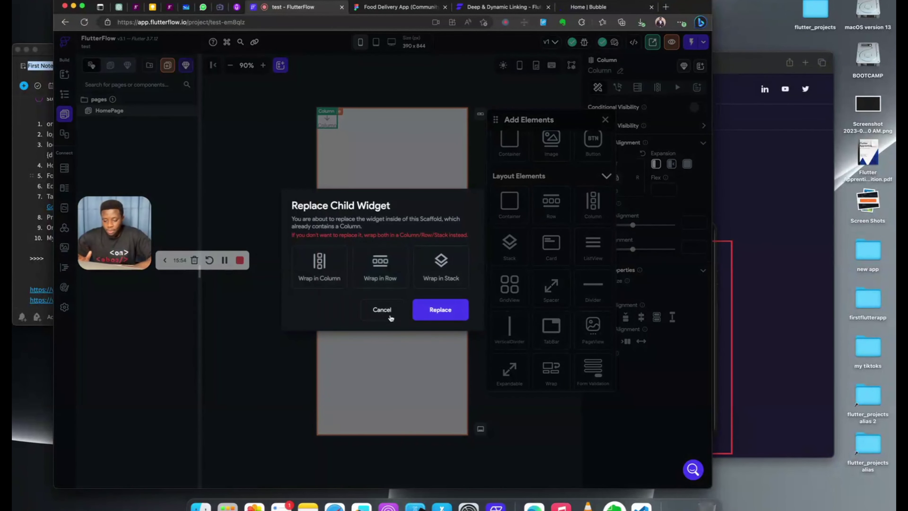
pyautogui.click(386, 314)
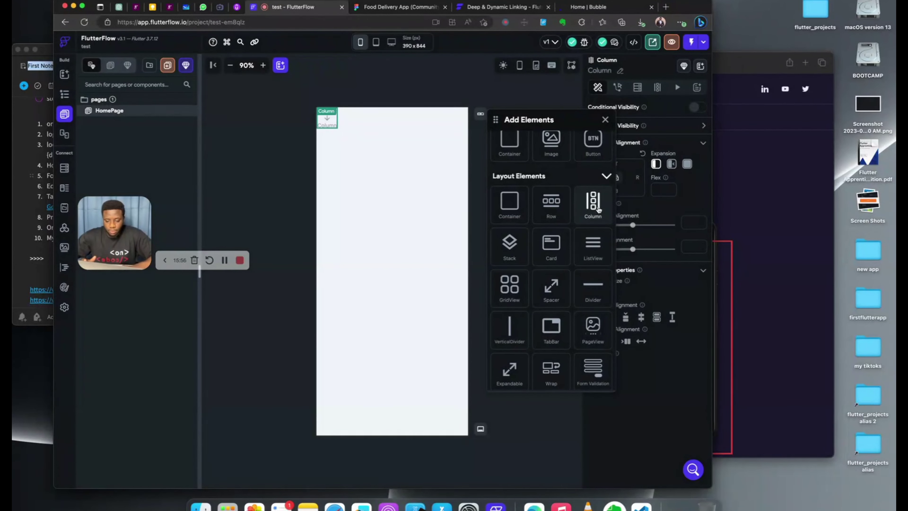
pyautogui.moveTo(593, 203); pyautogui.dragTo(322, 221)
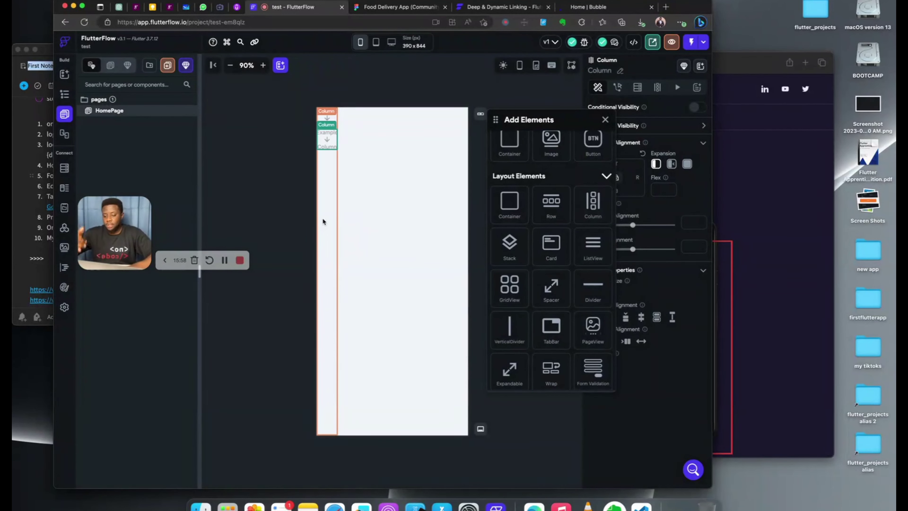
# Step: Rename the parent Column as main in the widget hierarchy and close the list of addable elements
pyautogui.click(332, 222)
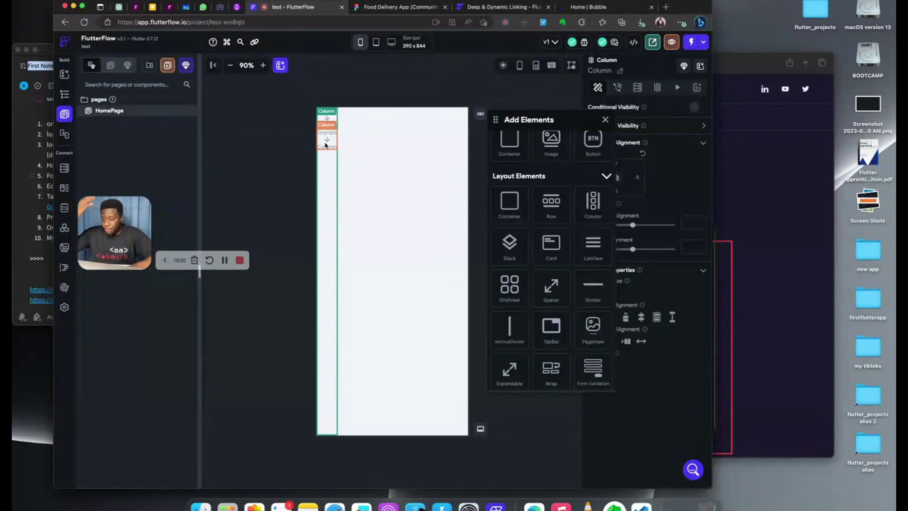
pyautogui.click(65, 94)
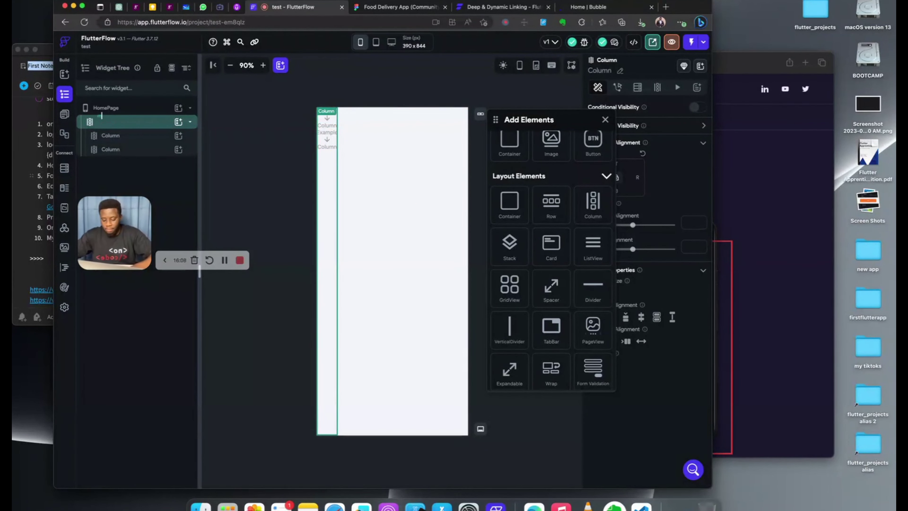
pyautogui.write('main')
pyautogui.press('Return')
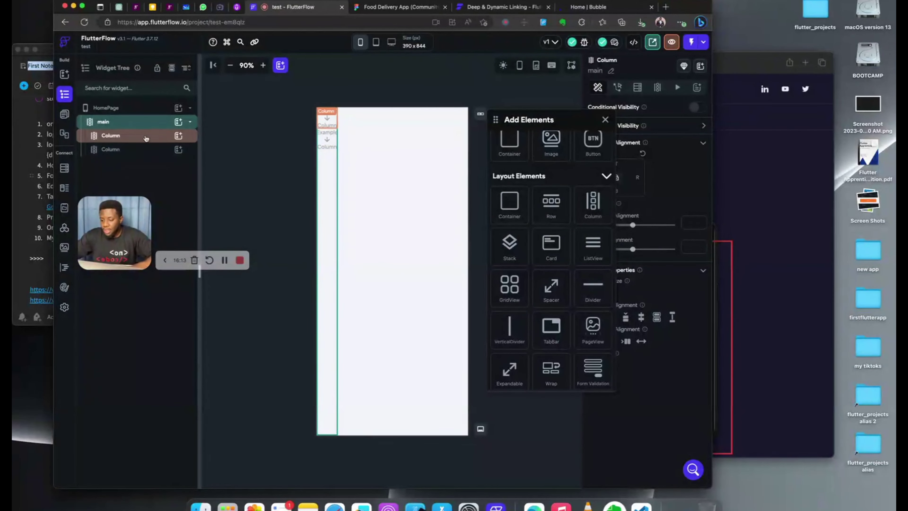
pyautogui.click(605, 121)
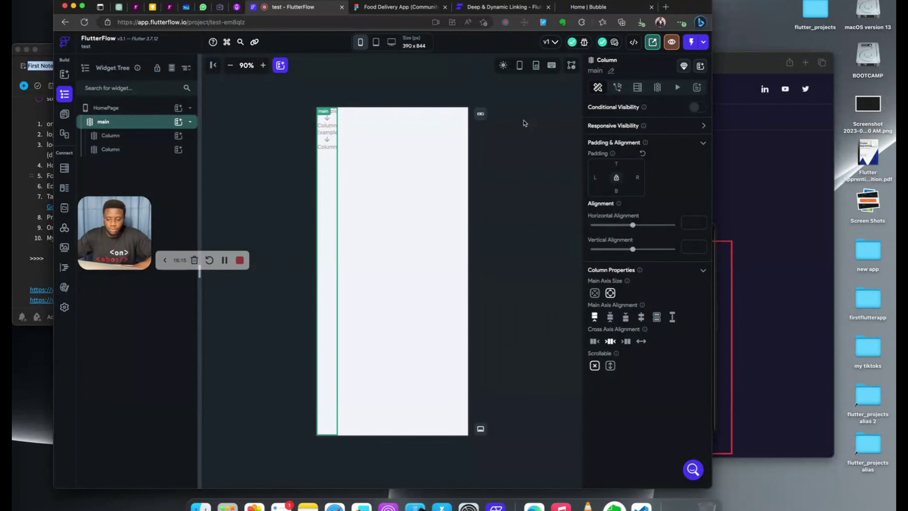
# Step: Check the layout of the Onboarding_01 screen in the Figma design and return to FlutterFlow
pyautogui.hotkey('ctrl', 'Tab')
pyautogui.scroll(5, 371, 190)
pyautogui.hscroll(-5, 370, 191)
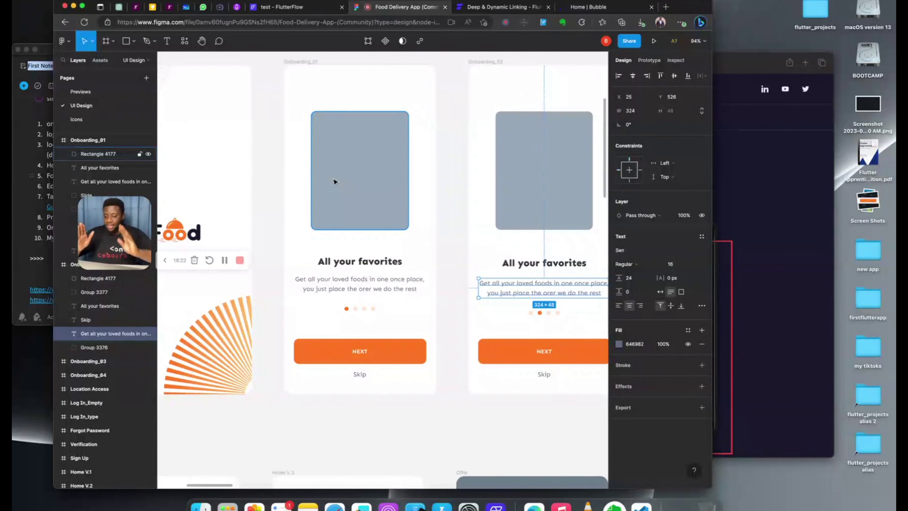
pyautogui.click(283, 8)
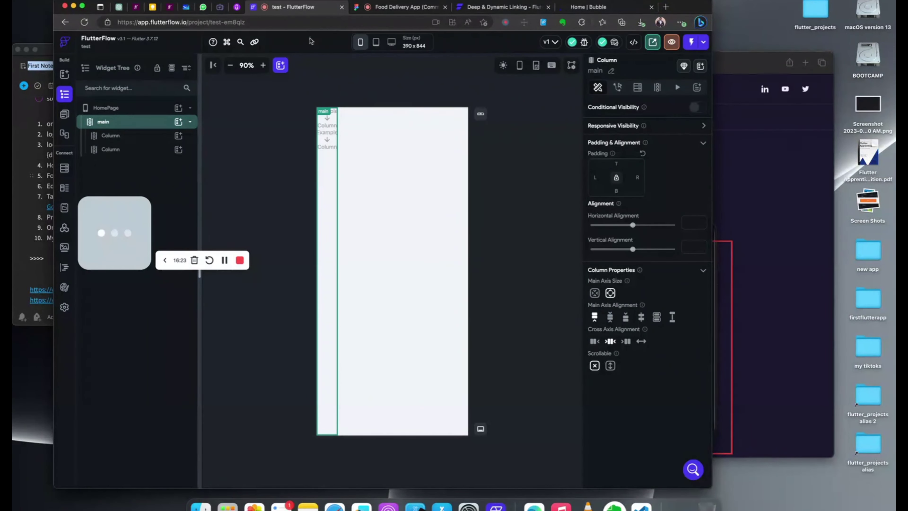
# Step: Expand both child Columns to share the page height and set main's cross axis alignment to stretch
pyautogui.click(330, 124)
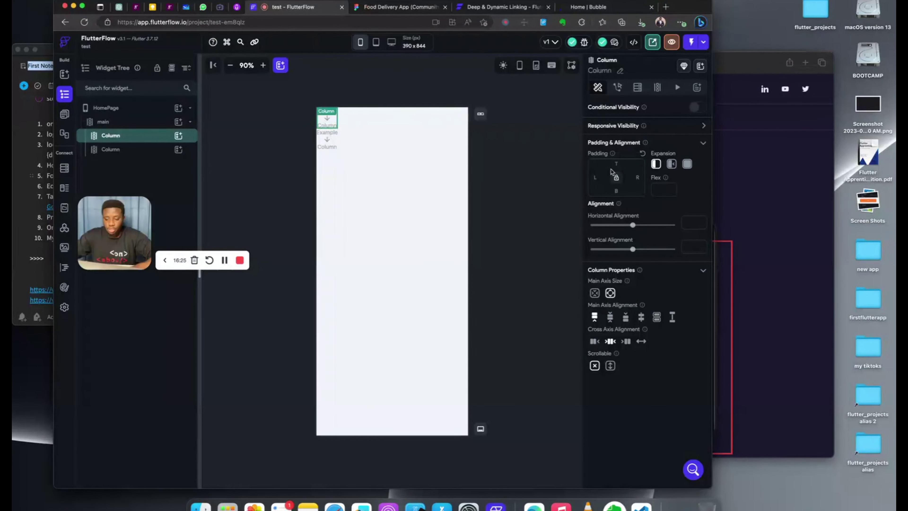
pyautogui.click(687, 166)
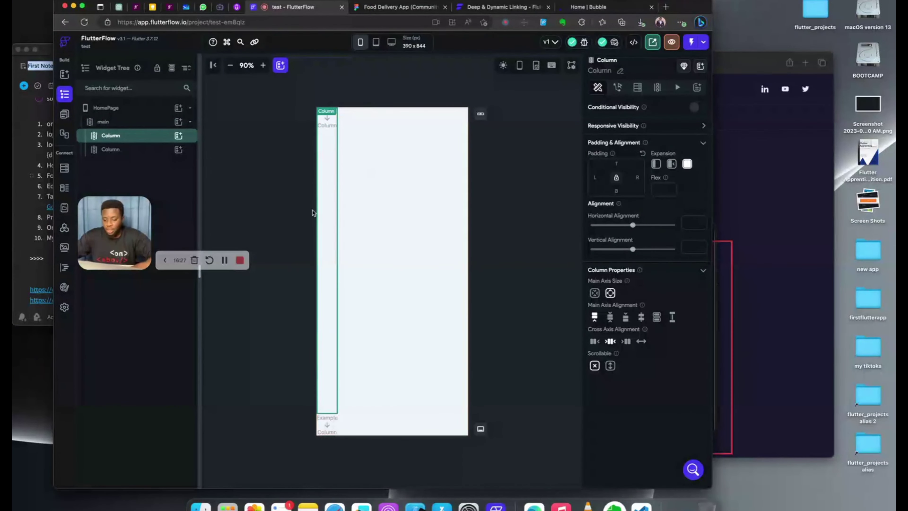
pyautogui.click(331, 435)
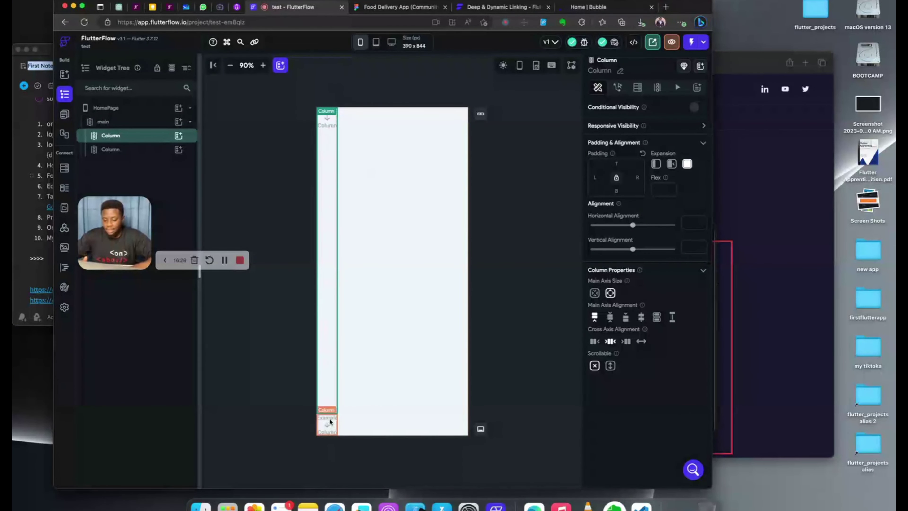
pyautogui.click(687, 164)
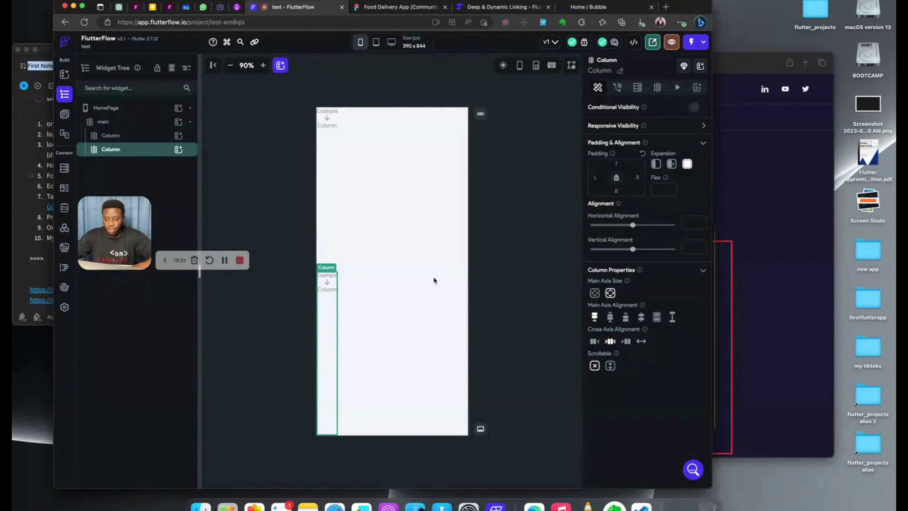
pyautogui.click(143, 124)
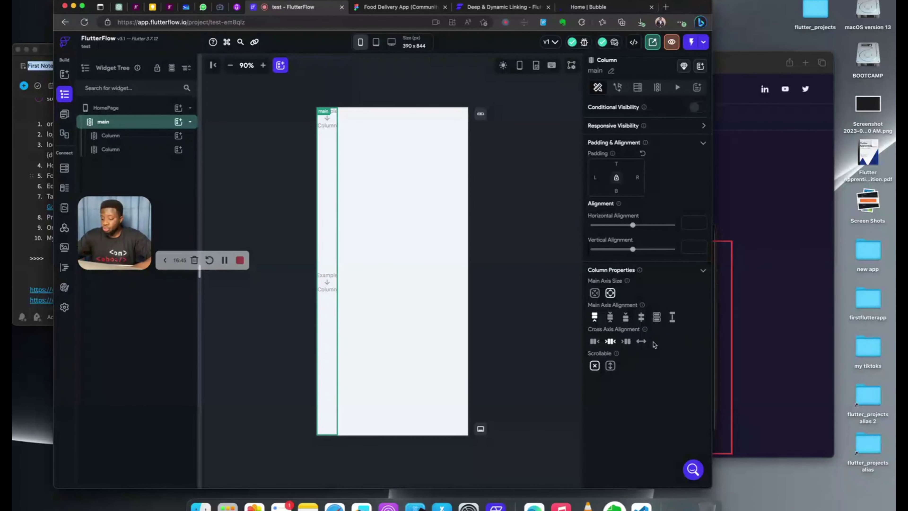
pyautogui.click(642, 342)
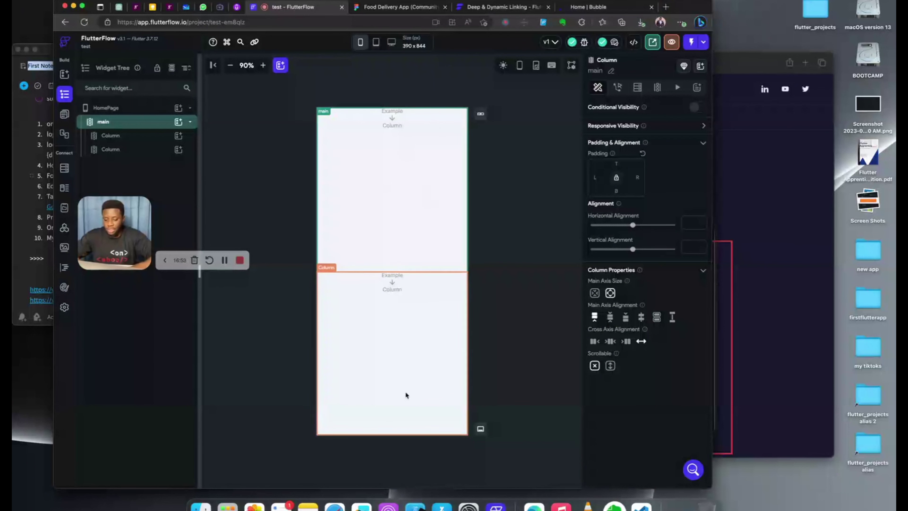
# Step: Set the flex of the upper child Column to 8
pyautogui.click(403, 206)
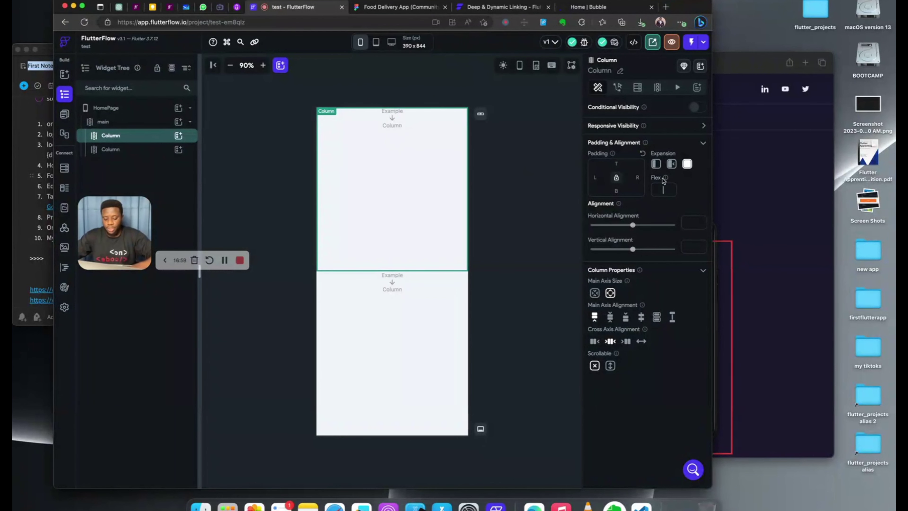
pyautogui.click(663, 189)
pyautogui.write('8')
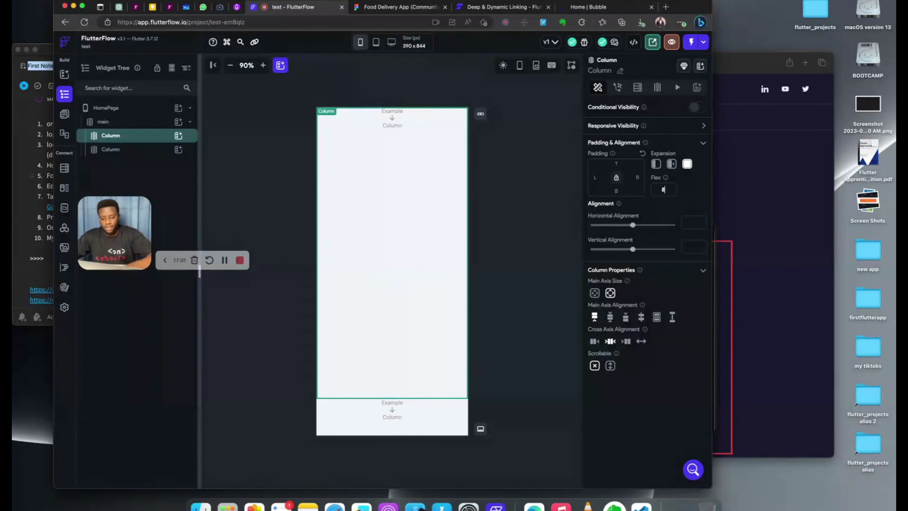
# Step: Set the flex of the lower child Column to 2
pyautogui.click(388, 420)
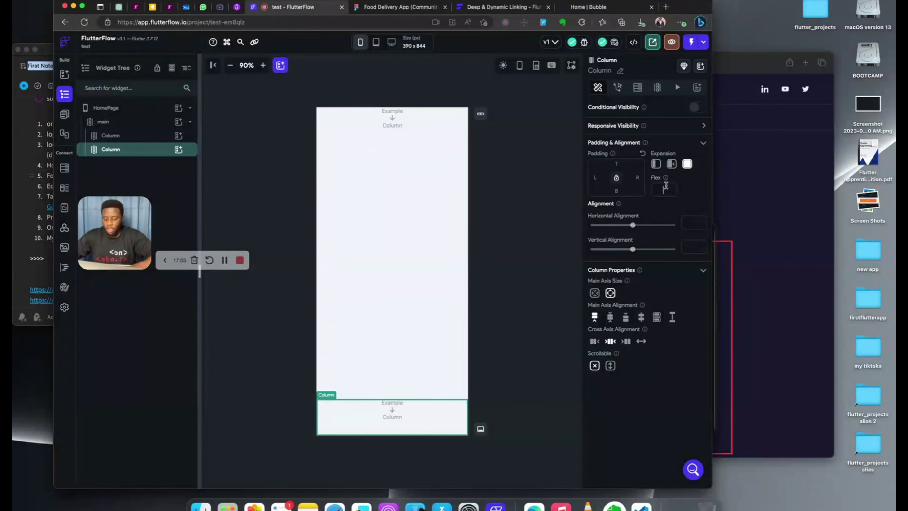
pyautogui.write('2')
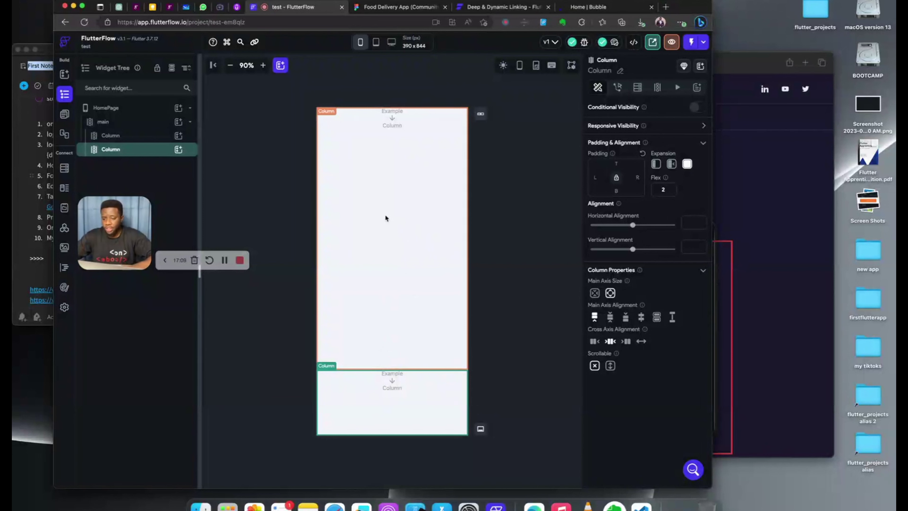
pyautogui.click(472, 126)
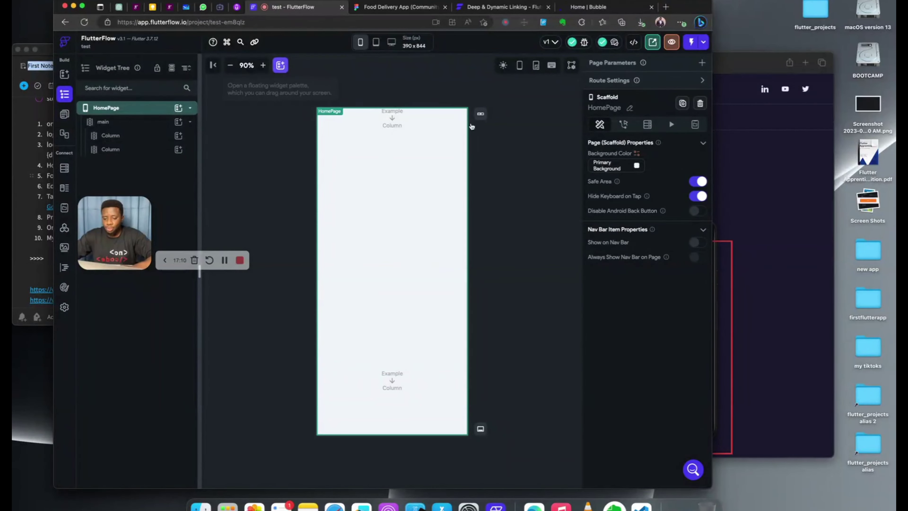
# Step: Add a PageView from the layout elements to the upper child Column and close the list of addable elements
pyautogui.scroll(-2, 571, 293)
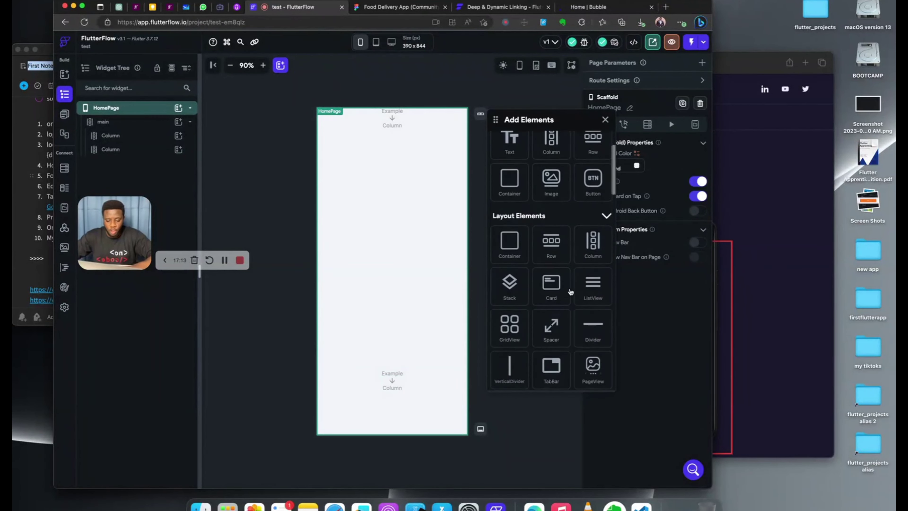
pyautogui.scroll(-2, 570, 292)
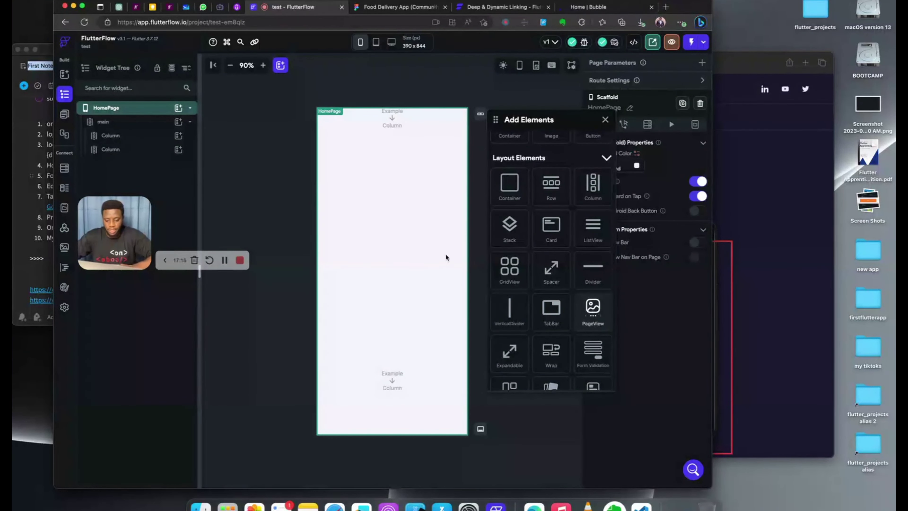
pyautogui.moveTo(592, 309); pyautogui.dragTo(379, 241)
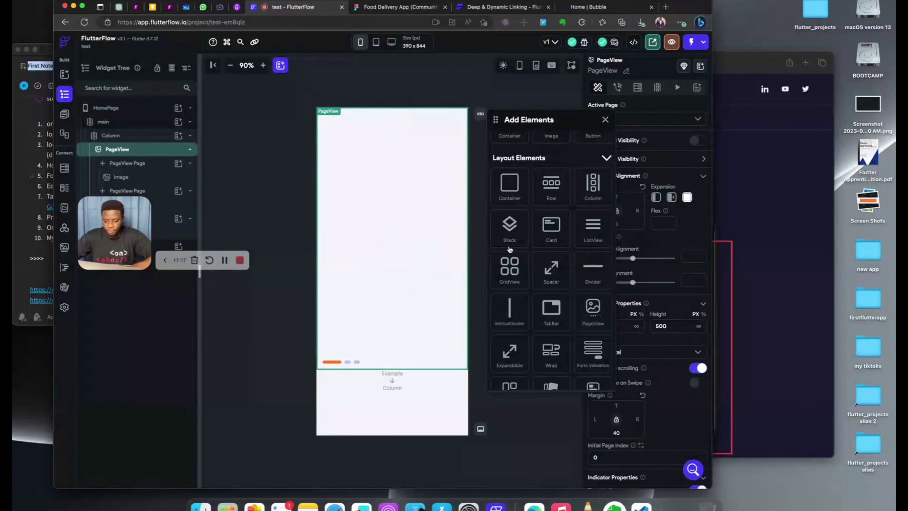
pyautogui.click(605, 120)
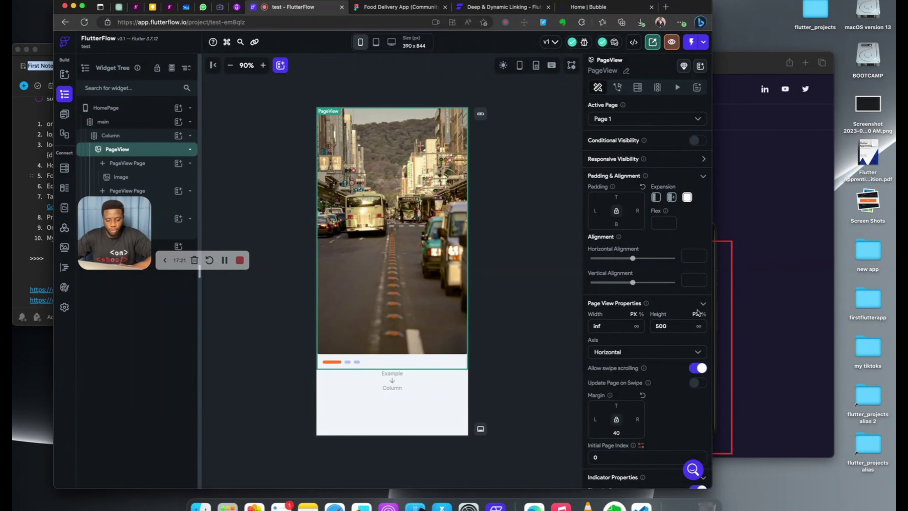
# Step: Center the PageView's page indicator by setting its horizontal alignment to 0
pyautogui.scroll(-10, 697, 312)
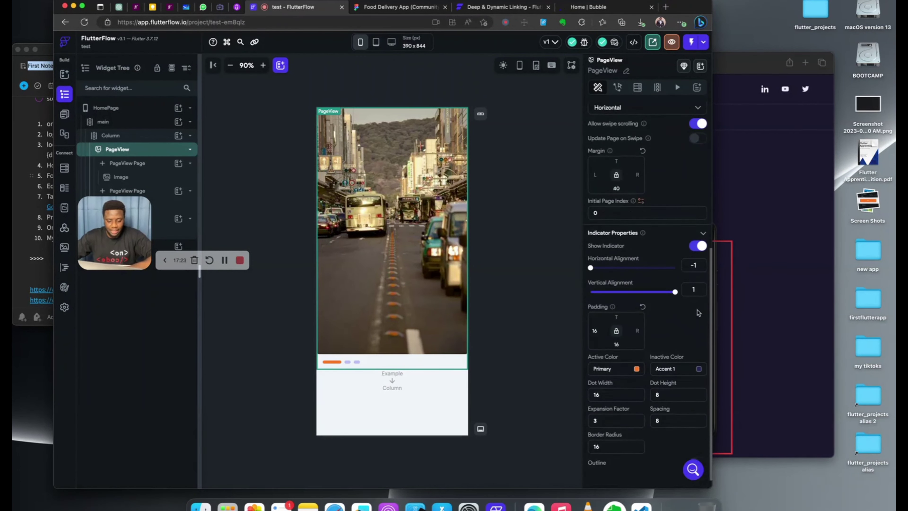
pyautogui.scroll(-1, 699, 313)
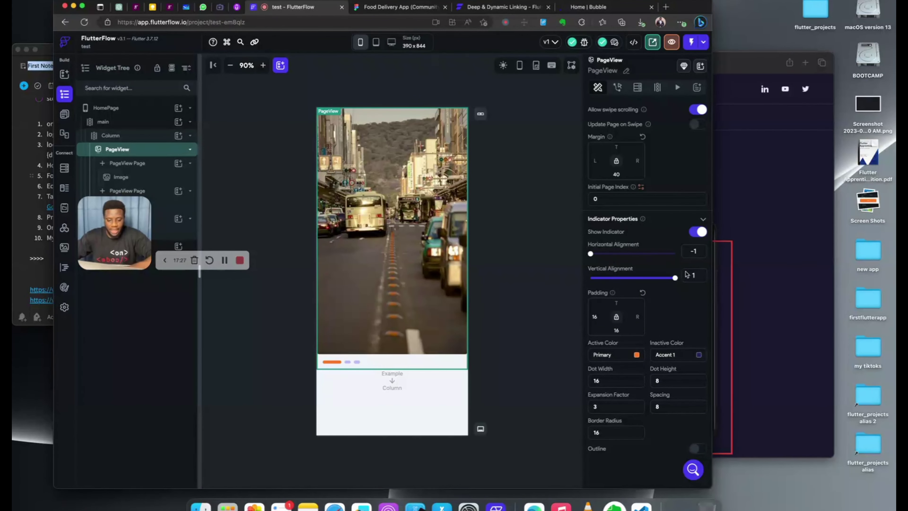
pyautogui.moveTo(675, 280); pyautogui.dragTo(683, 279)
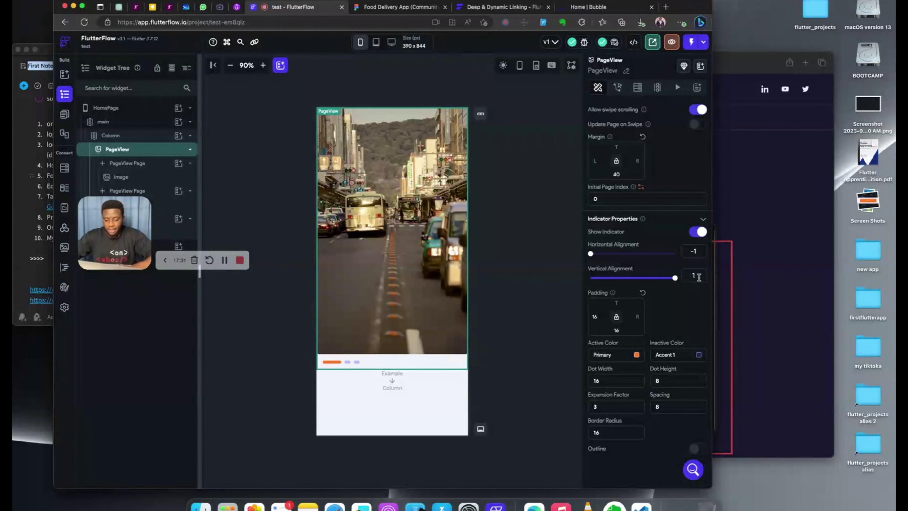
pyautogui.moveTo(590, 255); pyautogui.dragTo(631, 257)
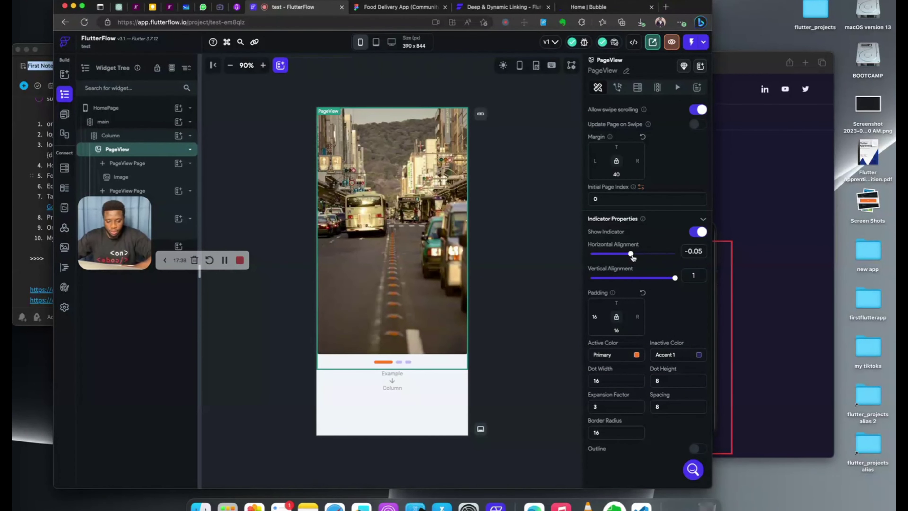
pyautogui.moveTo(704, 251); pyautogui.dragTo(671, 254)
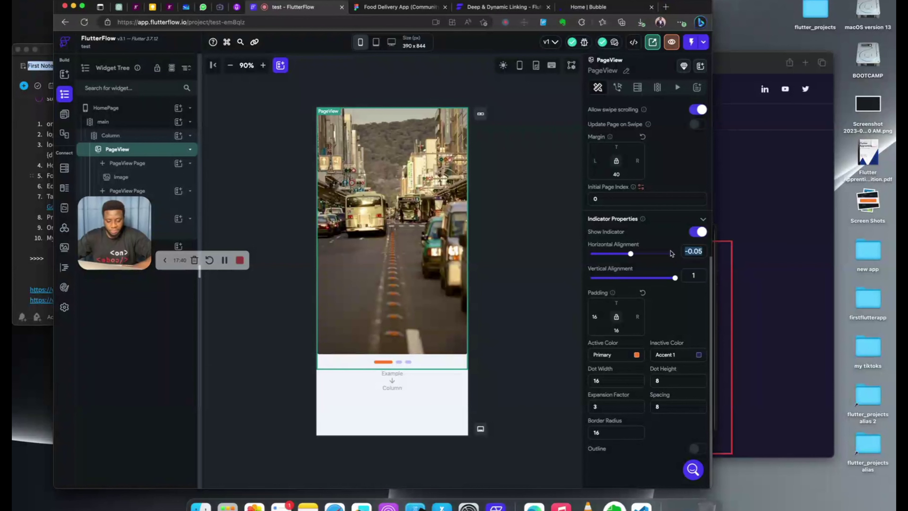
pyautogui.write('0')
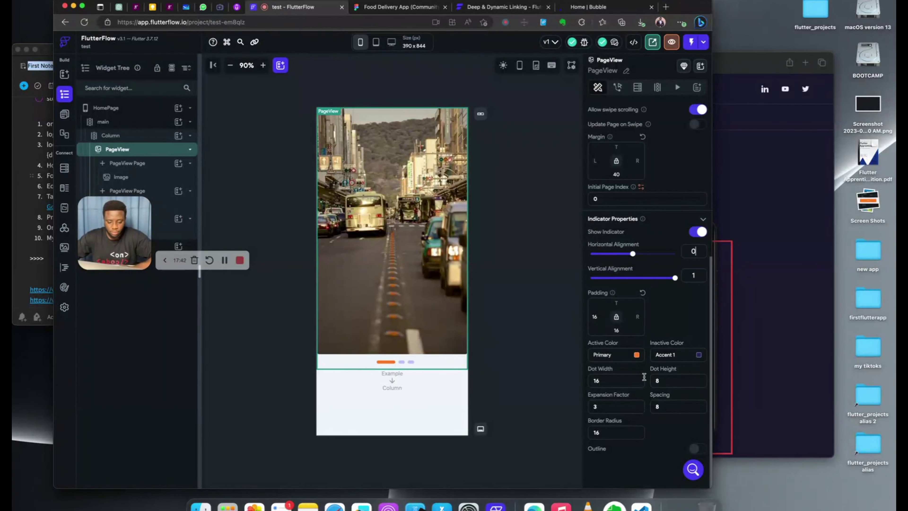
# Step: Check the size of the active slide indicator dot on Onboarding_01 in the Figma design and return to FlutterFlow
pyautogui.click(389, 7)
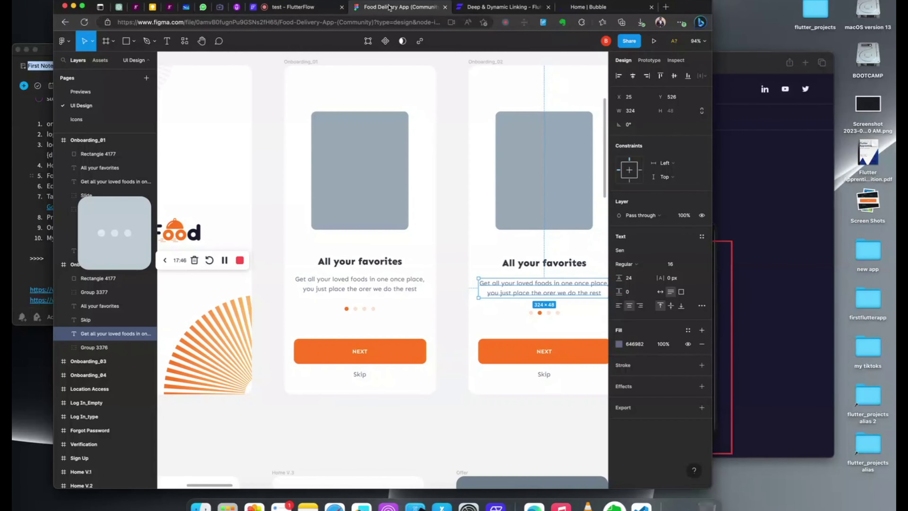
pyautogui.scroll(10, 346, 308)
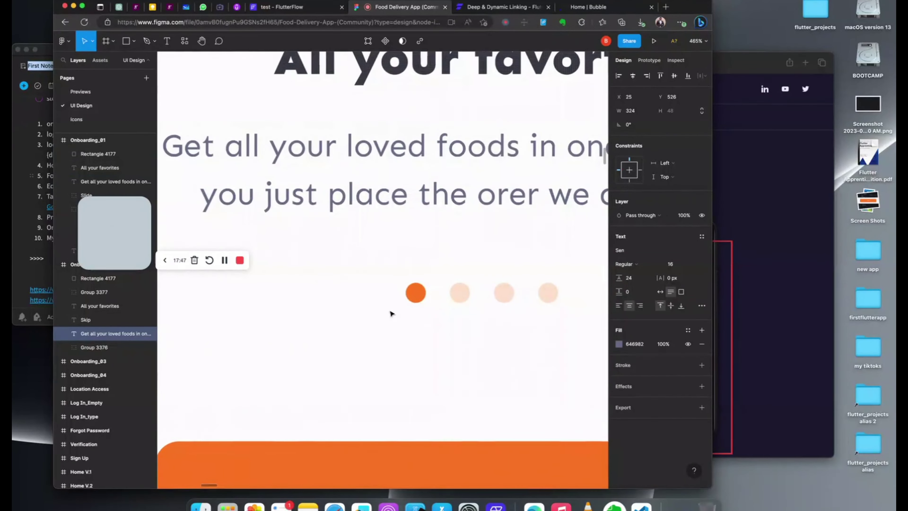
pyautogui.doubleClick(419, 293)
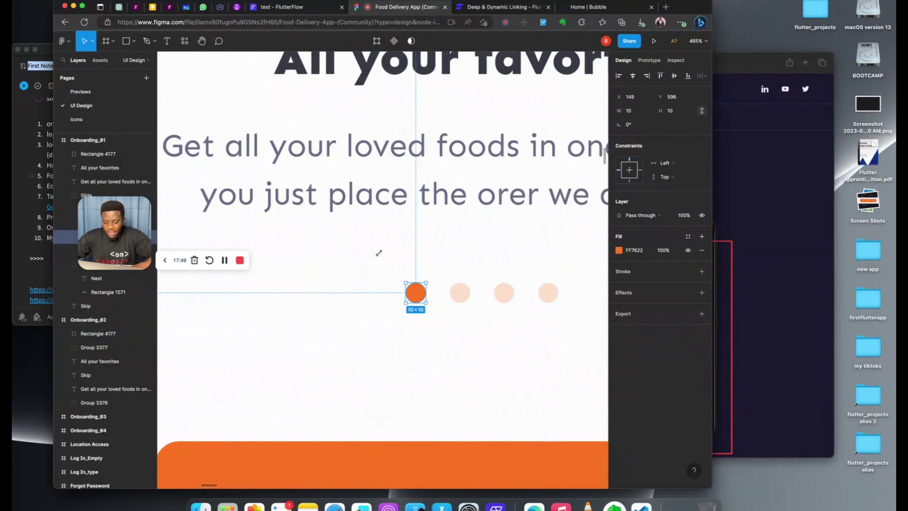
pyautogui.click(286, 7)
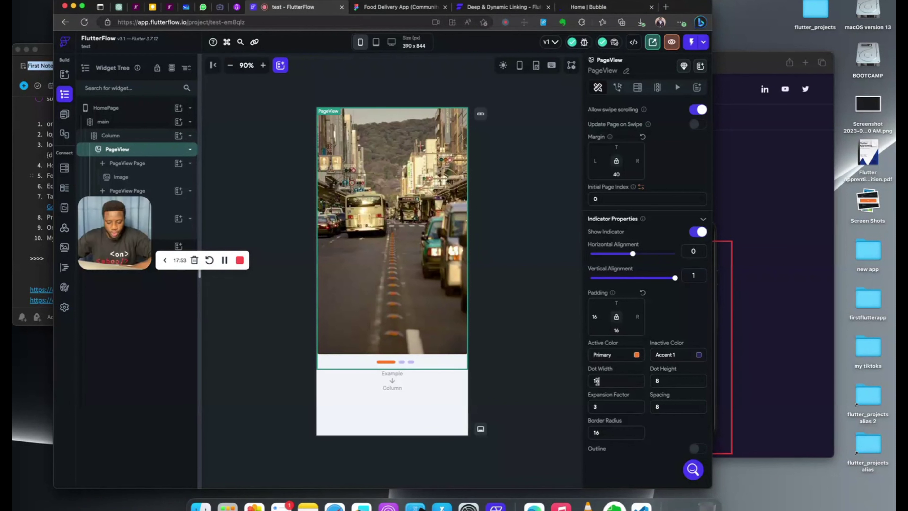
# Step: Set the page indicator's dot width to 10 and its expansion factor to 0
pyautogui.doubleClick(597, 380)
pyautogui.write('10')
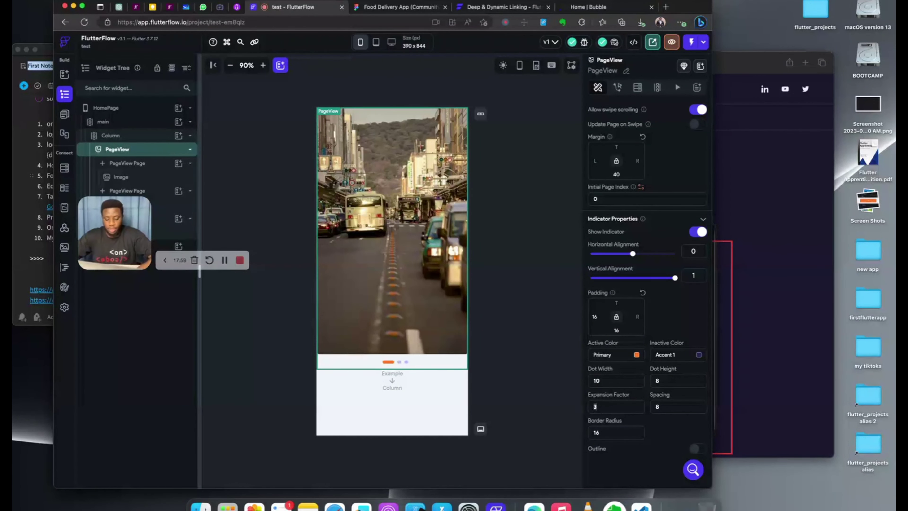
pyautogui.write('0')
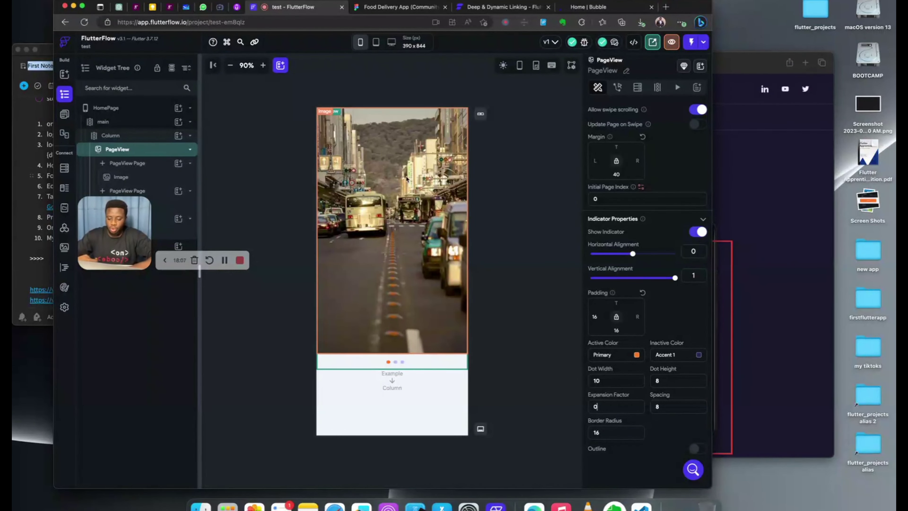
# Step: Check the Onboarding_01 layout in Figma, return to FlutterFlow and delete the placeholder image from the first PageView page
pyautogui.click(400, 7)
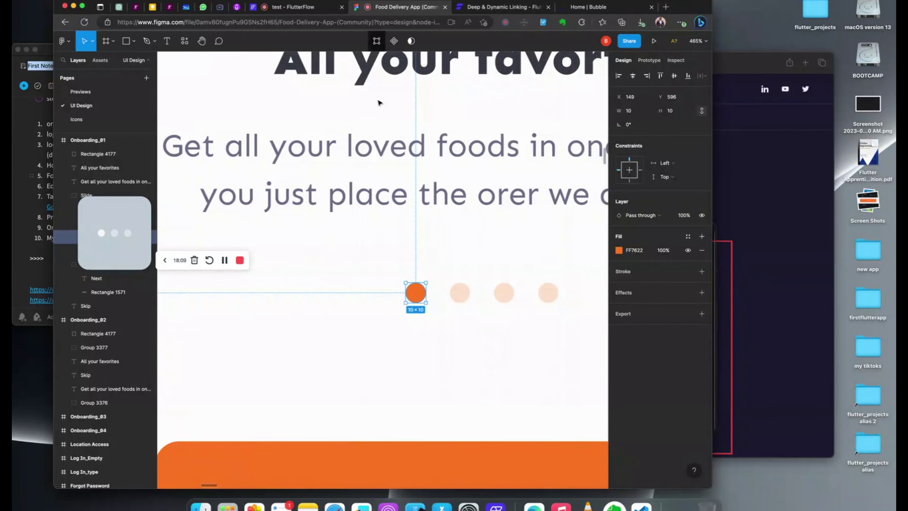
pyautogui.scroll(-10, 366, 124)
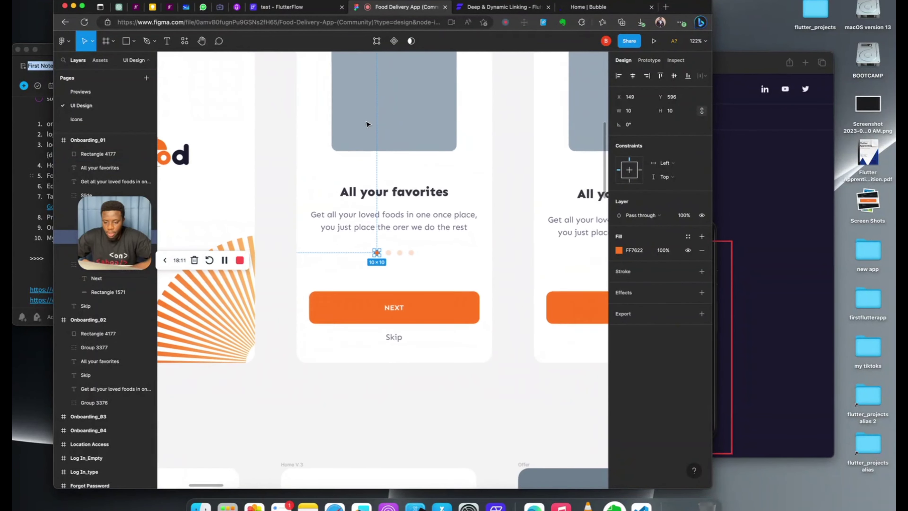
pyautogui.click(295, 8)
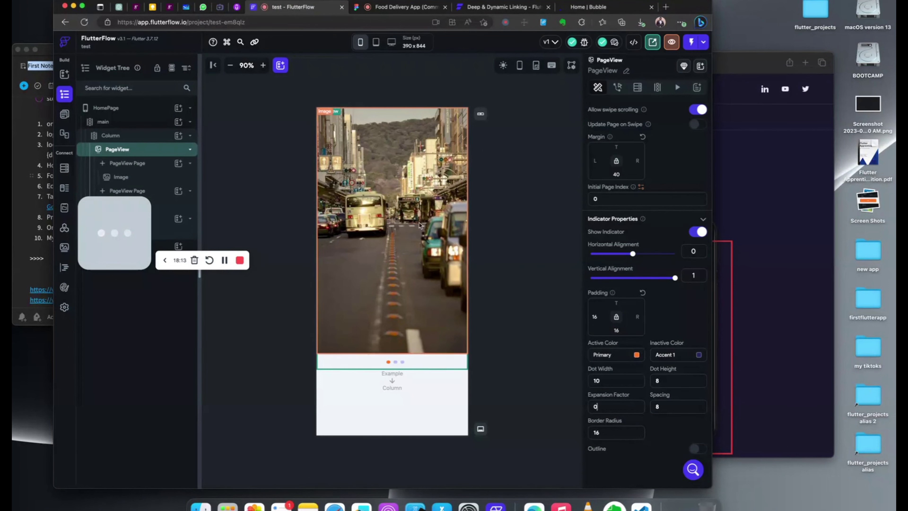
pyautogui.press('Delete')
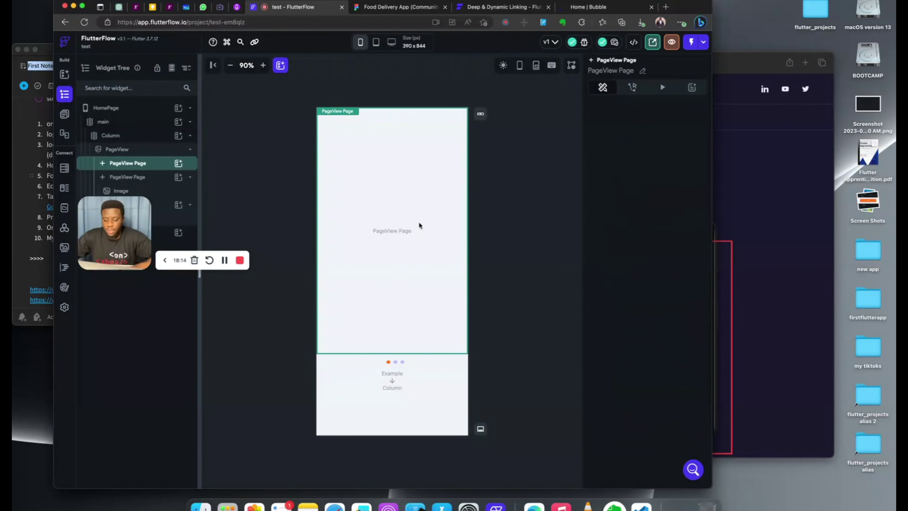
pyautogui.click(517, 232)
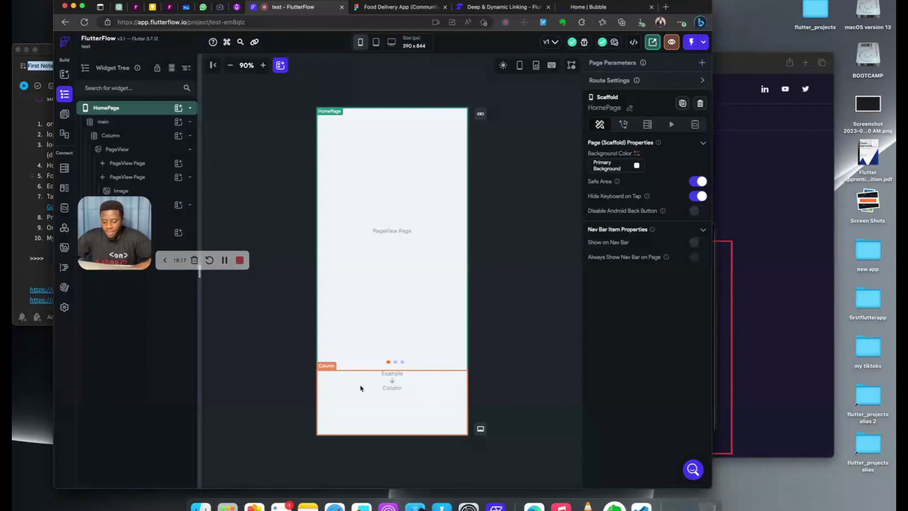
# Step: Add two Rows, one below the other, inside the lower child Column
pyautogui.click(280, 65)
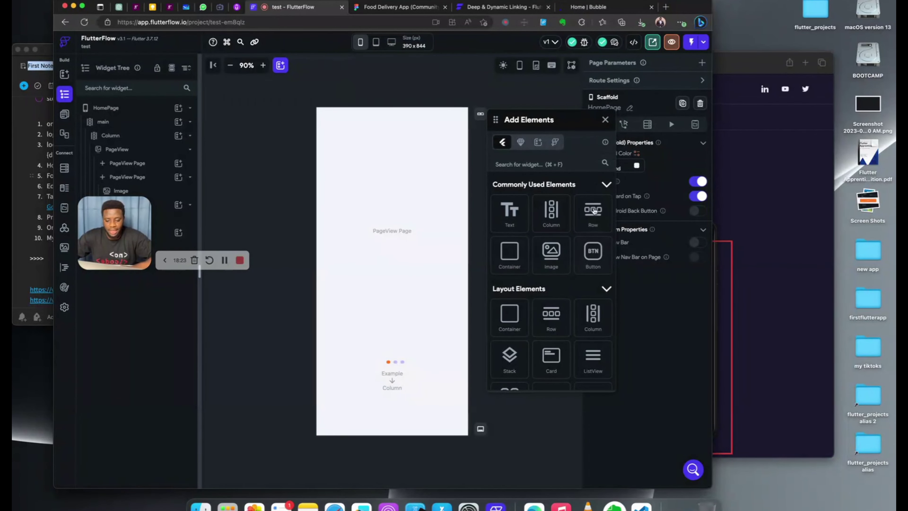
pyautogui.moveTo(592, 211); pyautogui.dragTo(372, 378)
pyautogui.moveTo(440, 389); pyautogui.dragTo(426, 403)
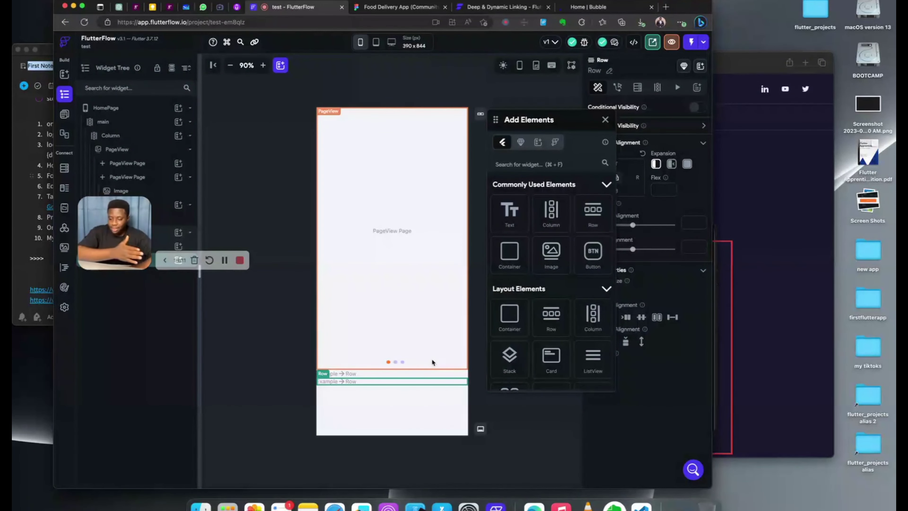
# Step: Close the list of addable elements and set the main axis alignment of both Rows to center
pyautogui.click(387, 374)
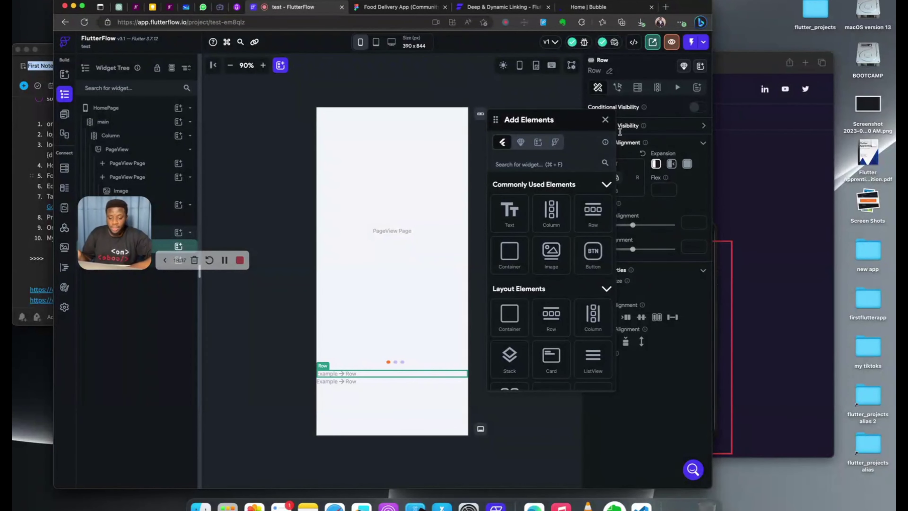
pyautogui.click(604, 120)
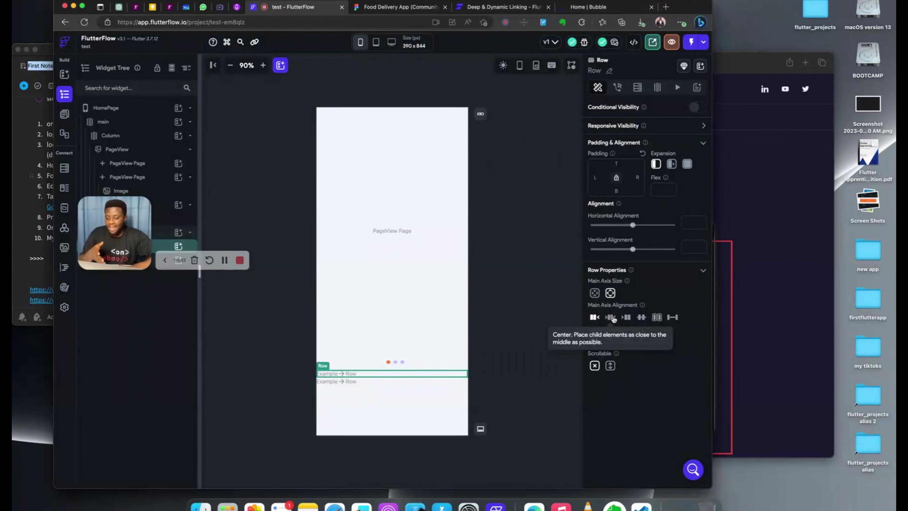
pyautogui.click(612, 318)
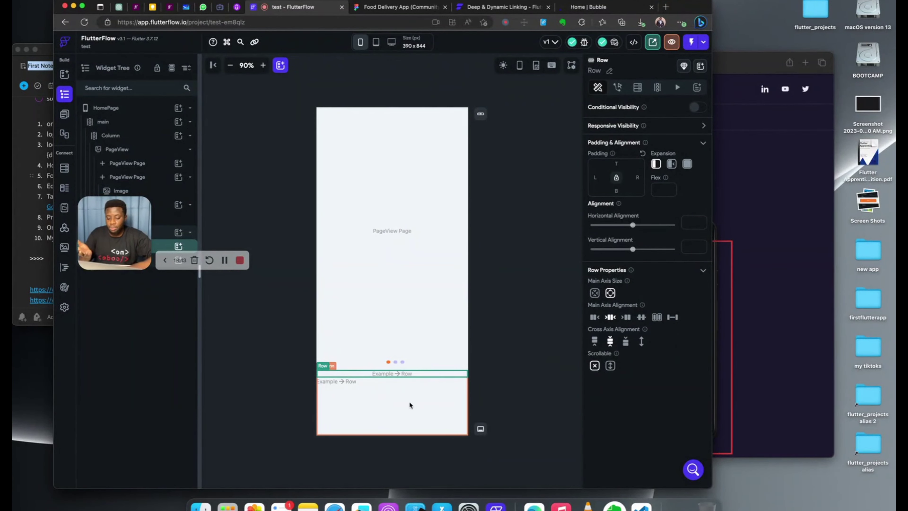
pyautogui.click(406, 382)
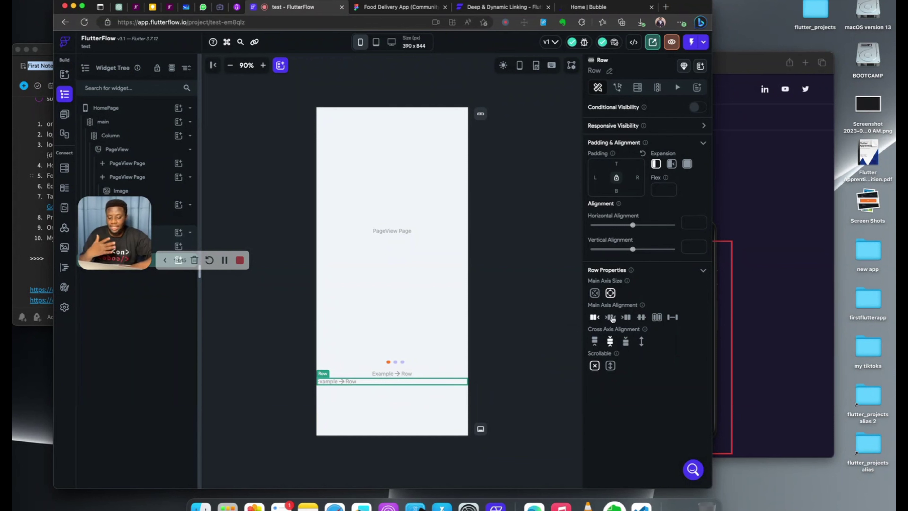
pyautogui.click(612, 318)
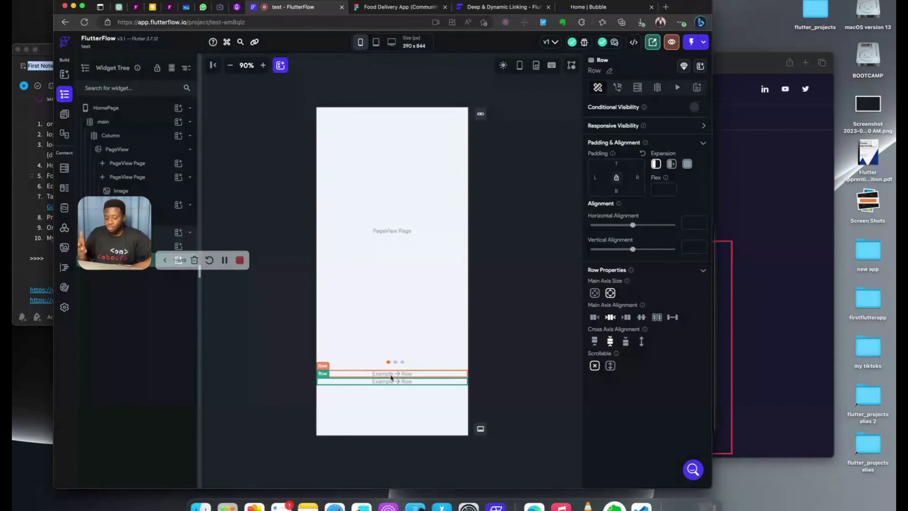
# Step: Add a Button to the upper Row inside the lower child Column
pyautogui.click(400, 290)
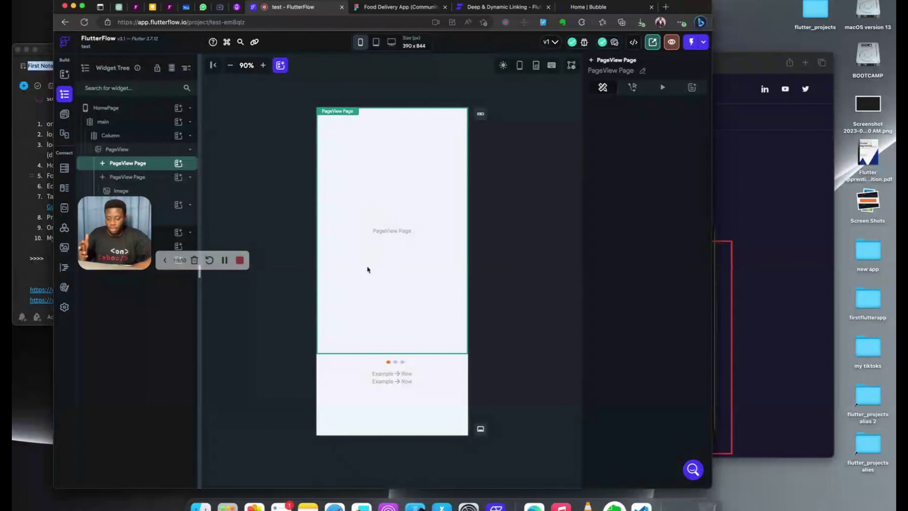
pyautogui.click(350, 413)
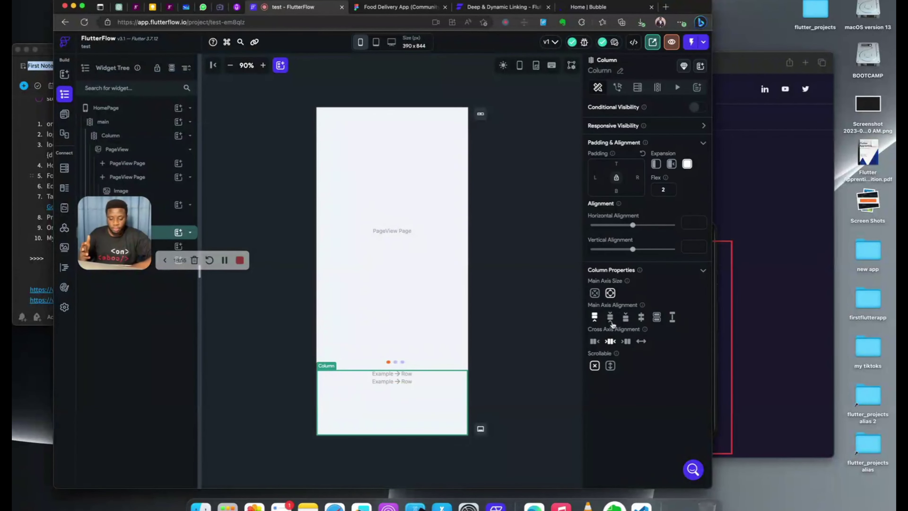
pyautogui.click(357, 377)
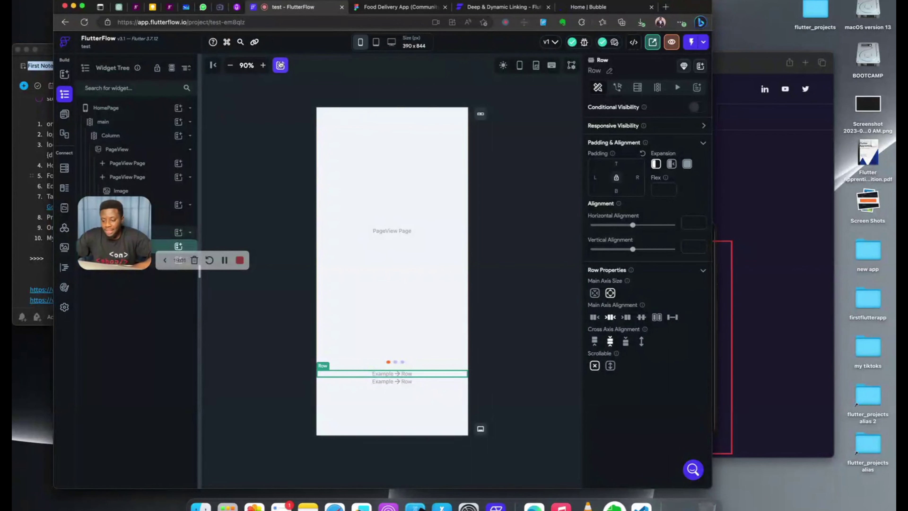
pyautogui.click(280, 65)
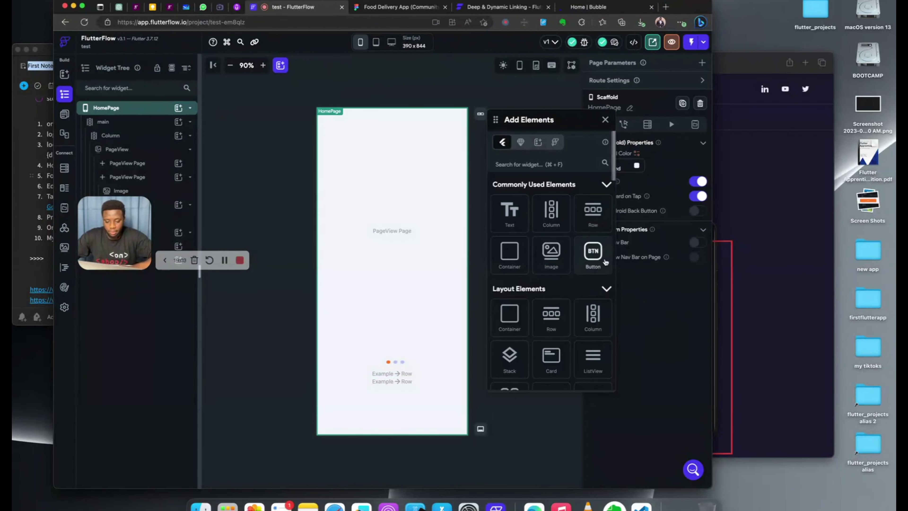
pyautogui.moveTo(605, 262); pyautogui.dragTo(398, 374)
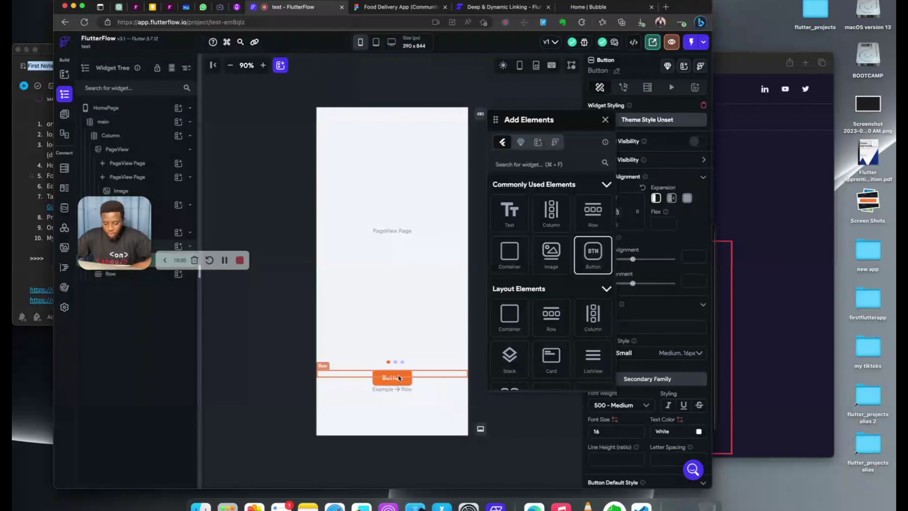
# Step: Delete the empty Row below the button and select the Row that contains the button
pyautogui.click(417, 388)
pyautogui.press('BackSpace')
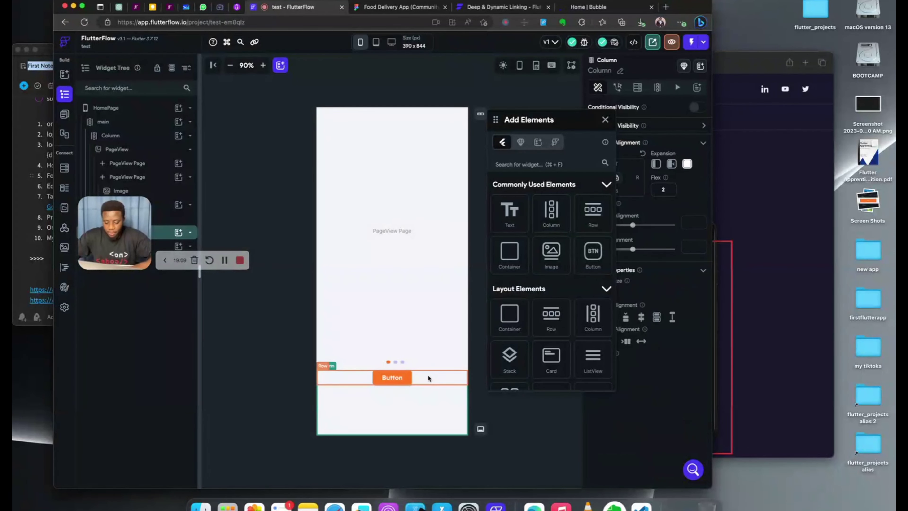
pyautogui.click(426, 377)
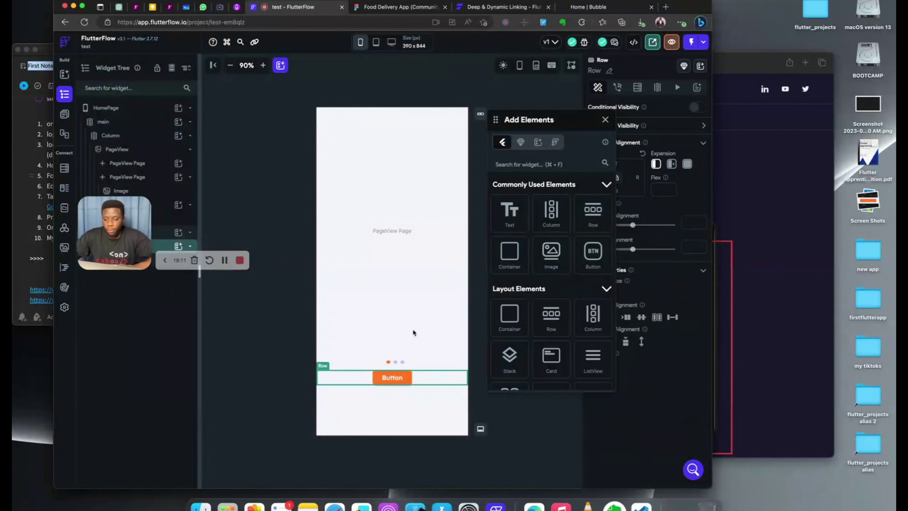
# Step: Switch to the Figma design and measure the NEXT button's spacing to the edges of the Onboarding_01 frame
pyautogui.click(406, 8)
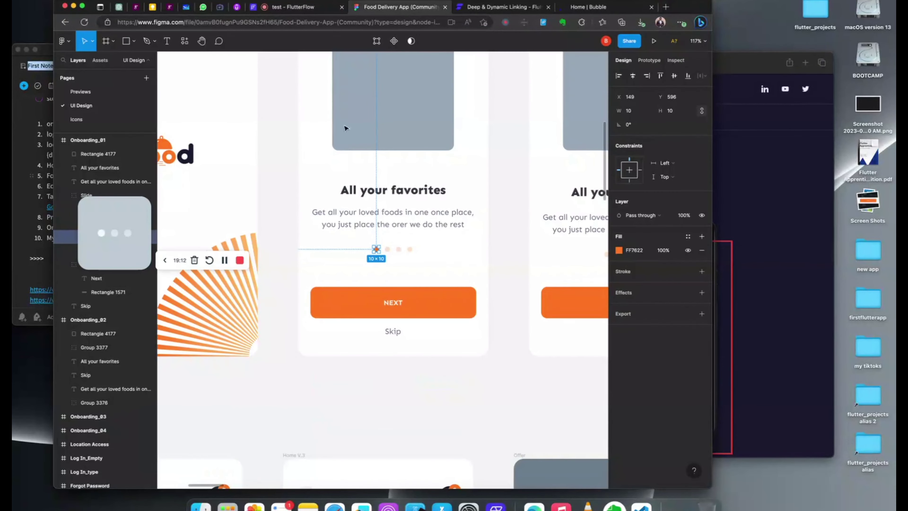
pyautogui.click(321, 305)
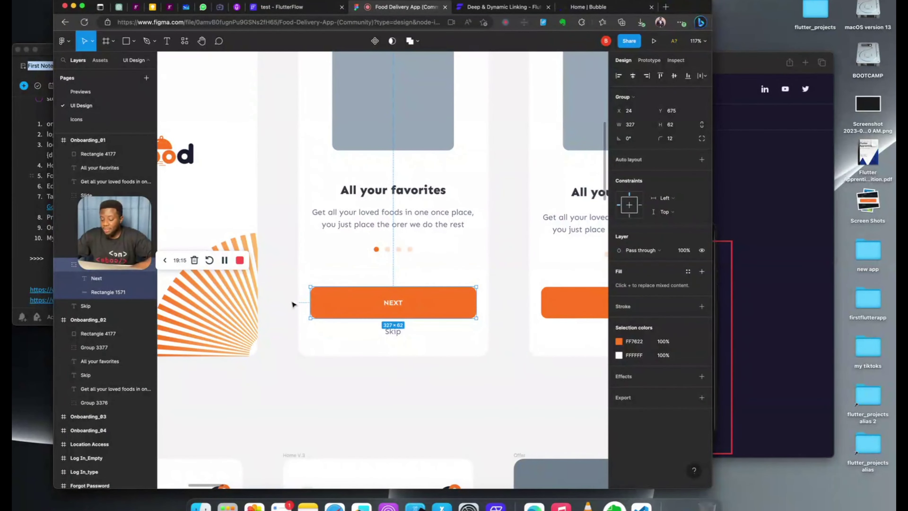
pyautogui.press('alt')
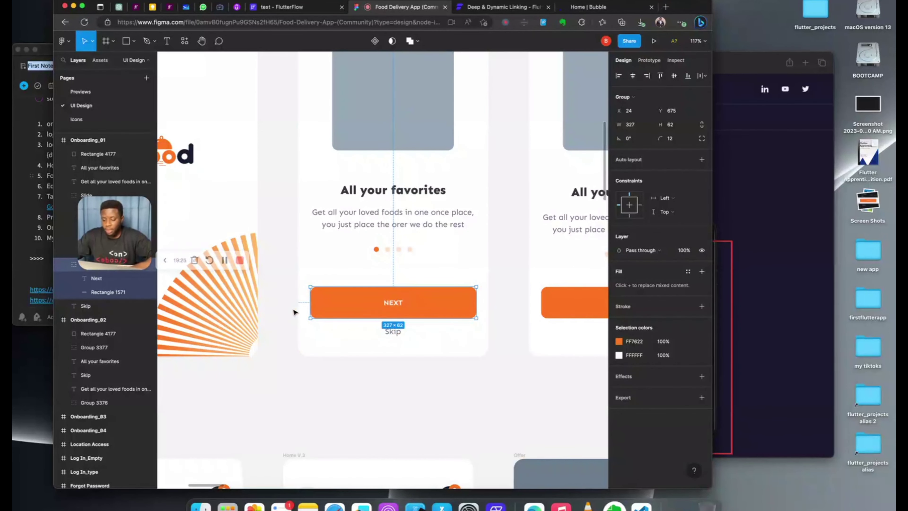
pyautogui.press('alt')
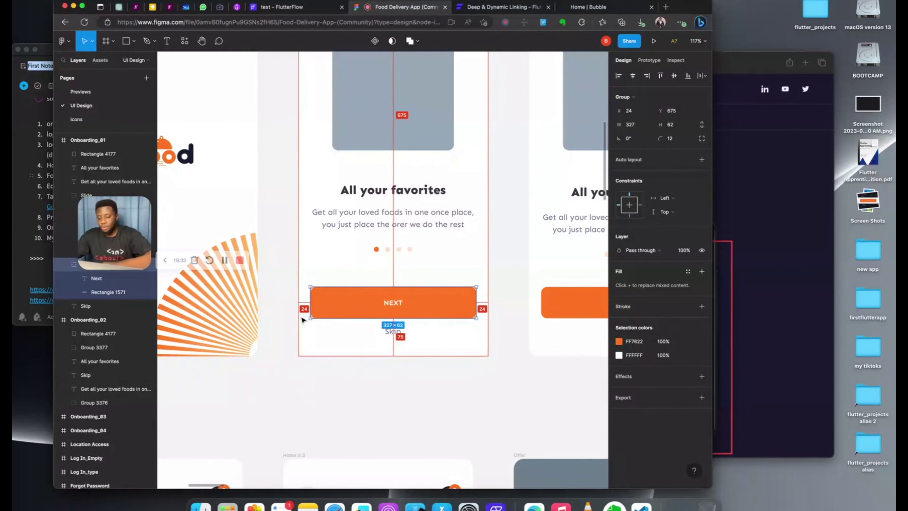
# Step: Return to FlutterFlow, close the list of addable elements and set the button Row's left and right padding to 24
pyautogui.click(298, 8)
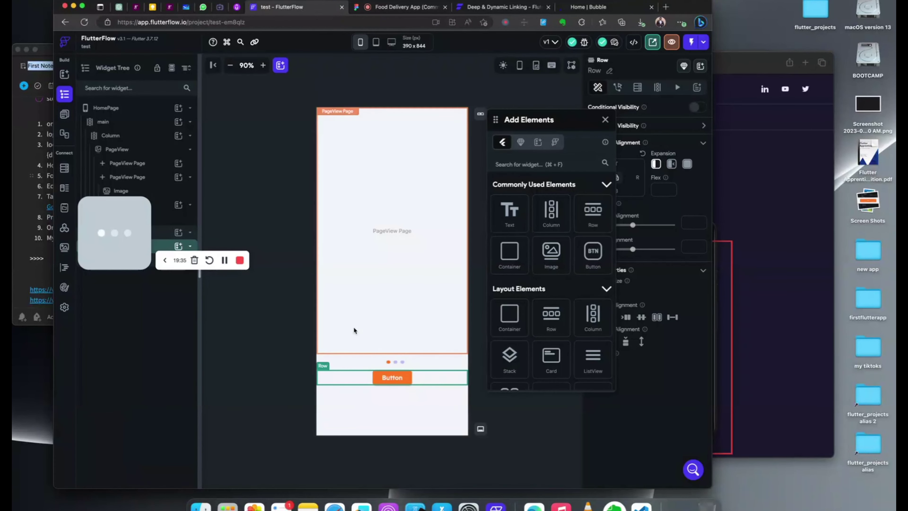
pyautogui.click(605, 120)
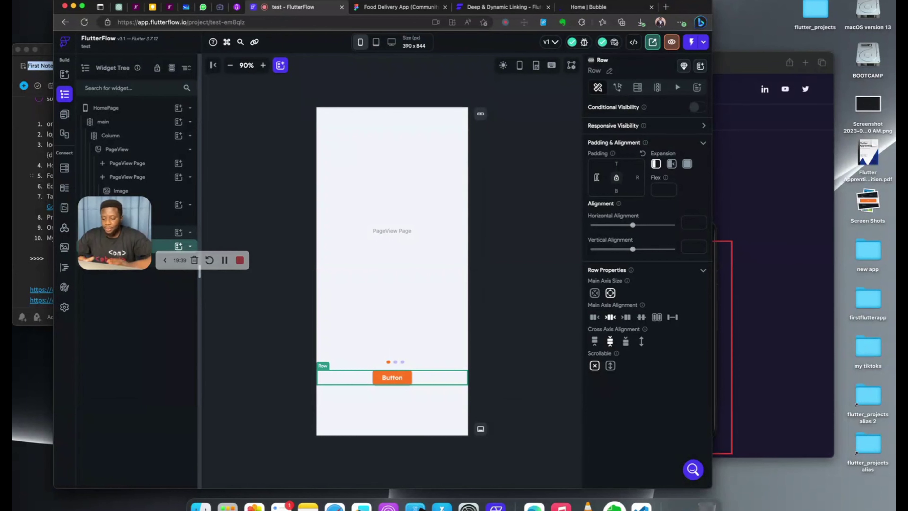
pyautogui.click(597, 177)
pyautogui.write('24')
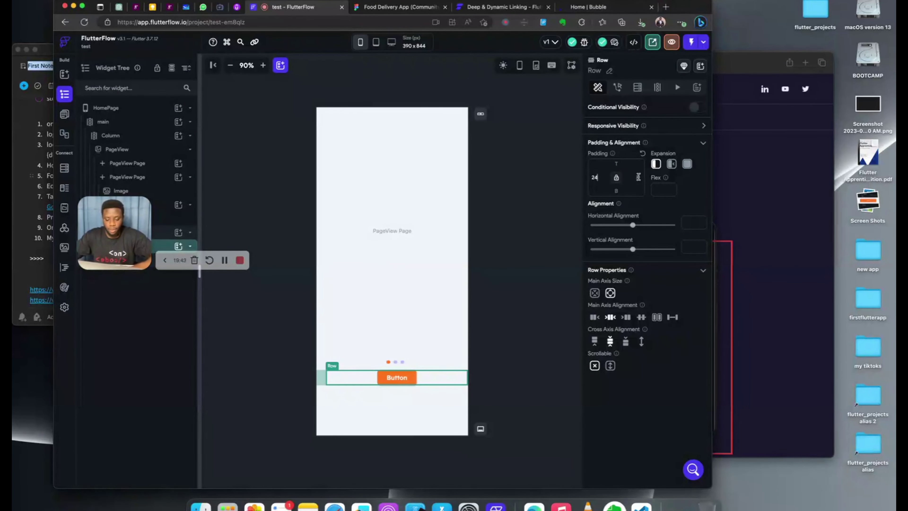
pyautogui.click(638, 177)
pyautogui.write('24')
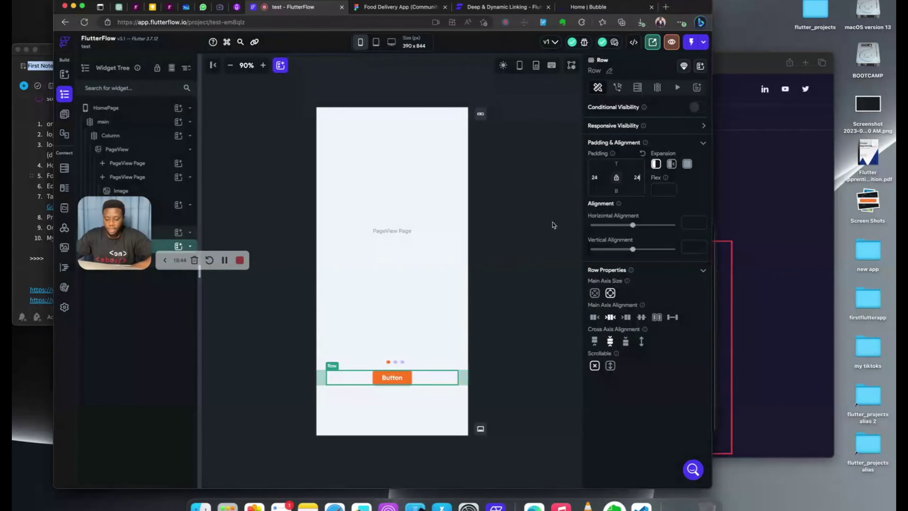
# Step: Try to apply the primarybutton theme style to the button in the Row
pyautogui.click(389, 385)
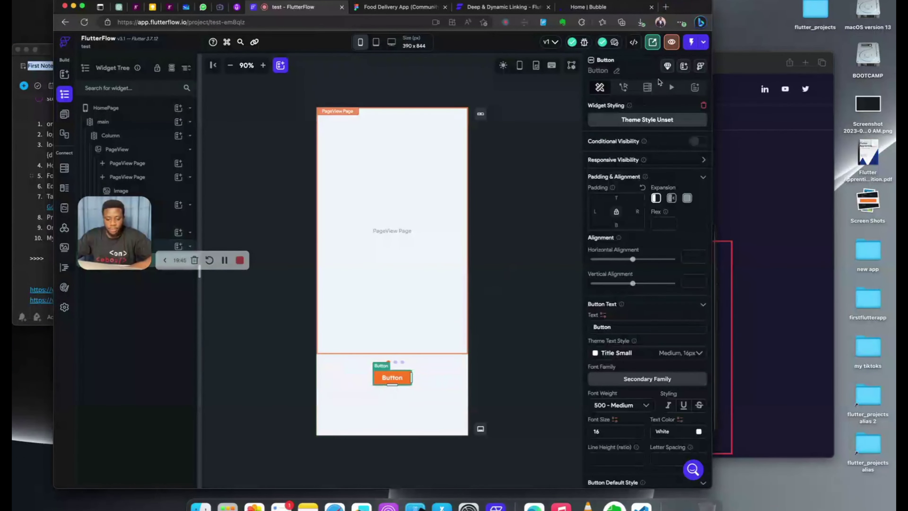
pyautogui.click(633, 122)
pyautogui.click(630, 161)
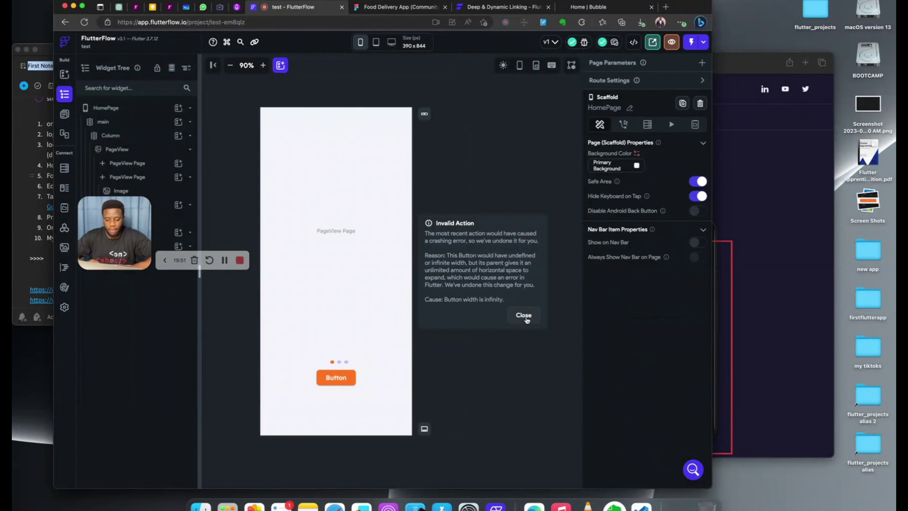
pyautogui.click(523, 316)
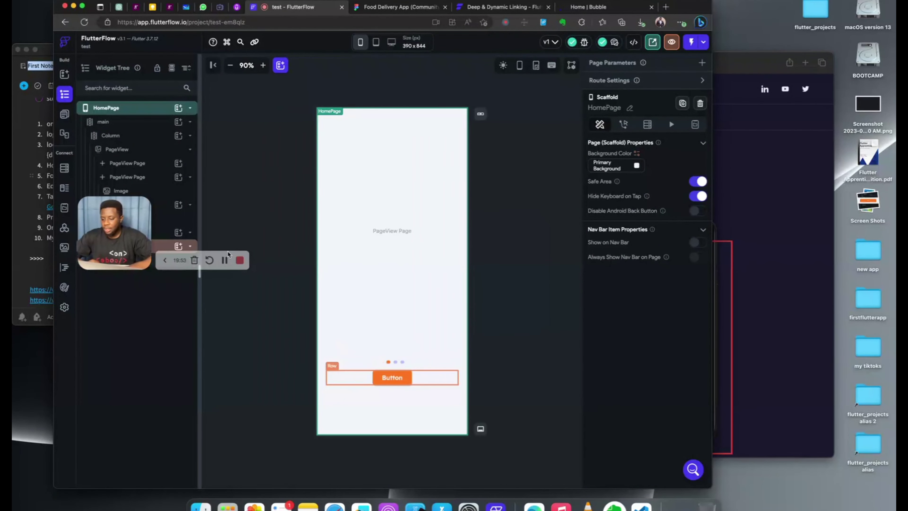
# Step: Review the text, size and border settings of the primarybutton theme widget, cancel without saving and return to the HomePage canvas
pyautogui.moveTo(118, 247); pyautogui.dragTo(232, 252)
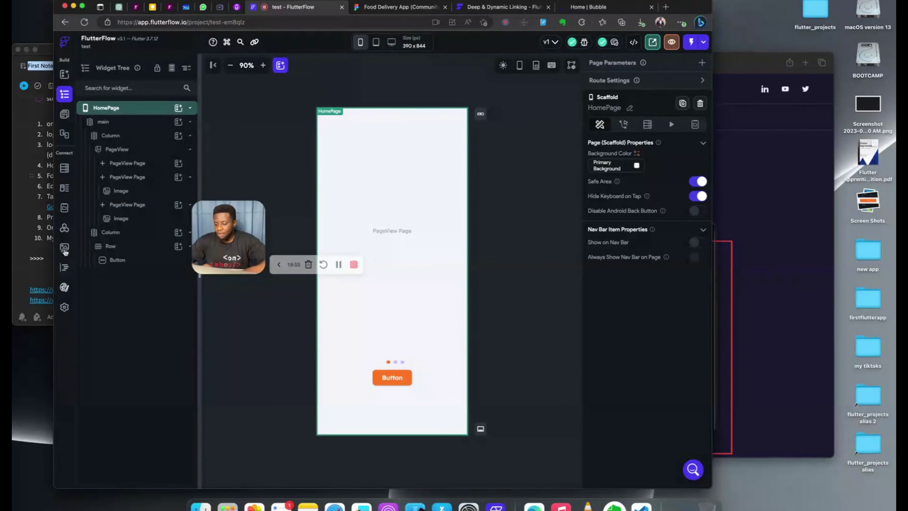
pyautogui.click(64, 288)
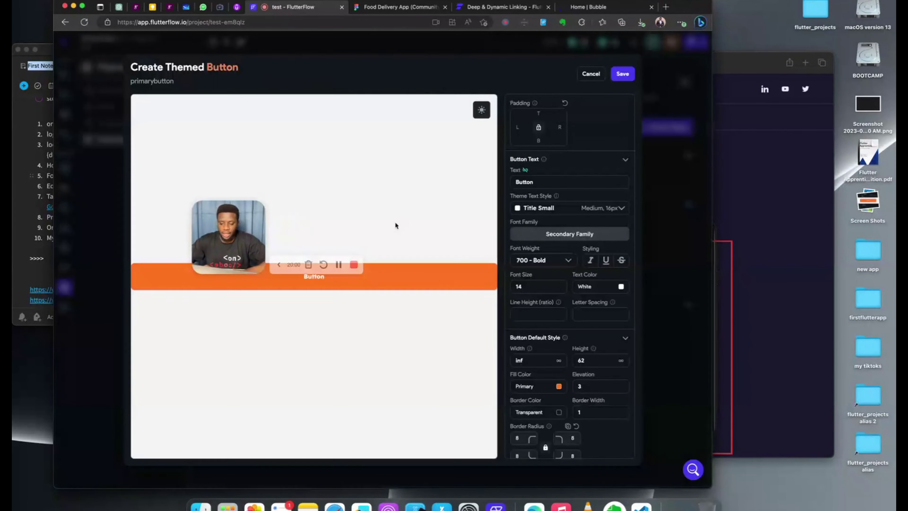
pyautogui.click(291, 236)
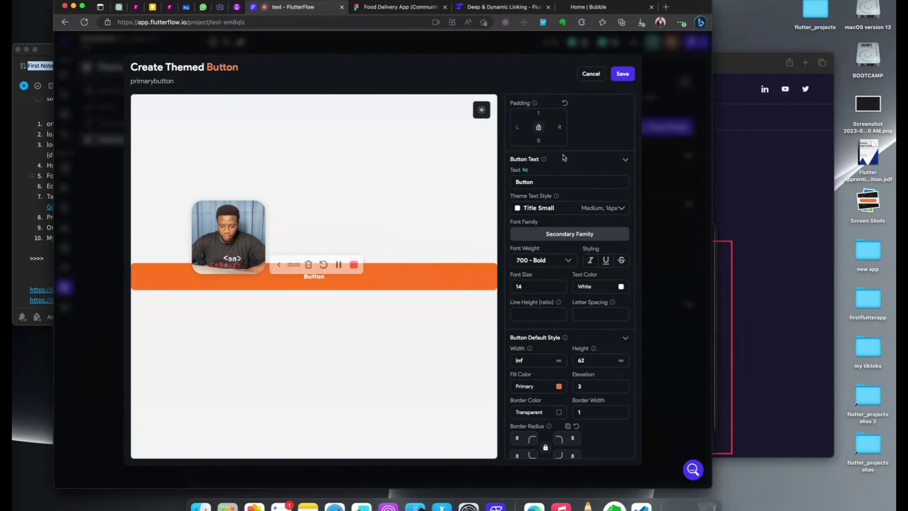
pyautogui.scroll(-3, 563, 155)
pyautogui.scroll(3, 562, 154)
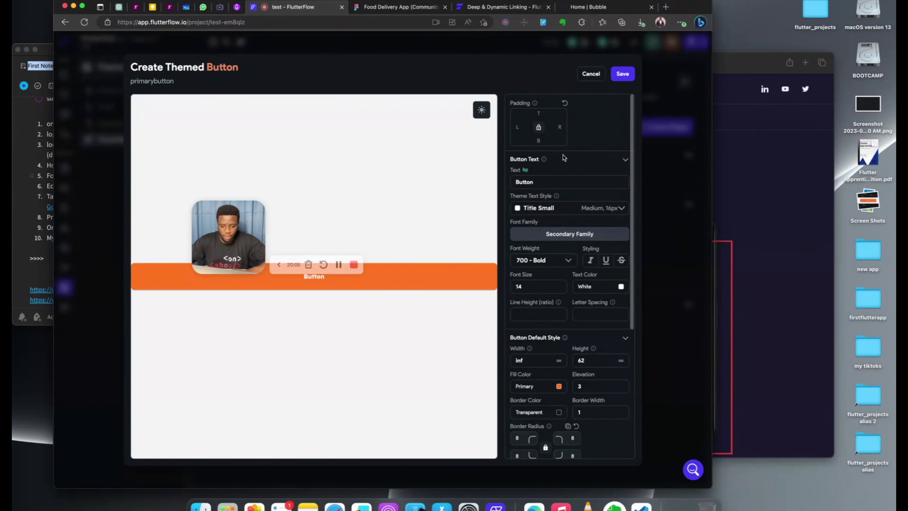
pyautogui.scroll(-5, 563, 154)
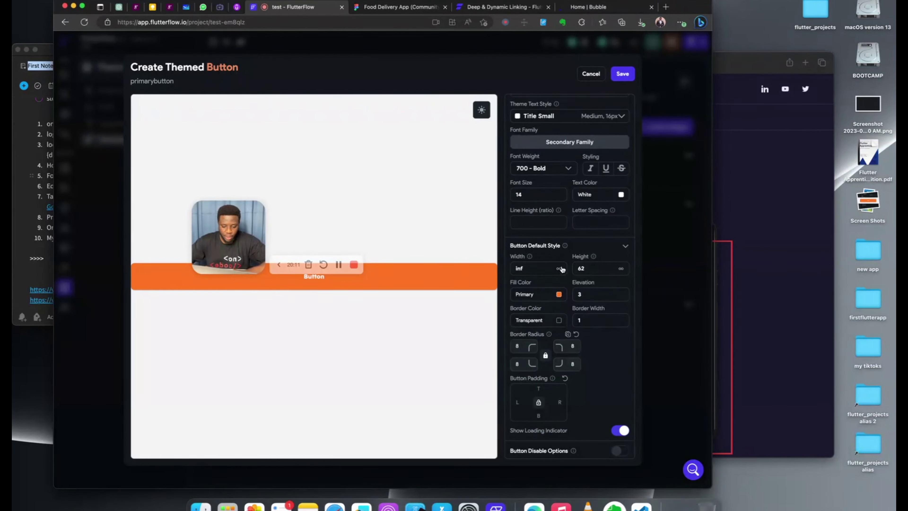
pyautogui.scroll(-2, 560, 272)
pyautogui.scroll(3, 561, 269)
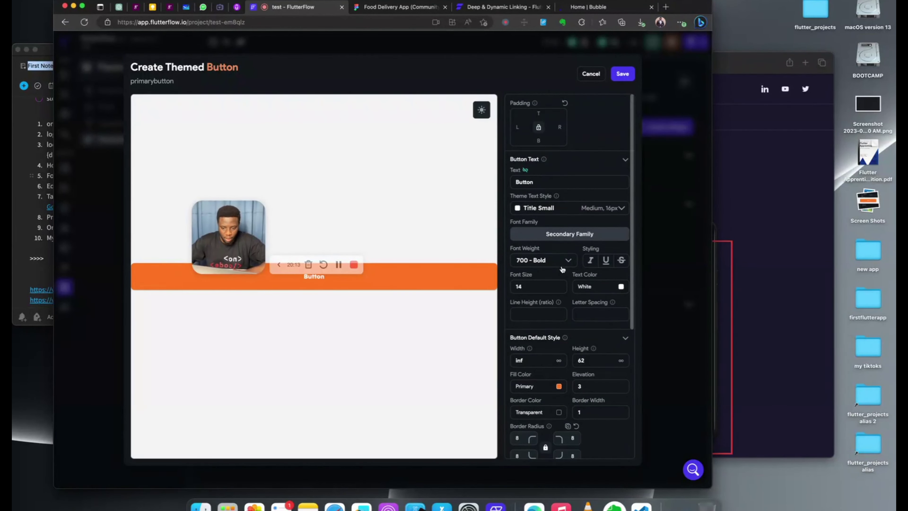
pyautogui.scroll(-5, 562, 269)
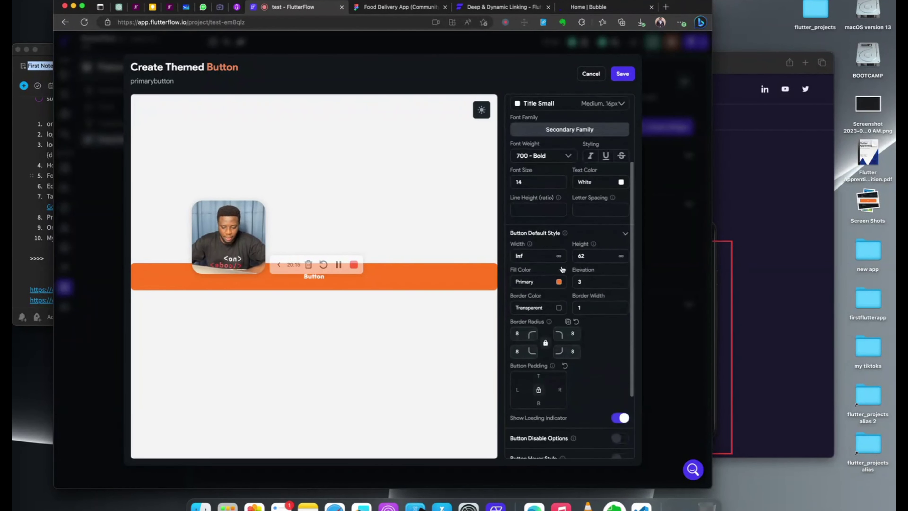
pyautogui.click(595, 76)
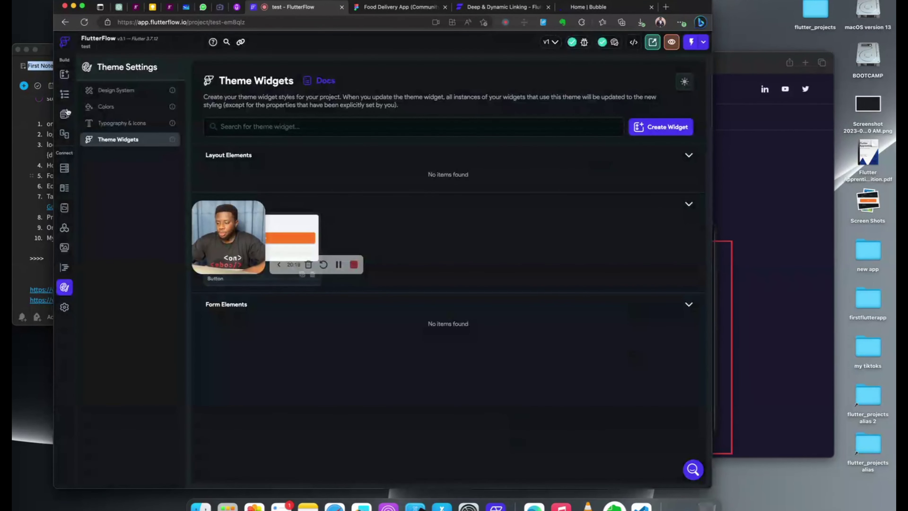
pyautogui.click(65, 114)
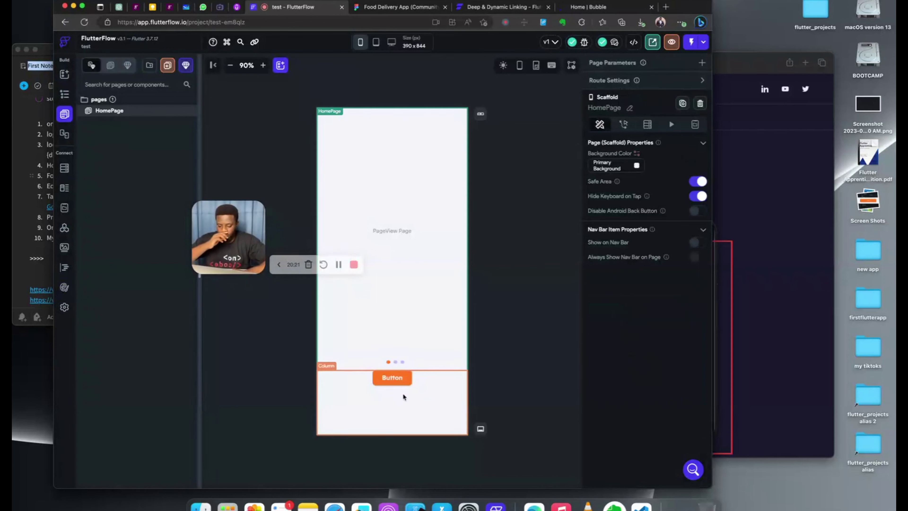
# Step: Expand the button to fill the Row's width and set its height to 62
pyautogui.click(397, 378)
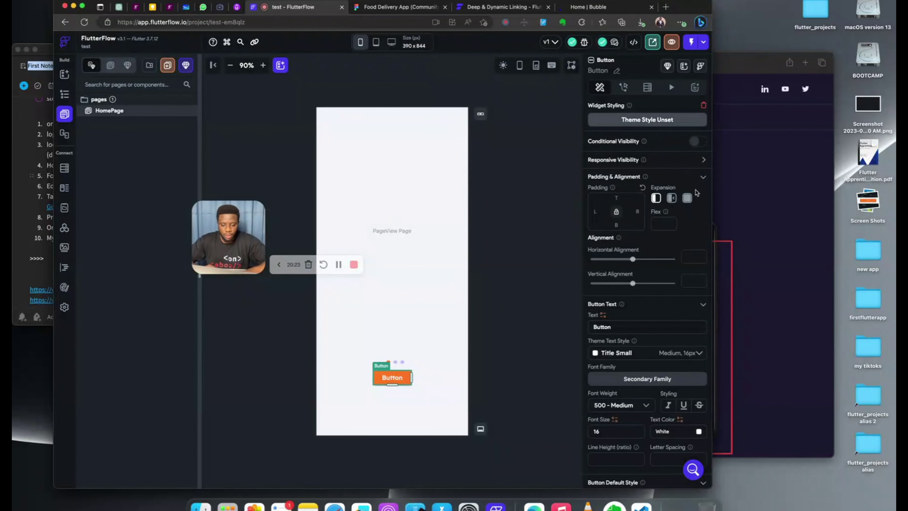
pyautogui.click(688, 199)
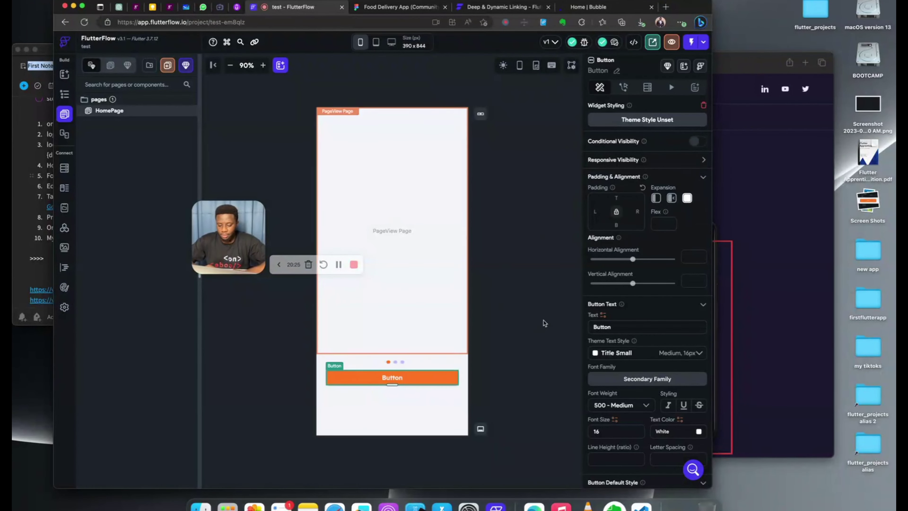
pyautogui.scroll(-5, 650, 236)
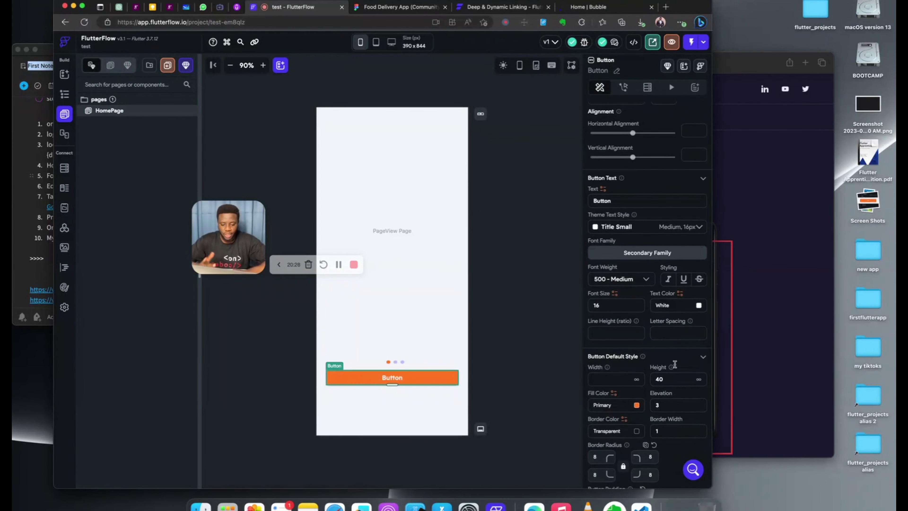
pyautogui.scroll(-1, 653, 385)
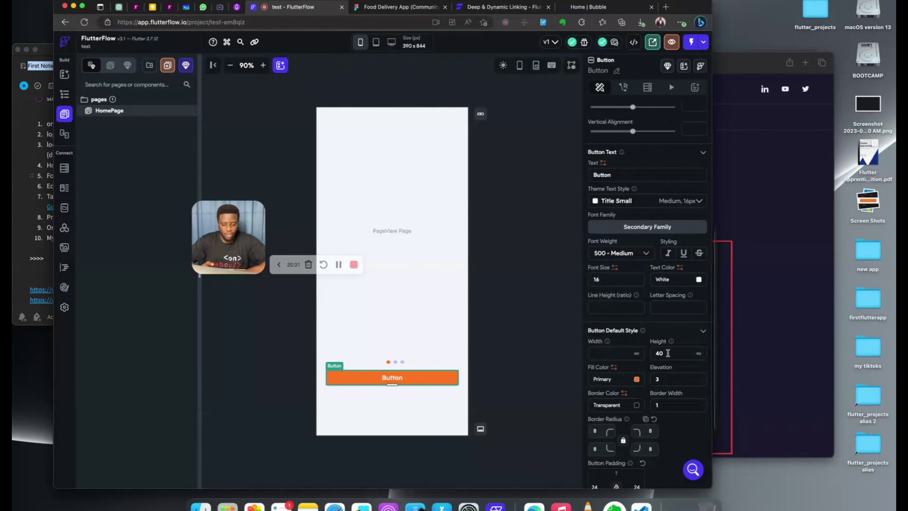
pyautogui.click(668, 353)
pyautogui.write('62')
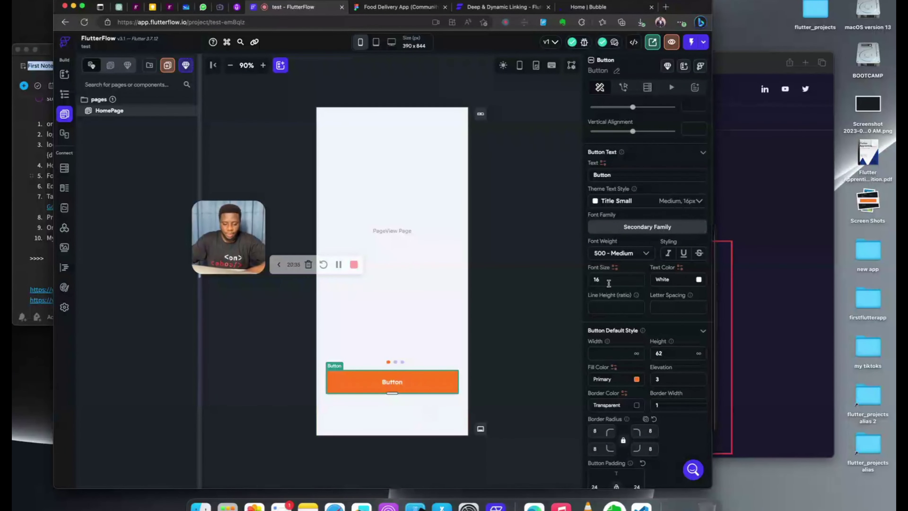
# Step: Set the button text's font size to 14 and its font weight to 700 - Bold
pyautogui.press('BackSpace')
pyautogui.write('4')
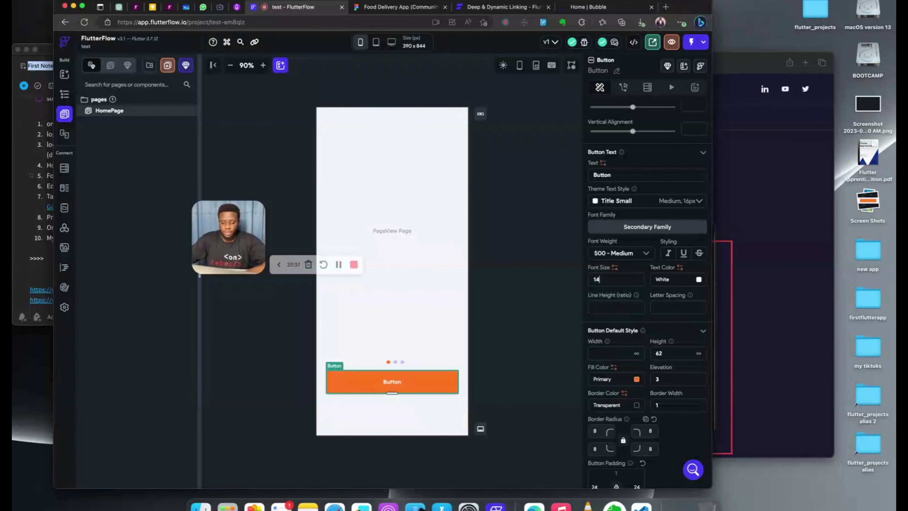
pyautogui.click(609, 253)
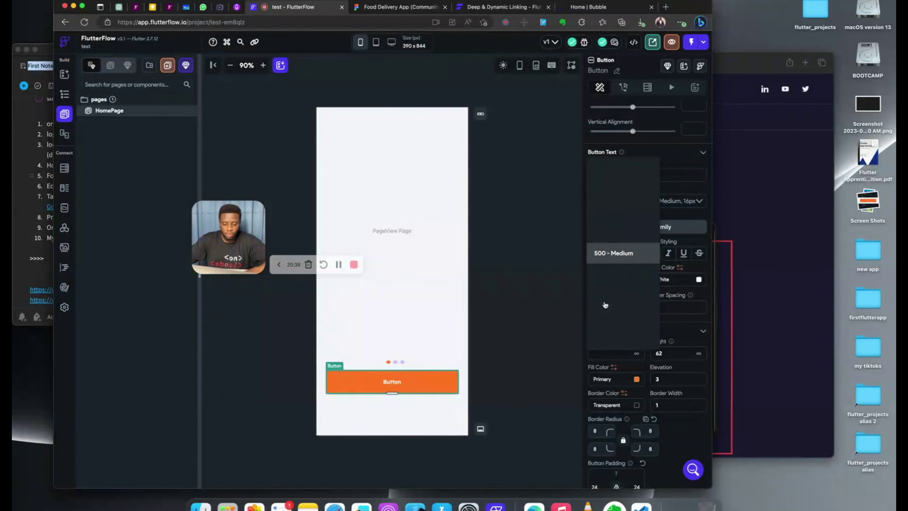
pyautogui.click(609, 295)
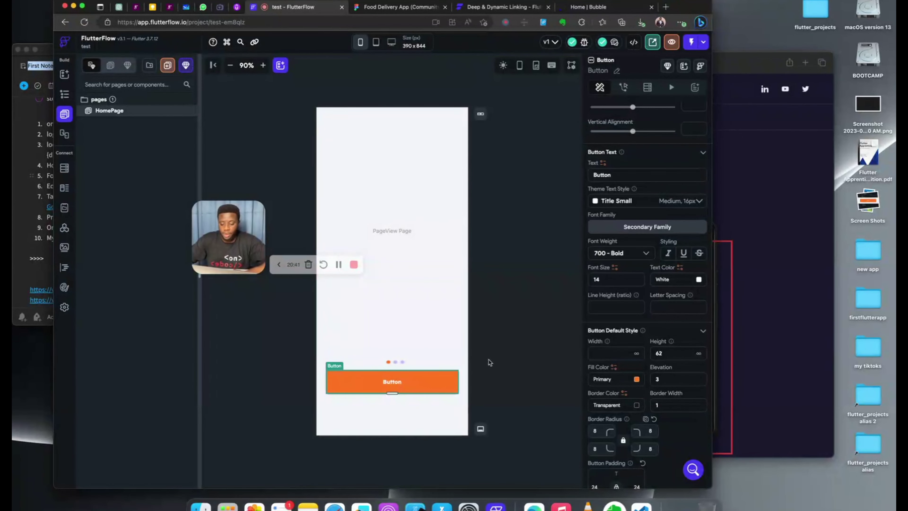
# Step: Duplicate the Row containing the orange button within the lower Column of the HomePage
pyautogui.click(490, 362)
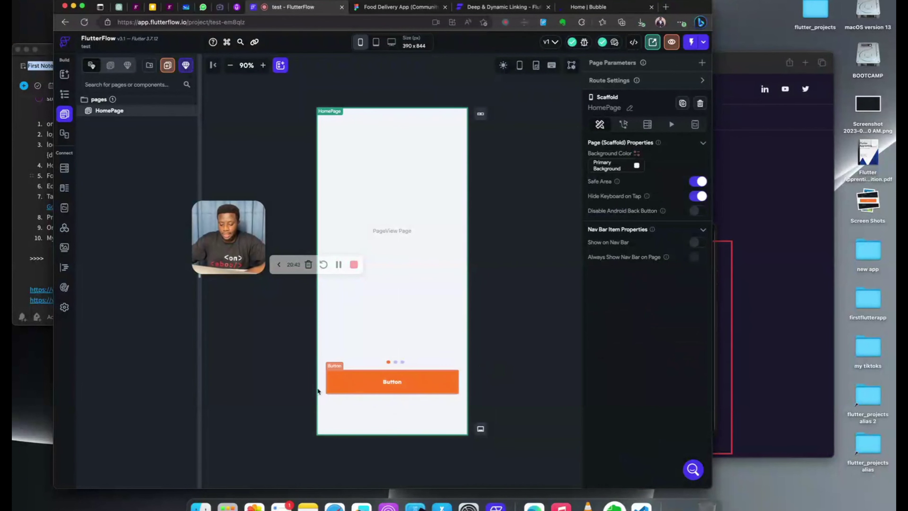
pyautogui.click(330, 388)
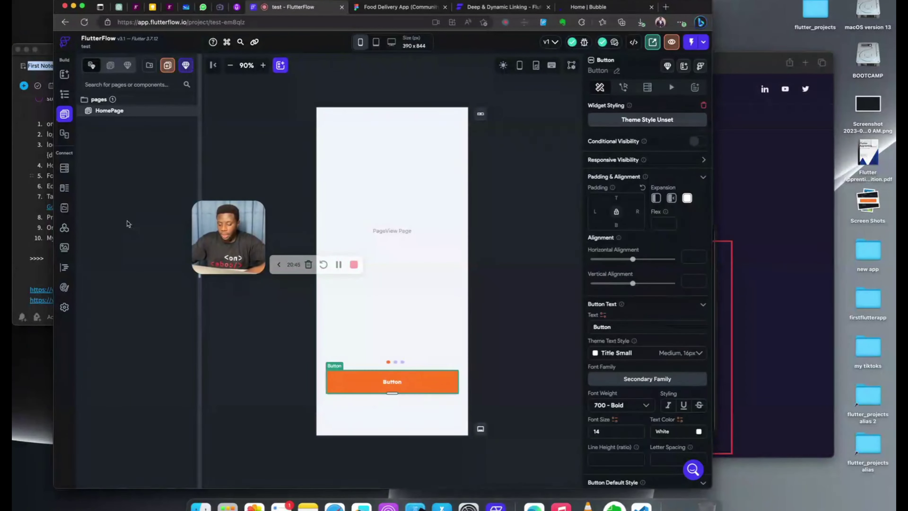
pyautogui.click(64, 94)
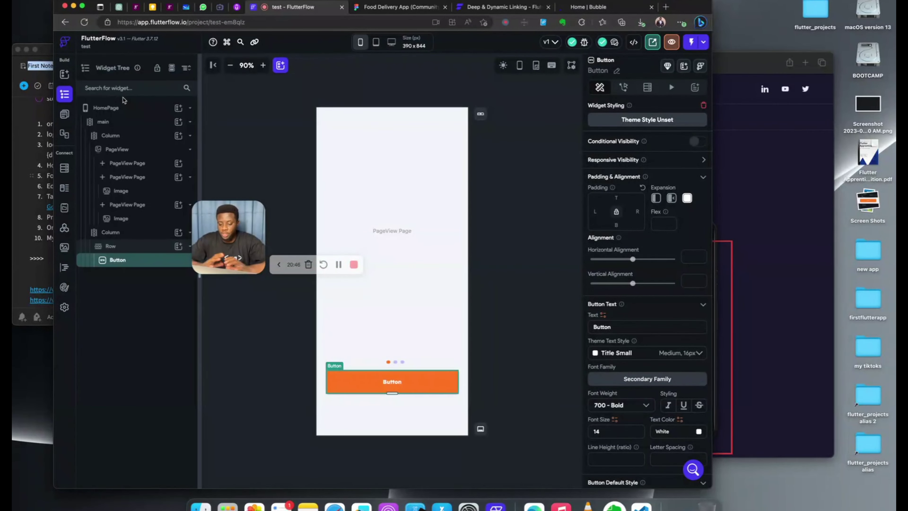
pyautogui.click(118, 247)
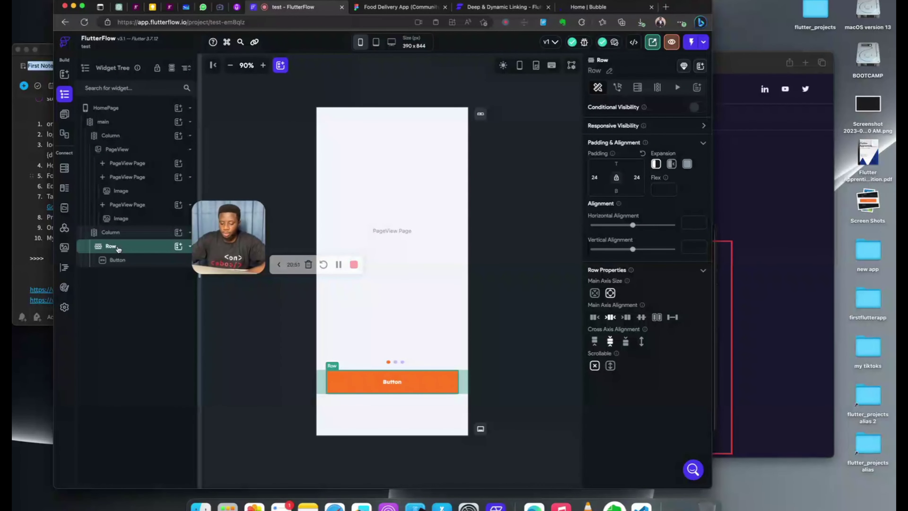
pyautogui.press('super+d')
# Step: Make the duplicated button's fill color fully transparent by lowering its opacity to 0%
pyautogui.click(359, 414)
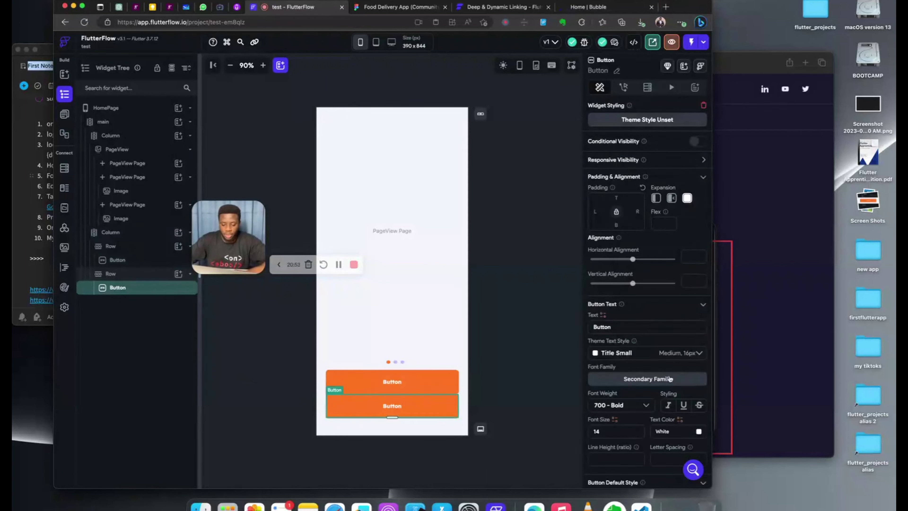
pyautogui.scroll(-5, 671, 344)
pyautogui.scroll(-2, 670, 344)
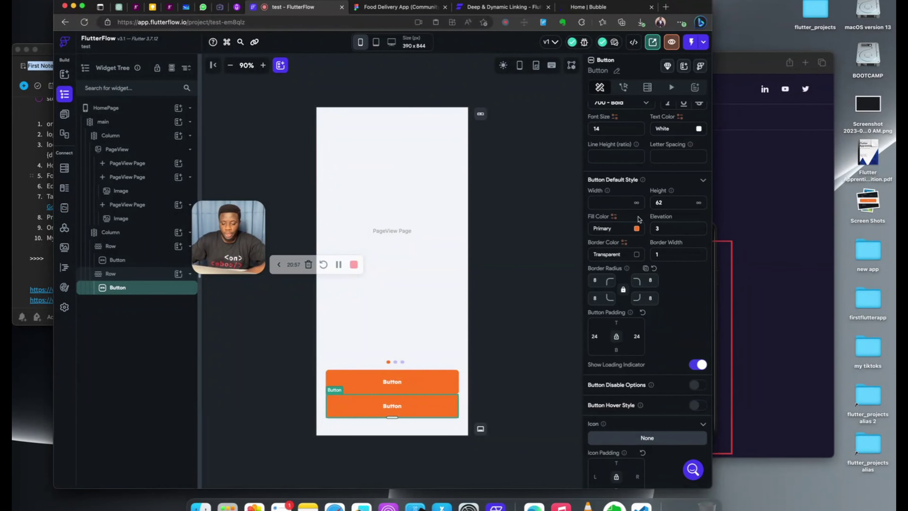
pyautogui.click(620, 233)
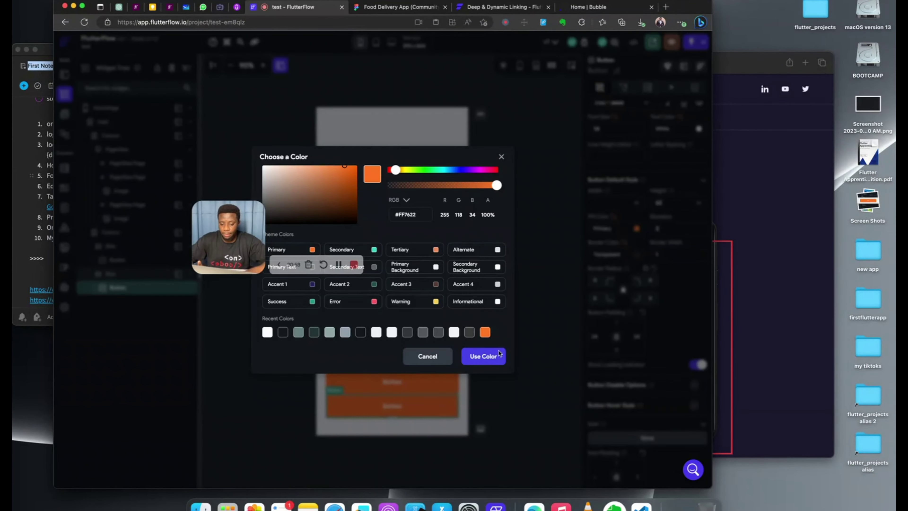
pyautogui.click(406, 9)
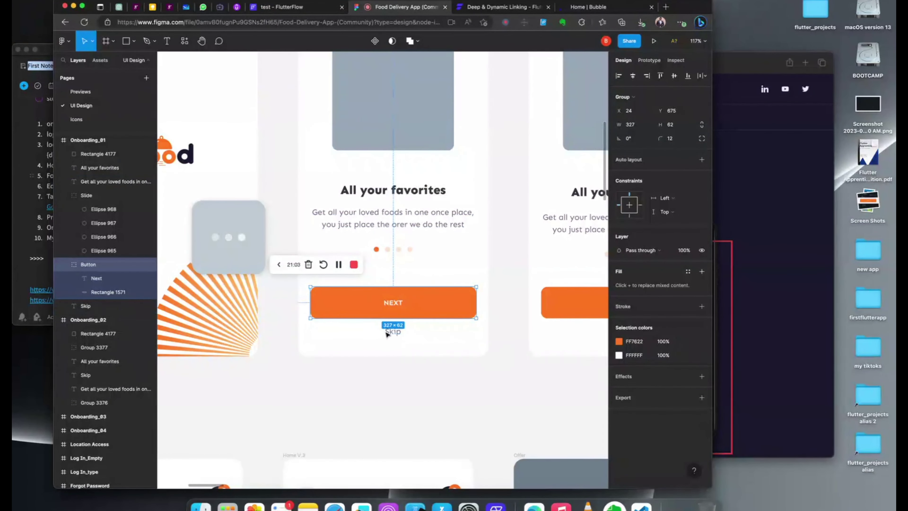
pyautogui.click(286, 10)
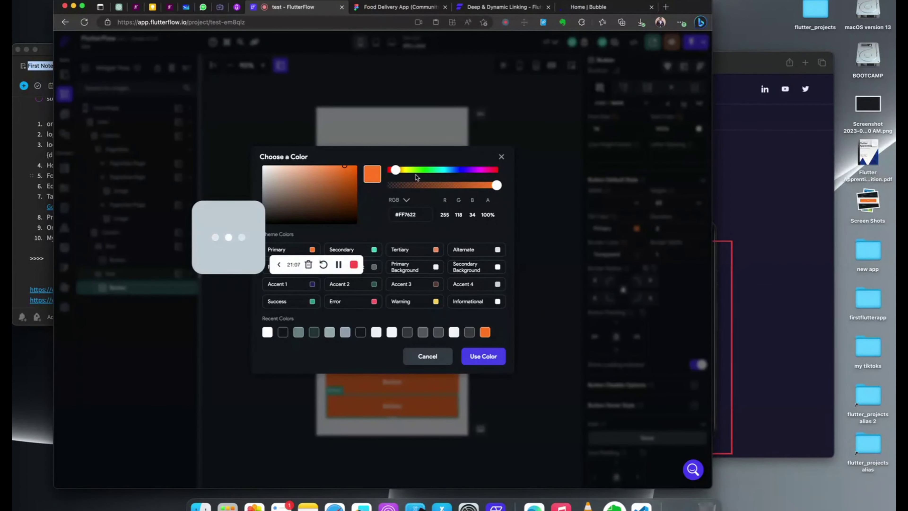
pyautogui.moveTo(379, 187); pyautogui.dragTo(315, 186)
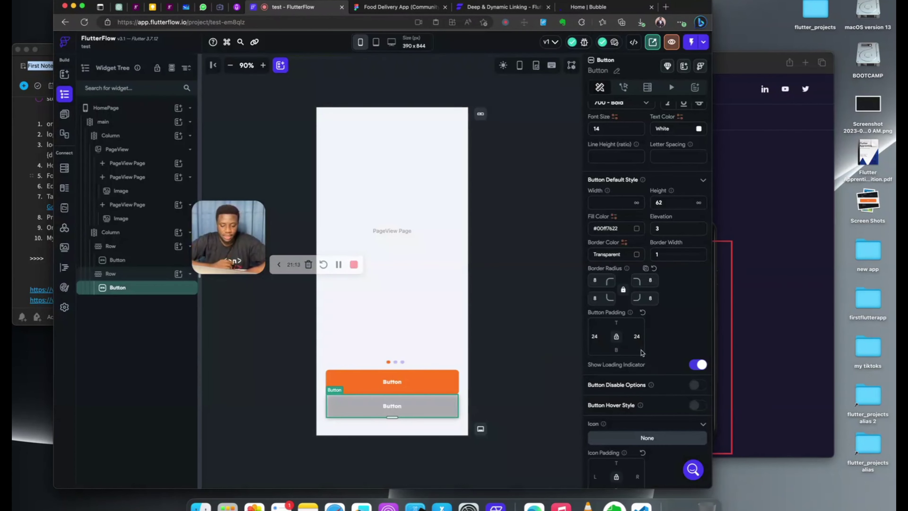
# Step: Set the elevation of the duplicated transparent button to 0
pyautogui.scroll(2, 641, 352)
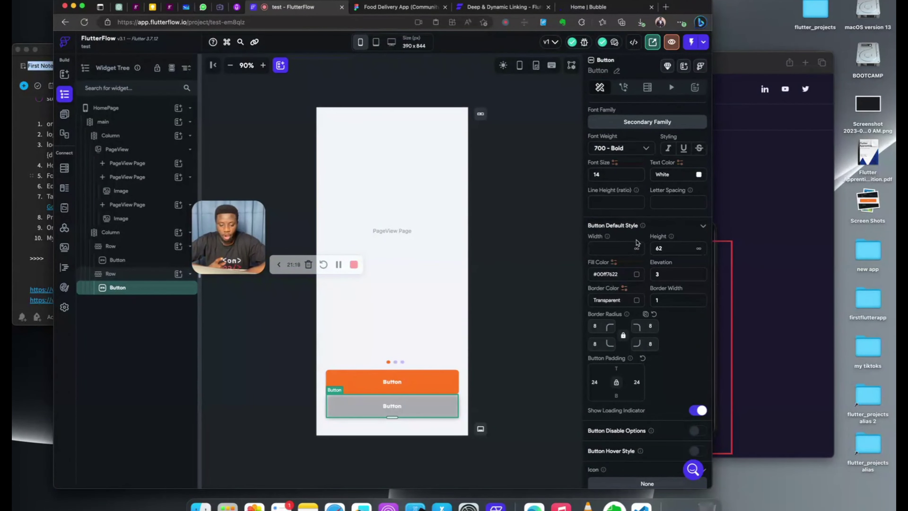
pyautogui.scroll(1, 671, 306)
pyautogui.click(664, 288)
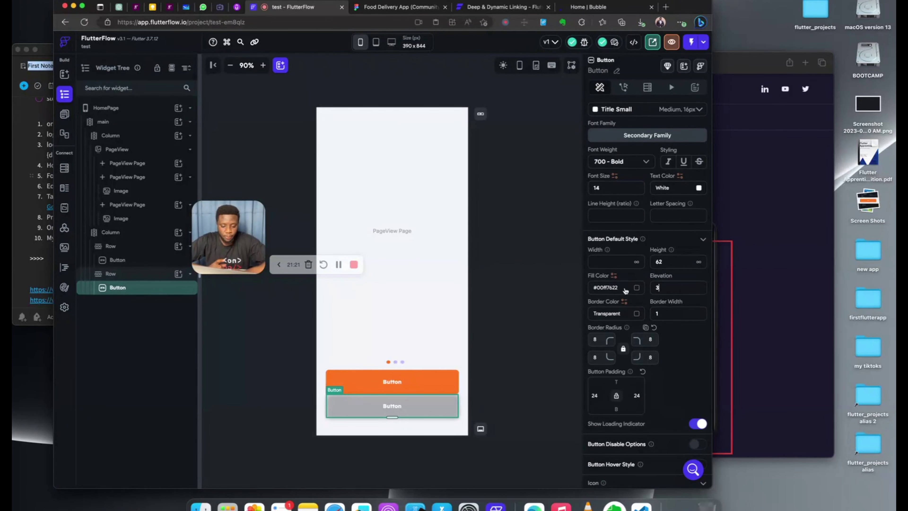
pyautogui.write('0')
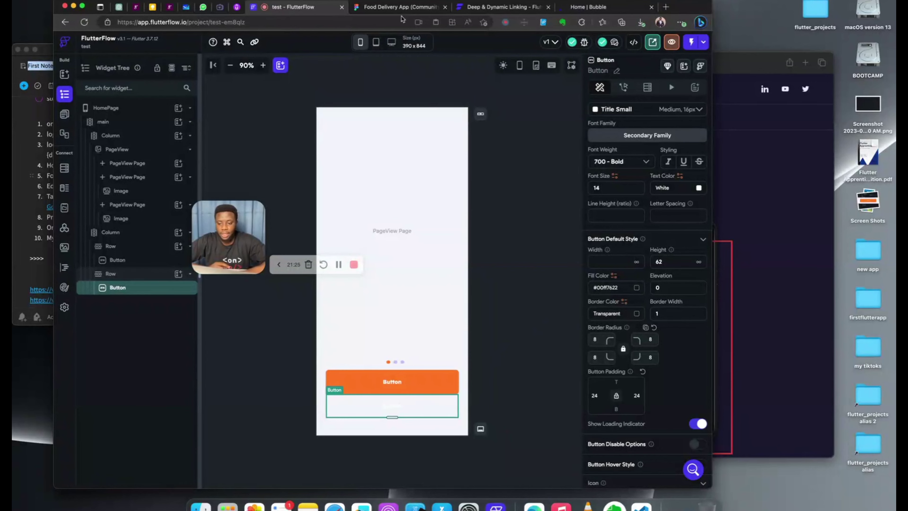
# Step: Copy the fill color code 646982 of the Skip label in the Figma design and return to FlutterFlow
pyautogui.click(399, 7)
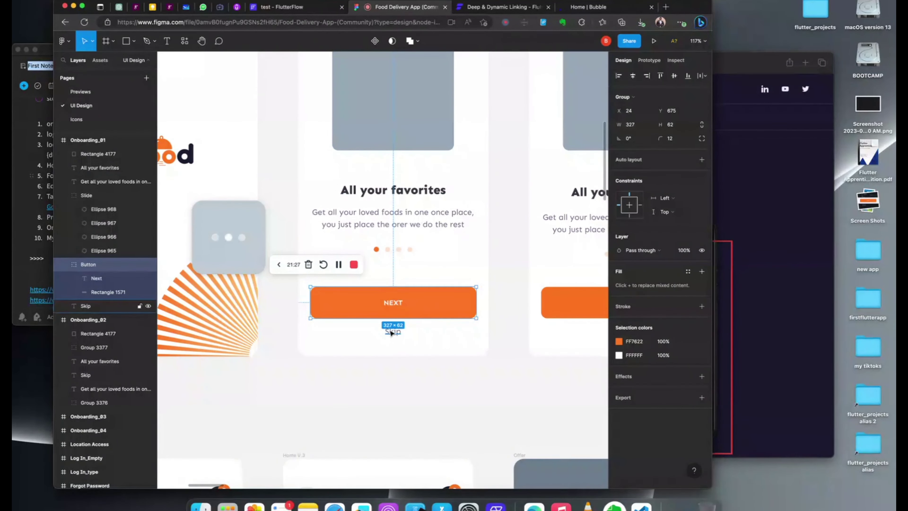
pyautogui.doubleClick(396, 331)
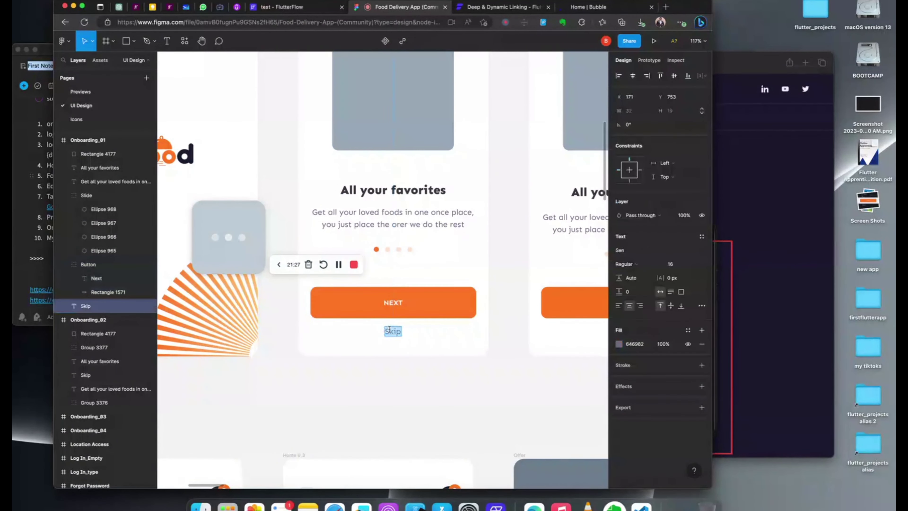
pyautogui.click(633, 344)
pyautogui.press('super+c')
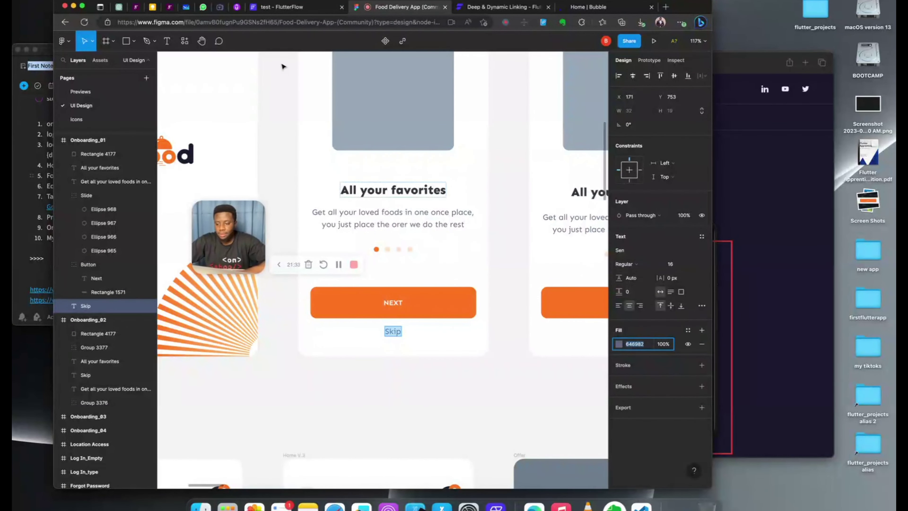
pyautogui.click(289, 5)
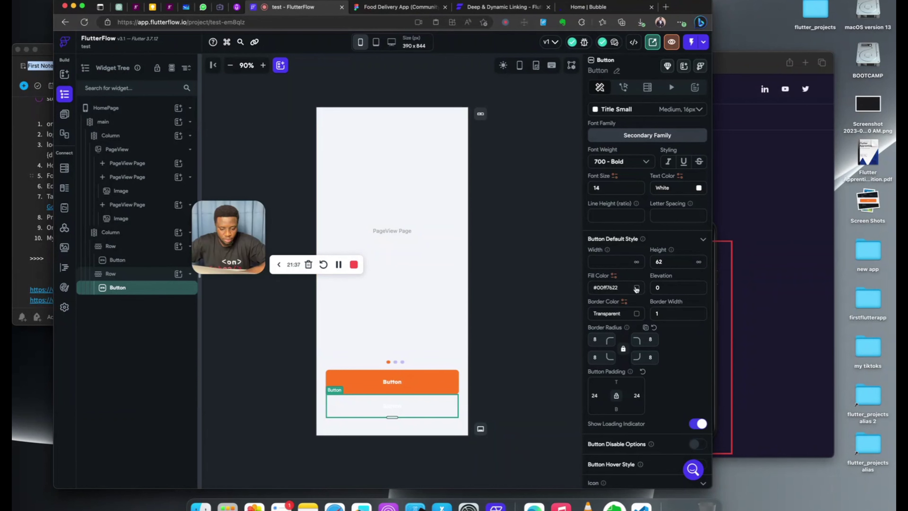
# Step: Try color 646982 as the duplicated button's fill and undo the change
pyautogui.click(603, 284)
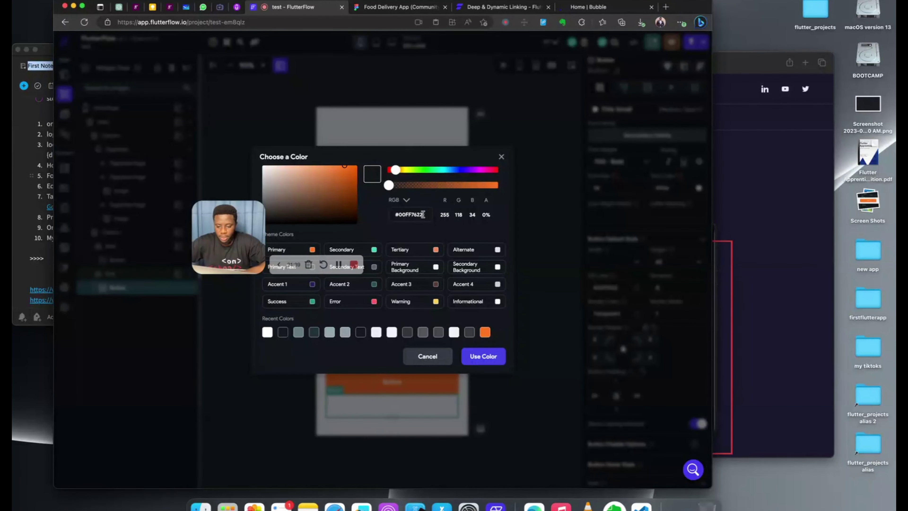
pyautogui.press('super+a')
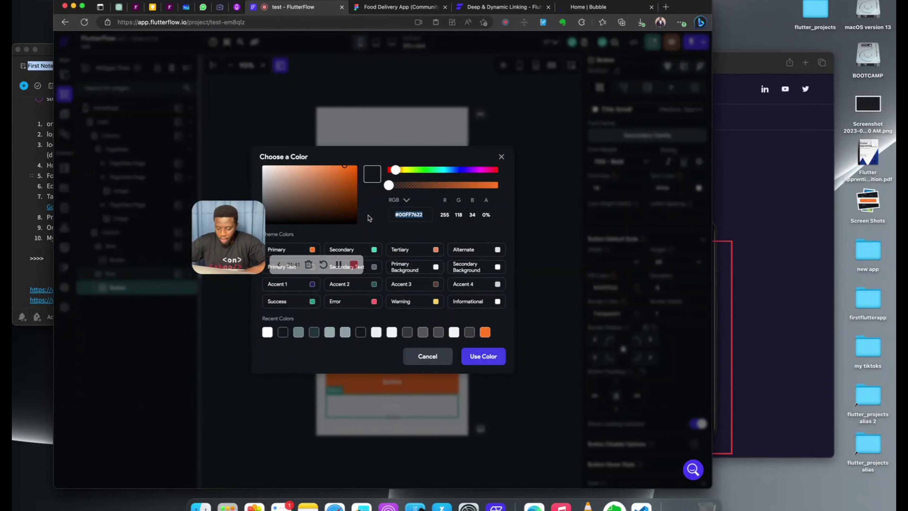
pyautogui.press('super+v')
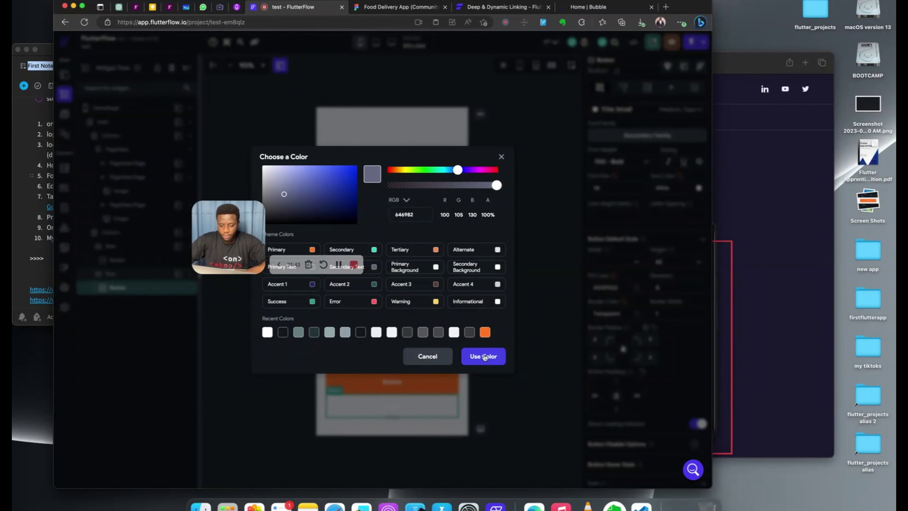
pyautogui.click(485, 357)
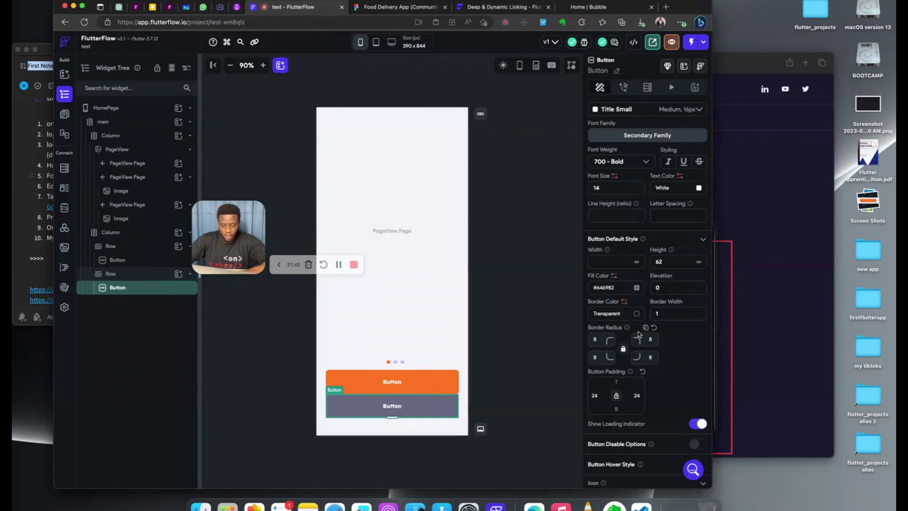
pyautogui.press('super+z')
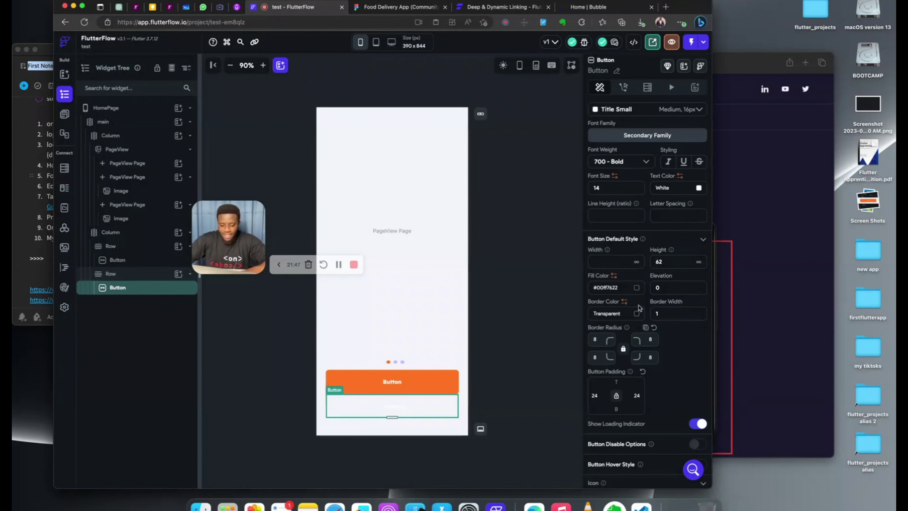
# Step: Set the duplicated button's text color to #646982
pyautogui.scroll(3, 672, 258)
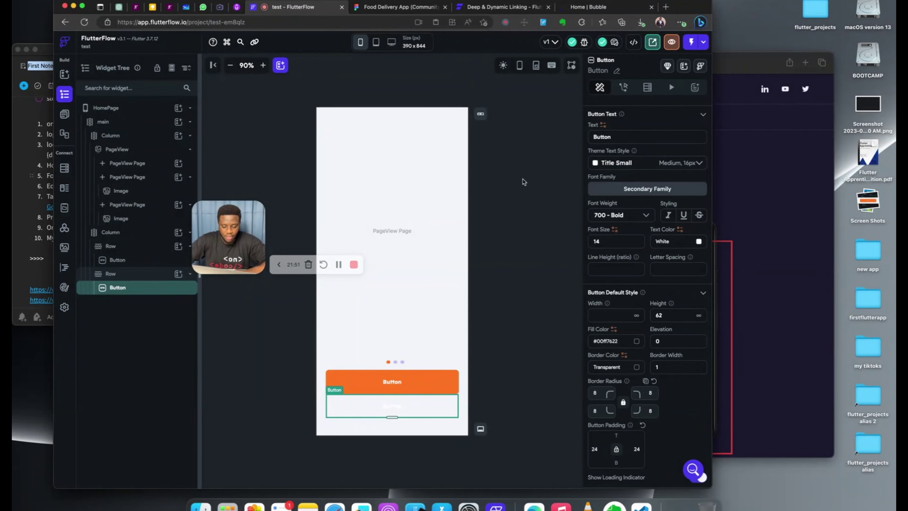
pyautogui.click(699, 242)
pyautogui.click(373, 215)
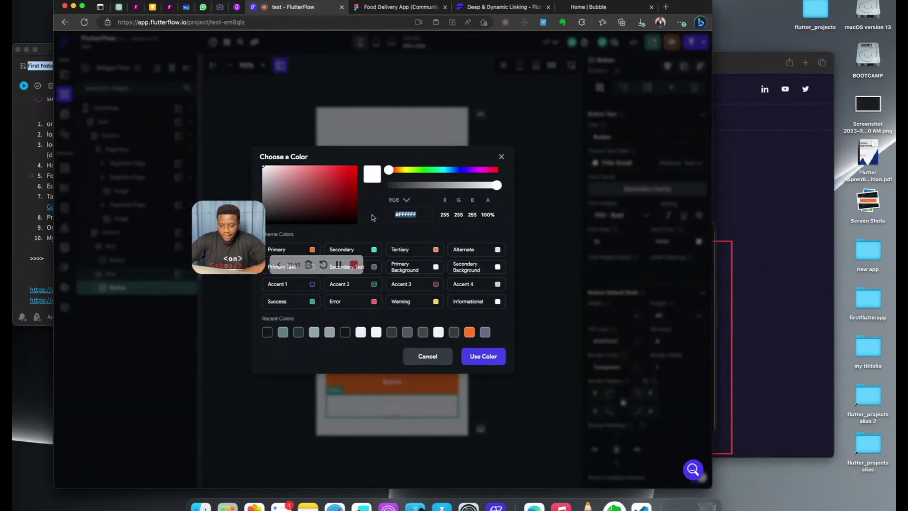
pyautogui.write('#646982')
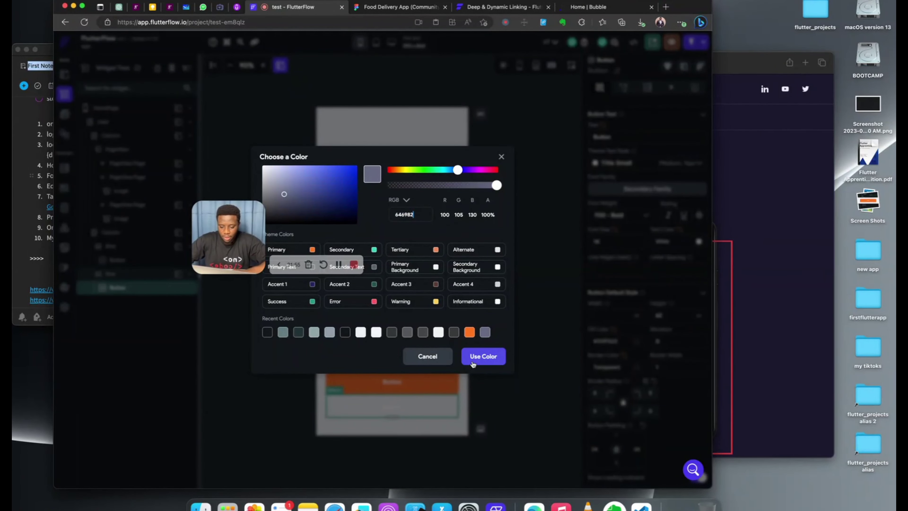
pyautogui.click(475, 356)
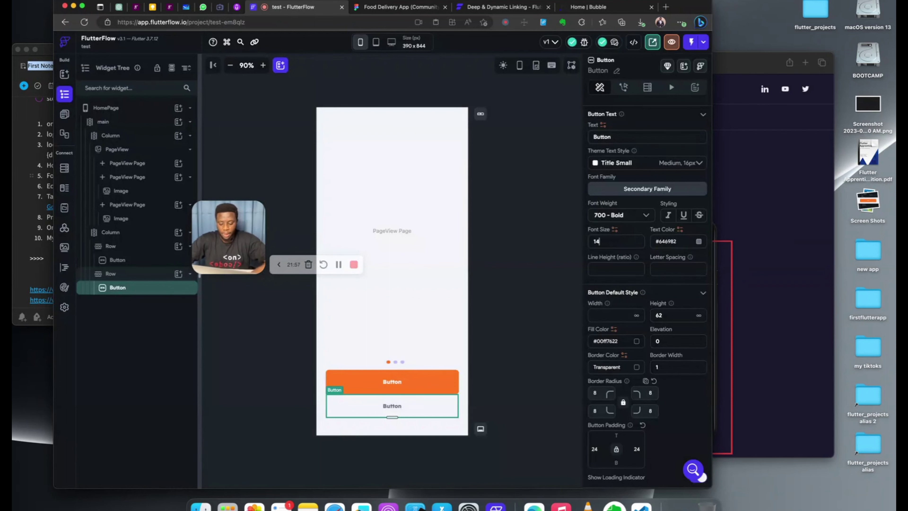
# Step: Set the duplicated button's font size to 16 and its font weight to 400 - Normal
pyautogui.click(626, 236)
pyautogui.write('16')
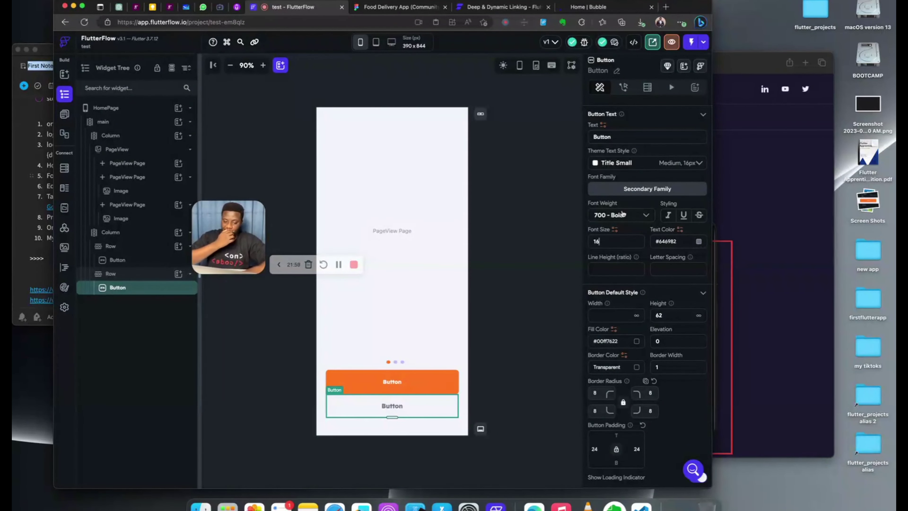
pyautogui.click(618, 215)
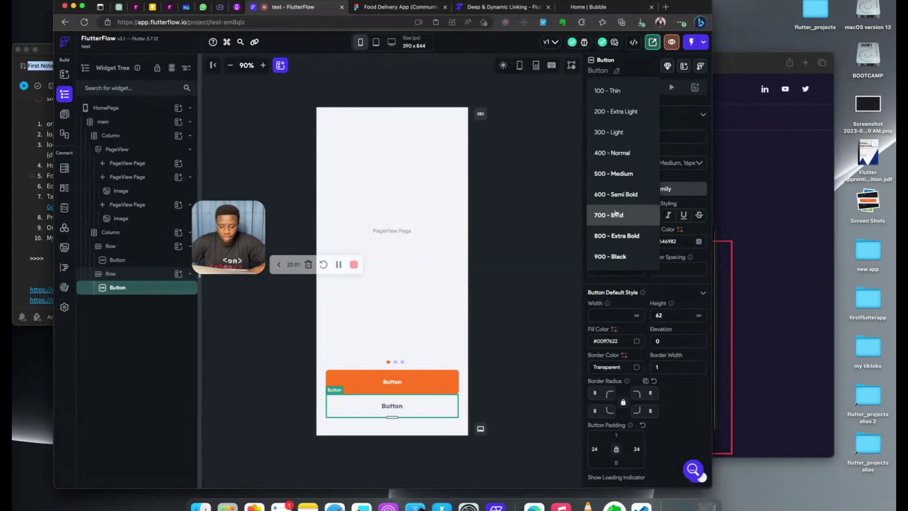
pyautogui.click(552, 311)
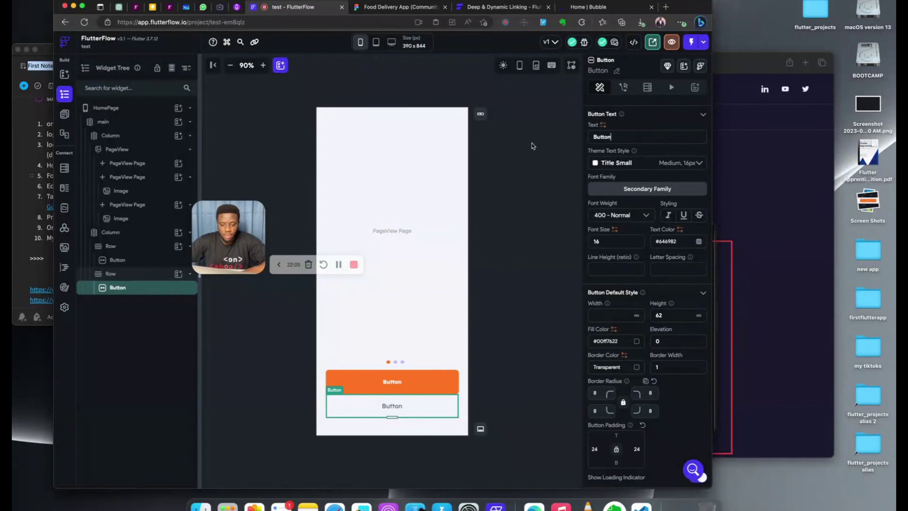
# Step: Change the duplicated button's text to "Skip"
pyautogui.press('super+a')
pyautogui.write('S')
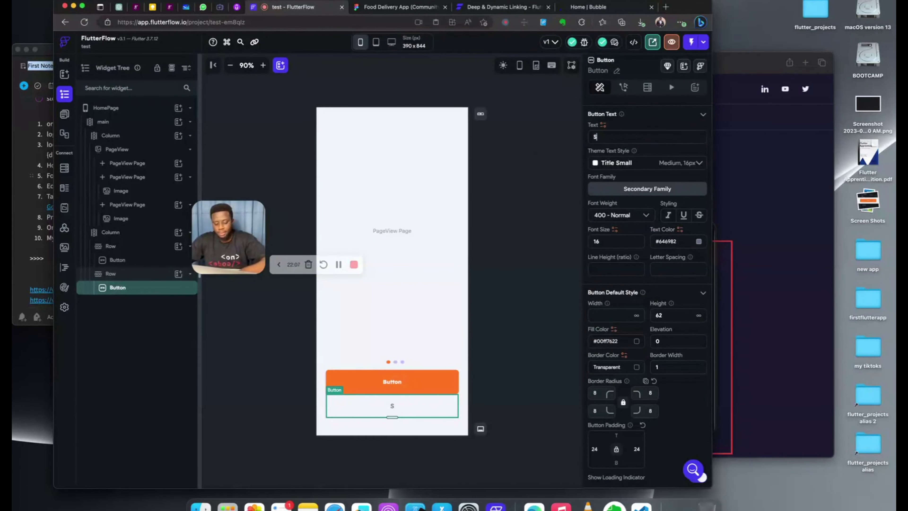
pyautogui.write('kip')
pyautogui.click(437, 360)
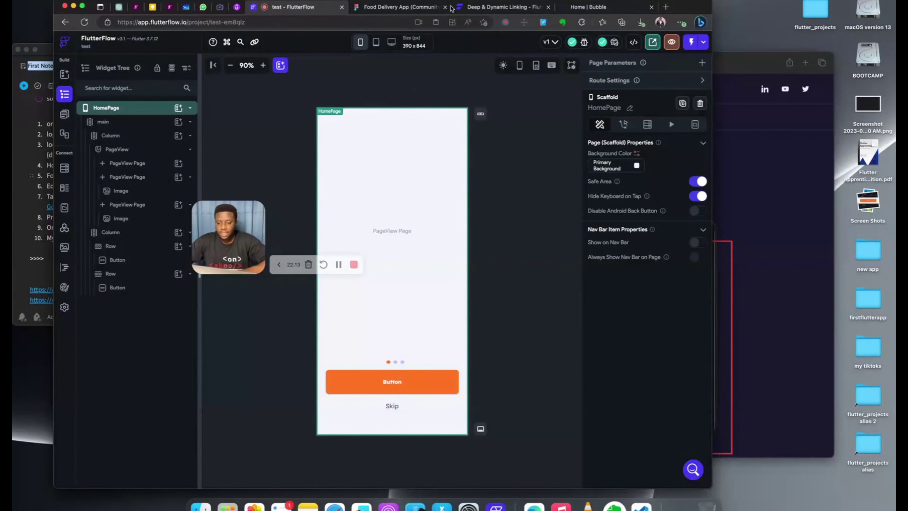
# Step: Check the Skip text's typeface in the Figma design and set the Skip button's font family to Sen in FlutterFlow
pyautogui.click(390, 7)
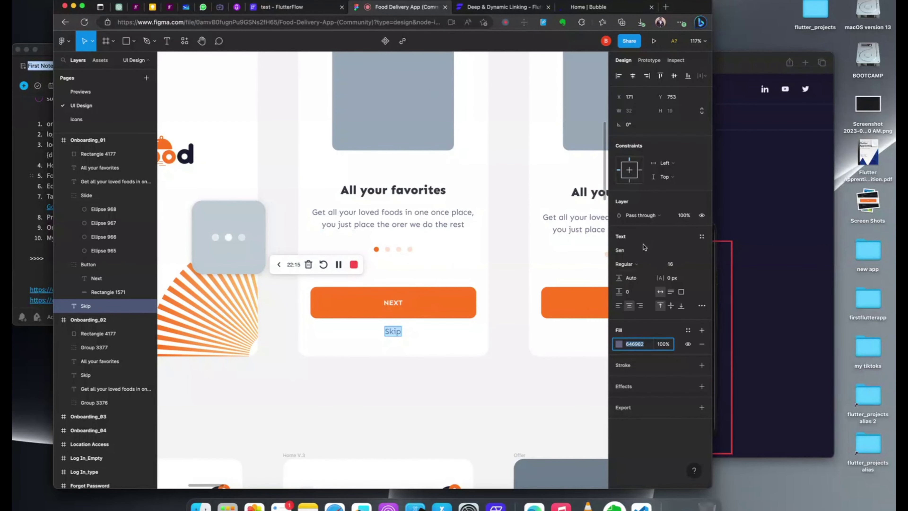
pyautogui.click(302, 11)
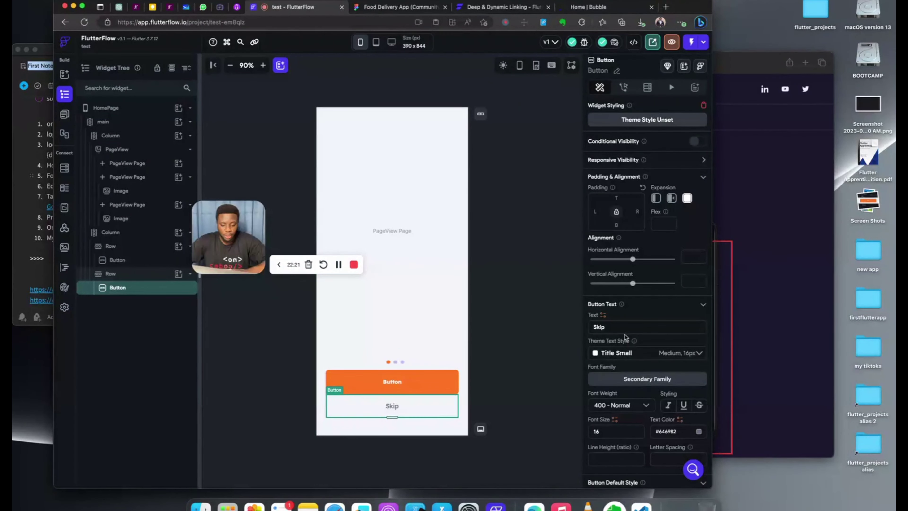
pyautogui.scroll(-1, 629, 390)
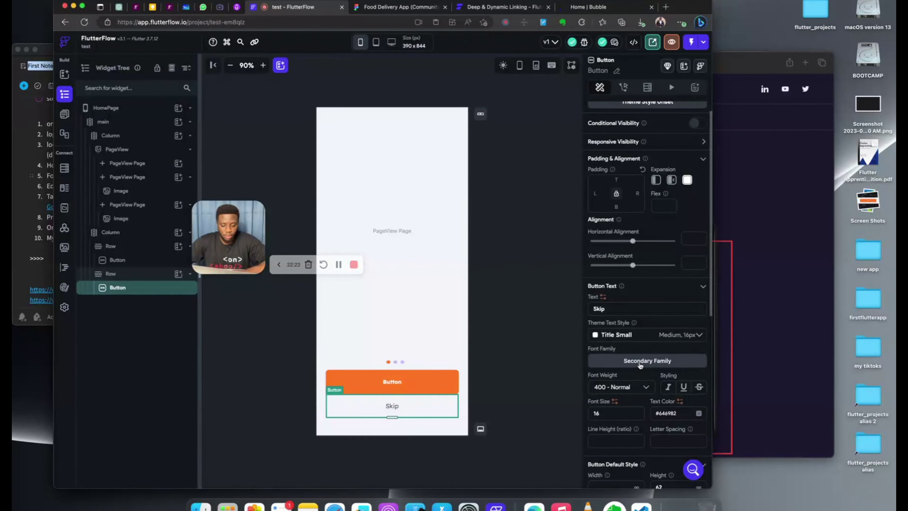
pyautogui.click(640, 364)
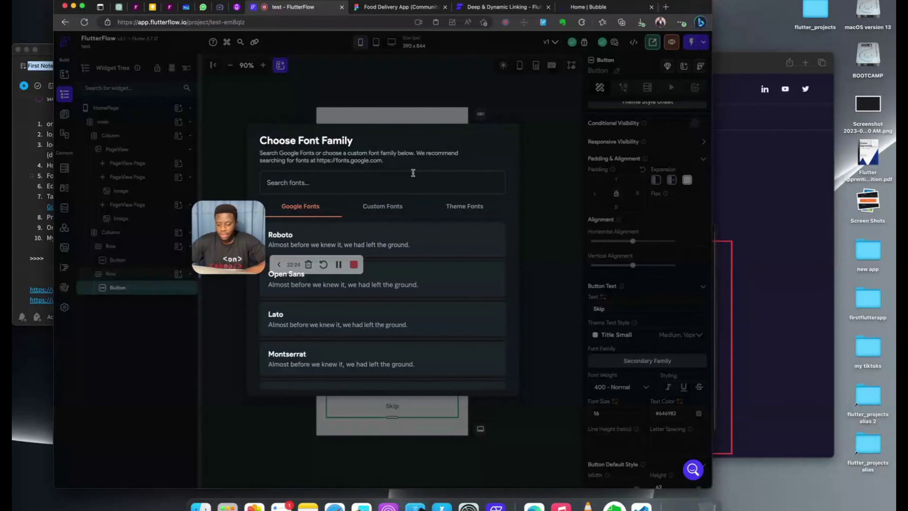
pyautogui.write('sen')
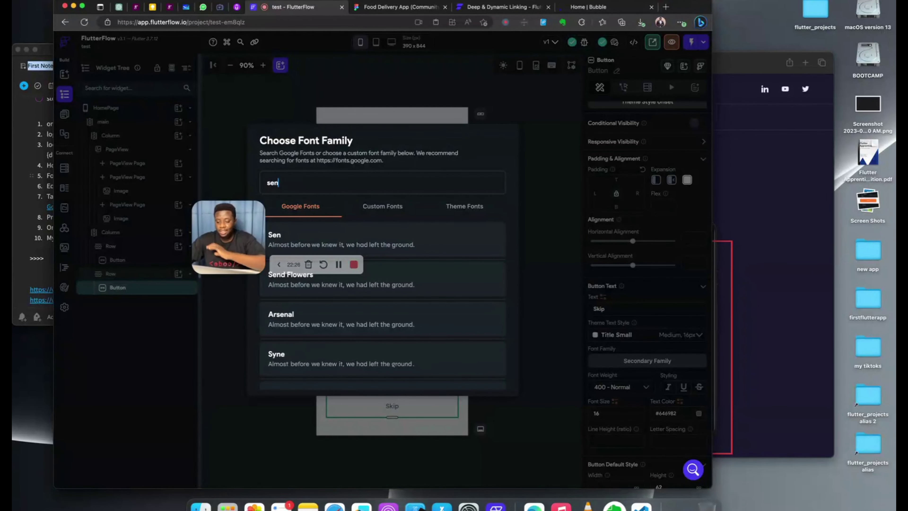
pyautogui.moveTo(241, 242); pyautogui.dragTo(134, 281)
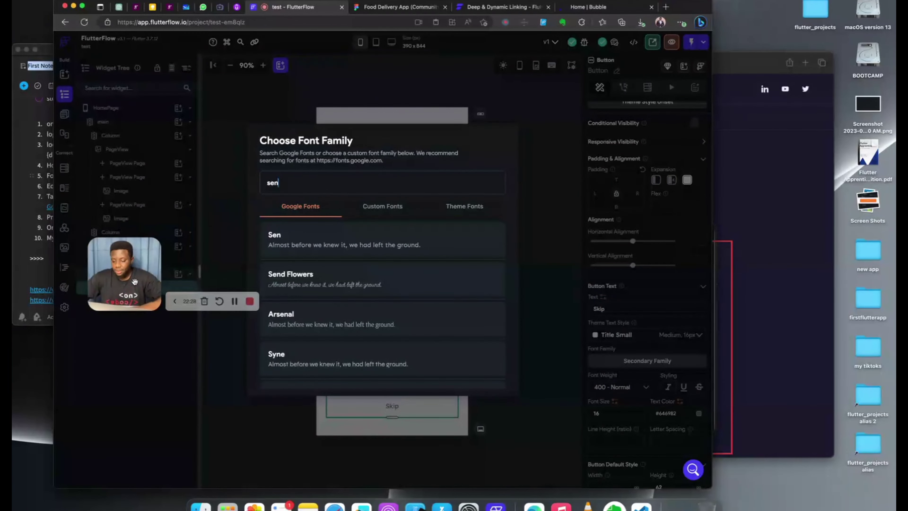
pyautogui.click(326, 242)
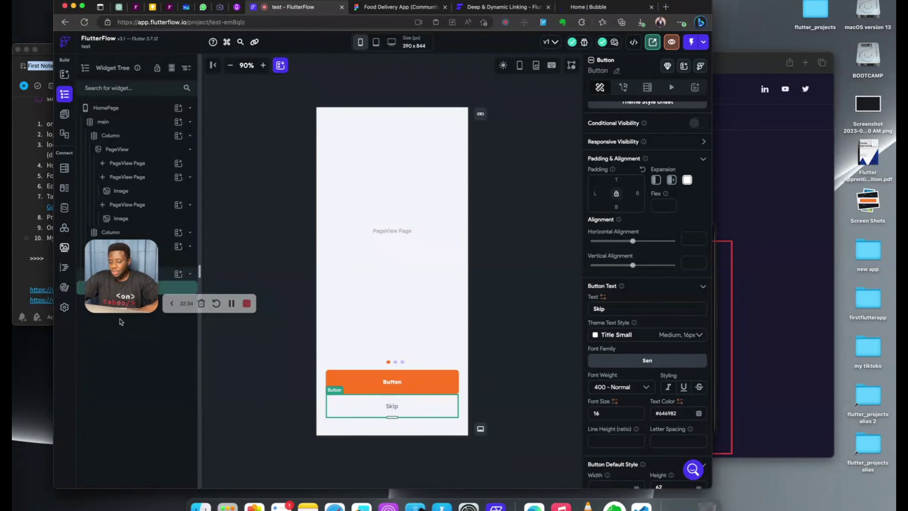
# Step: Set both the primary and secondary font families to Sen in the project's theme typography settings
pyautogui.click(63, 288)
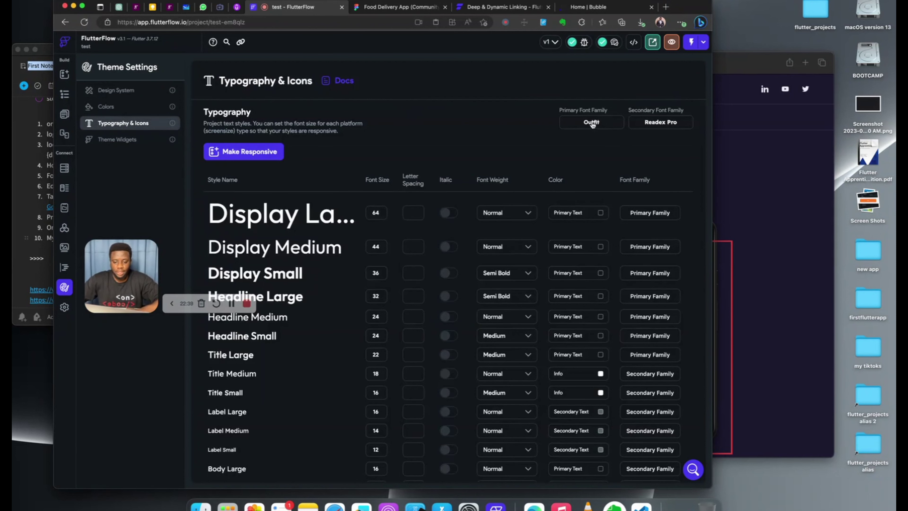
pyautogui.click(592, 123)
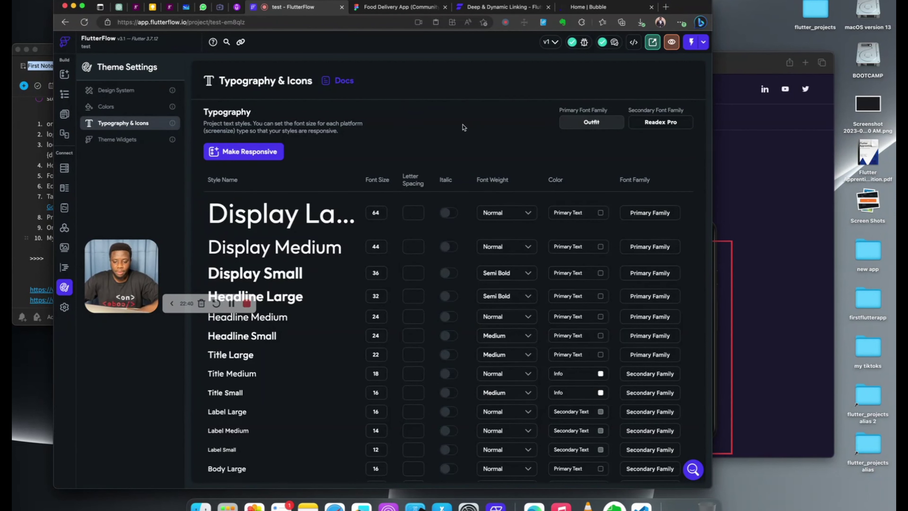
pyautogui.write('sen')
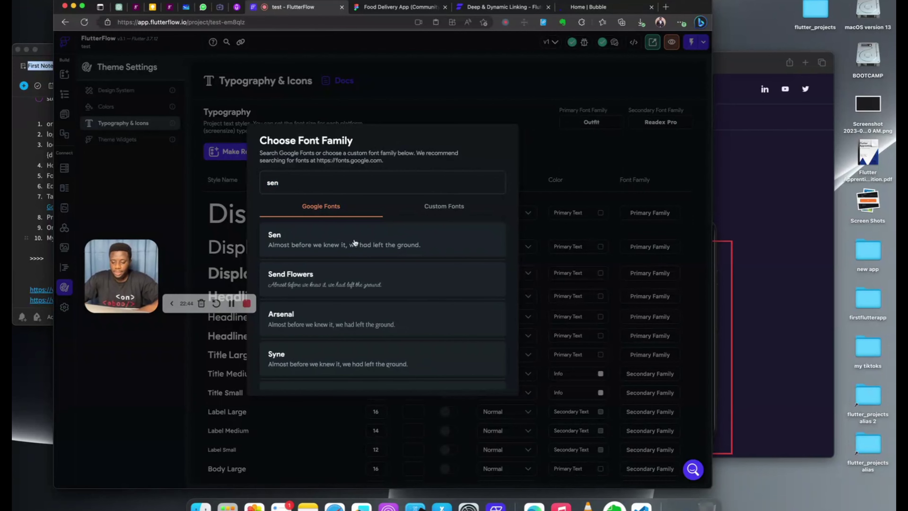
pyautogui.press('Return')
pyautogui.click(661, 122)
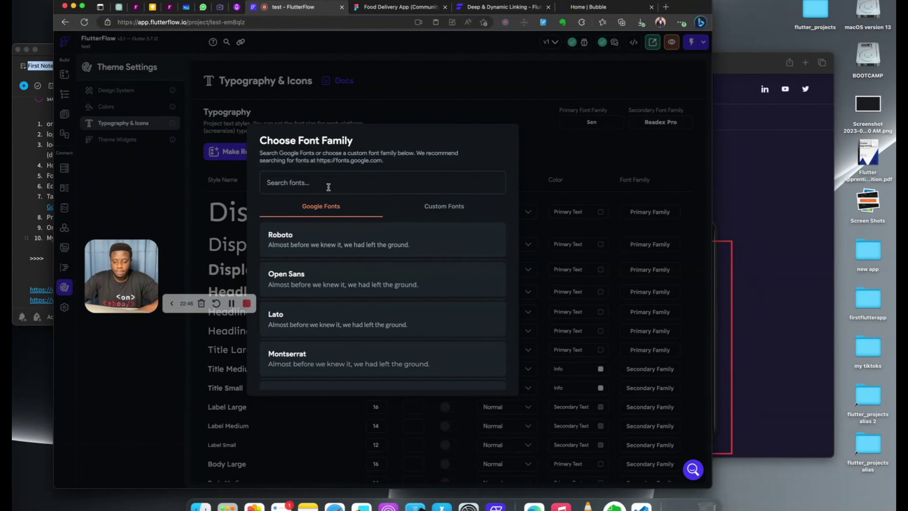
pyautogui.write('sen')
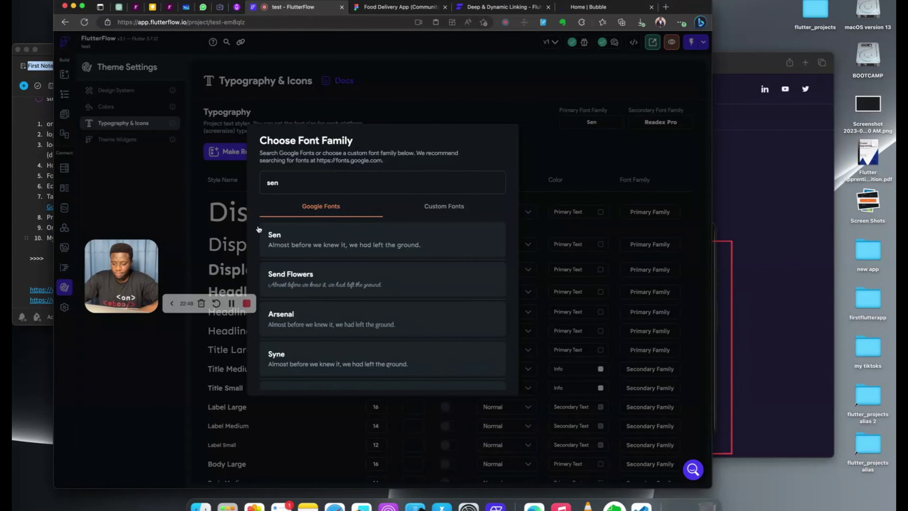
pyautogui.press('Return')
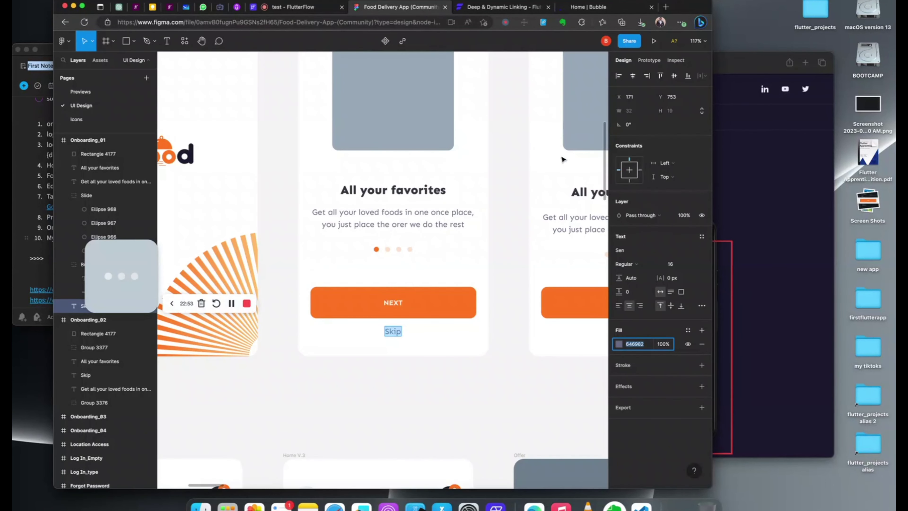
# Step: Return to the HomePage layout, add a Column to the displayed PageView page, and center its main axis alignment
pyautogui.click(411, 7)
pyautogui.click(288, 7)
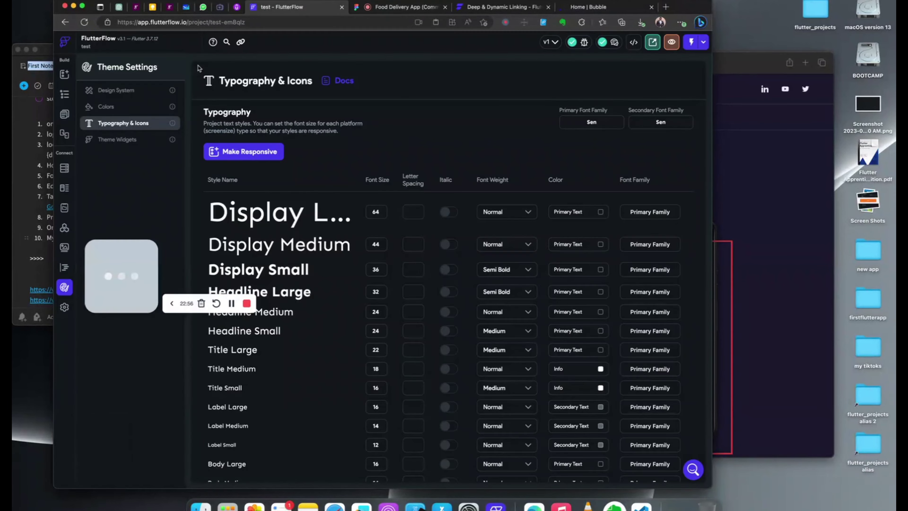
pyautogui.click(64, 114)
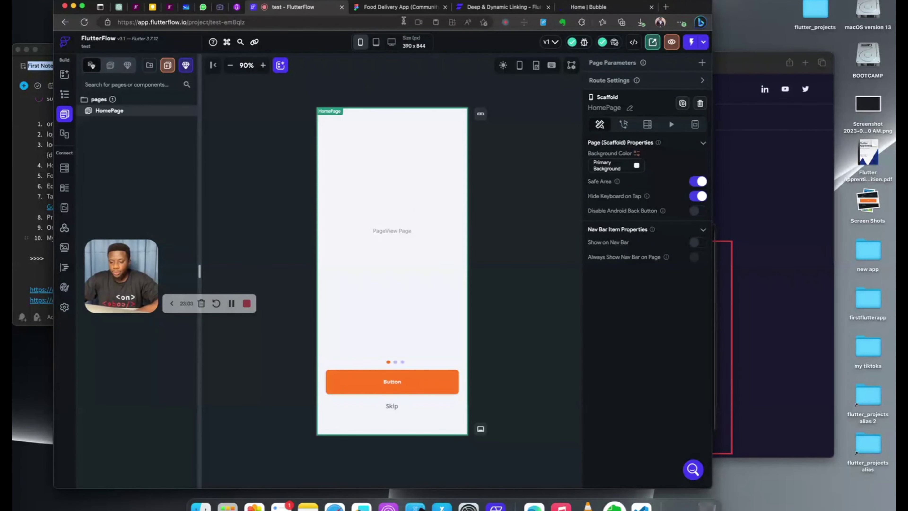
pyautogui.click(399, 9)
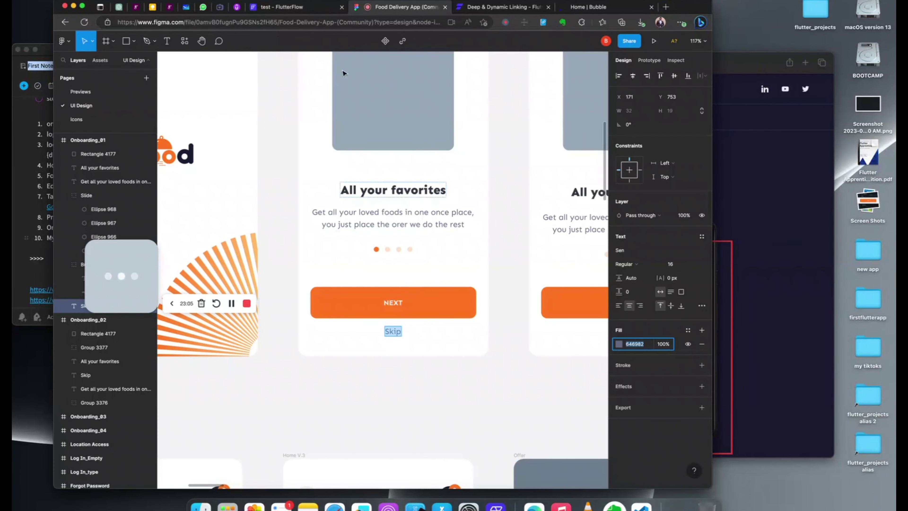
pyautogui.click(300, 7)
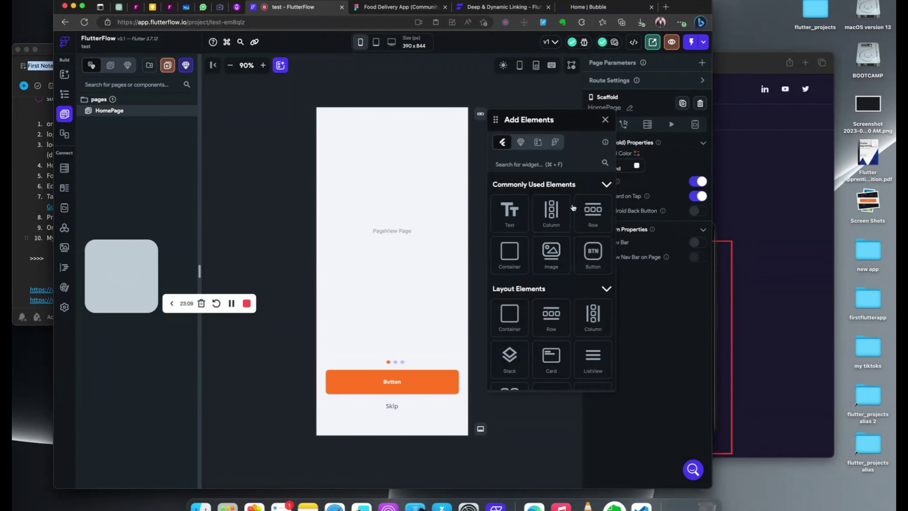
pyautogui.moveTo(567, 205); pyautogui.dragTo(406, 202)
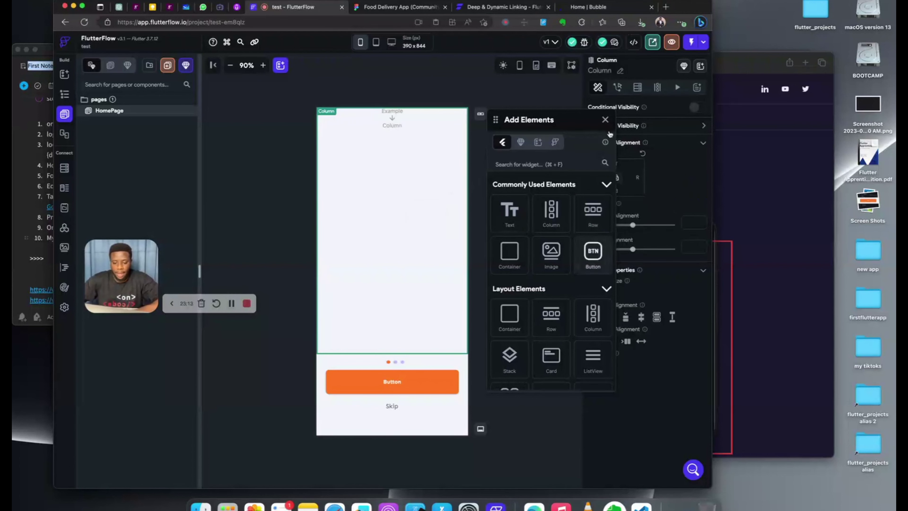
pyautogui.click(605, 120)
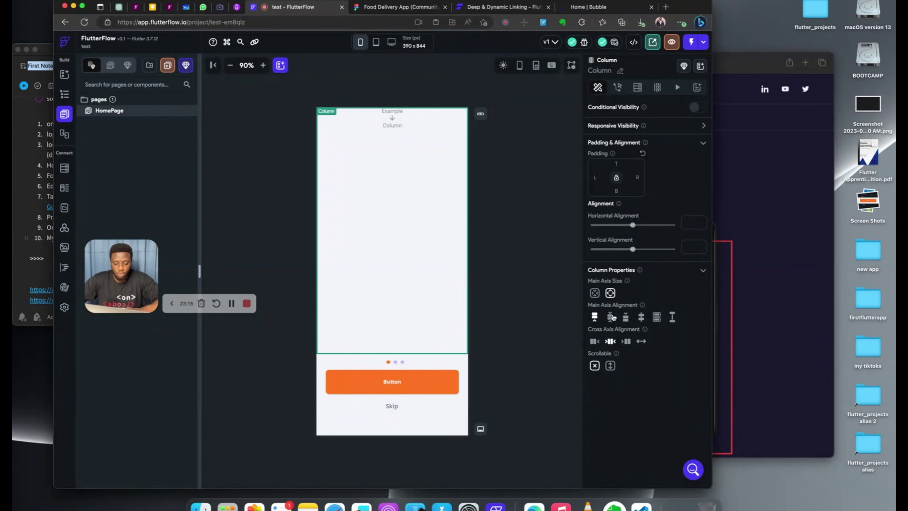
pyautogui.click(612, 316)
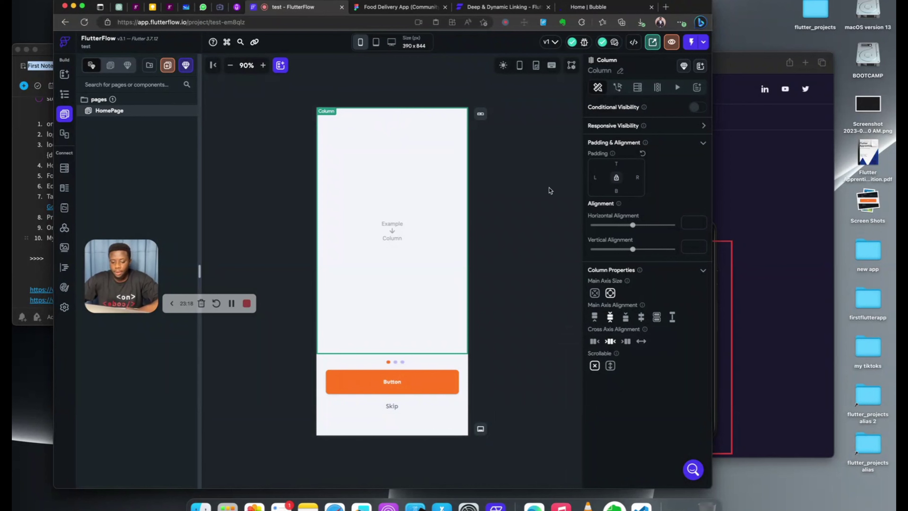
# Step: Insert two Rows into the new Column and set the main axis alignment of both to Center
pyautogui.click(280, 65)
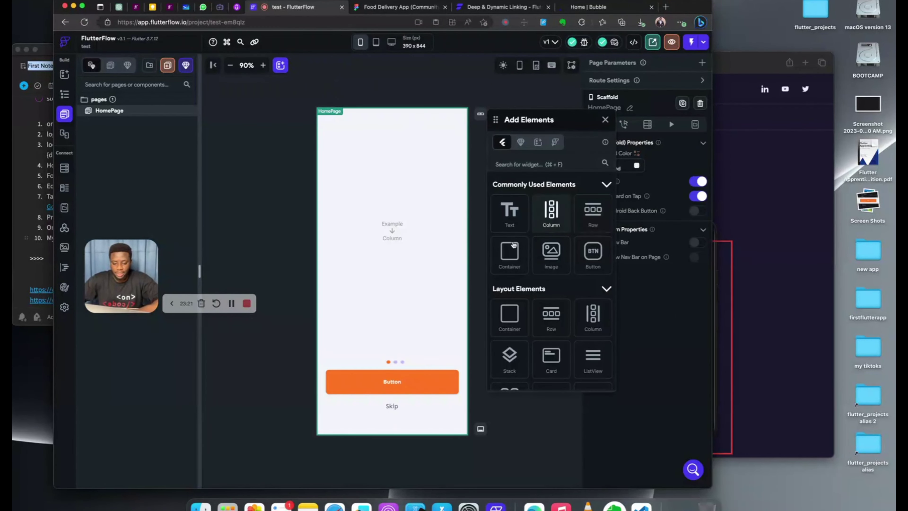
pyautogui.moveTo(595, 218); pyautogui.dragTo(372, 238)
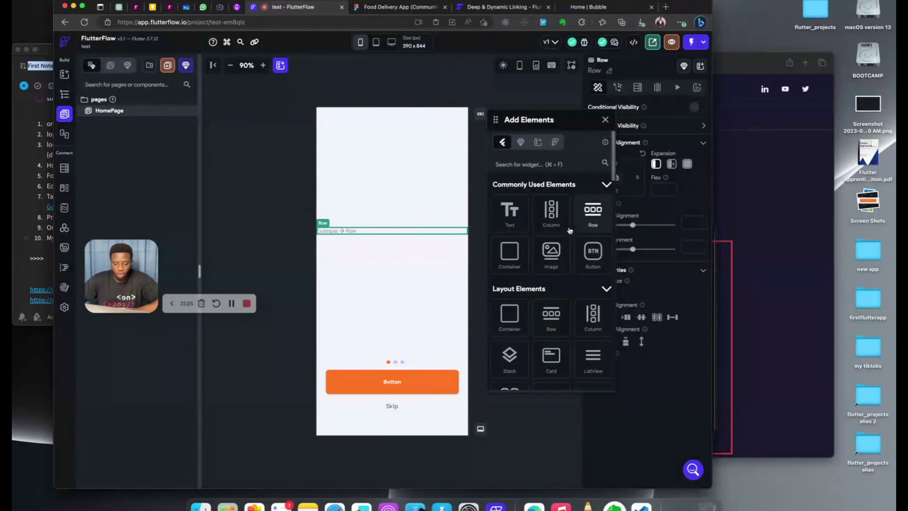
pyautogui.moveTo(593, 213); pyautogui.dragTo(379, 234)
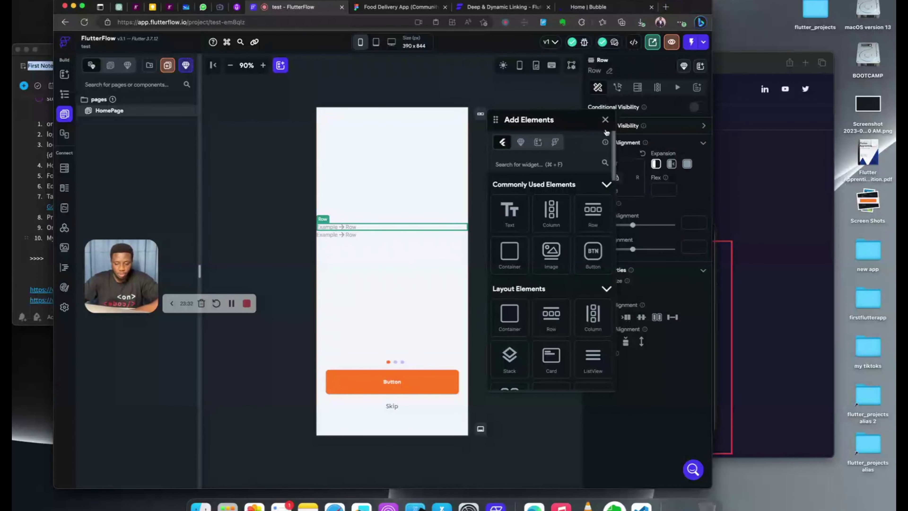
pyautogui.click(606, 119)
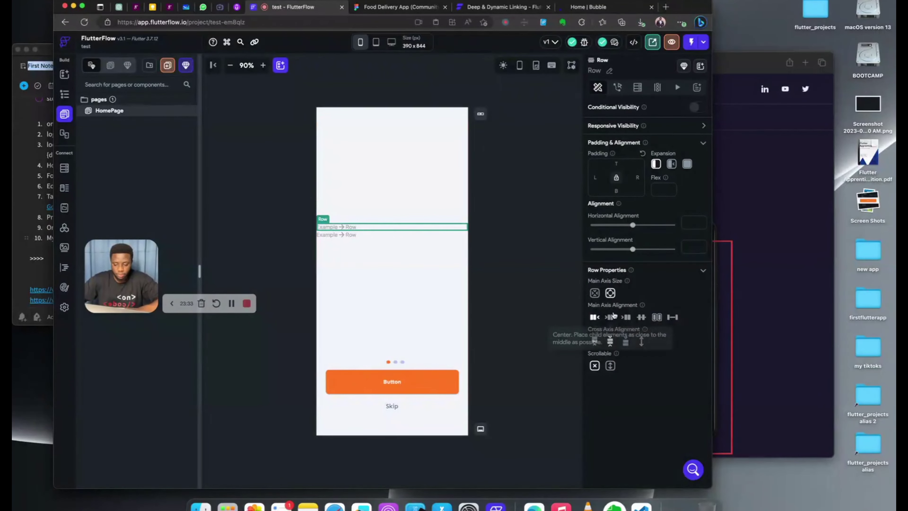
pyautogui.click(611, 316)
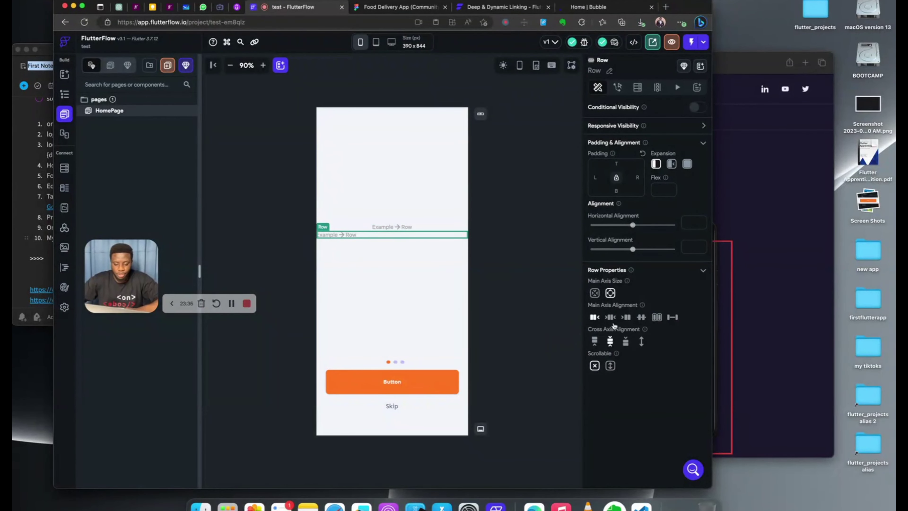
pyautogui.click(611, 317)
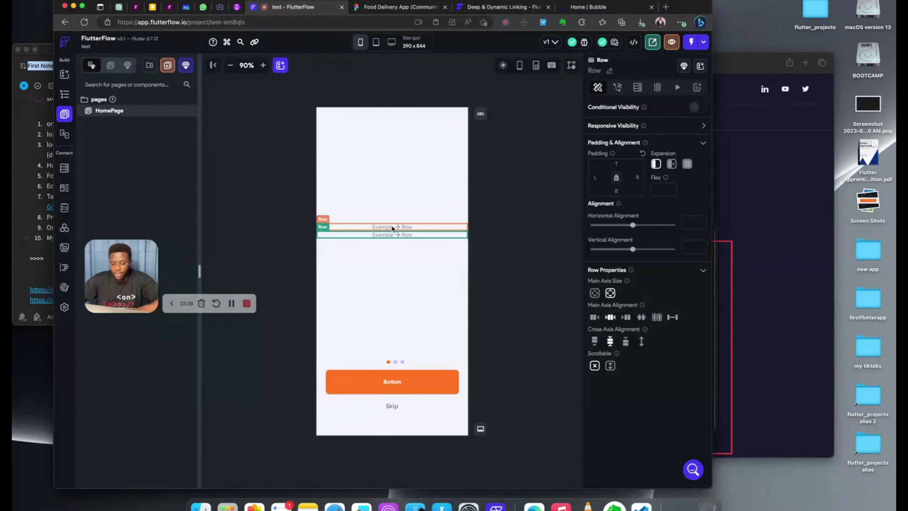
pyautogui.click(392, 228)
pyautogui.click(291, 81)
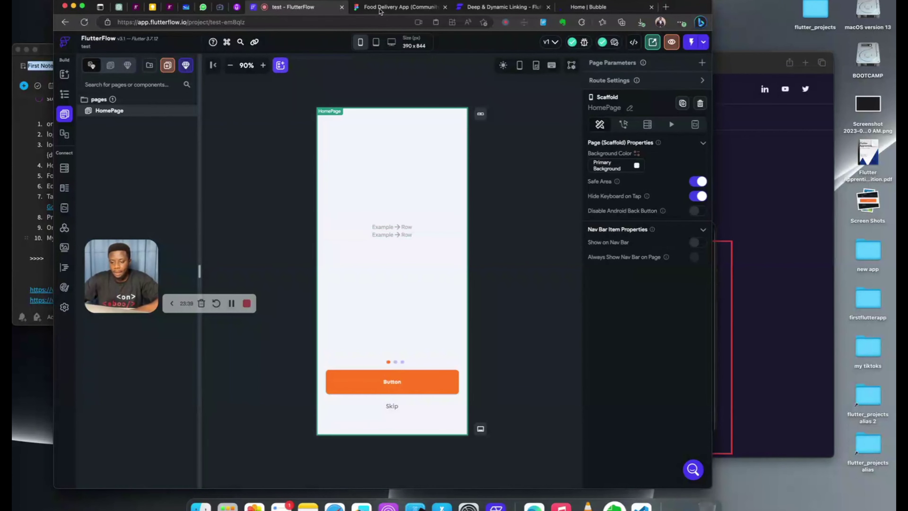
# Step: Switch to the Figma design and inspect the dimensions of the grey placeholder rectangle in the Onboarding_01 frame
pyautogui.click(380, 9)
pyautogui.scroll(5, 371, 86)
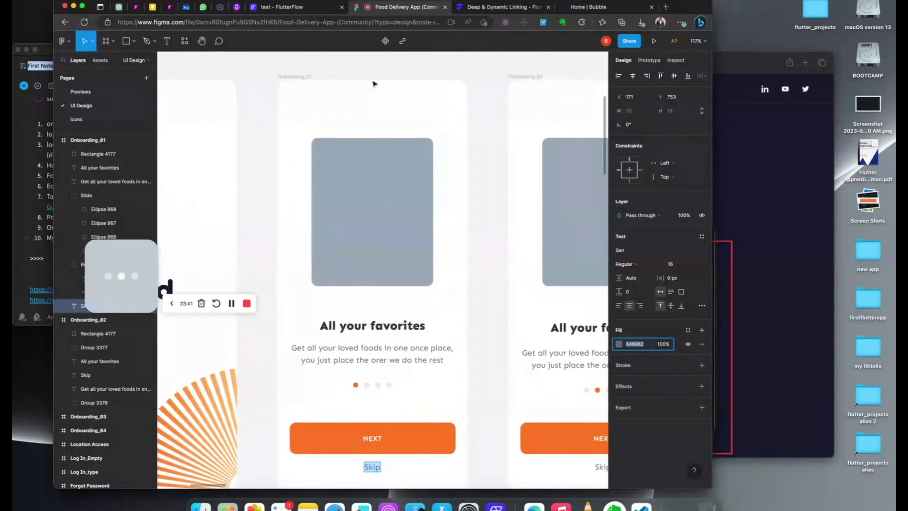
pyautogui.hscroll(-2, 369, 143)
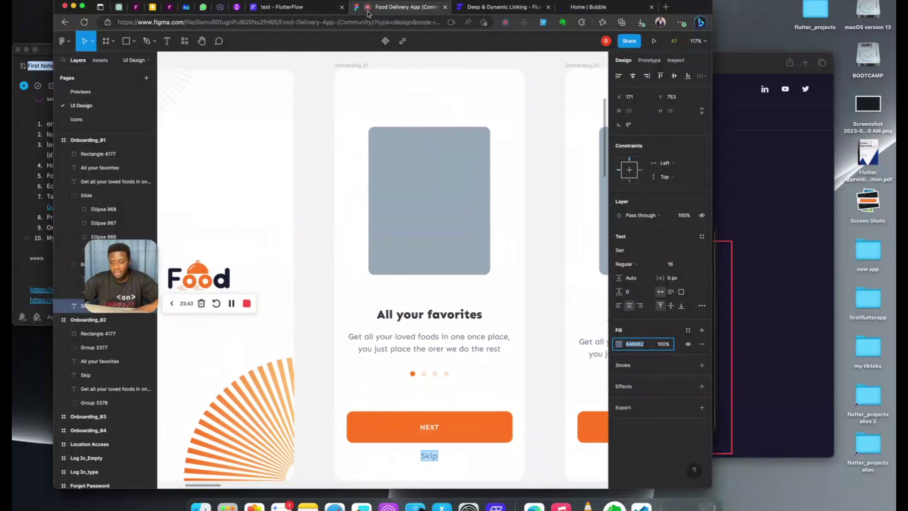
pyautogui.click(413, 154)
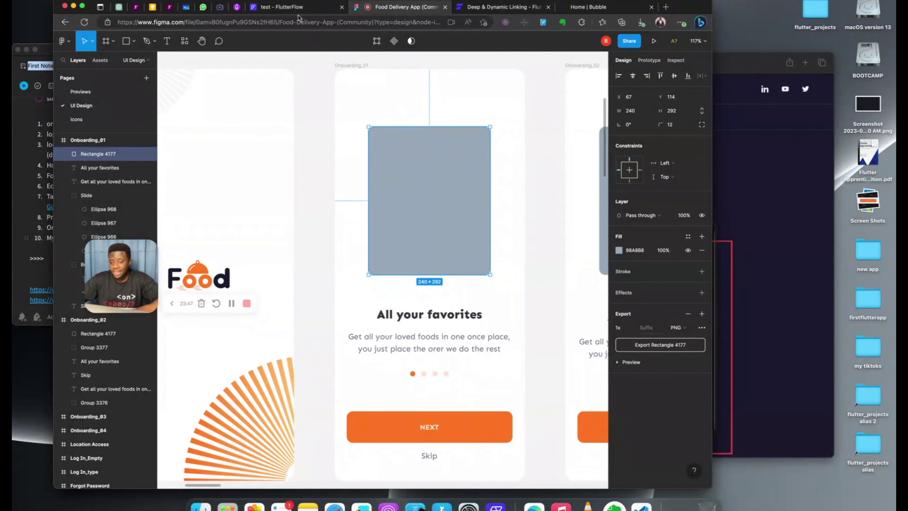
# Step: Switch to FlutterFlow and add a Container to the upper empty row of the HomePage
pyautogui.click(288, 8)
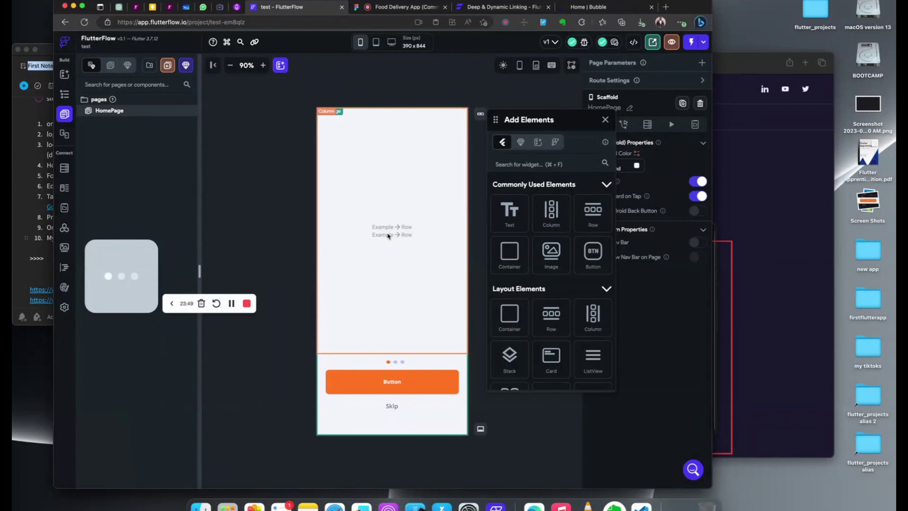
pyautogui.click(386, 225)
pyautogui.moveTo(511, 269); pyautogui.dragTo(410, 229)
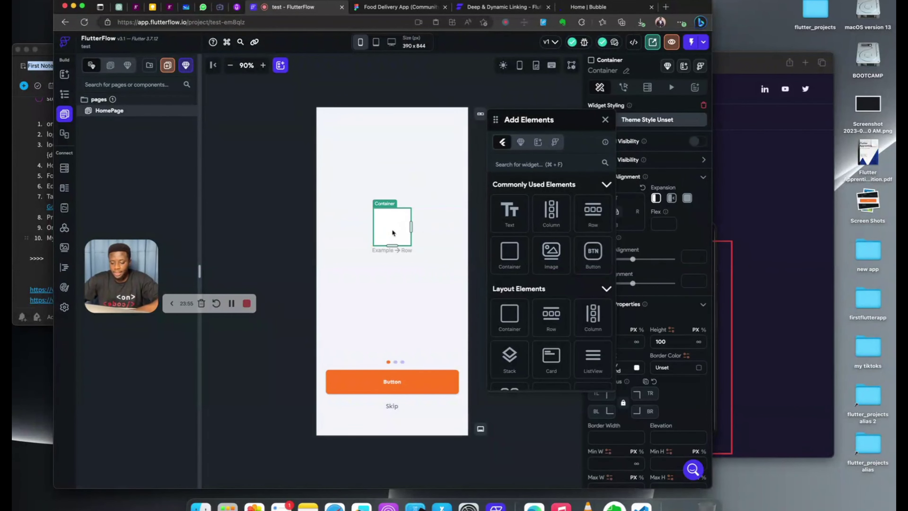
# Step: Match the container's size to the Figma image placeholder by setting its width to 240 px and height to 292 px
pyautogui.click(386, 9)
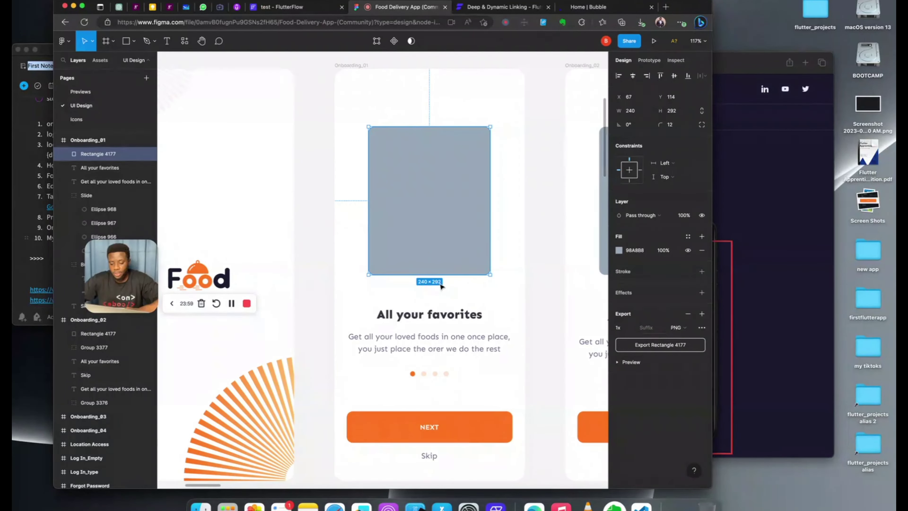
pyautogui.click(270, 10)
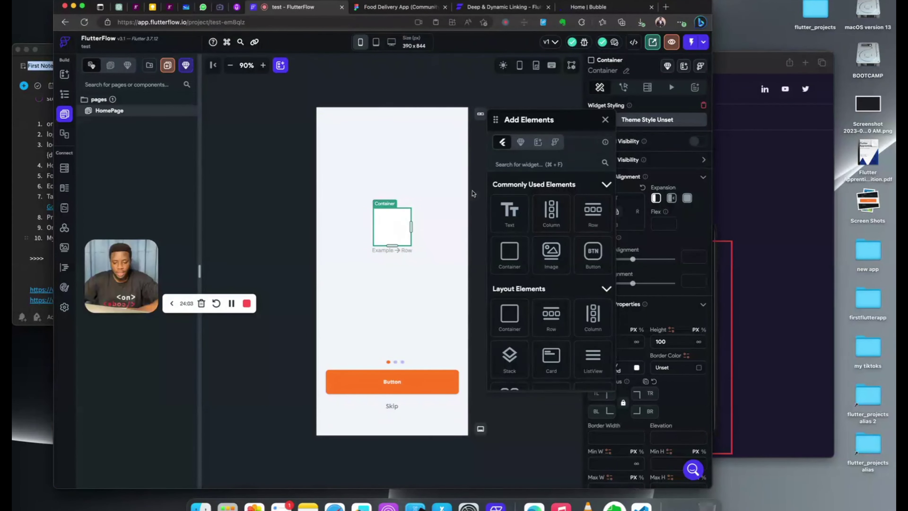
pyautogui.click(608, 121)
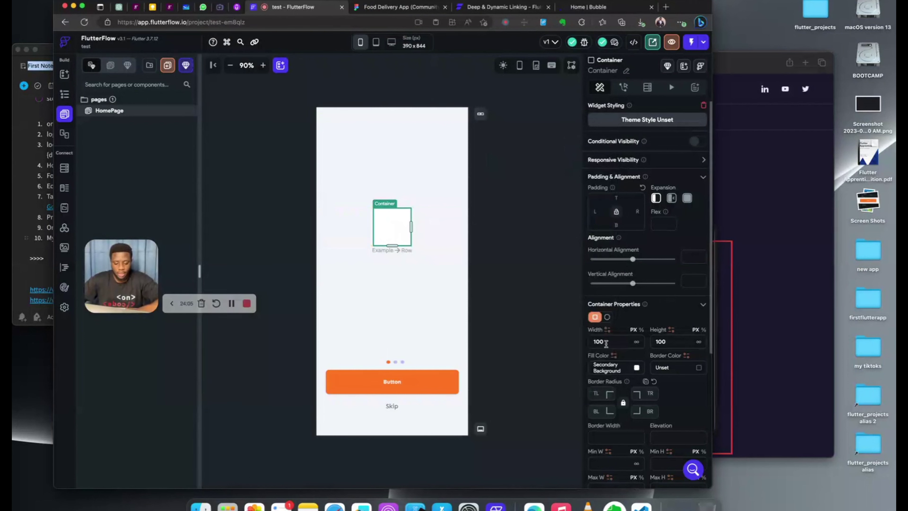
pyautogui.write('240')
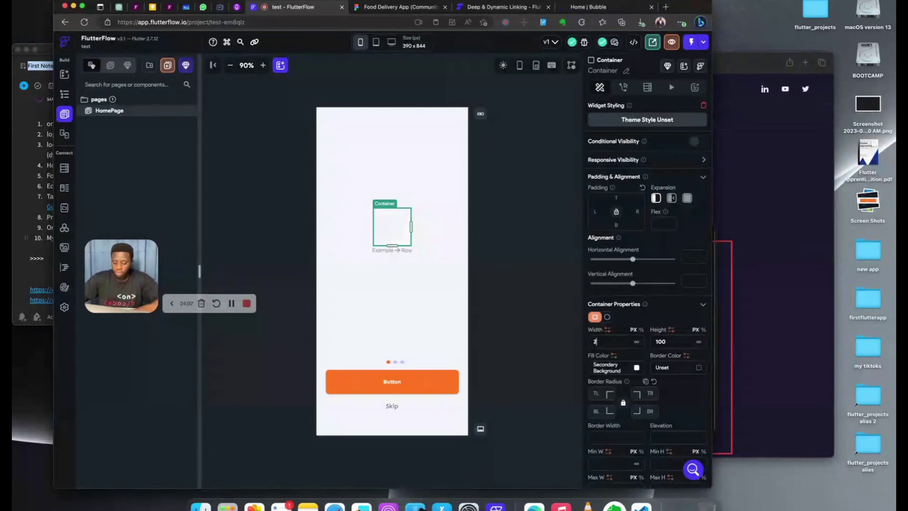
pyautogui.doubleClick(679, 341)
pyautogui.write('29')
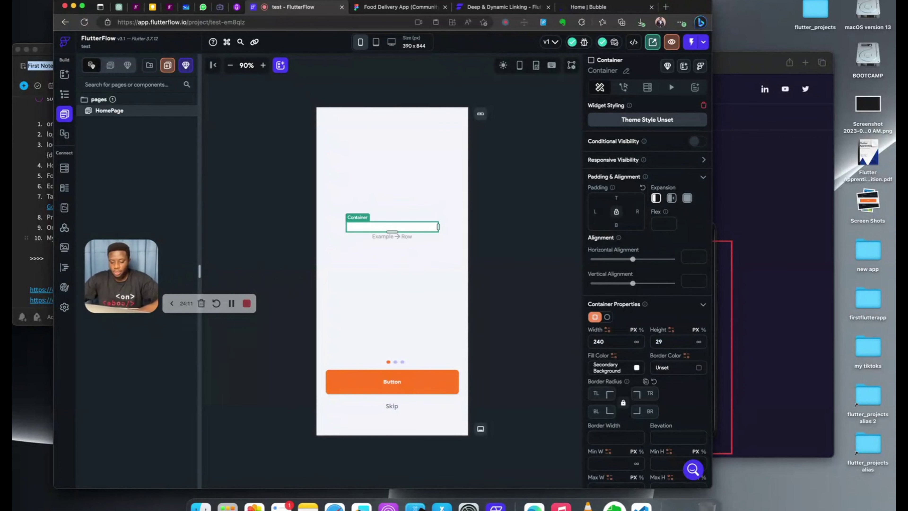
pyautogui.write('2')
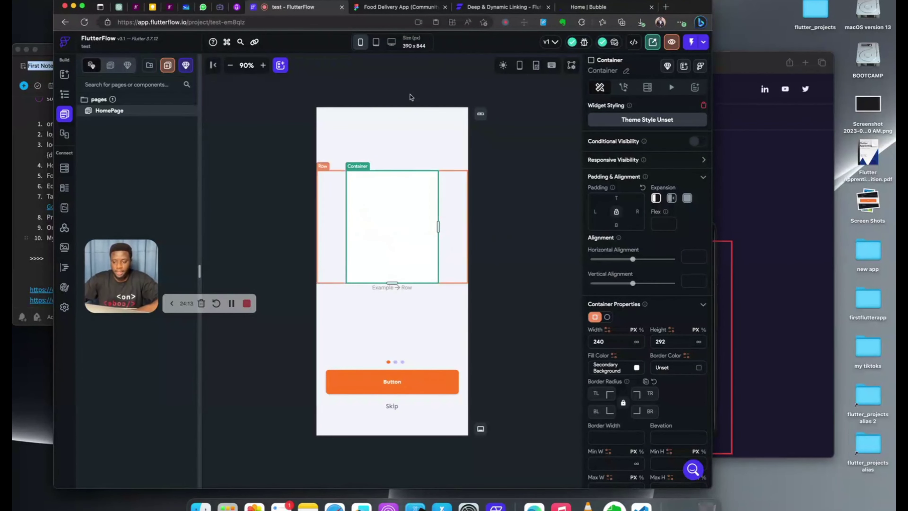
# Step: Check the Figma design again and set the container's border radius to 12 on all four corners
pyautogui.click(397, 7)
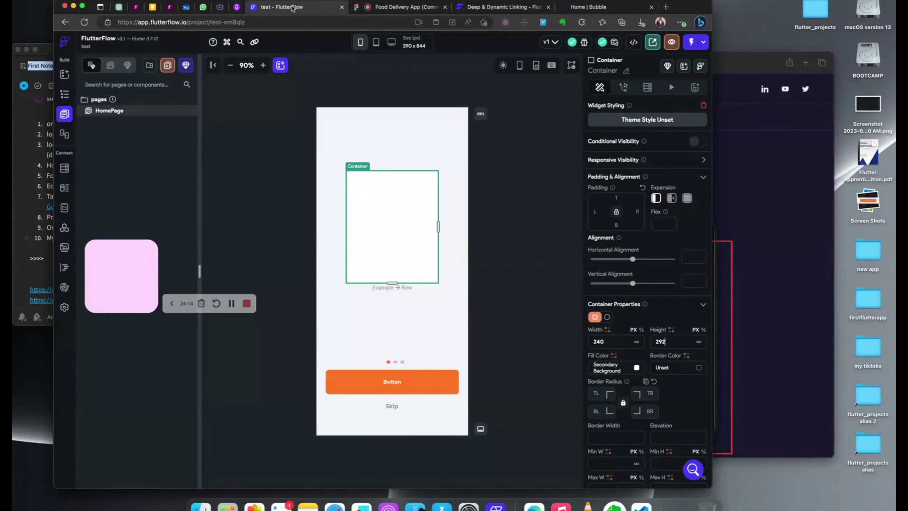
pyautogui.click(297, 7)
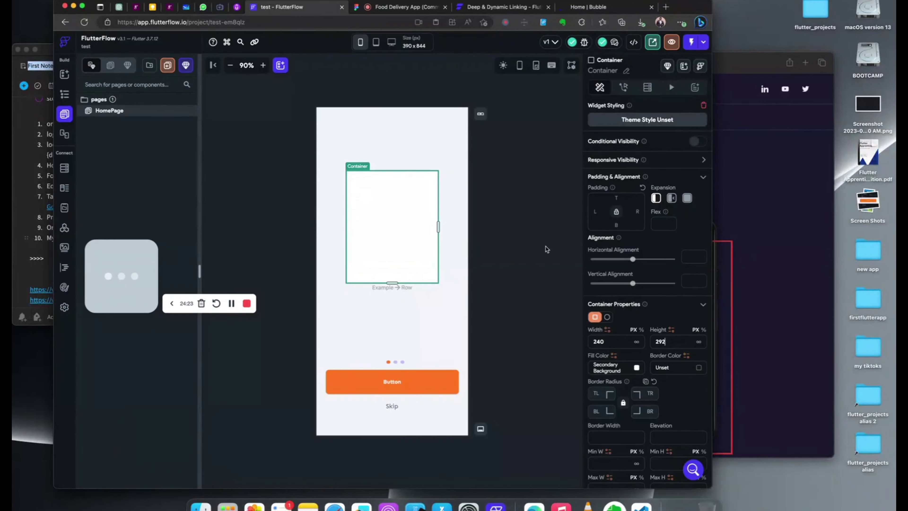
pyautogui.click(596, 393)
pyautogui.write('12')
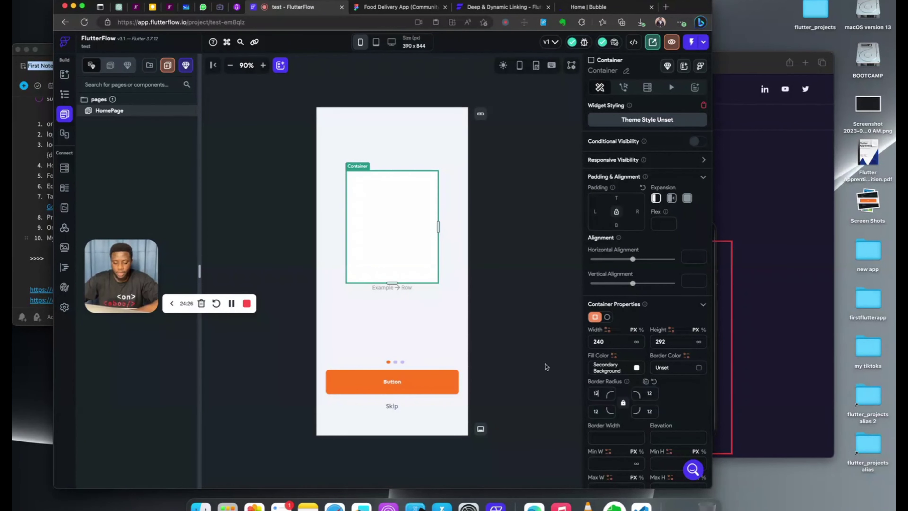
pyautogui.click(525, 201)
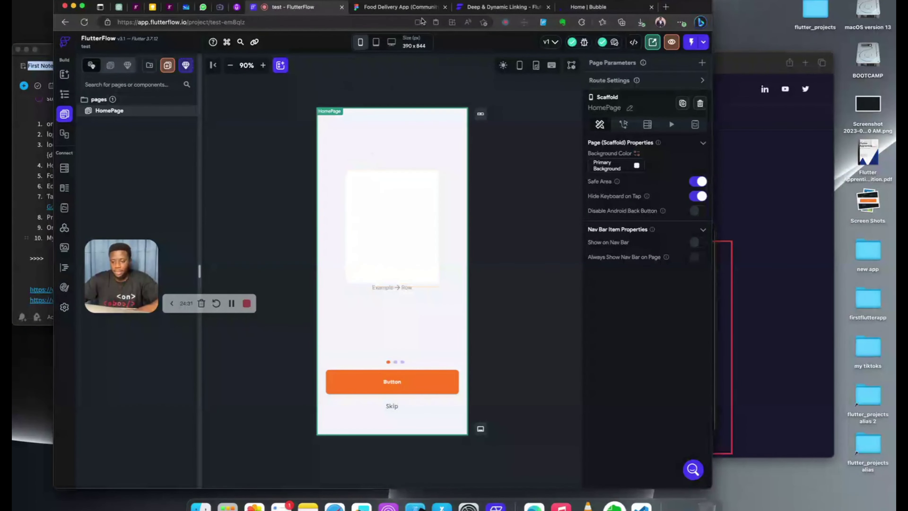
# Step: Copy the fill colour 98A8B8 from the Figma rectangle and apply it as the FlutterFlow container's fill colour
pyautogui.click(390, 8)
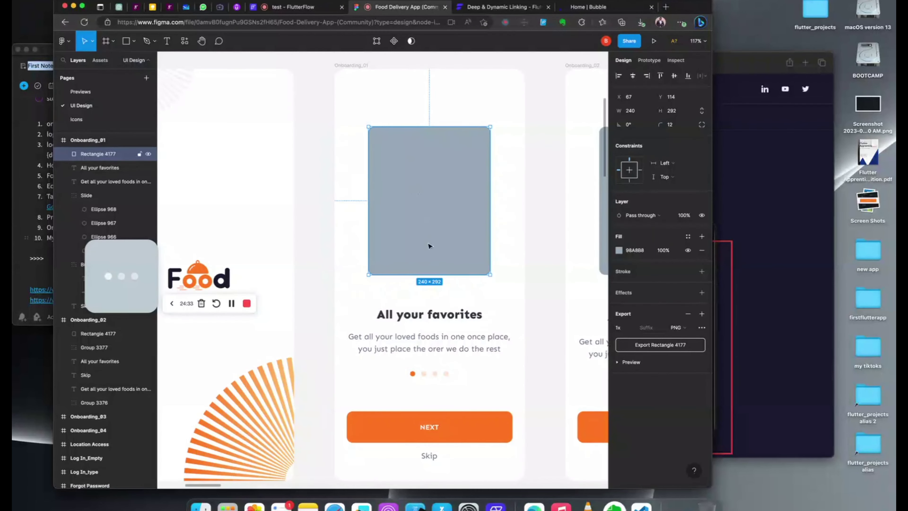
pyautogui.click(638, 251)
pyautogui.press('super+c')
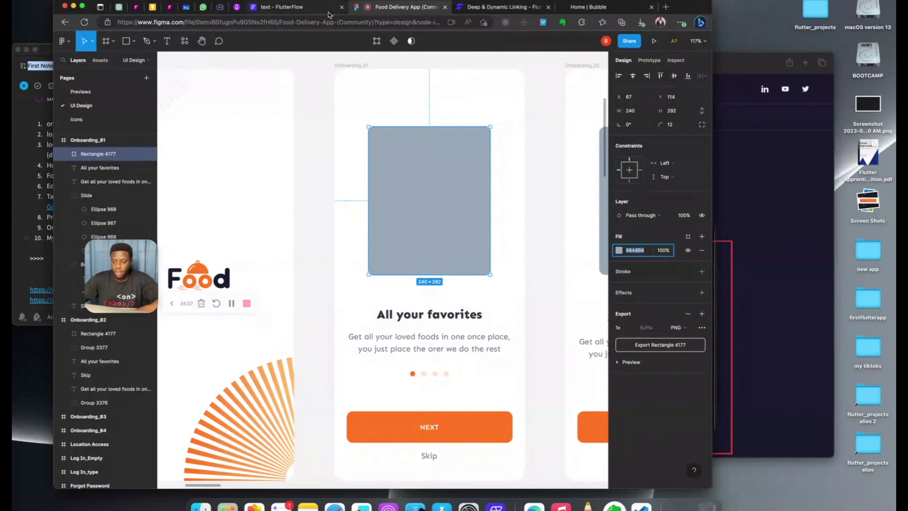
pyautogui.click(305, 7)
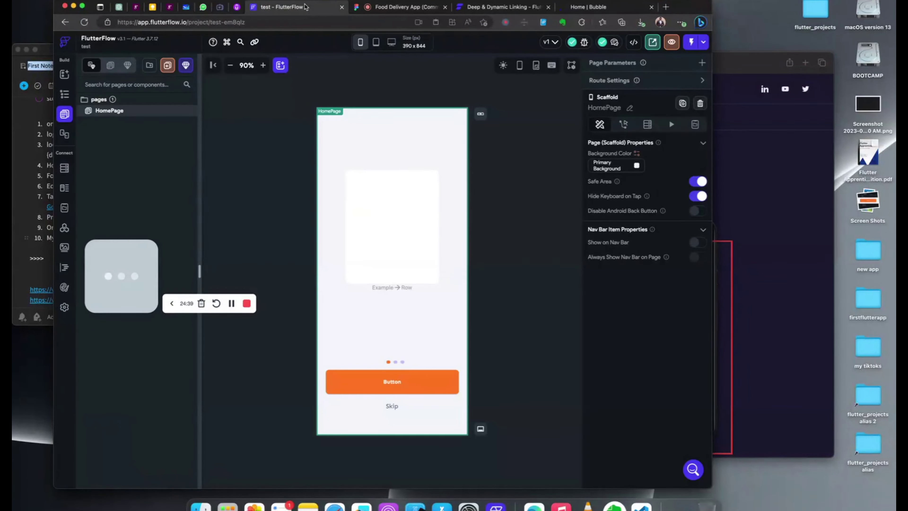
pyautogui.click(362, 239)
pyautogui.click(637, 367)
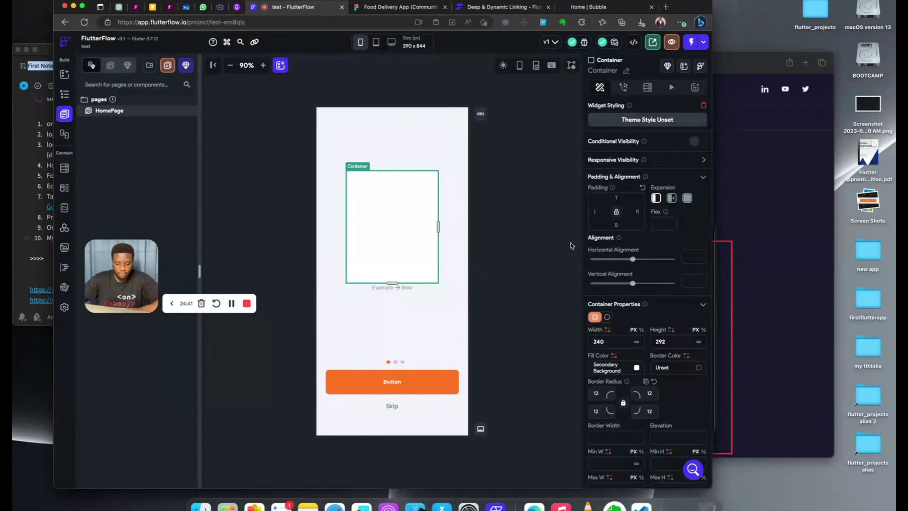
pyautogui.moveTo(421, 216); pyautogui.dragTo(366, 218)
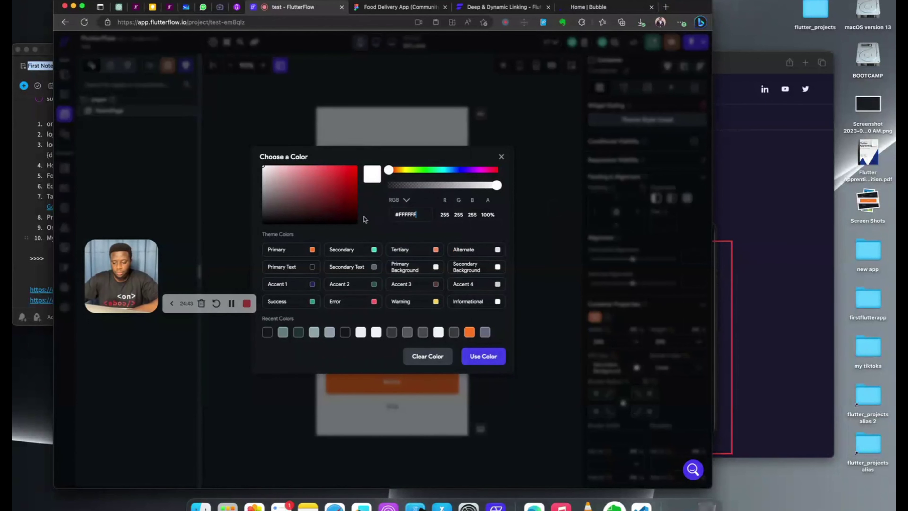
pyautogui.press('super+v')
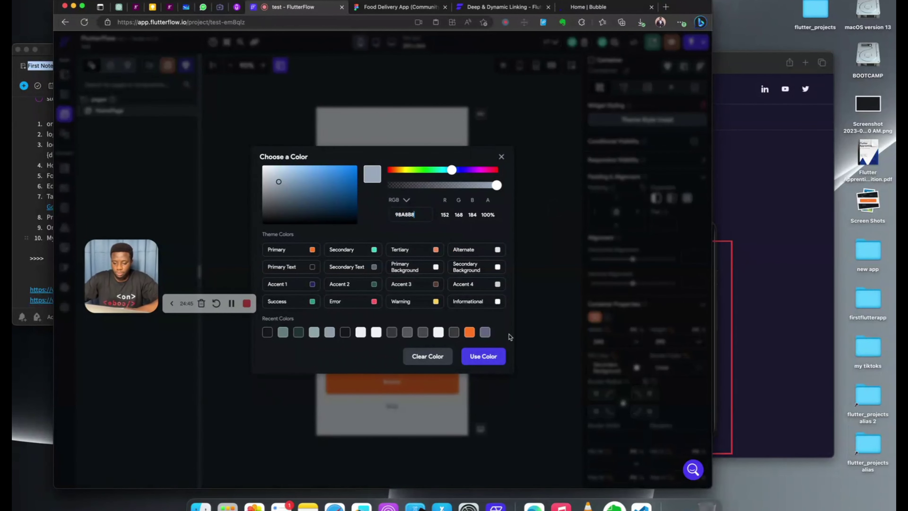
pyautogui.click(485, 357)
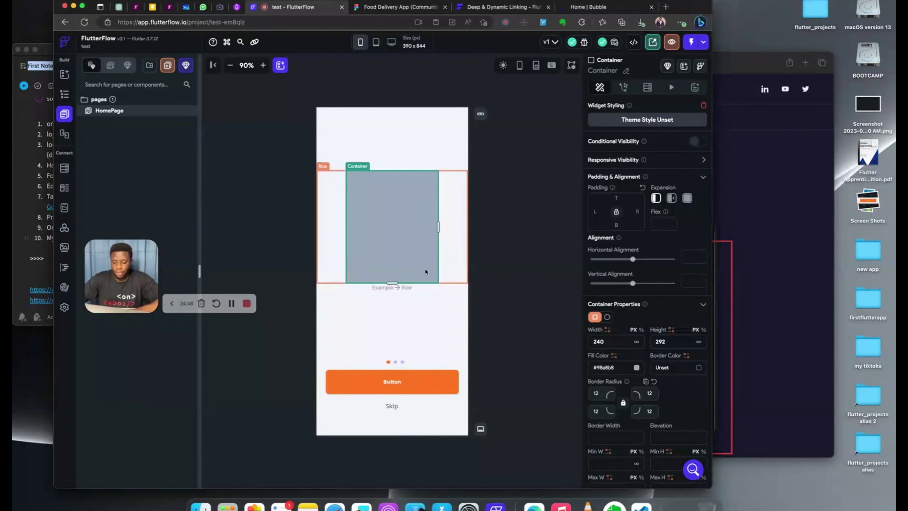
# Step: Check the heading's spacing in the Figma frame and set the top padding of the row below the container to 63
pyautogui.click(440, 287)
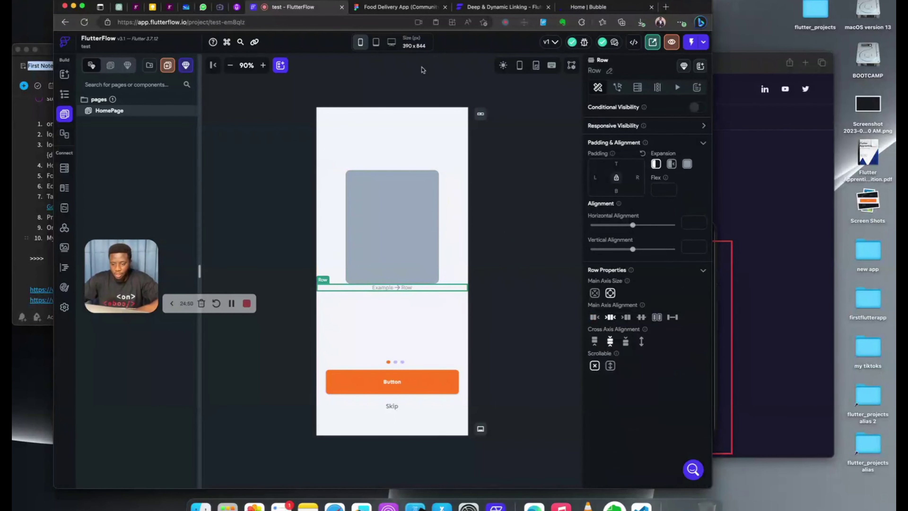
pyautogui.click(388, 5)
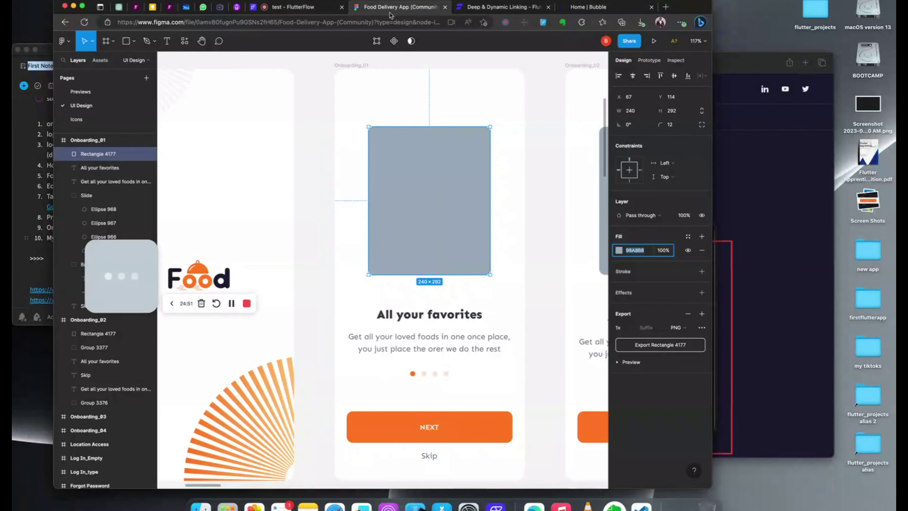
pyautogui.click(411, 318)
pyautogui.press('alt')
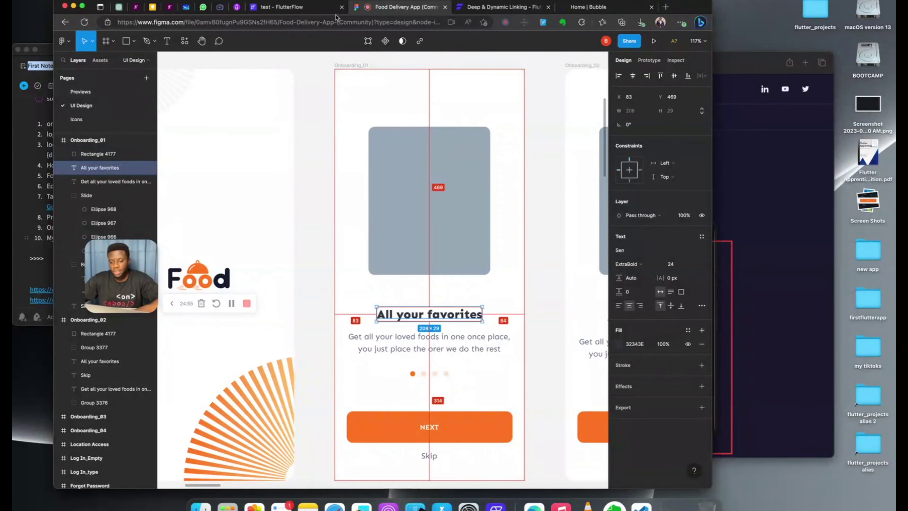
pyautogui.click(301, 8)
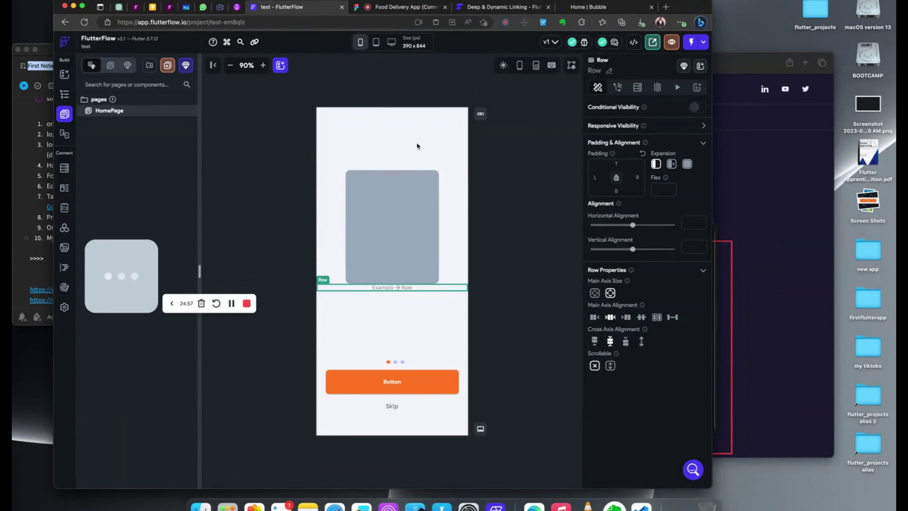
pyautogui.click(616, 164)
pyautogui.write('63')
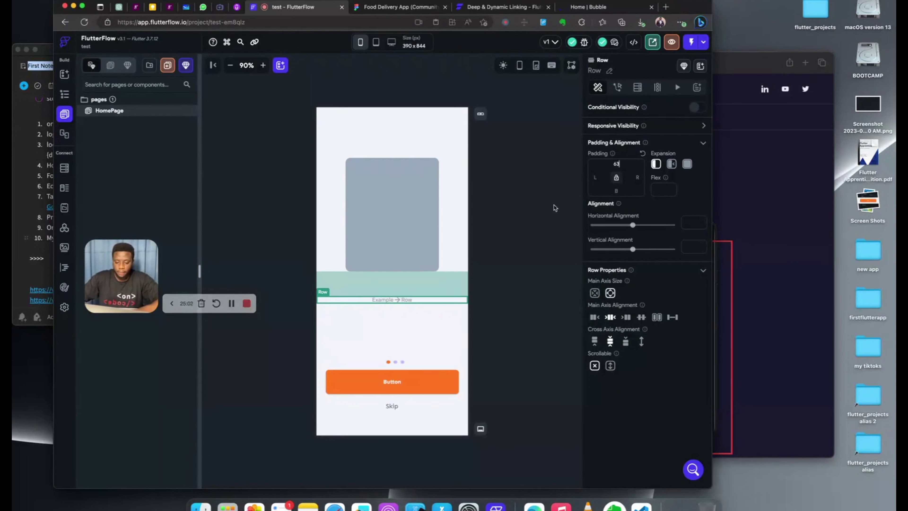
pyautogui.click(503, 290)
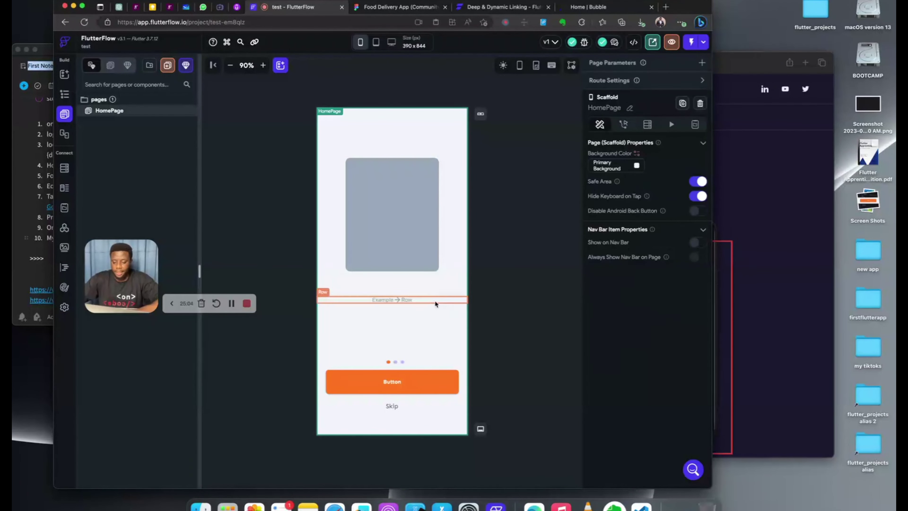
# Step: Add a Text widget to the empty row below the grey container
pyautogui.click(423, 302)
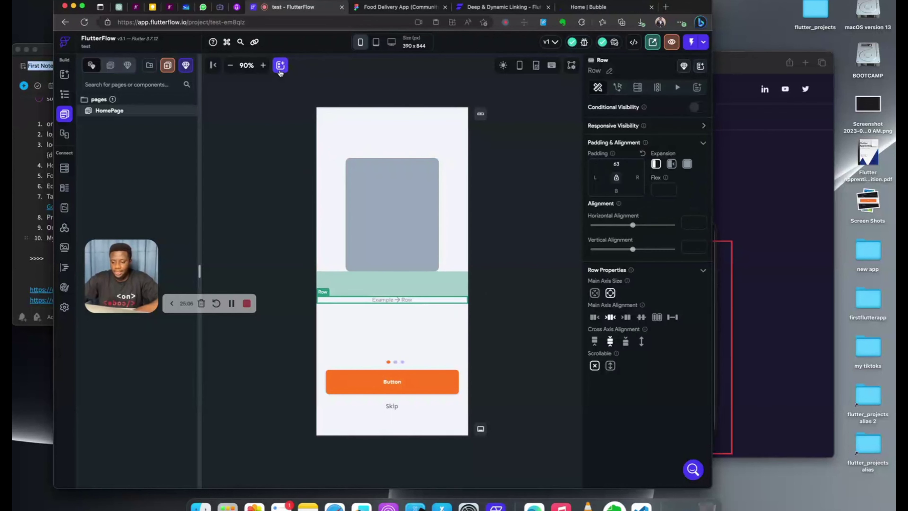
pyautogui.click(280, 65)
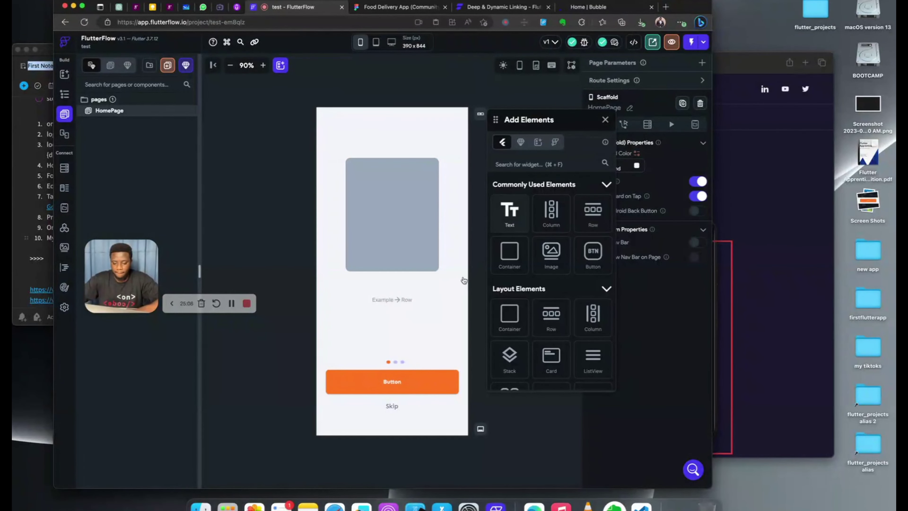
pyautogui.moveTo(514, 216); pyautogui.dragTo(409, 300)
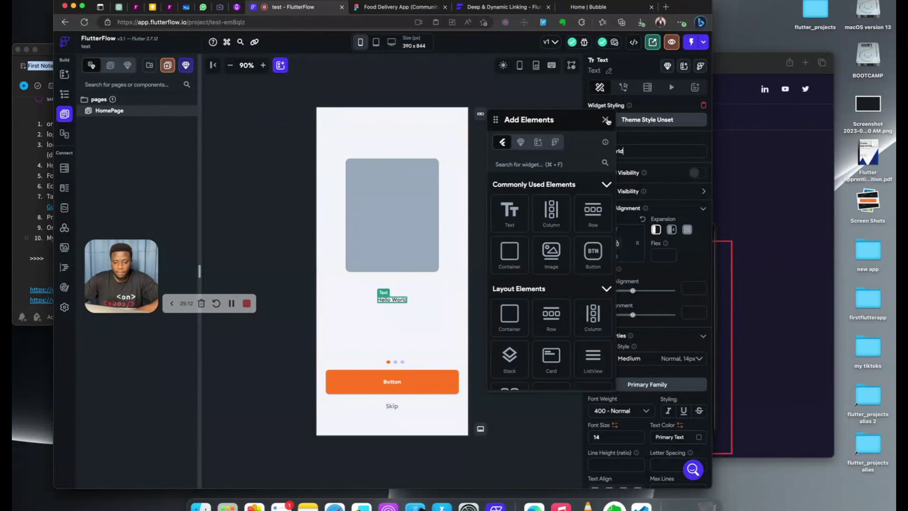
pyautogui.click(605, 120)
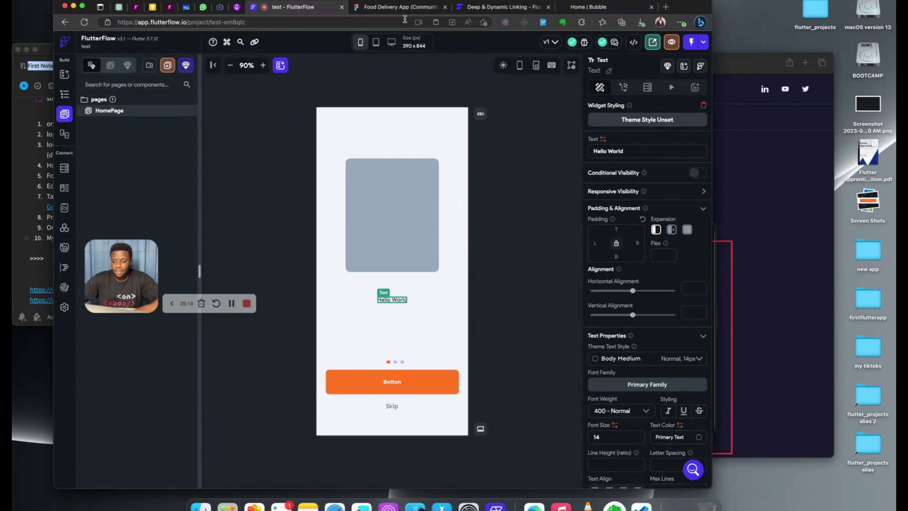
# Step: Match the new text to the Figma heading by setting its font size to 24 and font weight to 800 - Extra Bold
pyautogui.click(401, 8)
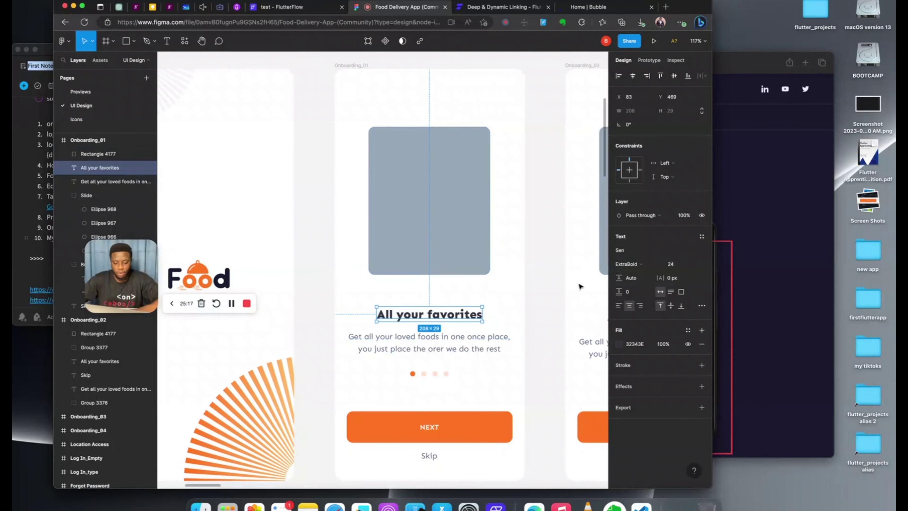
pyautogui.click(273, 8)
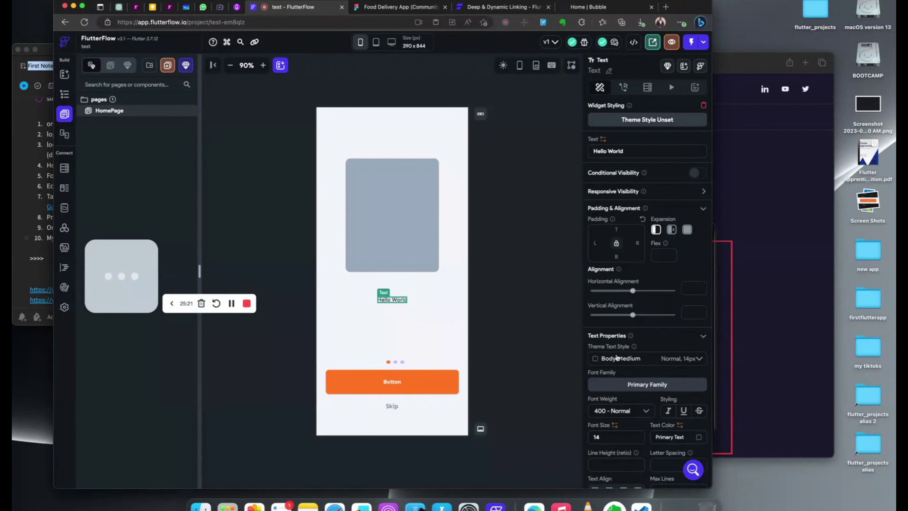
pyautogui.scroll(-3, 610, 356)
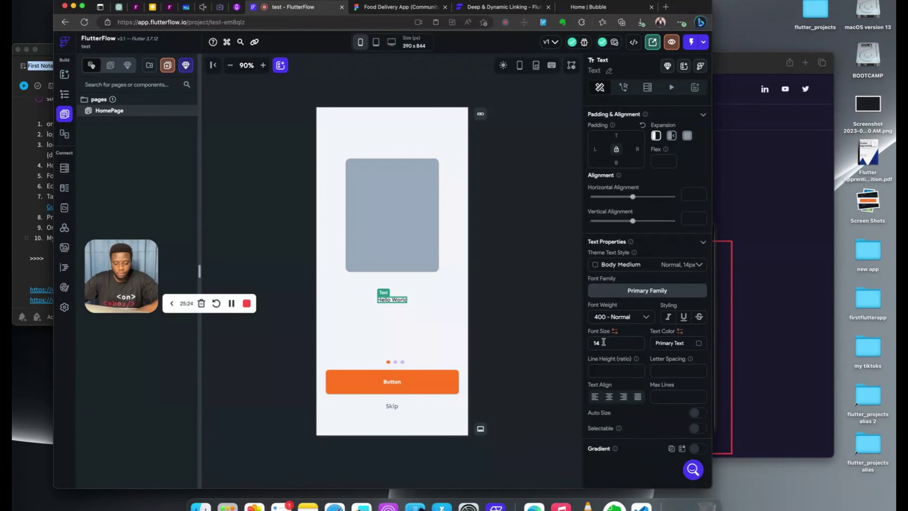
pyautogui.moveTo(605, 343); pyautogui.dragTo(579, 344)
pyautogui.write('24')
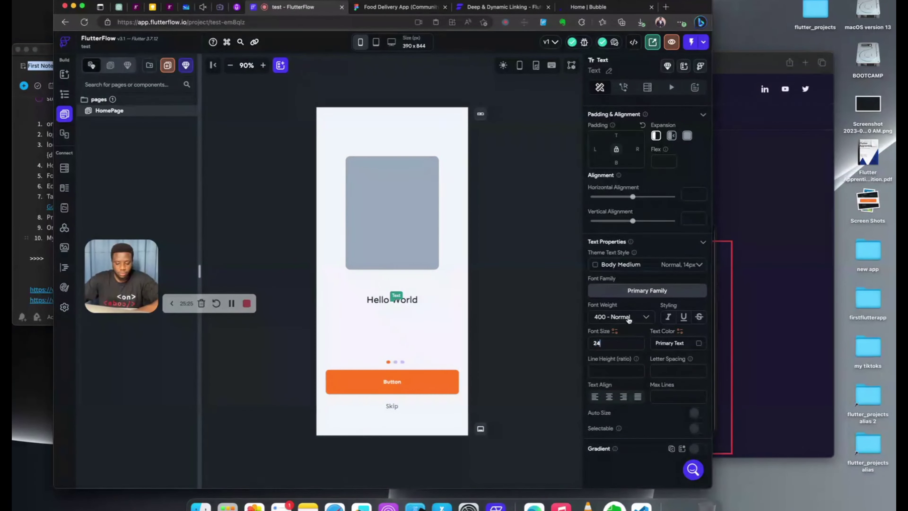
pyautogui.click(627, 317)
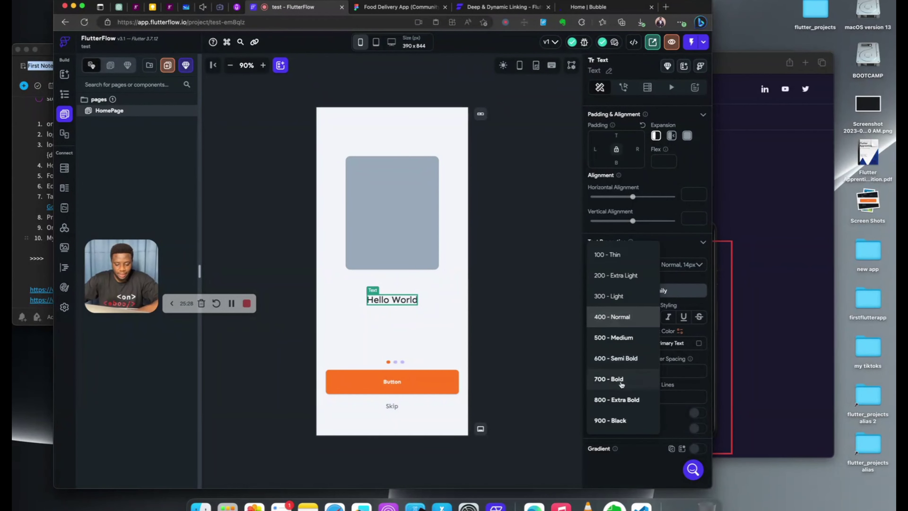
pyautogui.click(617, 399)
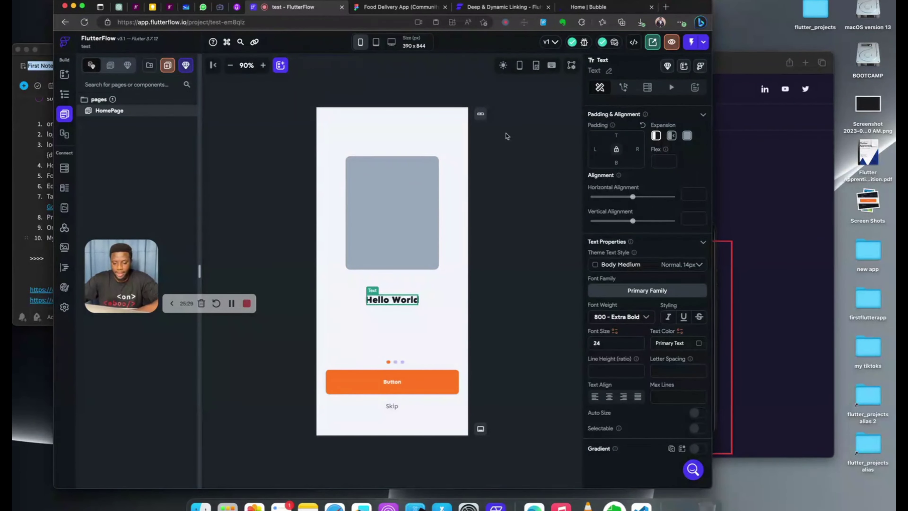
# Step: Copy the heading "All your favorites" from Figma's Onboarding_01 frame and use it as the FlutterFlow text widget's content
pyautogui.click(390, 8)
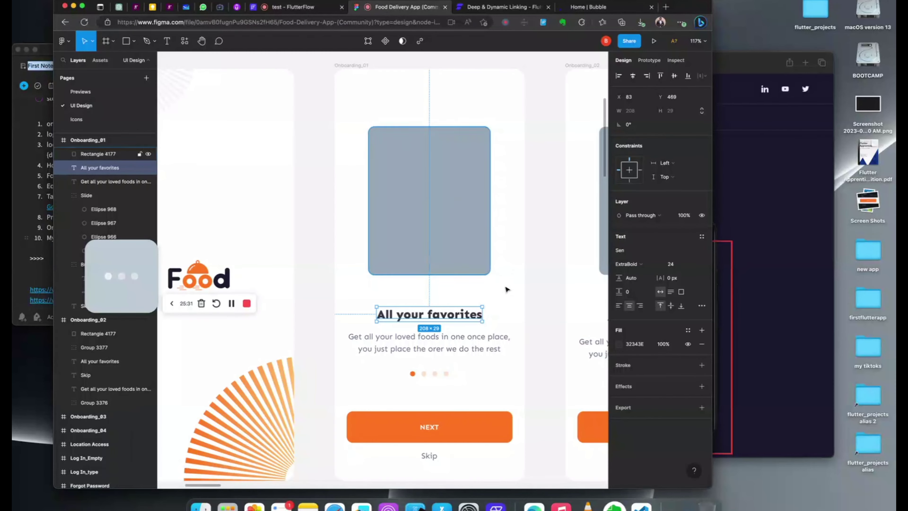
pyautogui.doubleClick(458, 314)
pyautogui.press('super+c')
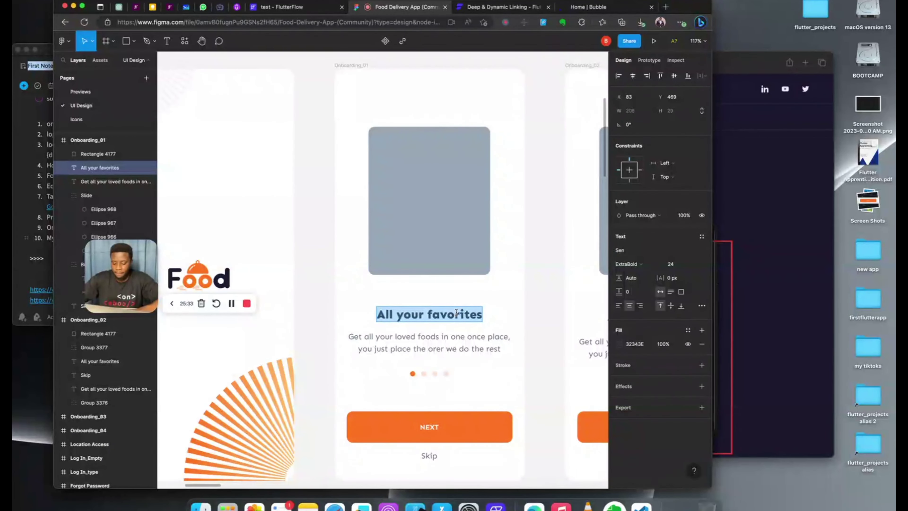
pyautogui.click(283, 7)
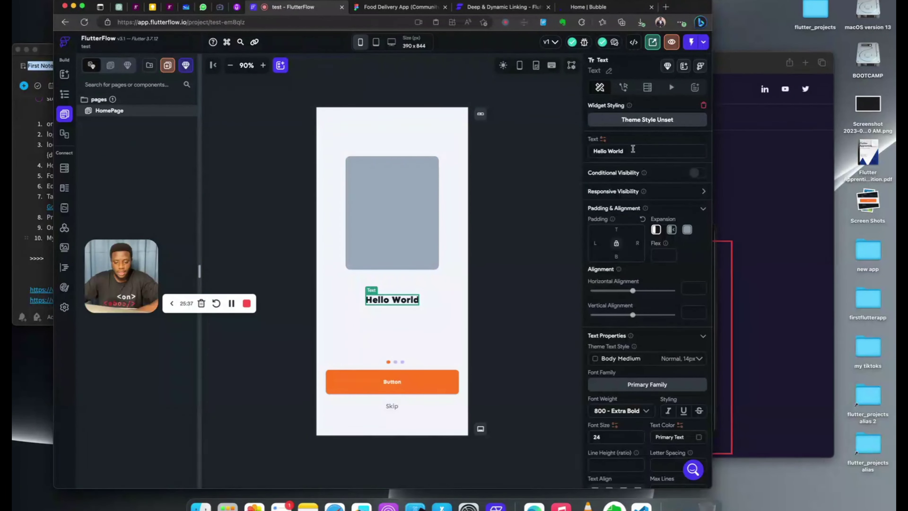
pyautogui.press('super+a')
pyautogui.press('super+v')
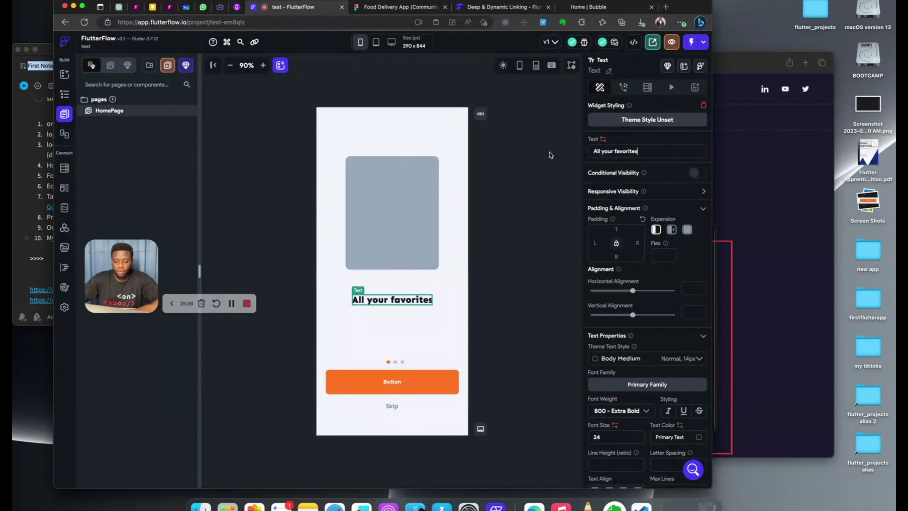
pyautogui.click(521, 226)
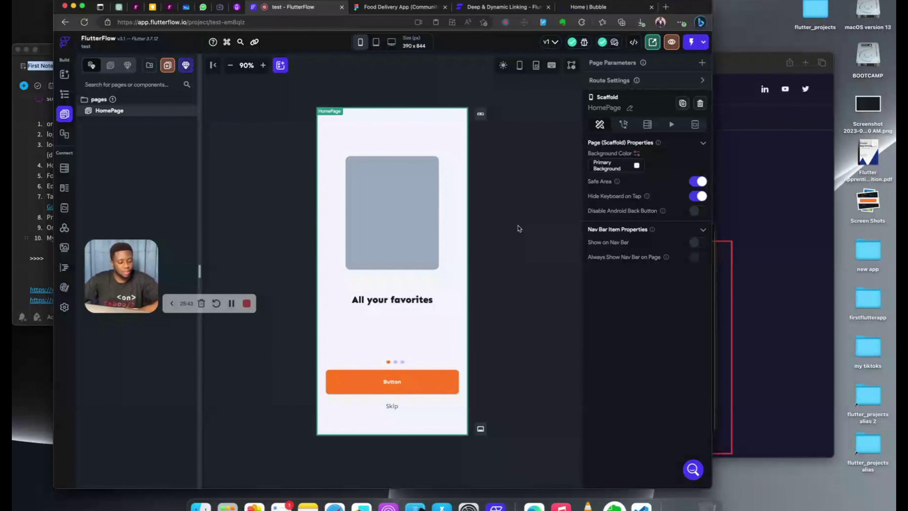
# Step: Duplicate the row holding the "All your favorites" heading and select the lower copy
pyautogui.click(446, 302)
pyautogui.press('super+d')
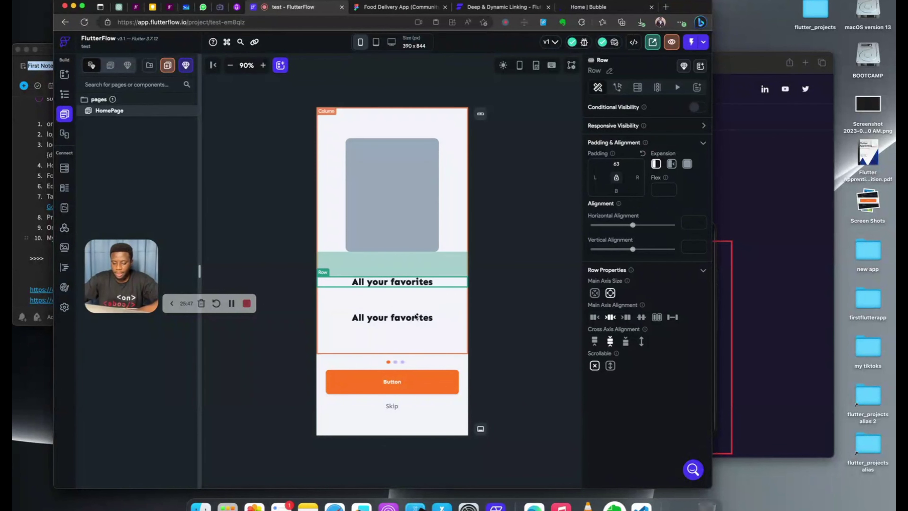
pyautogui.click(443, 320)
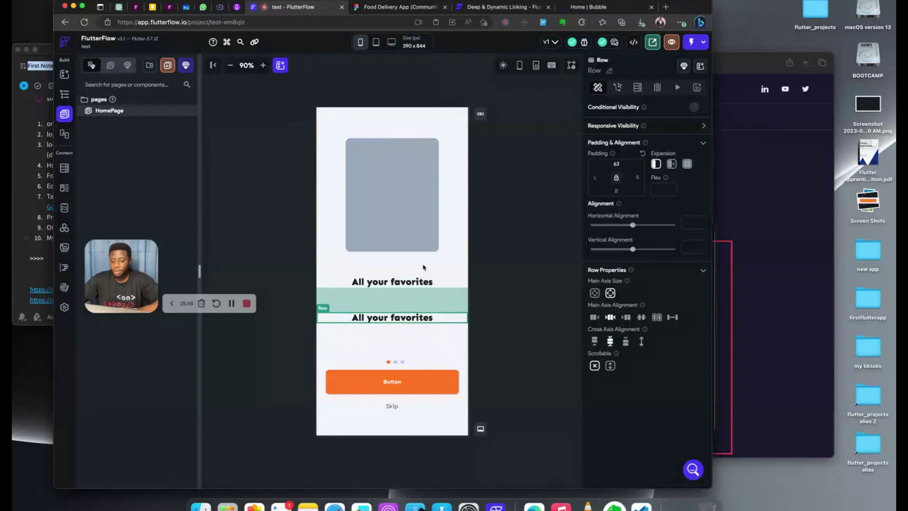
# Step: Check the gap between heading and description in Figma, set the duplicated row's top padding to 18, and select its text
pyautogui.click(397, 8)
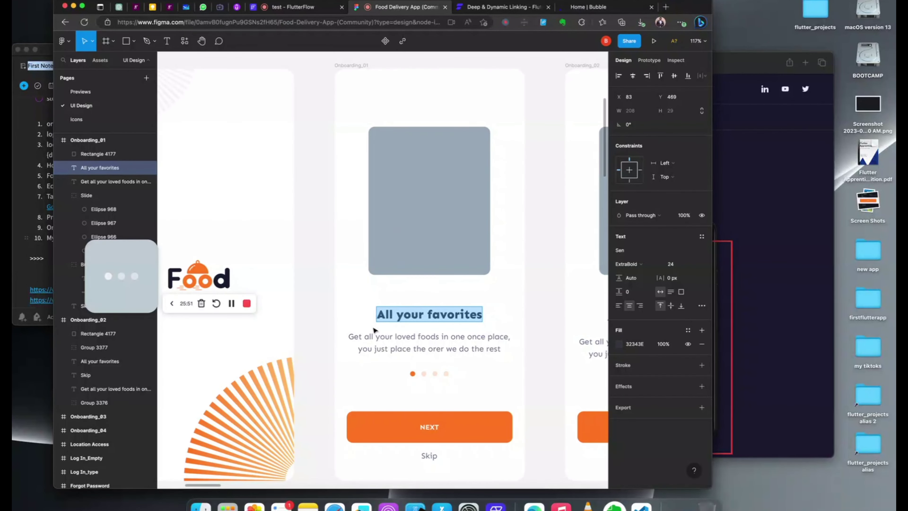
pyautogui.click(366, 340)
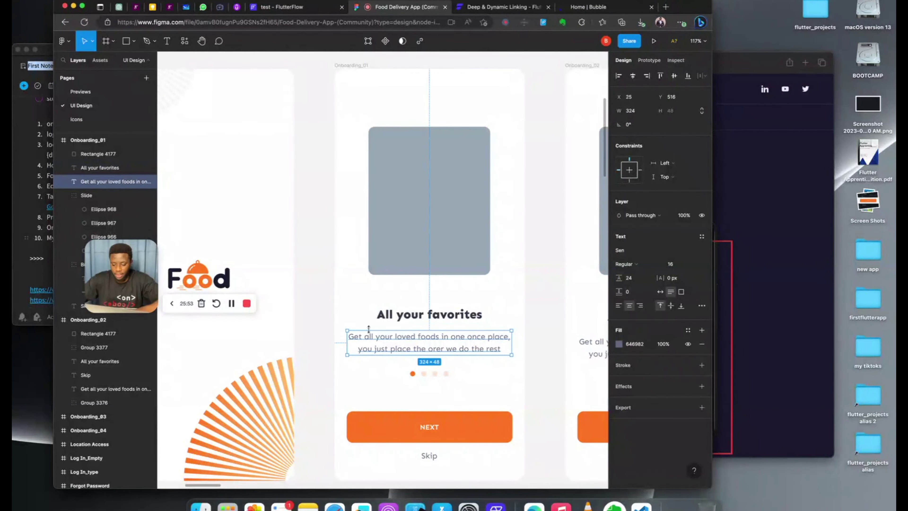
pyautogui.press('alt')
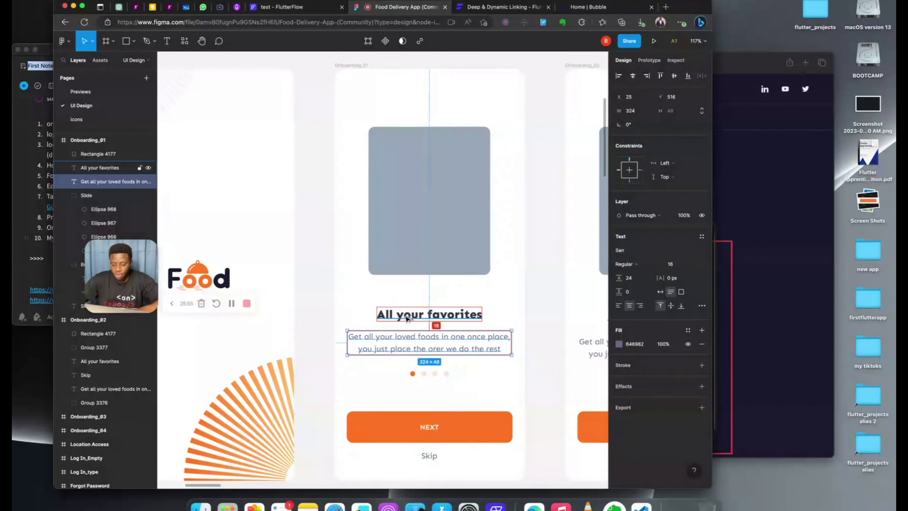
pyautogui.click(298, 11)
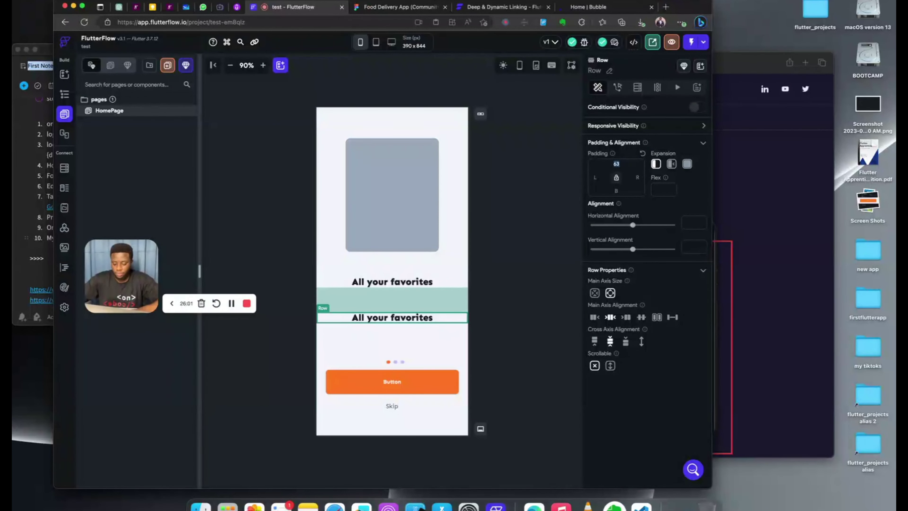
pyautogui.write('18')
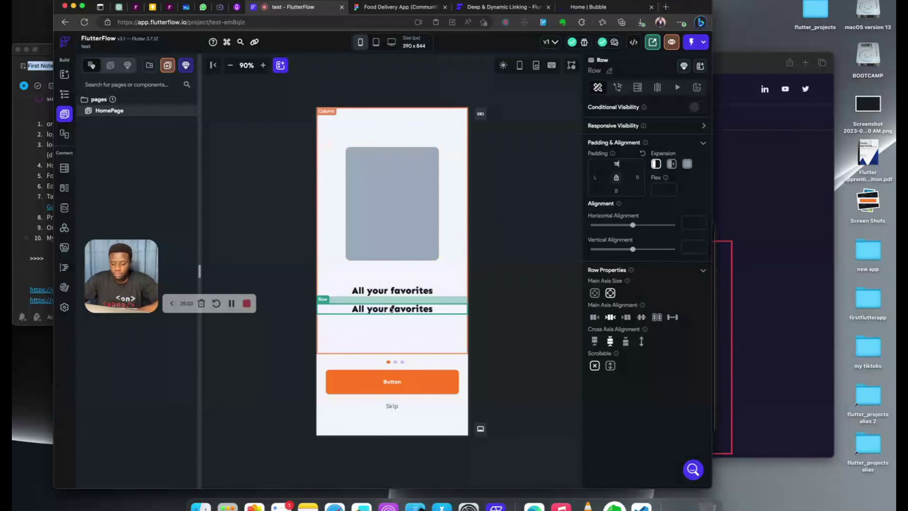
pyautogui.click(391, 309)
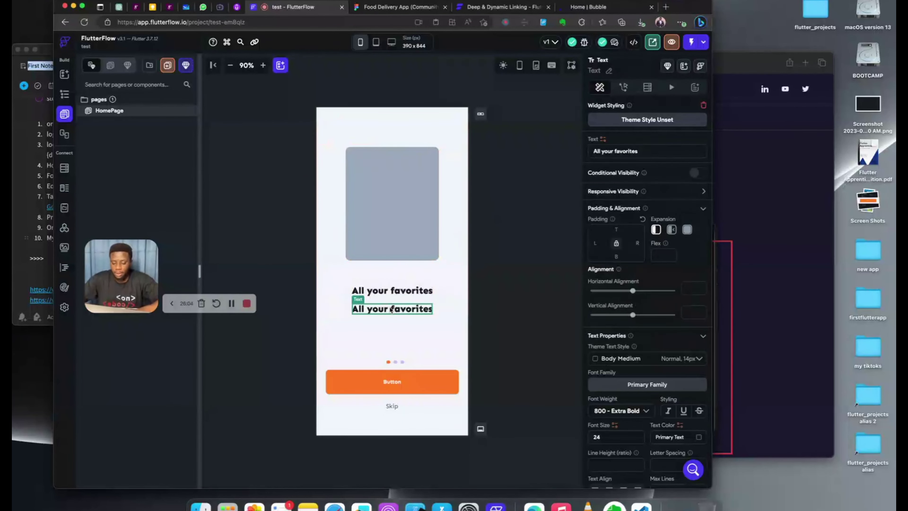
# Step: Try to take the whole two-line description below the heading from Figma's Onboarding_01 frame
pyautogui.click(377, 8)
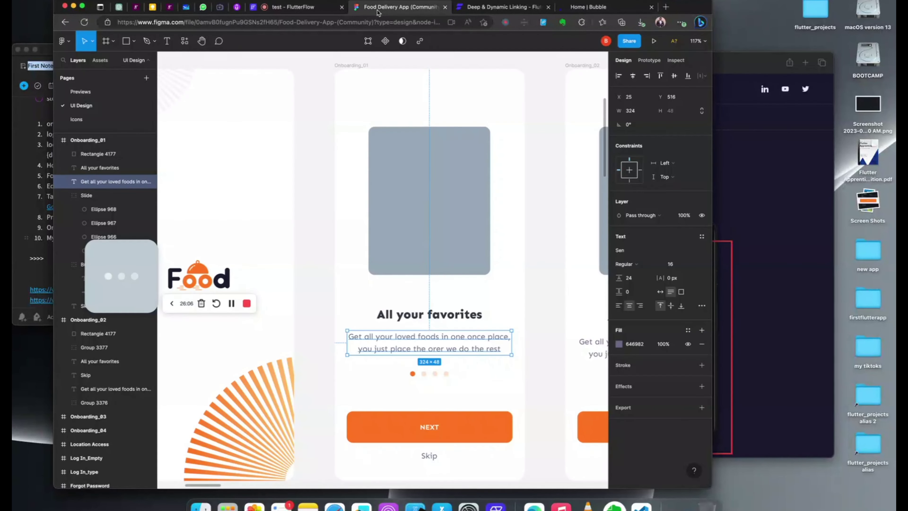
pyautogui.doubleClick(381, 344)
pyautogui.tripleClick(380, 341)
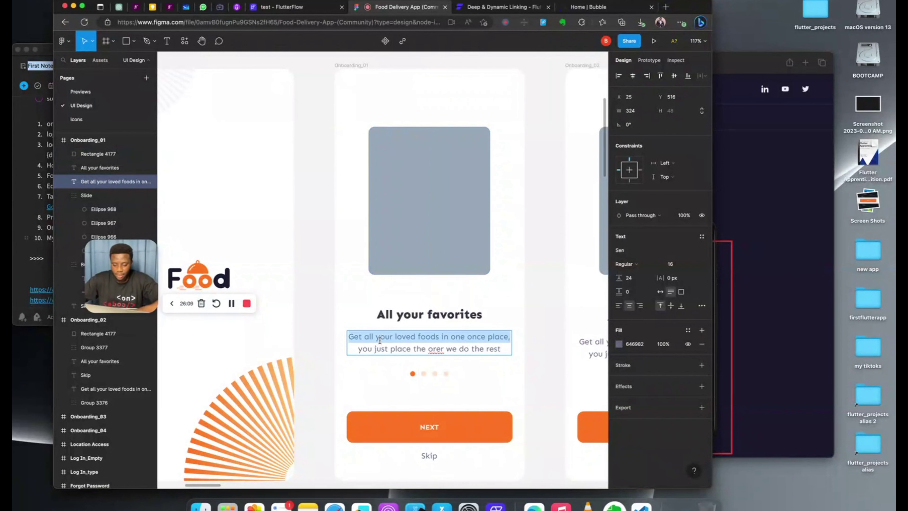
pyautogui.doubleClick(380, 341)
pyautogui.click(489, 348)
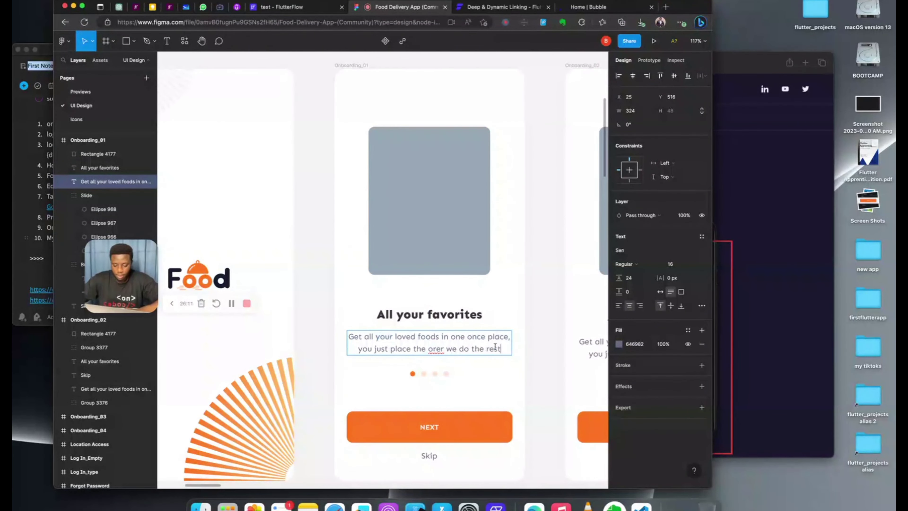
pyautogui.moveTo(495, 346); pyautogui.dragTo(342, 328)
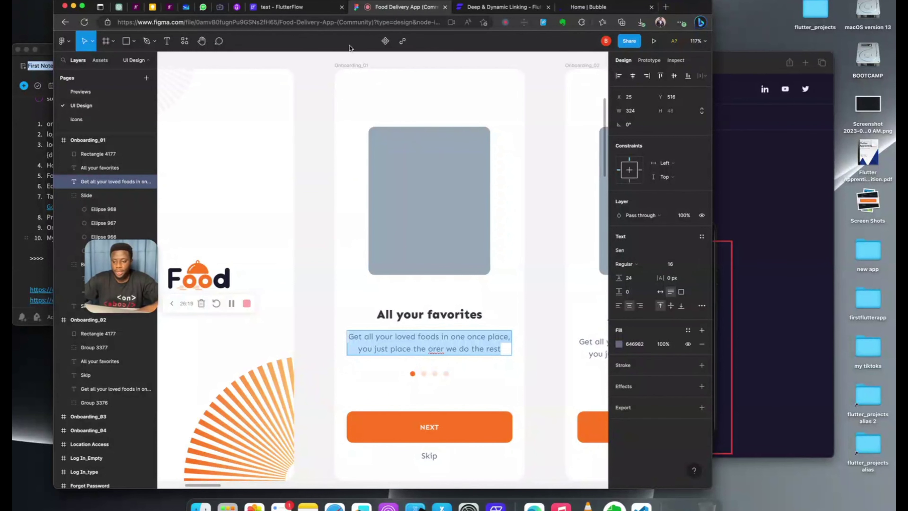
# Step: Style the lower FlutterFlow text like the Figma description with font size 16 and font weight 400 - Normal
pyautogui.click(285, 7)
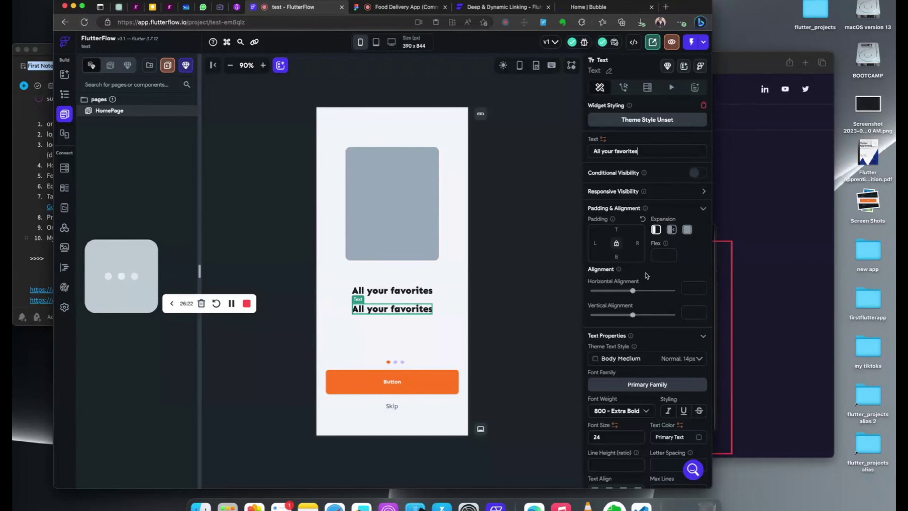
pyautogui.scroll(-3, 658, 403)
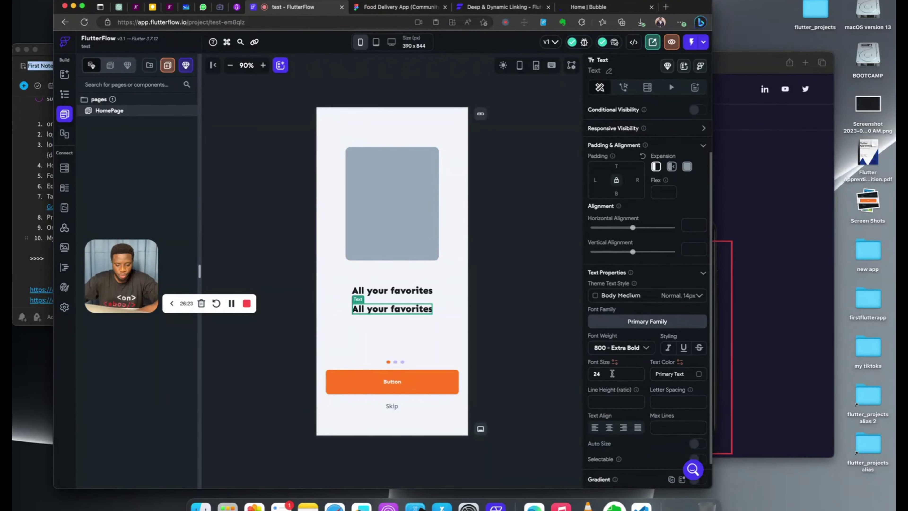
pyautogui.moveTo(612, 373); pyautogui.dragTo(573, 376)
pyautogui.write('16')
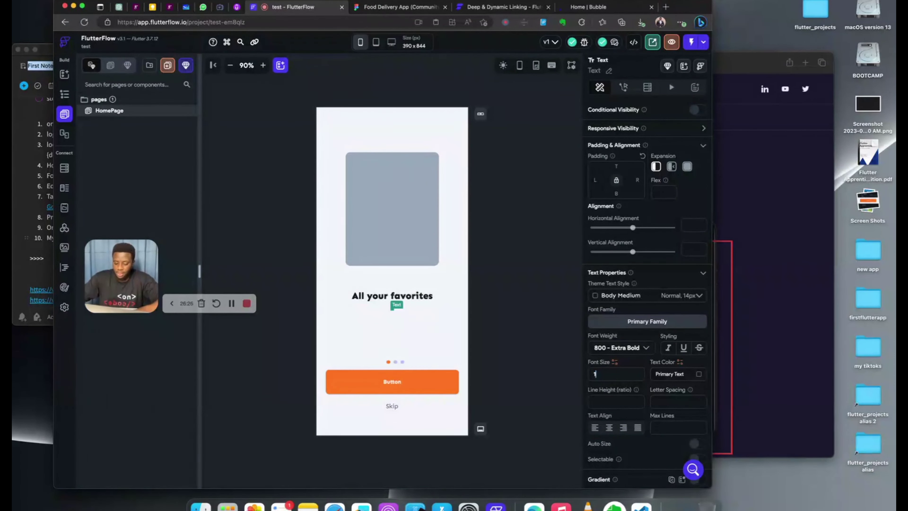
pyautogui.click(640, 347)
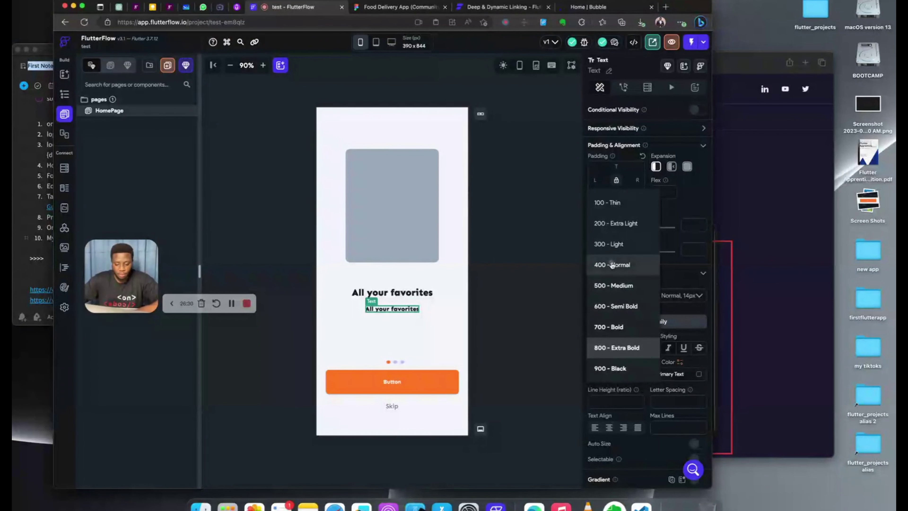
pyautogui.click(612, 264)
# Step: Try to replace the lower text's content with the clipboard contents
pyautogui.scroll(2, 611, 265)
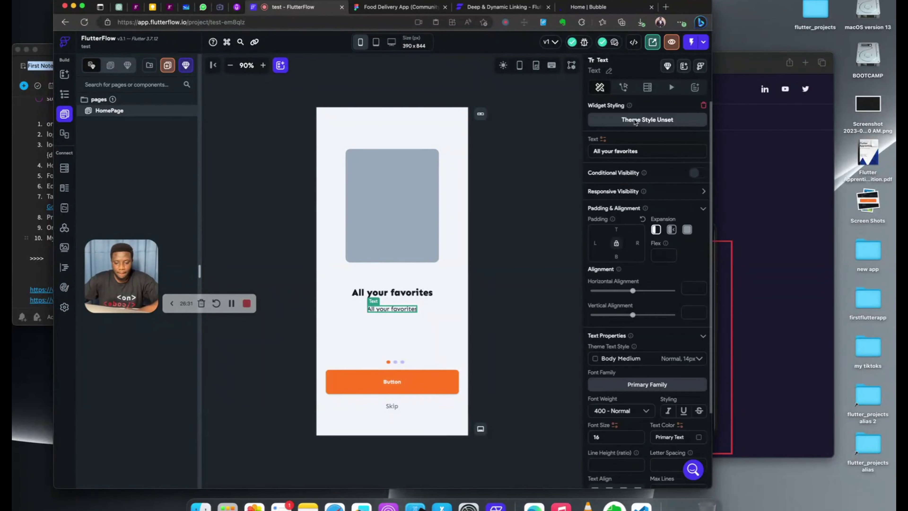
pyautogui.moveTo(641, 153); pyautogui.dragTo(517, 153)
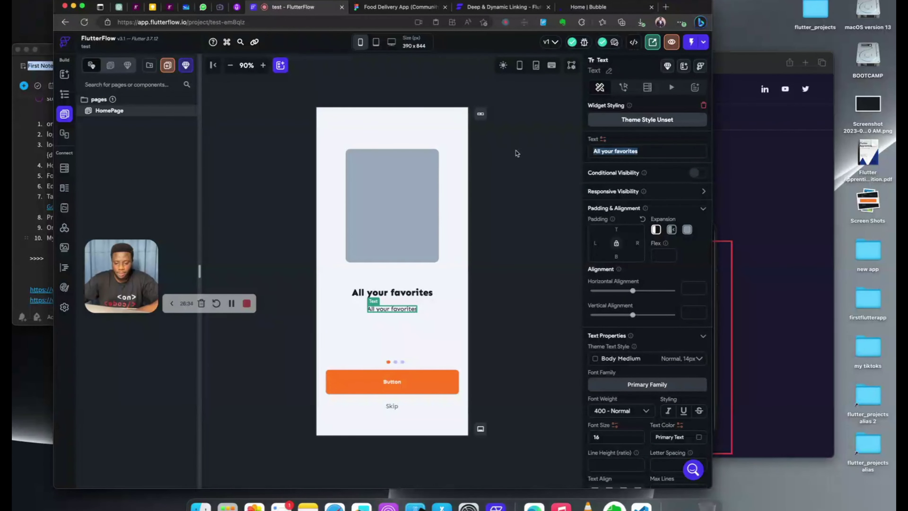
pyautogui.write('CgxSb3dfb2xxdXFpdnoSPgoNVGV4dF9vdmFoc3VyYRgCIikSJAoSQWxsIHlvdXIgZmF2b3JpdGVzEQAAAAAAADhAKAhABqgBAPoDAGIAGAMiEhoCEAFaCREAAAAAAAAIBPQPoDAA==')
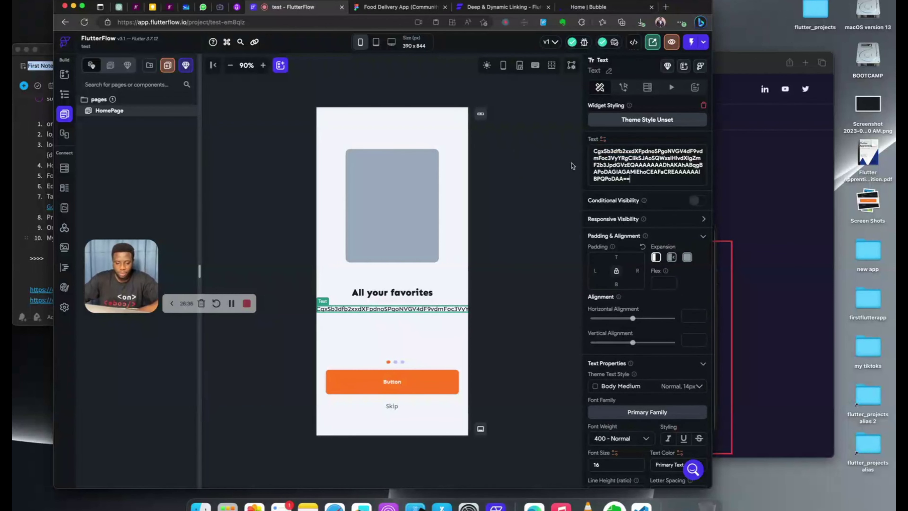
# Step: Copy "Get all your loved foods in one once place, you just place the orer we do the rest" from Figma into the lower text
pyautogui.click(386, 11)
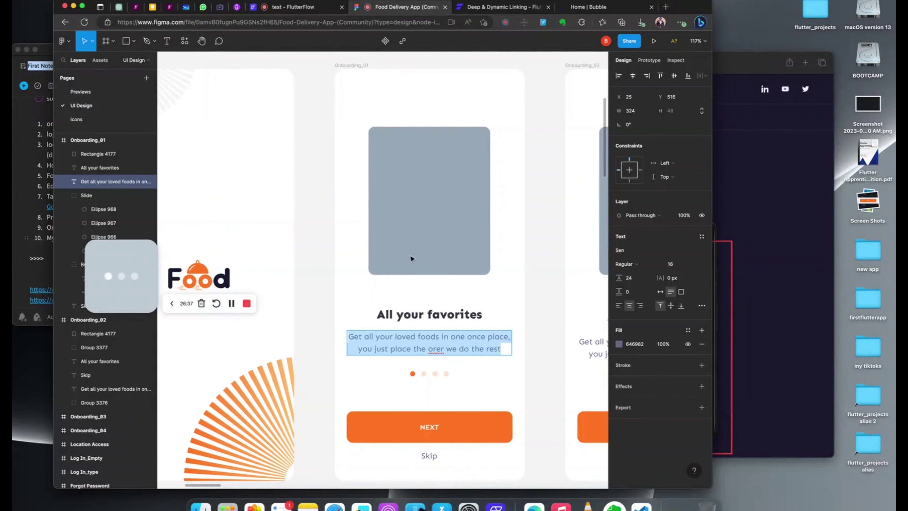
pyautogui.tripleClick(391, 351)
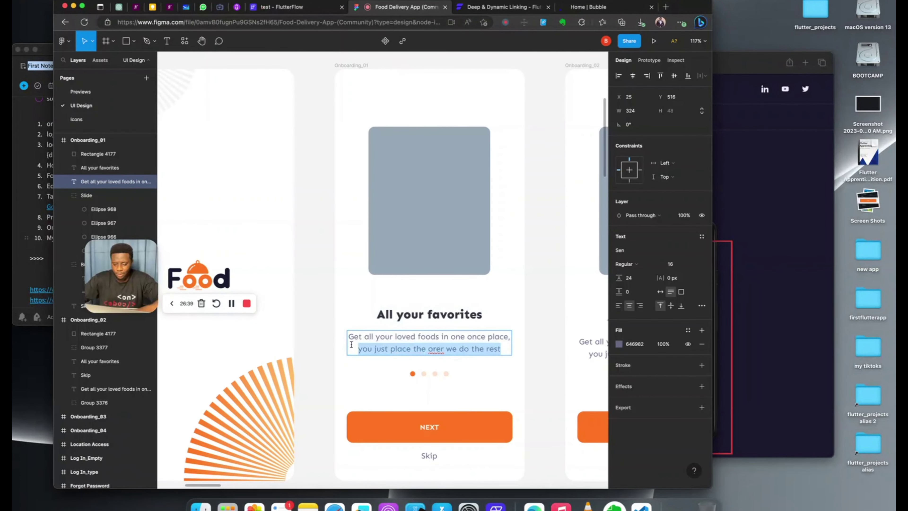
pyautogui.moveTo(348, 340); pyautogui.dragTo(488, 344)
pyautogui.press('super+c')
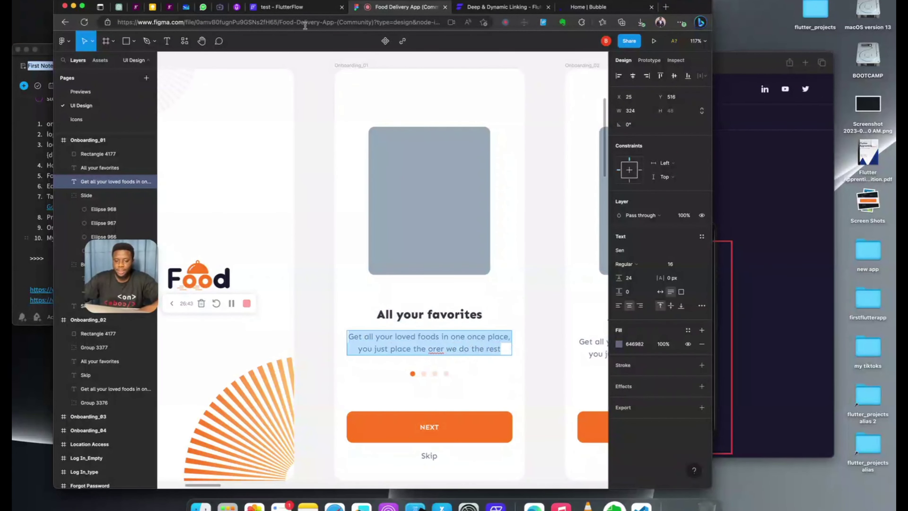
pyautogui.click(279, 7)
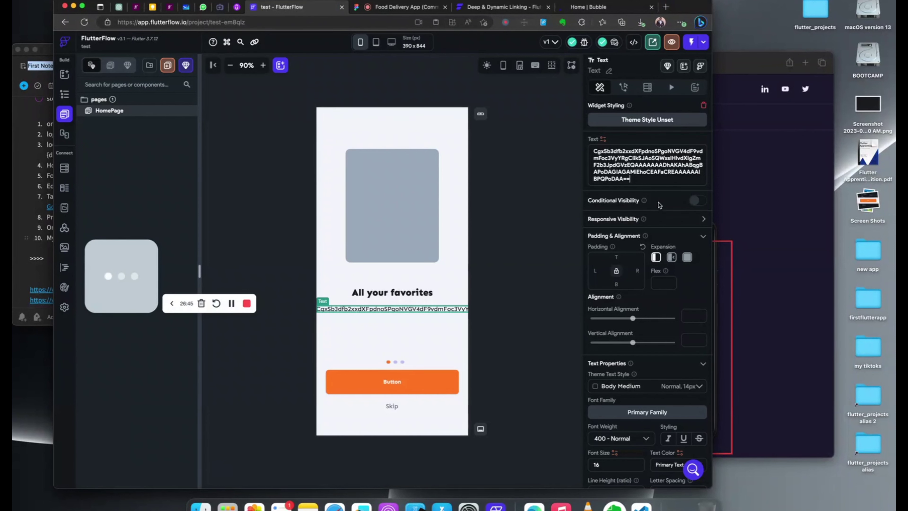
pyautogui.press('super+a')
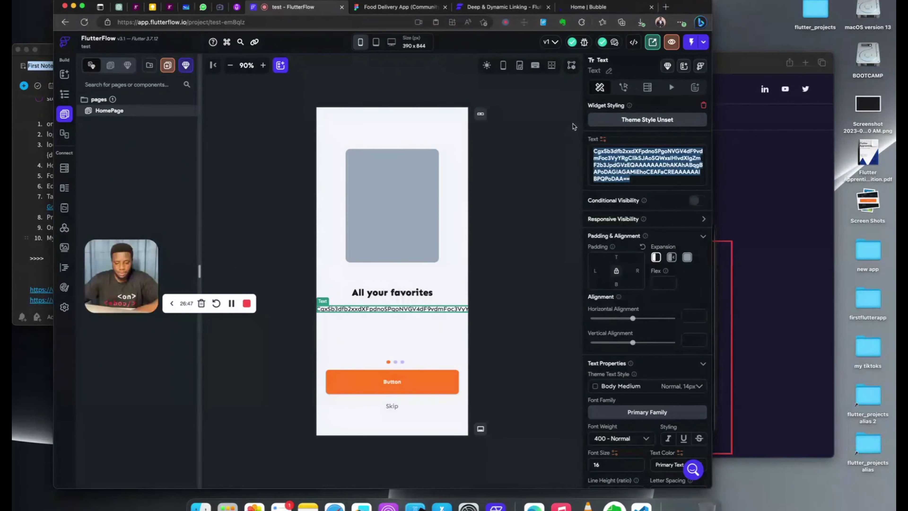
pyautogui.press('BackSpace')
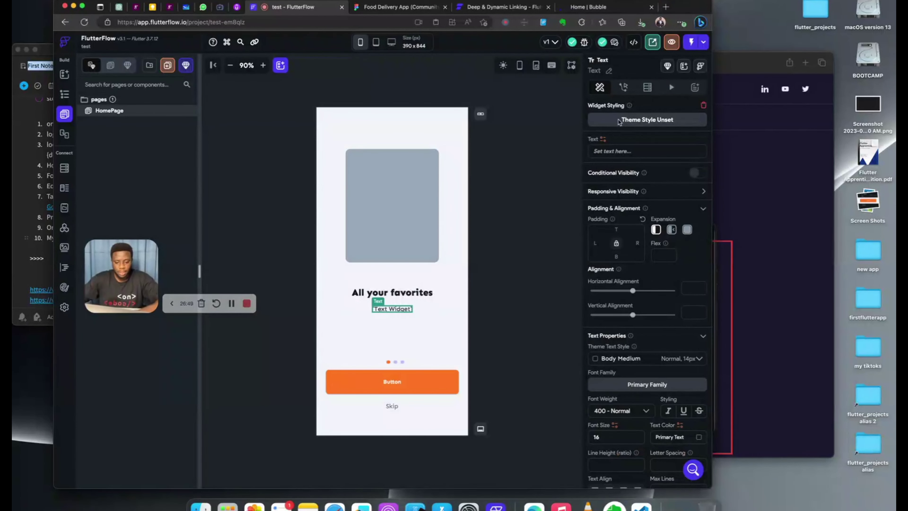
pyautogui.press('super+v')
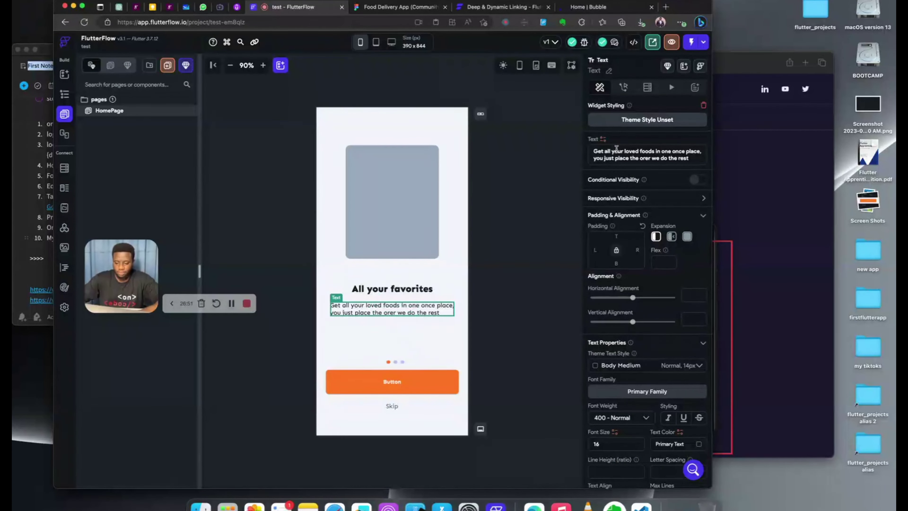
# Step: Centre-align the description text below the heading and deselect it
pyautogui.scroll(-5, 611, 386)
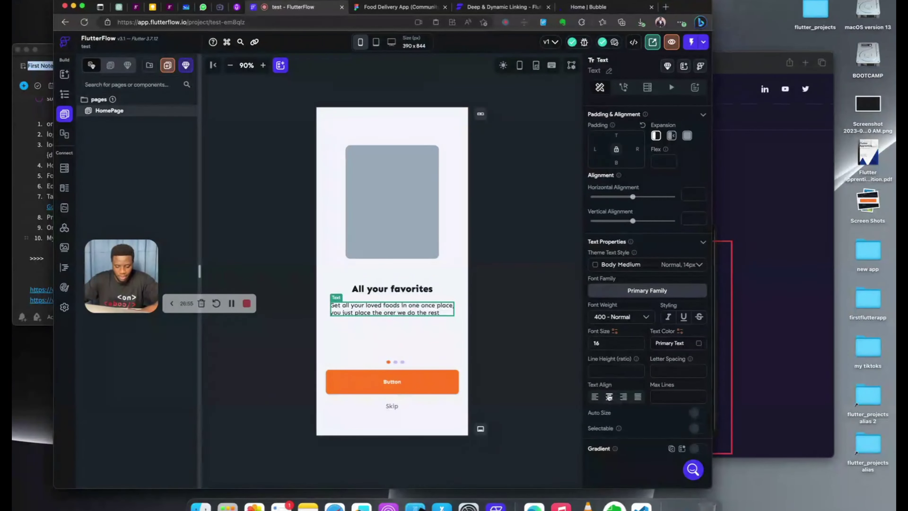
pyautogui.click(609, 396)
pyautogui.click(530, 268)
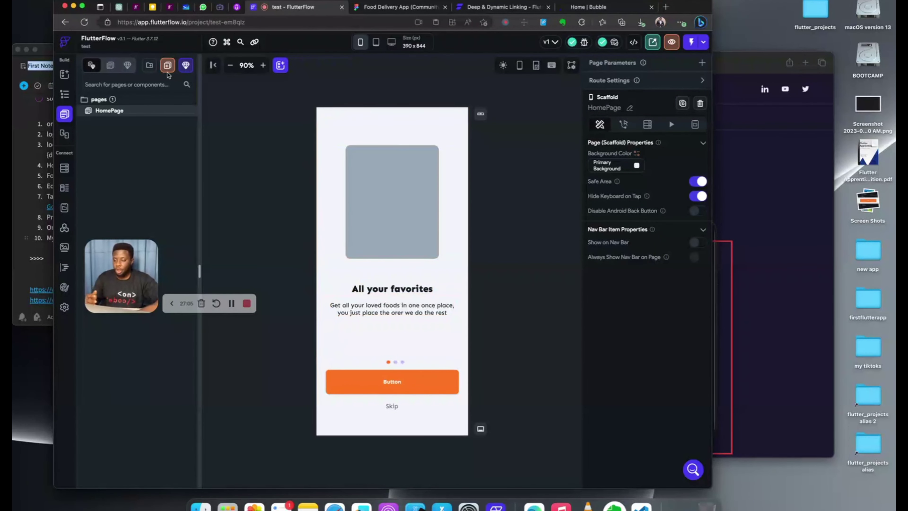
# Step: Show the widget tree to examine the structure of the HomePage's PageView pages
pyautogui.click(65, 93)
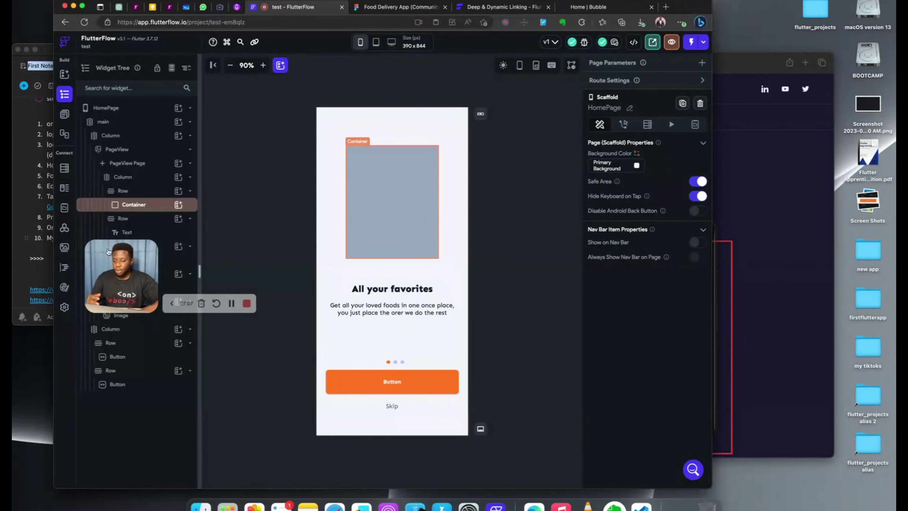
pyautogui.moveTo(111, 265); pyautogui.dragTo(307, 328)
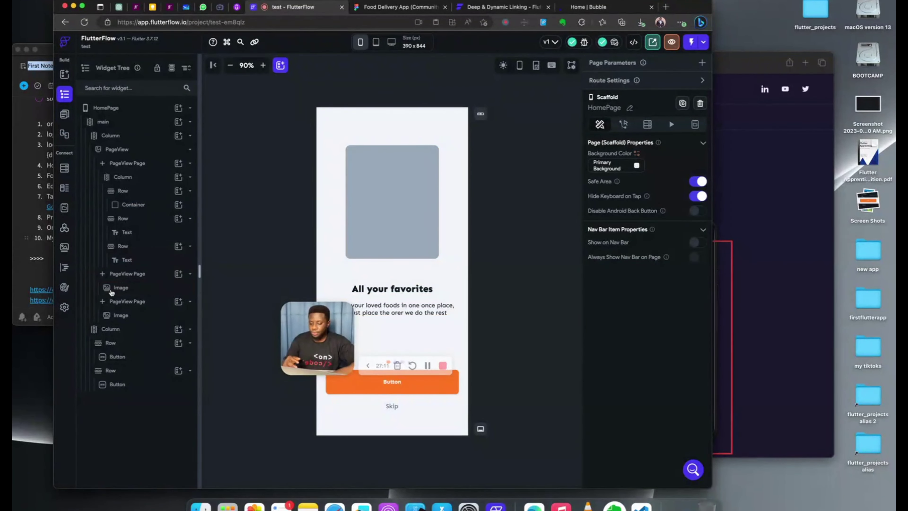
# Step: Delete the images from the second and third PageView pages
pyautogui.click(112, 292)
pyautogui.press('Delete')
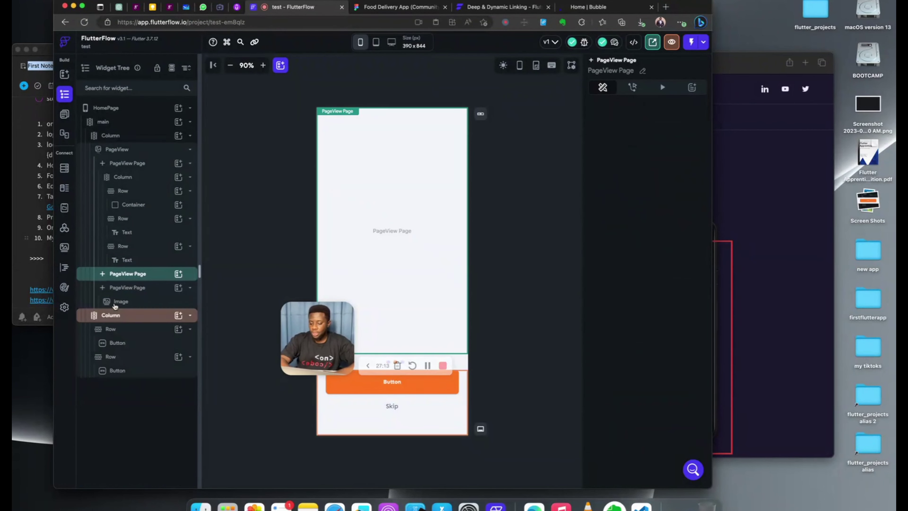
pyautogui.click(115, 302)
pyautogui.press('Delete')
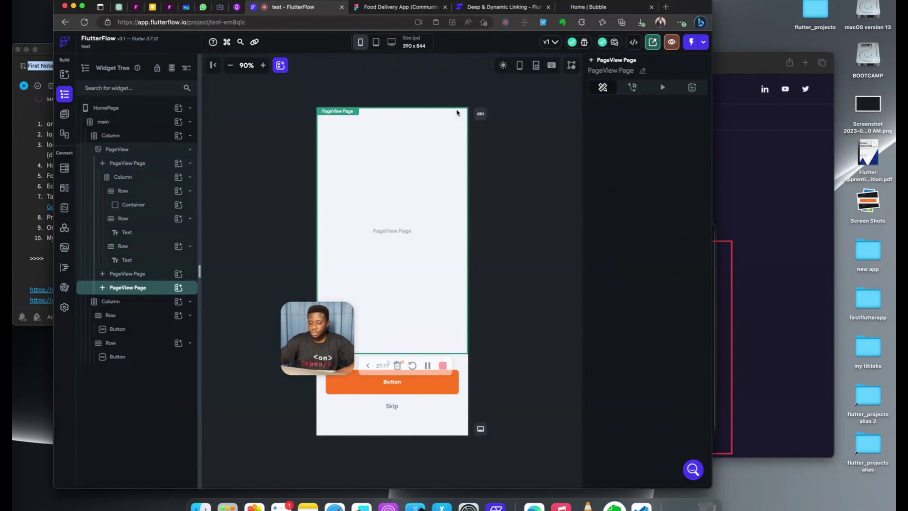
# Step: Copy the Column from the first PageView page and paste it into the empty second and third pages
pyautogui.click(118, 149)
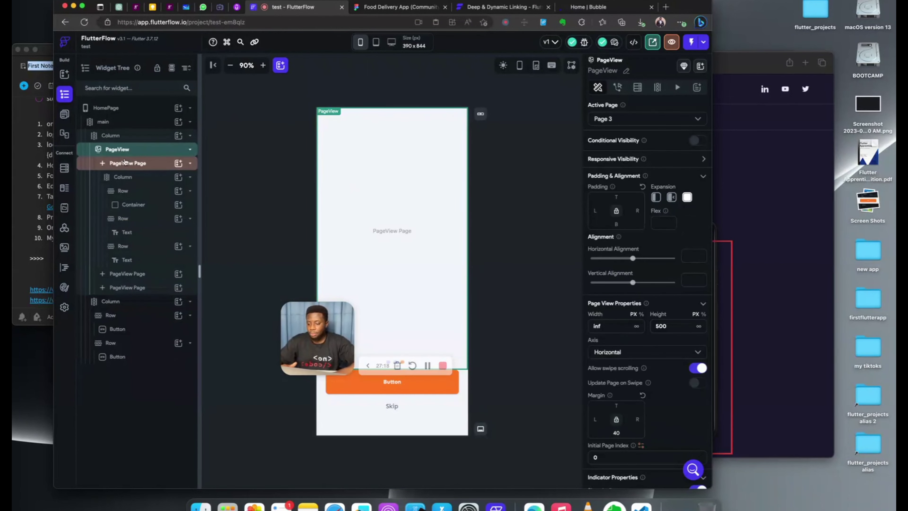
pyautogui.click(121, 178)
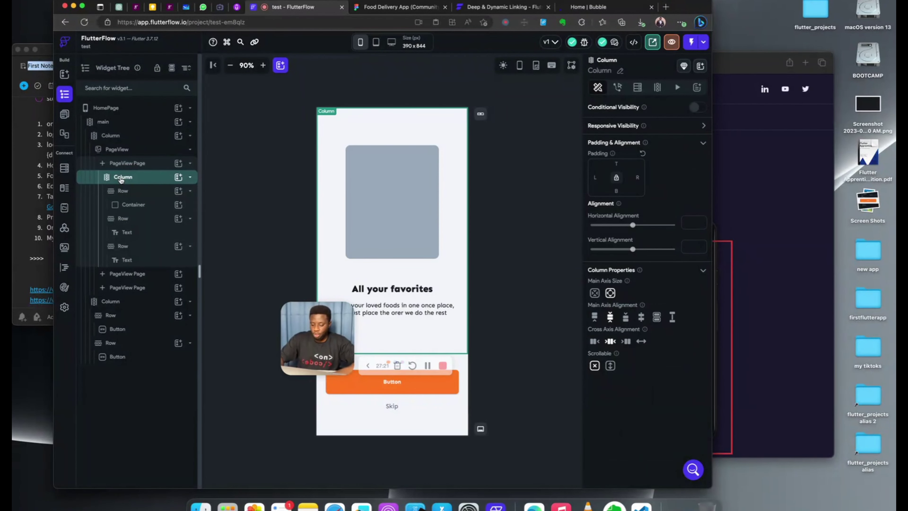
pyautogui.press('super+c')
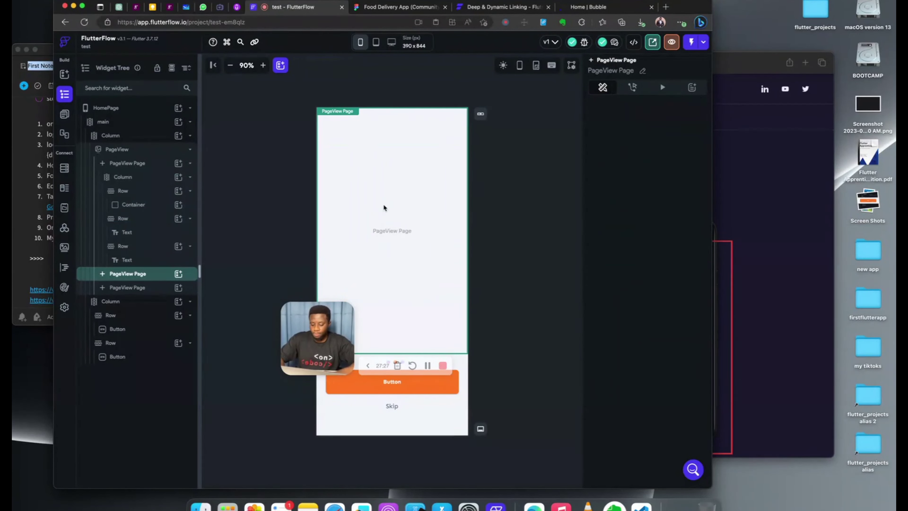
pyautogui.press('super+v')
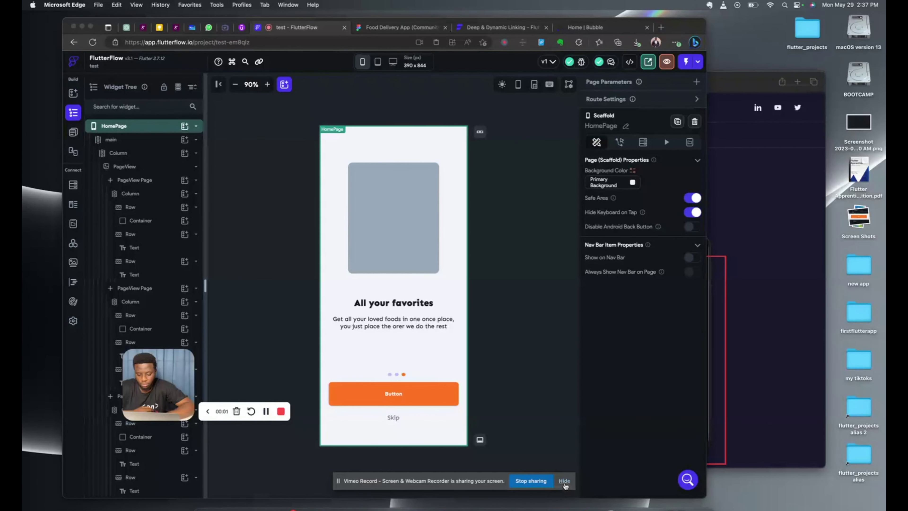
# Step: Open a preview of the HomePage to check the onboarding screen, and return to the editor
pyautogui.click(564, 482)
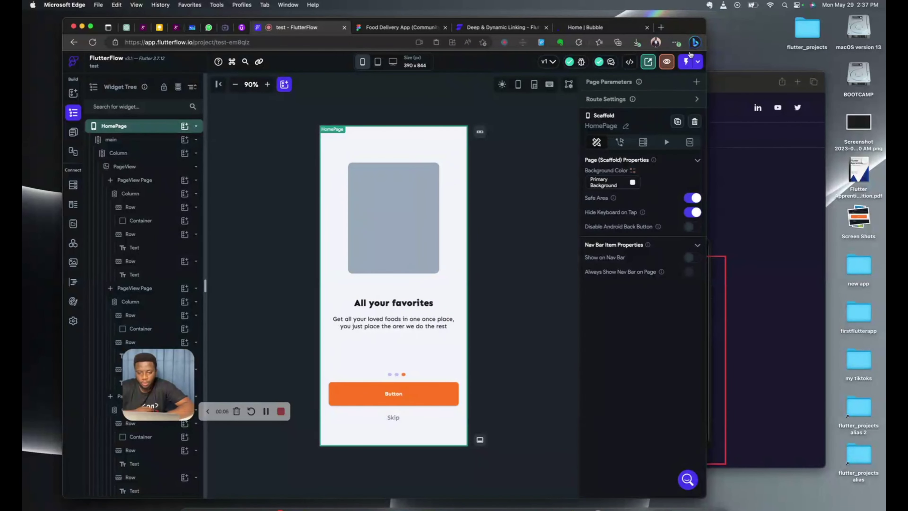
pyautogui.click(666, 62)
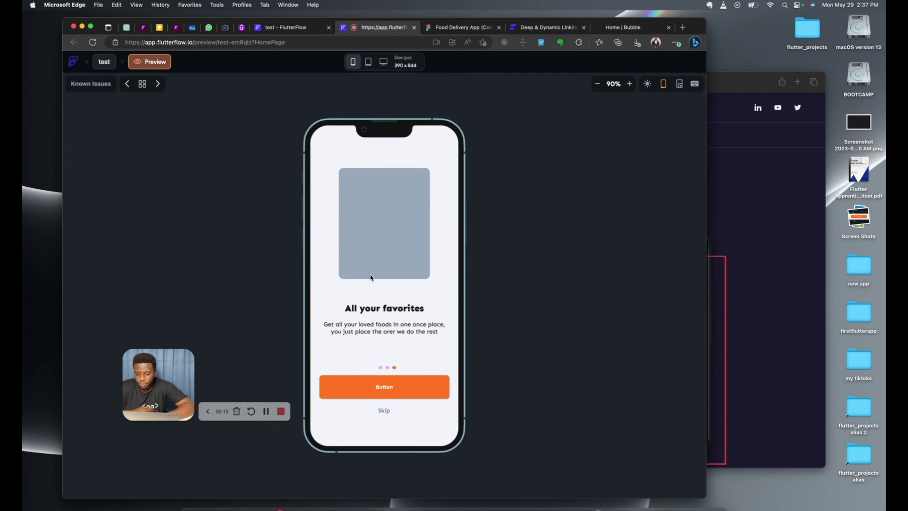
pyautogui.click(289, 28)
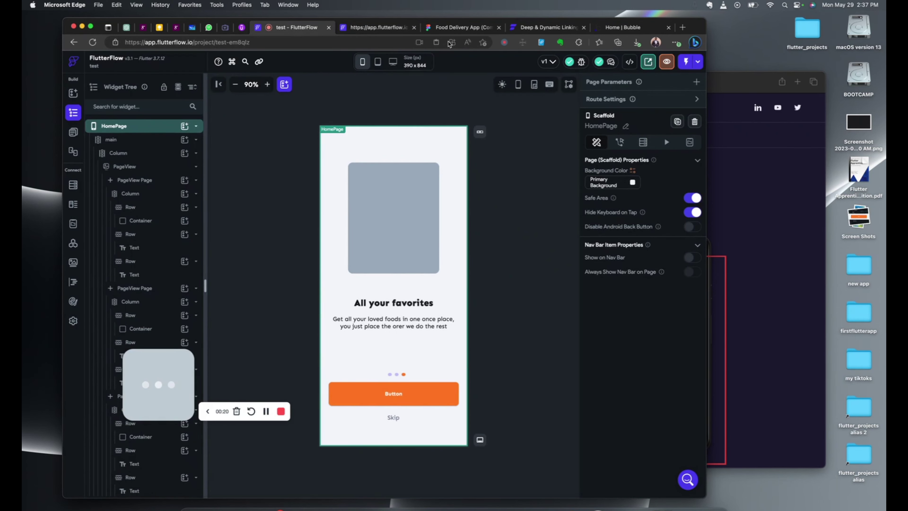
# Step: Switch to the Figma design and examine the buttons on its last onboarding frames
pyautogui.click(473, 28)
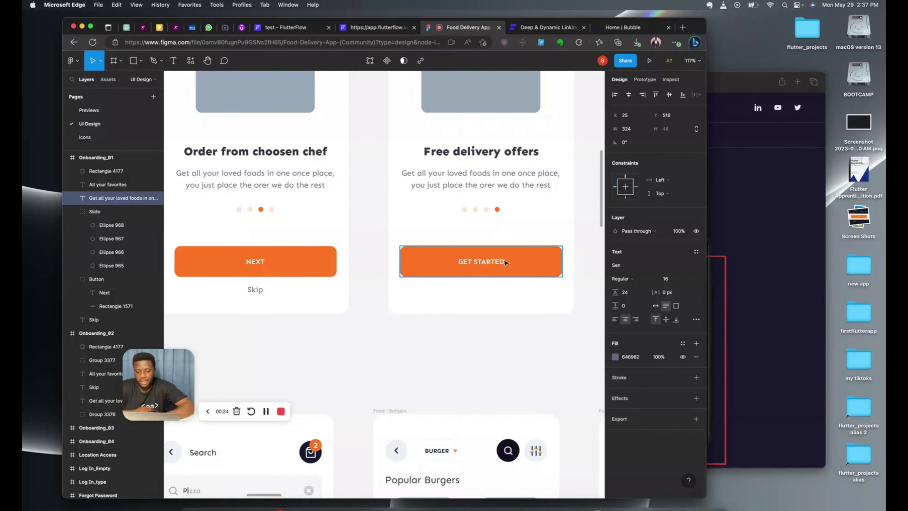
pyautogui.scroll(5, 480, 260)
pyautogui.scroll(-8, 480, 259)
pyautogui.hscroll(3, 480, 259)
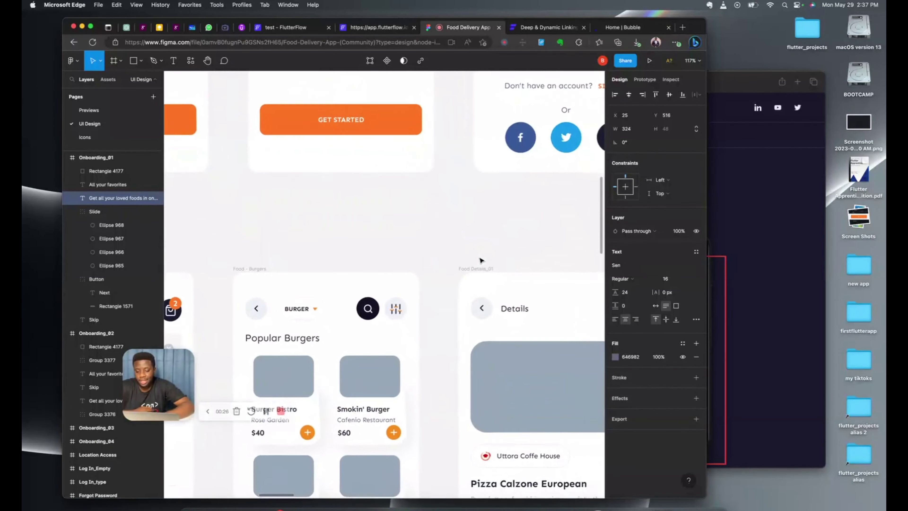
pyautogui.scroll(5, 480, 262)
pyautogui.hscroll(-3, 480, 263)
pyautogui.scroll(2, 480, 263)
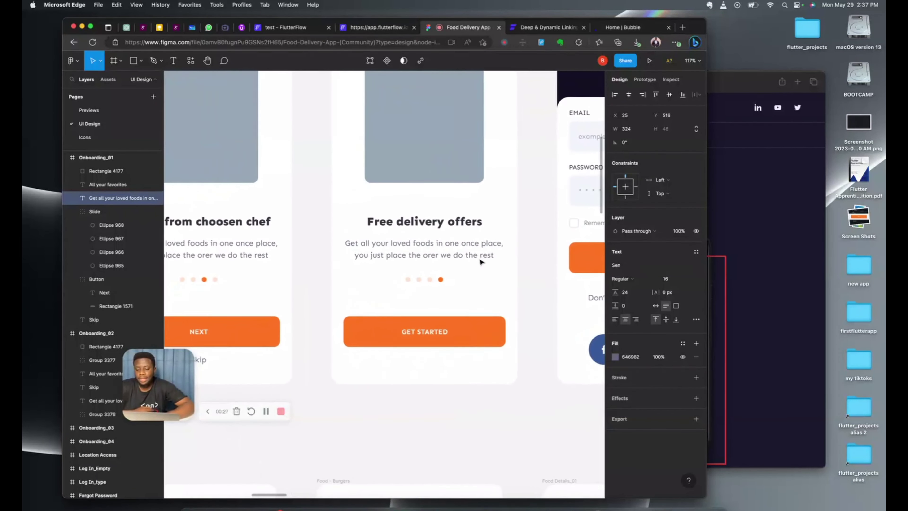
# Step: Return to FlutterFlow, select the orange button below the PageView and review its text and style properties
pyautogui.click(277, 29)
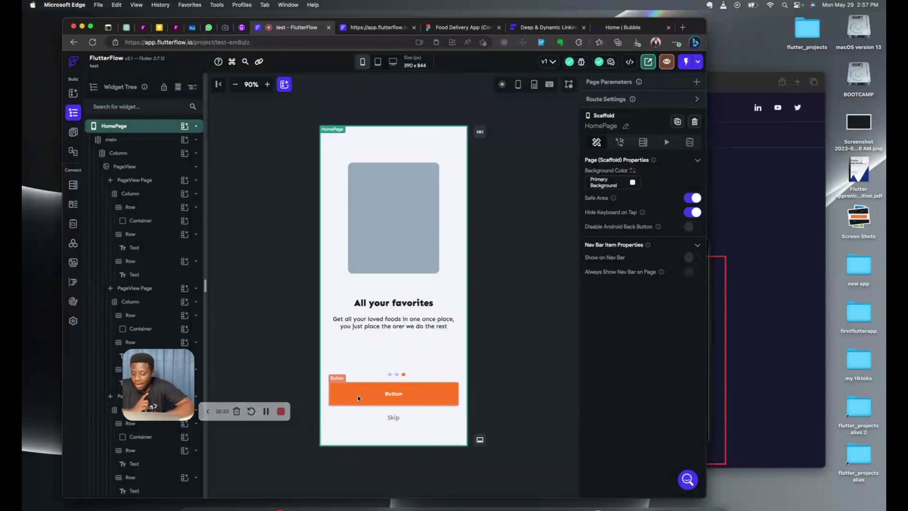
pyautogui.click(382, 394)
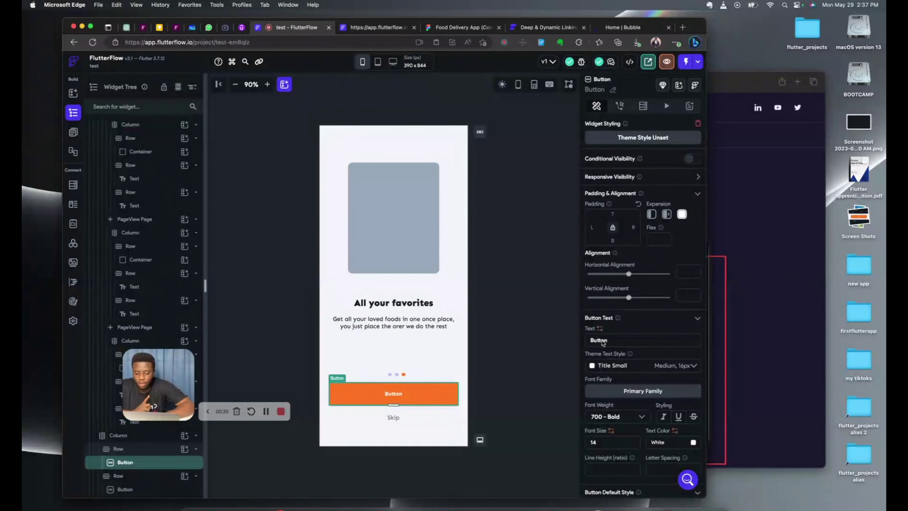
pyautogui.scroll(-5, 611, 134)
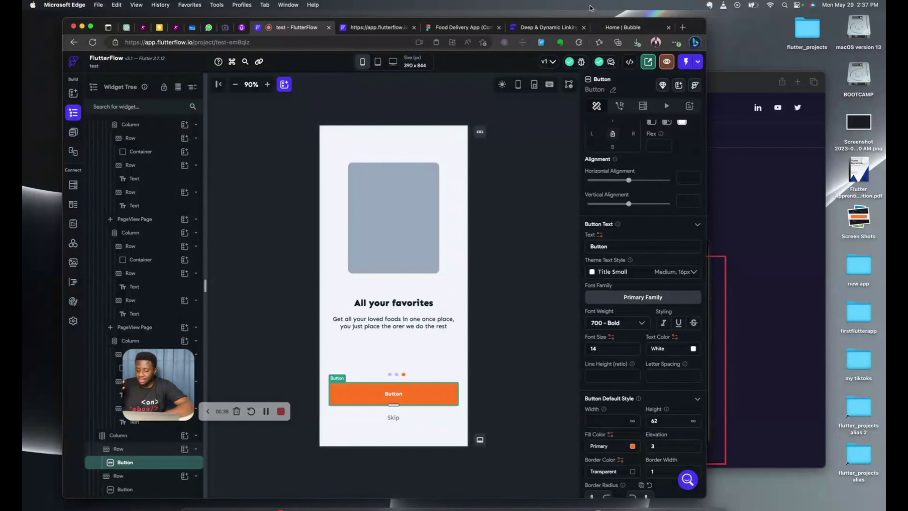
# Step: Search the FlutterFlow documentation for "condition" and read the Conditional Logic page through the Conditional value (If/then/else) section
pyautogui.click(550, 28)
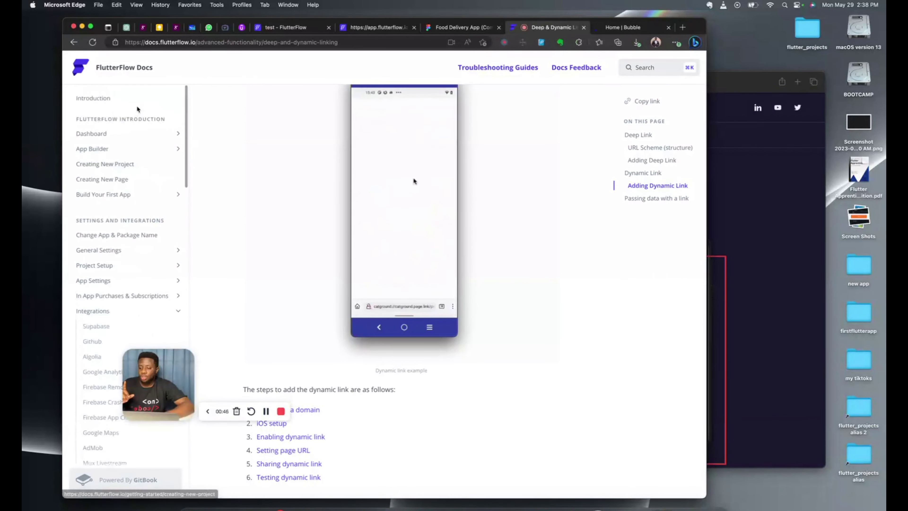
pyautogui.press('super+bracketleft')
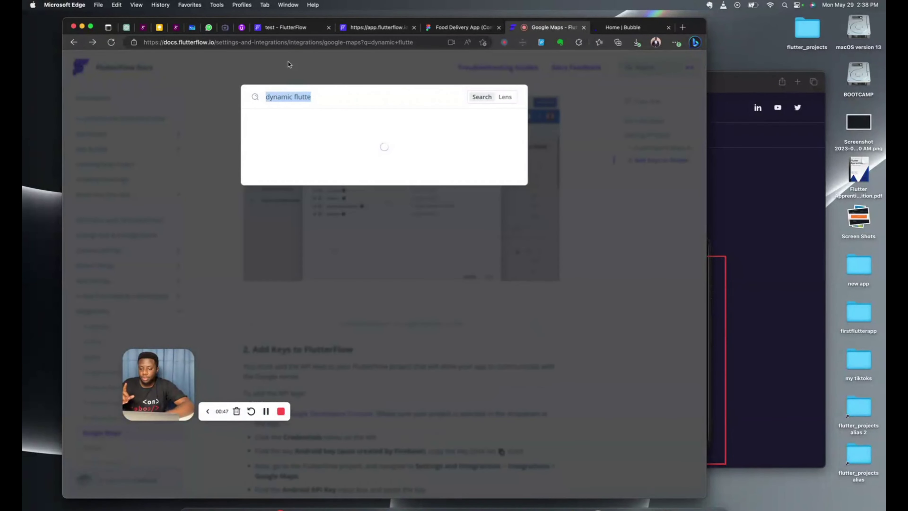
pyautogui.write('co')
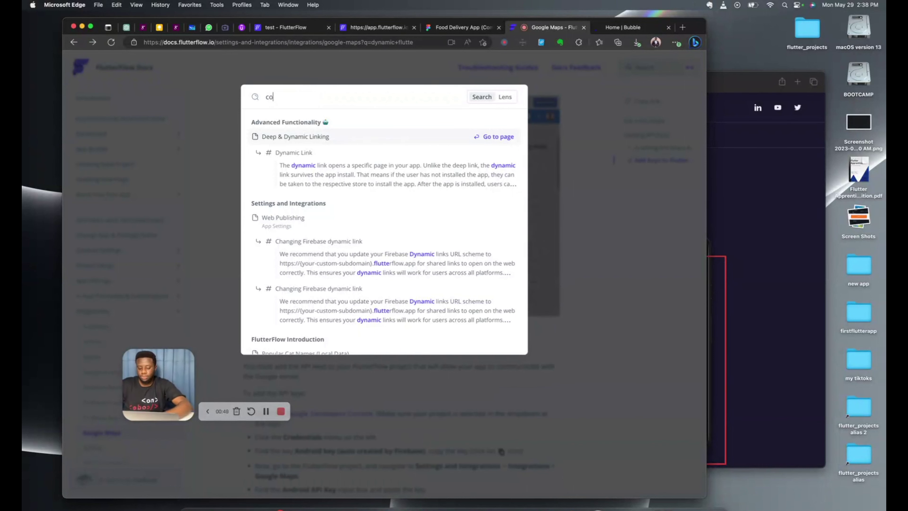
pyautogui.write('ndition')
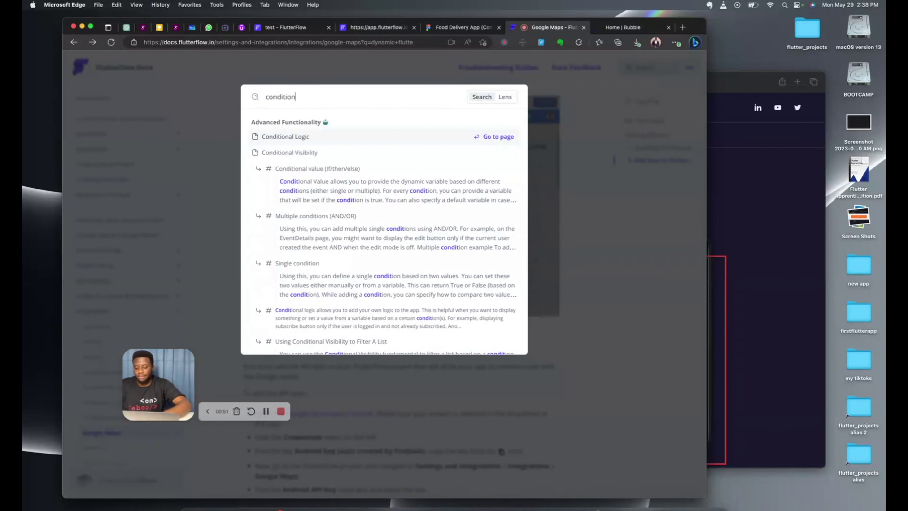
pyautogui.click(285, 139)
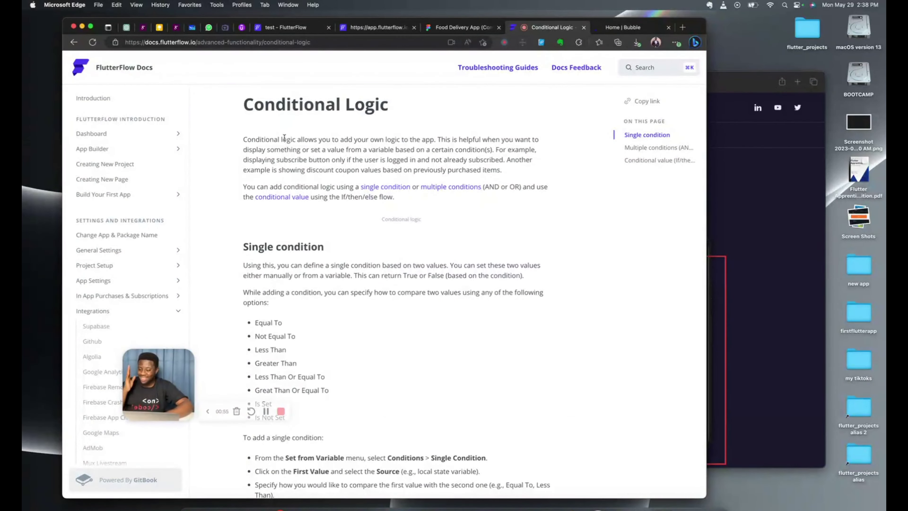
pyautogui.scroll(-3, 284, 137)
pyautogui.scroll(-8, 286, 137)
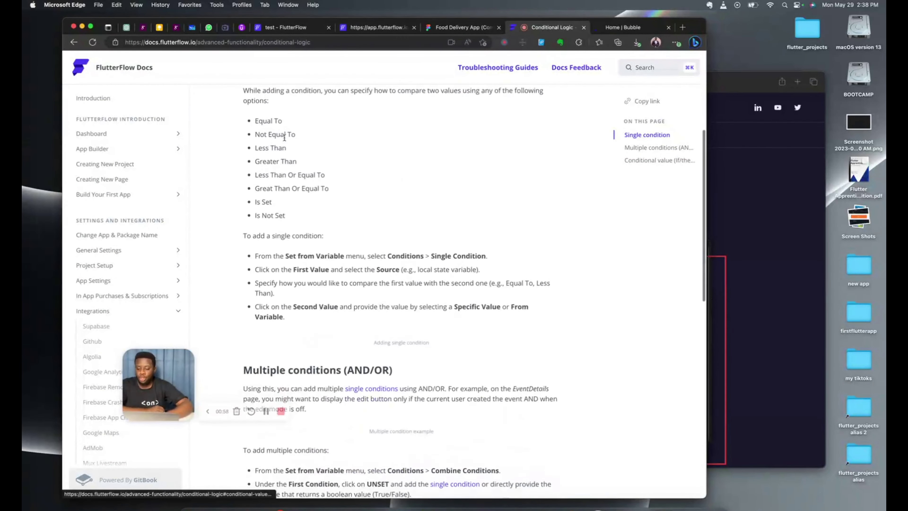
pyautogui.scroll(-10, 295, 228)
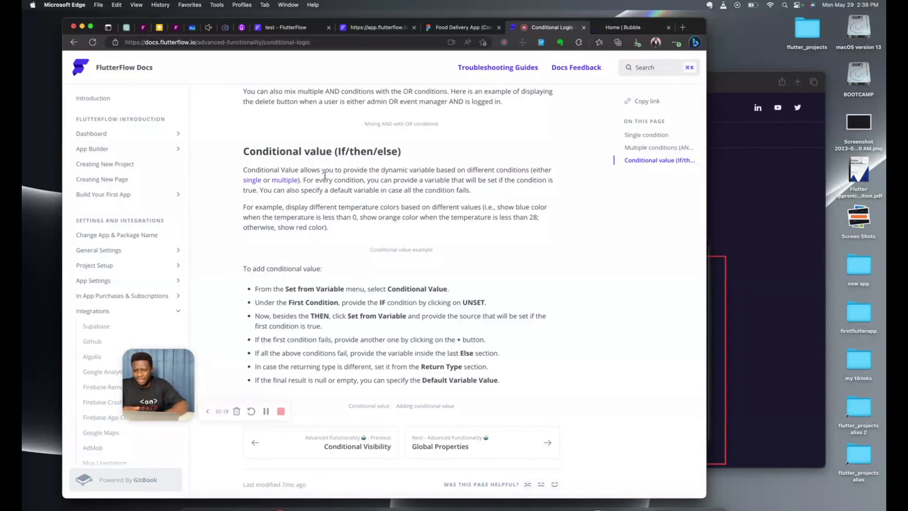
# Step: Compare the main button's label across the onboarding frames of the Figma design, from the first to the last
pyautogui.click(282, 29)
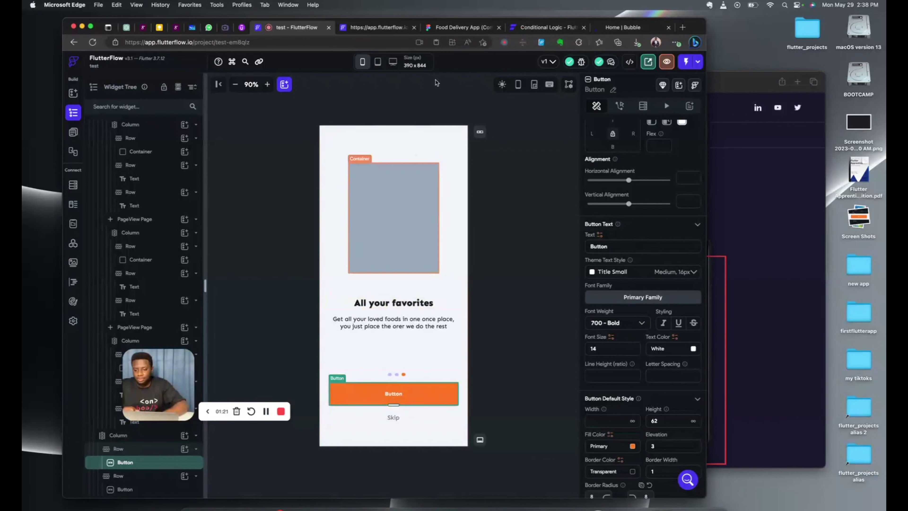
pyautogui.click(469, 28)
pyautogui.hscroll(-15, 244, 301)
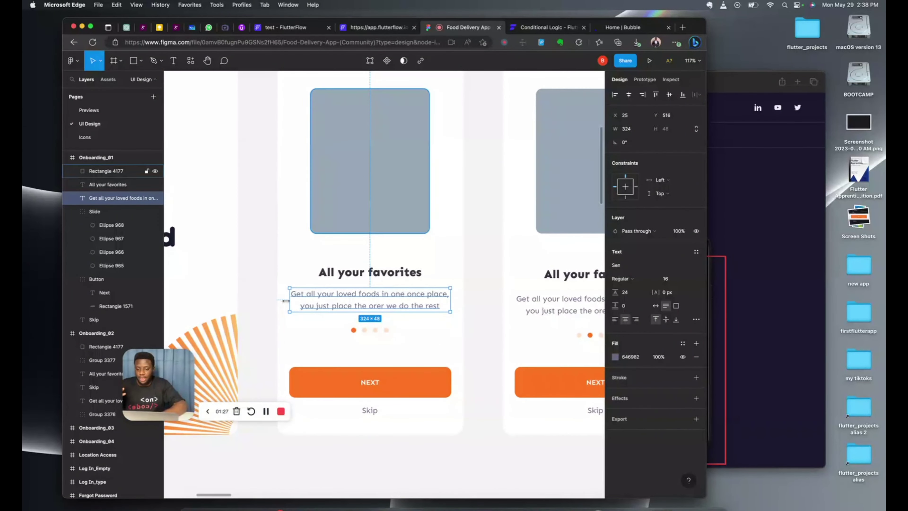
pyautogui.hscroll(6, 360, 319)
pyautogui.hscroll(6, 361, 320)
pyautogui.hscroll(-10, 361, 320)
pyautogui.scroll(-2, 361, 320)
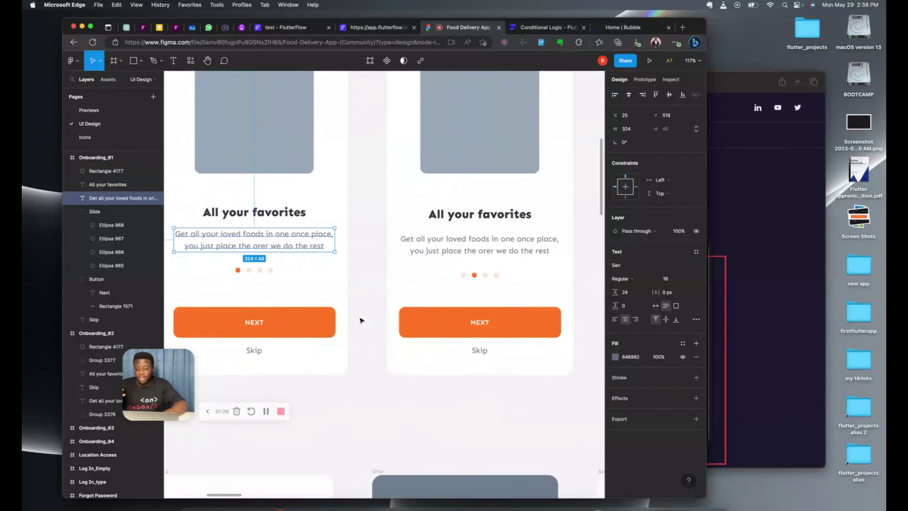
pyautogui.hscroll(10, 434, 298)
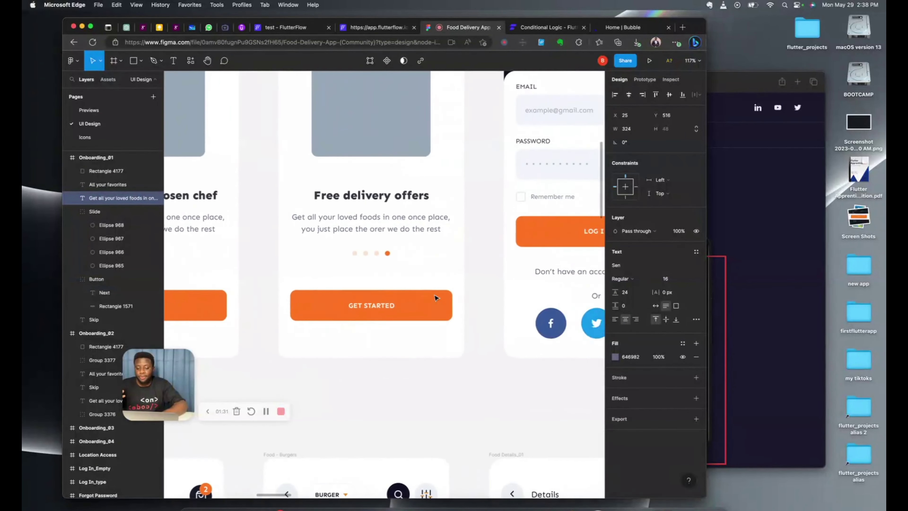
pyautogui.scroll(1, 435, 297)
pyautogui.hscroll(-1, 435, 298)
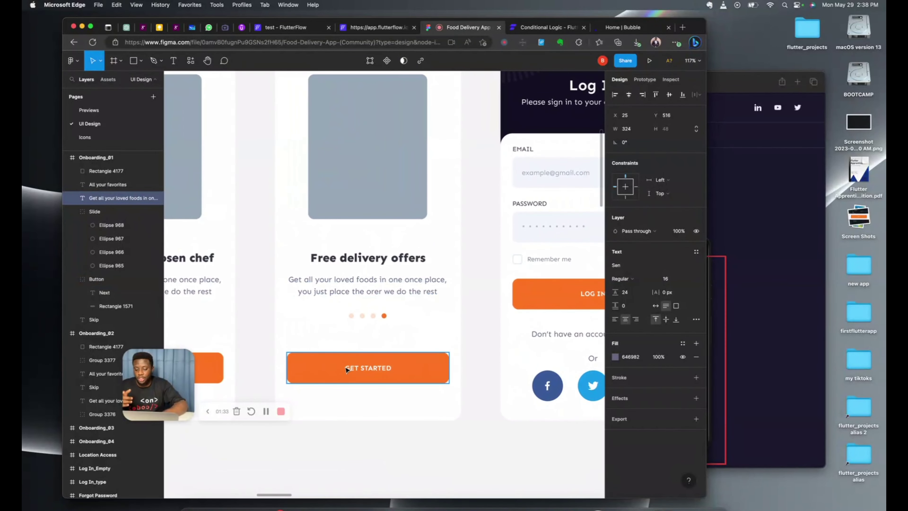
# Step: Inspect the orange button's text, fill, border and padding settings in FlutterFlow
pyautogui.click(290, 30)
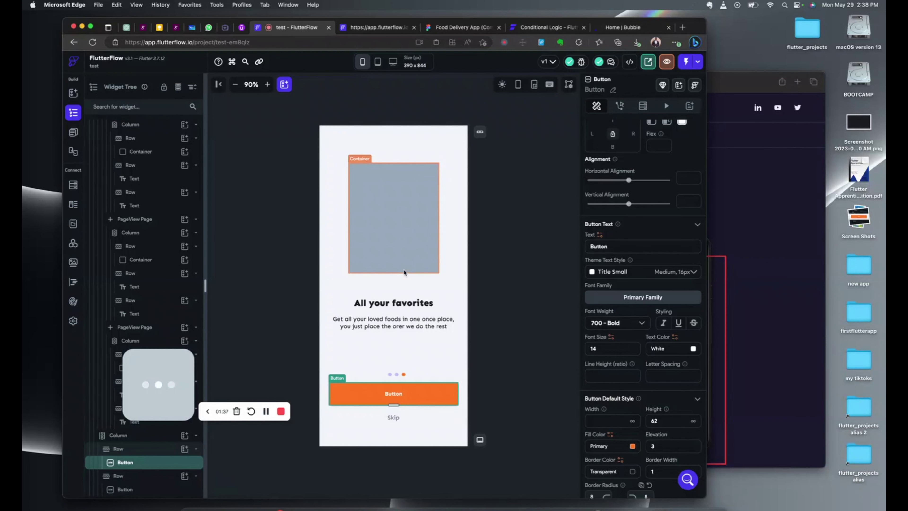
pyautogui.scroll(-3, 589, 377)
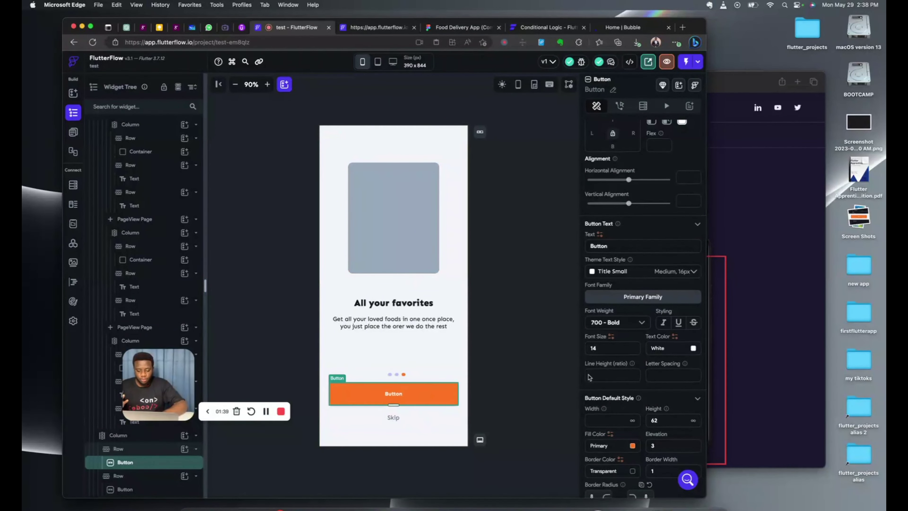
pyautogui.scroll(-6, 589, 377)
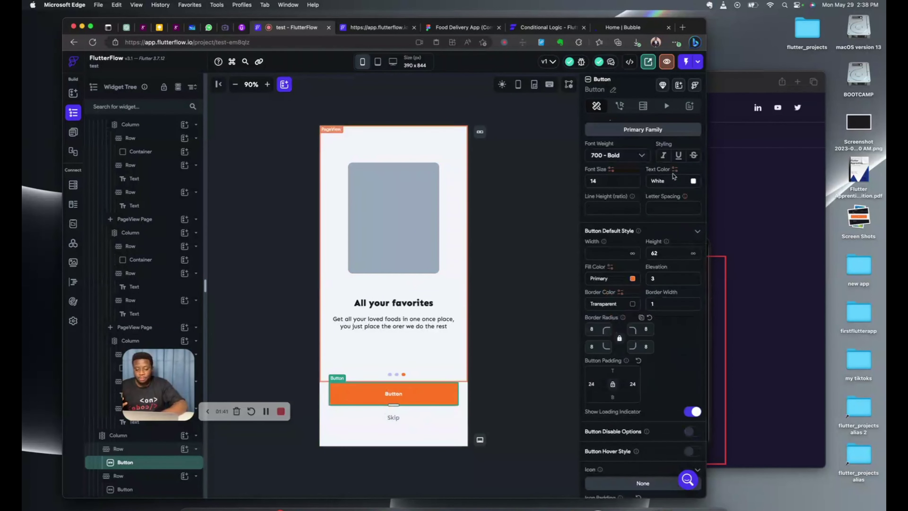
pyautogui.scroll(3, 612, 231)
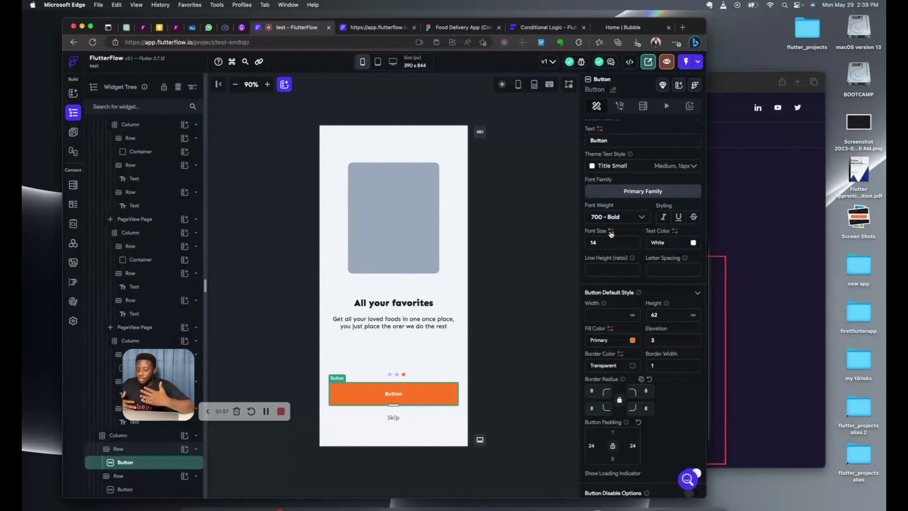
# Step: Go back to the Figma design and examine the main and Skip buttons on the second and third onboarding frames
pyautogui.click(473, 26)
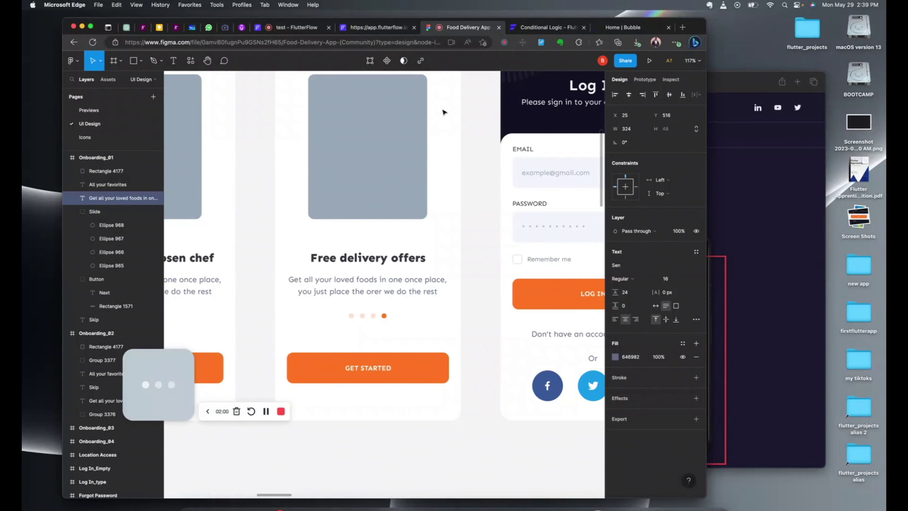
pyautogui.scroll(5, 357, 324)
pyautogui.hscroll(-5, 321, 326)
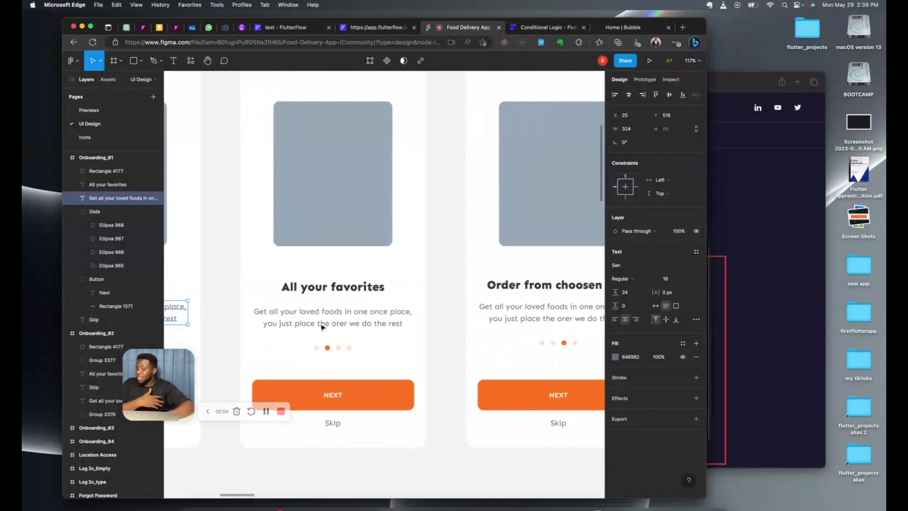
pyautogui.hscroll(-3, 322, 326)
pyautogui.scroll(-1, 322, 326)
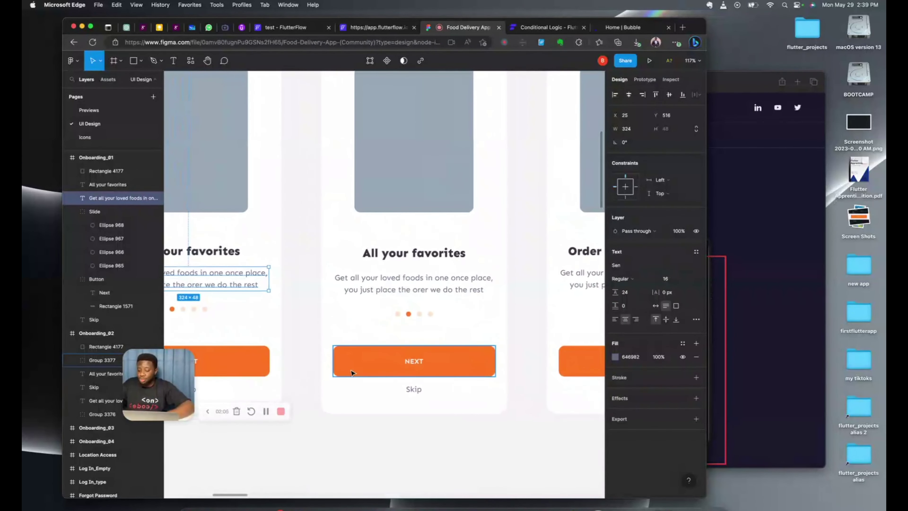
pyautogui.hscroll(6, 410, 368)
pyautogui.scroll(-1, 410, 369)
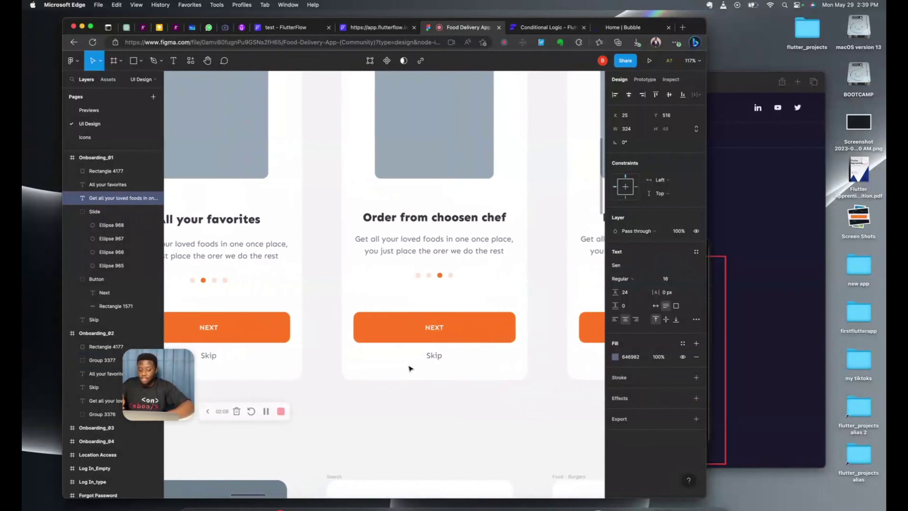
# Step: Compare the main button's label and the Skip option on the third and fourth onboarding frames of the Figma design
pyautogui.hscroll(-2, 406, 344)
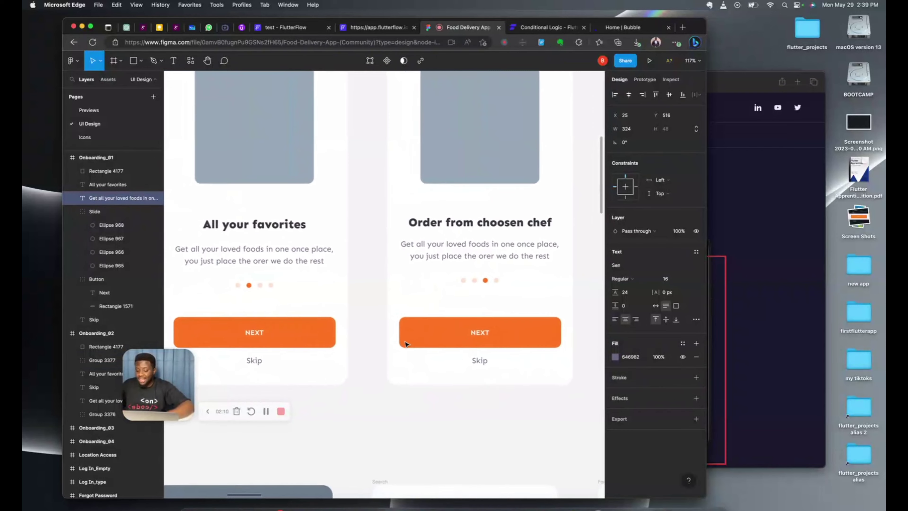
pyautogui.hscroll(7, 406, 344)
pyautogui.scroll(-1, 406, 344)
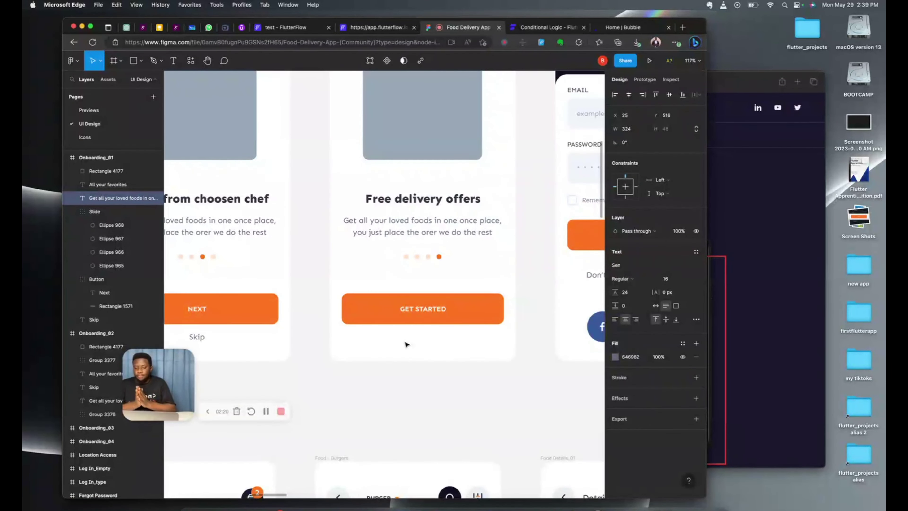
pyautogui.hscroll(-5, 406, 344)
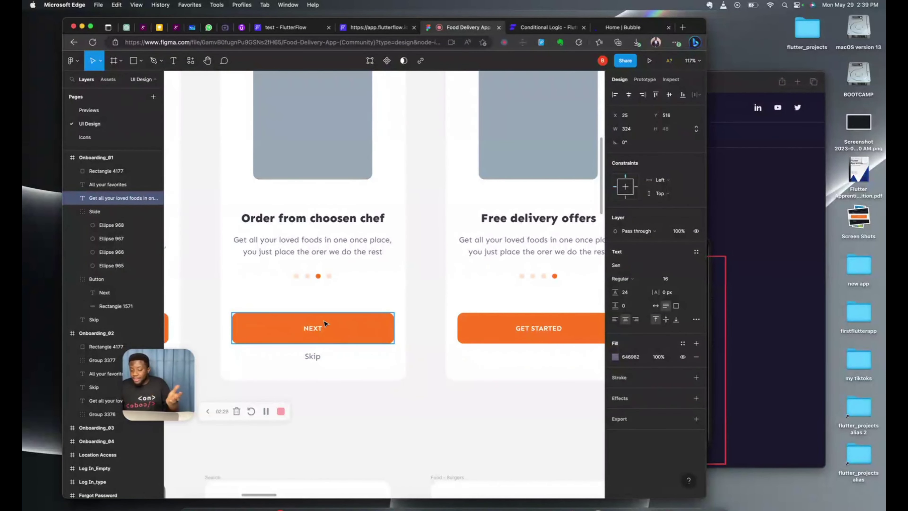
pyautogui.hscroll(3, 325, 323)
pyautogui.scroll(-1, 325, 323)
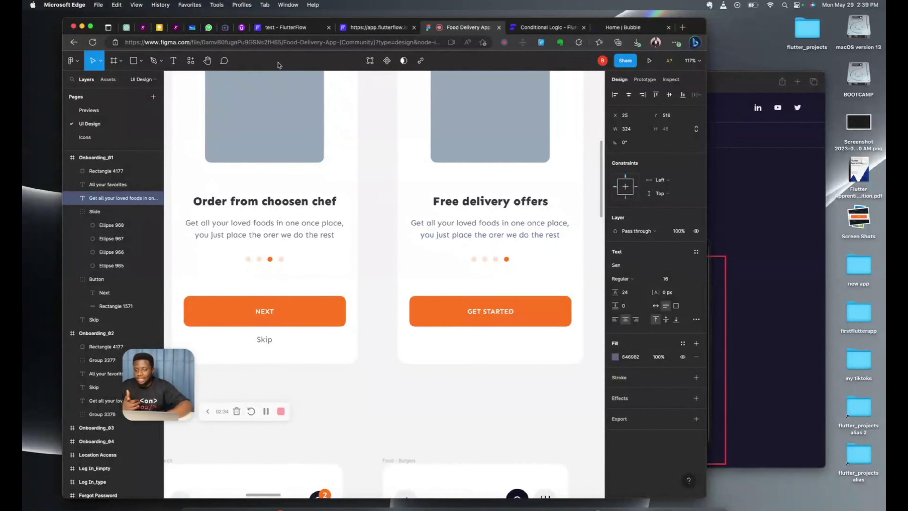
# Step: Switch to the FlutterFlow project and set the orange button's text from a Conditional Value (If/Then/Else) variable
pyautogui.click(286, 28)
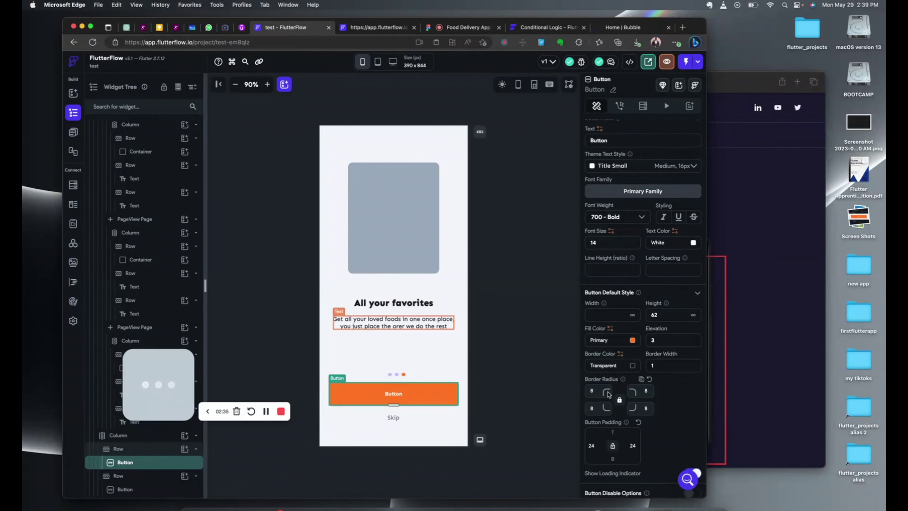
pyautogui.scroll(2, 625, 206)
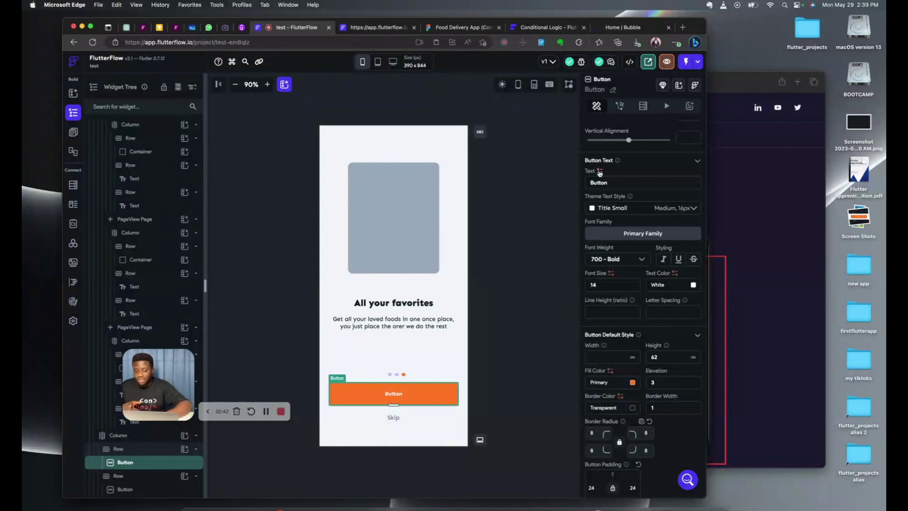
pyautogui.click(600, 172)
pyautogui.scroll(-2, 475, 238)
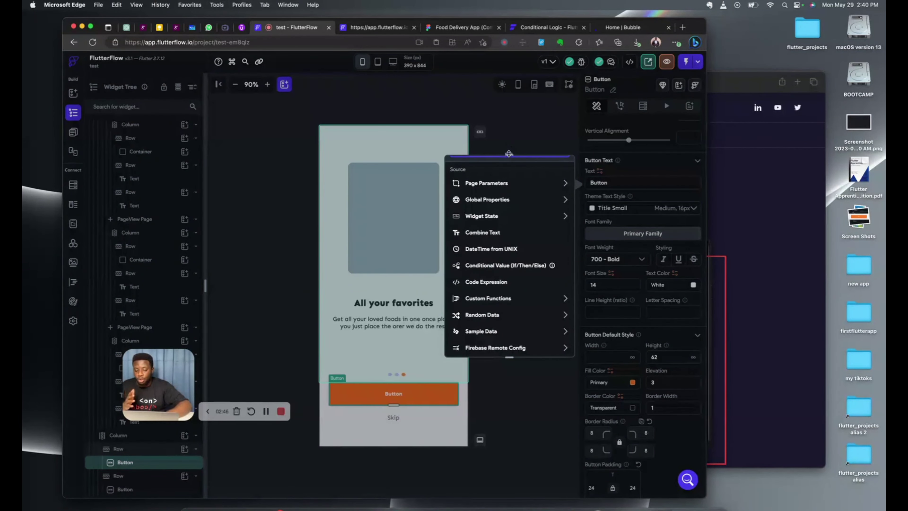
pyautogui.moveTo(509, 153); pyautogui.dragTo(510, 101)
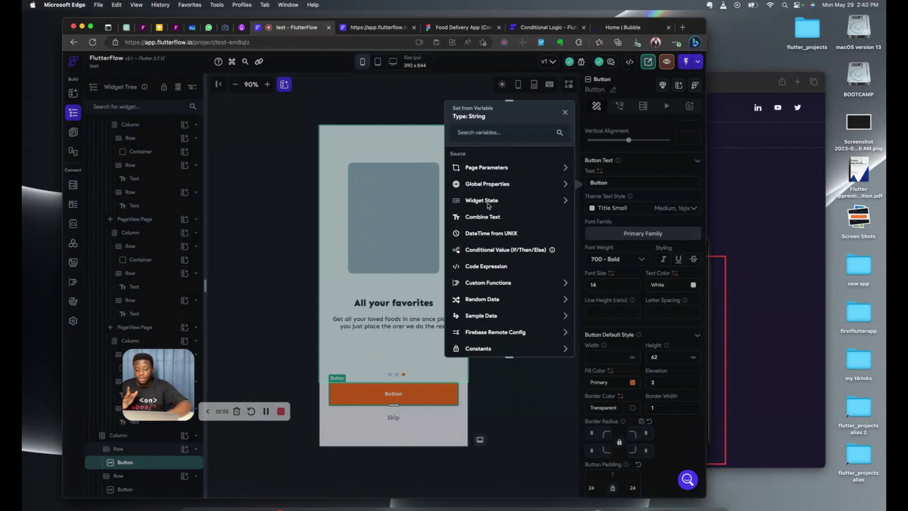
pyautogui.click(486, 203)
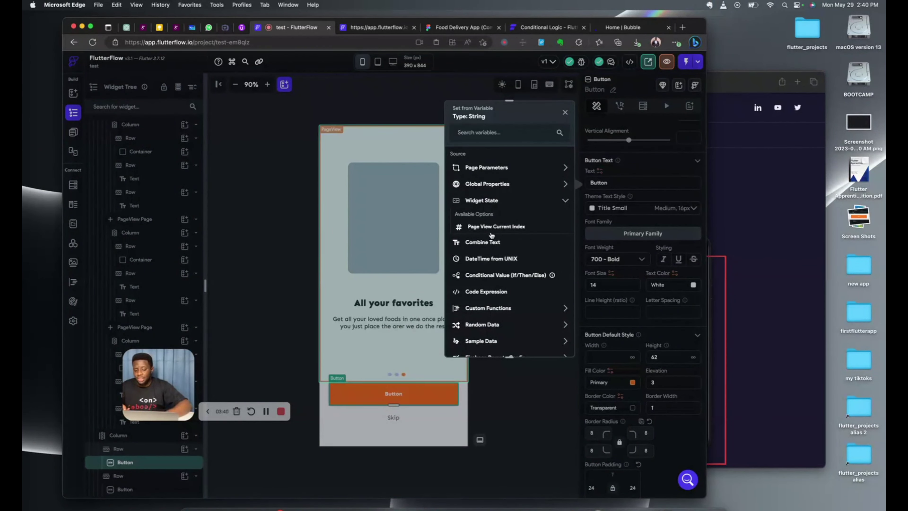
pyautogui.scroll(-1, 486, 251)
pyautogui.scroll(1, 479, 265)
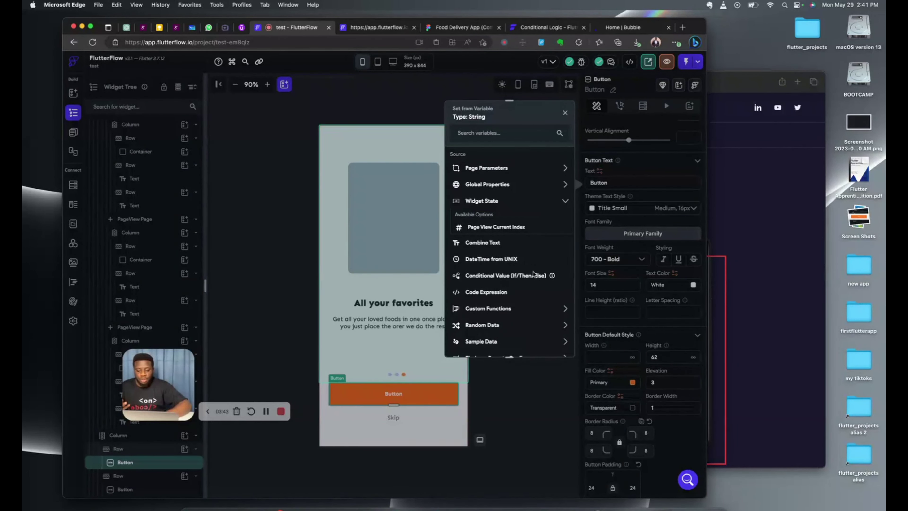
pyautogui.click(523, 278)
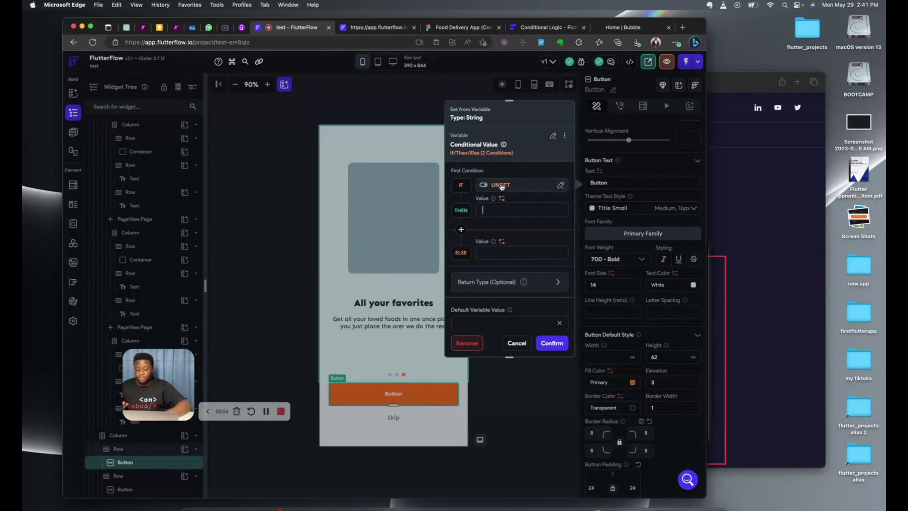
# Step: Define the IF part as a Single Condition with the widget state Page View Current Index as its first value
pyautogui.click(485, 190)
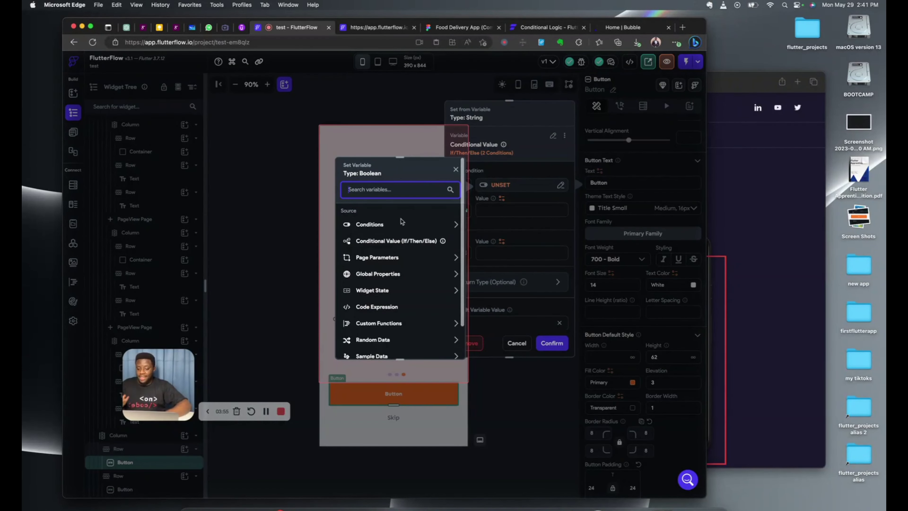
pyautogui.click(371, 225)
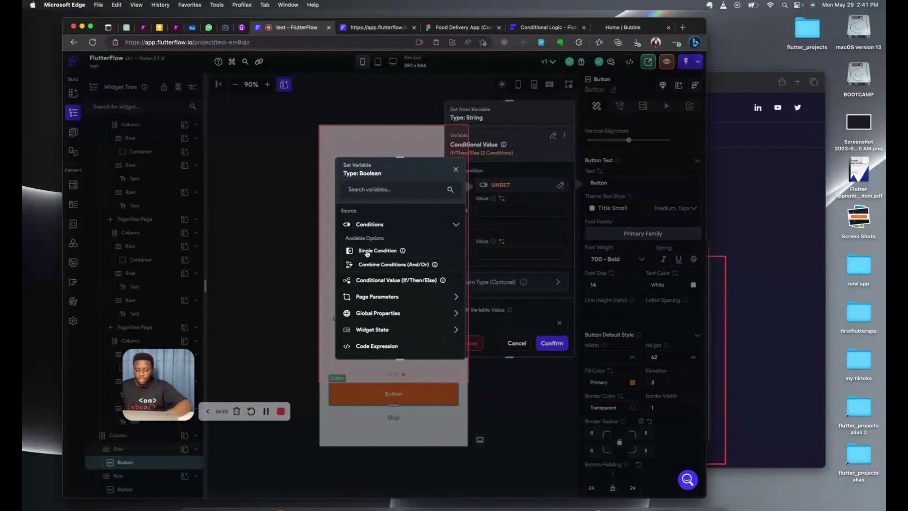
pyautogui.click(366, 251)
pyautogui.click(389, 239)
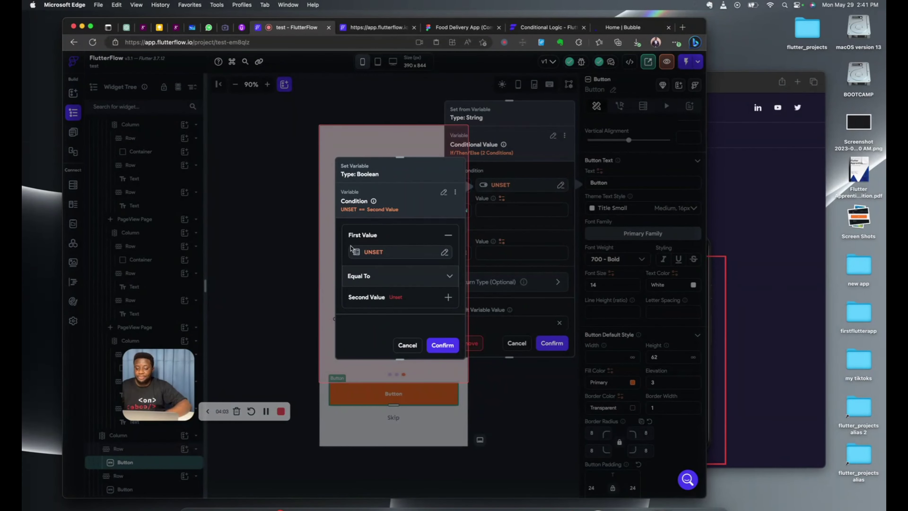
pyautogui.click(369, 253)
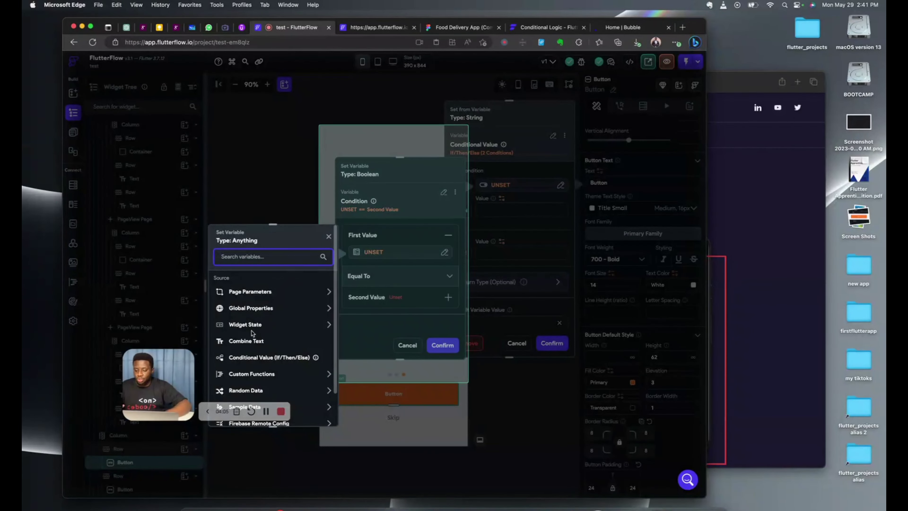
pyautogui.click(252, 325)
pyautogui.click(246, 353)
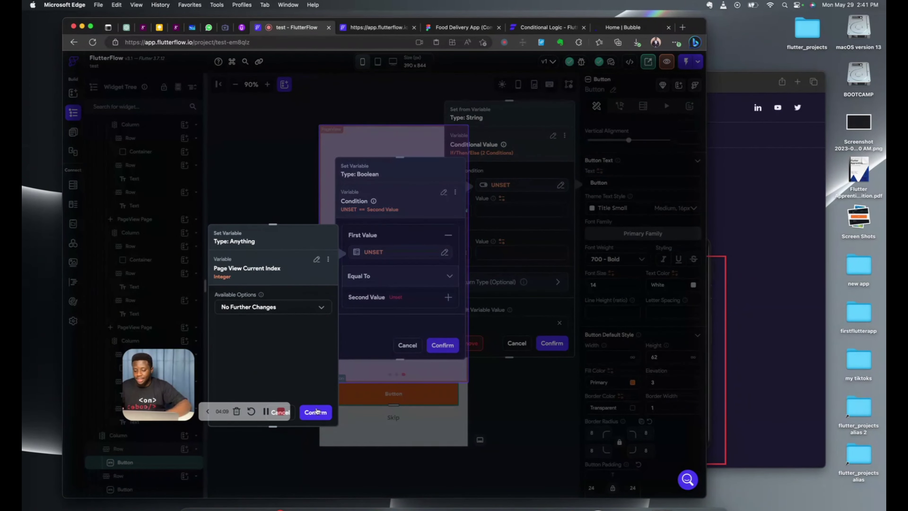
pyautogui.click(316, 412)
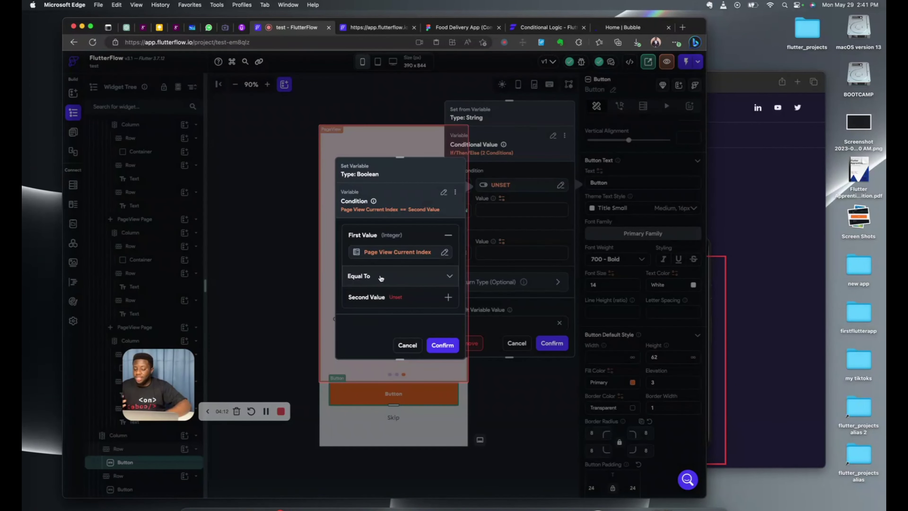
# Step: Complete the Equal To condition with the specific value 2 as its second value
pyautogui.click(389, 298)
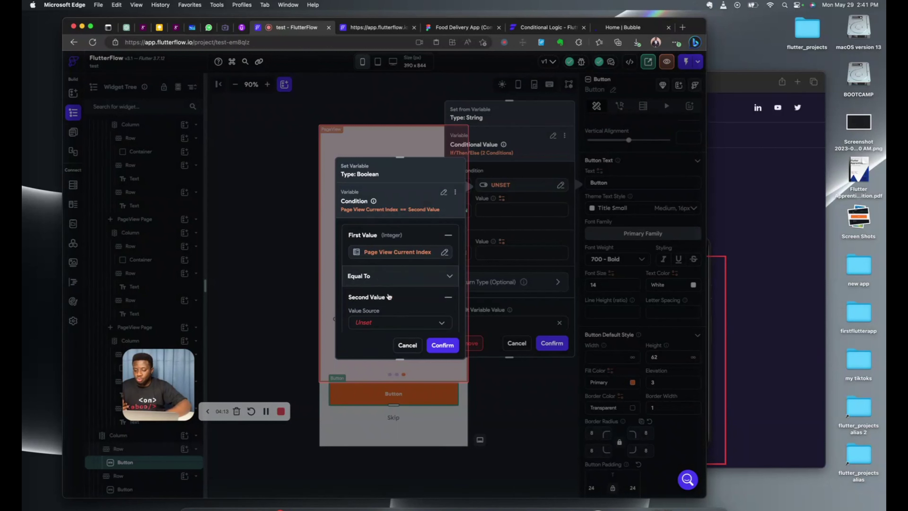
pyautogui.click(371, 323)
pyautogui.click(370, 324)
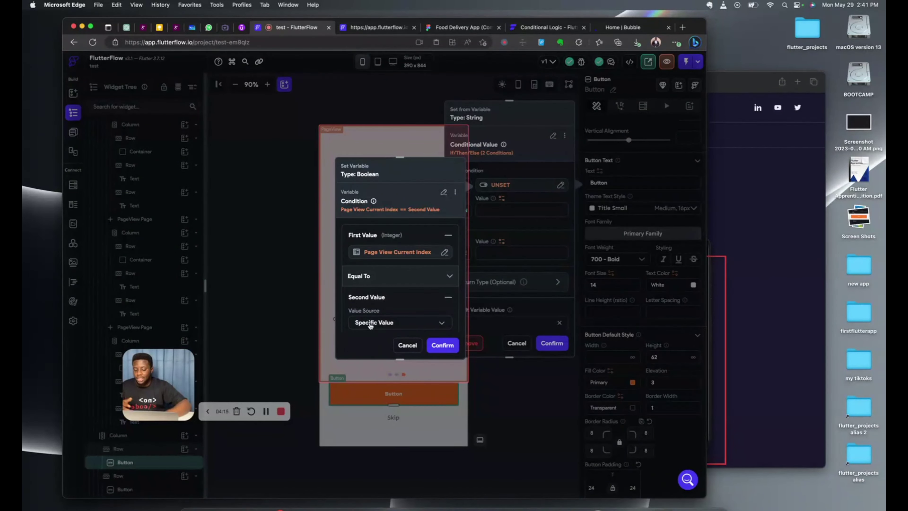
pyautogui.scroll(-2, 368, 315)
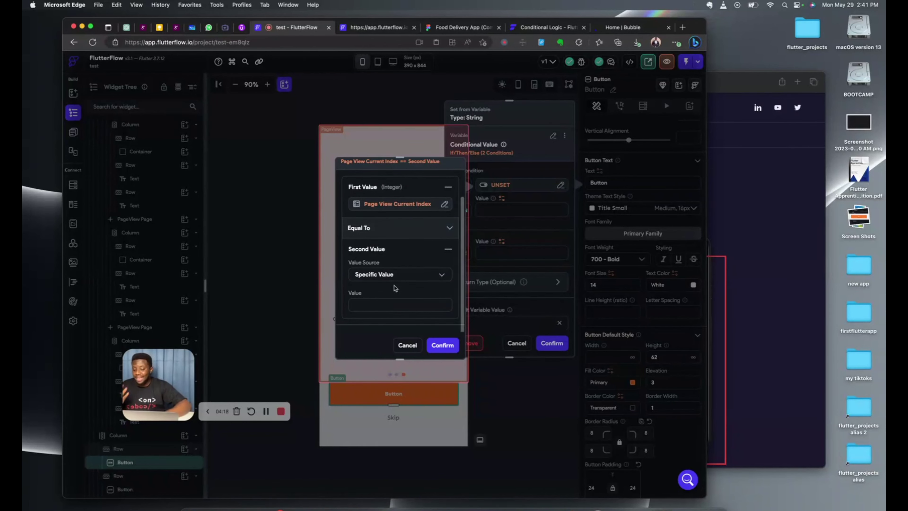
pyautogui.click(366, 307)
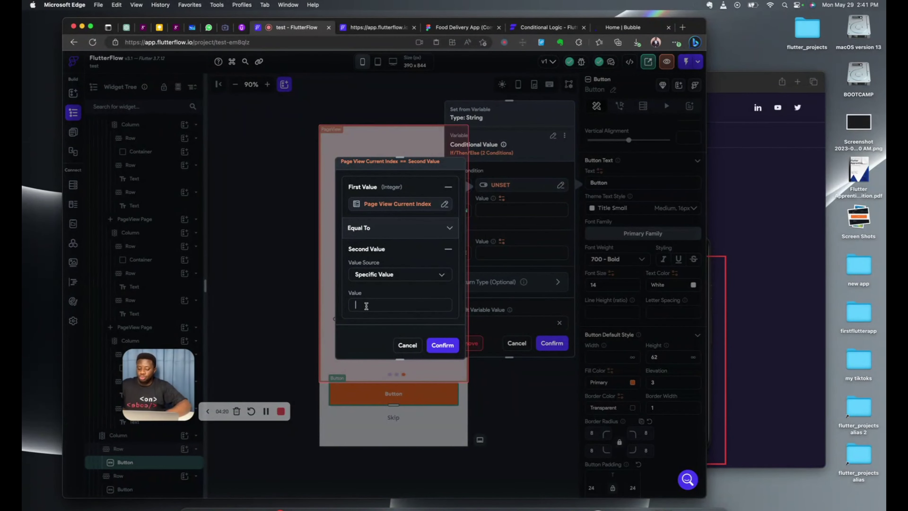
pyautogui.write('2')
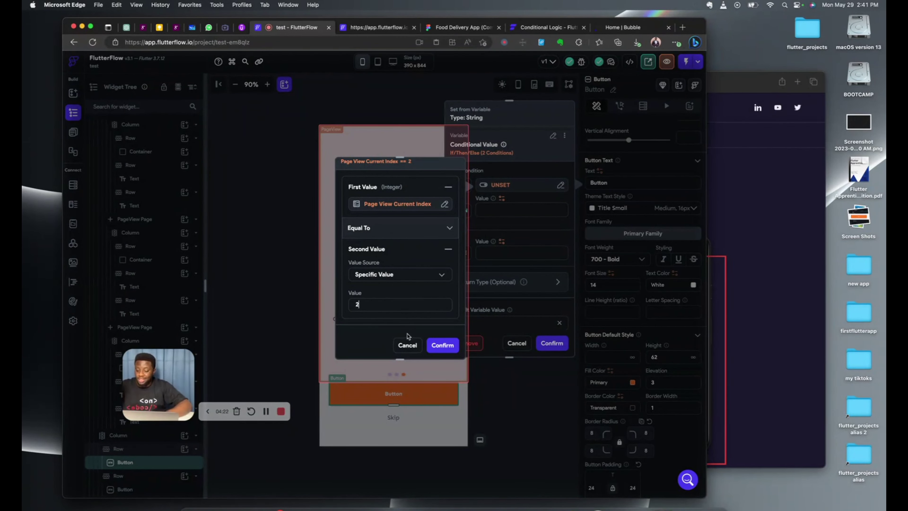
pyautogui.click(442, 345)
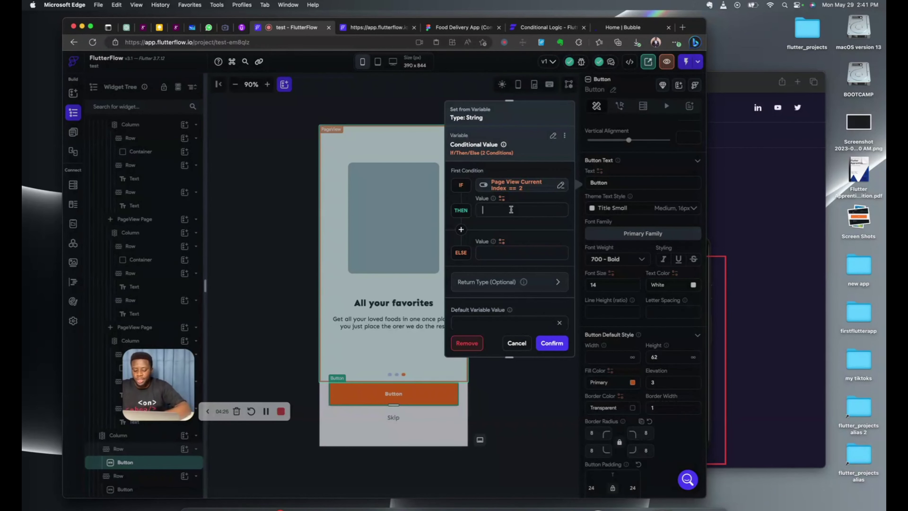
# Step: Set the THEN value to "Get started" and the ELSE value to "Next", and apply the conditional text to the button
pyautogui.write('Get')
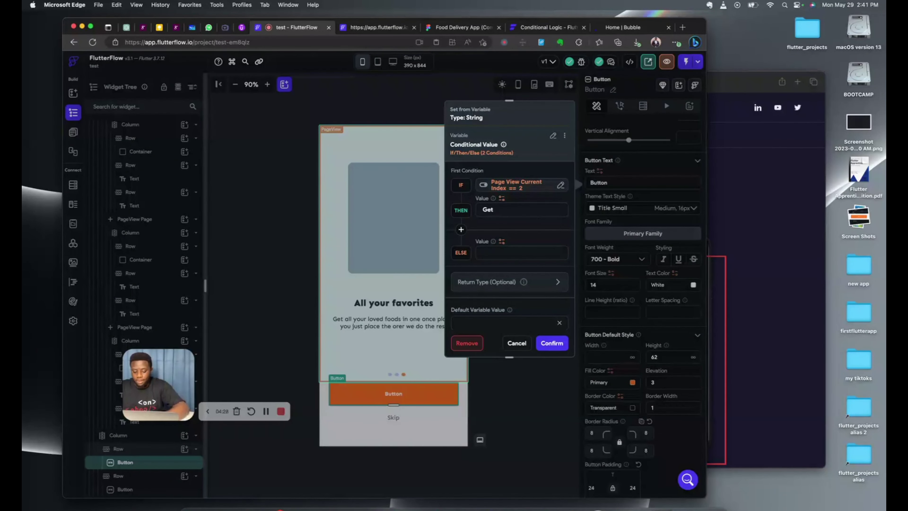
pyautogui.write(' started')
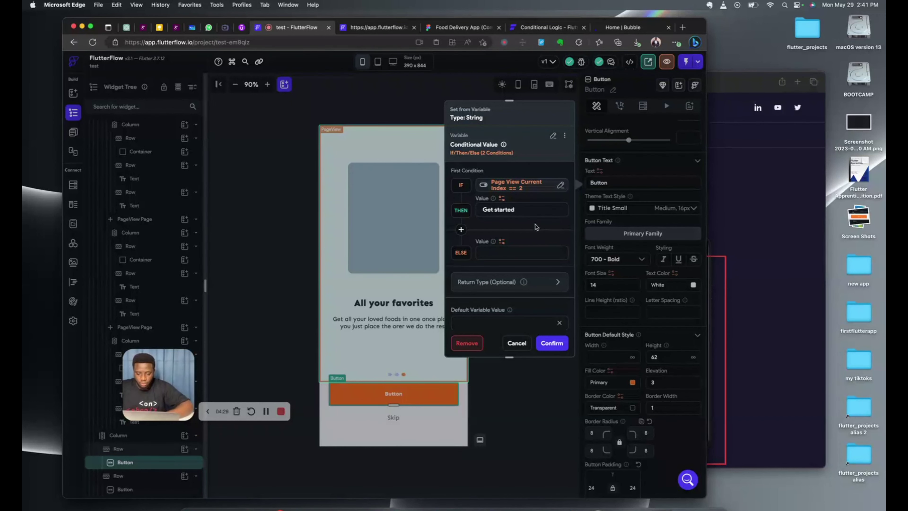
pyautogui.click(487, 250)
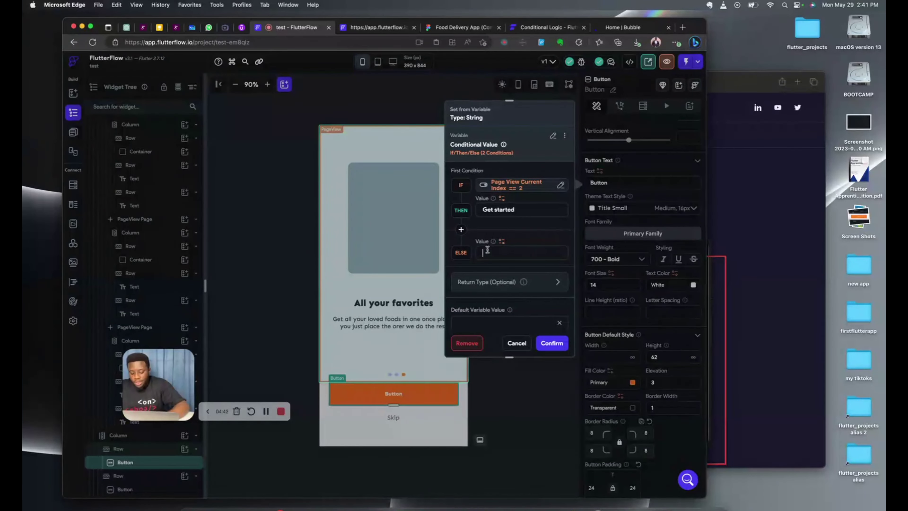
pyautogui.write('Next')
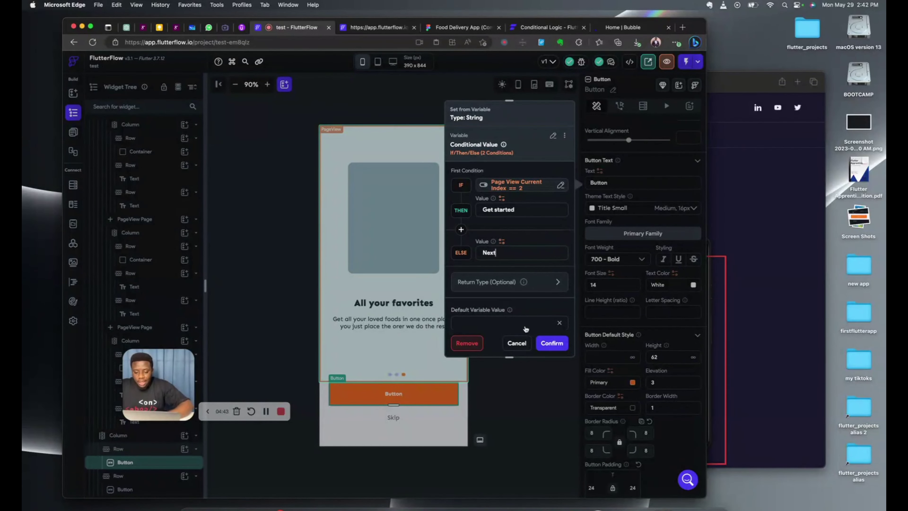
pyautogui.click(551, 343)
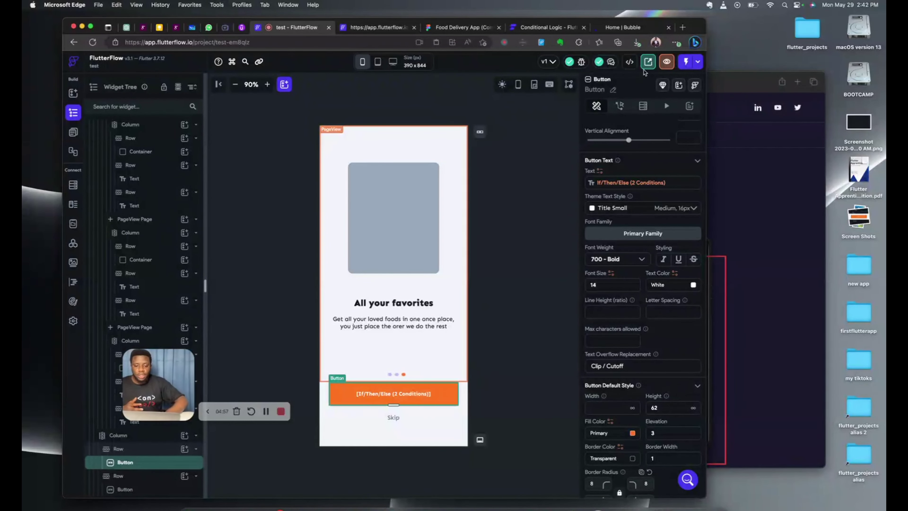
pyautogui.click(628, 65)
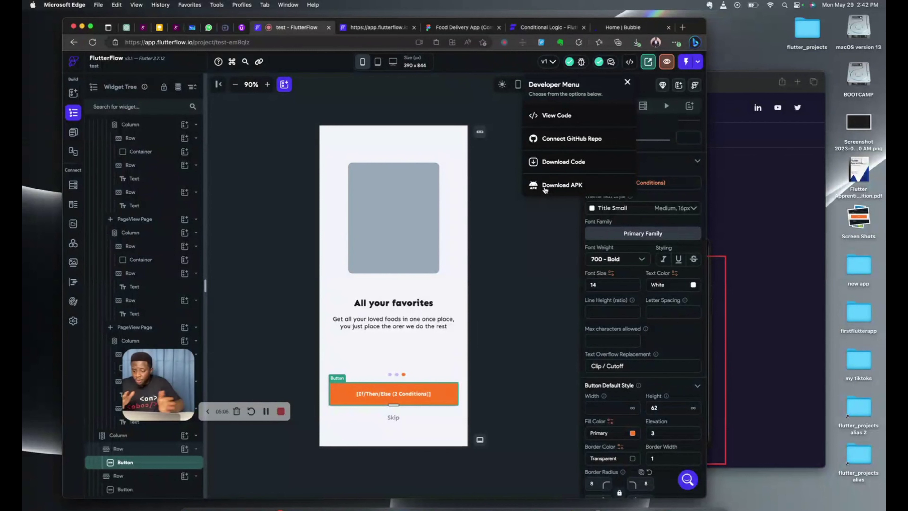
pyautogui.click(628, 84)
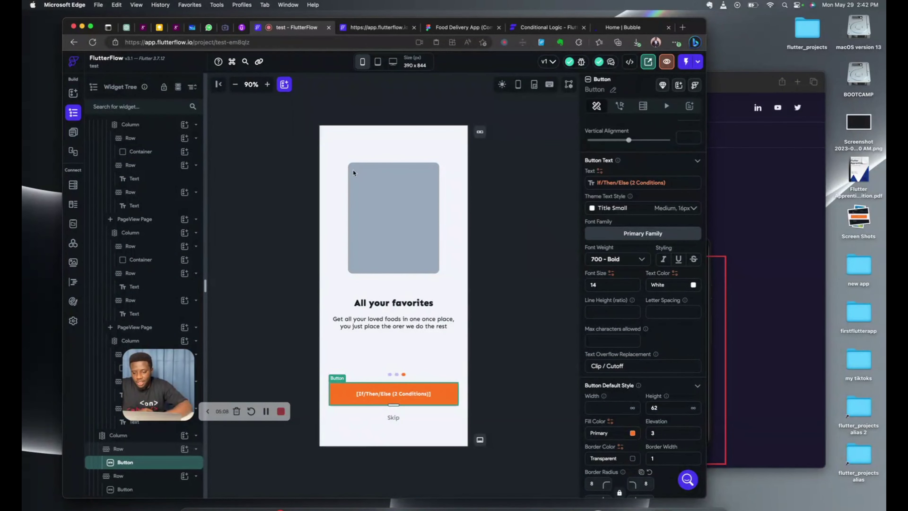
# Step: Add a local page state variable named buttonText to the HomePage
pyautogui.click(494, 262)
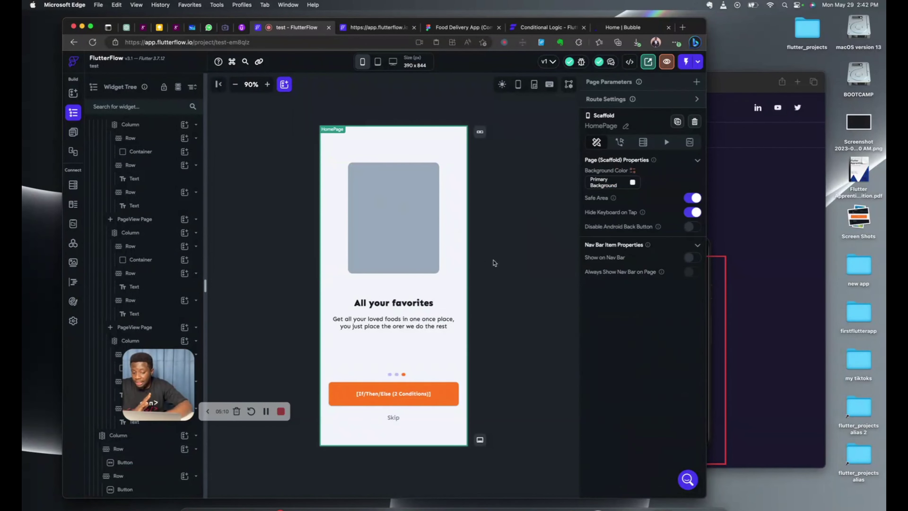
pyautogui.click(689, 143)
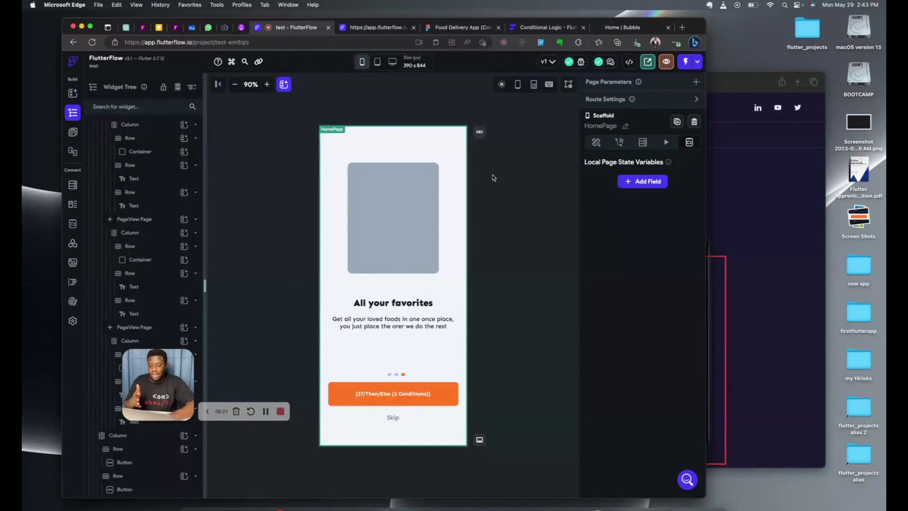
pyautogui.scroll(3, 142, 139)
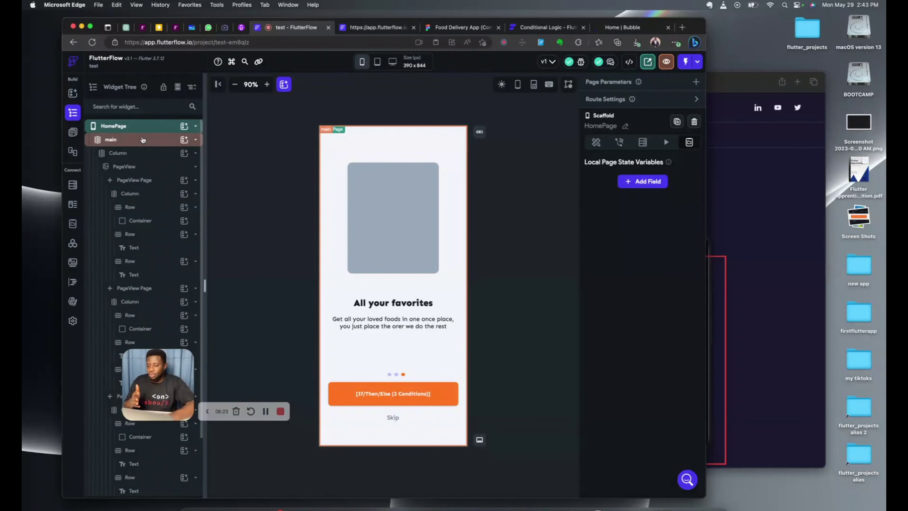
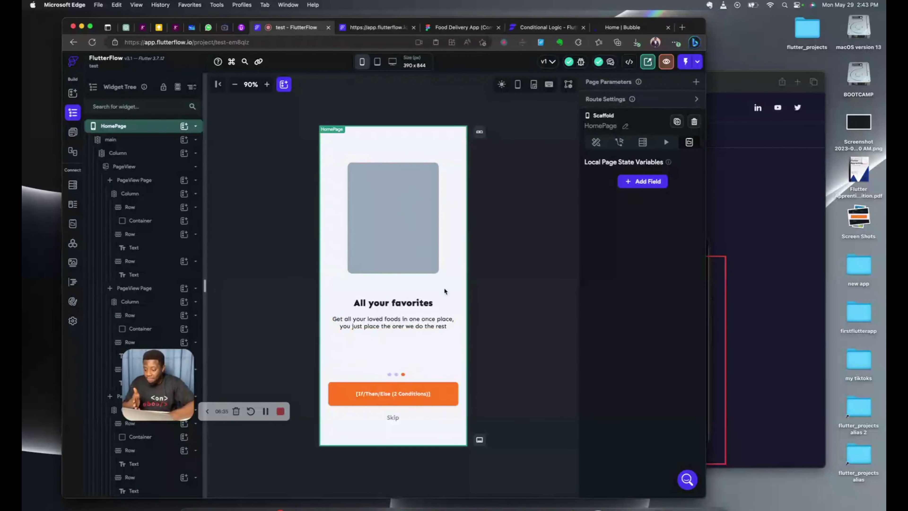
pyautogui.click(637, 183)
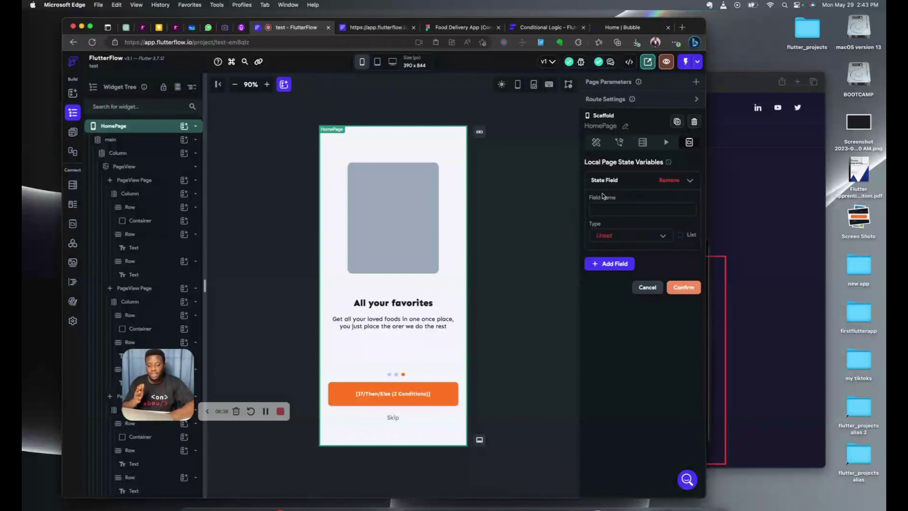
pyautogui.click(599, 209)
pyautogui.write('ButtonText')
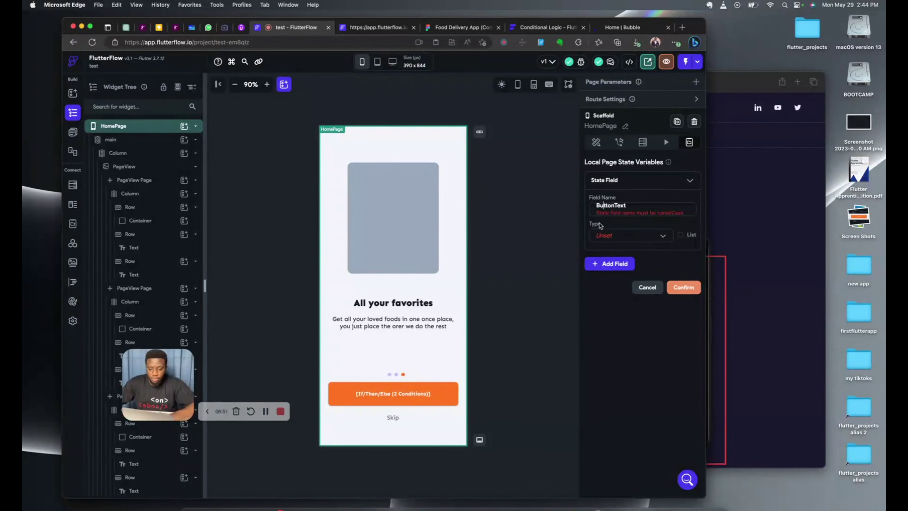
pyautogui.click(599, 205)
pyautogui.press('BackSpace')
pyautogui.write('b')
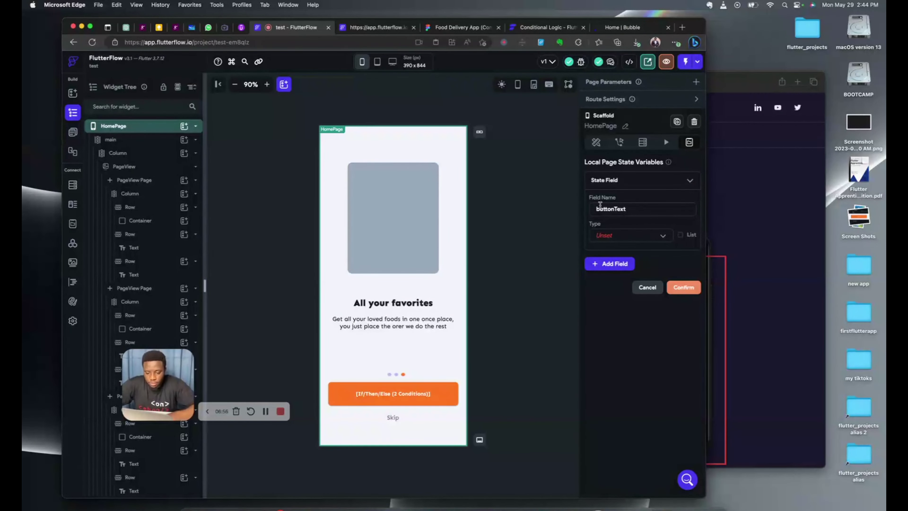
# Step: Make the buttonText field a String with the initial value "Next" and save the page state variable
pyautogui.click(621, 240)
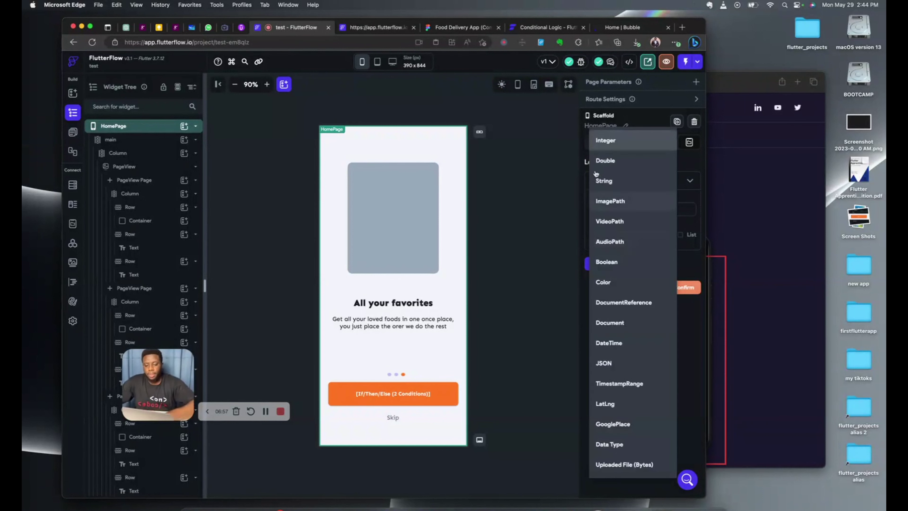
pyautogui.click(604, 181)
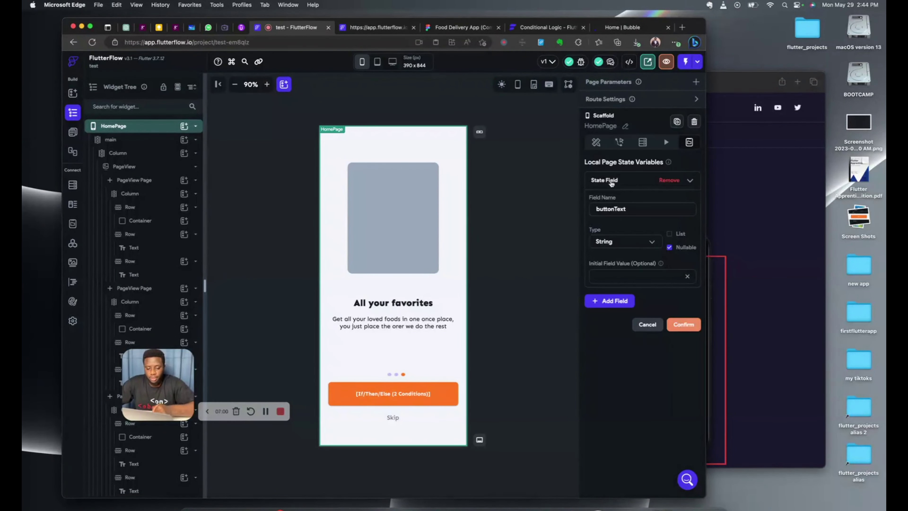
pyautogui.click(605, 278)
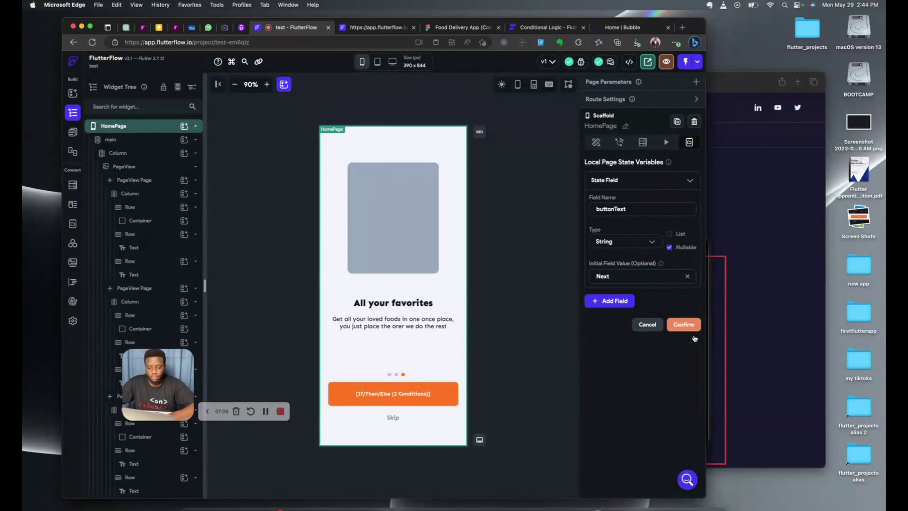
pyautogui.click(684, 325)
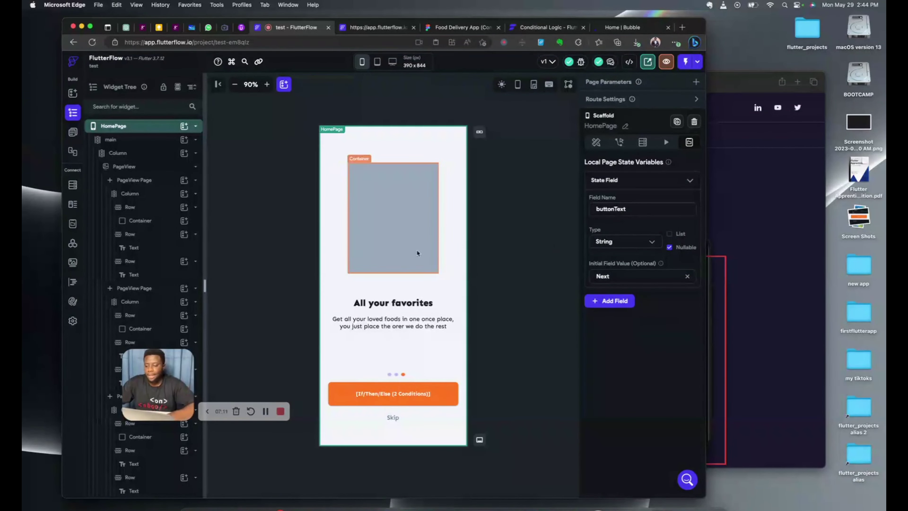
# Step: In the HomePage's action flow, add a Start Periodic Action that runs on page load
pyautogui.click(620, 142)
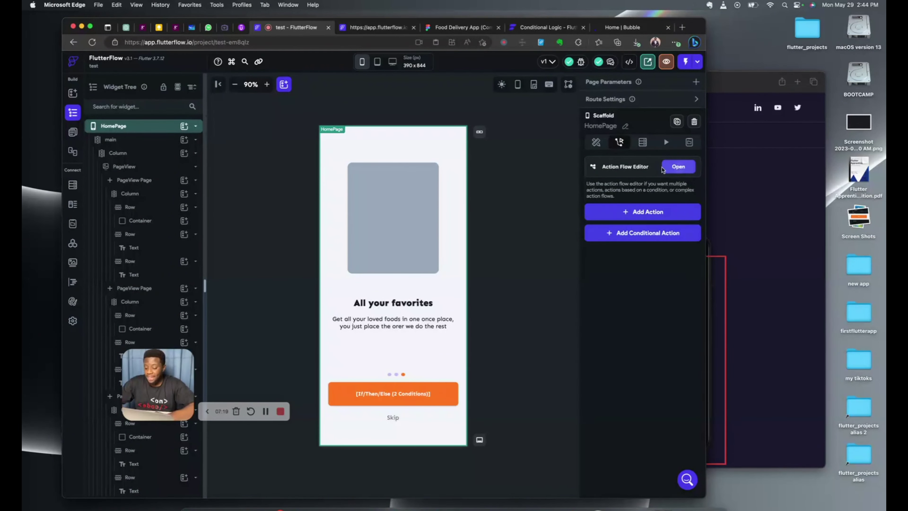
pyautogui.click(679, 168)
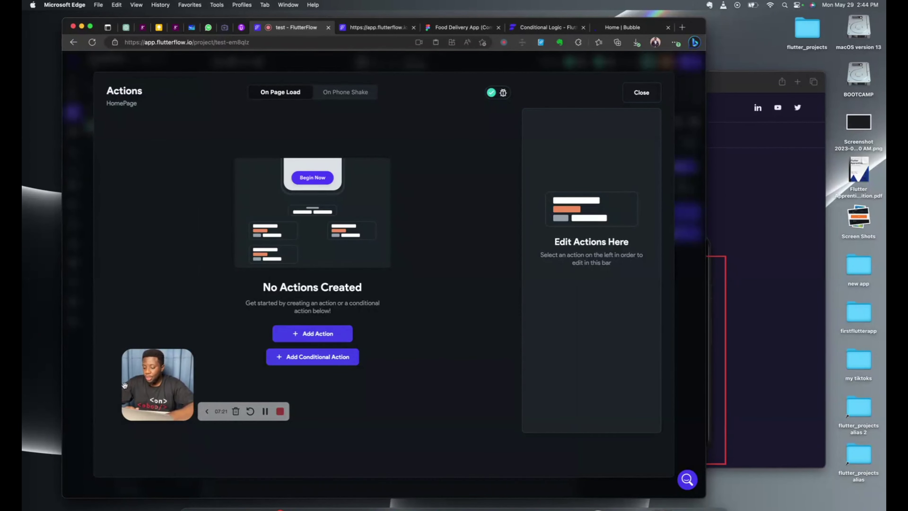
pyautogui.moveTo(170, 362); pyautogui.dragTo(121, 388)
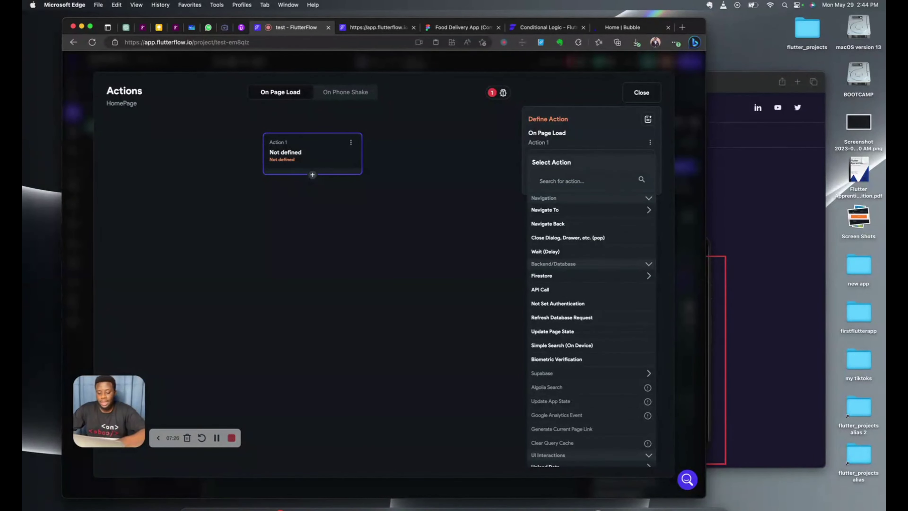
pyautogui.write('period')
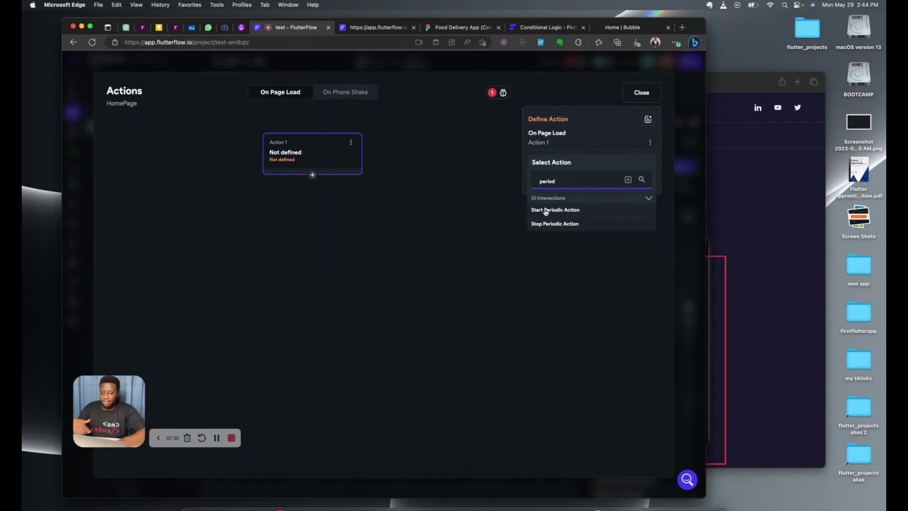
pyautogui.click(545, 212)
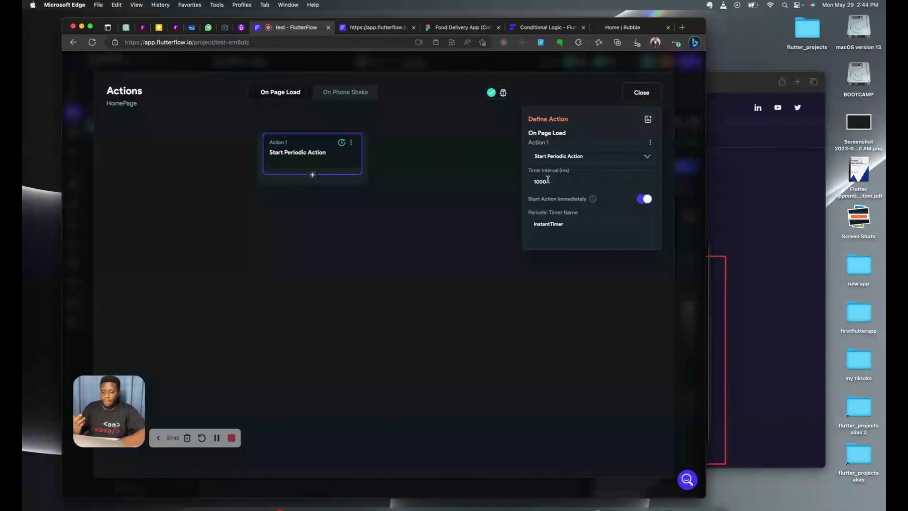
pyautogui.moveTo(550, 182); pyautogui.dragTo(526, 181)
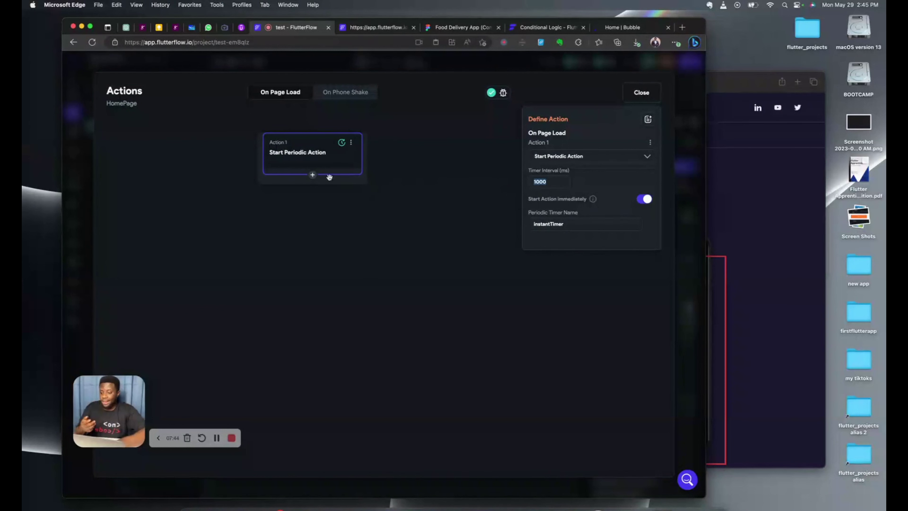
pyautogui.click(313, 176)
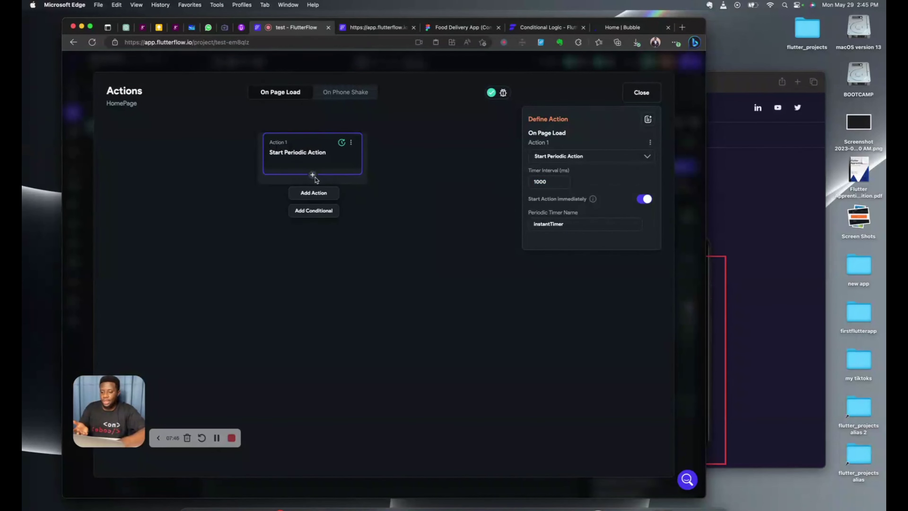
pyautogui.click(304, 193)
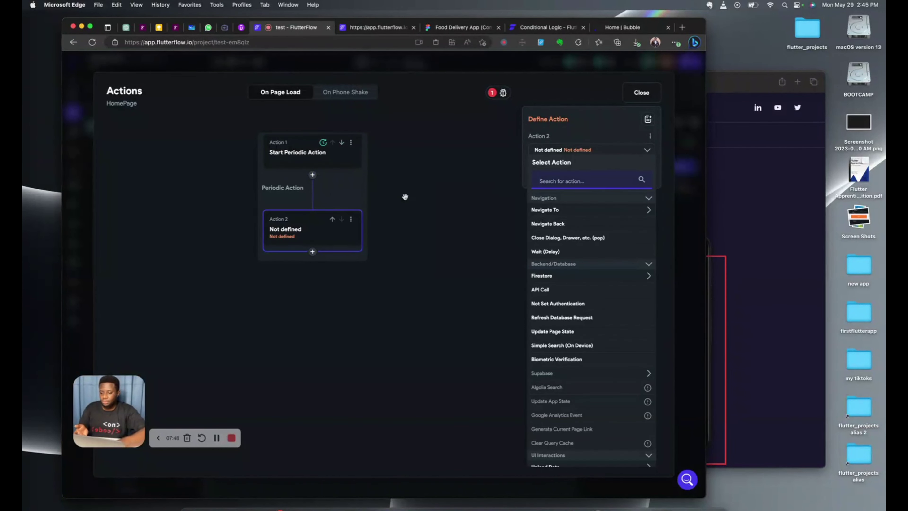
pyautogui.click(351, 219)
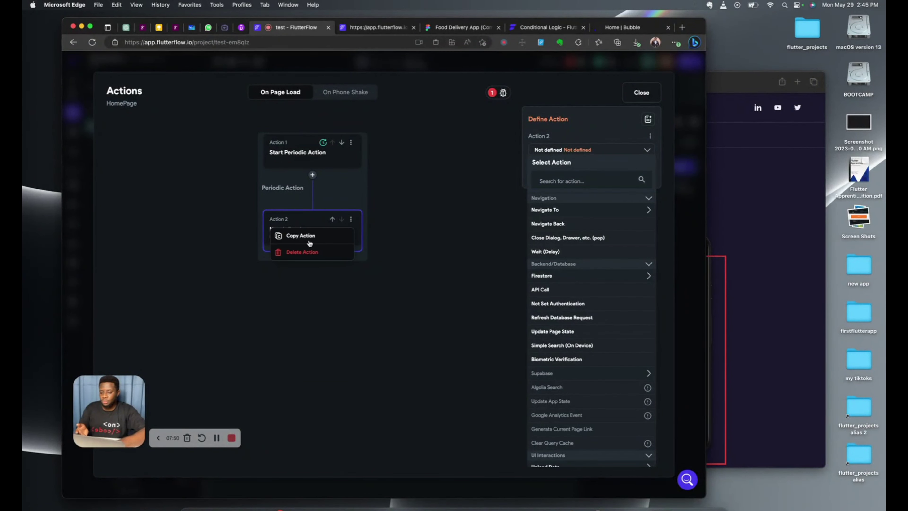
pyautogui.click(301, 251)
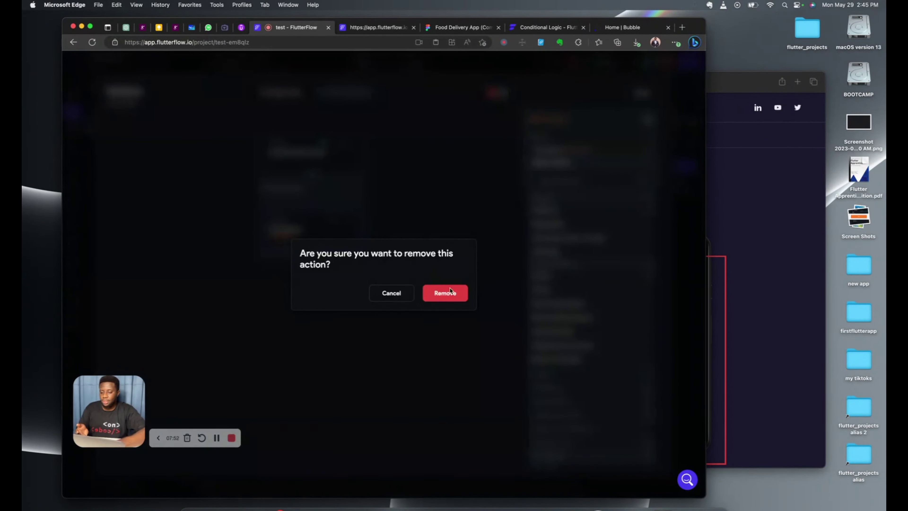
pyautogui.click(449, 294)
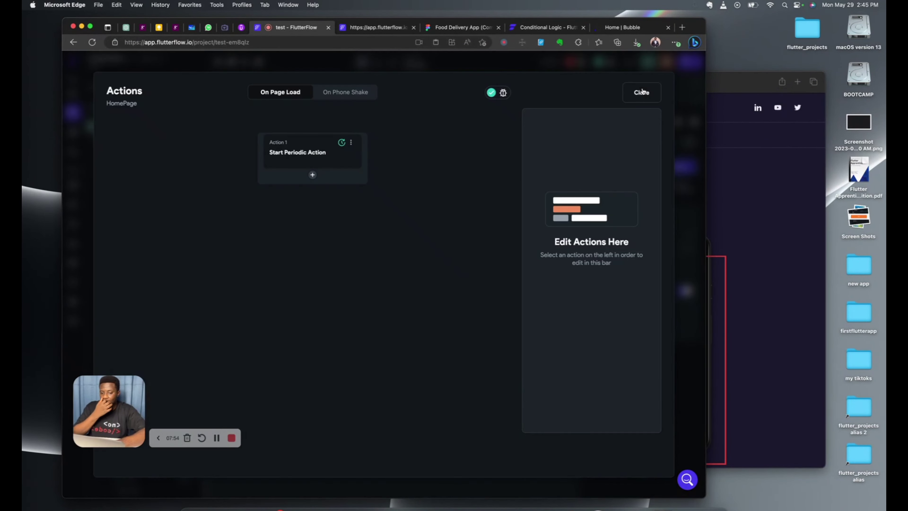
# Step: Leave the action flow and copy the Page View Current Index == 2 condition from the orange button's conditional text
pyautogui.click(639, 93)
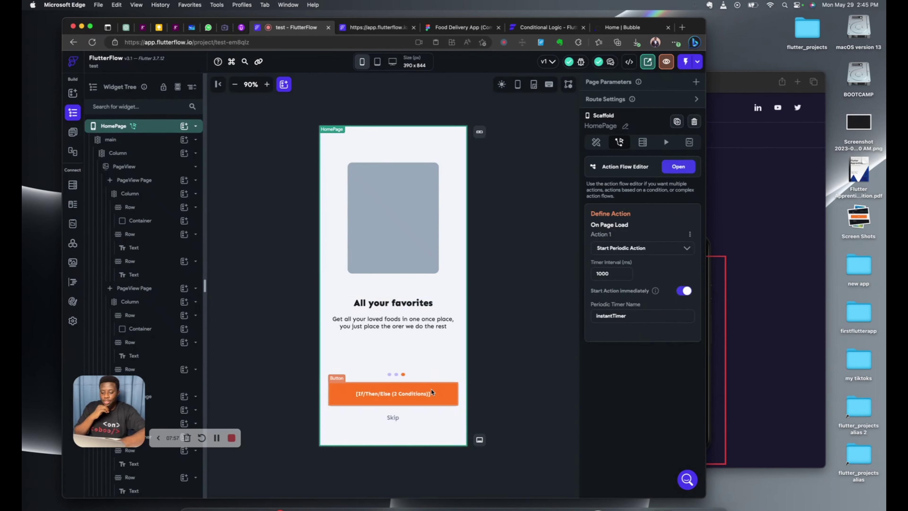
pyautogui.click(425, 392)
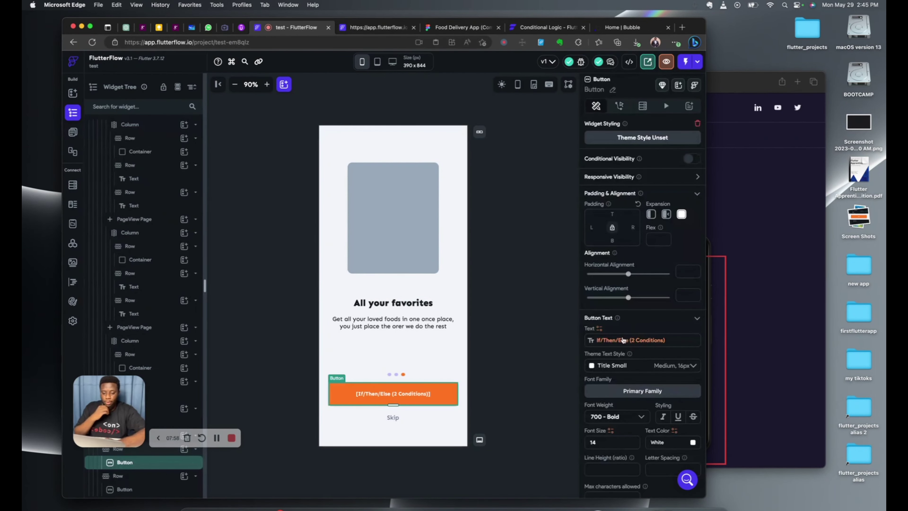
pyautogui.click(622, 341)
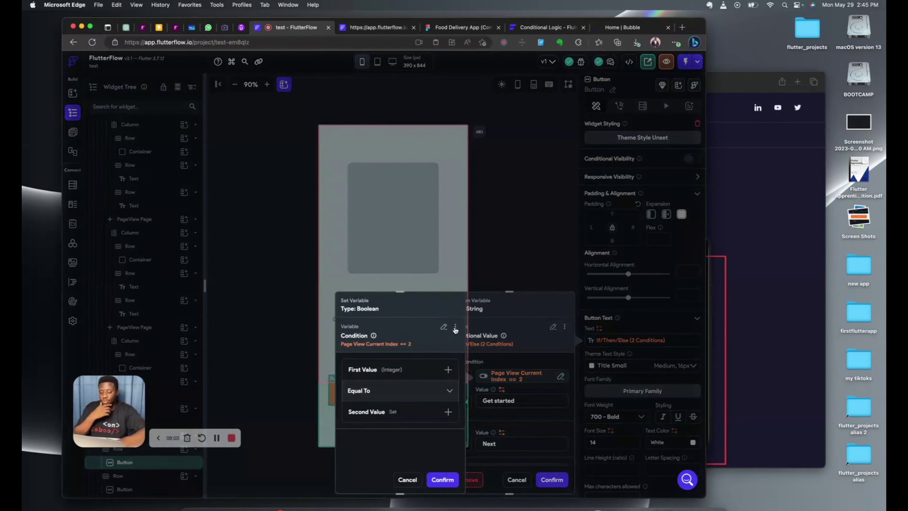
pyautogui.click(456, 327)
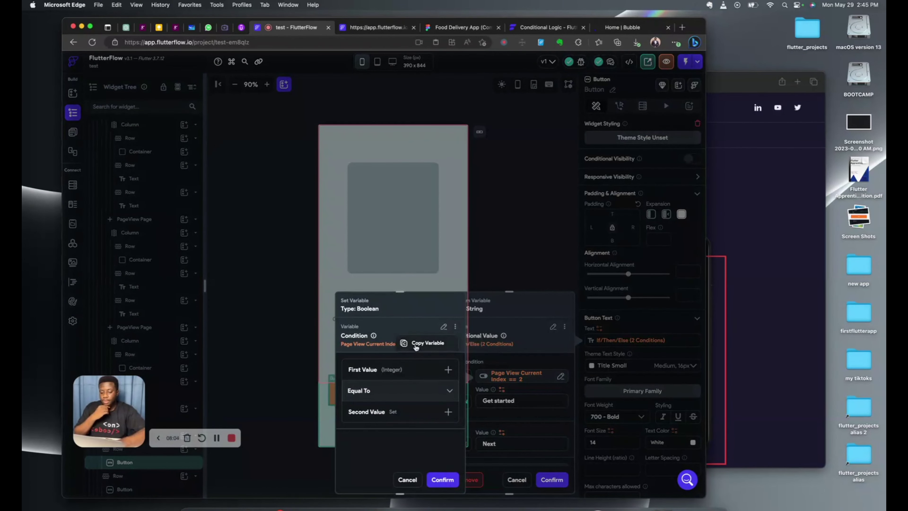
pyautogui.click(493, 204)
pyautogui.click(191, 226)
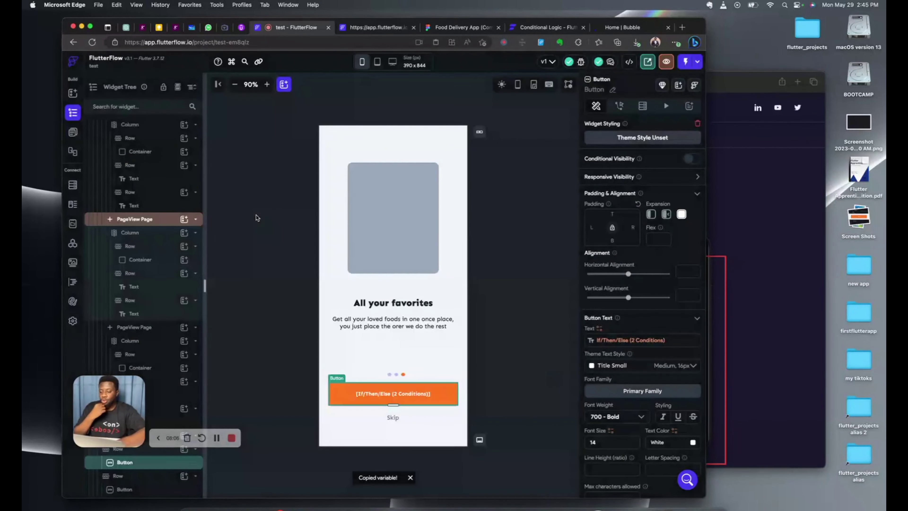
# Step: Add a conditional inside the HomePage's on-page-load periodic action and paste the copied page index variable as its condition
pyautogui.scroll(3, 150, 260)
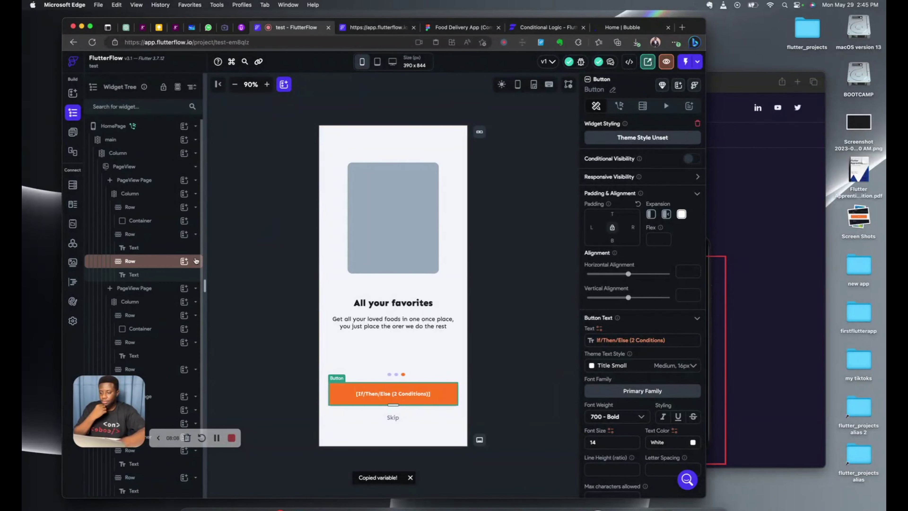
pyautogui.click(153, 125)
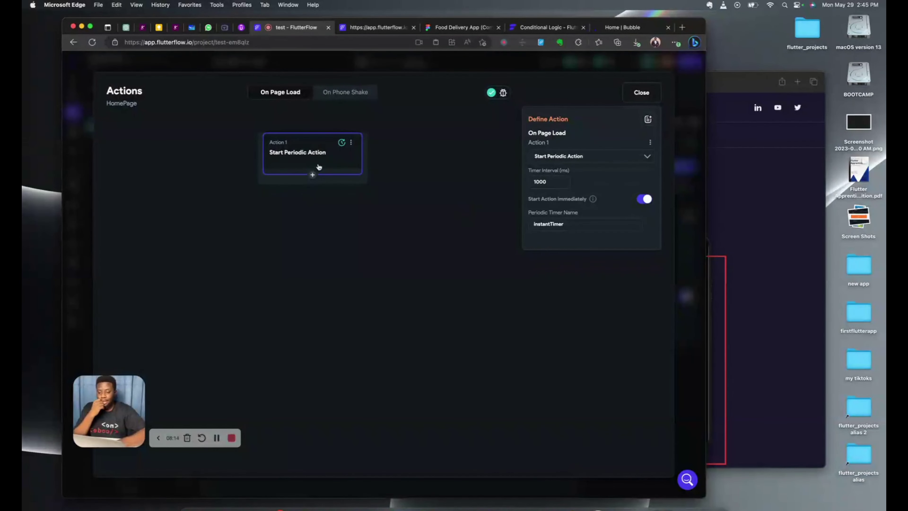
pyautogui.click(312, 175)
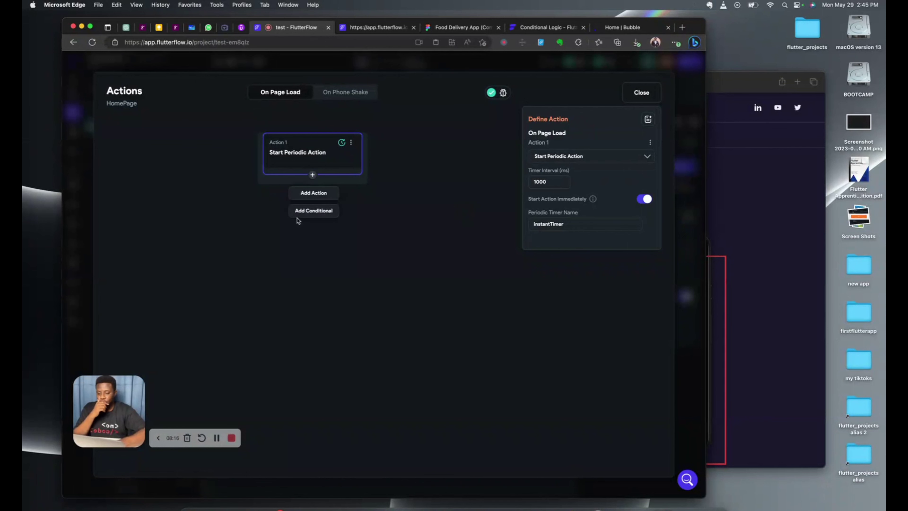
pyautogui.click(306, 213)
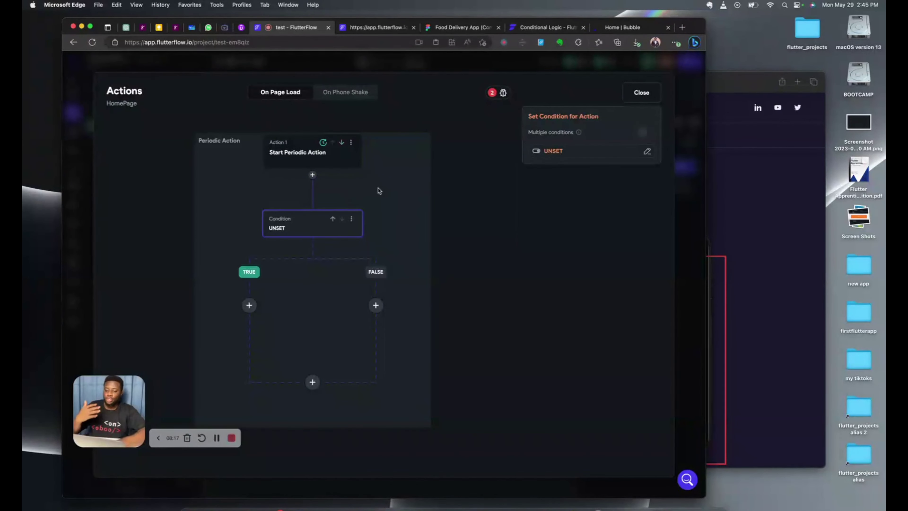
pyautogui.click(552, 151)
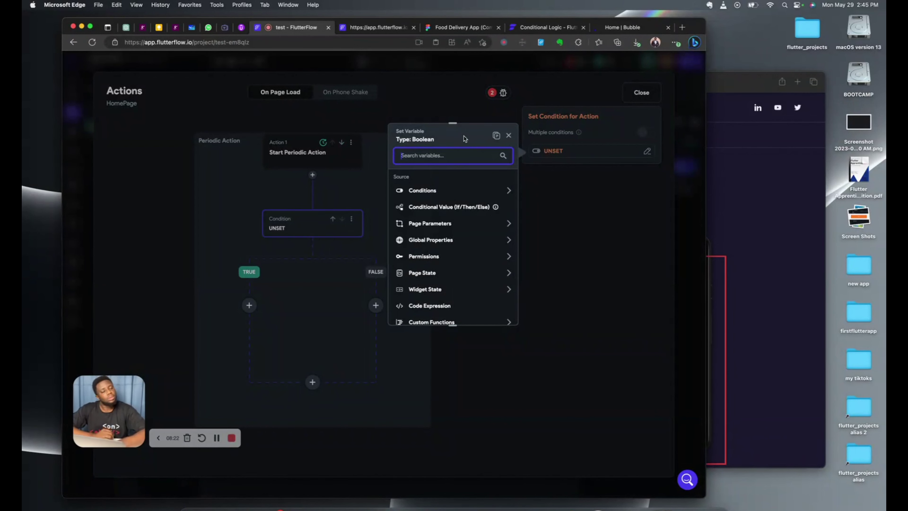
pyautogui.click(497, 136)
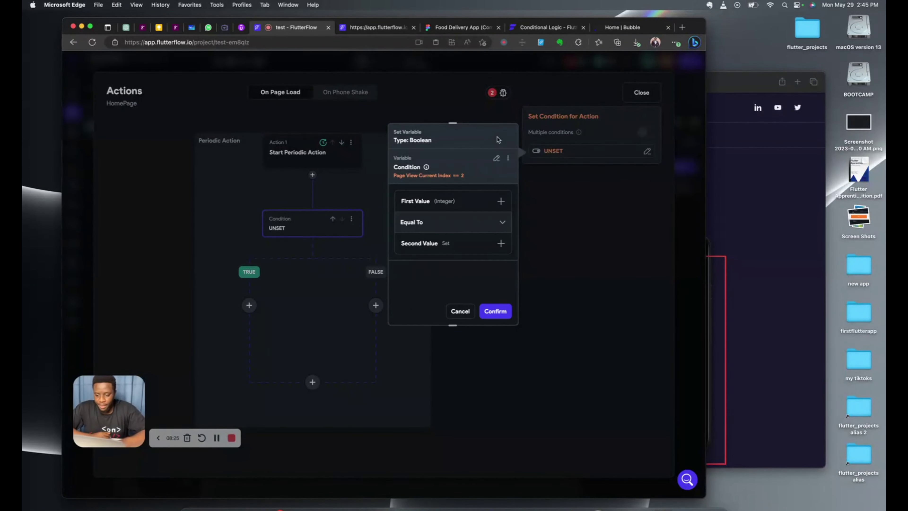
pyautogui.click(488, 311)
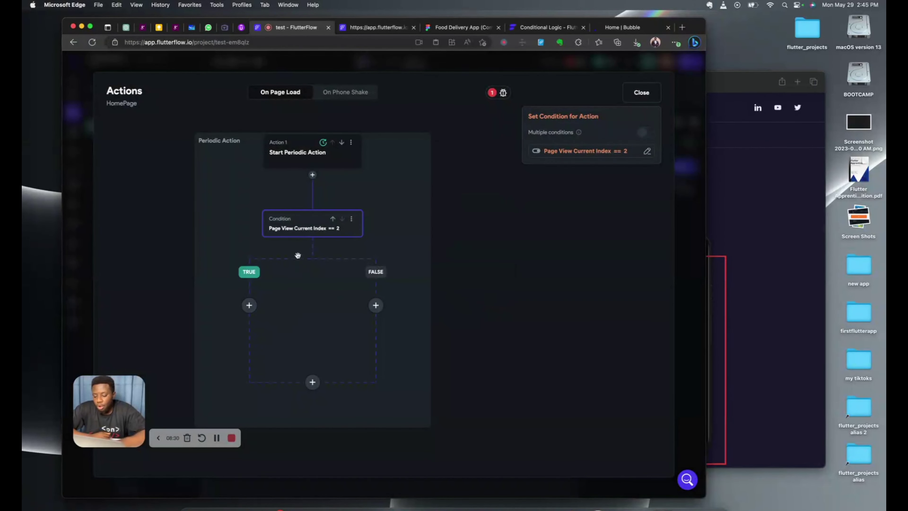
pyautogui.scroll(-3, 297, 254)
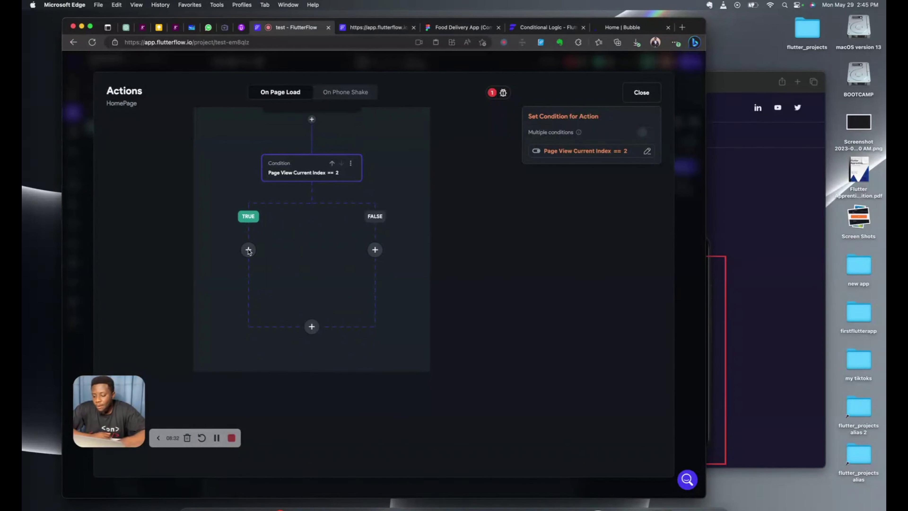
# Step: Add an Update Page State action to the condition's TRUE branch and add the buttonText field to it
pyautogui.click(249, 250)
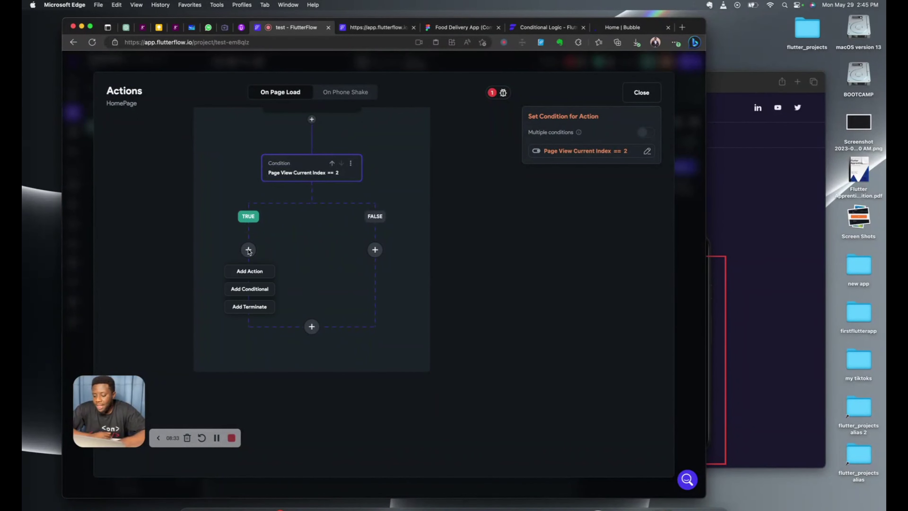
pyautogui.click(249, 271)
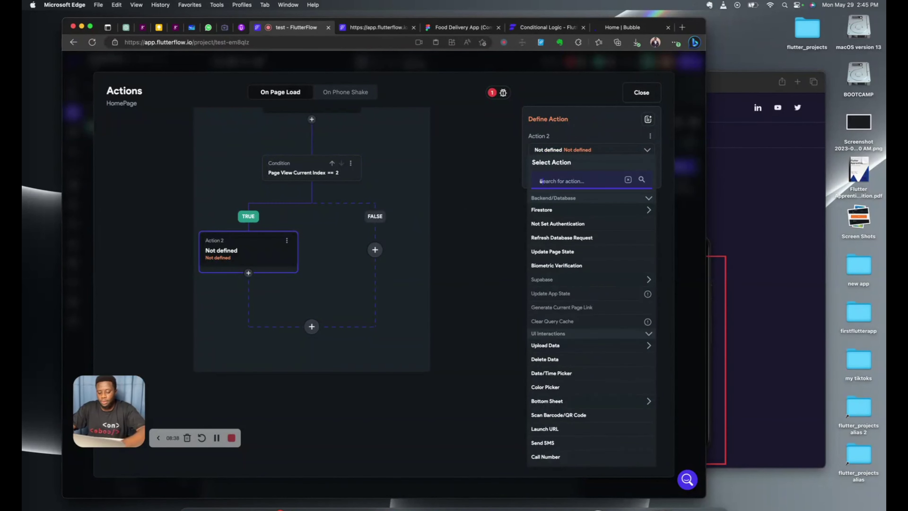
pyautogui.write('update')
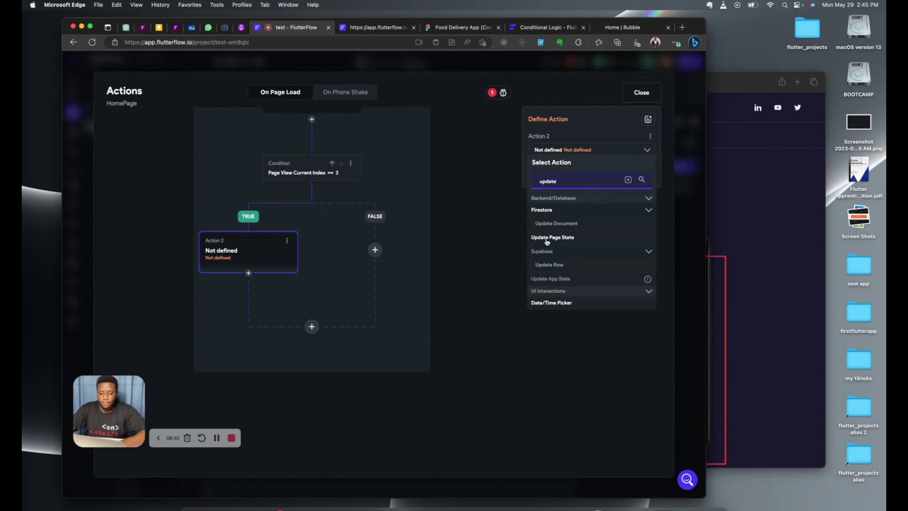
pyautogui.click(546, 237)
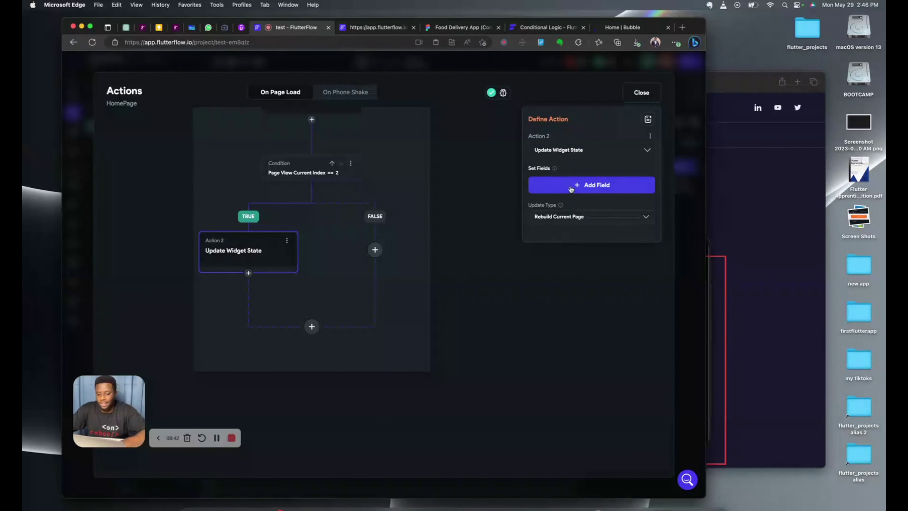
pyautogui.click(554, 185)
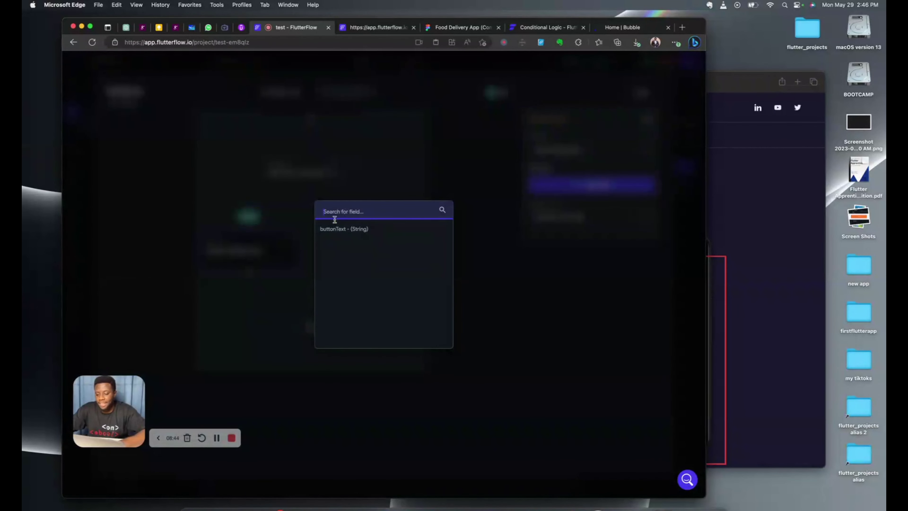
pyautogui.click(379, 228)
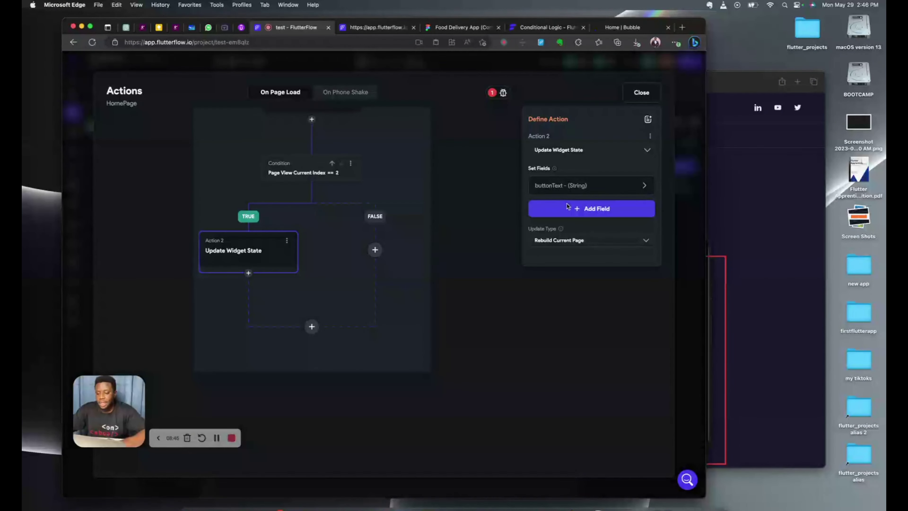
# Step: Set the TRUE action's buttonText field to update with Set Value and the value "Get started"
pyautogui.click(556, 193)
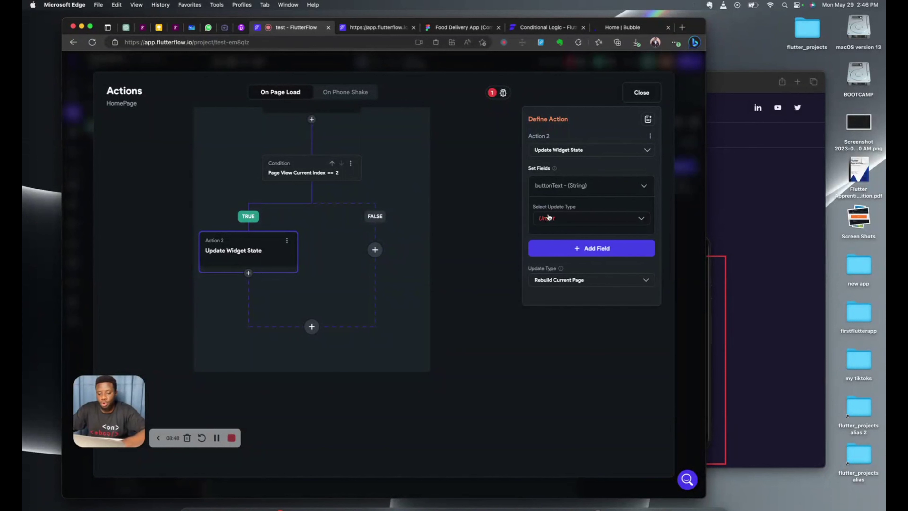
pyautogui.click(549, 217)
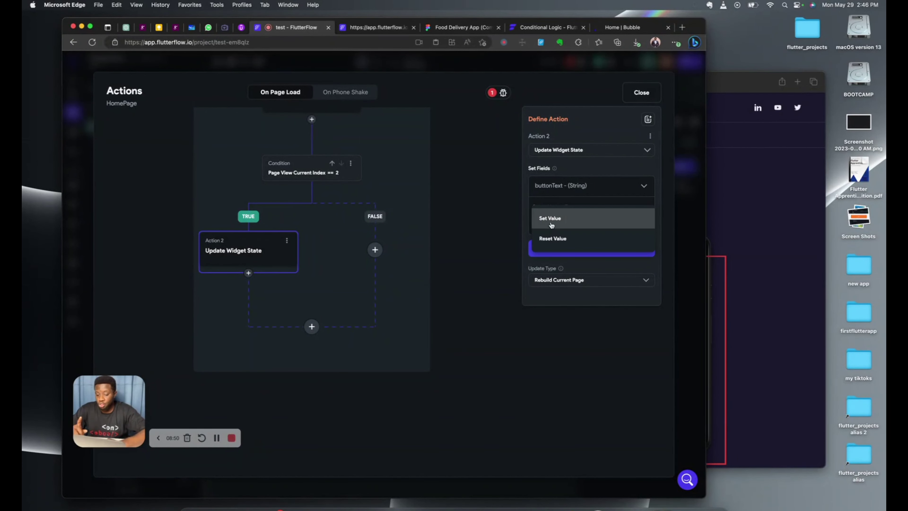
pyautogui.click(550, 224)
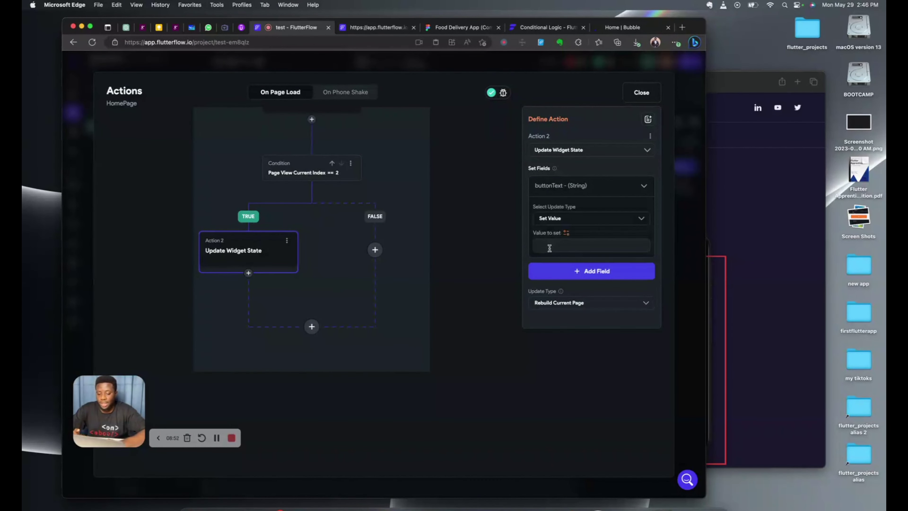
pyautogui.click(549, 248)
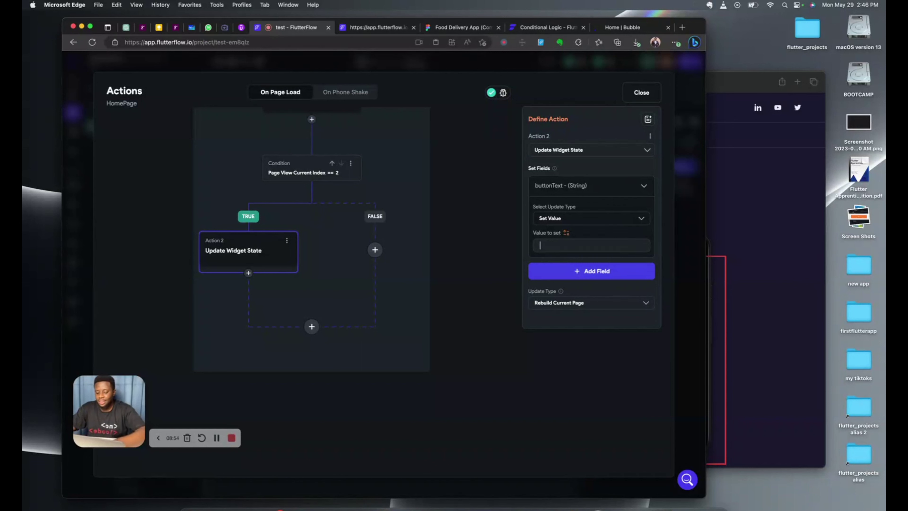
pyautogui.write('Get')
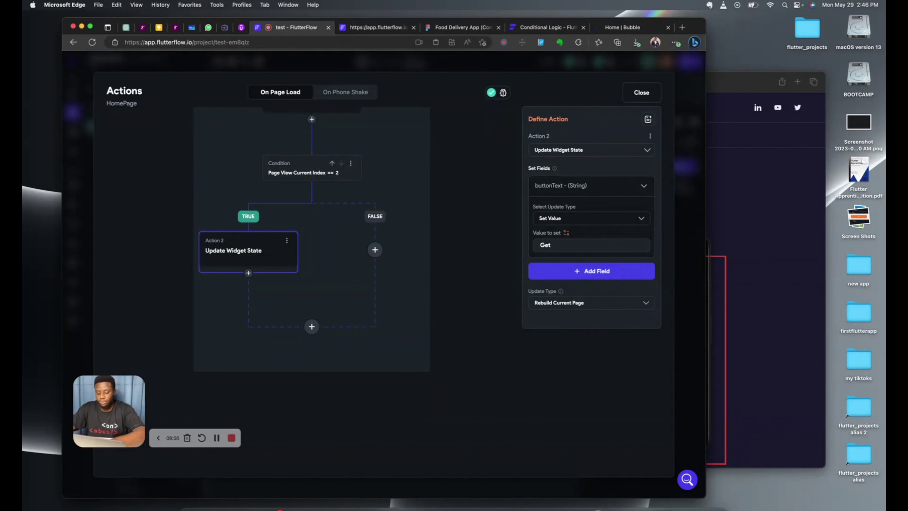
pyautogui.write('rted')
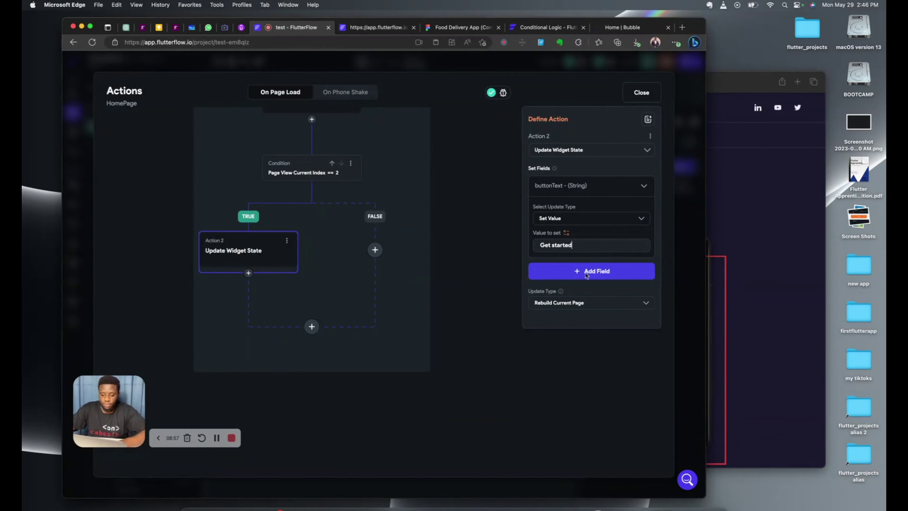
pyautogui.click(299, 260)
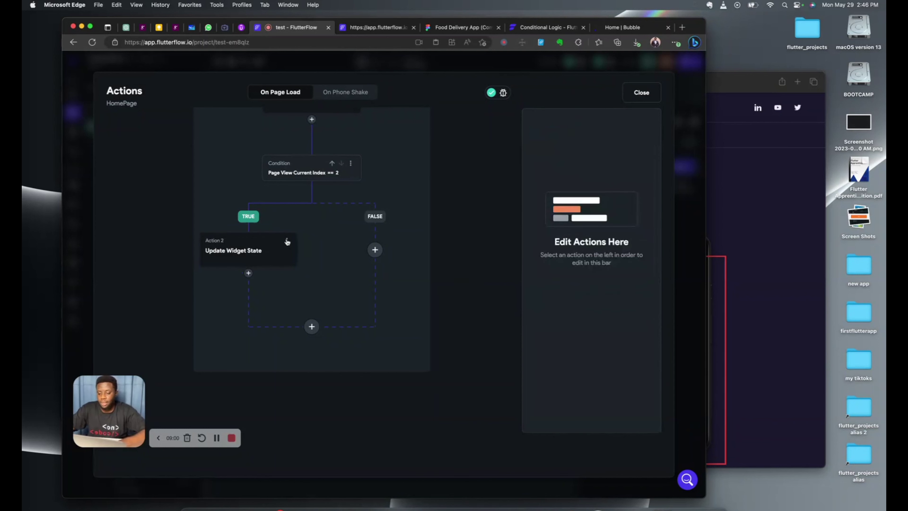
# Step: Copy the TRUE branch's update state action and paste it into the FALSE branch
pyautogui.click(286, 240)
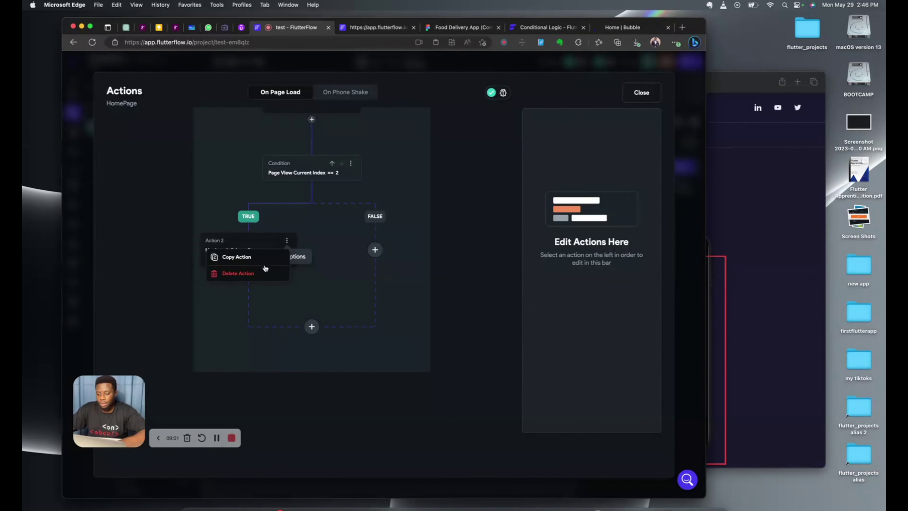
pyautogui.click(250, 258)
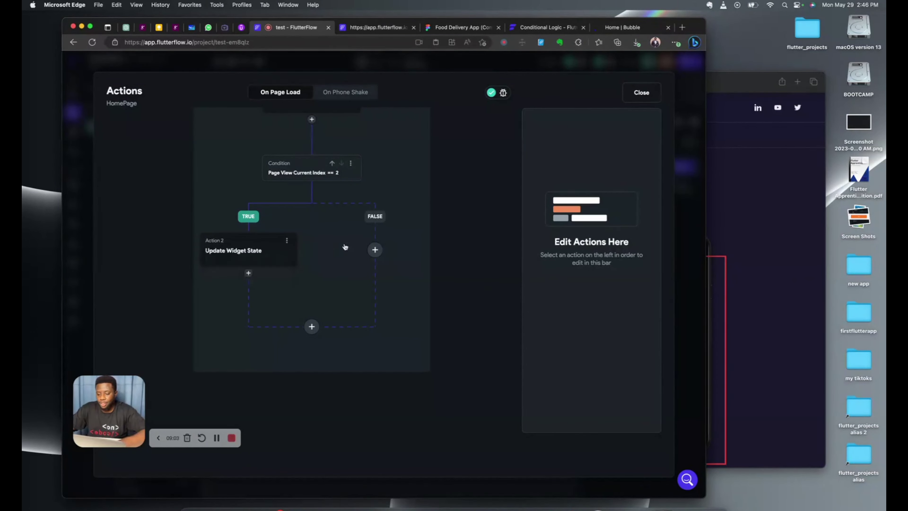
pyautogui.click(375, 250)
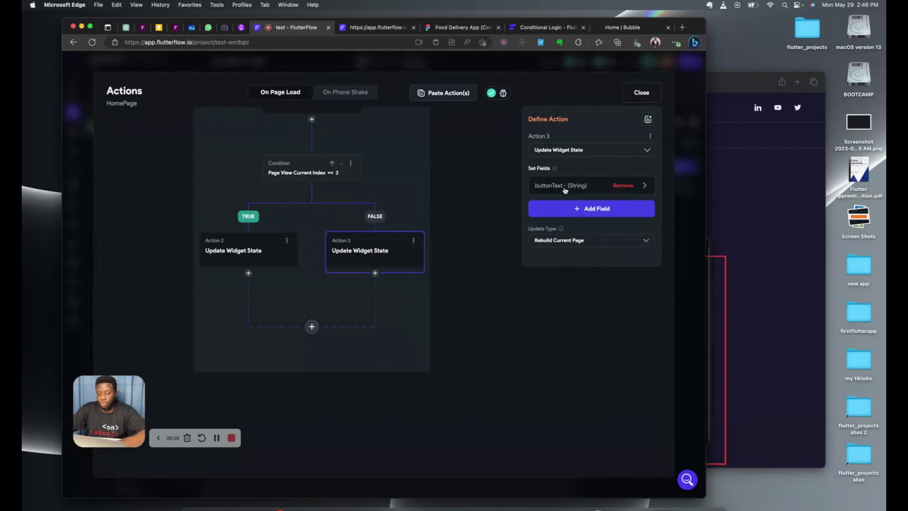
# Step: Set the FALSE action's buttonText value to "Next" and close the action flow
pyautogui.click(565, 186)
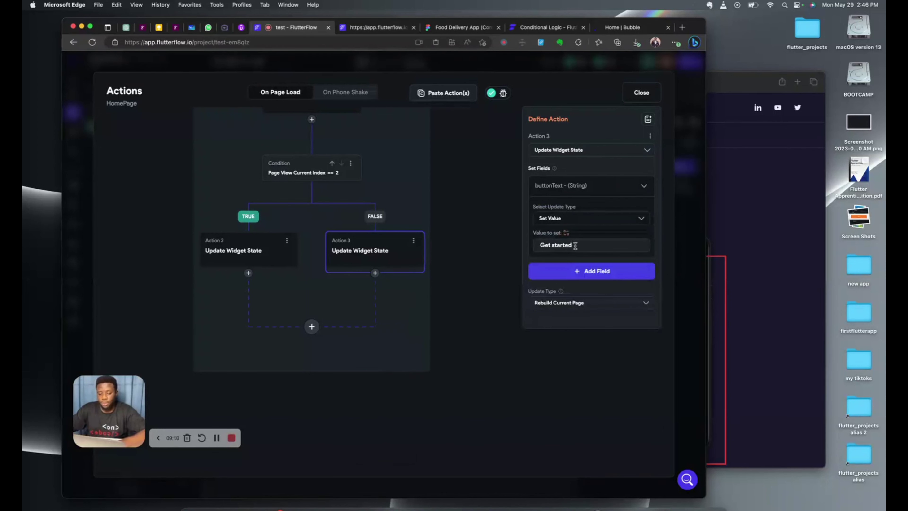
pyautogui.moveTo(576, 246); pyautogui.dragTo(487, 247)
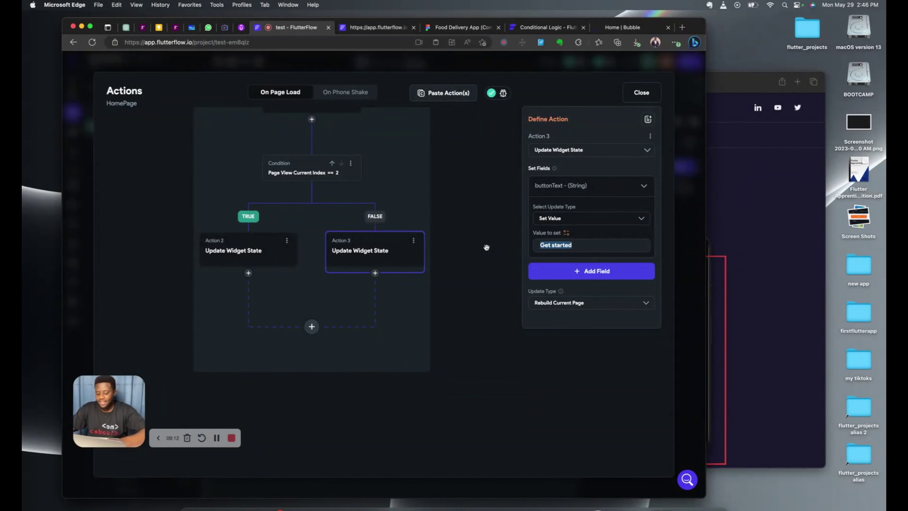
pyautogui.write('Next')
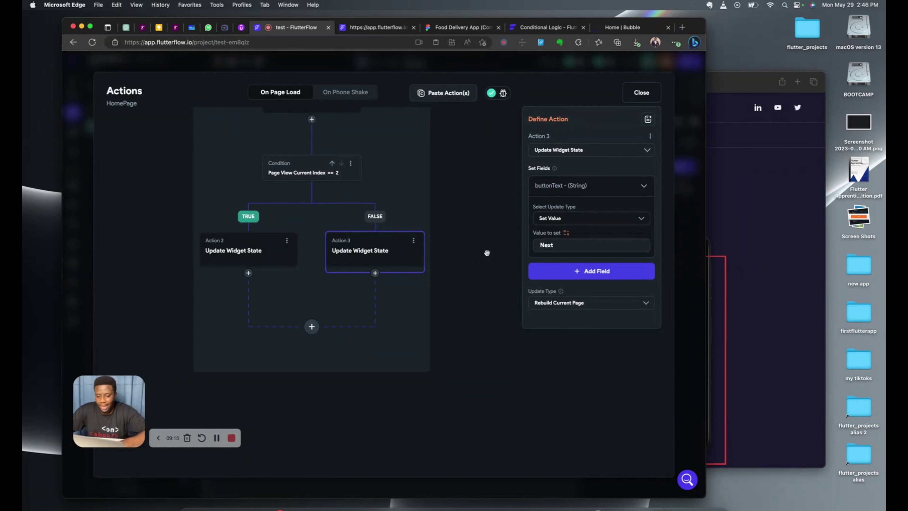
pyautogui.click(471, 256)
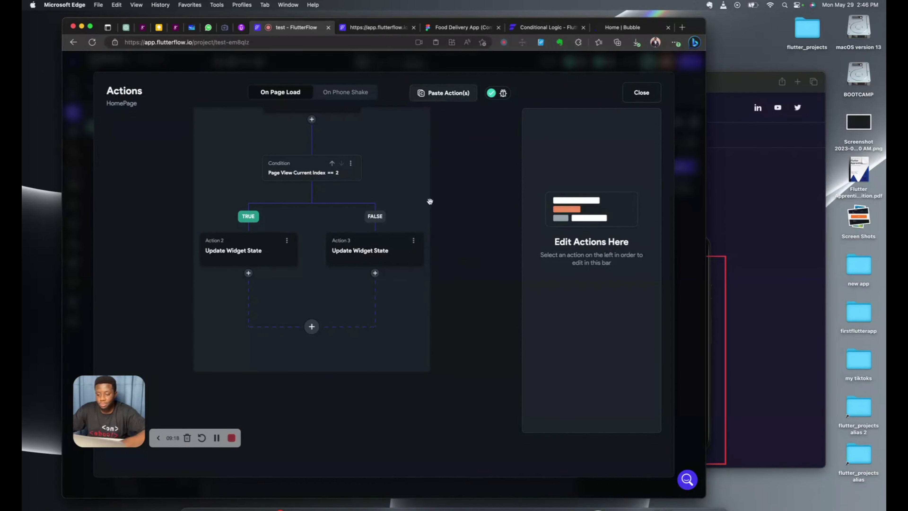
pyautogui.scroll(2, 444, 273)
pyautogui.click(641, 92)
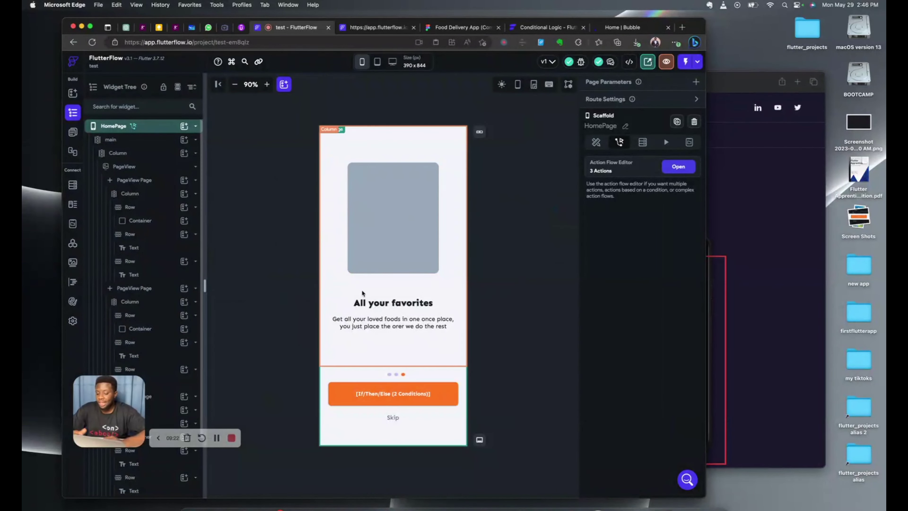
# Step: Remove the orange button's If/Then/Else text and bind its text to the buttonText page state variable
pyautogui.click(429, 386)
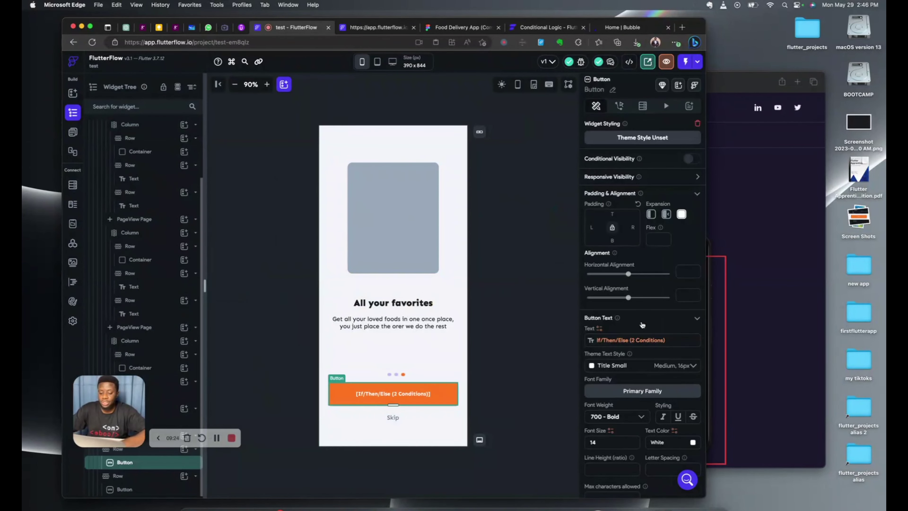
pyautogui.click(653, 342)
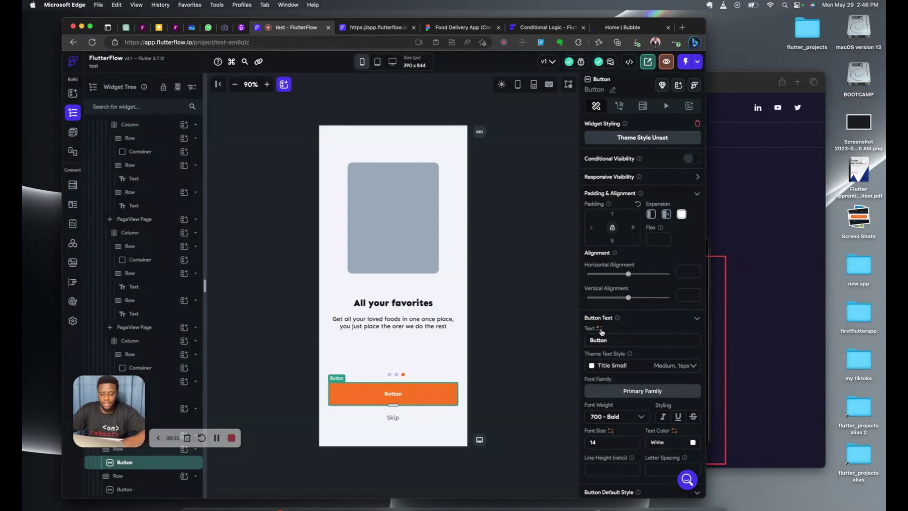
pyautogui.click(599, 328)
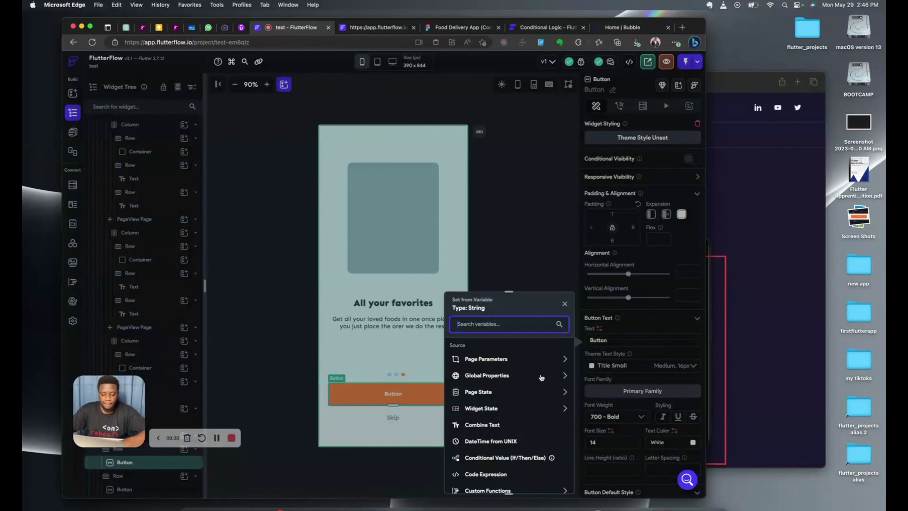
pyautogui.click(487, 396)
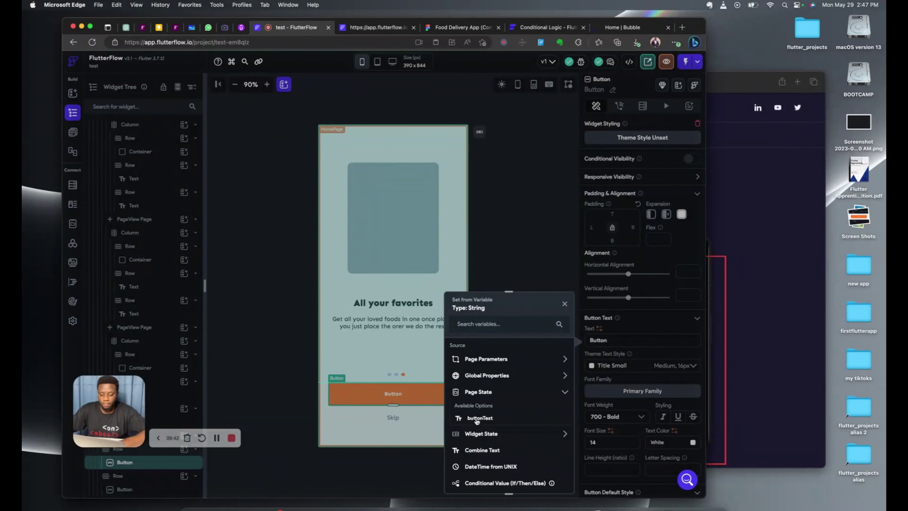
pyautogui.click(479, 419)
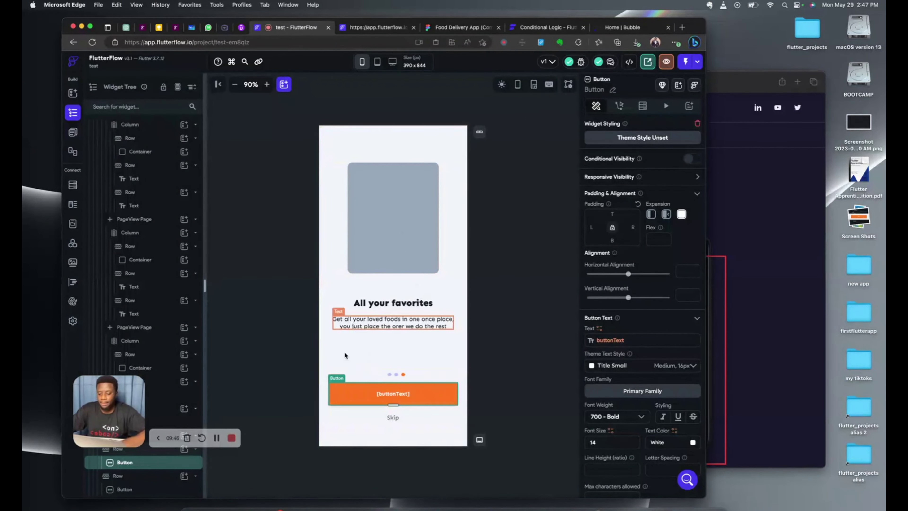
# Step: Enable conditional visibility on the Skip button and start a single condition with the buttonText page state as first value
pyautogui.click(373, 419)
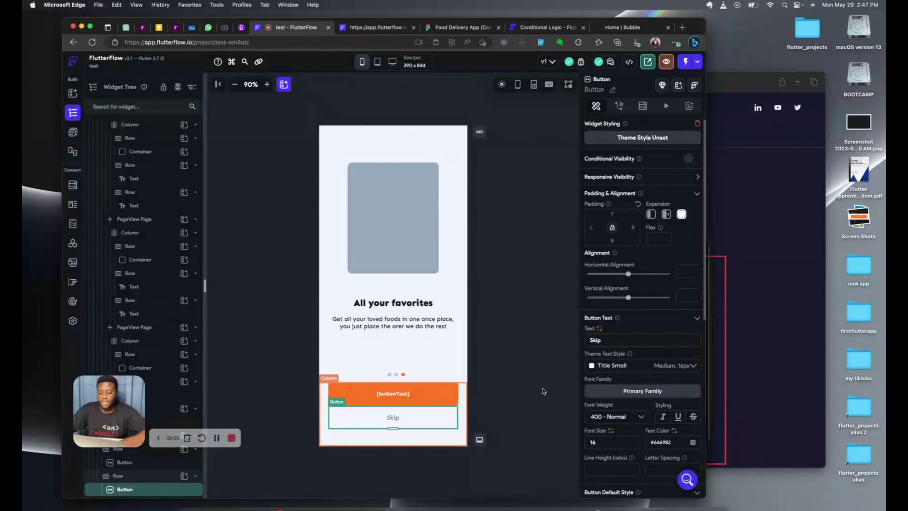
pyautogui.click(693, 161)
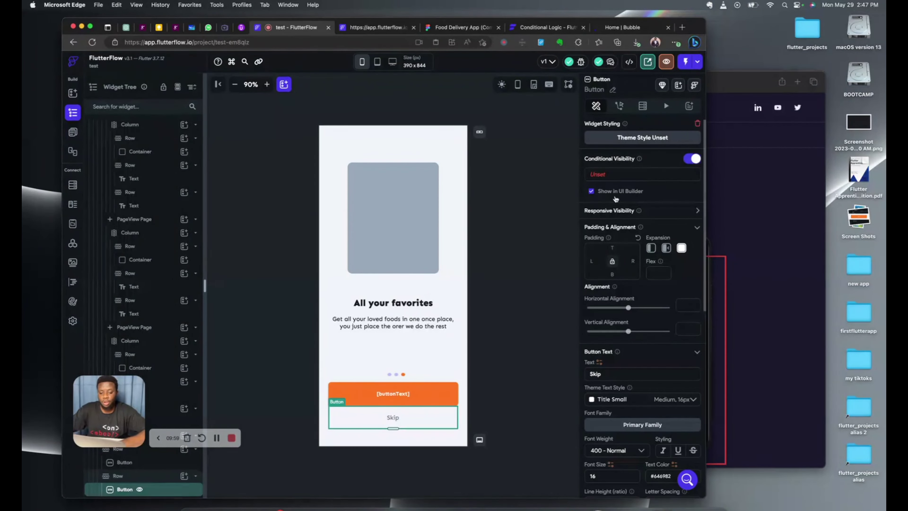
pyautogui.click(607, 176)
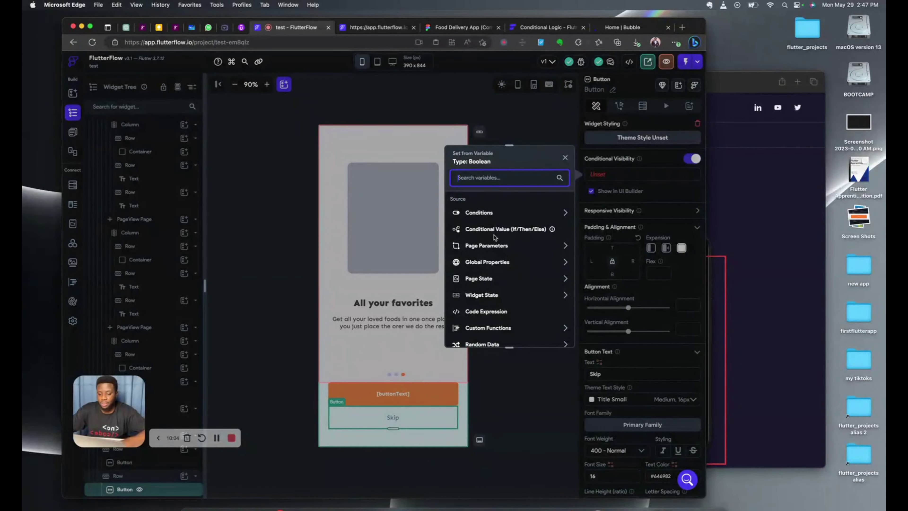
pyautogui.click(479, 214)
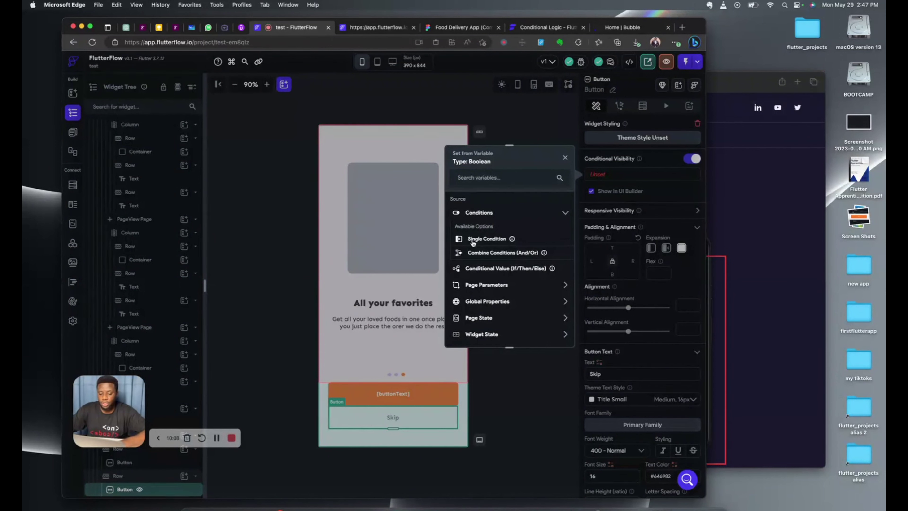
pyautogui.click(472, 240)
pyautogui.click(499, 230)
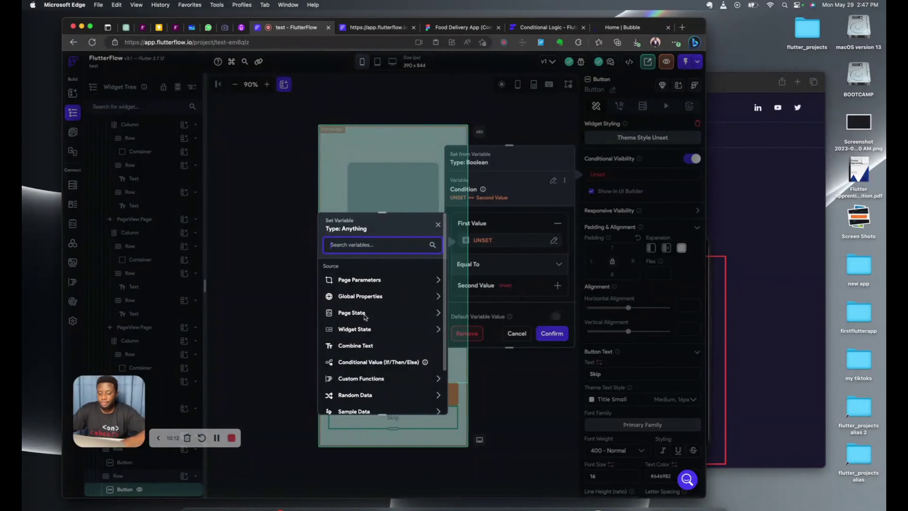
pyautogui.click(361, 313)
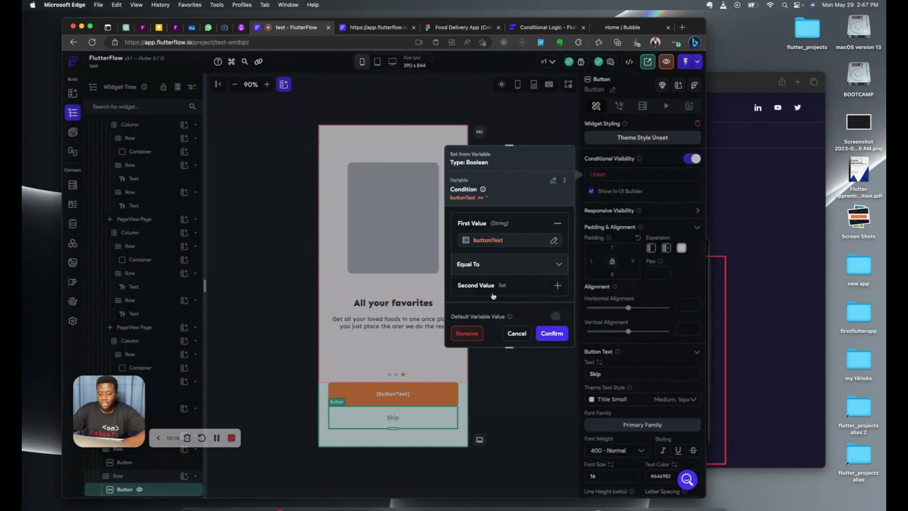
# Step: Complete the Skip button's visibility condition as buttonText equal to the specific value "Next" and hide the button in the UI builder
pyautogui.click(493, 290)
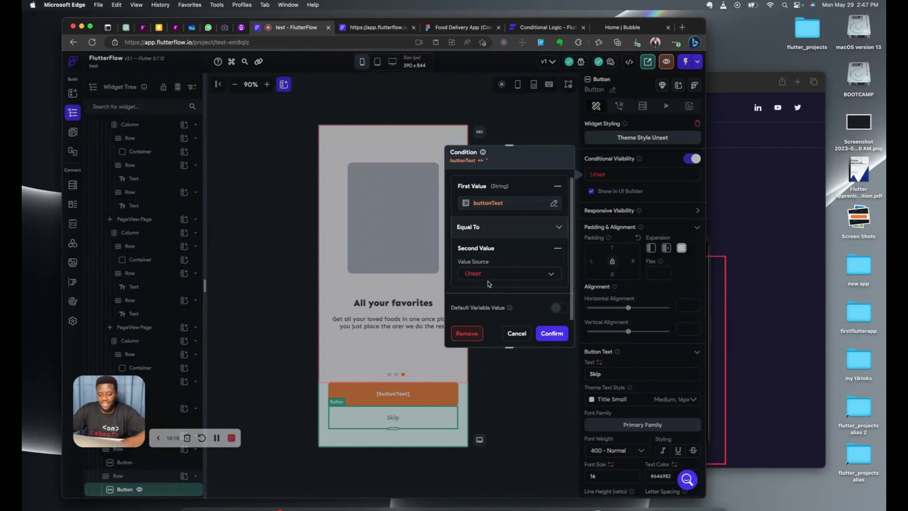
pyautogui.click(488, 278)
pyautogui.click(486, 274)
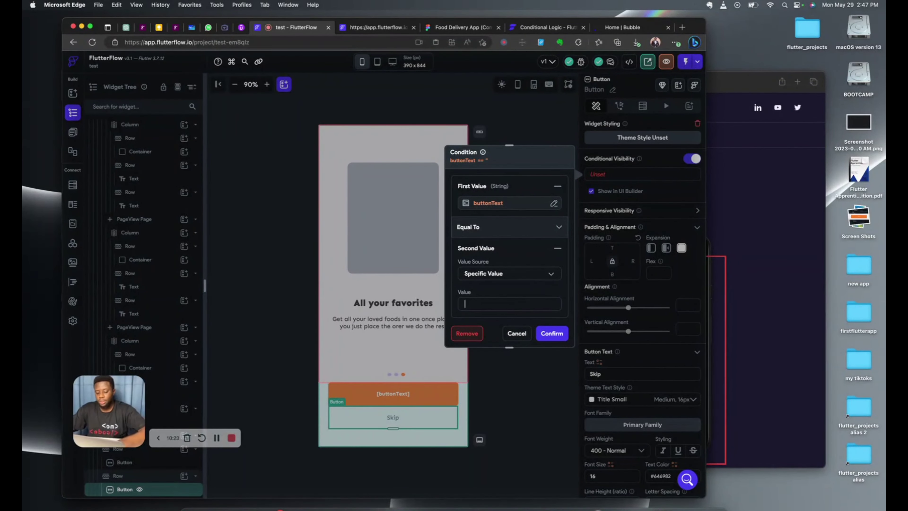
pyautogui.write('Next')
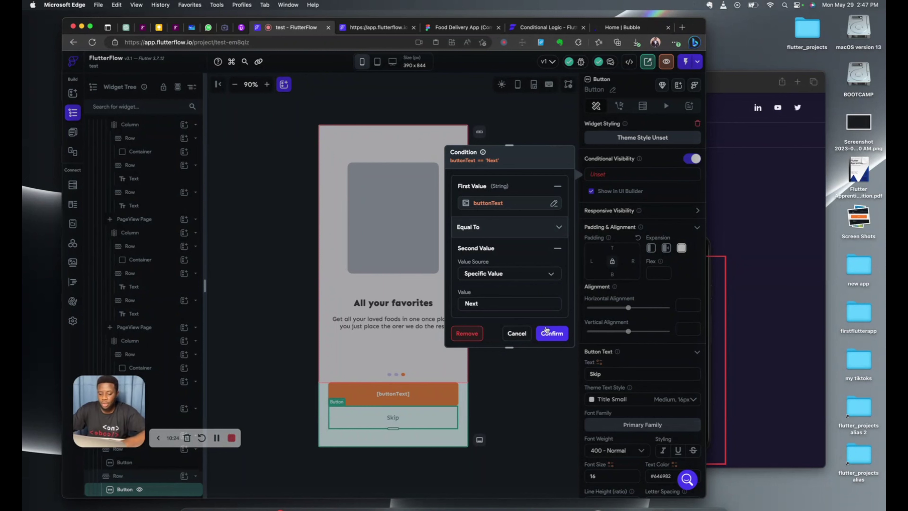
pyautogui.click(547, 333)
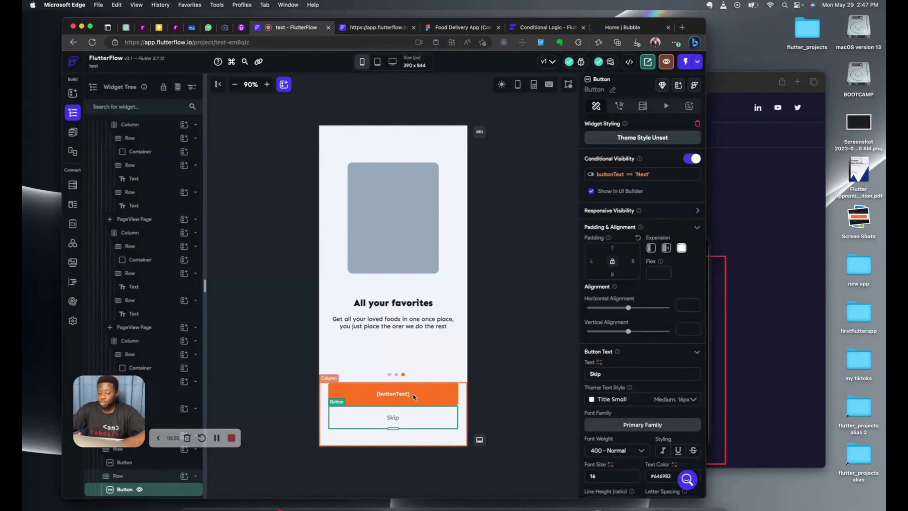
pyautogui.click(592, 191)
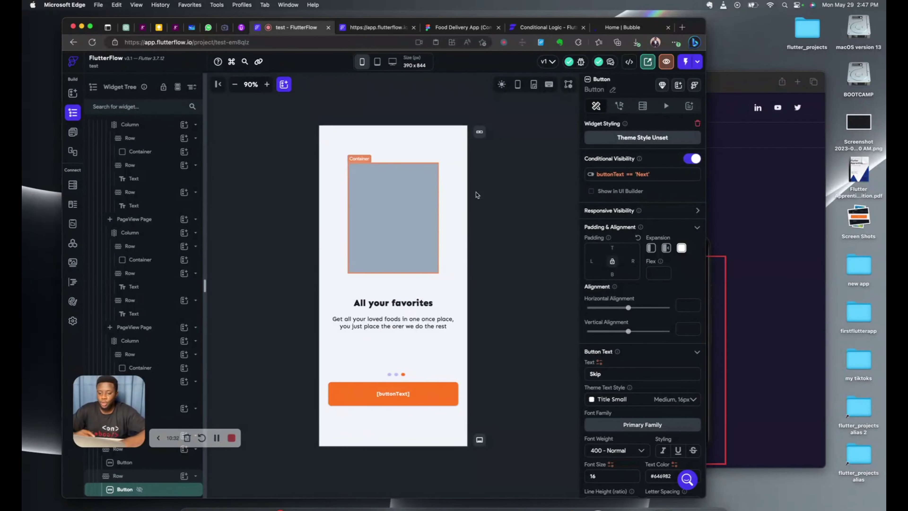
# Step: Switch to the Figma food delivery design and examine the onboarding, Log In and Forgot Password screens
pyautogui.click(459, 28)
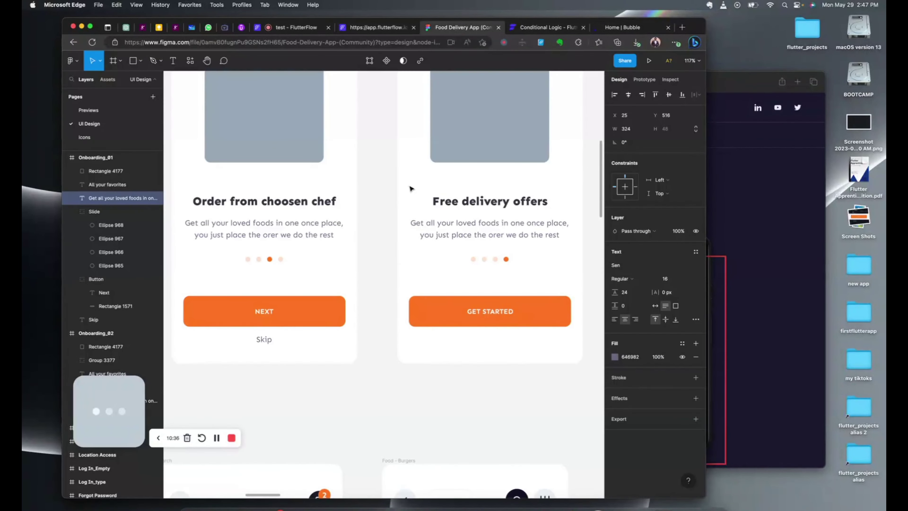
pyautogui.hscroll(10, 408, 196)
pyautogui.hscroll(-6, 409, 196)
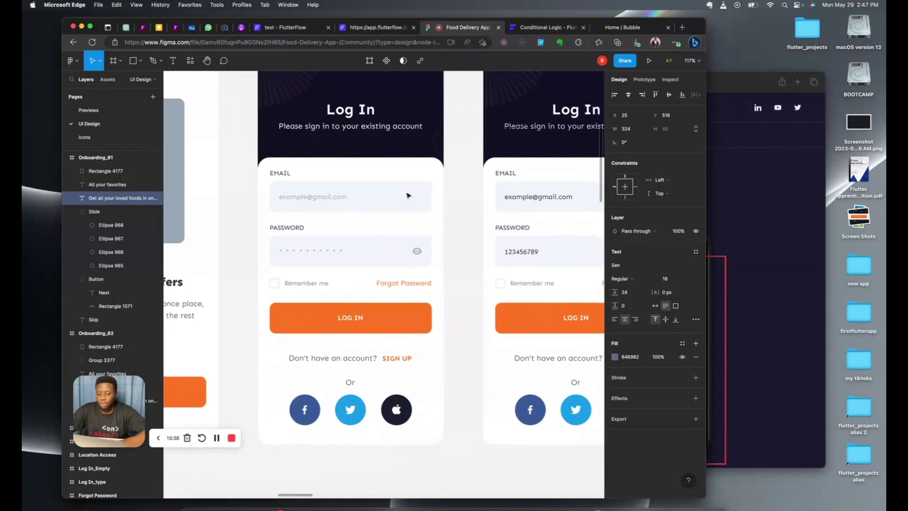
pyautogui.hscroll(-5, 409, 196)
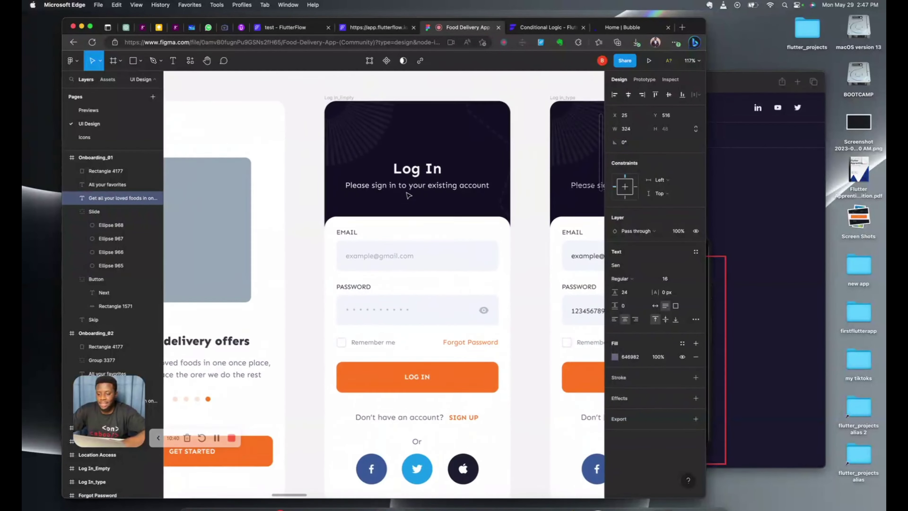
pyautogui.hscroll(2, 409, 195)
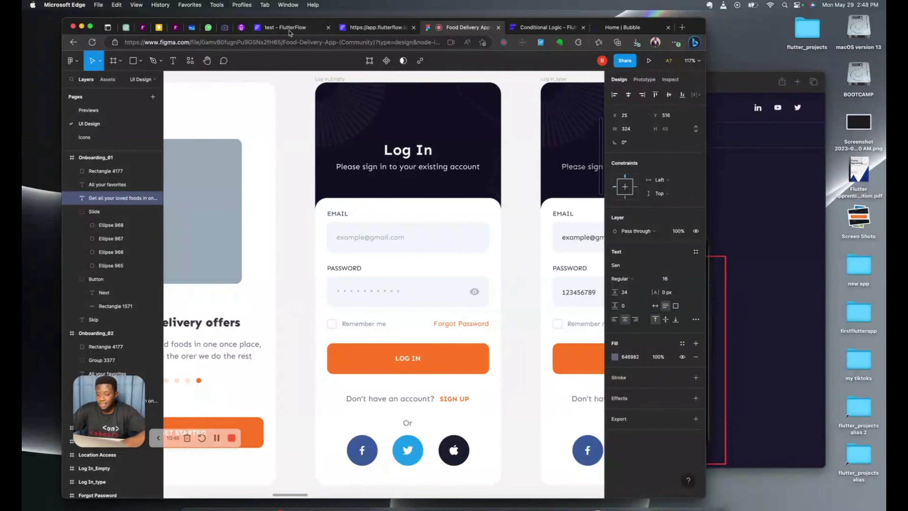
pyautogui.click(281, 32)
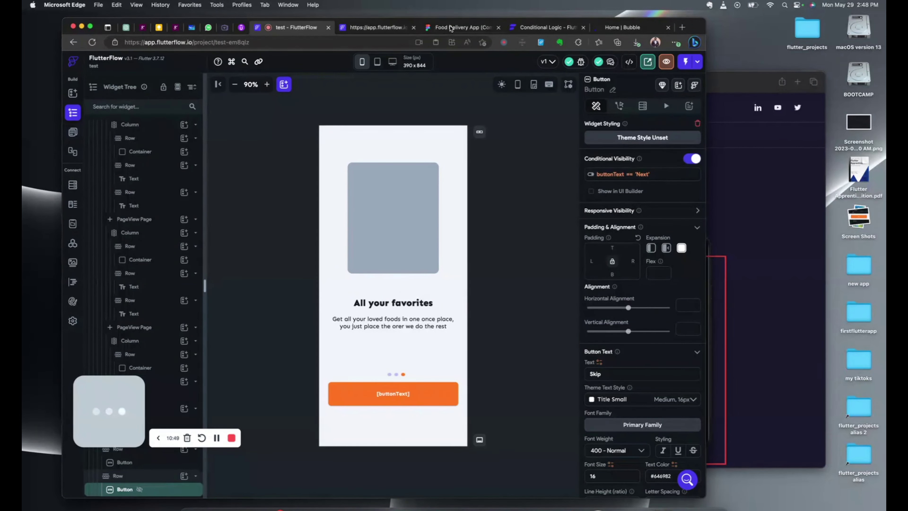
pyautogui.click(441, 27)
pyautogui.hscroll(10, 419, 192)
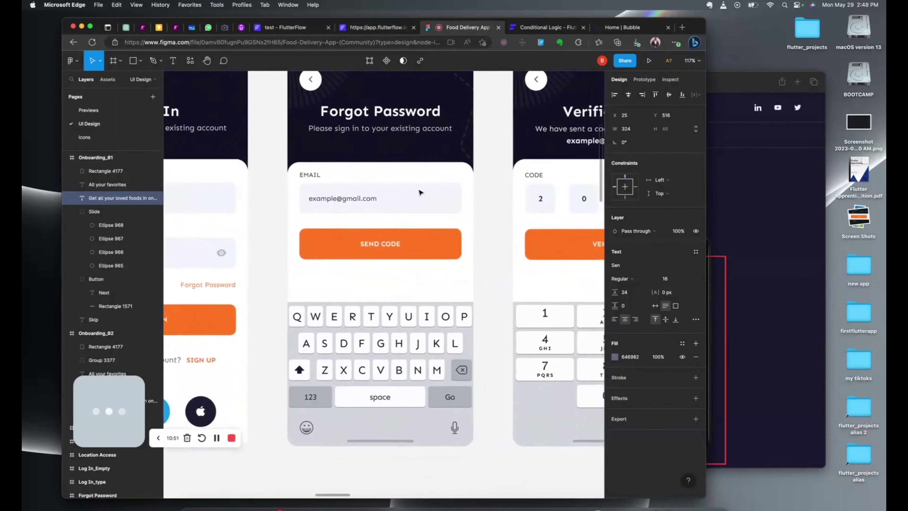
pyautogui.hscroll(10, 419, 193)
pyautogui.hscroll(-15, 419, 192)
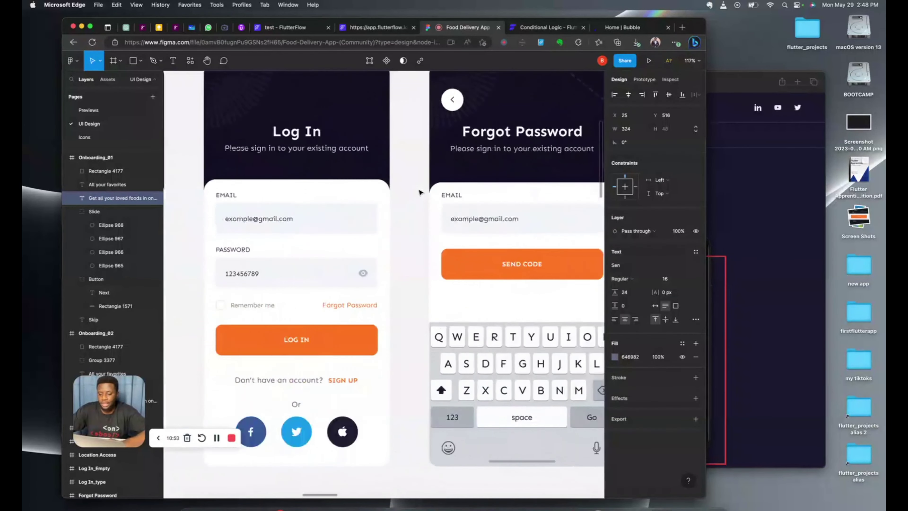
pyautogui.hscroll(3, 420, 192)
# Step: Switch to FlutterFlow and create a blank page named "login"
pyautogui.click(291, 25)
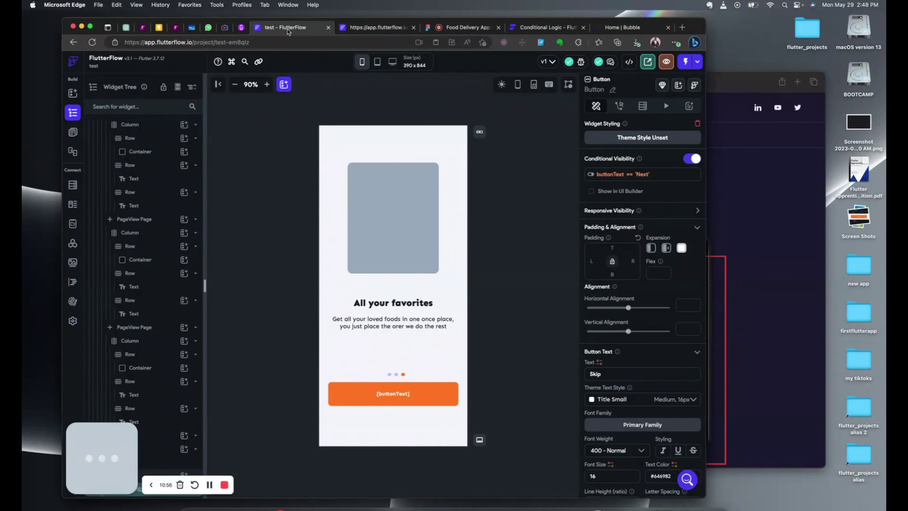
pyautogui.click(73, 132)
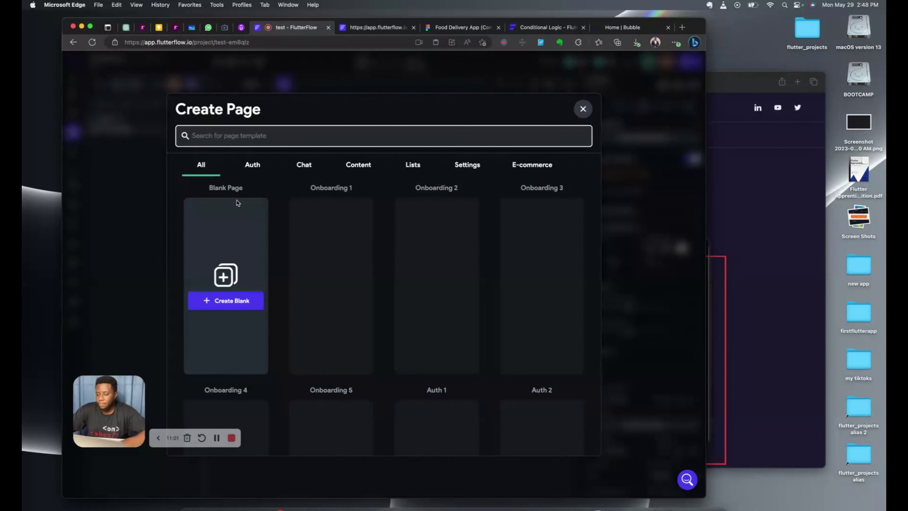
pyautogui.click(213, 302)
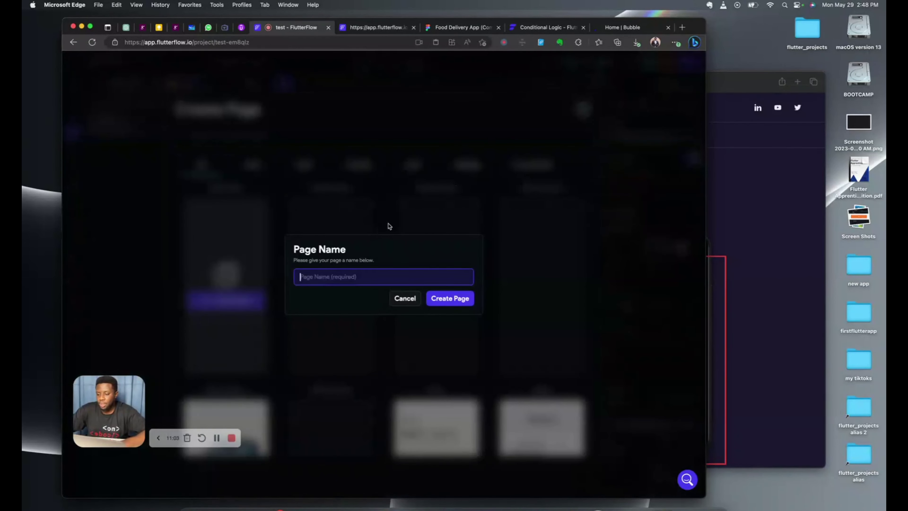
pyautogui.write('login')
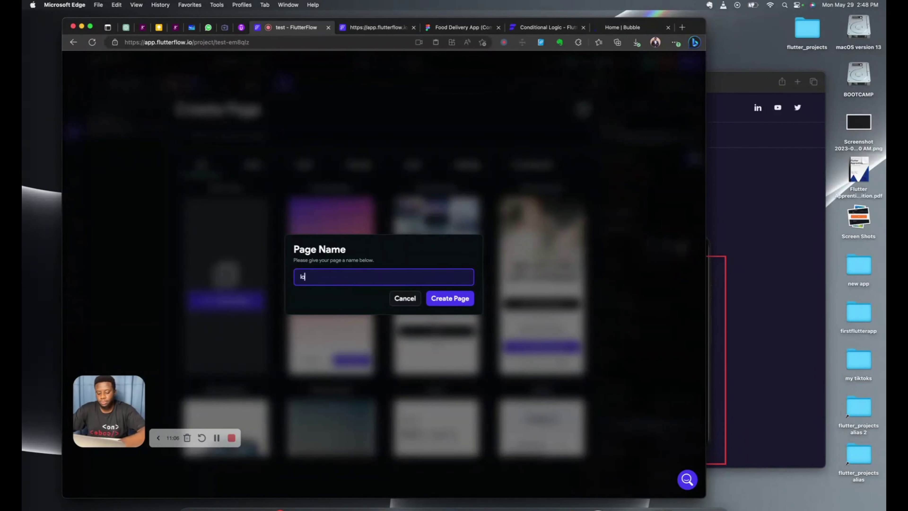
pyautogui.click(461, 298)
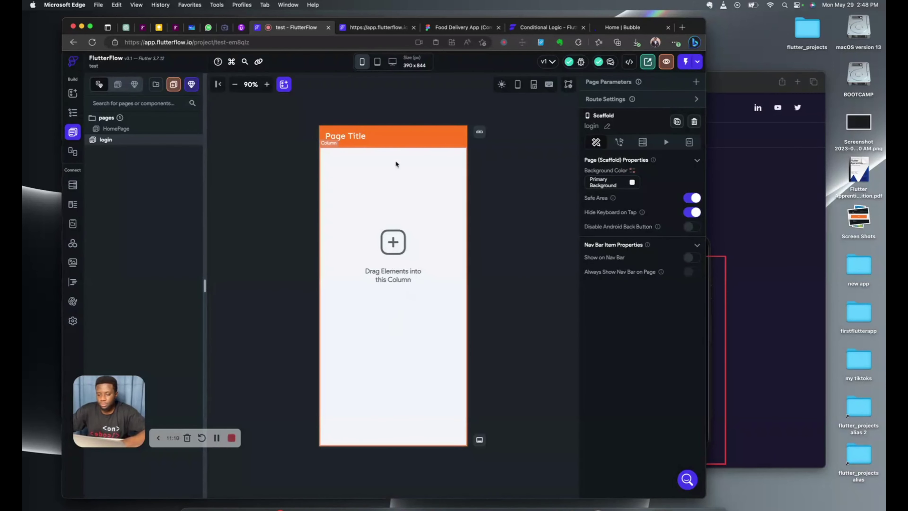
# Step: Delete the app bar and the default column from the login page
pyautogui.click(392, 143)
pyautogui.press('BackSpace')
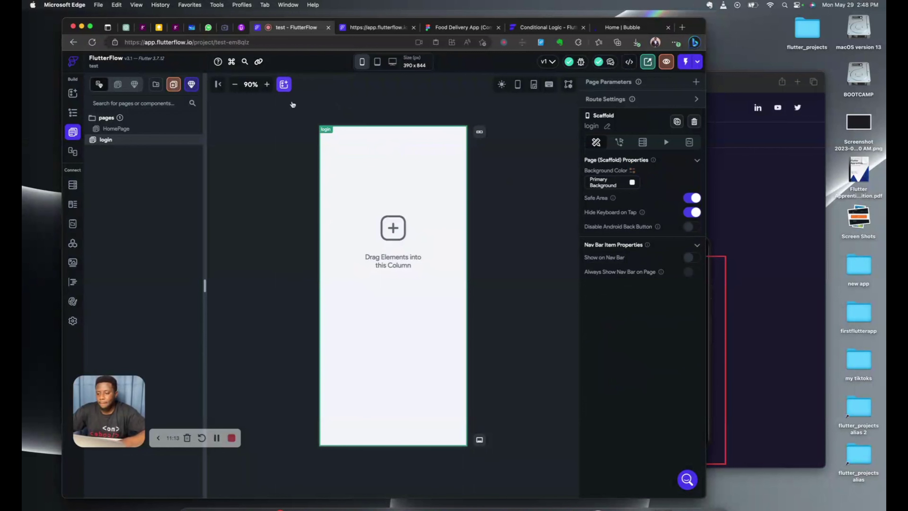
pyautogui.click(385, 238)
pyautogui.press('BackSpace')
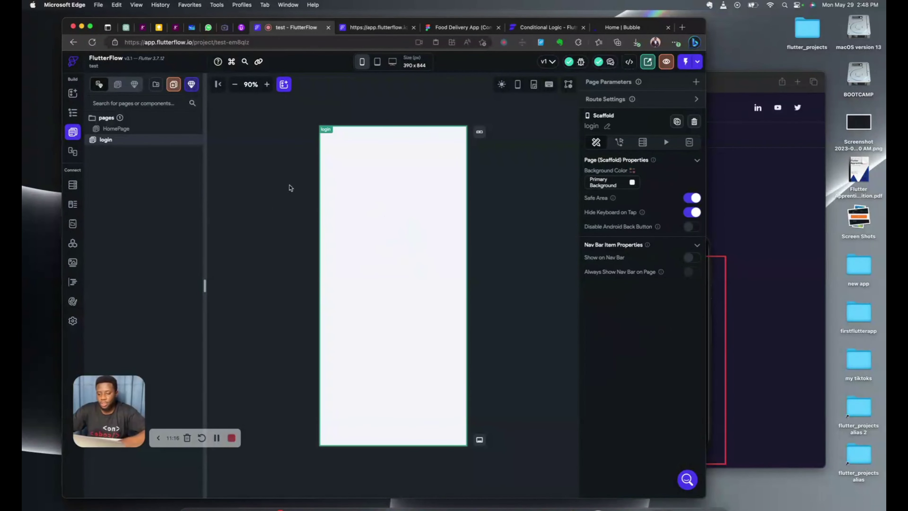
# Step: Add a Stack as the root layout element of the empty login page
pyautogui.click(284, 84)
pyautogui.scroll(-2, 542, 334)
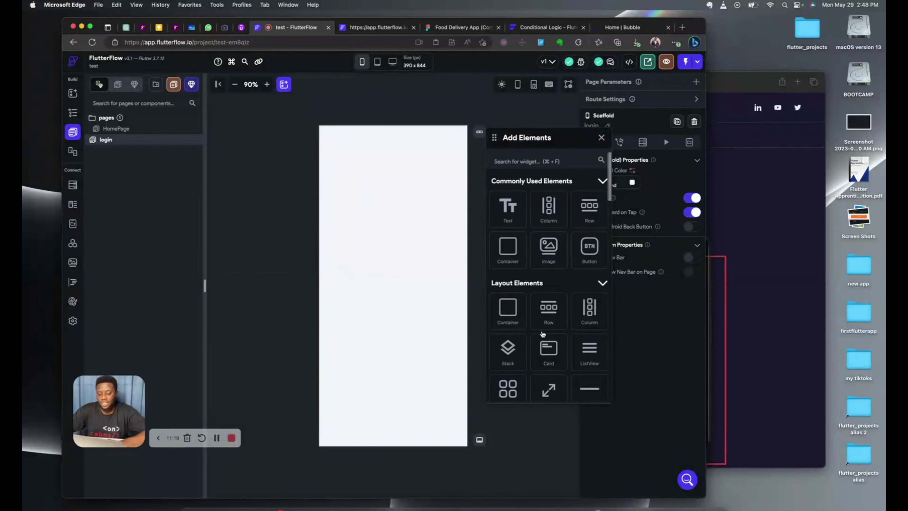
pyautogui.moveTo(515, 347); pyautogui.dragTo(368, 236)
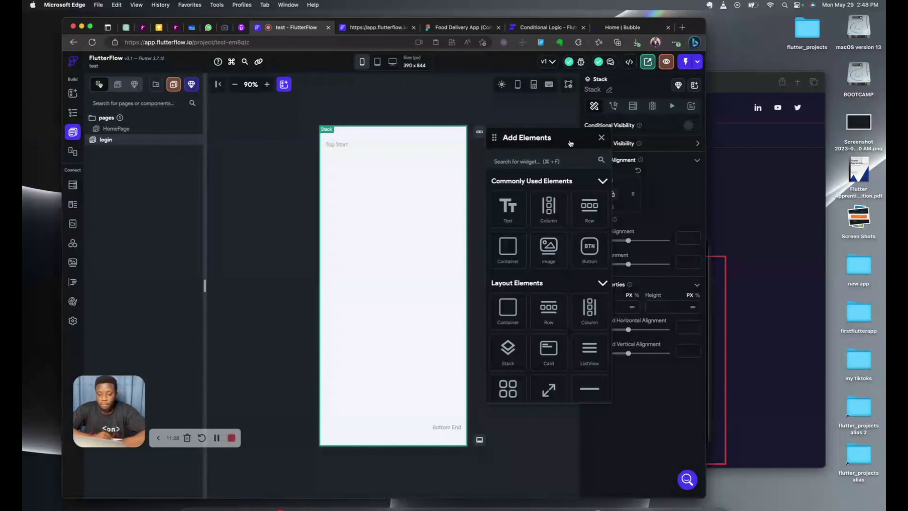
pyautogui.moveTo(508, 246); pyautogui.dragTo(340, 191)
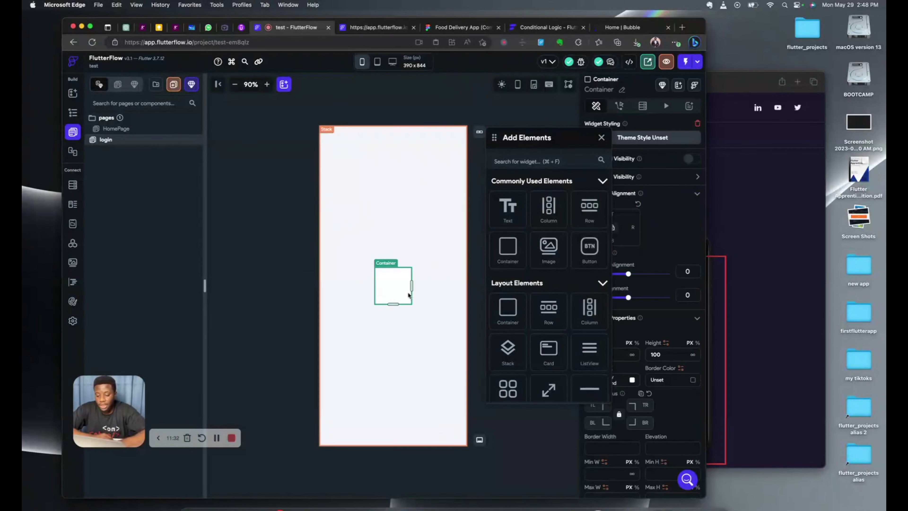
pyautogui.moveTo(397, 286); pyautogui.dragTo(395, 147)
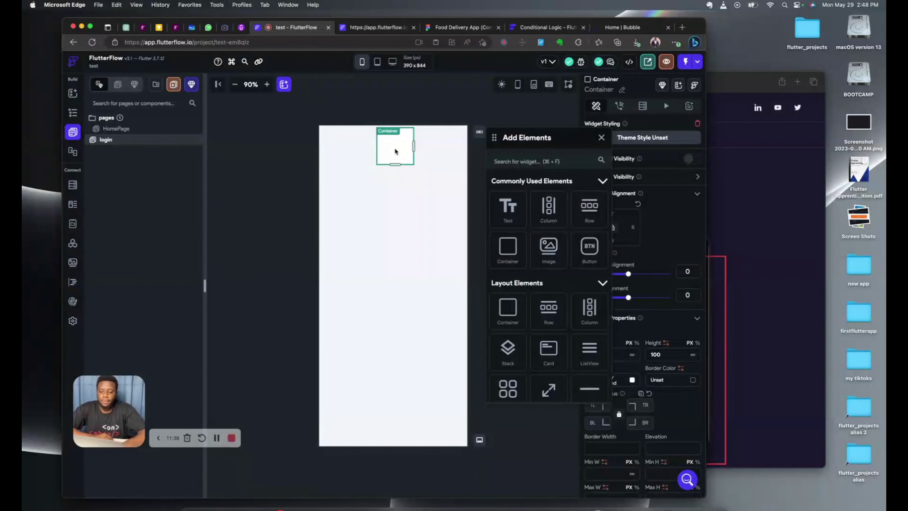
pyautogui.press('Delete')
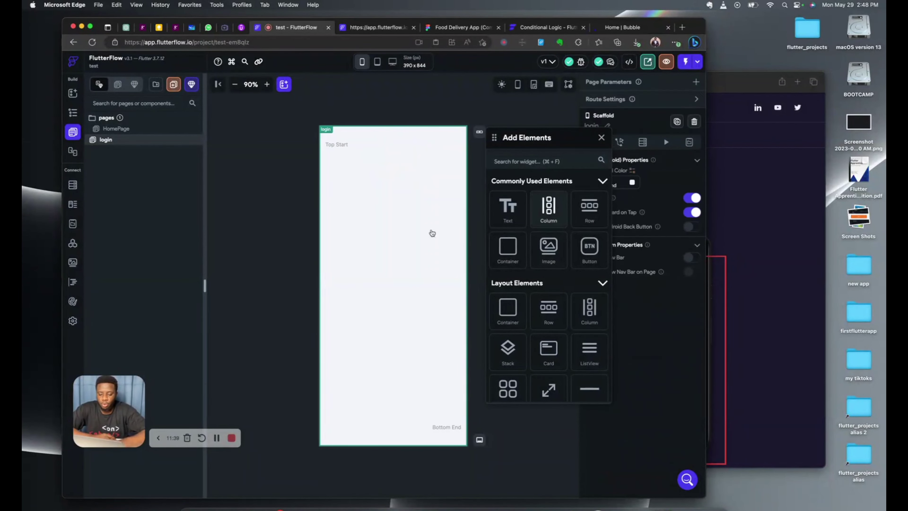
# Step: Add a Column to the Stack with its cross axis alignment stretched and place a Container inside it
pyautogui.moveTo(548, 208); pyautogui.dragTo(390, 226)
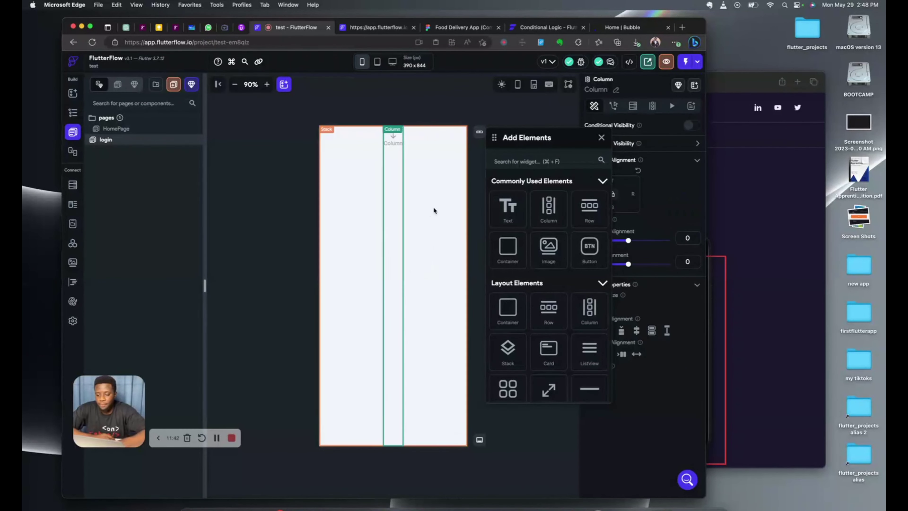
pyautogui.click(637, 354)
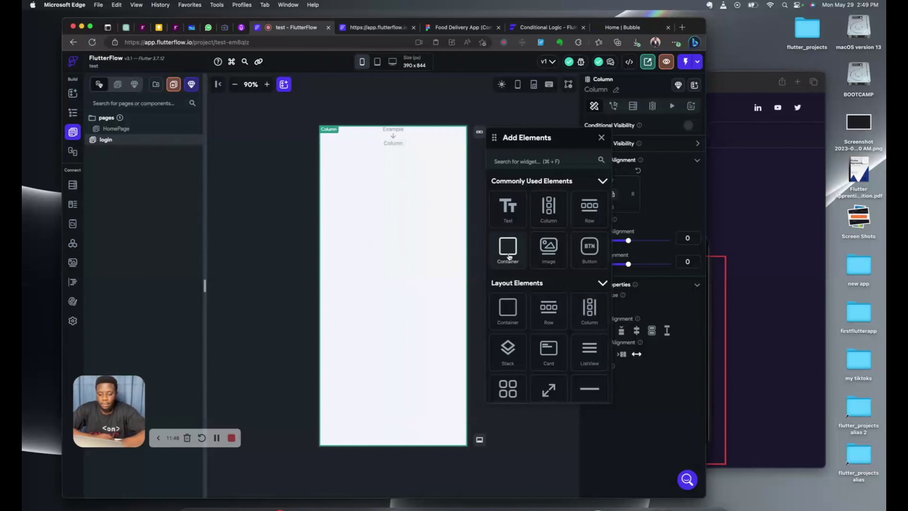
pyautogui.moveTo(517, 257); pyautogui.dragTo(392, 187)
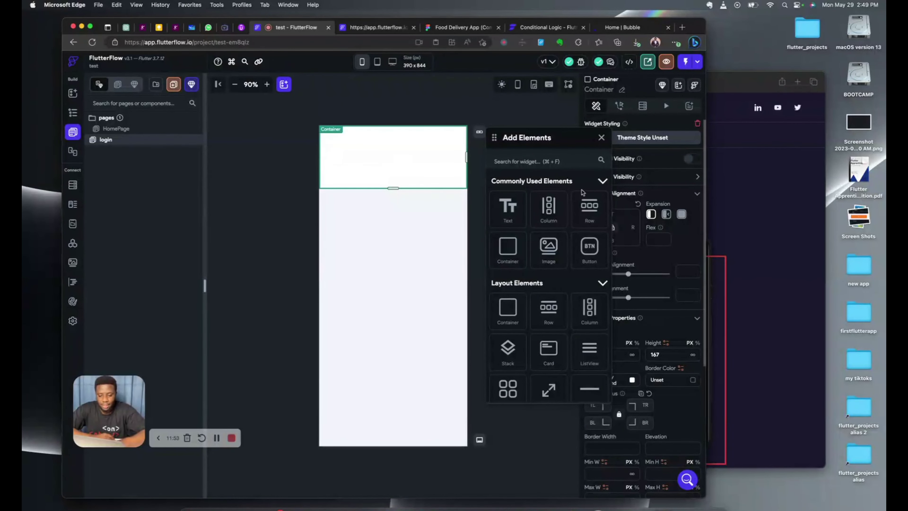
# Step: Close the element palette and set the container's height to 50%
pyautogui.click(602, 137)
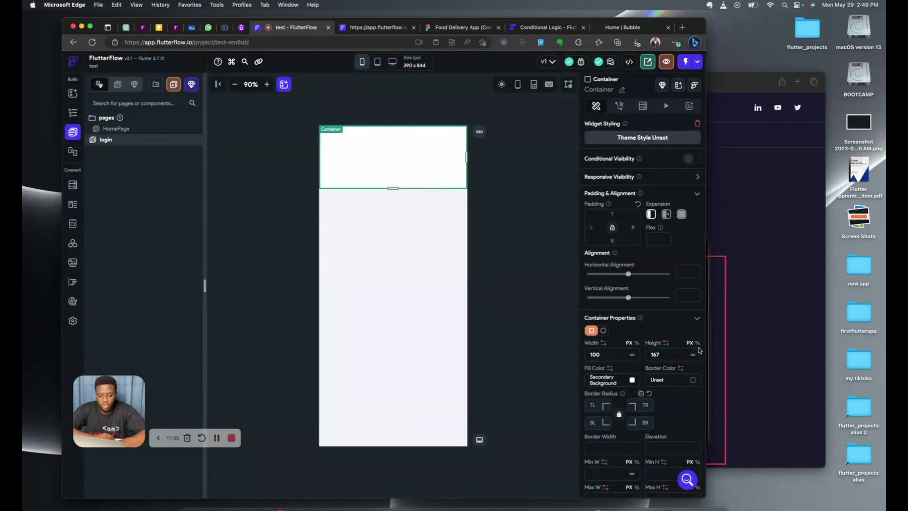
pyautogui.click(697, 342)
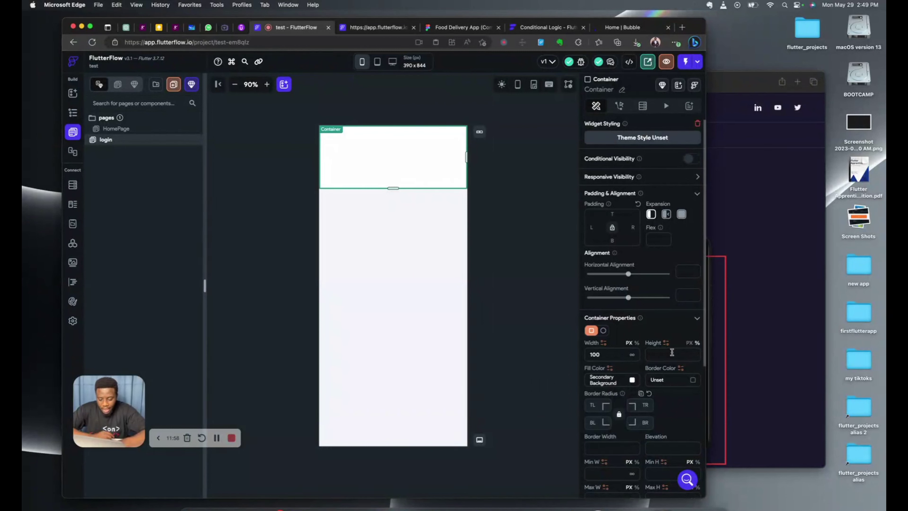
pyautogui.click(672, 353)
pyautogui.write('50')
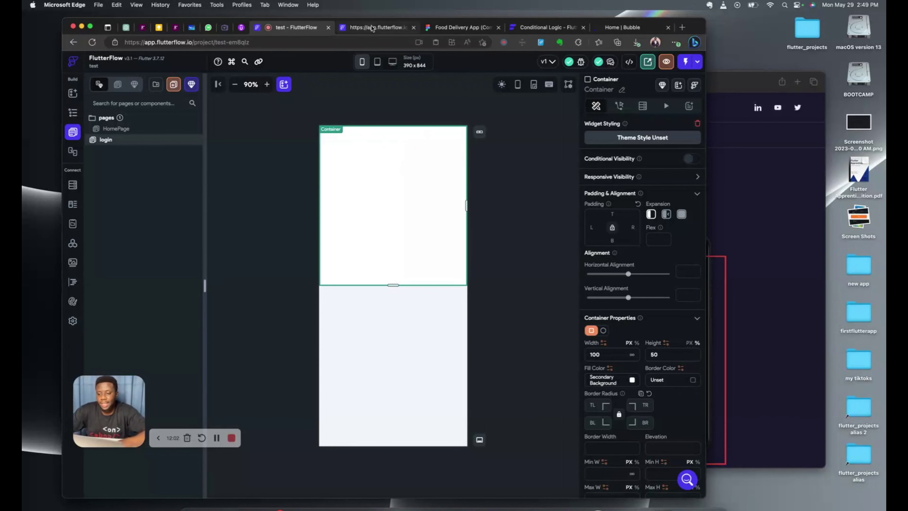
# Step: Switch to Figma and copy the Log In_Empty frame's fill color 121223
pyautogui.click(455, 28)
pyautogui.scroll(2, 333, 134)
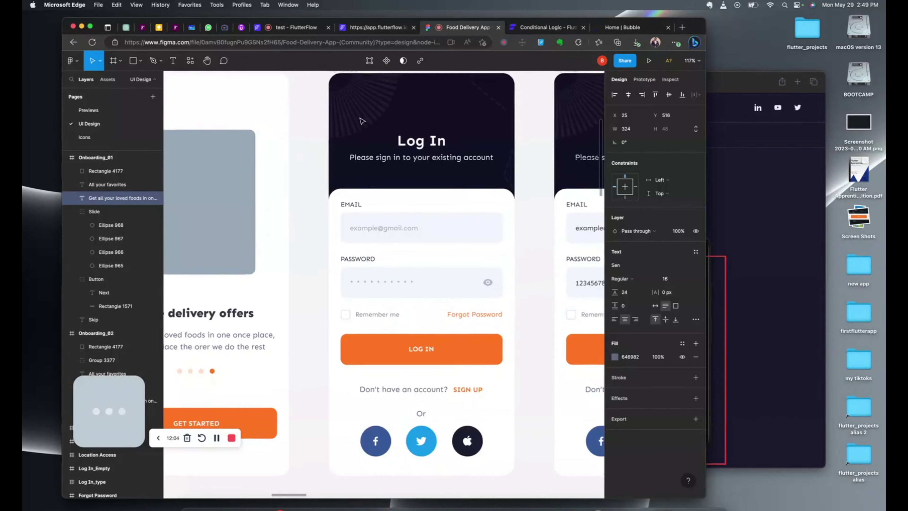
pyautogui.click(333, 134)
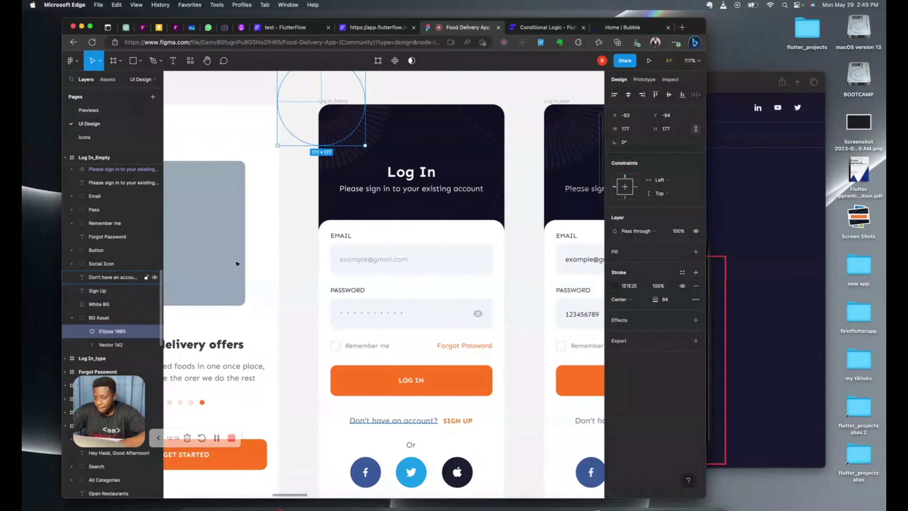
pyautogui.press('Escape')
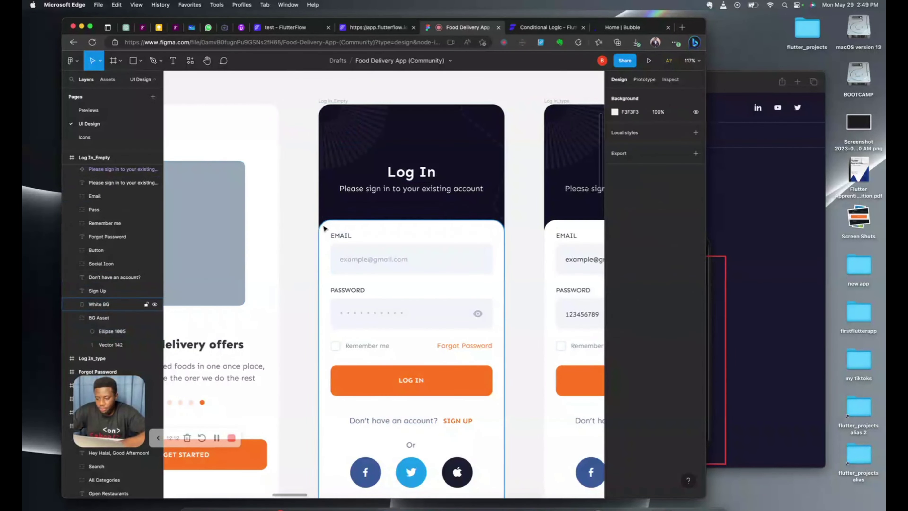
pyautogui.click(332, 101)
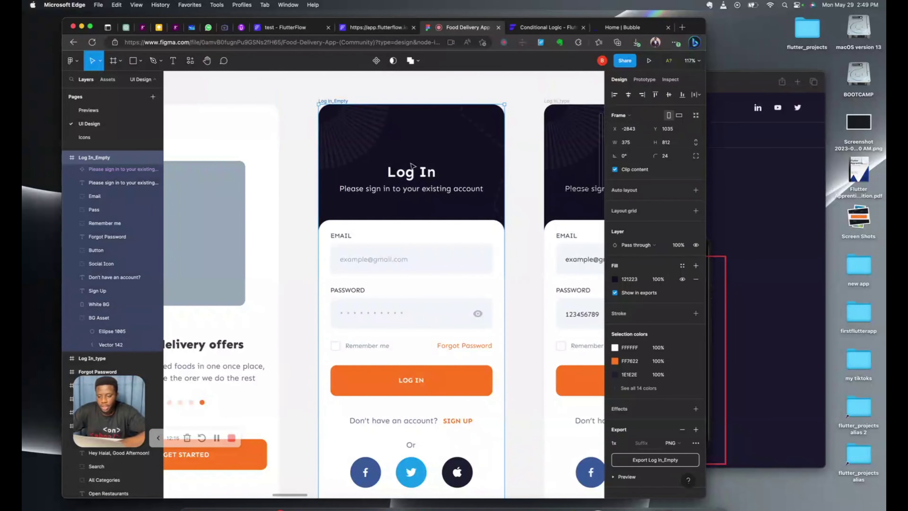
pyautogui.click(626, 281)
pyautogui.press('super+c')
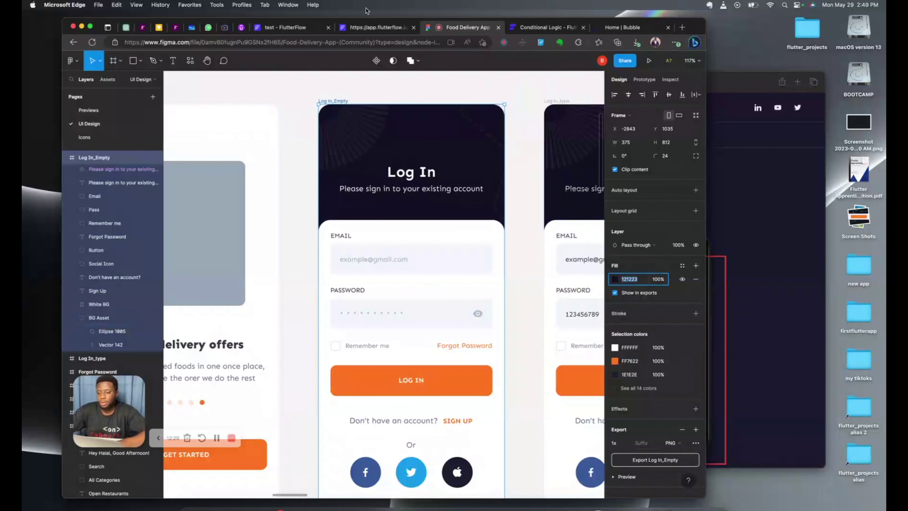
# Step: Switch back to FlutterFlow and set the container's fill color to the copied 121223
pyautogui.click(286, 28)
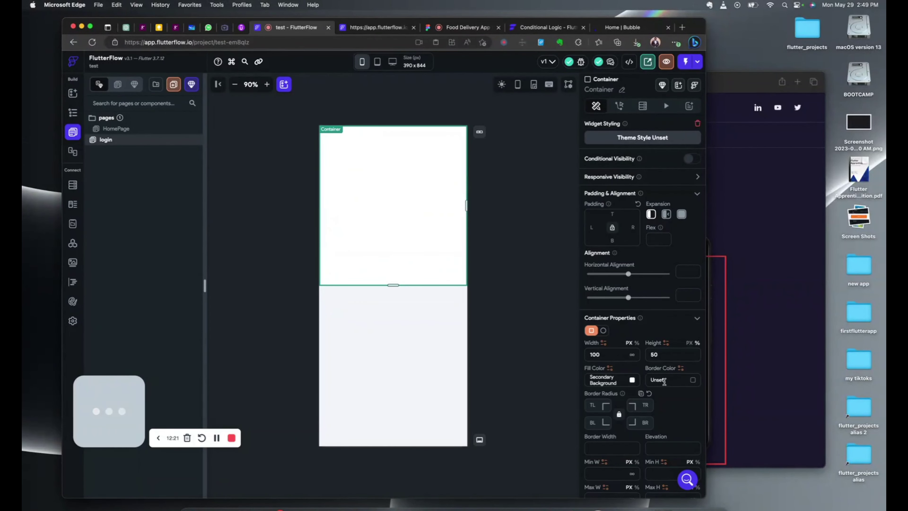
pyautogui.click(632, 381)
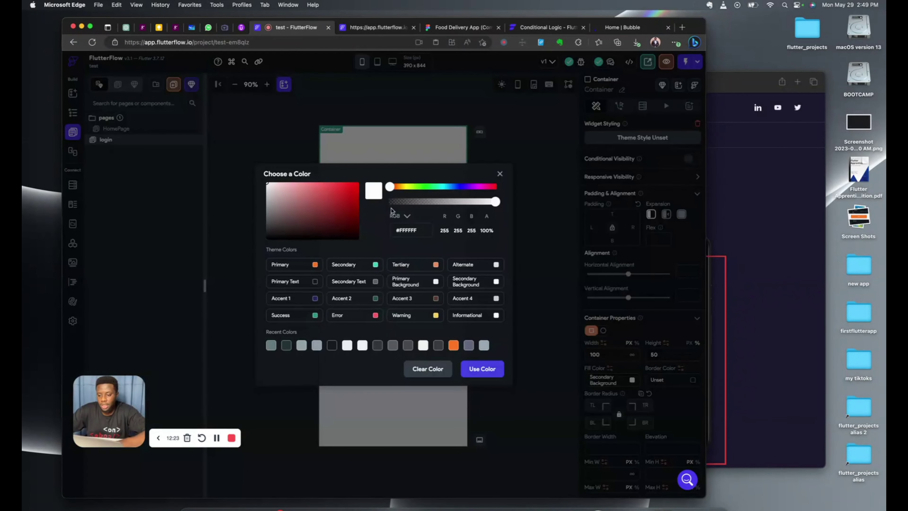
pyautogui.moveTo(413, 229); pyautogui.dragTo(384, 232)
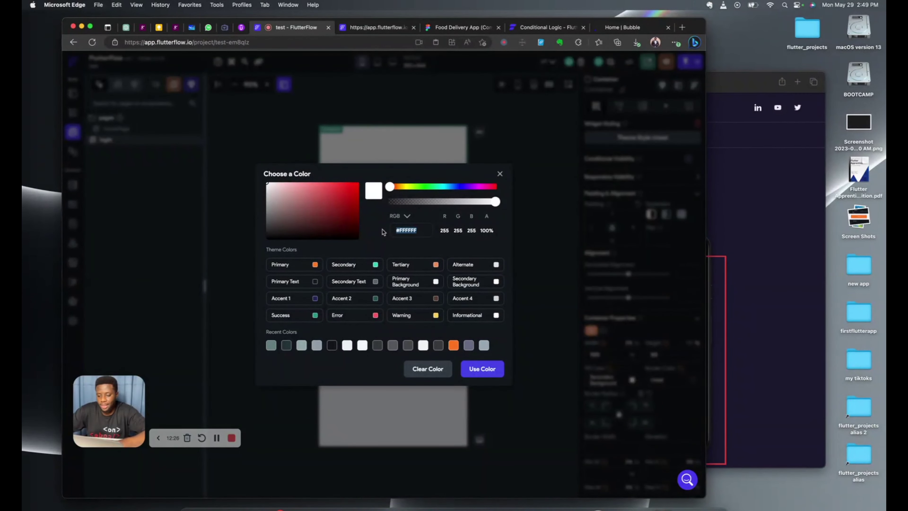
pyautogui.press('super+v')
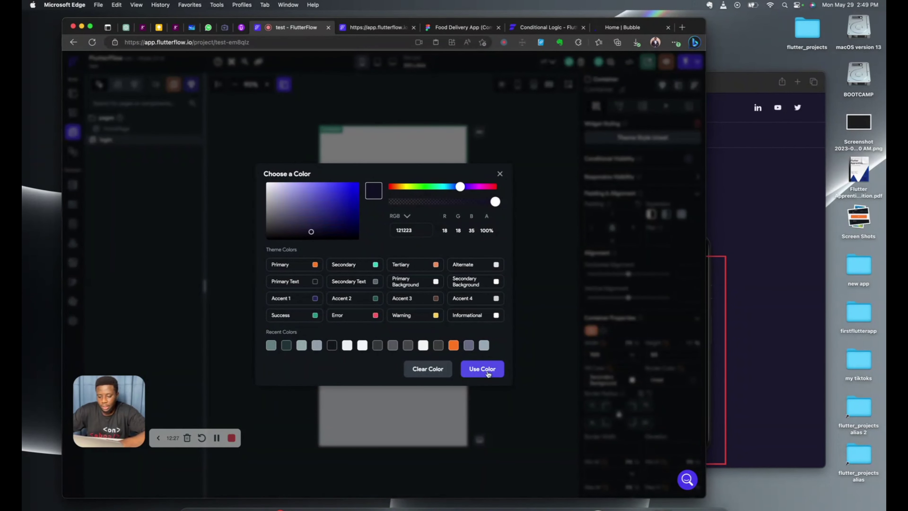
pyautogui.click(549, 182)
pyautogui.click(528, 252)
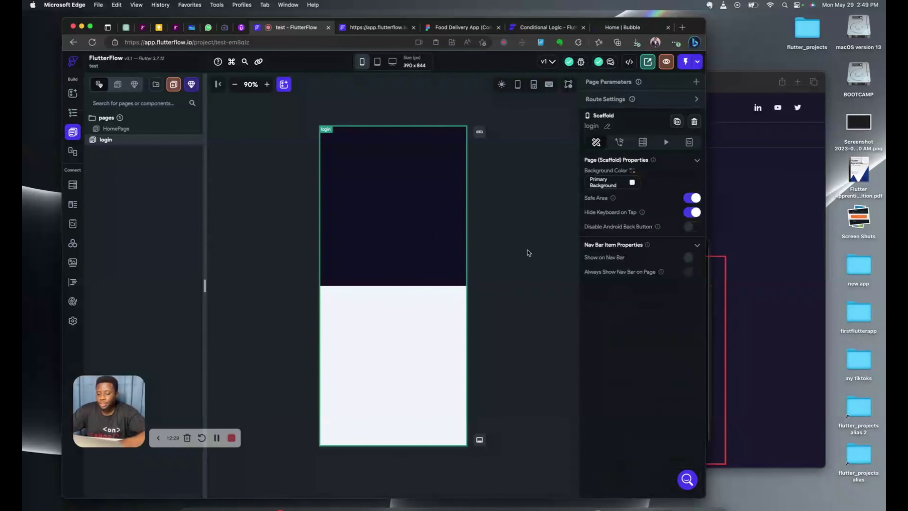
pyautogui.click(72, 113)
pyautogui.click(184, 139)
pyautogui.moveTo(338, 158); pyautogui.dragTo(337, 236)
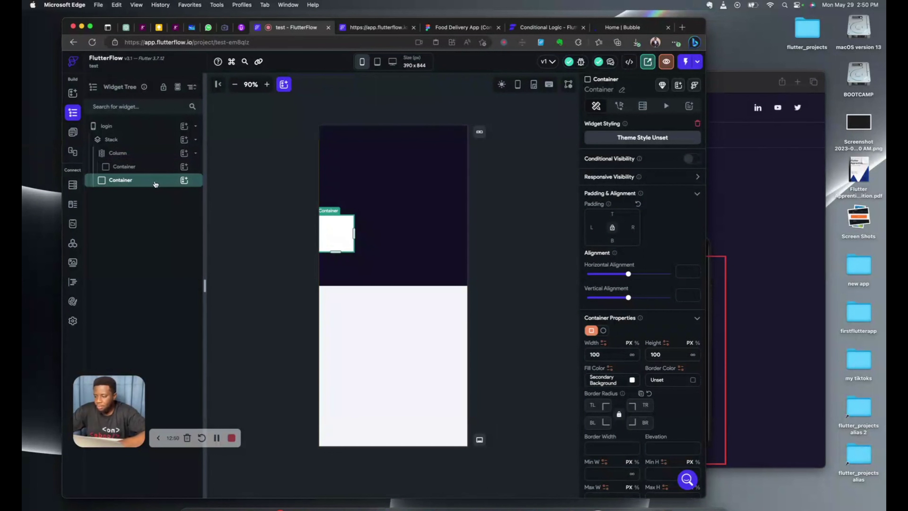
pyautogui.press('BackSpace')
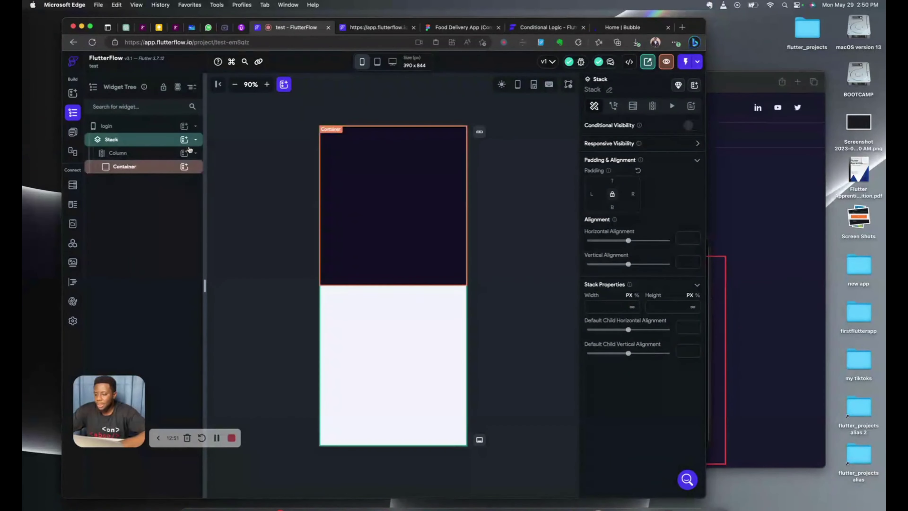
pyautogui.click(184, 154)
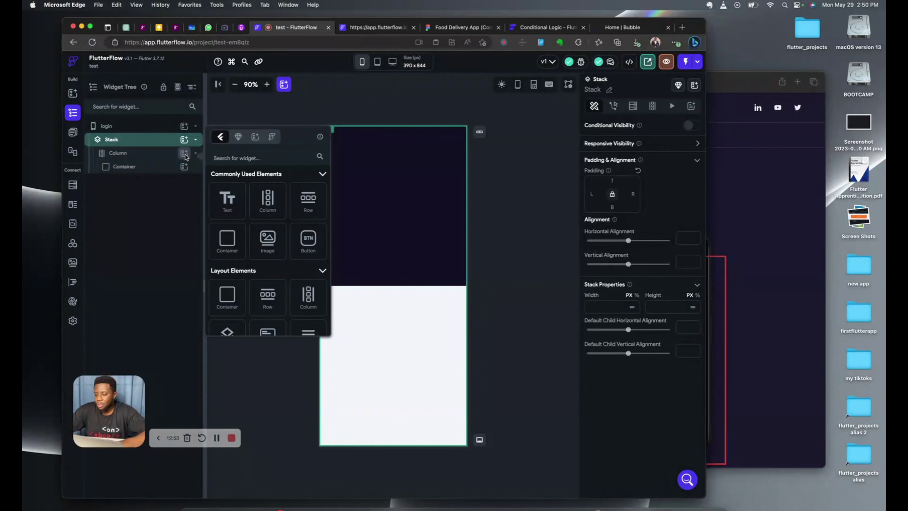
pyautogui.click(228, 238)
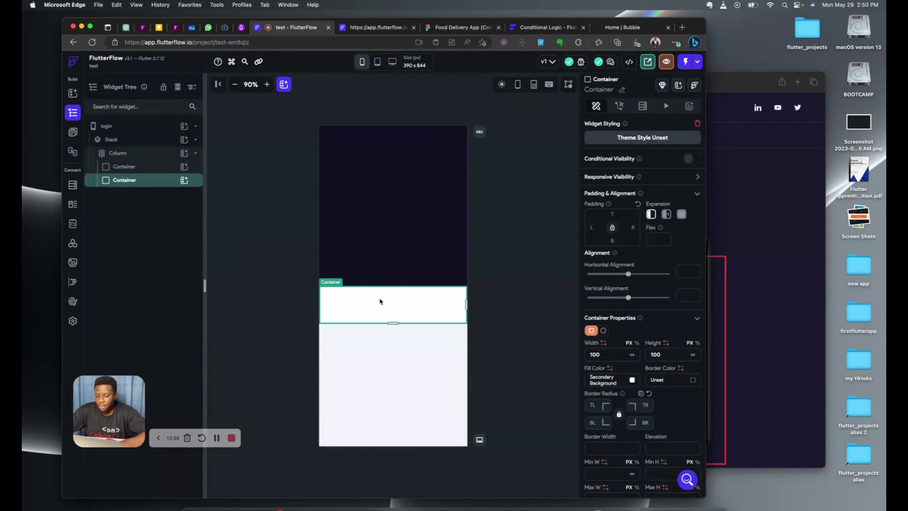
pyautogui.moveTo(379, 297); pyautogui.dragTo(381, 285)
pyautogui.click(381, 300)
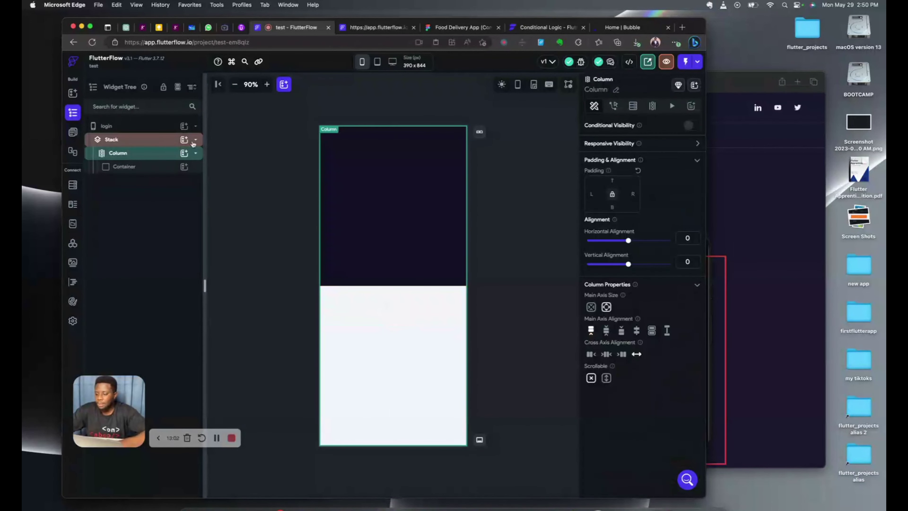
# Step: Add a Container to the Stack alongside the Column and place it at the page's lower-left corner
pyautogui.click(184, 141)
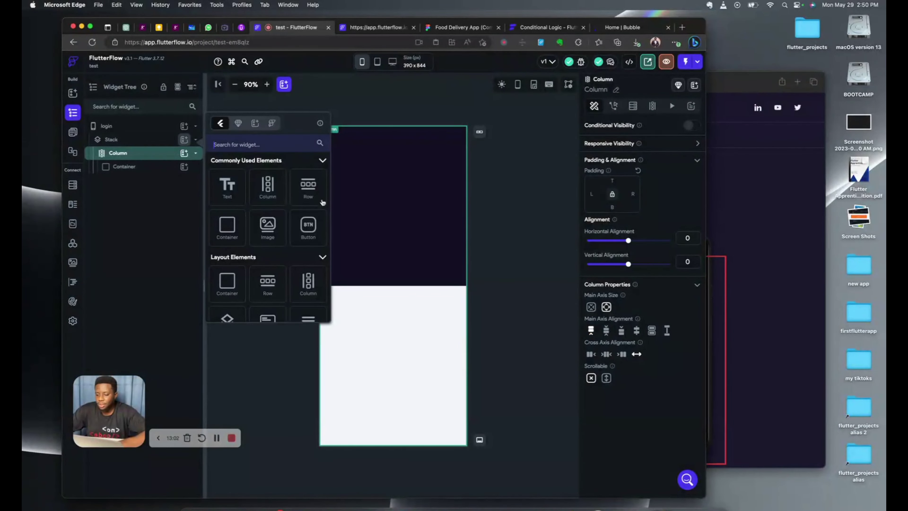
pyautogui.click(228, 225)
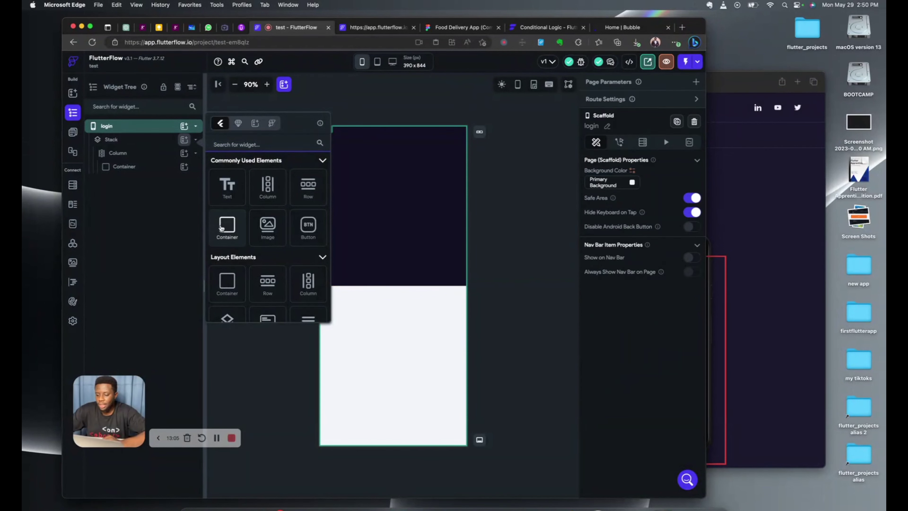
pyautogui.moveTo(348, 142); pyautogui.dragTo(339, 428)
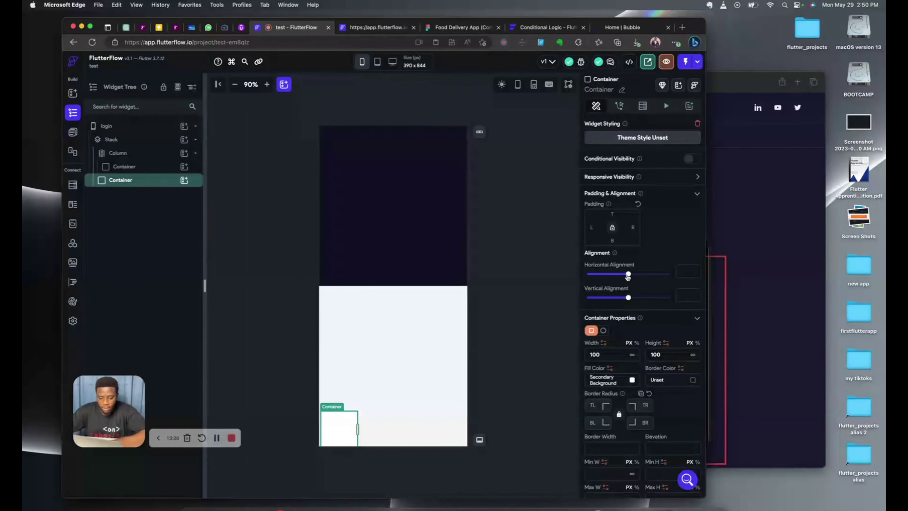
# Step: Set the new container's horizontal alignment to -0.8 and its vertical alignment to 1
pyautogui.moveTo(628, 274)
pyautogui.mouseDown()
pyautogui.moveTo(617, 277)
pyautogui.moveTo(640, 276)
pyautogui.mouseUp()
pyautogui.click(615, 277)
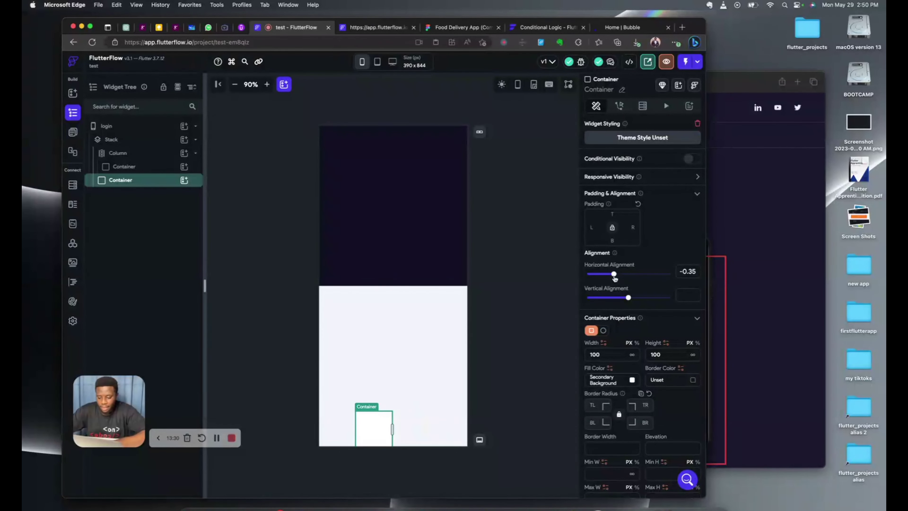
pyautogui.click(593, 278)
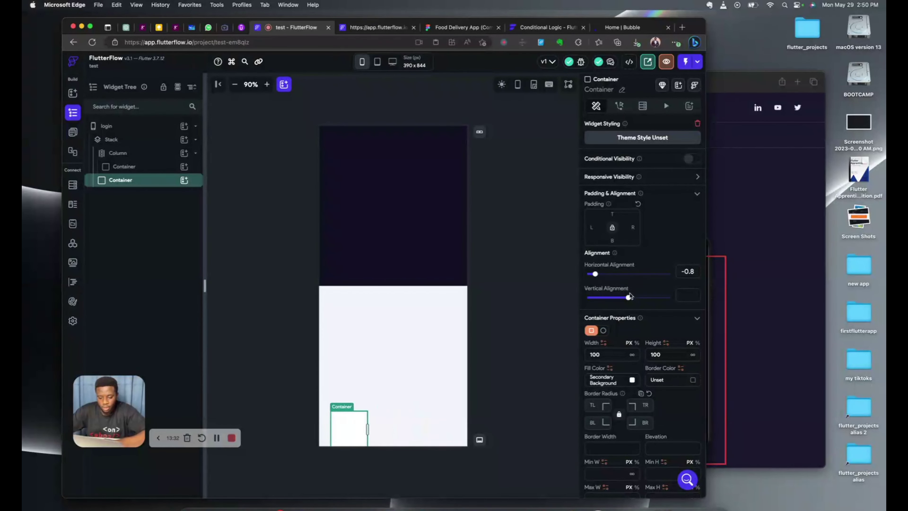
pyautogui.click(629, 298)
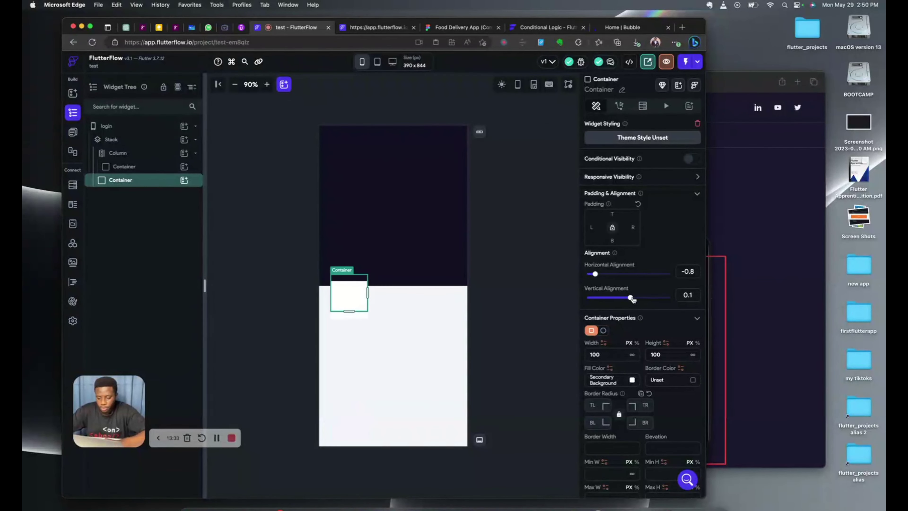
pyautogui.moveTo(625, 299); pyautogui.dragTo(676, 300)
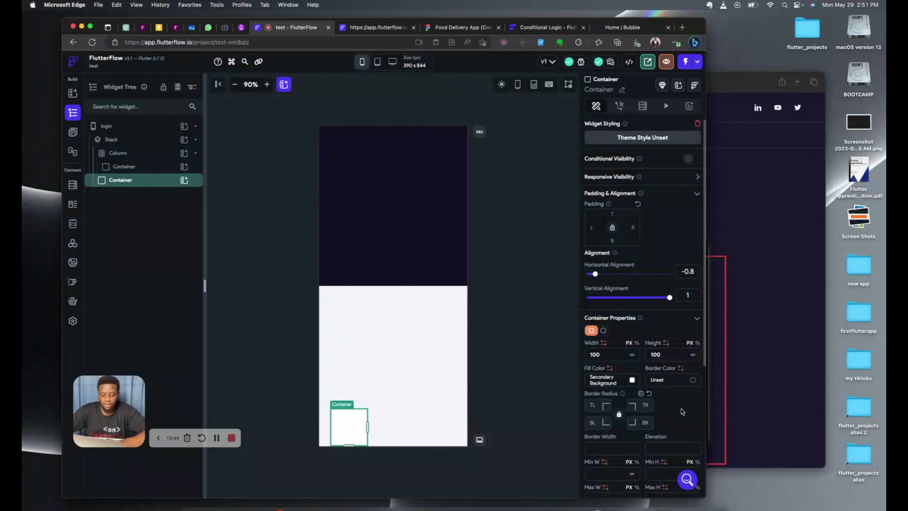
# Step: Set the new container's width to 100% and, after checking the Figma login design, its height to 70%
pyautogui.scroll(-3, 657, 380)
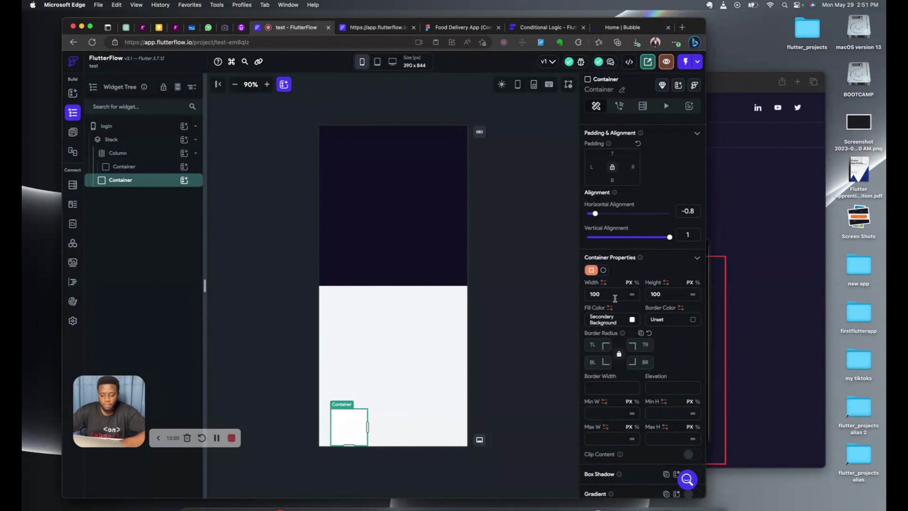
pyautogui.write('100')
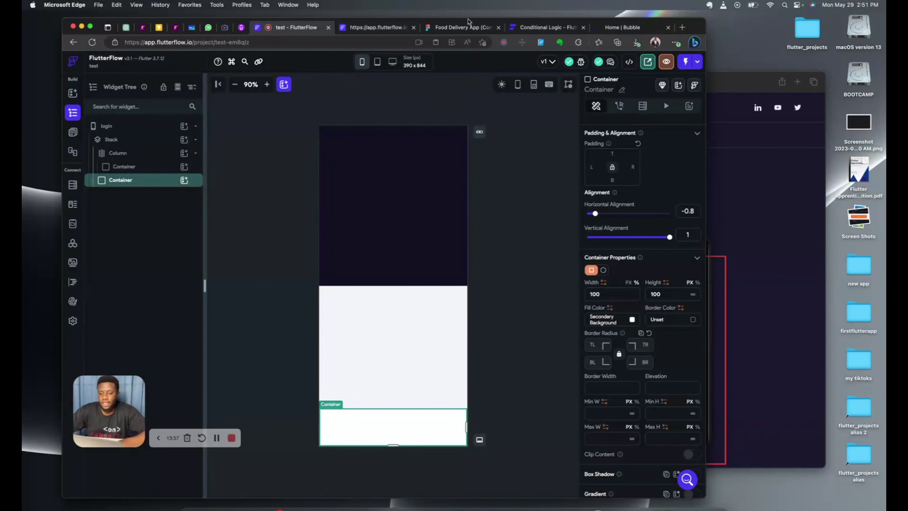
pyautogui.click(455, 28)
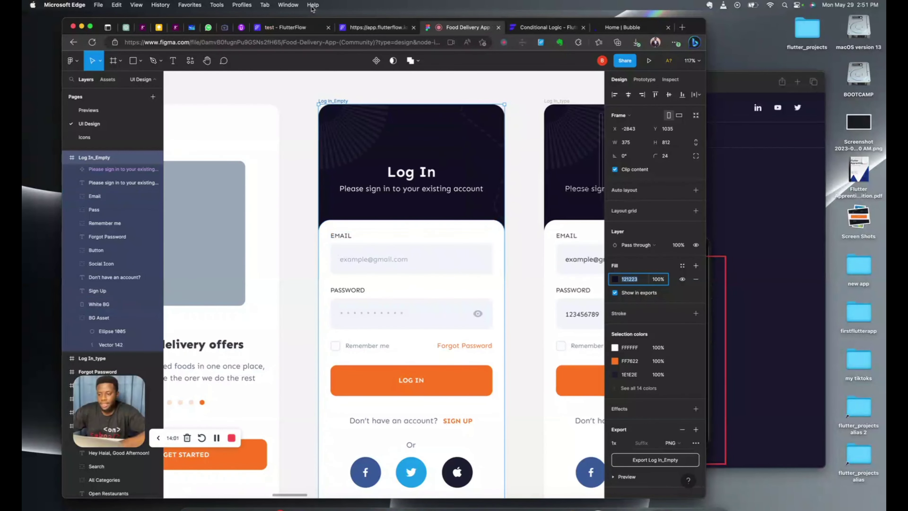
pyautogui.click(298, 28)
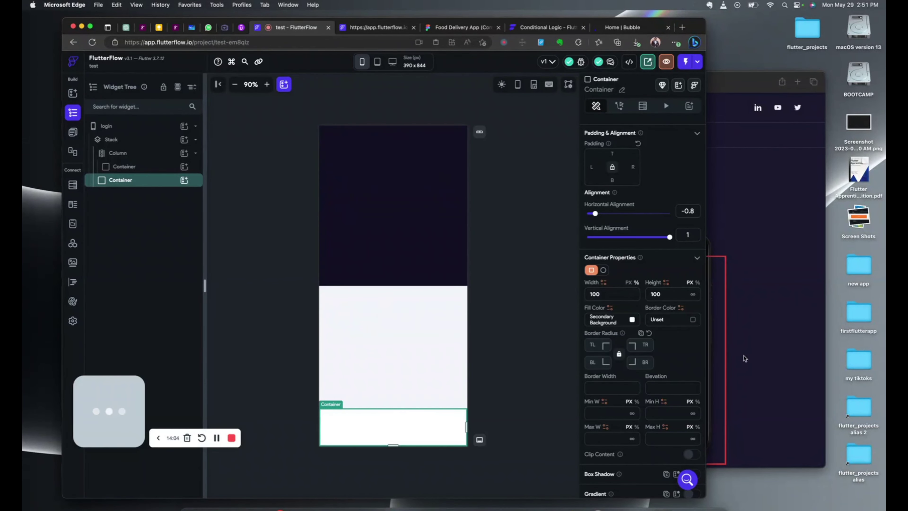
pyautogui.click(697, 282)
pyautogui.click(661, 296)
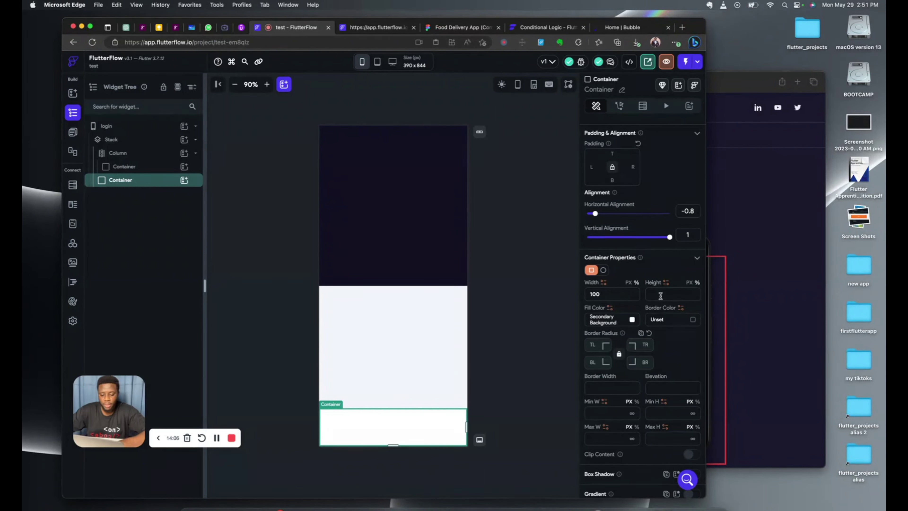
pyautogui.write('70')
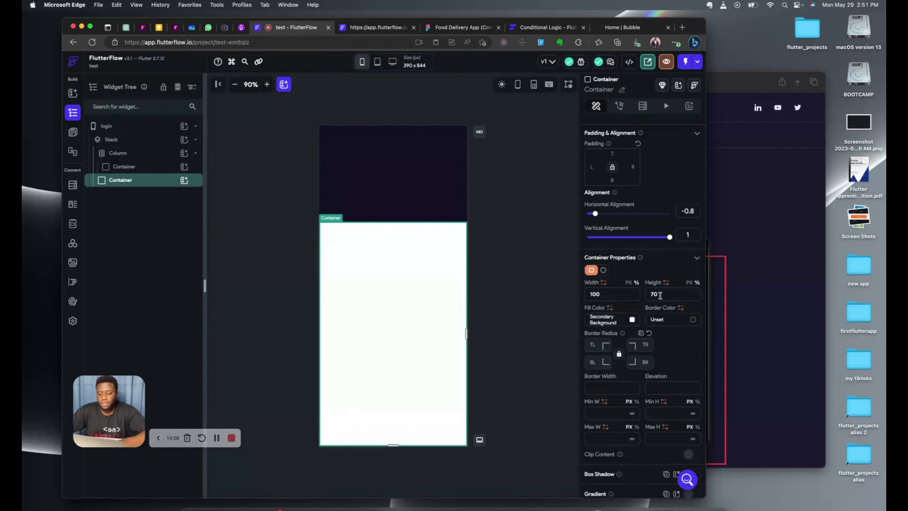
pyautogui.click(492, 337)
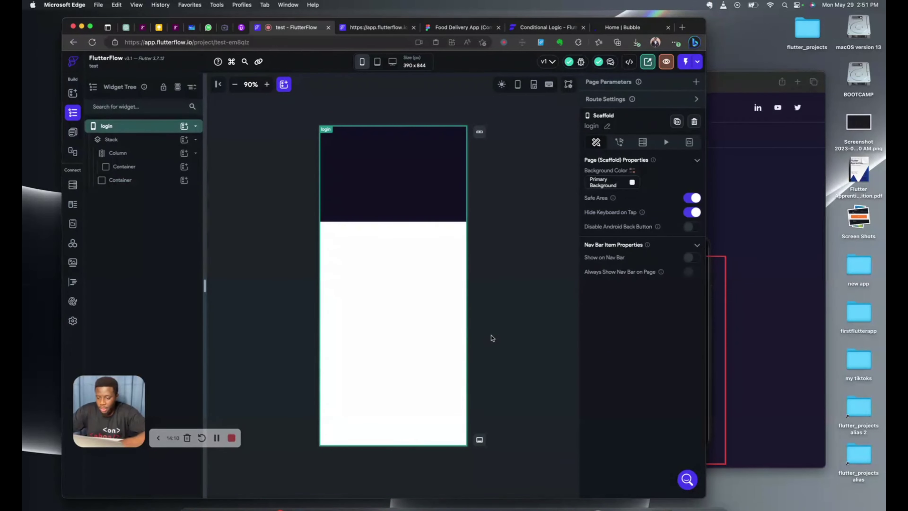
# Step: Increase the white container's height to 75%
pyautogui.click(441, 285)
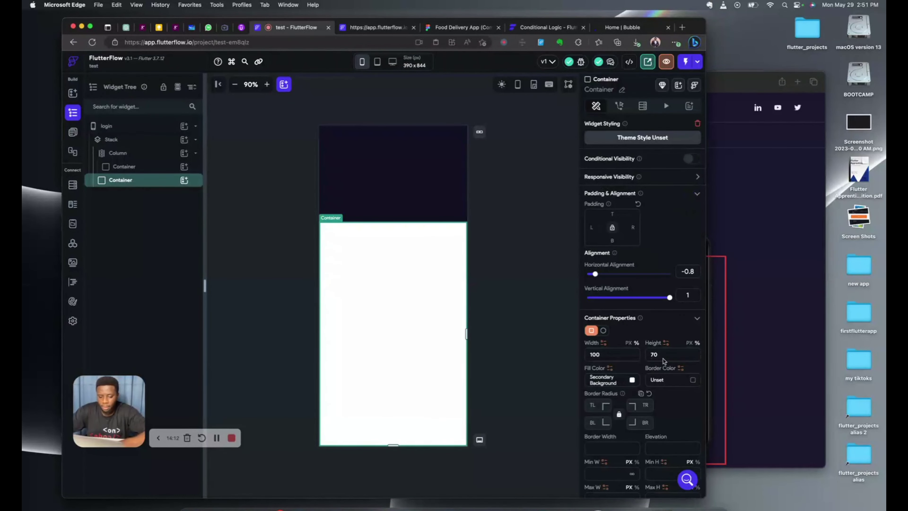
pyautogui.press('BackSpace')
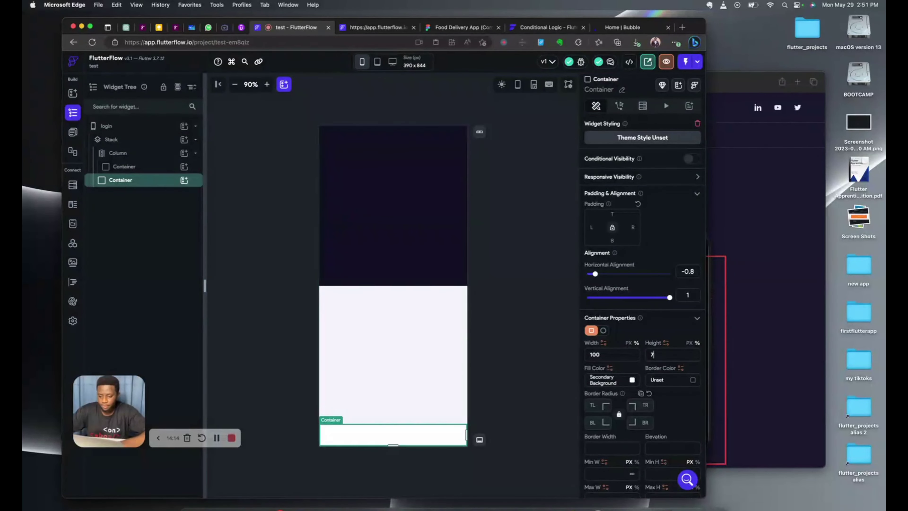
pyautogui.write('5')
pyautogui.click(506, 205)
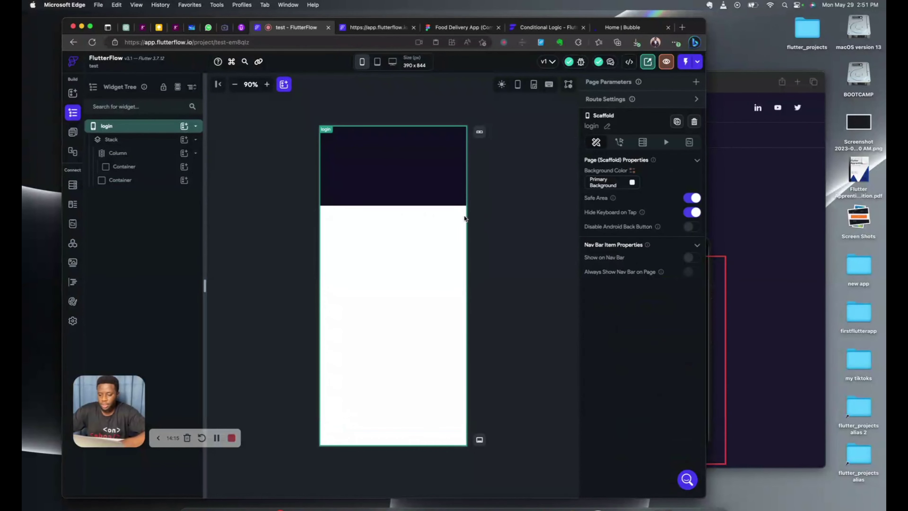
# Step: Inspect the White BG shape's corner radii in Figma, and round the white container's top corners in FlutterFlow with a radius of 18
pyautogui.click(401, 239)
pyautogui.click(434, 28)
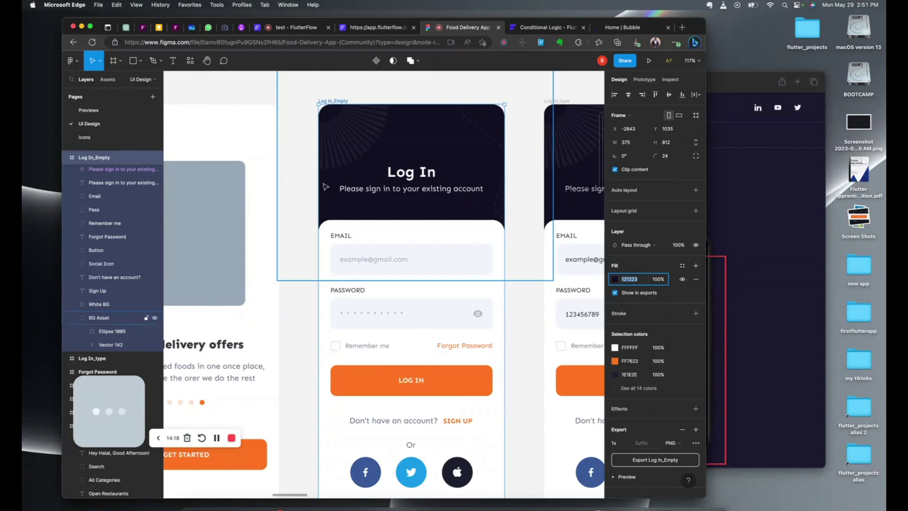
pyautogui.click(330, 230)
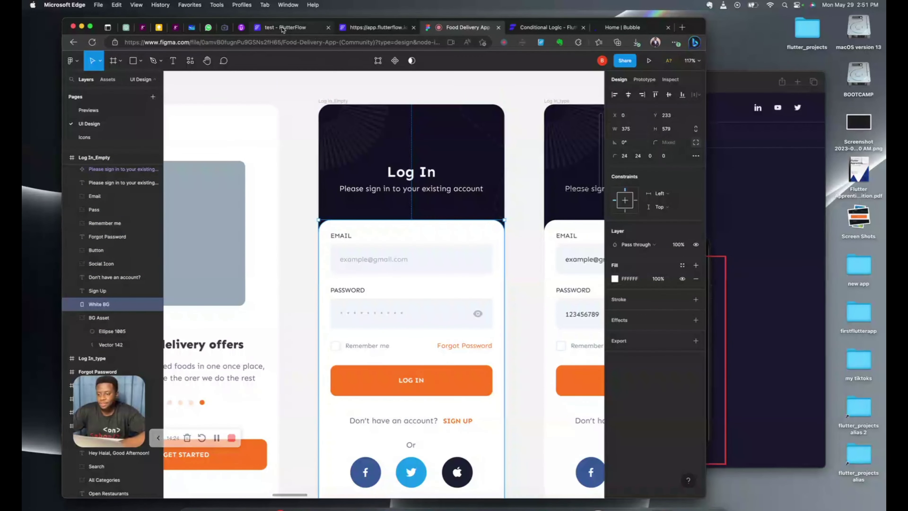
pyautogui.click(291, 27)
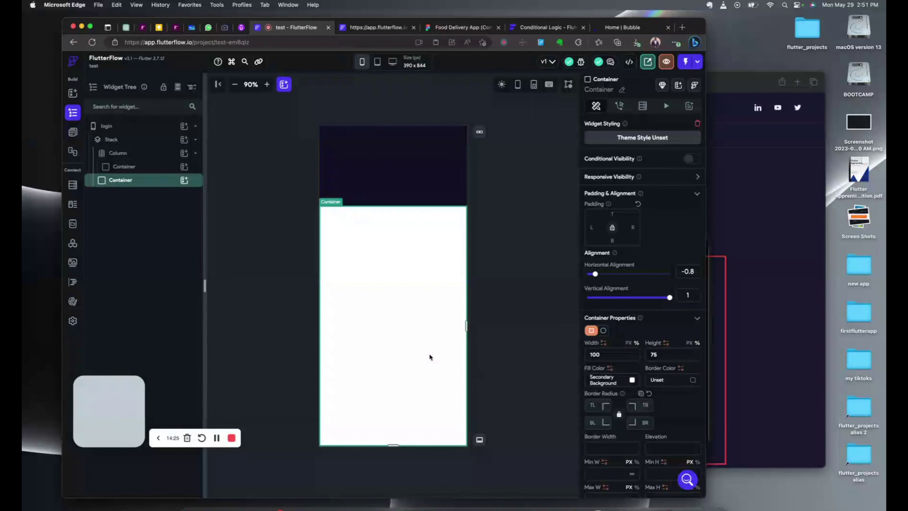
pyautogui.click(602, 405)
pyautogui.write('18')
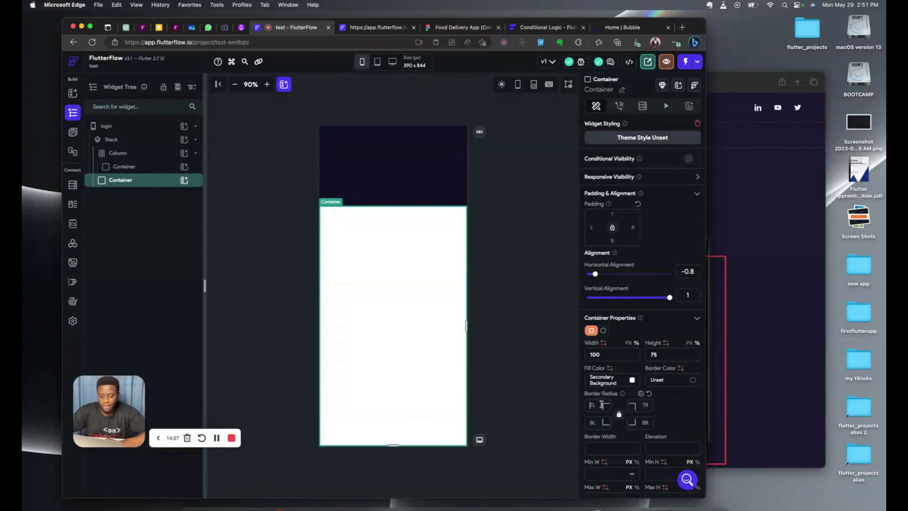
pyautogui.click(495, 279)
pyautogui.click(429, 272)
pyautogui.click(496, 208)
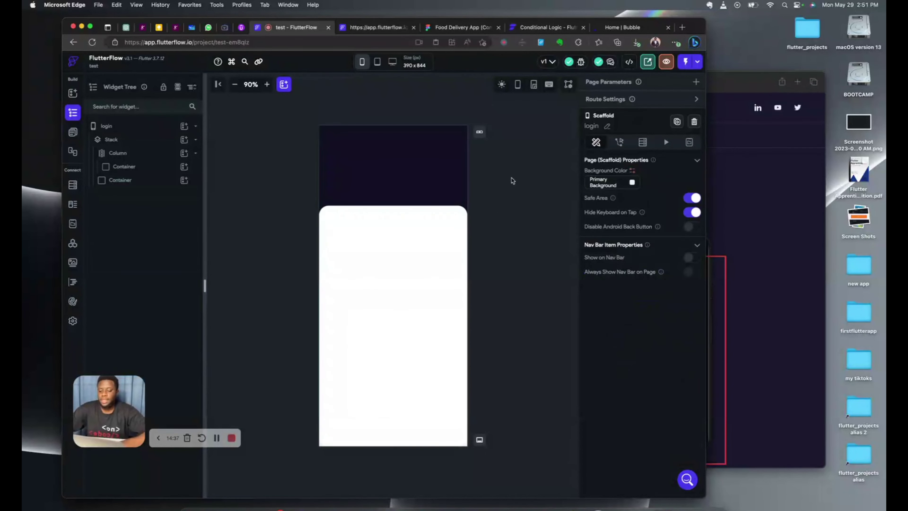
pyautogui.click(372, 157)
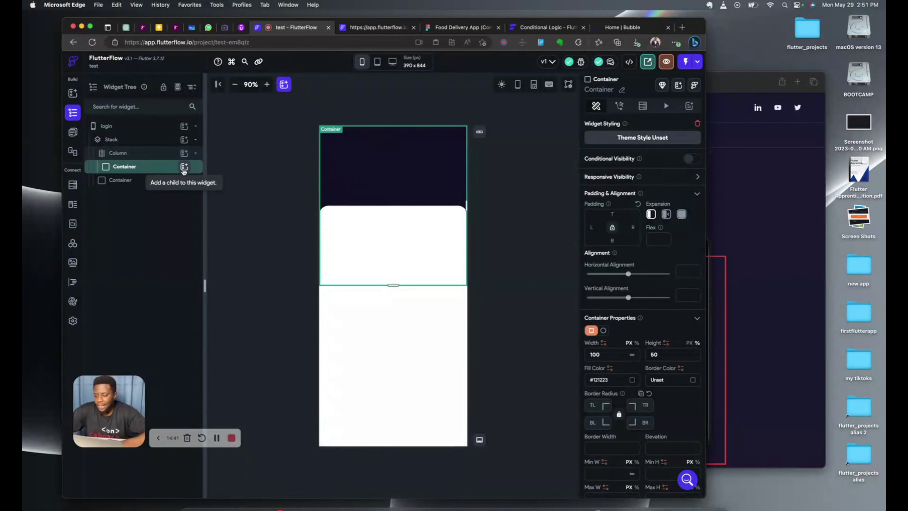
pyautogui.click(184, 167)
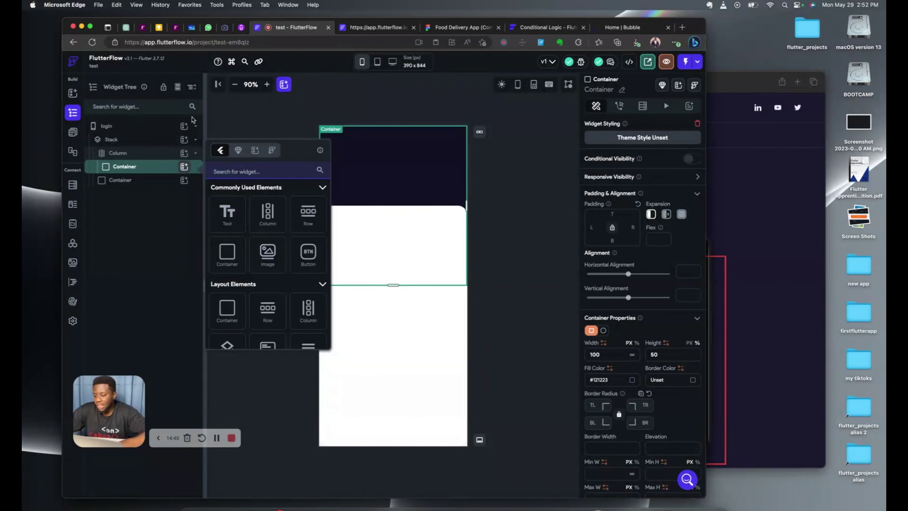
pyautogui.click(239, 112)
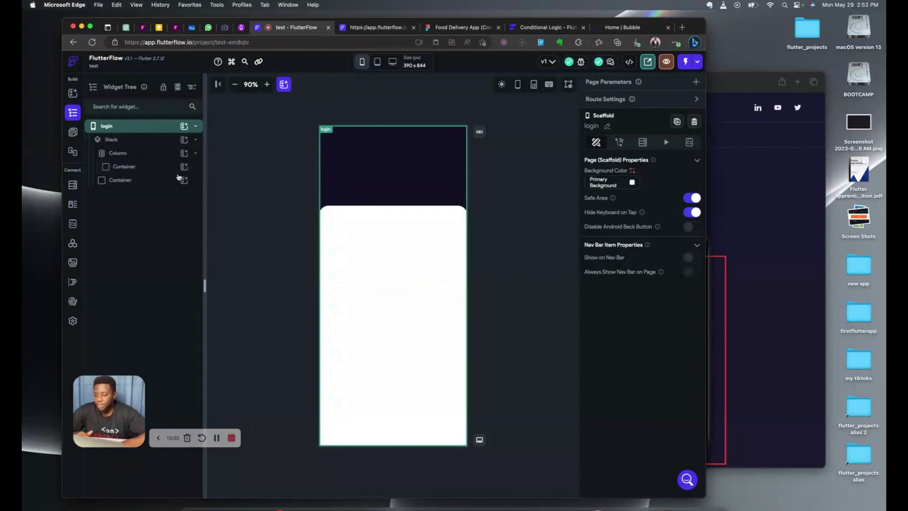
# Step: Add a Column inside the dark header container, and check the Log In title's position in the Figma login design
pyautogui.click(185, 167)
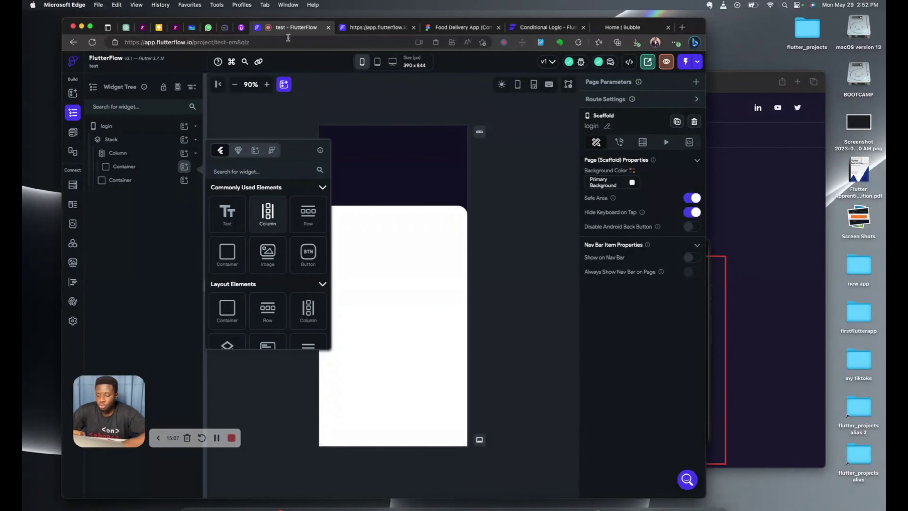
pyautogui.click(264, 213)
pyautogui.click(445, 32)
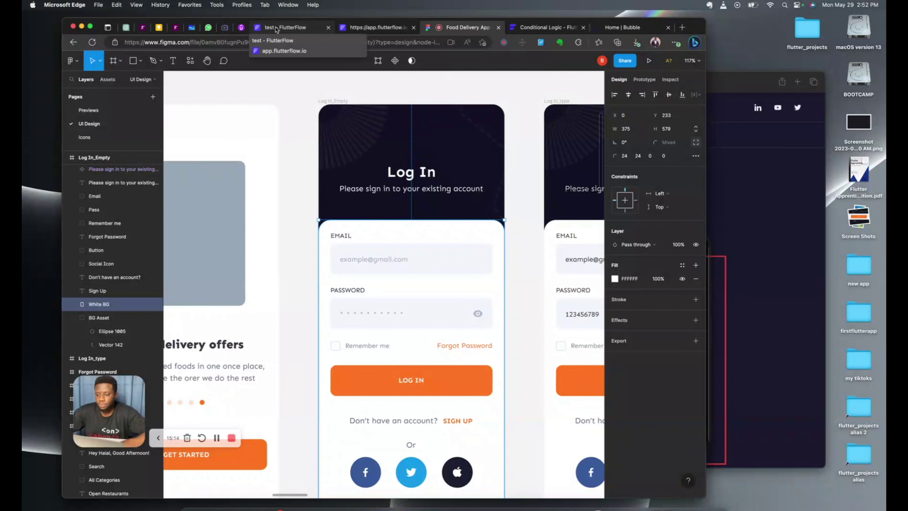
pyautogui.click(412, 177)
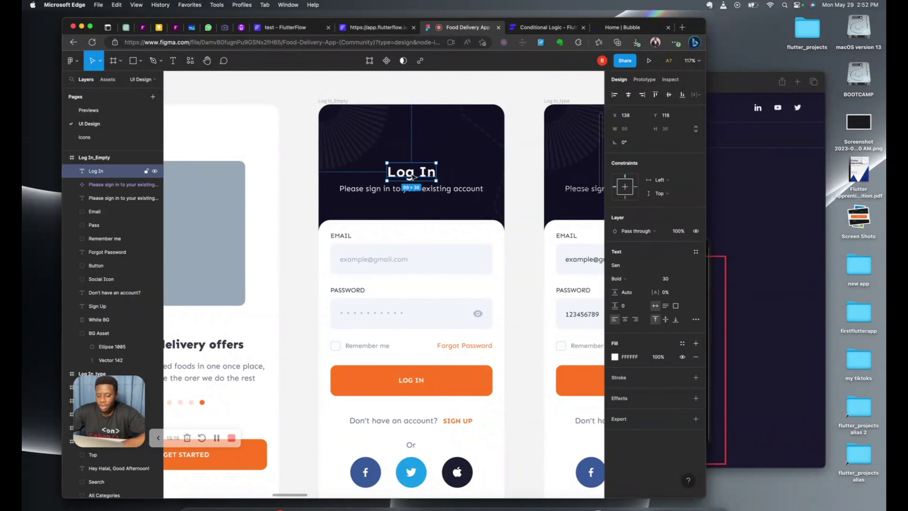
pyautogui.press('alt')
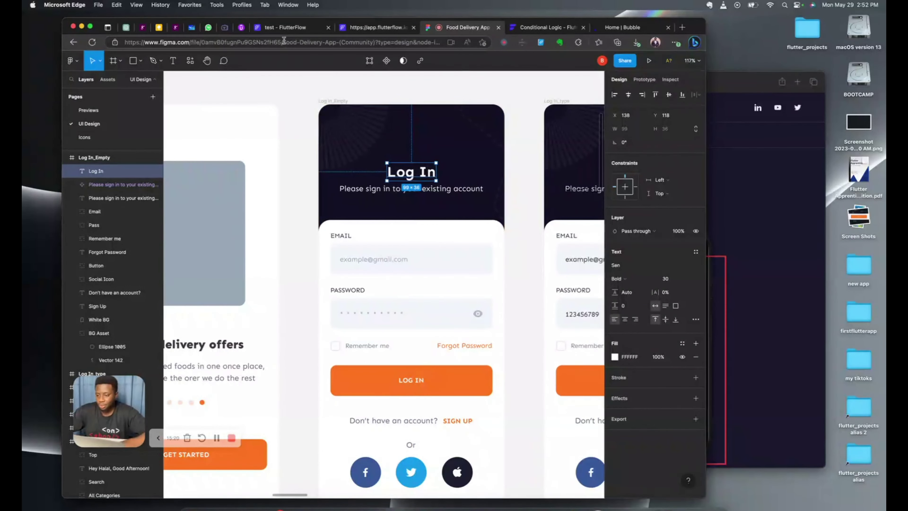
pyautogui.click(286, 27)
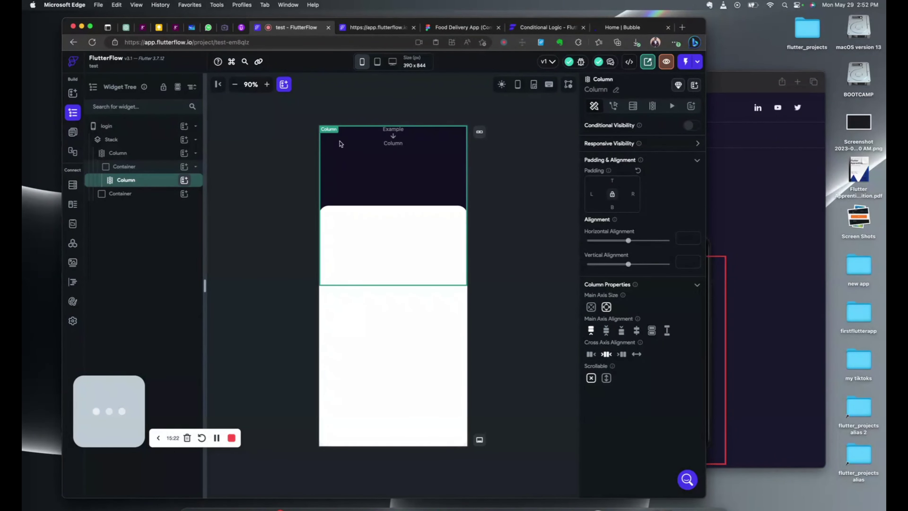
# Step: Add a Row inside the header's Column with a top padding of 118 and a centred main axis alignment
pyautogui.click(185, 180)
pyautogui.click(422, 186)
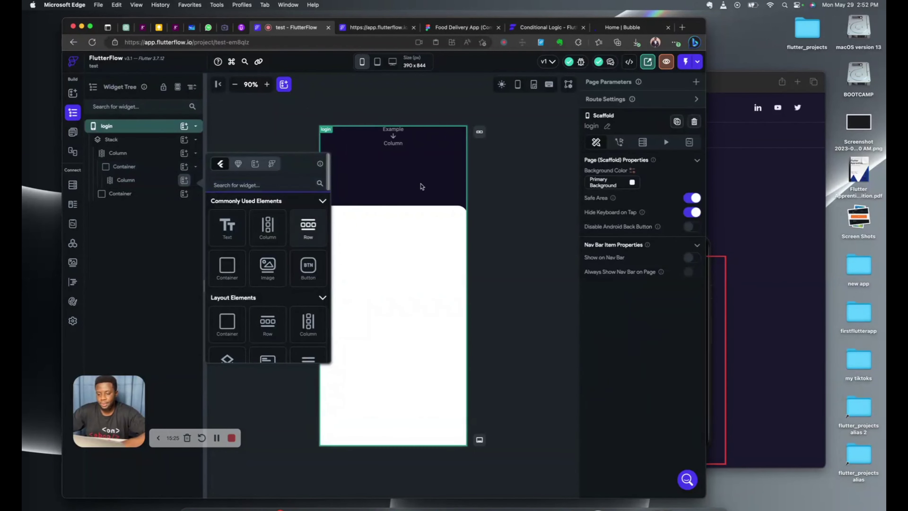
pyautogui.click(308, 229)
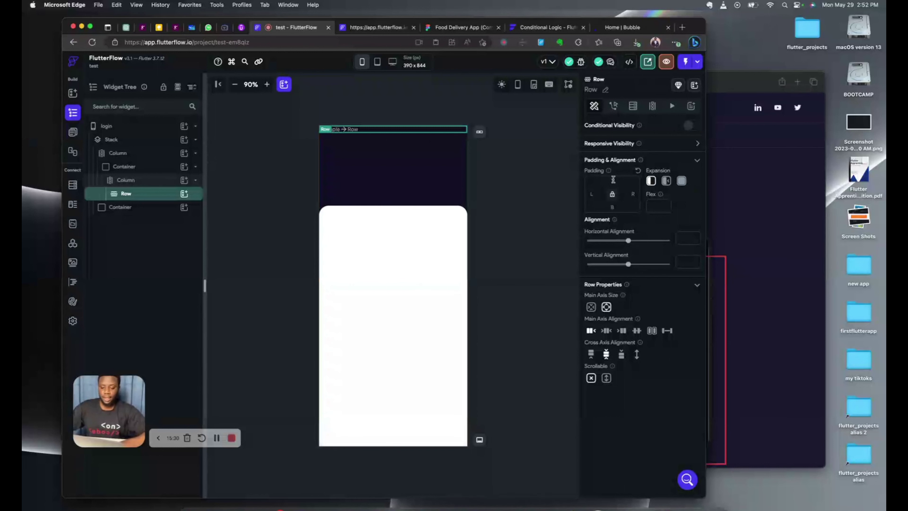
pyautogui.write('118')
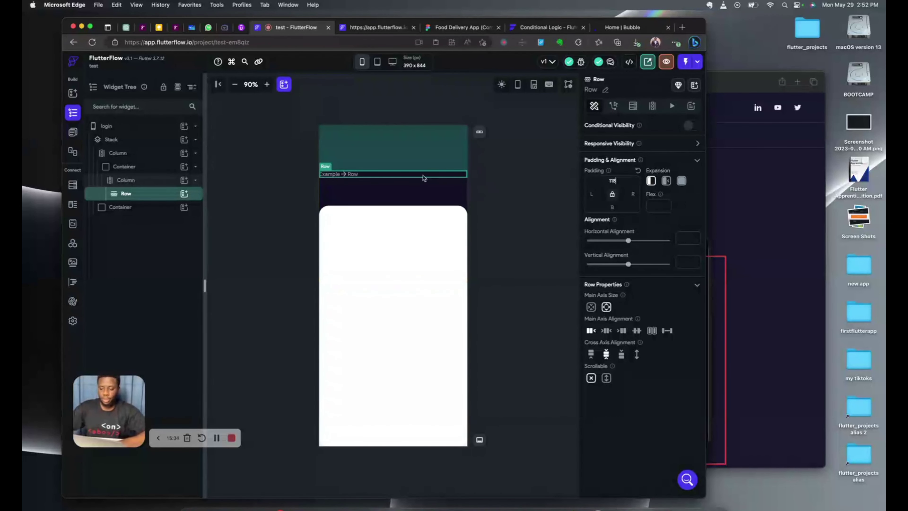
pyautogui.click(606, 330)
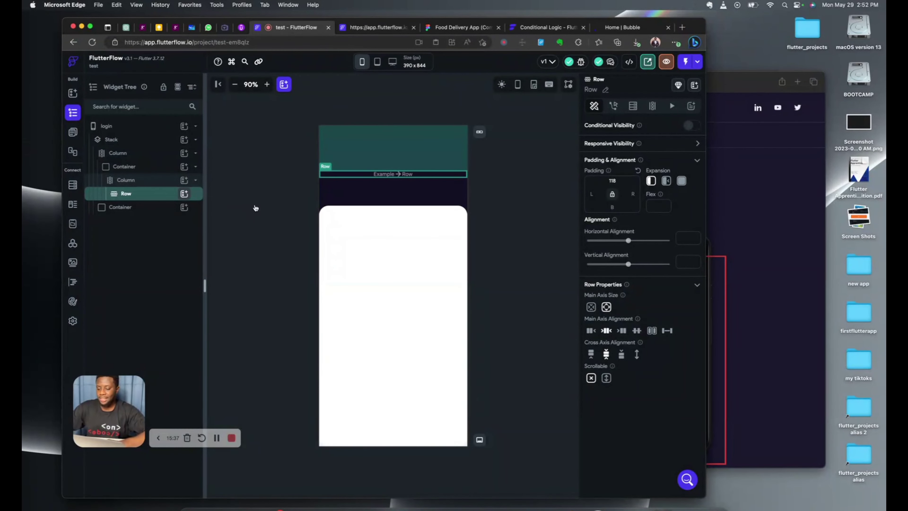
# Step: Add a Text widget to the header Row and, after checking the Figma title, set its font size to 30 and weight to 700 - Bold
pyautogui.click(184, 193)
pyautogui.click(228, 240)
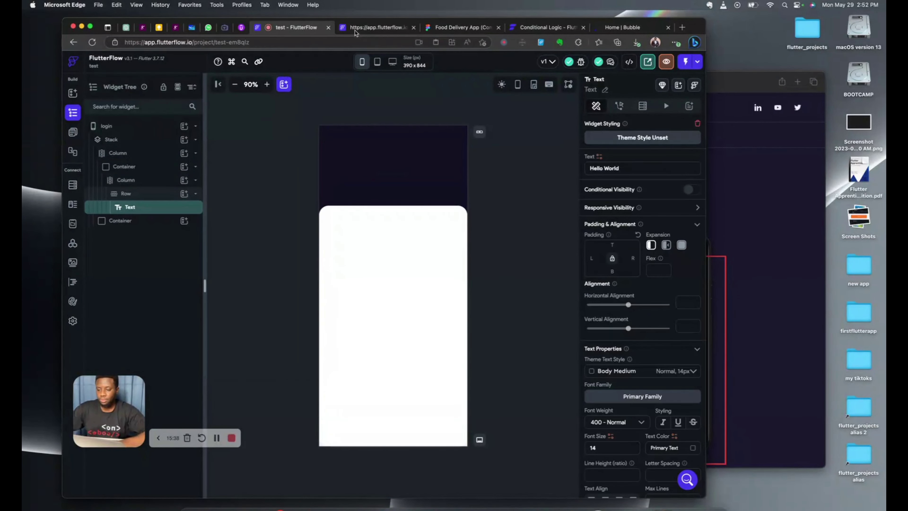
pyautogui.click(453, 29)
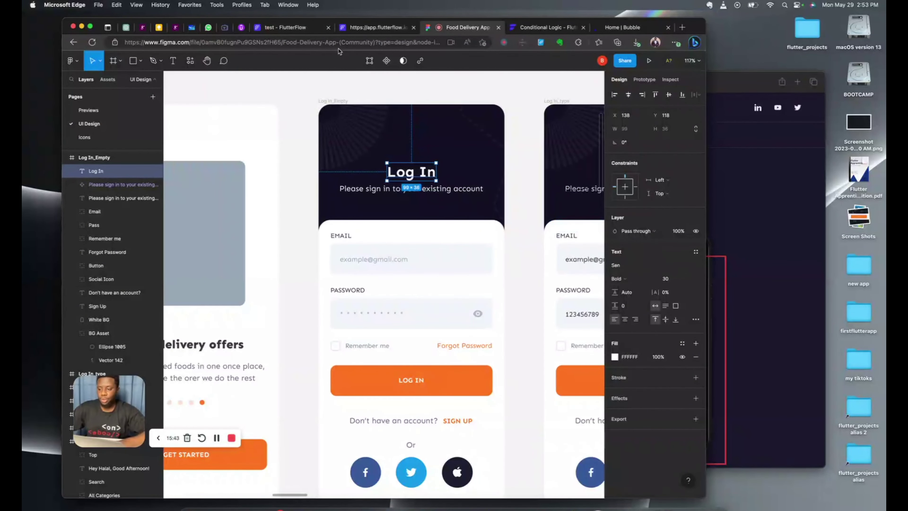
pyautogui.click(285, 27)
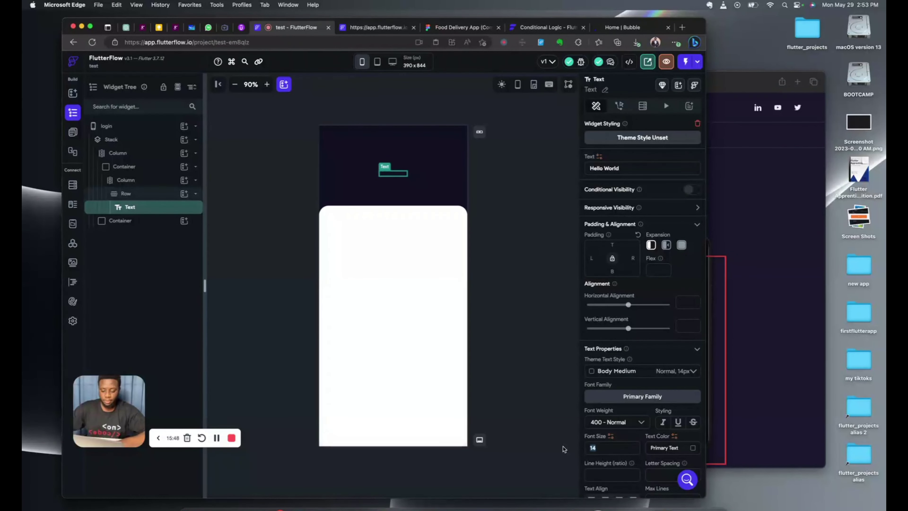
pyautogui.write('30')
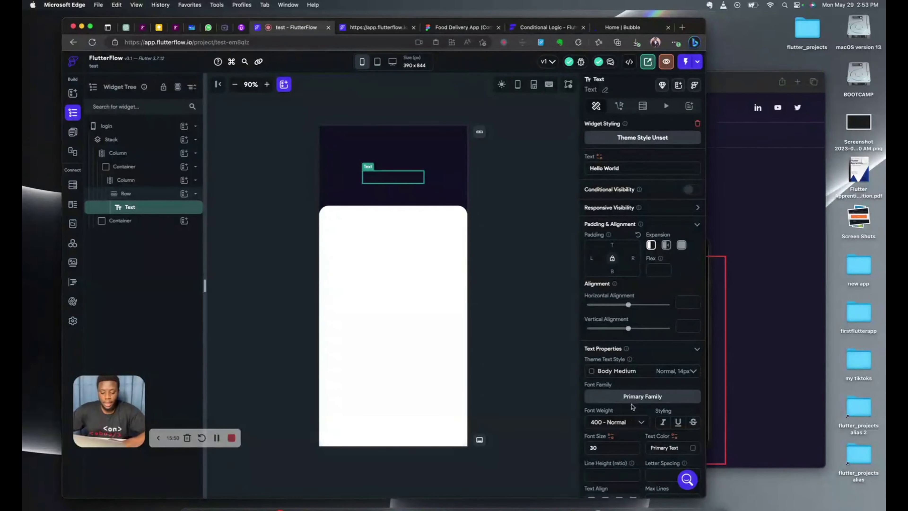
pyautogui.click(609, 424)
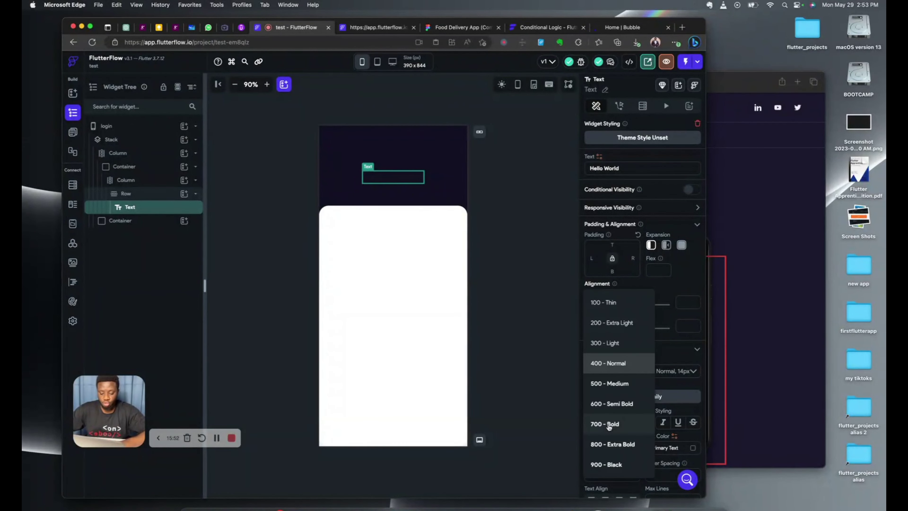
pyautogui.click(608, 426)
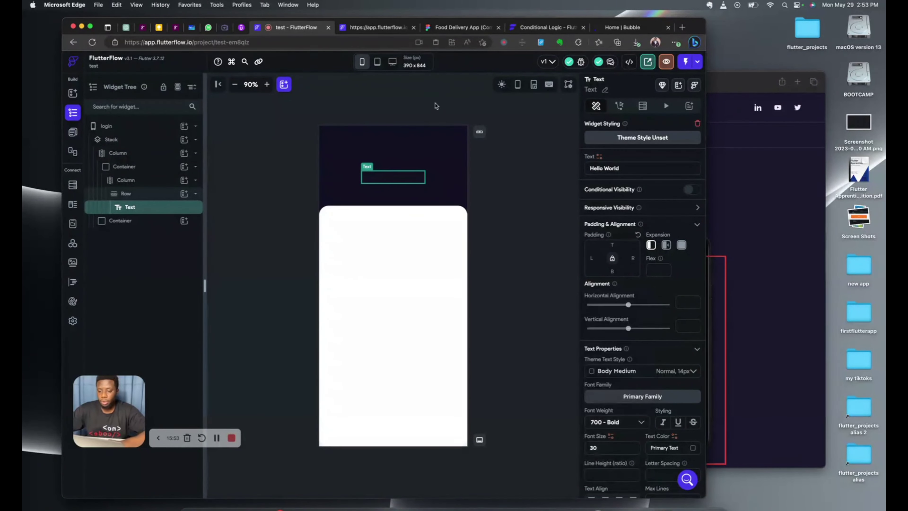
# Step: Get the Log In title's fill colour from Figma and set the header text's colour to FFFFFF in FlutterFlow
pyautogui.click(466, 28)
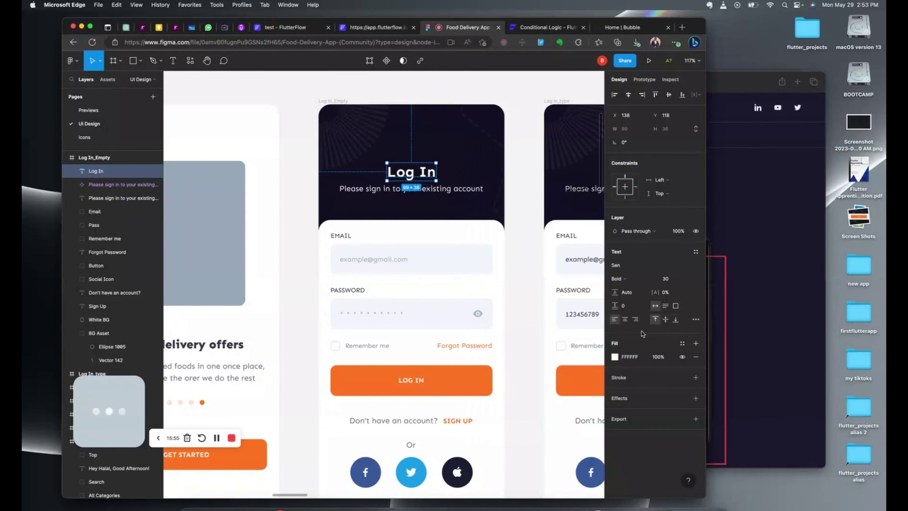
pyautogui.click(627, 358)
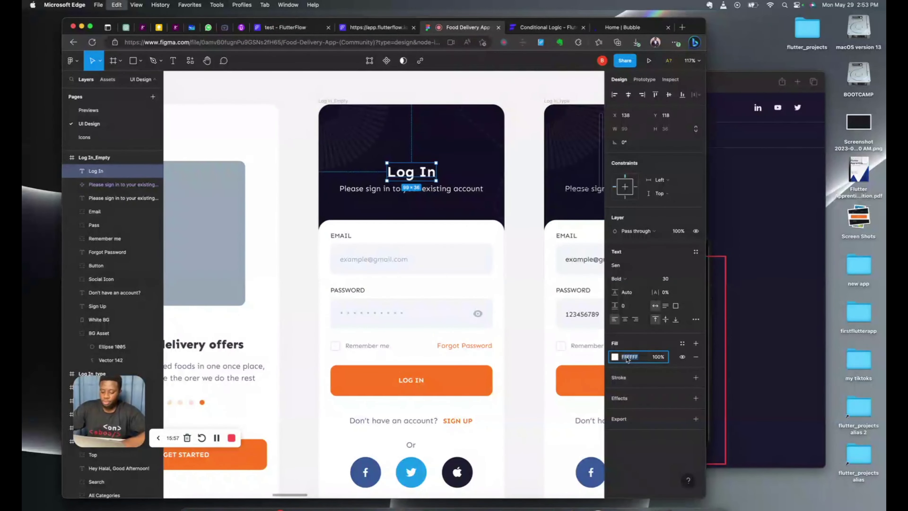
pyautogui.click(276, 28)
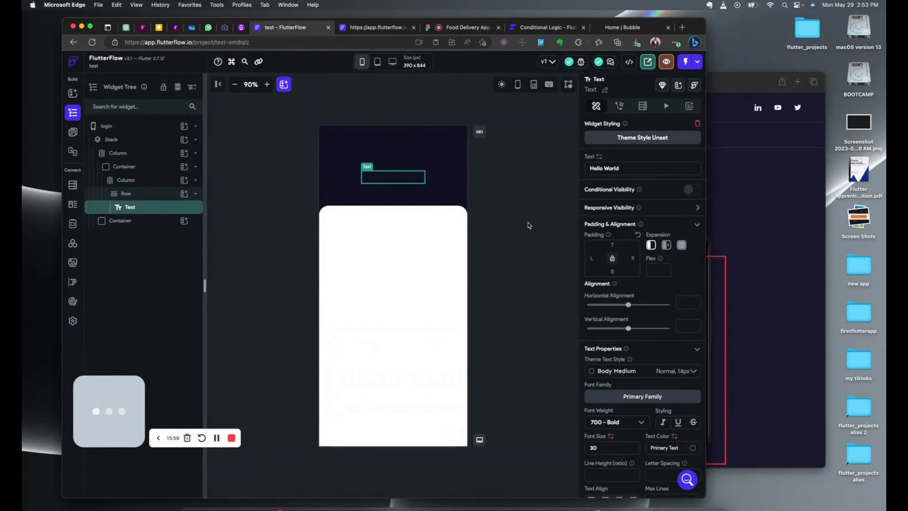
pyautogui.scroll(-3, 684, 406)
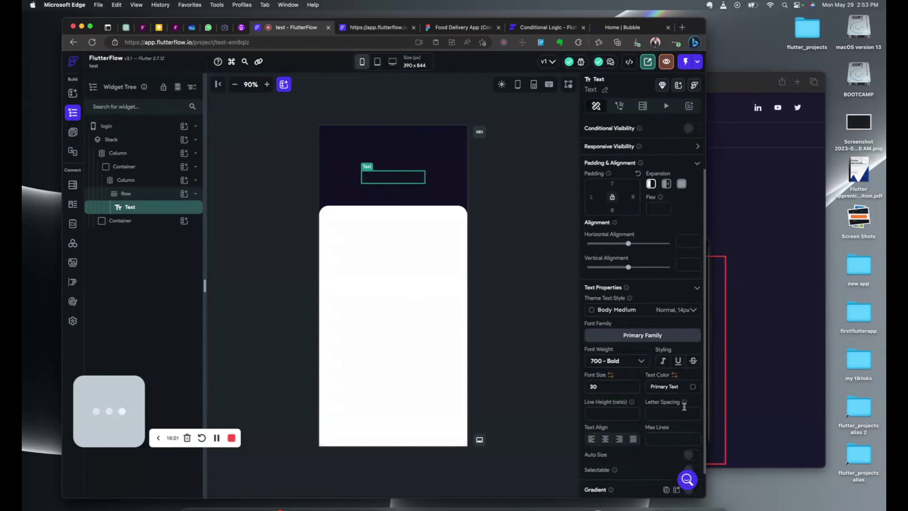
pyautogui.click(693, 385)
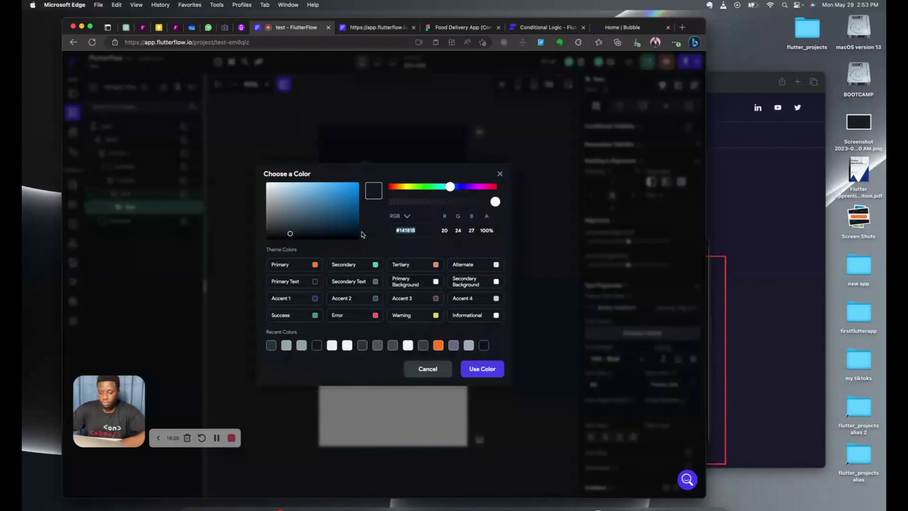
pyautogui.write('FFFFFF')
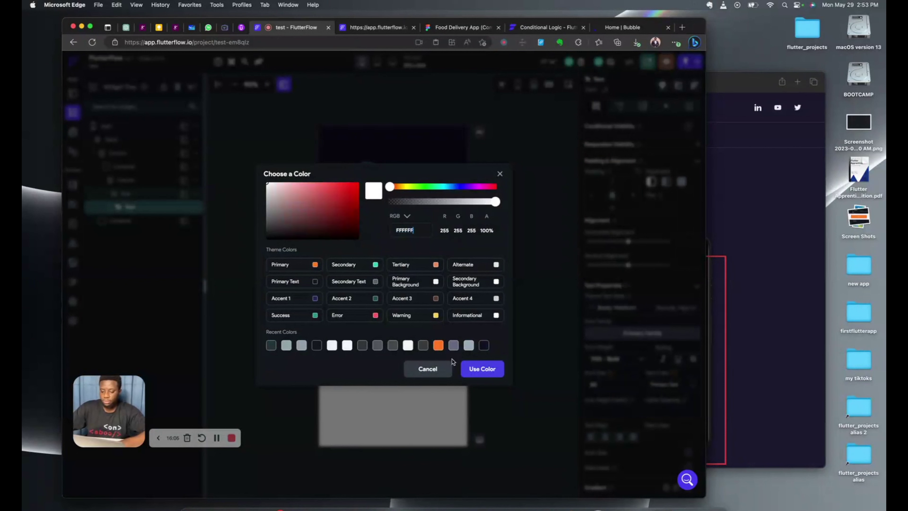
pyautogui.click(481, 368)
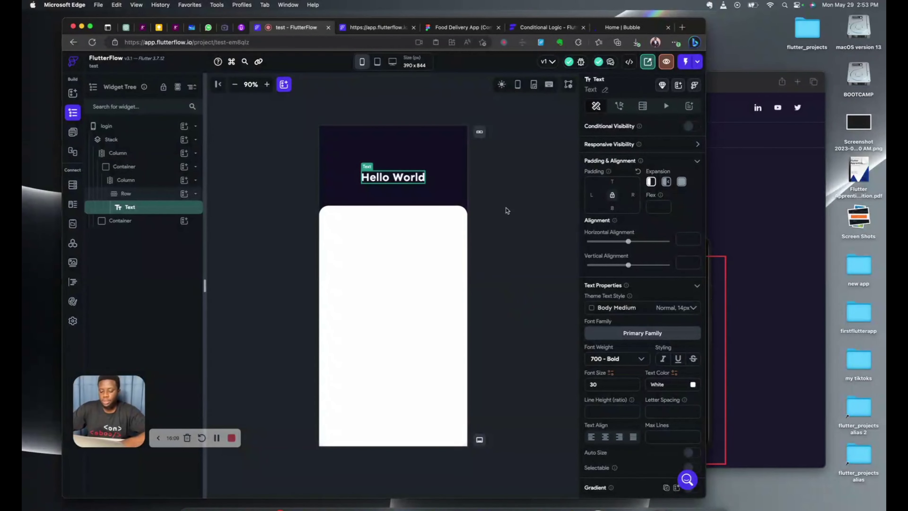
# Step: Change the header text's content to "Log in" and check the Row that holds it on the canvas
pyautogui.scroll(2, 642, 193)
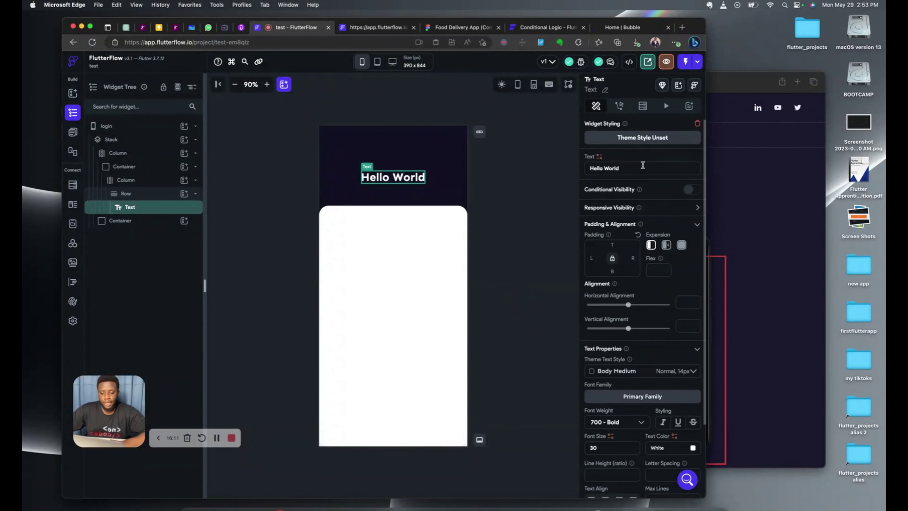
pyautogui.moveTo(643, 165); pyautogui.dragTo(549, 166)
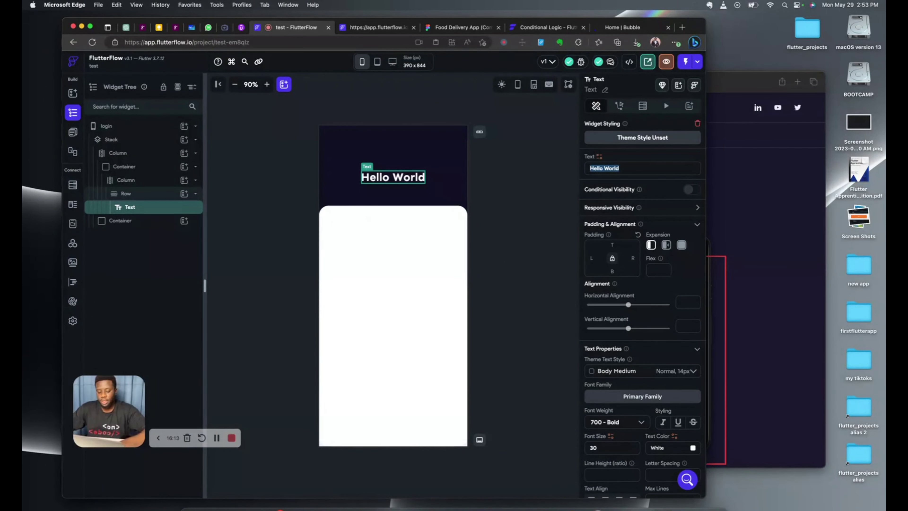
pyautogui.write('Logi')
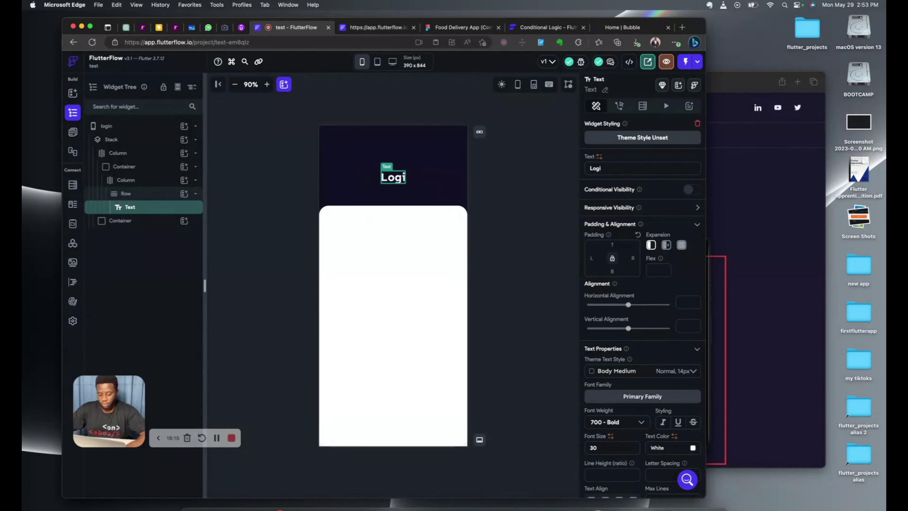
pyautogui.press('BackSpace')
pyautogui.write('in')
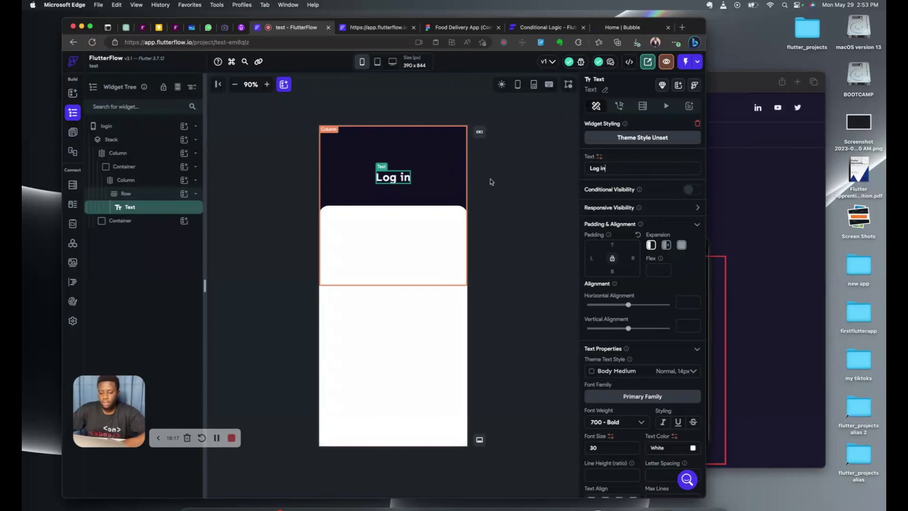
pyautogui.click(504, 184)
pyautogui.click(428, 180)
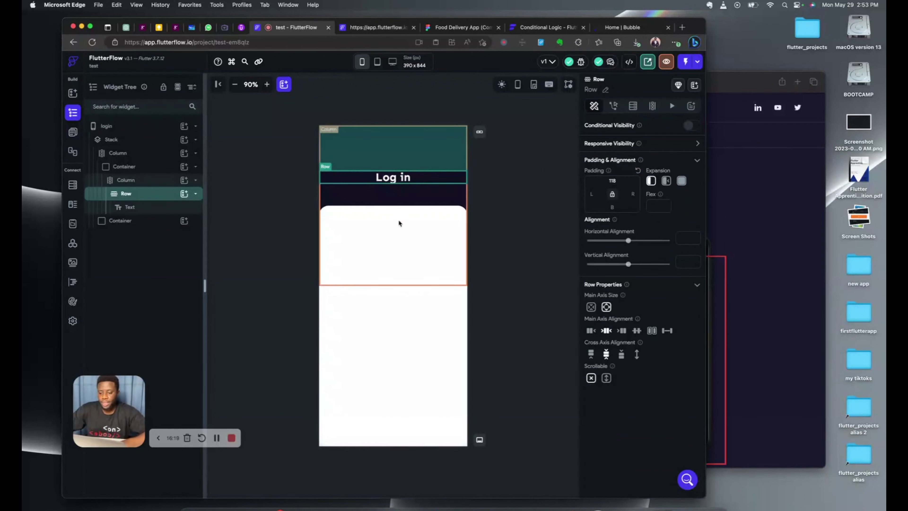
pyautogui.click(515, 188)
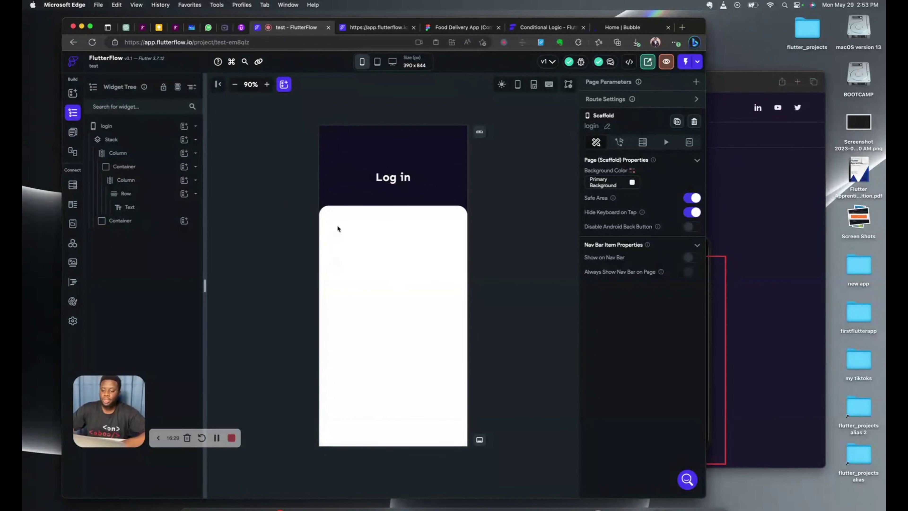
# Step: Review the login form's layout in Figma, and add a Column inside the white container in FlutterFlow
pyautogui.click(396, 332)
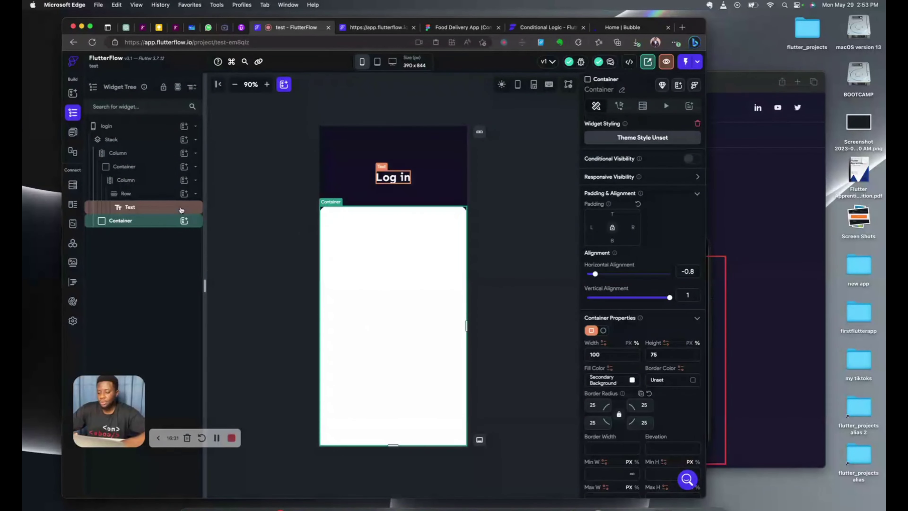
pyautogui.click(440, 29)
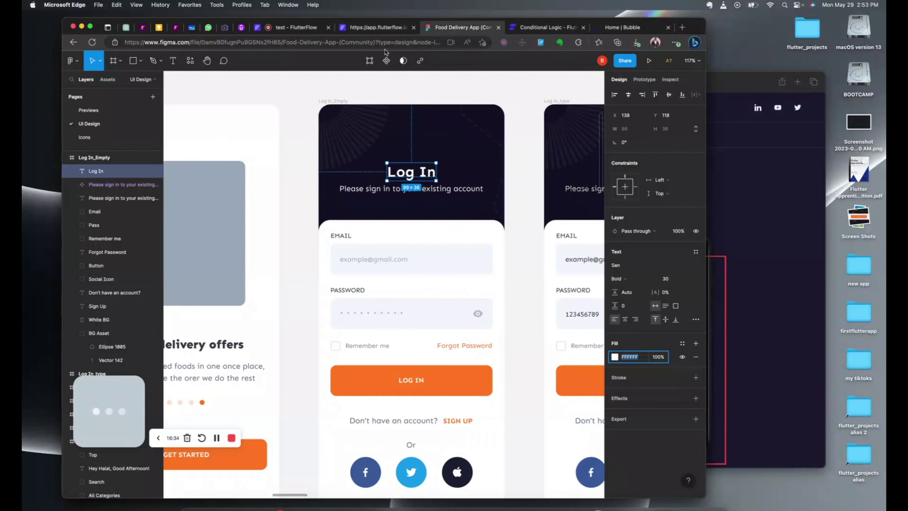
pyautogui.scroll(-5, 373, 245)
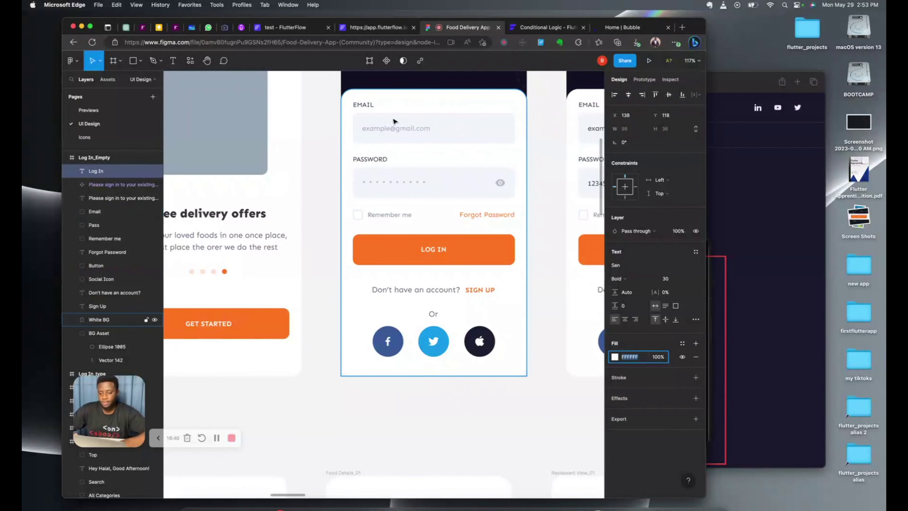
pyautogui.click(287, 29)
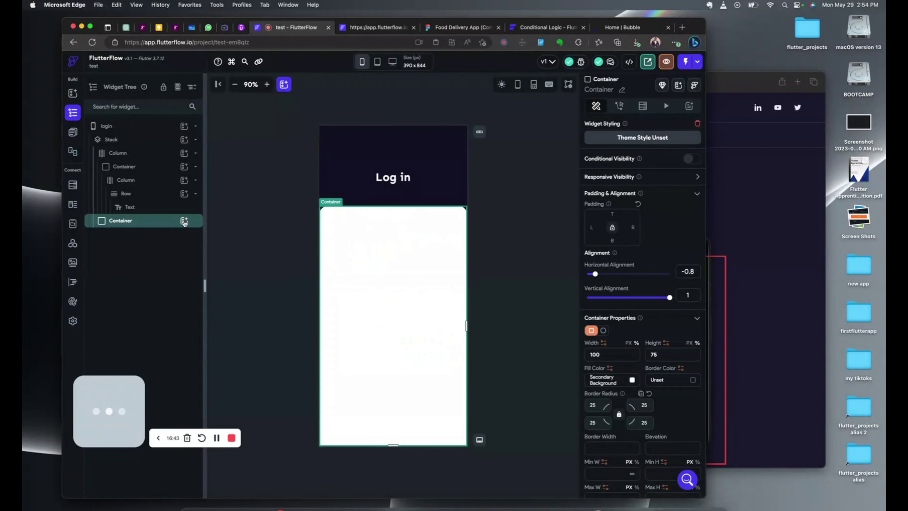
pyautogui.click(184, 221)
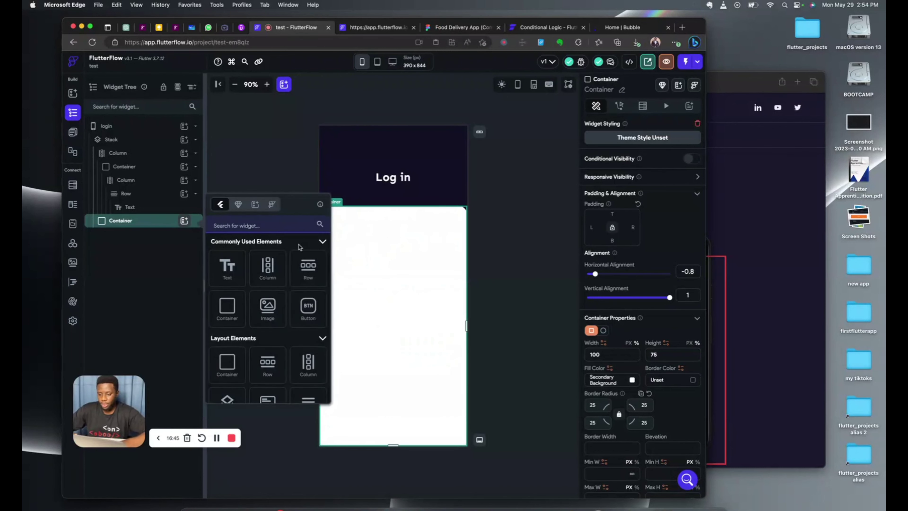
pyautogui.click(267, 272)
pyautogui.click(267, 272)
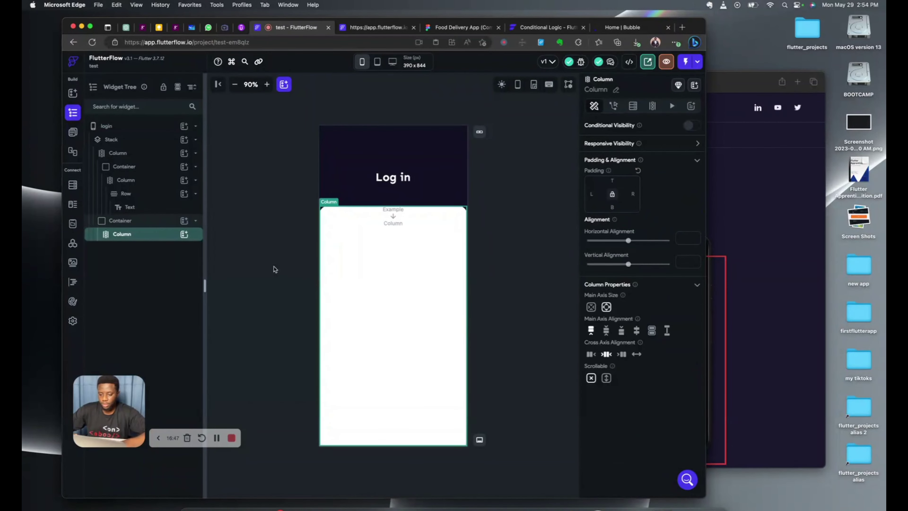
# Step: Add a Row inside the white container's Column, and inspect the Email field group's position in the Figma login design
pyautogui.click(184, 234)
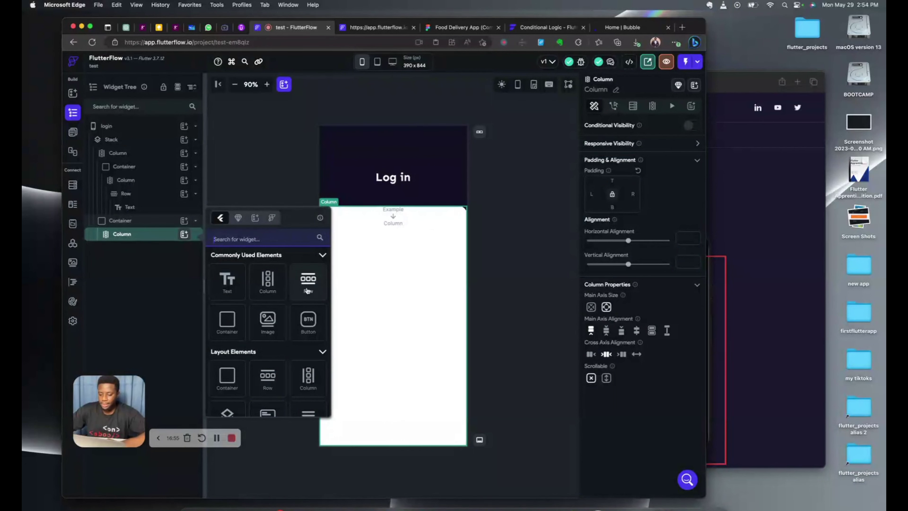
pyautogui.click(304, 290)
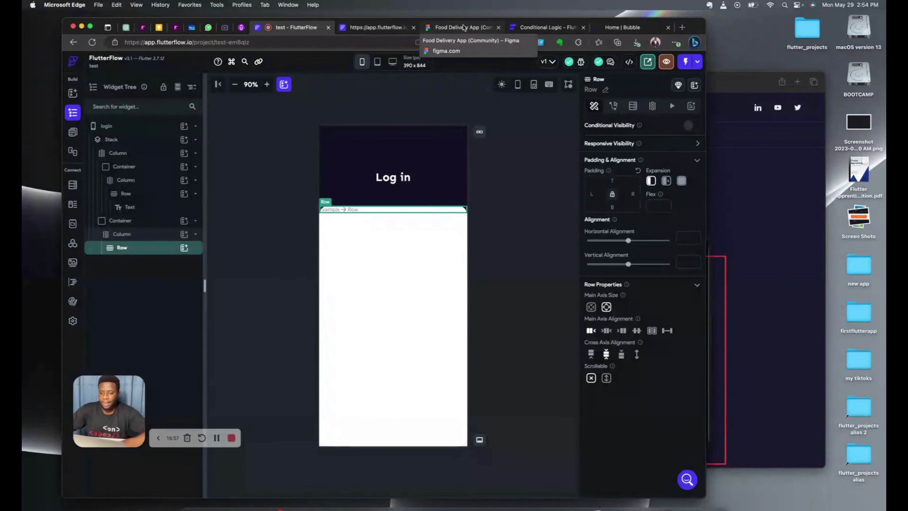
pyautogui.click(457, 31)
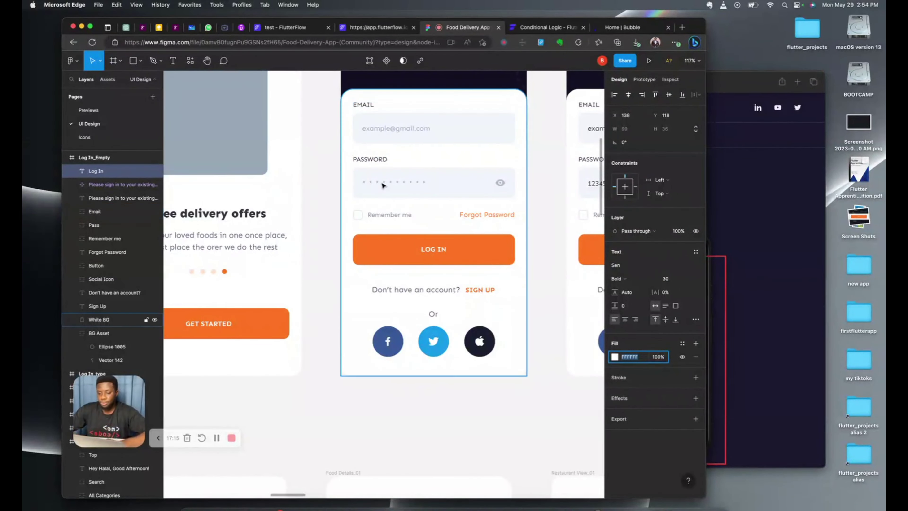
pyautogui.click(372, 134)
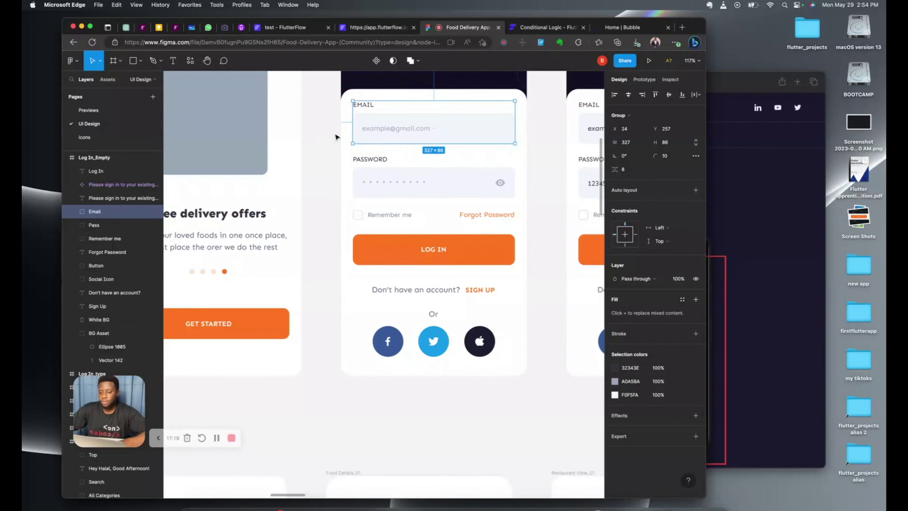
# Step: Back in FlutterFlow, set the left and right padding of the white container's Column to 24
pyautogui.click(285, 27)
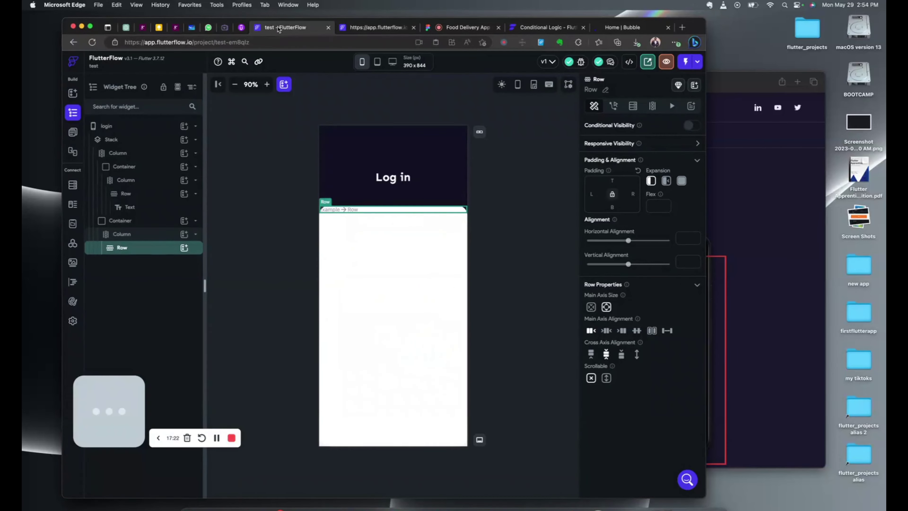
pyautogui.click(362, 260)
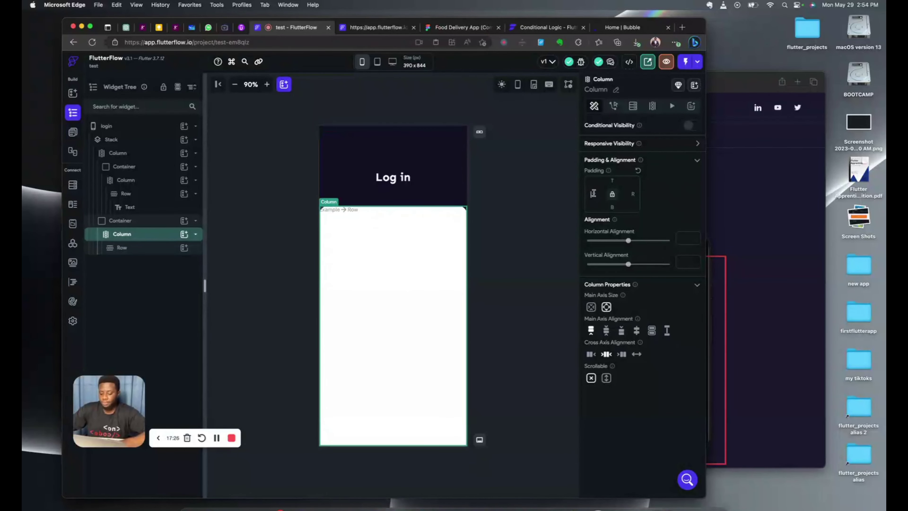
pyautogui.write('24')
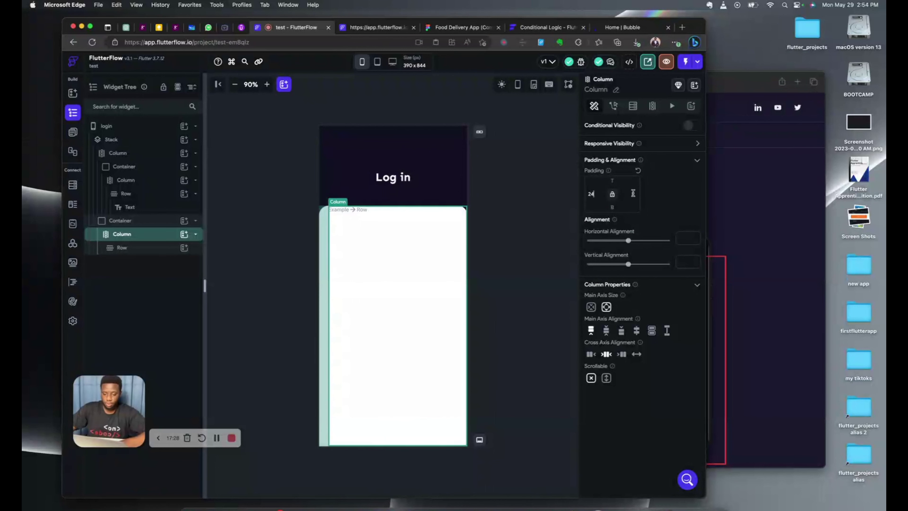
pyautogui.click(633, 194)
pyautogui.write('24')
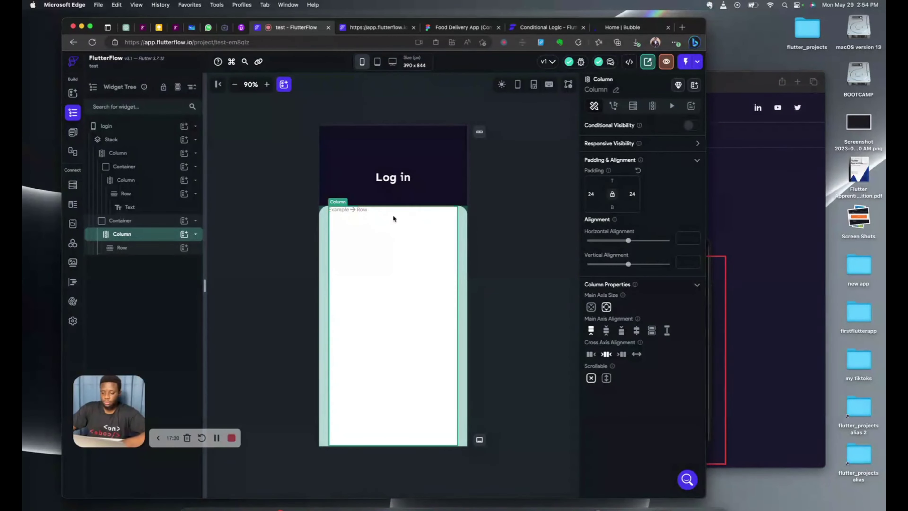
# Step: Measure the Email group's margins in Figma, and set the form Column's top and bottom padding to 24 in FlutterFlow
pyautogui.click(380, 210)
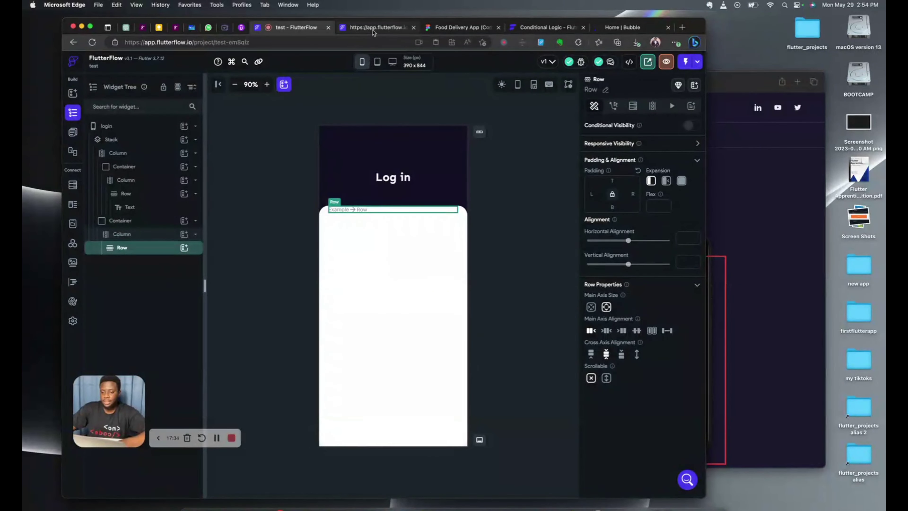
pyautogui.click(461, 27)
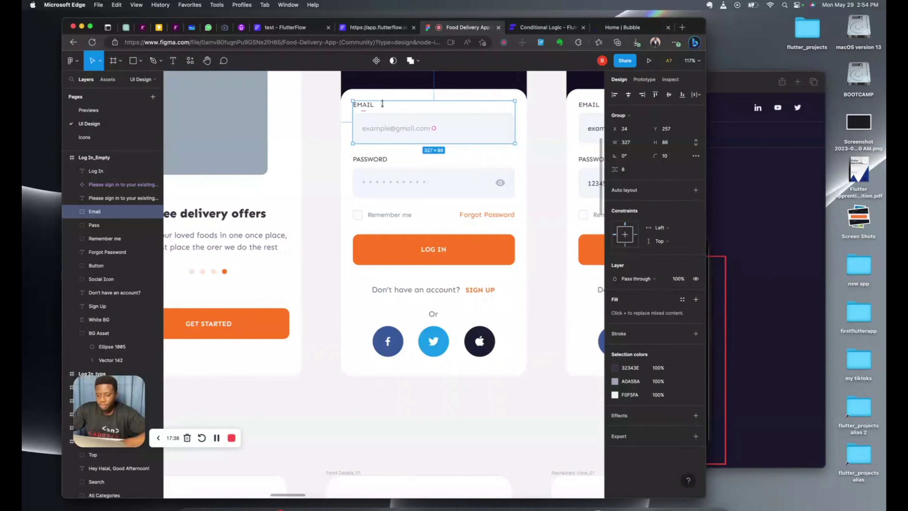
pyautogui.press('alt')
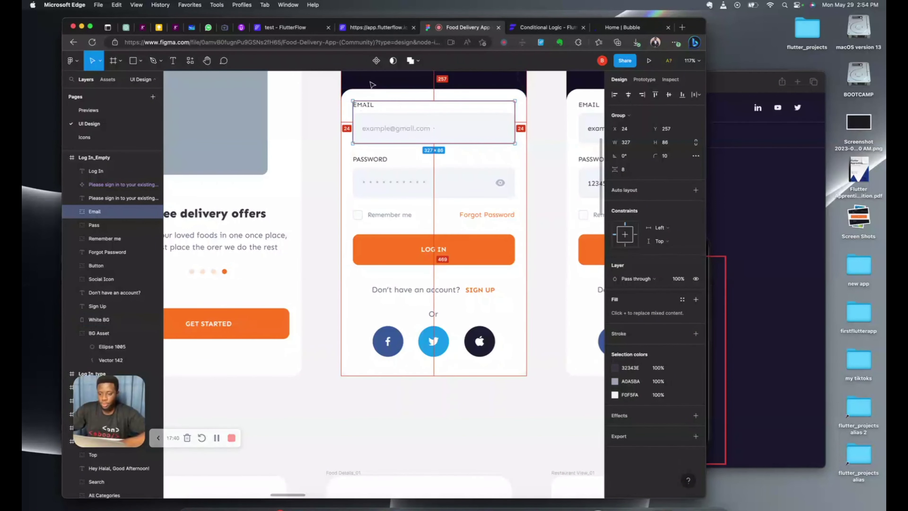
pyautogui.click(287, 28)
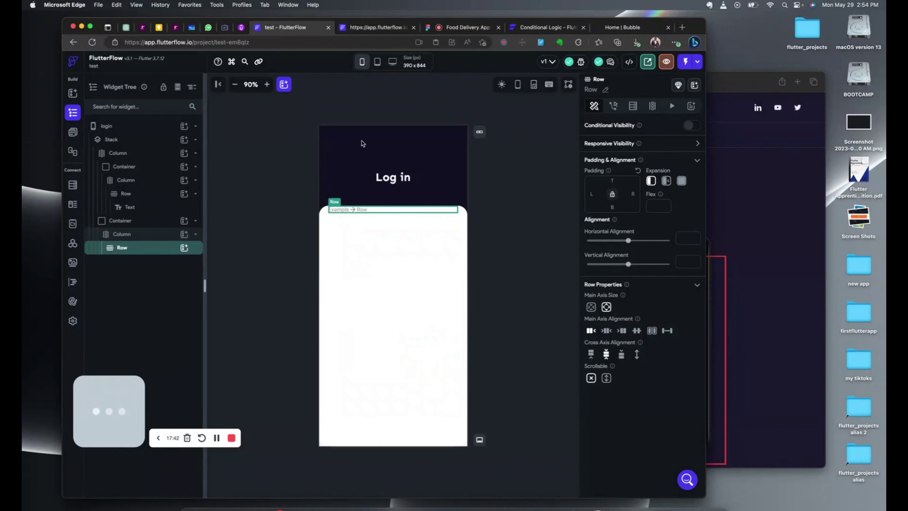
pyautogui.click(419, 252)
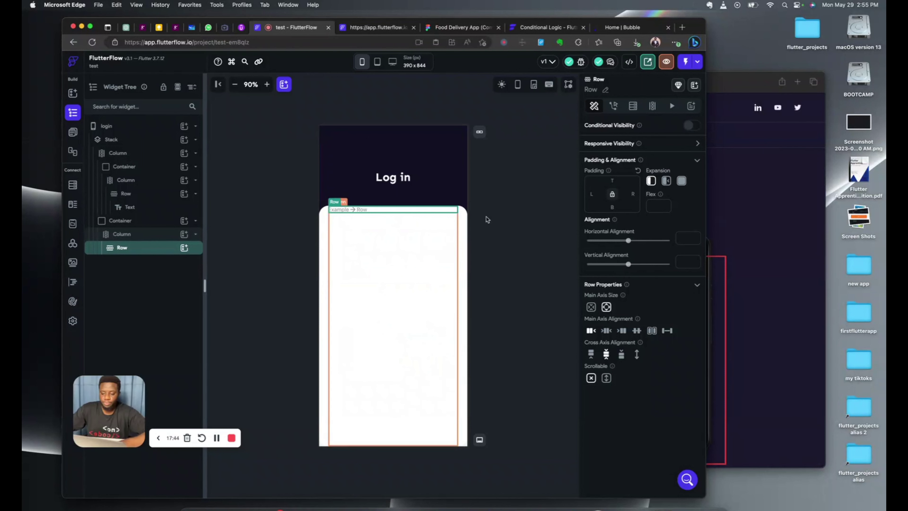
pyautogui.click(613, 180)
pyautogui.write('24')
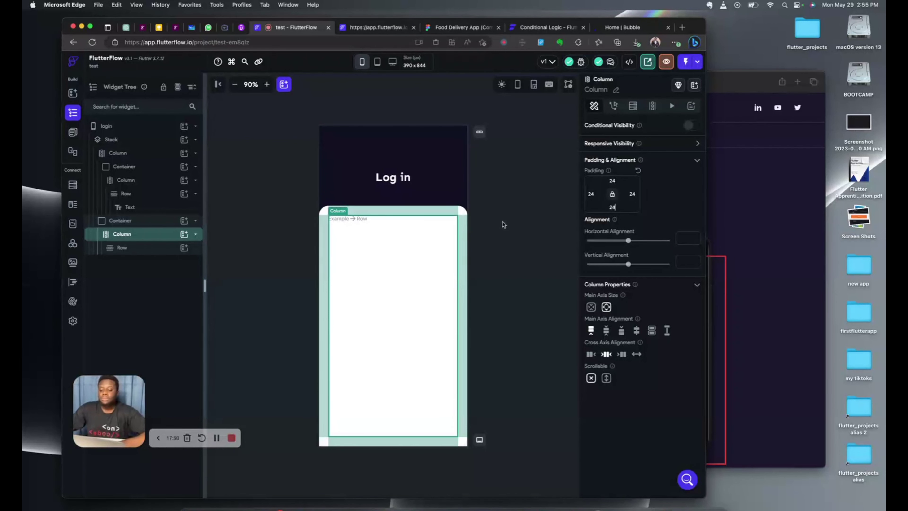
# Step: Select the Row inside the padded Column and review the Email label and field arrangement in Figma
pyautogui.click(495, 223)
pyautogui.click(412, 217)
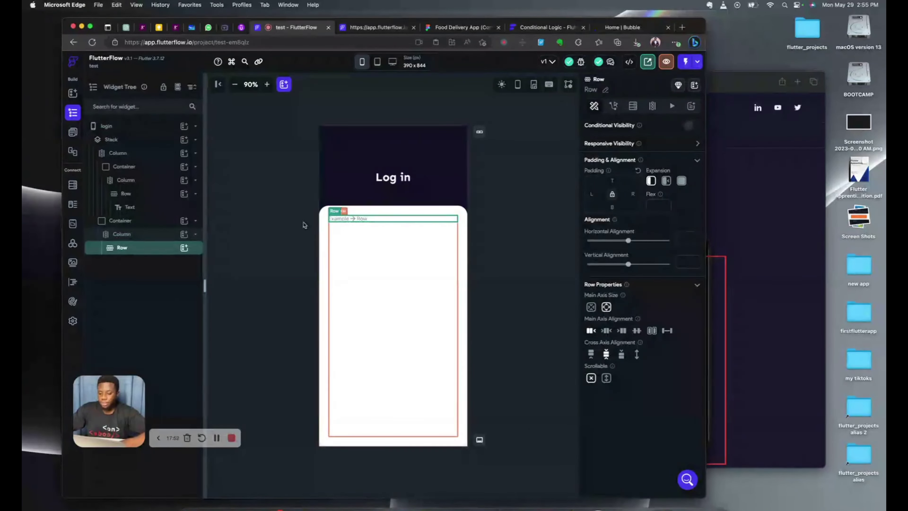
pyautogui.click(452, 29)
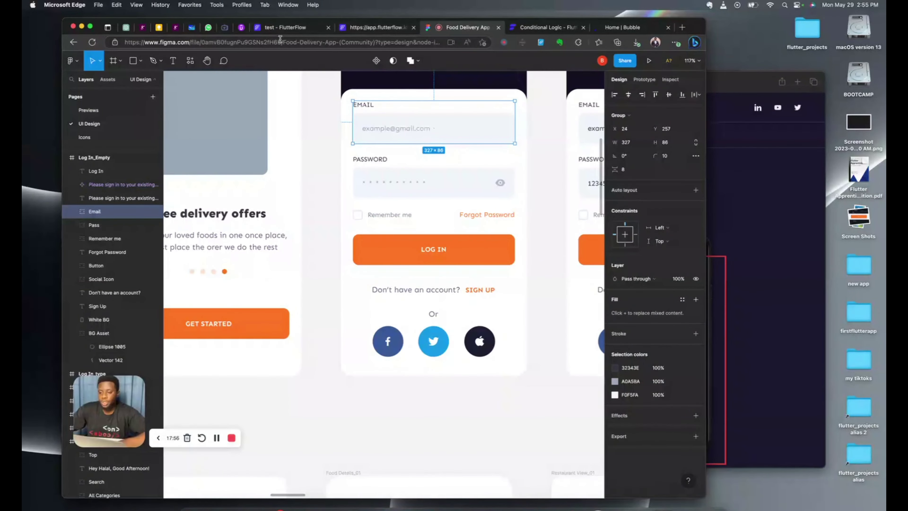
pyautogui.click(277, 28)
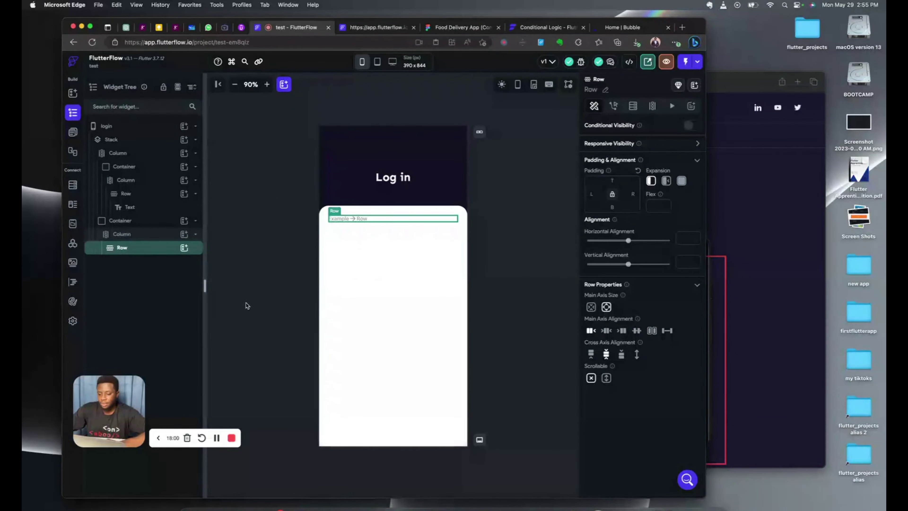
pyautogui.click(184, 248)
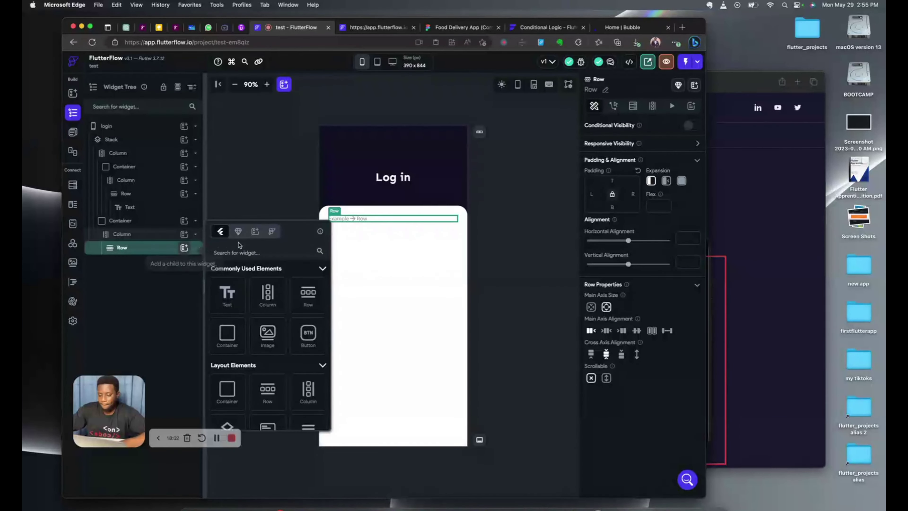
pyautogui.click(268, 295)
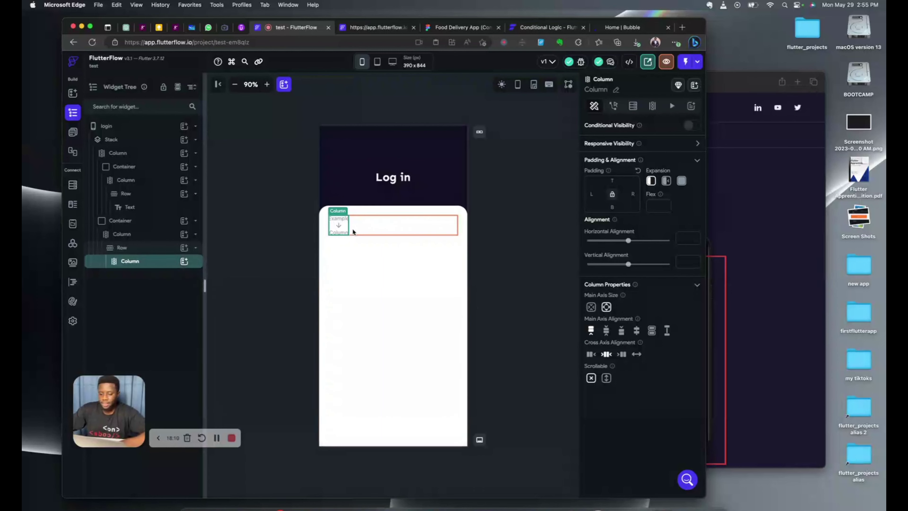
pyautogui.press('BackSpace')
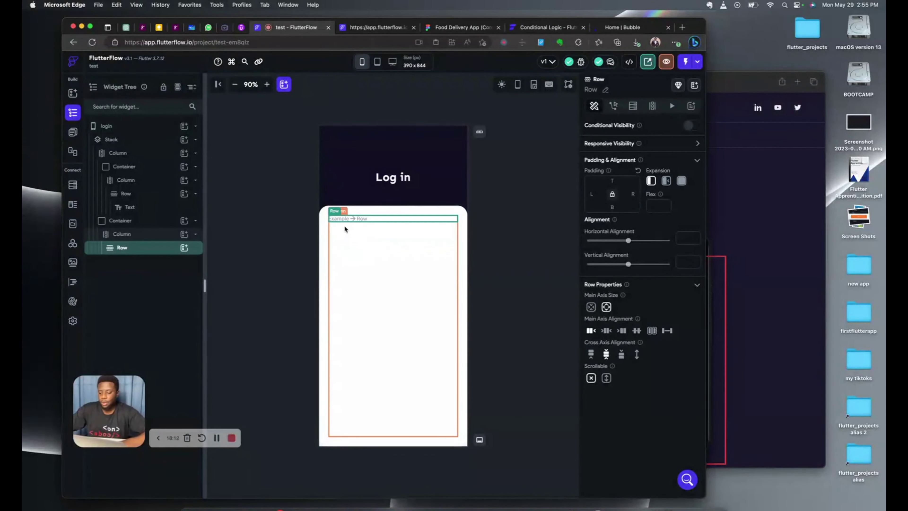
# Step: Replace the empty Row inside the form Column with a Column widget
pyautogui.rightClick(364, 220)
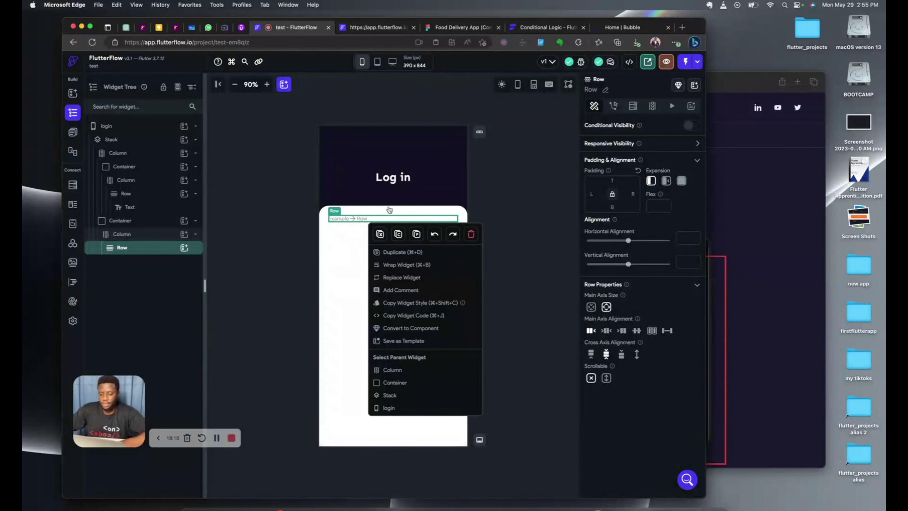
pyautogui.click(399, 277)
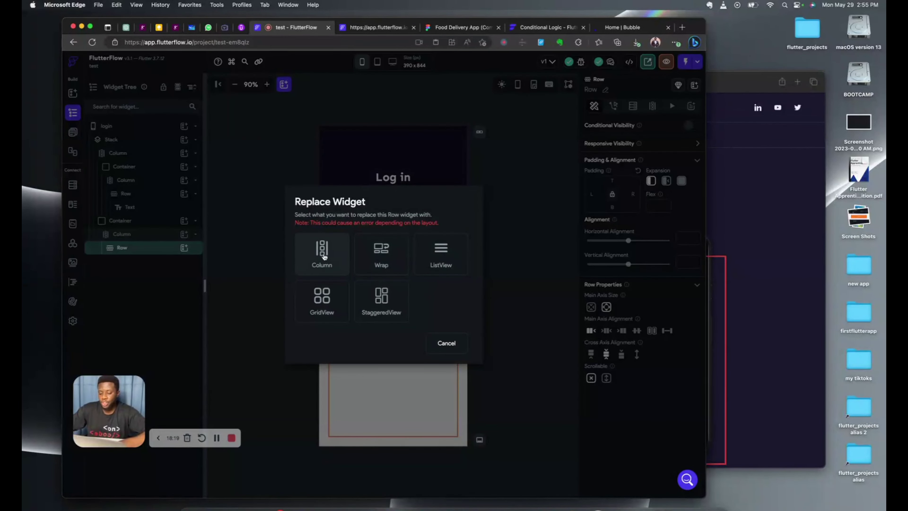
pyautogui.click(323, 256)
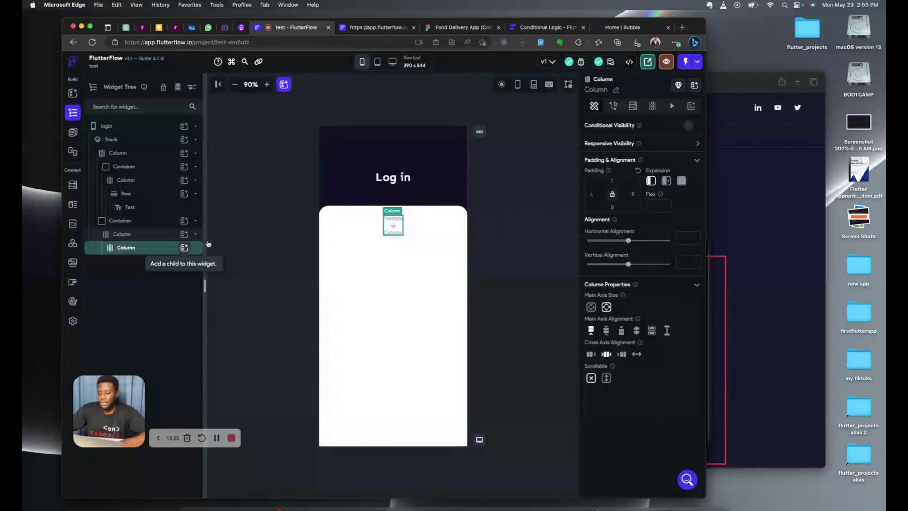
# Step: Add two Row widgets to the innermost Column of the white login container
pyautogui.click(184, 247)
pyautogui.click(308, 300)
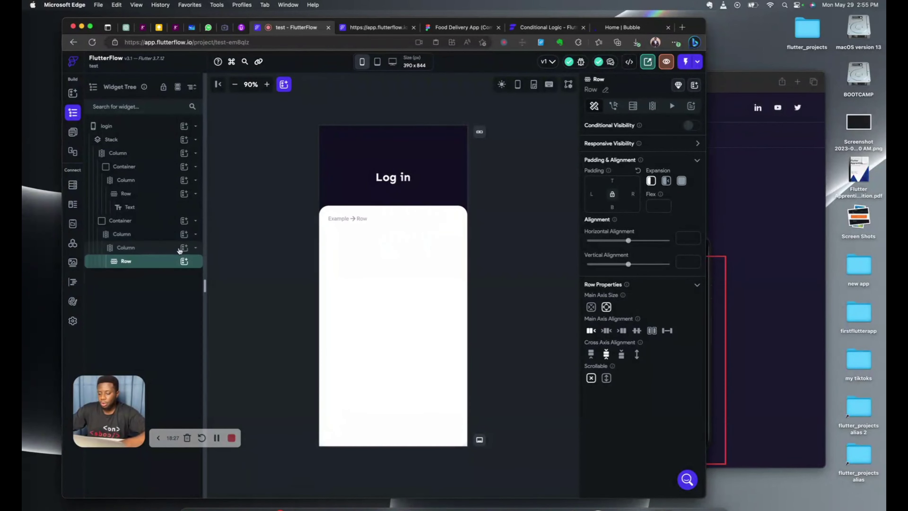
pyautogui.click(184, 261)
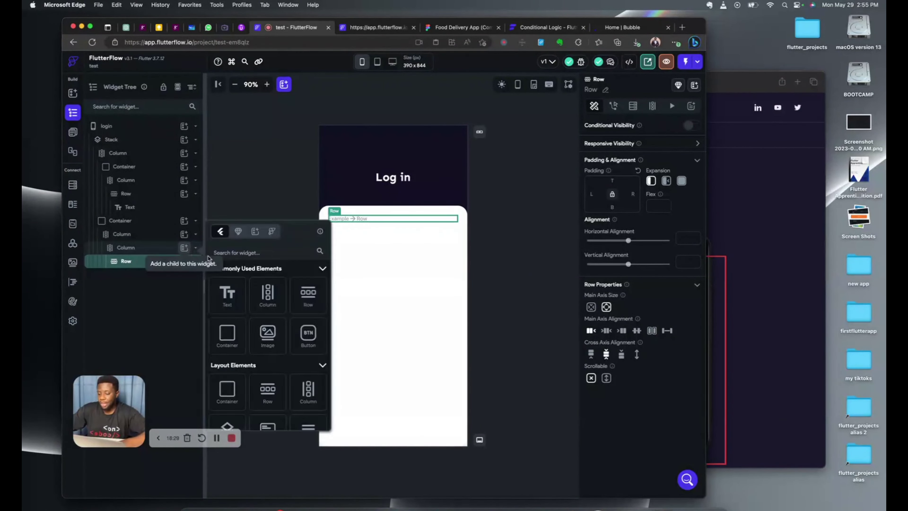
pyautogui.click(308, 295)
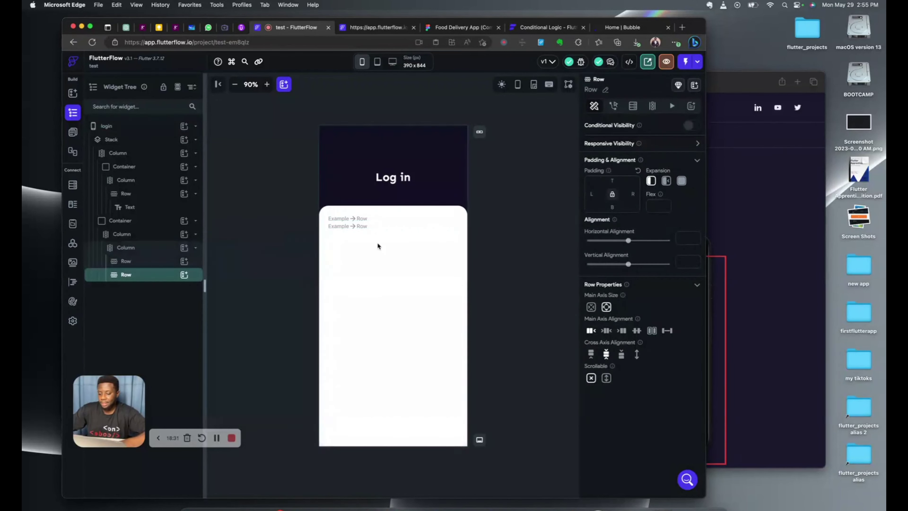
# Step: Add a Text widget to the first new Row and a TextField to the second one
pyautogui.click(185, 261)
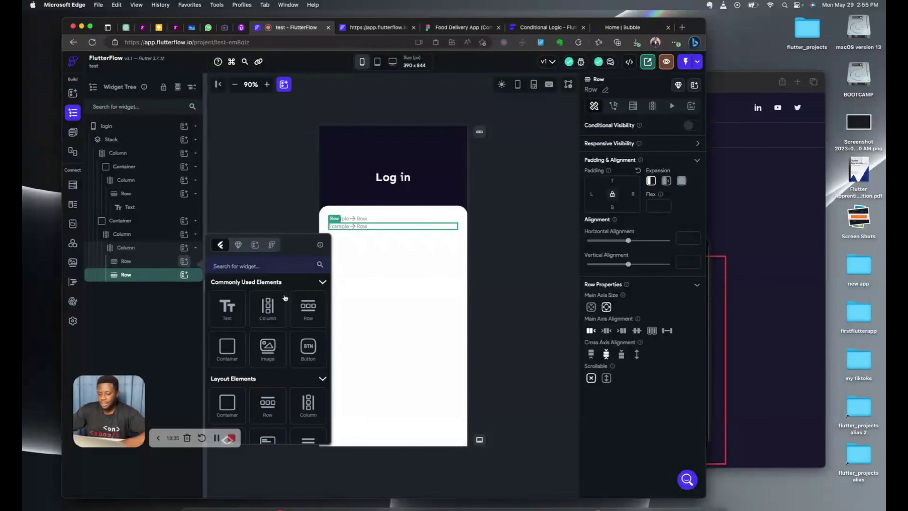
pyautogui.click(227, 308)
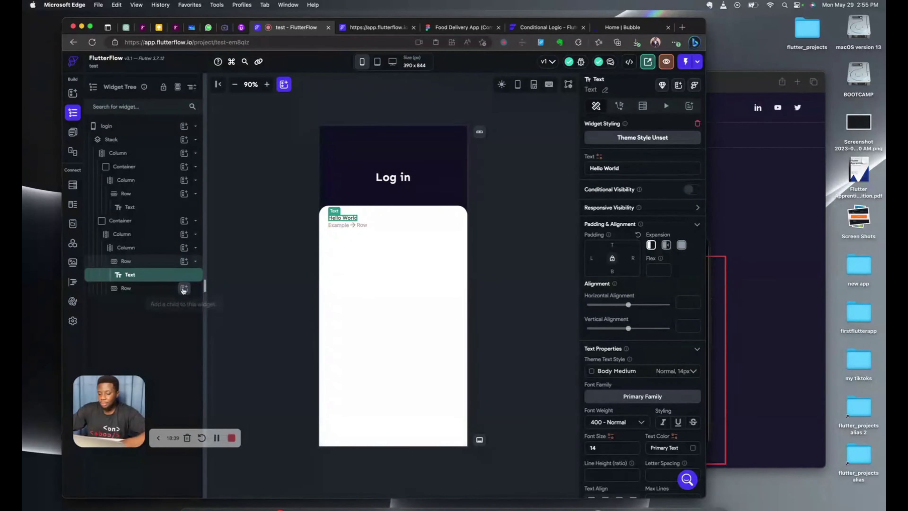
pyautogui.click(184, 289)
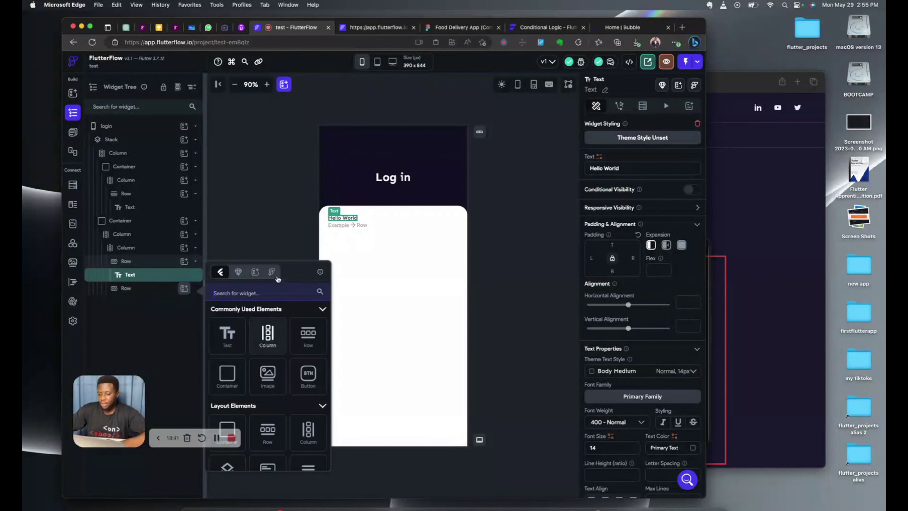
pyautogui.scroll(-10, 259, 332)
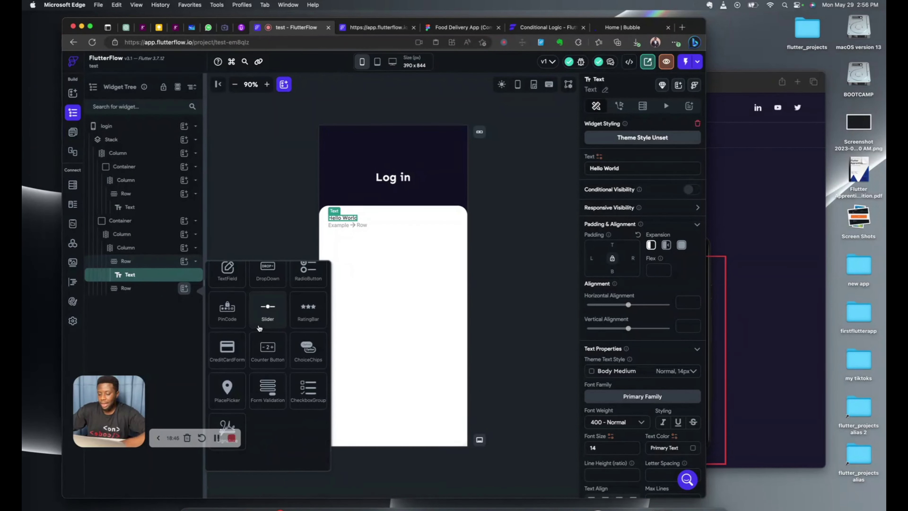
pyautogui.scroll(-5, 244, 311)
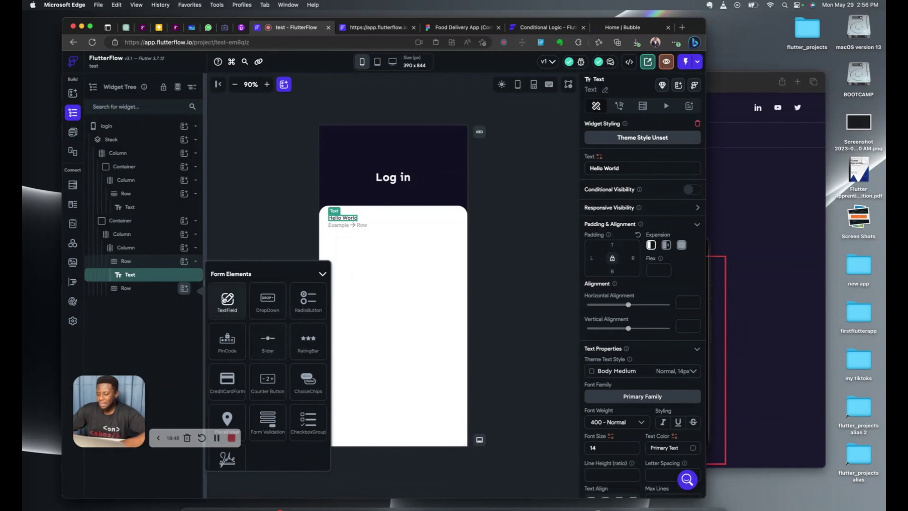
pyautogui.moveTo(226, 300); pyautogui.dragTo(381, 228)
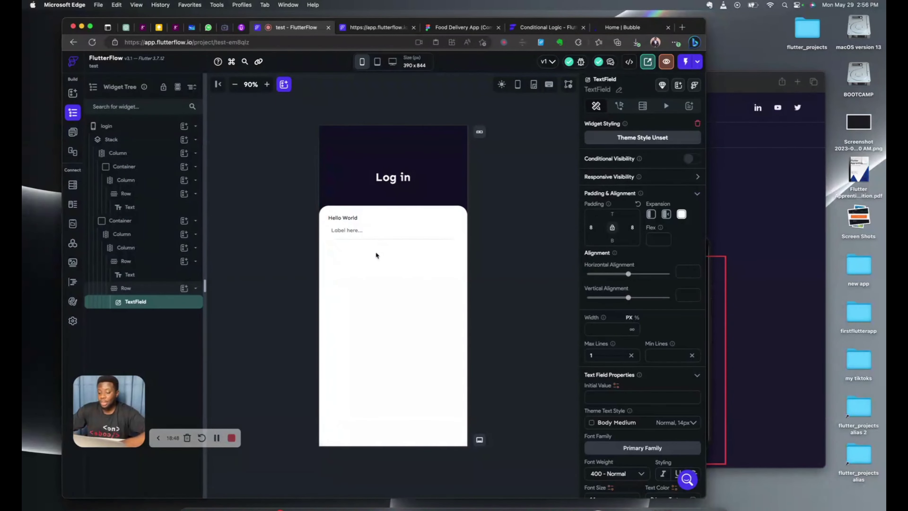
pyautogui.click(525, 208)
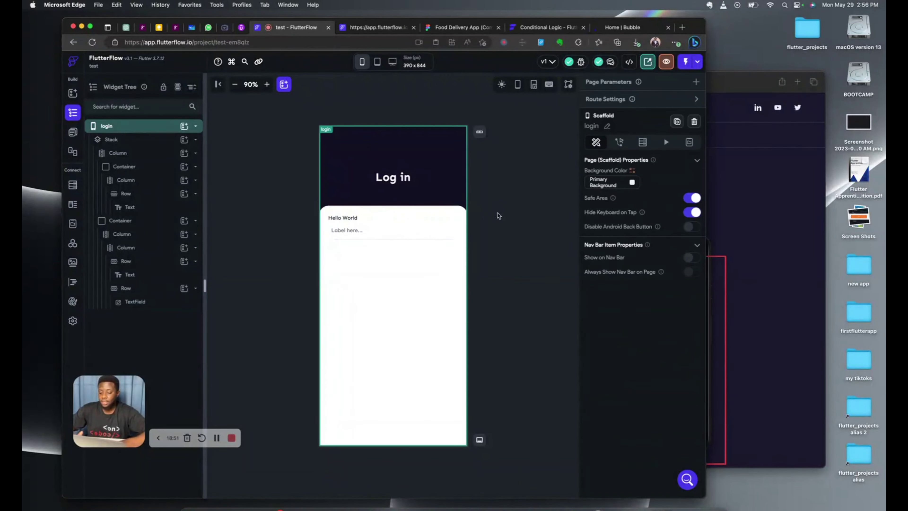
# Step: Clear the left and right padding of the TextField
pyautogui.click(415, 231)
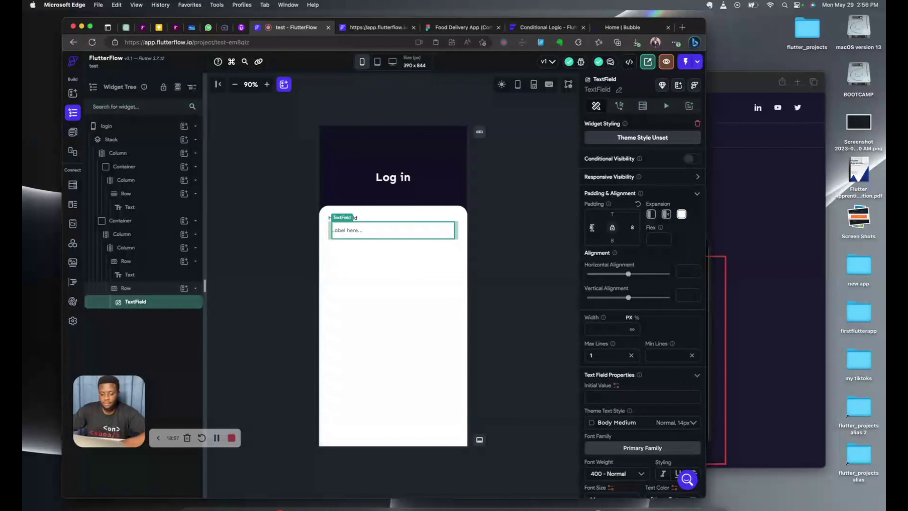
pyautogui.click(595, 228)
pyautogui.press('BackSpace')
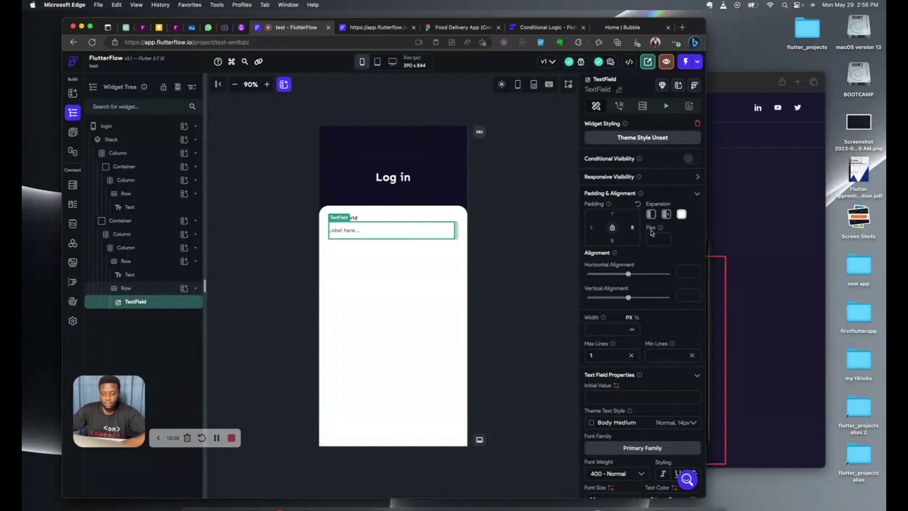
pyautogui.click(632, 227)
pyautogui.press('BackSpace')
# Step: Check the email field's spacing in the Figma design, and set the top padding of the TextField's Row to 8 in FlutterFlow
pyautogui.click(465, 25)
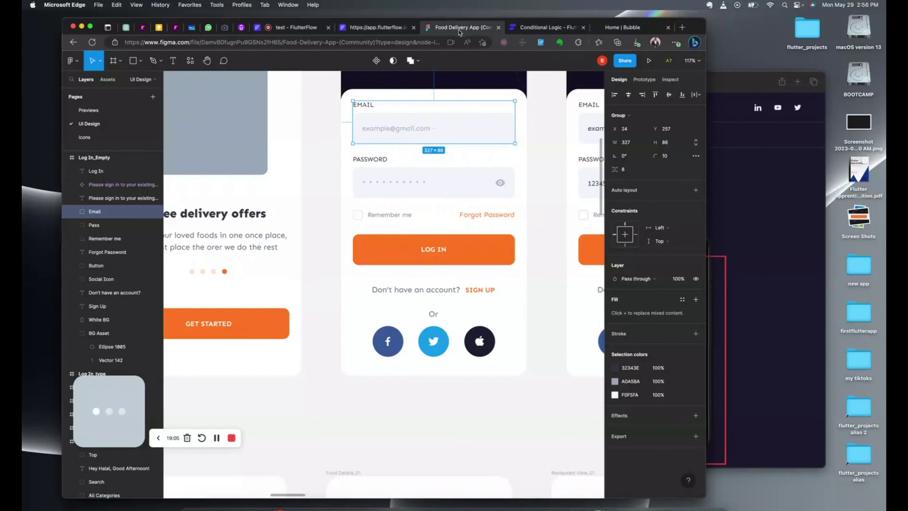
pyautogui.doubleClick(365, 125)
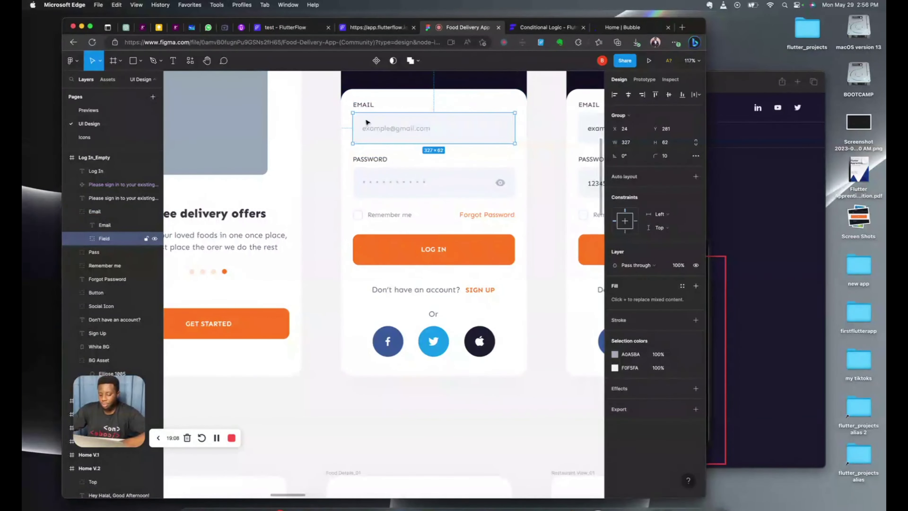
pyautogui.click(289, 28)
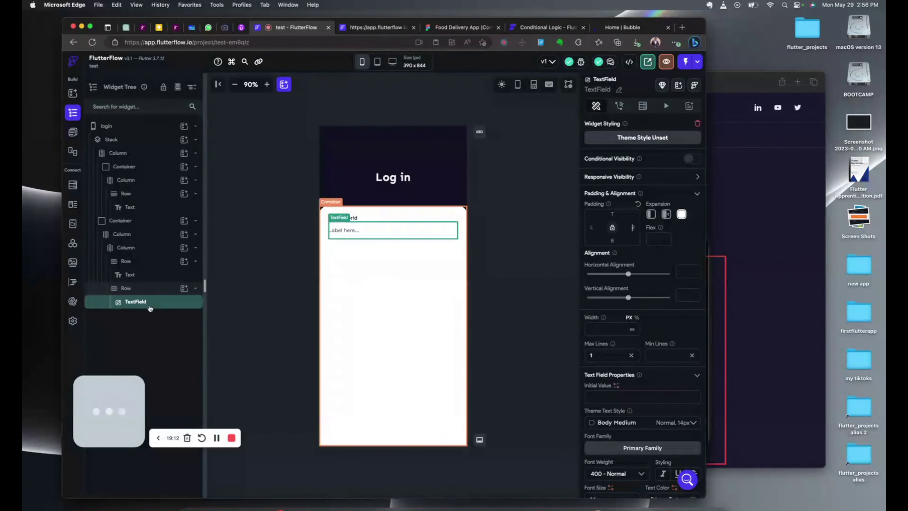
pyautogui.click(126, 288)
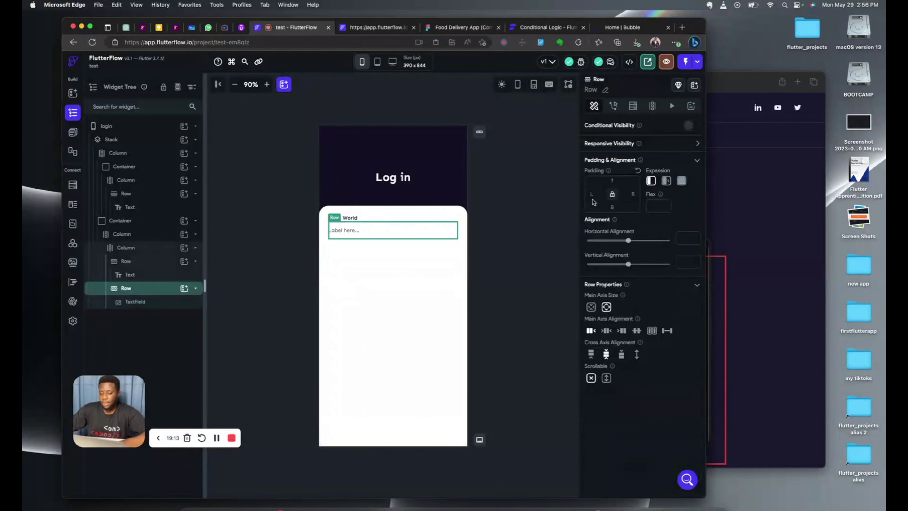
pyautogui.click(612, 179)
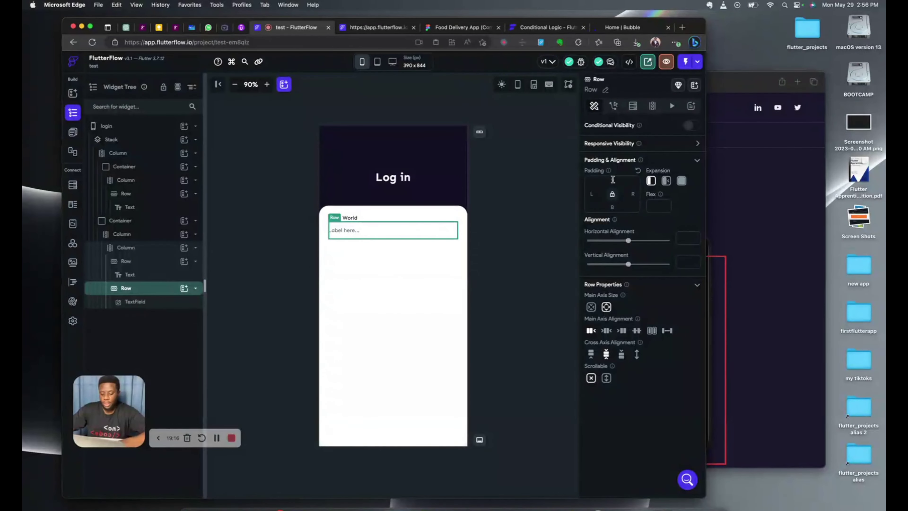
pyautogui.write('8')
pyautogui.click(530, 186)
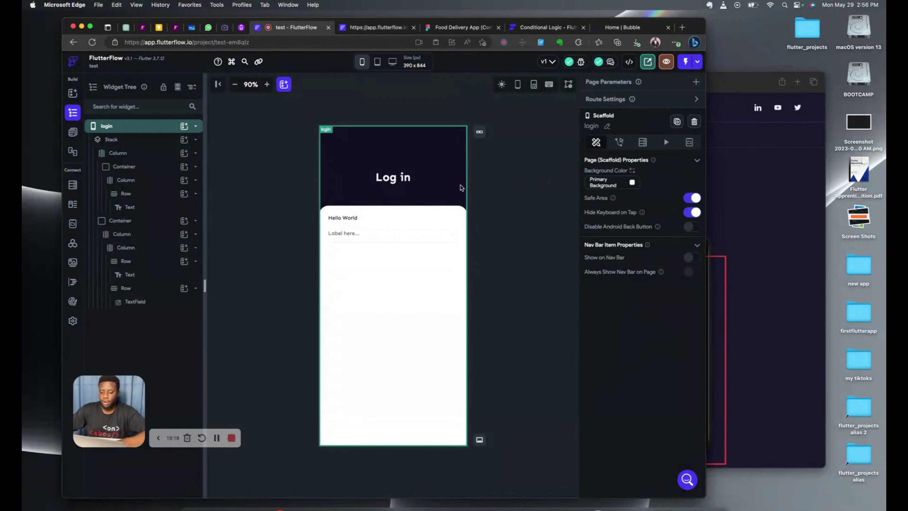
# Step: Check the EMAIL label's font size in the Figma design and set the Hello World text's font size to 13 in FlutterFlow
pyautogui.click(336, 218)
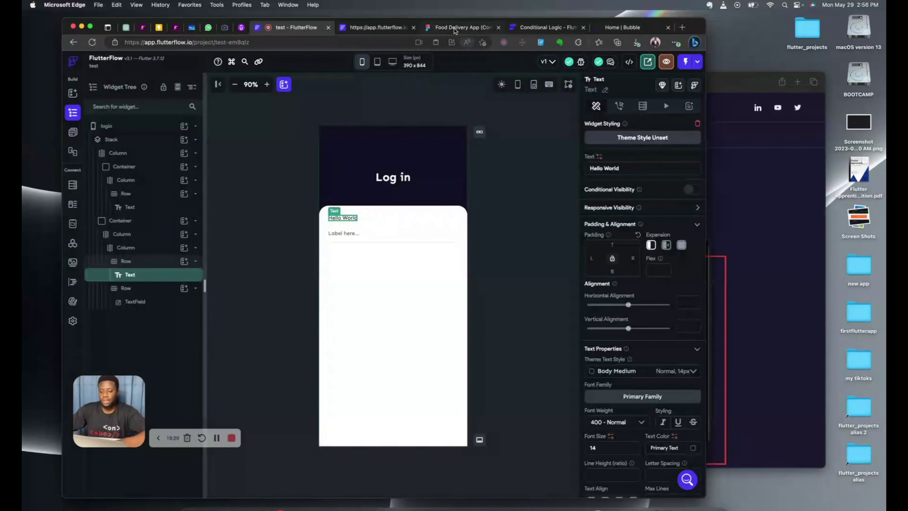
pyautogui.click(461, 28)
pyautogui.click(363, 106)
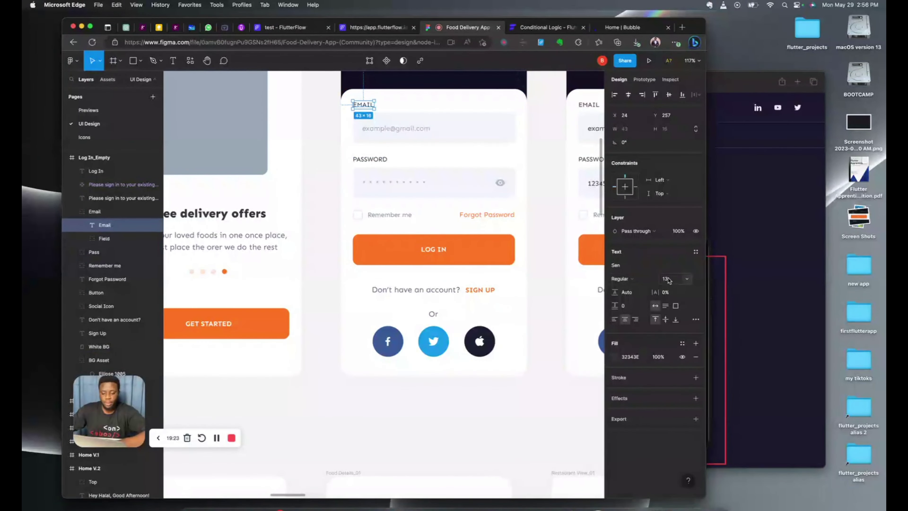
pyautogui.click(296, 27)
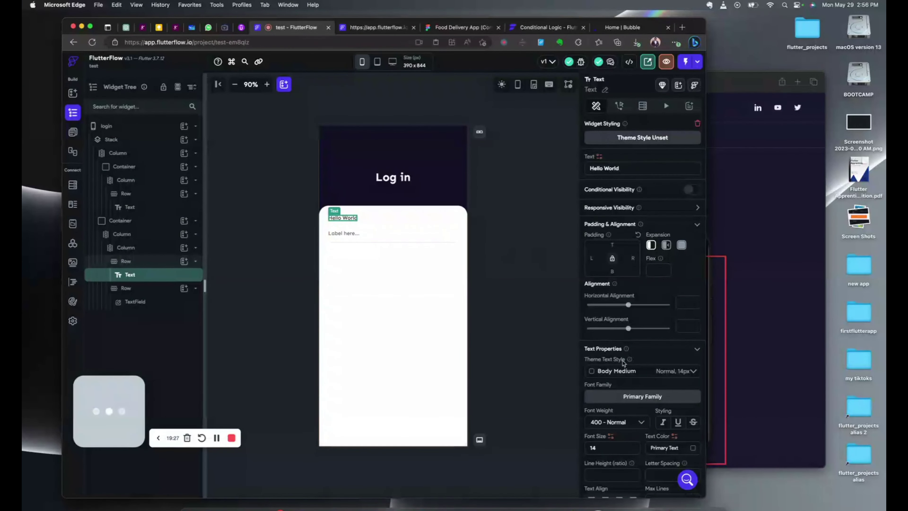
pyautogui.click(602, 451)
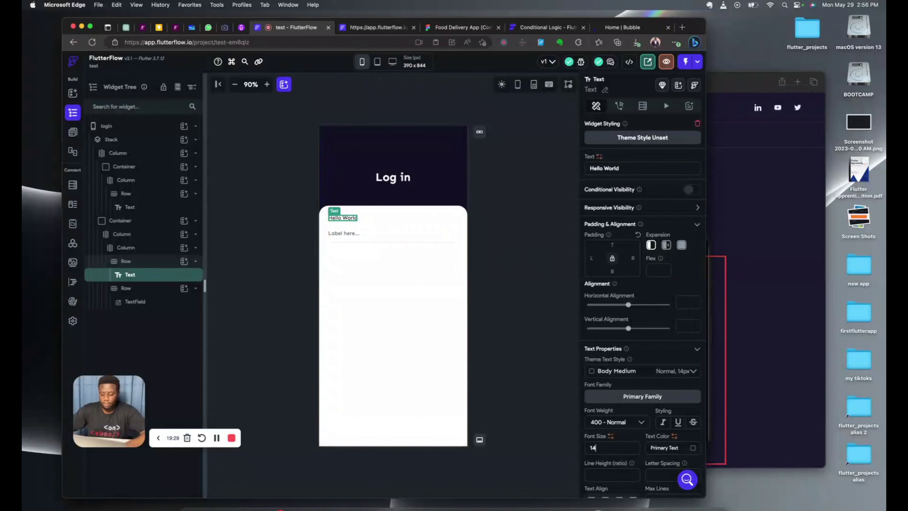
pyautogui.press('BackSpace')
pyautogui.write('3')
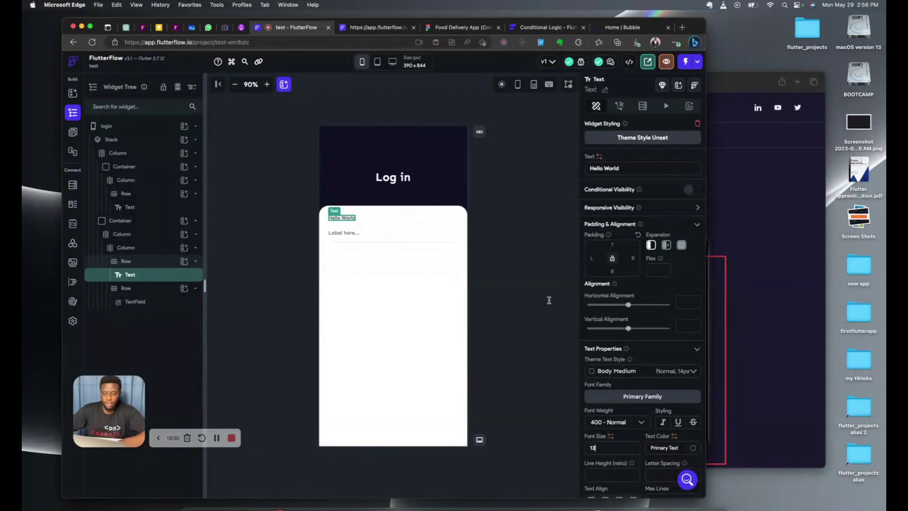
# Step: Copy the EMAIL label's fill colour from Figma and apply 32343E as the Hello World text's colour in FlutterFlow
pyautogui.click(461, 29)
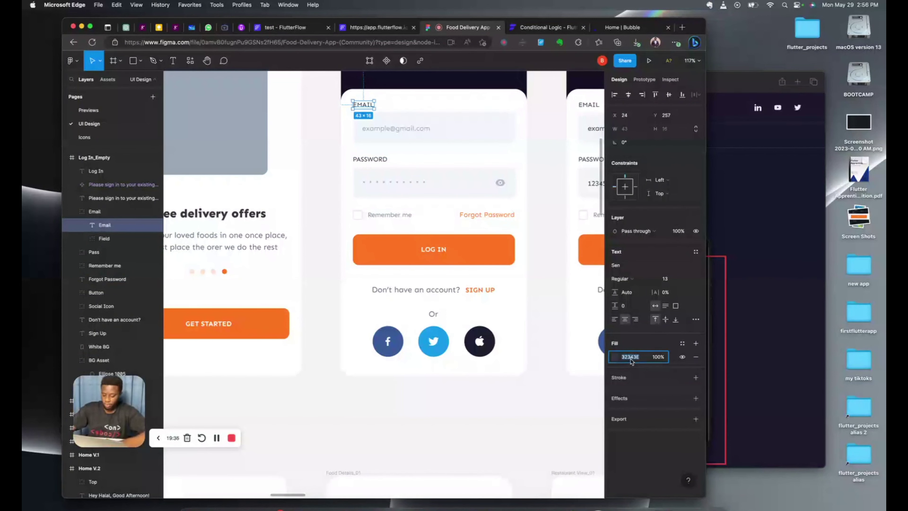
pyautogui.click(286, 29)
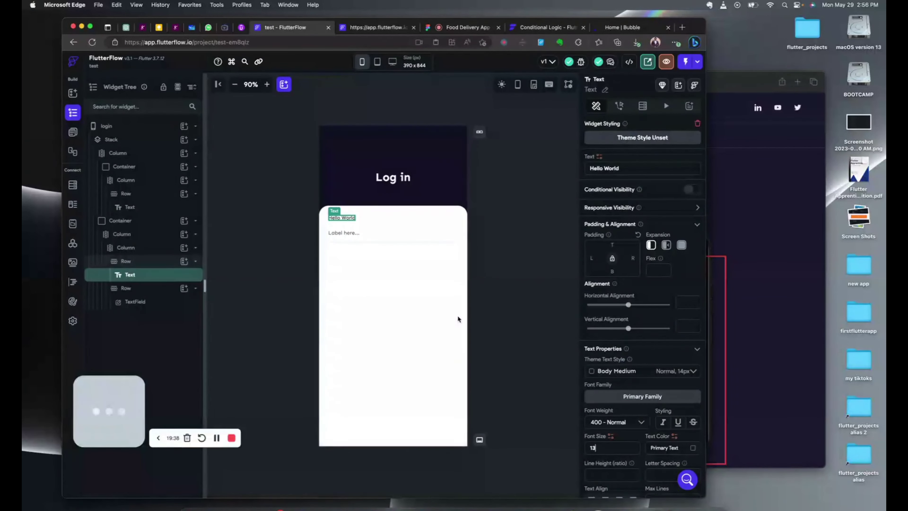
pyautogui.scroll(-3, 686, 360)
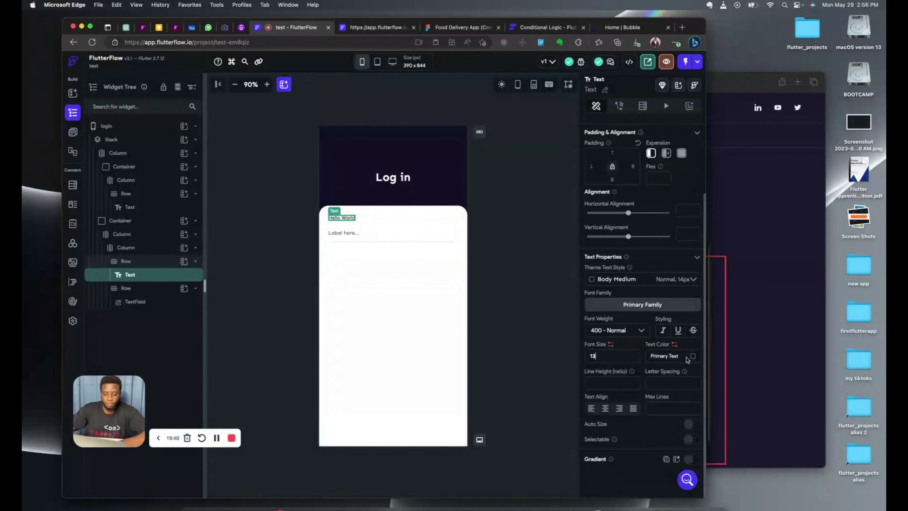
pyautogui.click(692, 355)
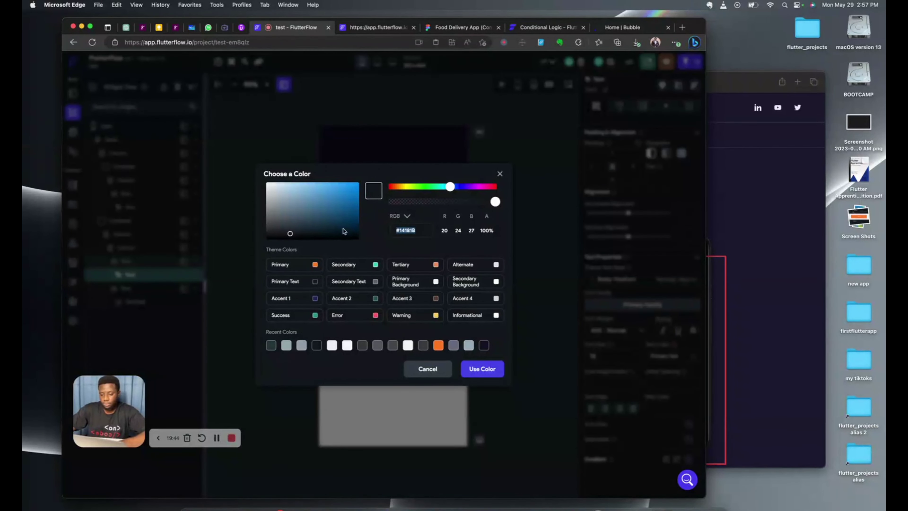
pyautogui.write('32343E')
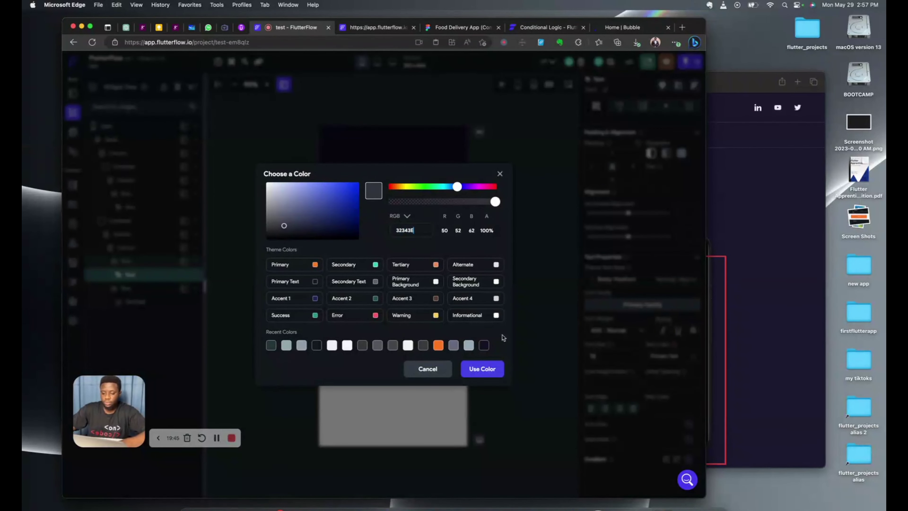
pyautogui.click(485, 369)
pyautogui.click(515, 174)
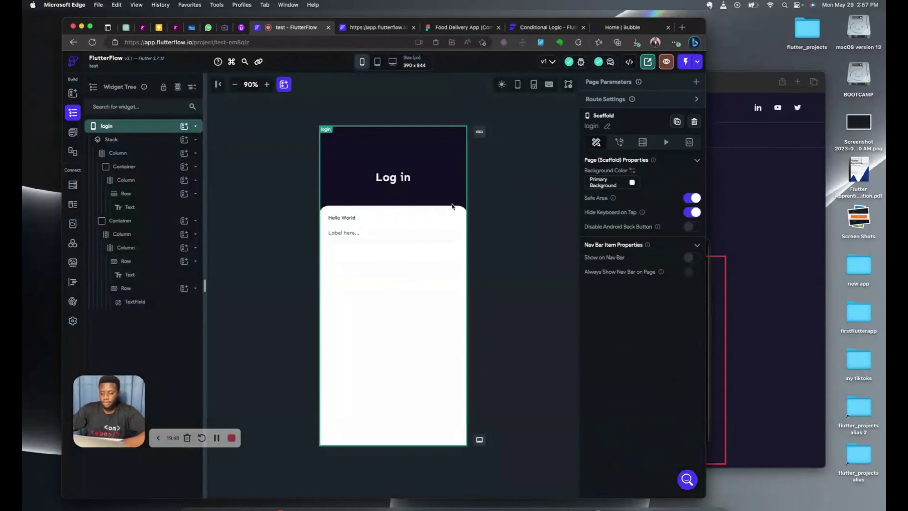
# Step: Replace the Hello World text above the TextField with "Email"
pyautogui.click(342, 217)
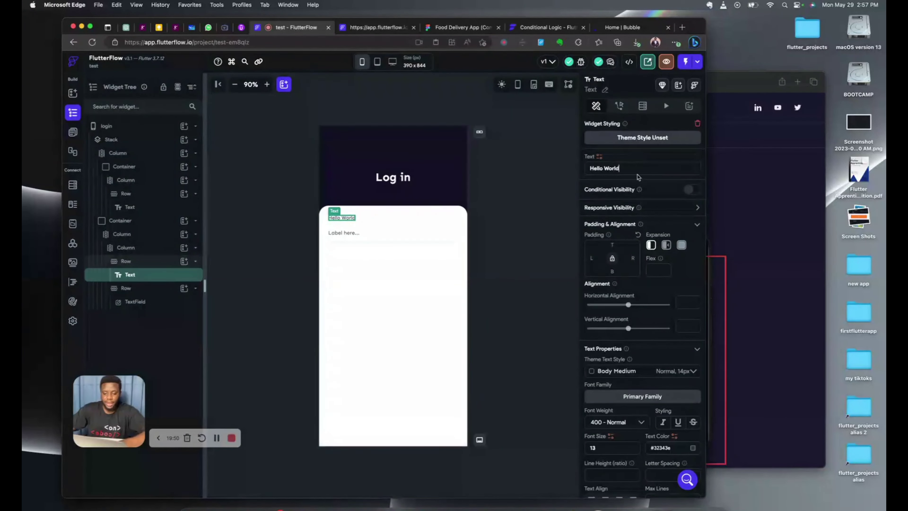
pyautogui.press('super+a')
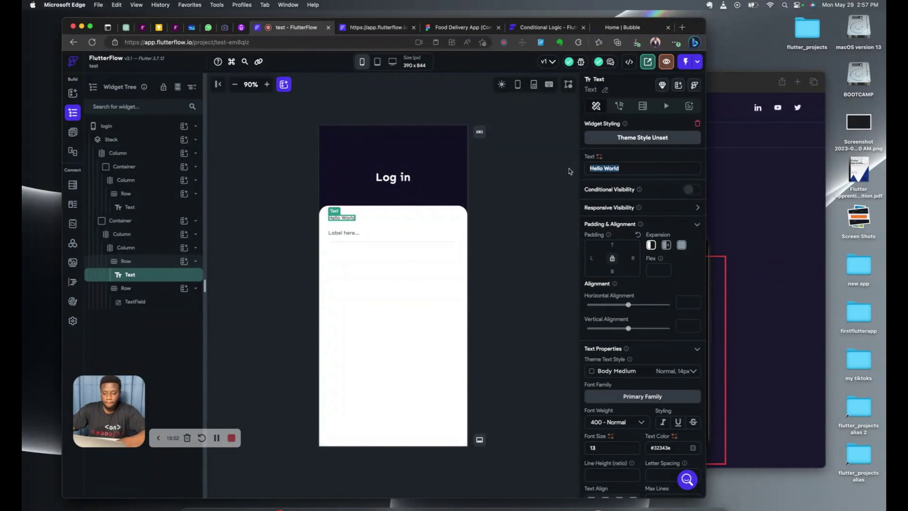
pyautogui.write('Email')
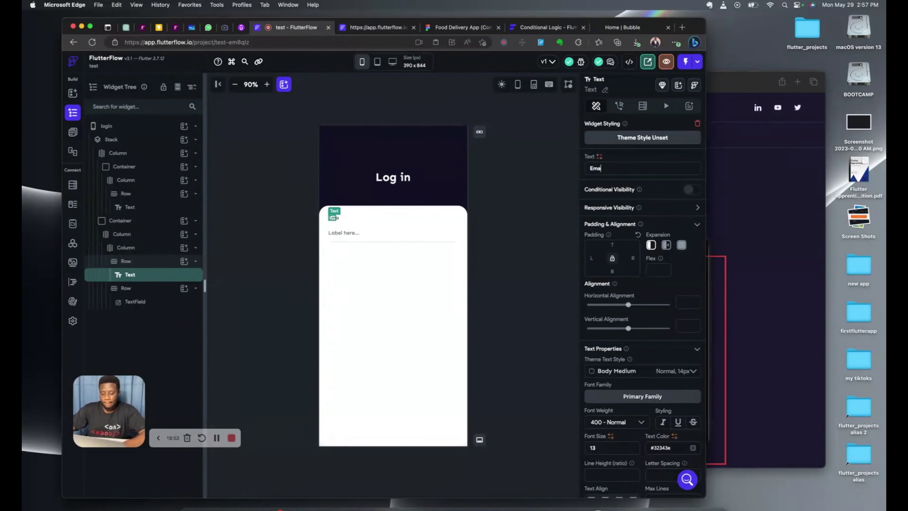
pyautogui.click(515, 175)
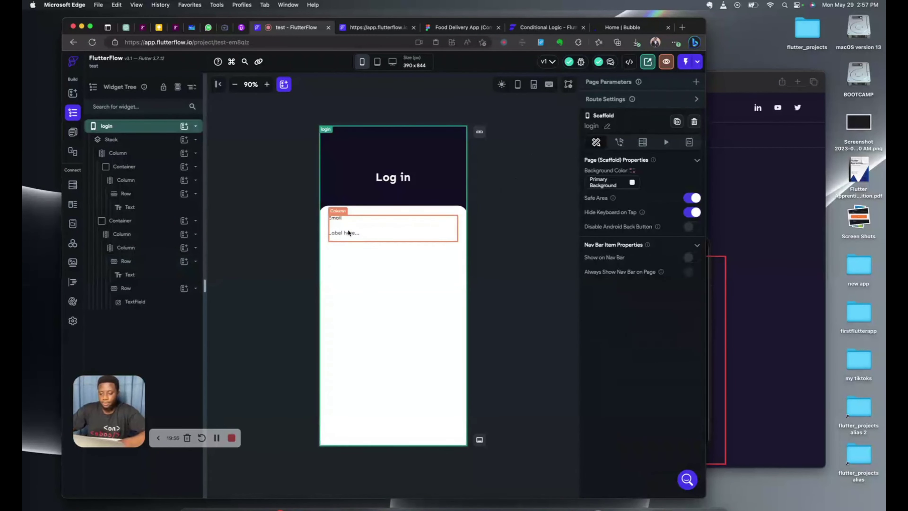
# Step: Set the input border type of the email TextField to None
pyautogui.scroll(-5, 619, 388)
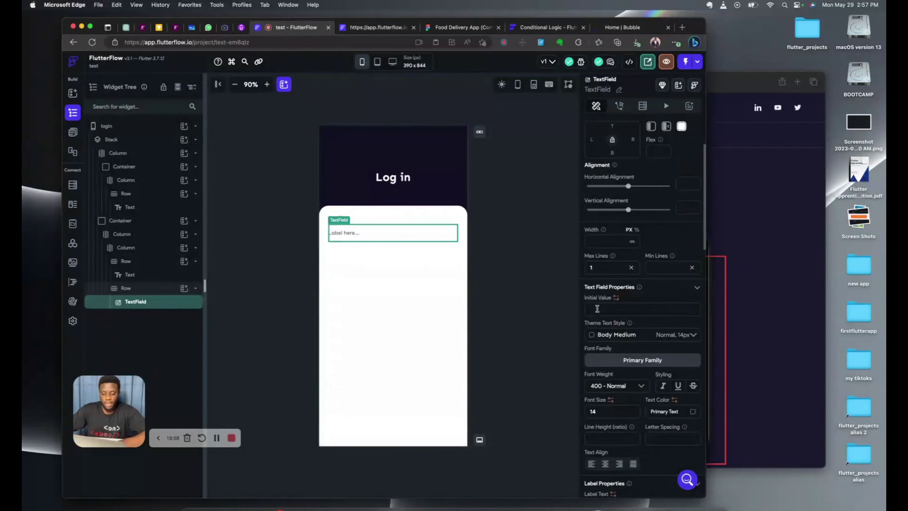
pyautogui.scroll(-5, 619, 388)
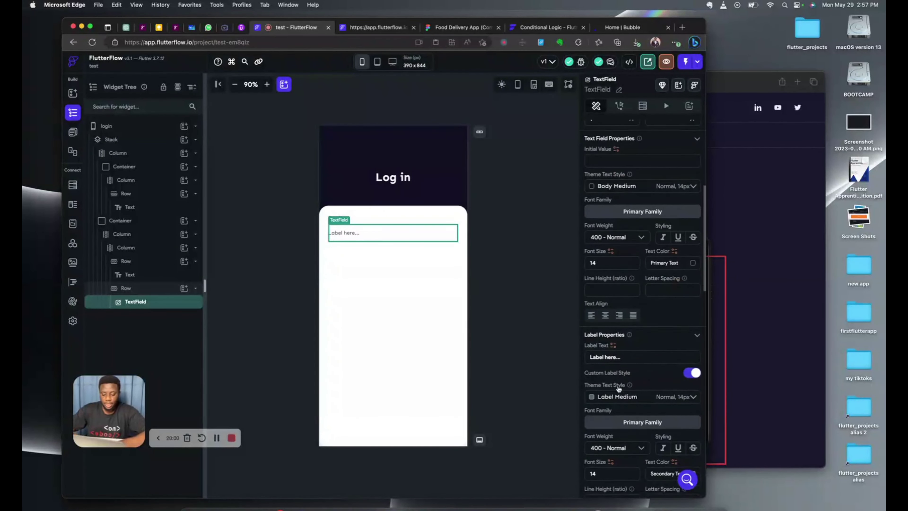
pyautogui.scroll(-2, 619, 388)
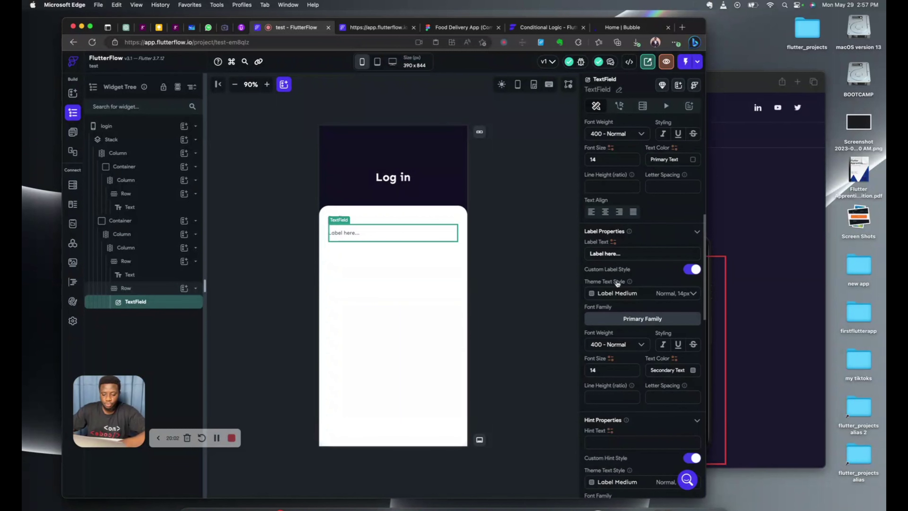
pyautogui.scroll(-10, 632, 382)
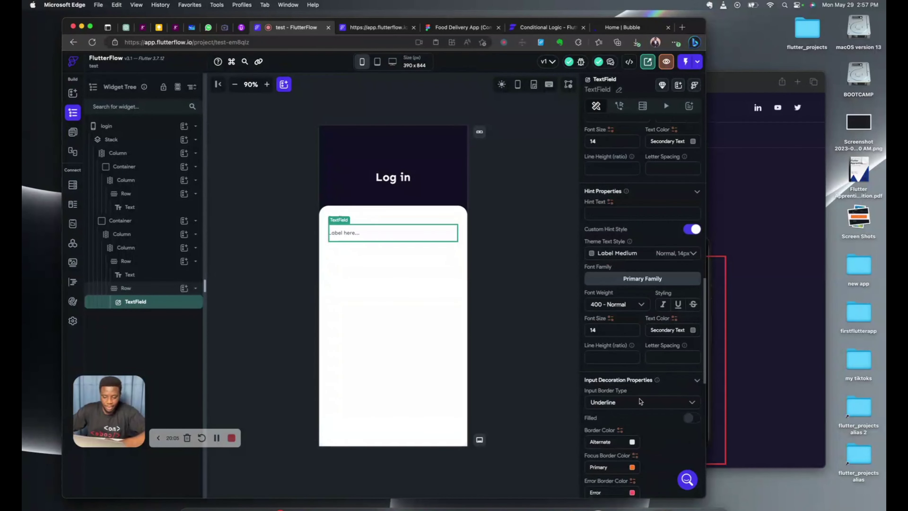
pyautogui.click(639, 402)
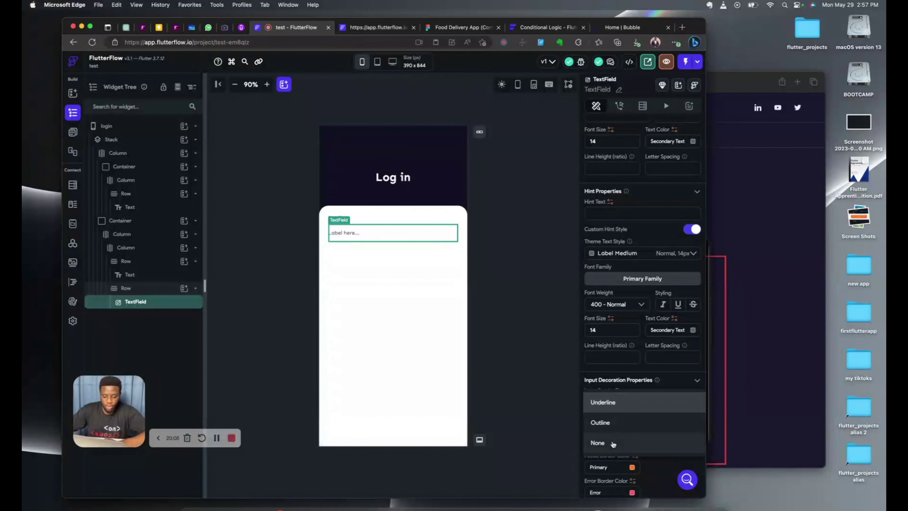
pyautogui.click(604, 444)
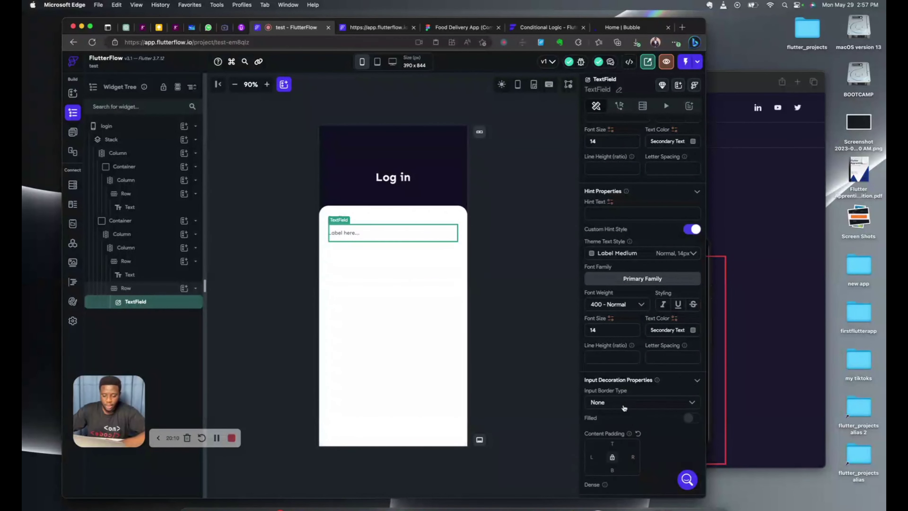
# Step: Turn off Autofocus in the email TextField's additional properties
pyautogui.scroll(-3, 624, 408)
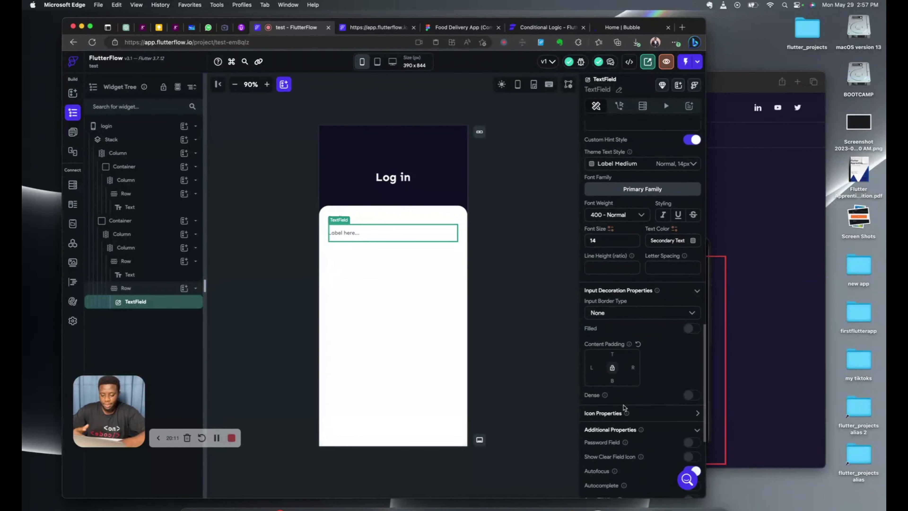
pyautogui.scroll(-3, 623, 407)
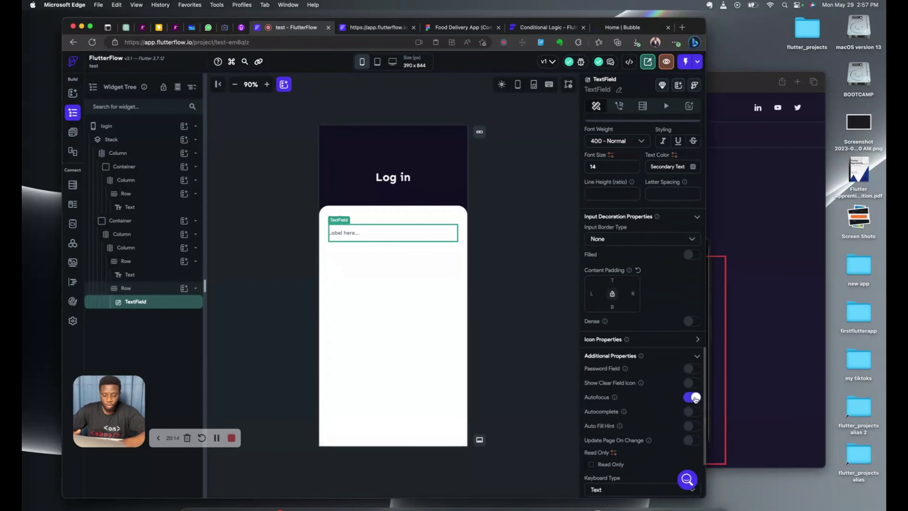
pyautogui.scroll(-4, 630, 397)
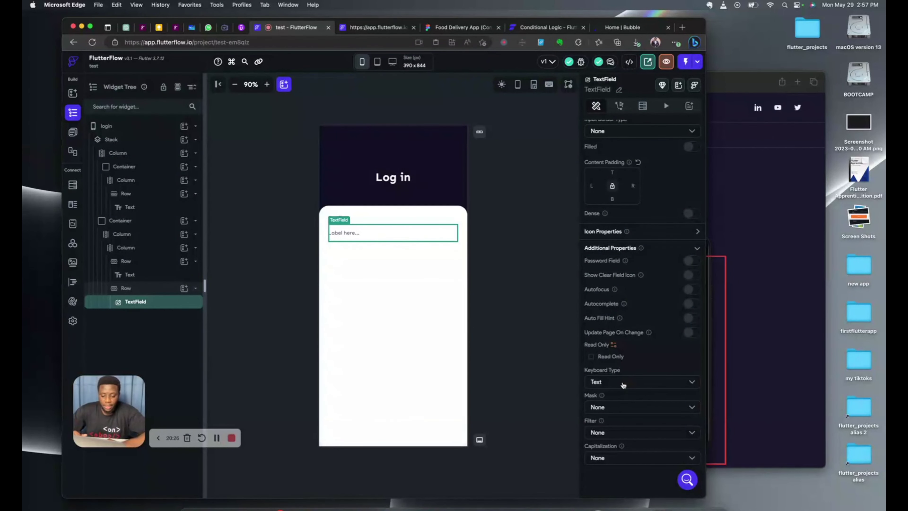
# Step: Enable the Filled option in the email TextField's input decoration properties
pyautogui.scroll(3, 629, 290)
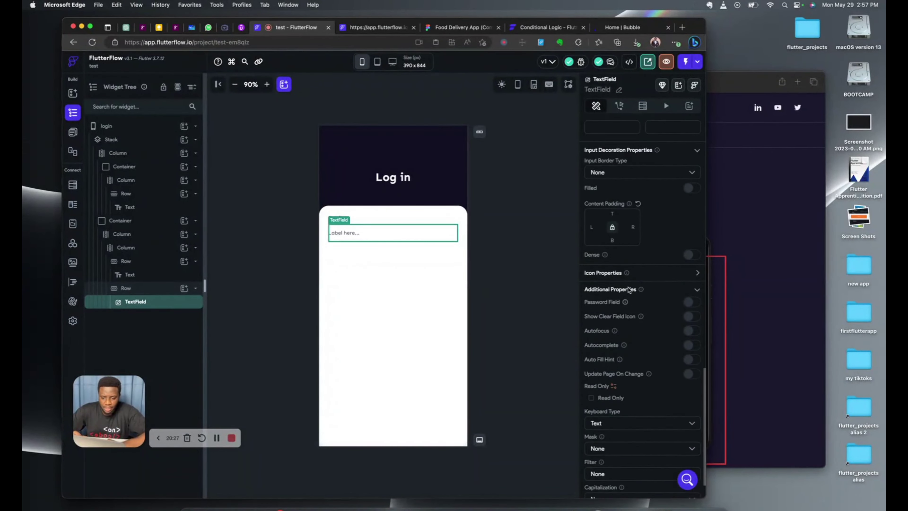
pyautogui.scroll(1, 629, 290)
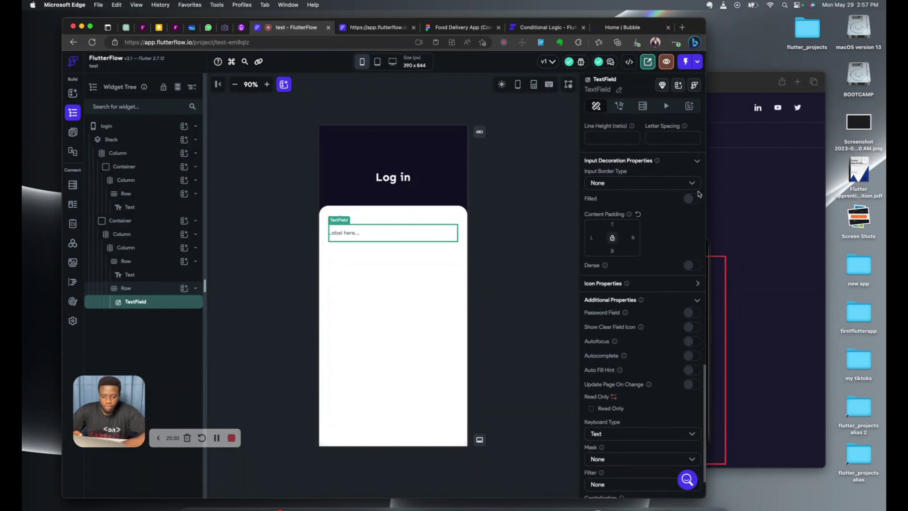
pyautogui.click(693, 199)
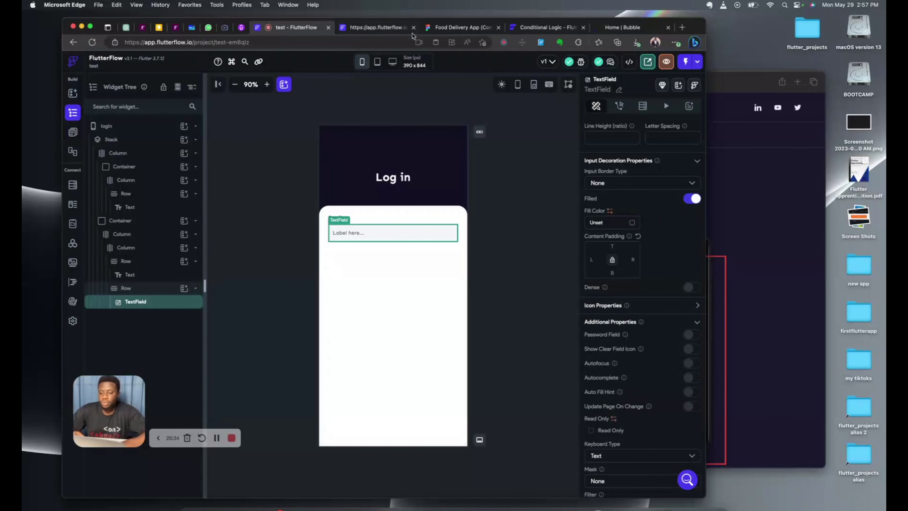
# Step: Copy the colour A0A5BA from the email field in Figma and apply it as the TextField's fill colour in FlutterFlow
pyautogui.click(461, 27)
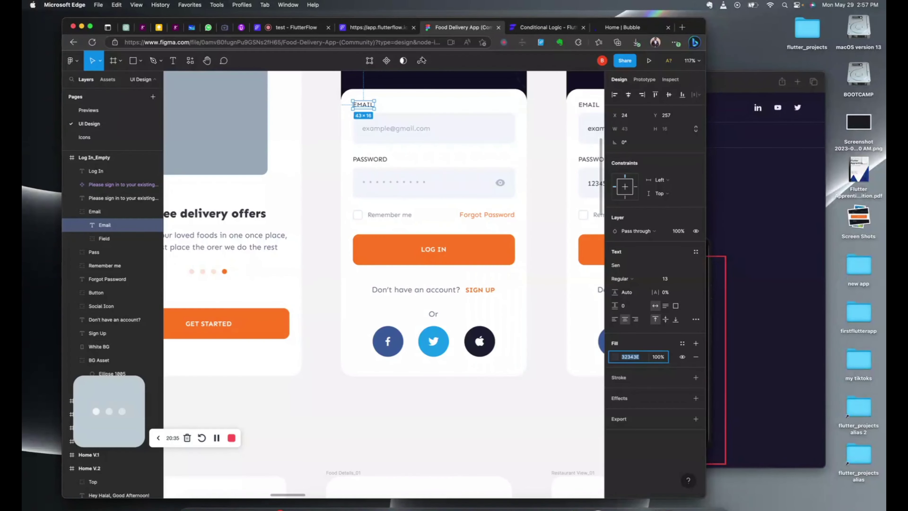
pyautogui.click(453, 125)
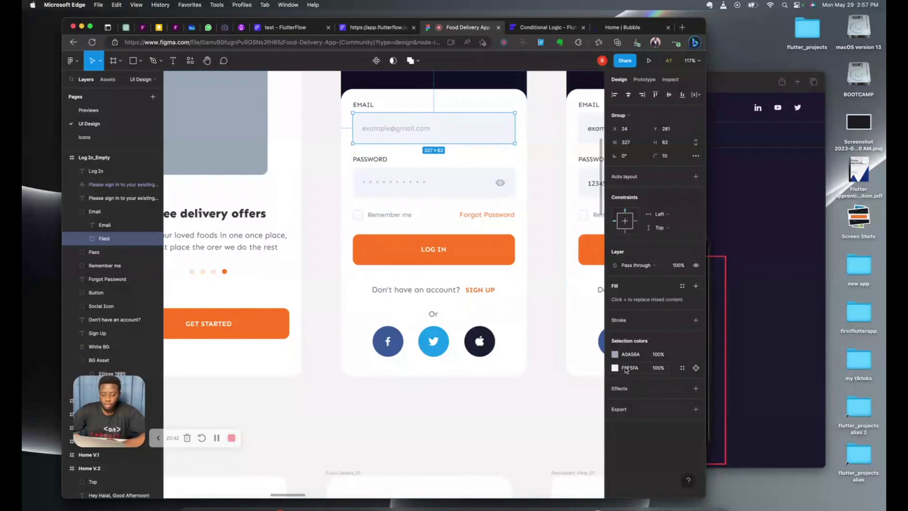
pyautogui.click(624, 357)
pyautogui.press('super+c')
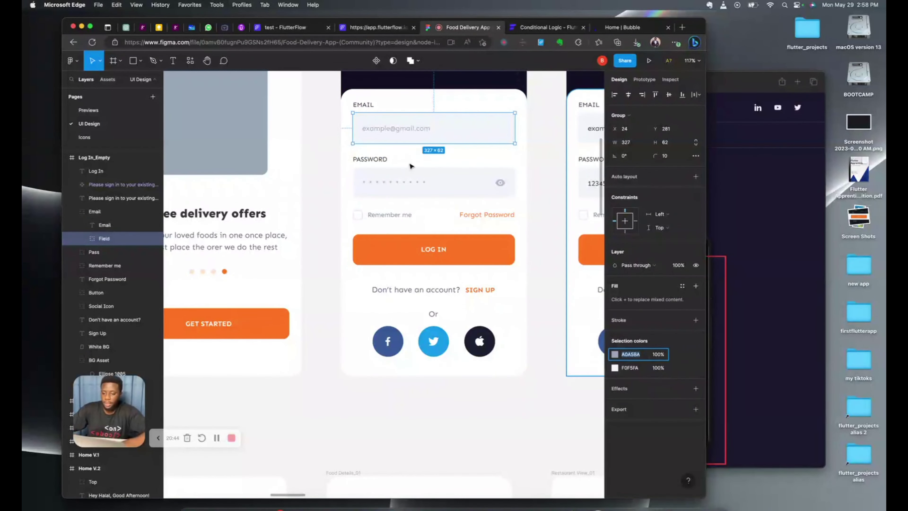
pyautogui.click(278, 30)
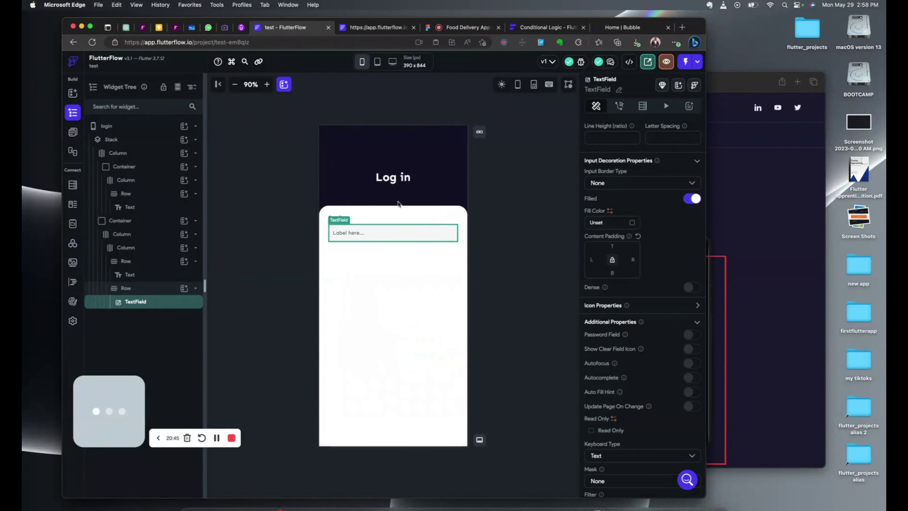
pyautogui.scroll(-3, 620, 400)
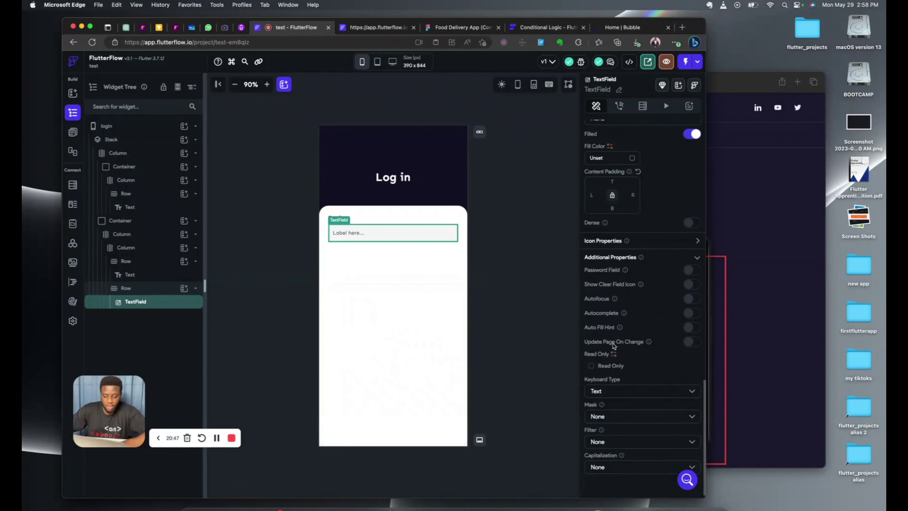
pyautogui.click(632, 158)
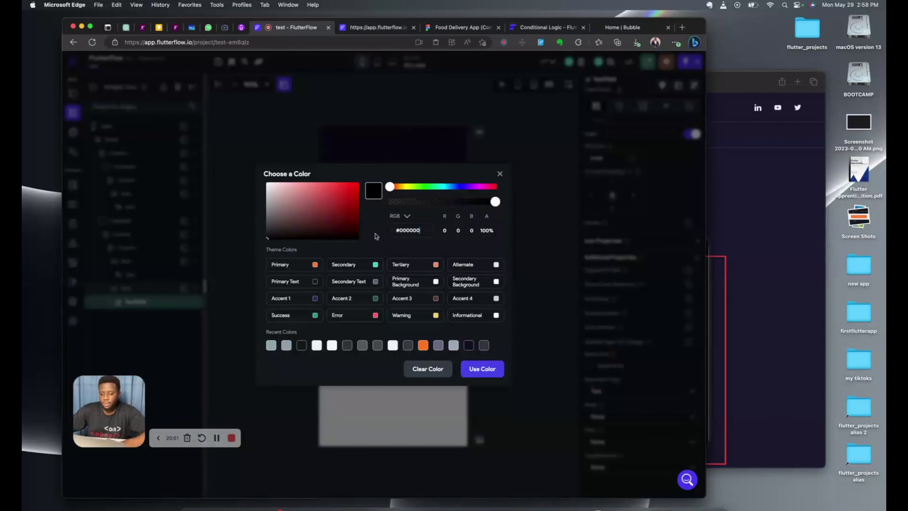
pyautogui.press('super+a')
pyautogui.press('super+v')
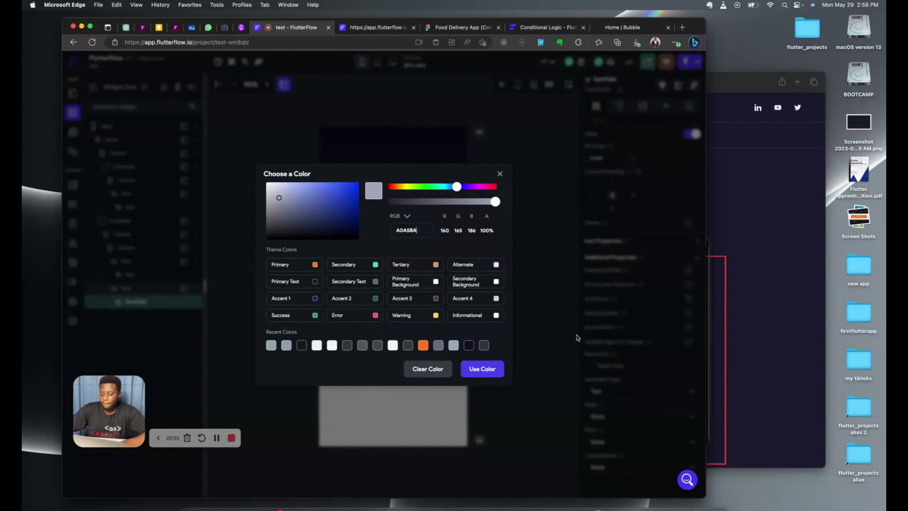
pyautogui.click(482, 369)
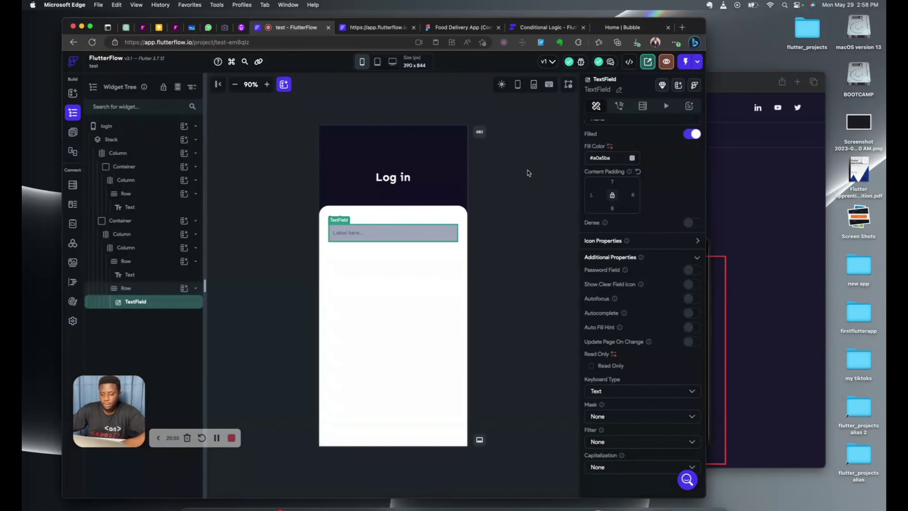
pyautogui.click(529, 173)
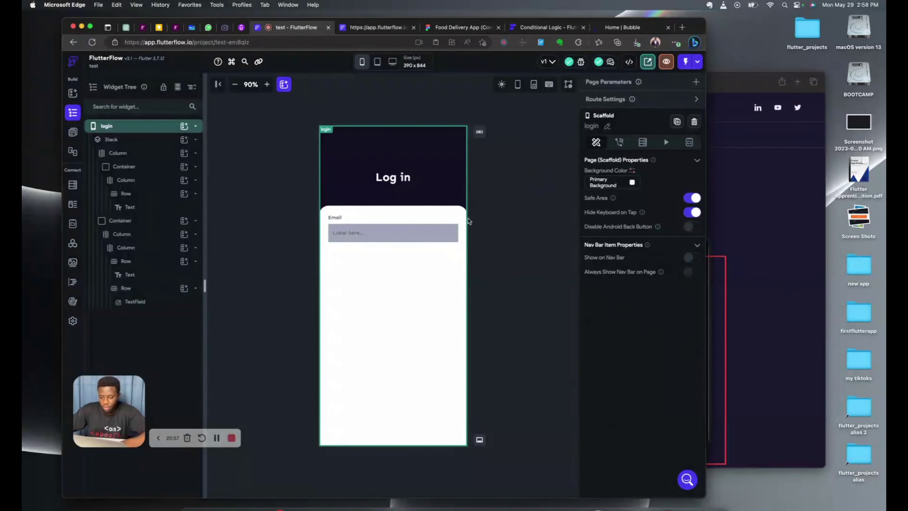
# Step: Select the TextField, switch to Figma, and copy the email field's background colour F0F5FA, undoing any accidental colour change
pyautogui.click(447, 233)
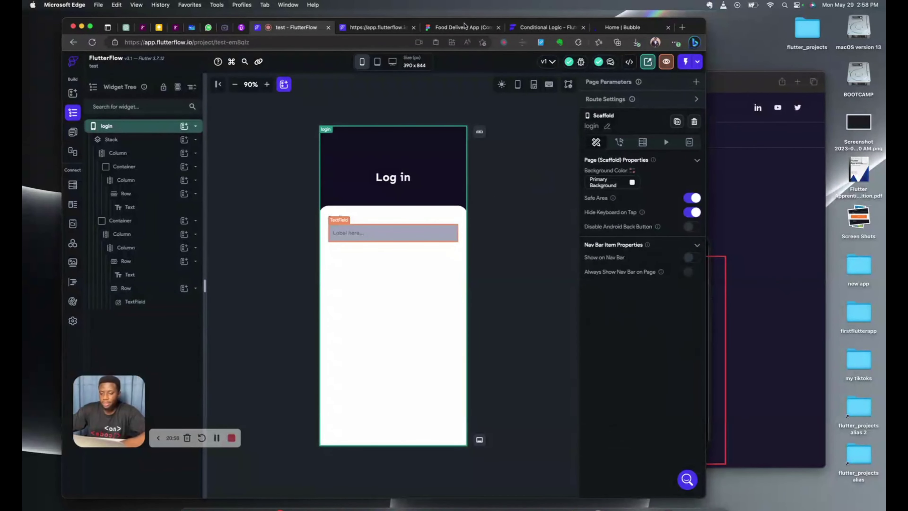
pyautogui.click(436, 29)
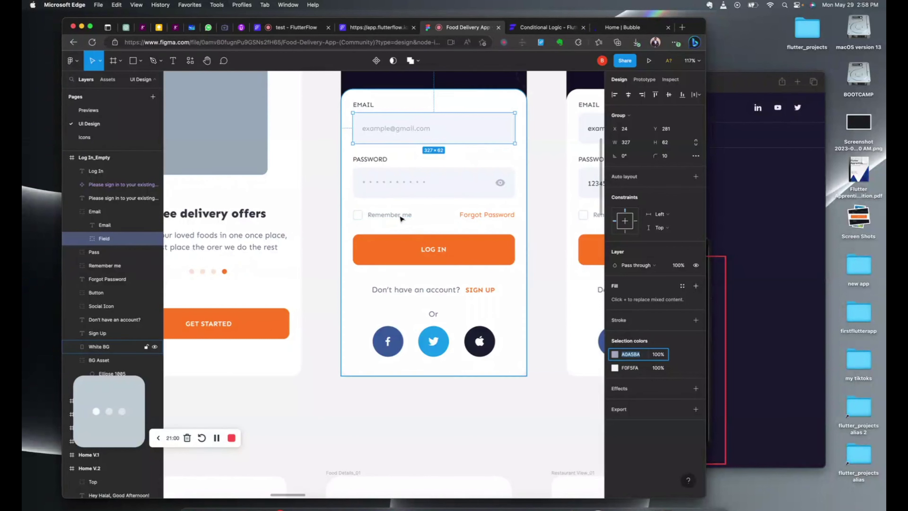
pyautogui.click(627, 369)
pyautogui.press('cmd+v')
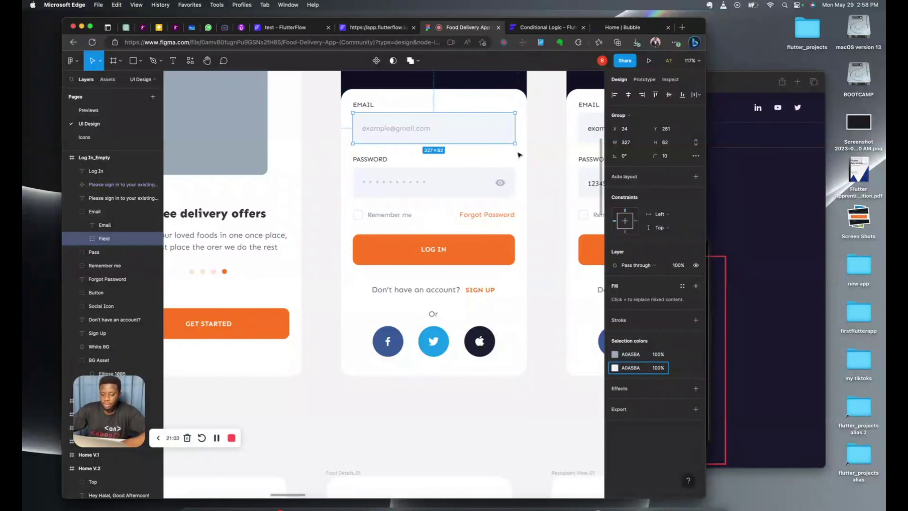
pyautogui.press('super+z')
pyautogui.press('super+c')
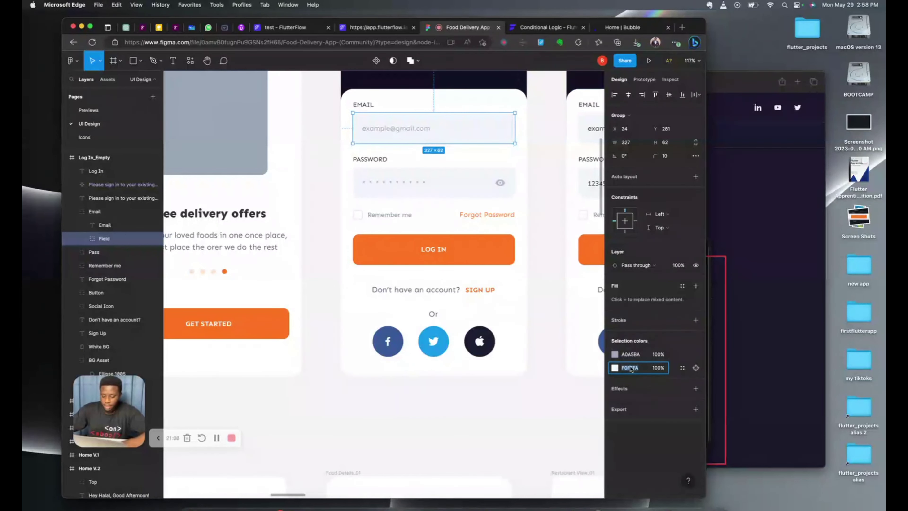
# Step: Switch to FlutterFlow and apply F0F5FA as the email TextField's fill colour
pyautogui.click(284, 27)
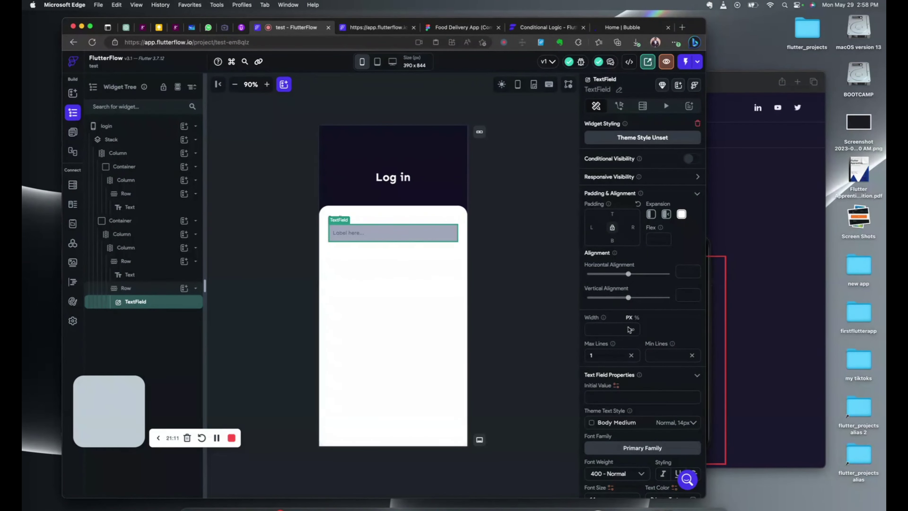
pyautogui.scroll(-15, 629, 329)
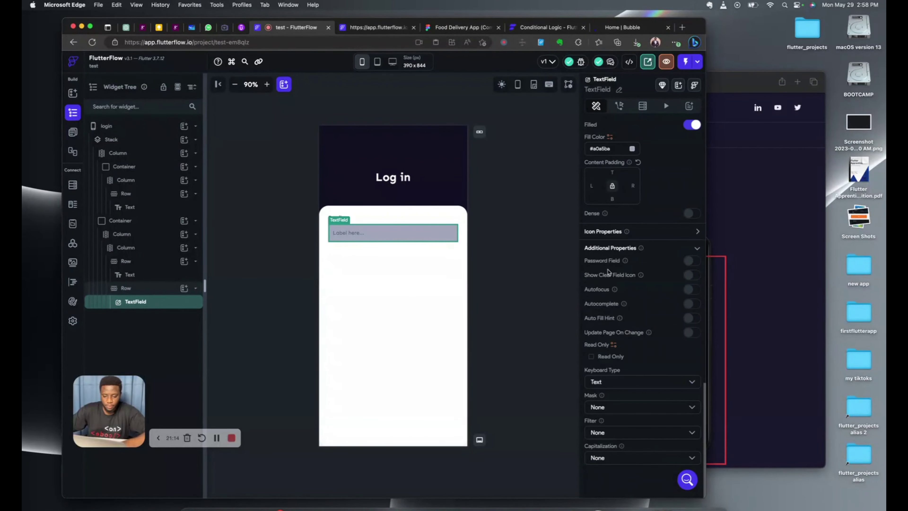
pyautogui.click(632, 150)
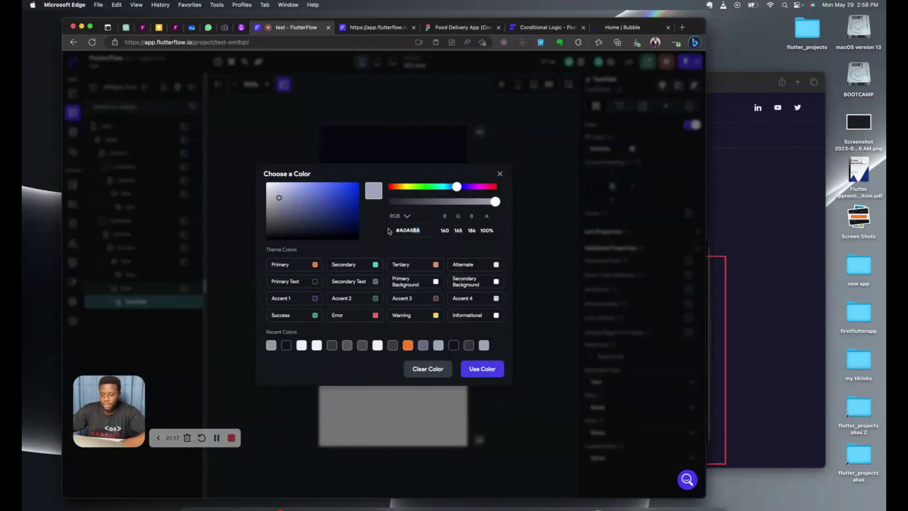
pyautogui.press('super+v')
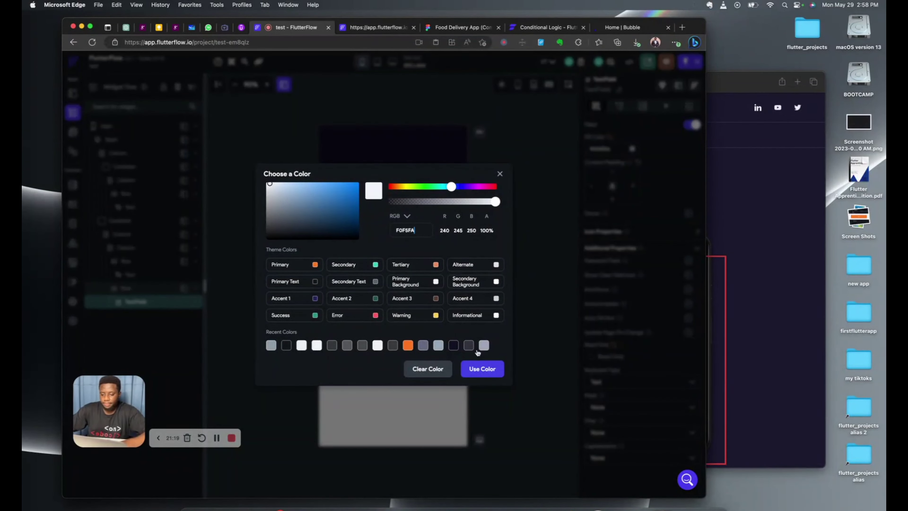
pyautogui.click(540, 227)
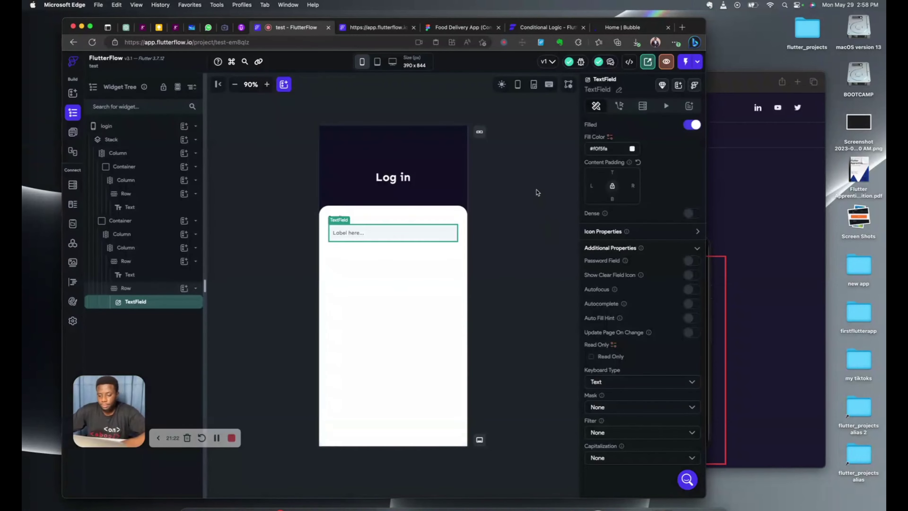
pyautogui.click(530, 189)
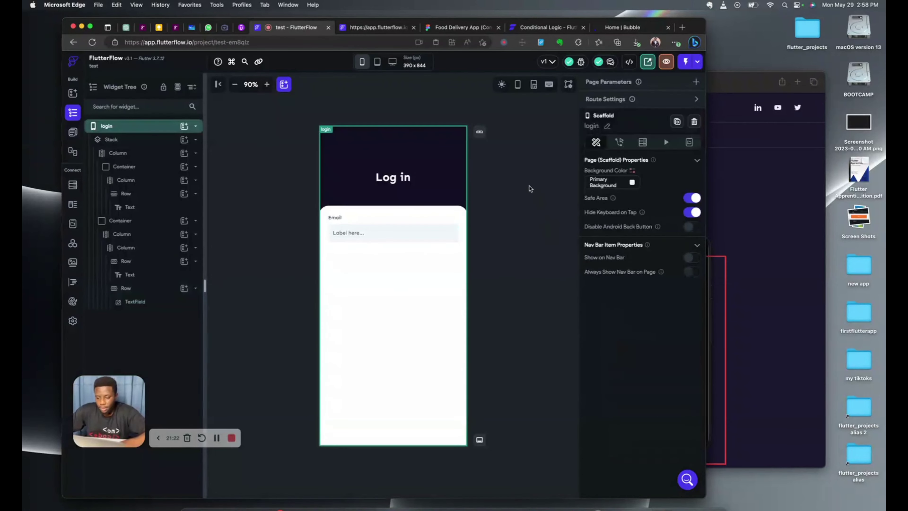
# Step: Look through the email TextField's text, label, hint, input decoration and additional properties for a corner rounding option
pyautogui.click(444, 228)
pyautogui.scroll(-4, 609, 344)
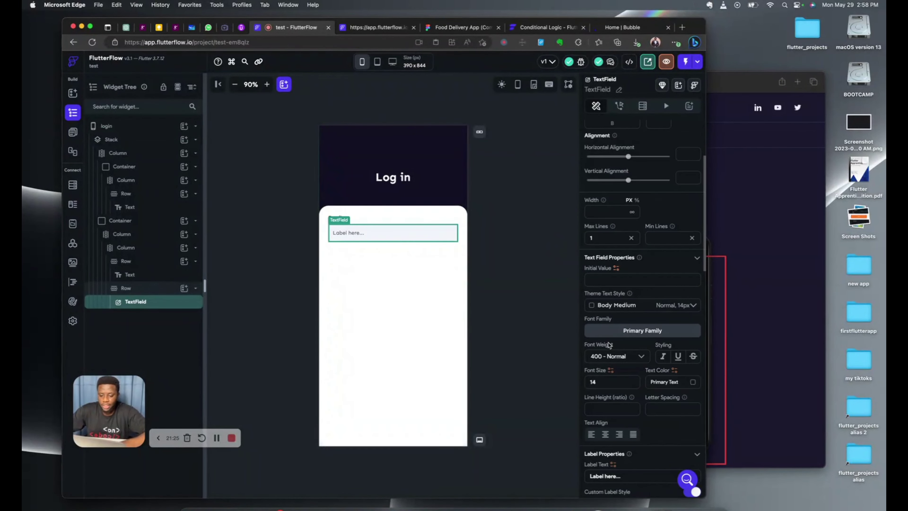
pyautogui.scroll(-18, 609, 344)
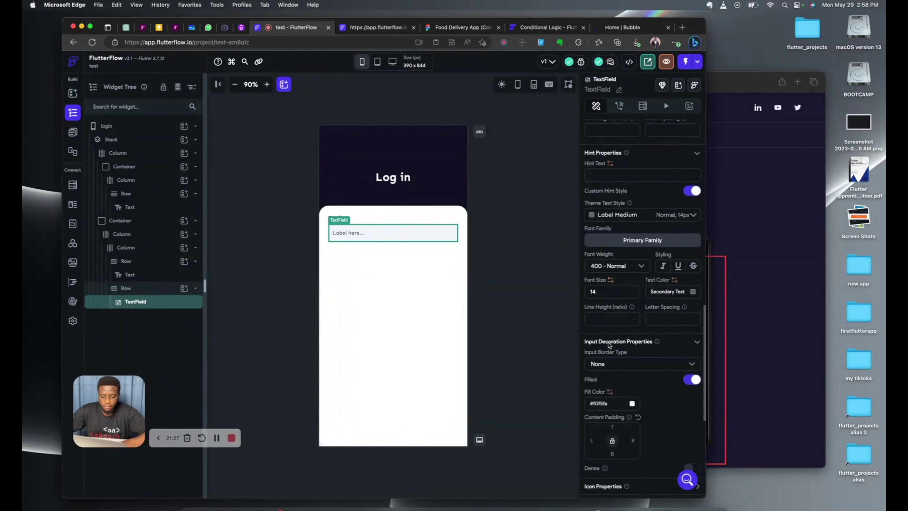
pyautogui.scroll(-9, 608, 344)
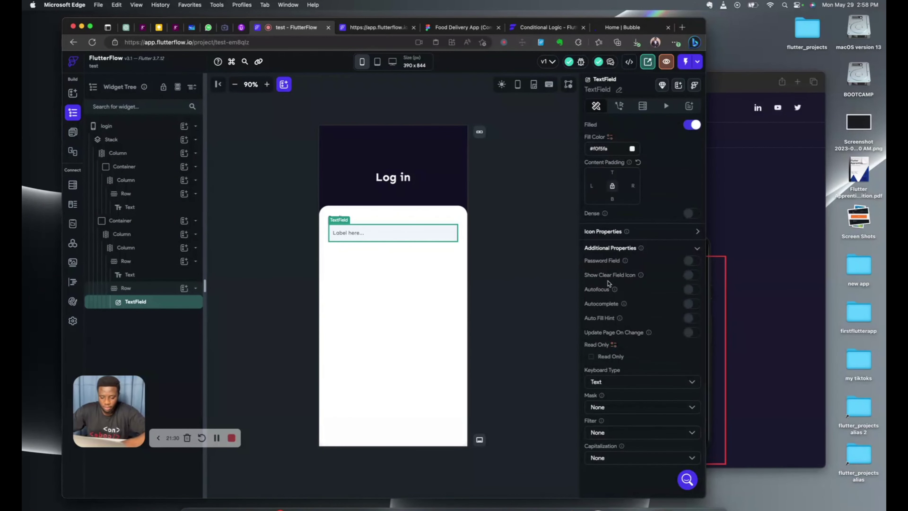
pyautogui.scroll(6, 609, 283)
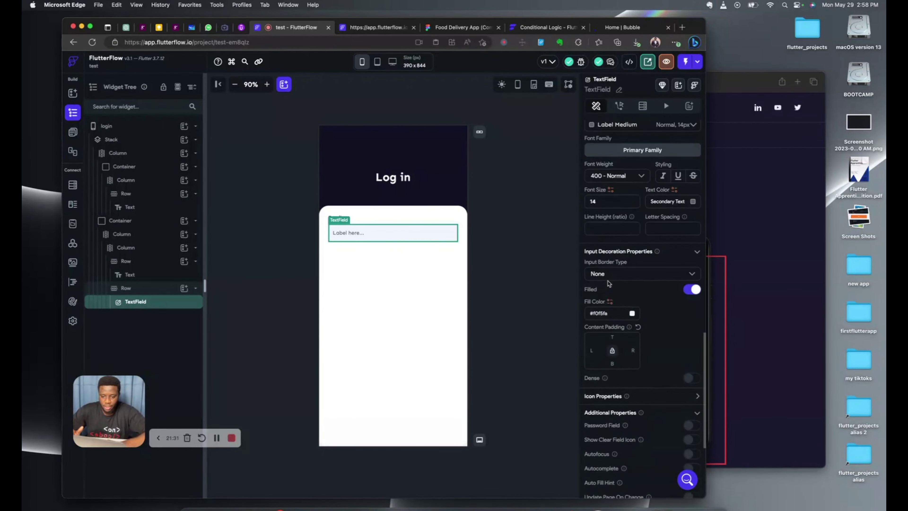
pyautogui.scroll(-6, 608, 284)
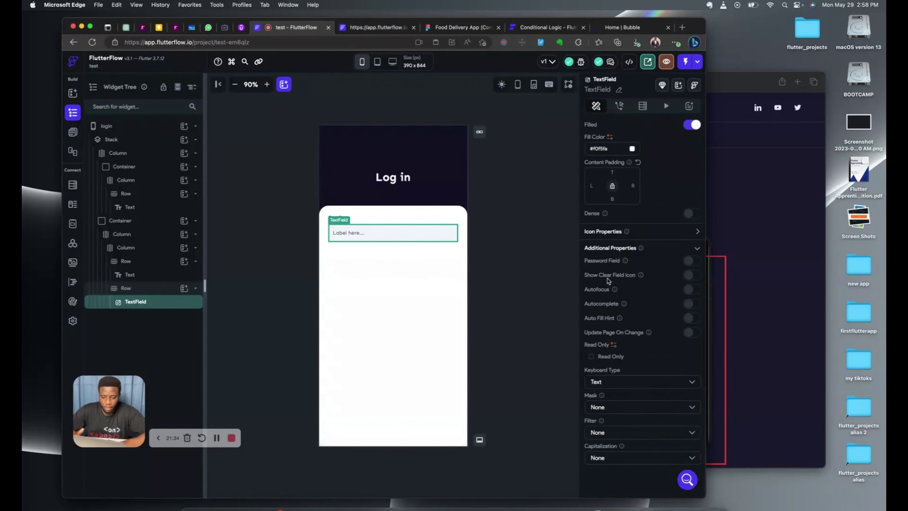
pyautogui.scroll(2, 608, 281)
pyautogui.scroll(-1, 608, 281)
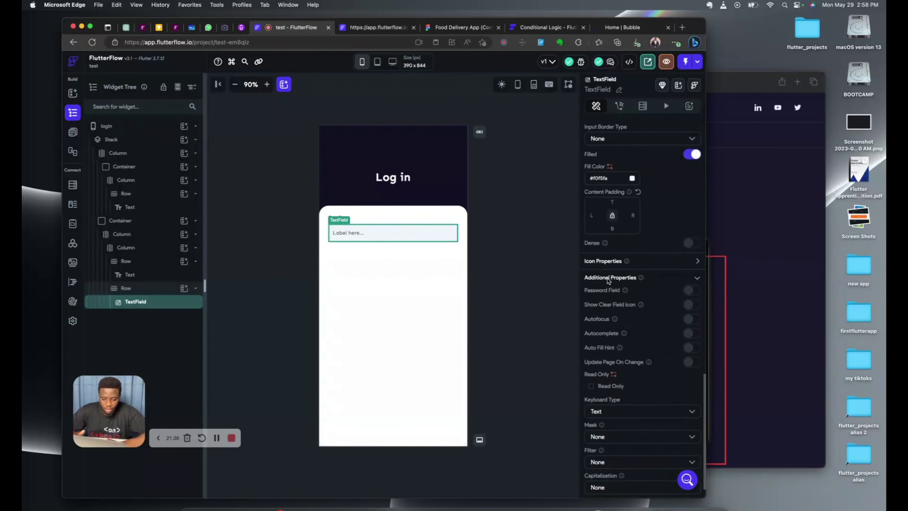
pyautogui.scroll(7, 608, 281)
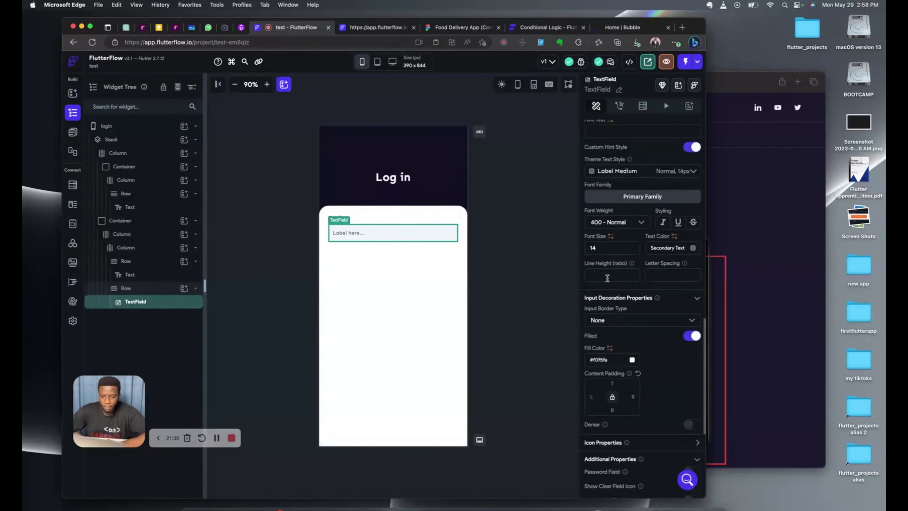
pyautogui.scroll(8, 607, 278)
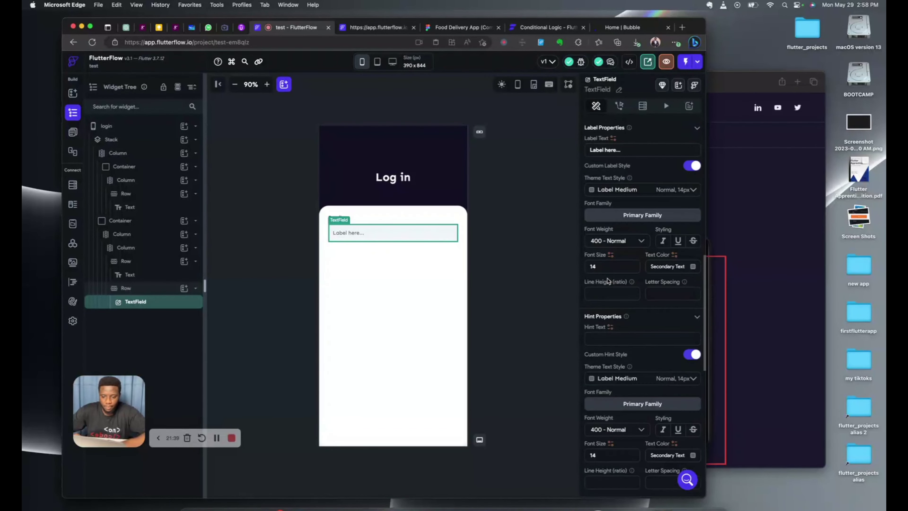
pyautogui.scroll(3, 608, 280)
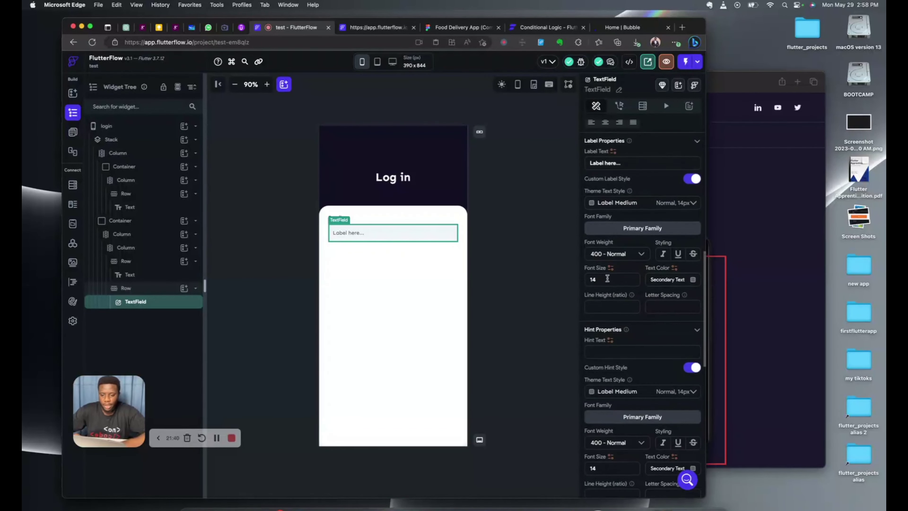
pyautogui.click(525, 187)
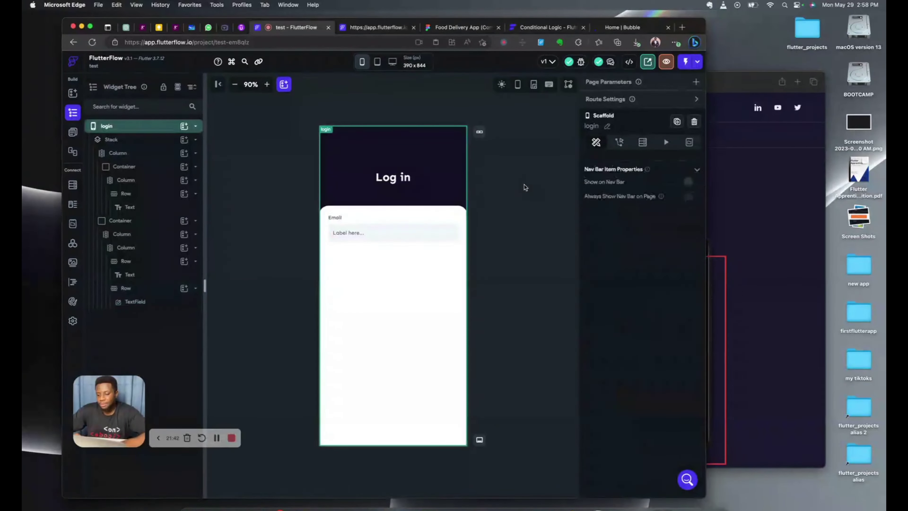
# Step: Wrap the email TextField in a Container
pyautogui.rightClick(423, 232)
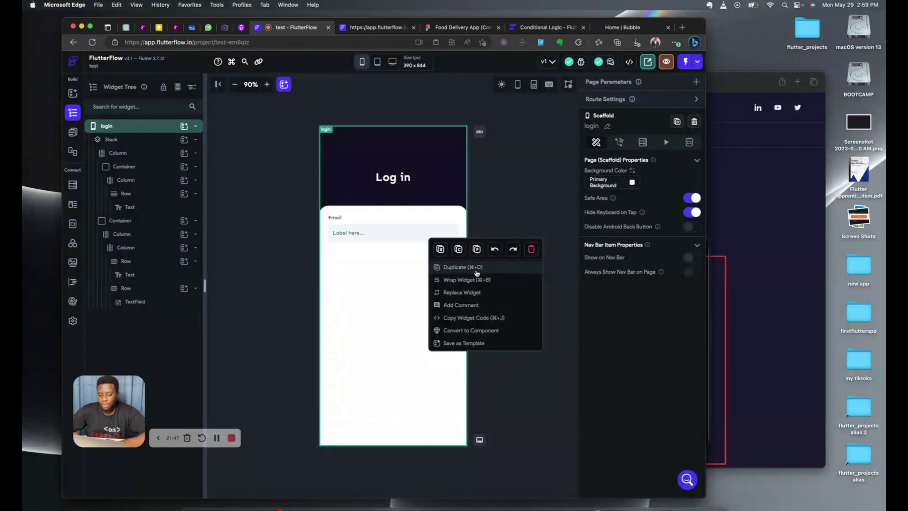
pyautogui.click(464, 280)
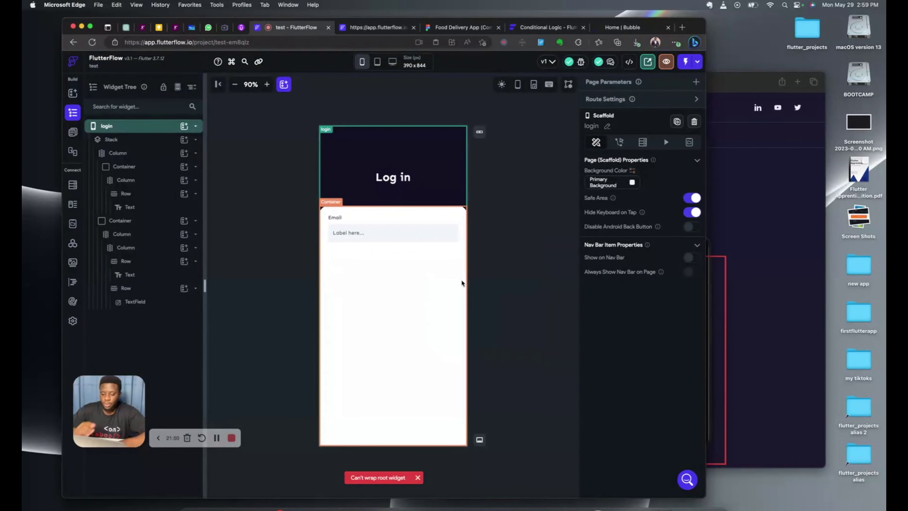
pyautogui.click(380, 232)
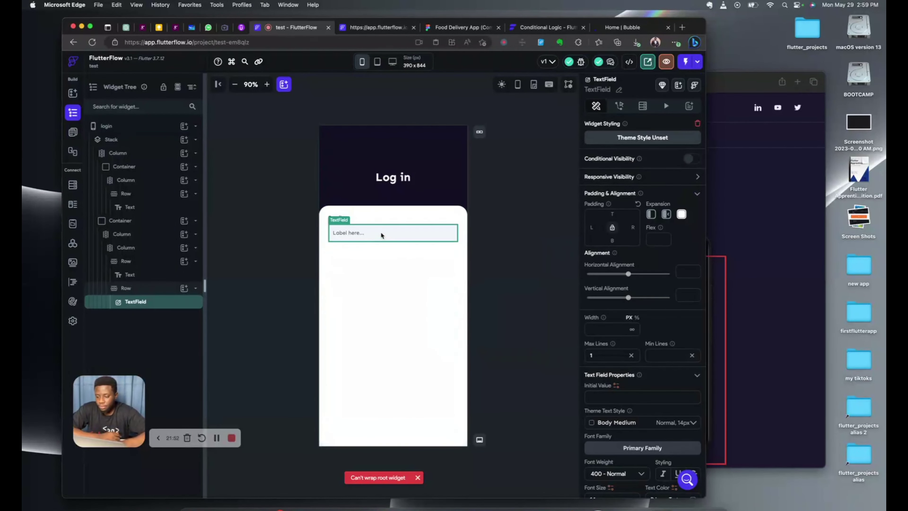
pyautogui.rightClick(145, 305)
pyautogui.click(172, 354)
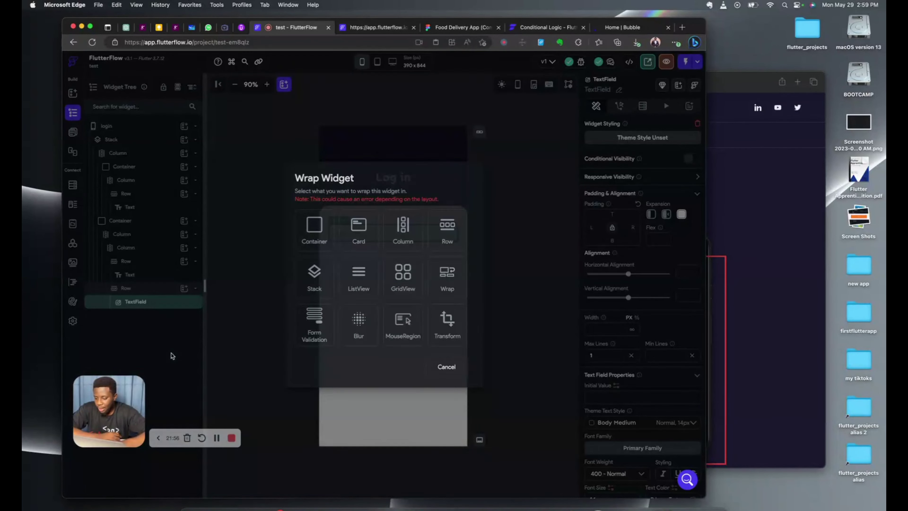
pyautogui.click(313, 229)
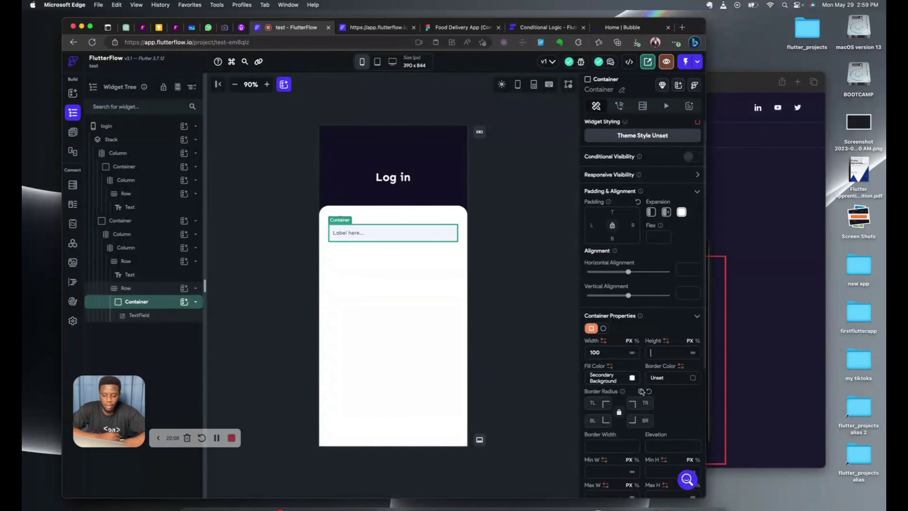
# Step: Enable Clip Content on the Container around the email TextField and set its border radius to 8
pyautogui.scroll(-3, 641, 392)
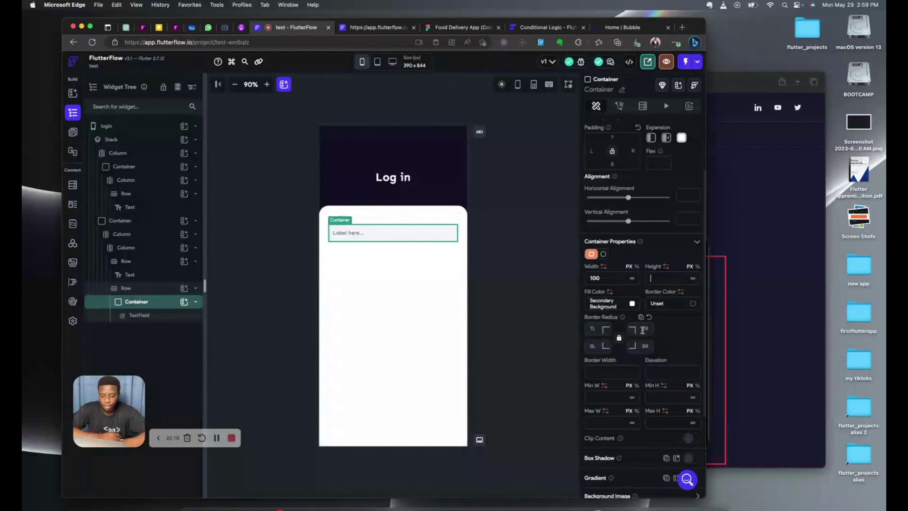
pyautogui.scroll(-5, 676, 333)
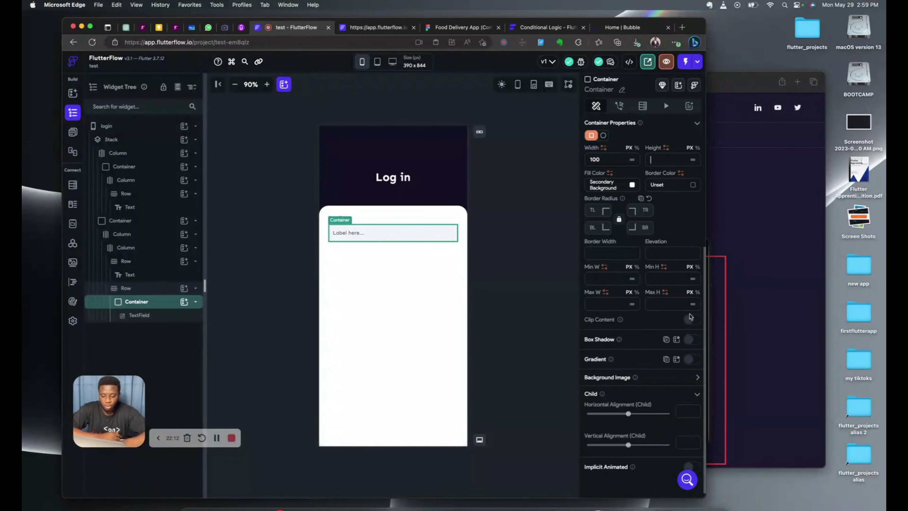
pyautogui.click(692, 320)
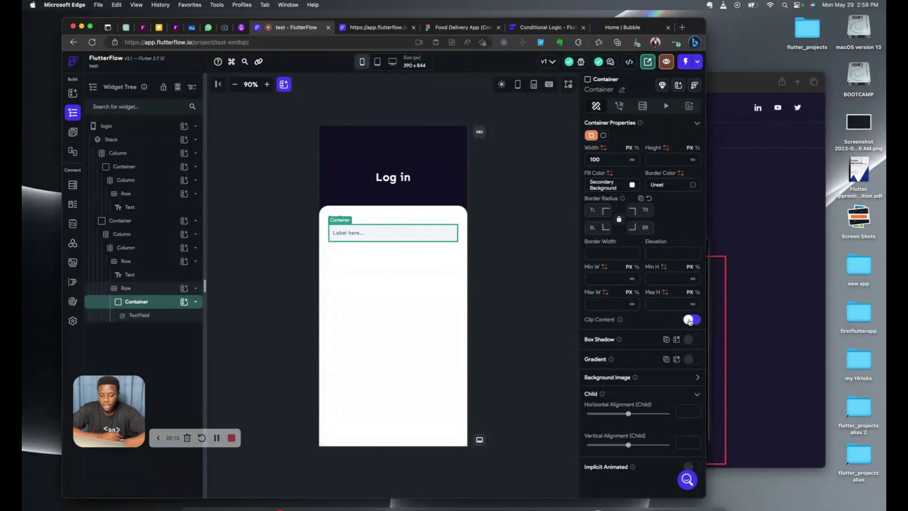
pyautogui.scroll(1, 618, 290)
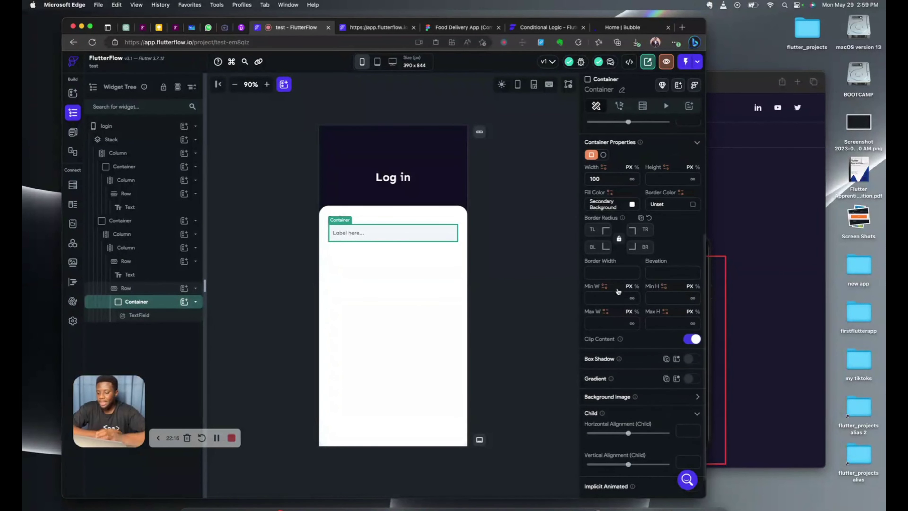
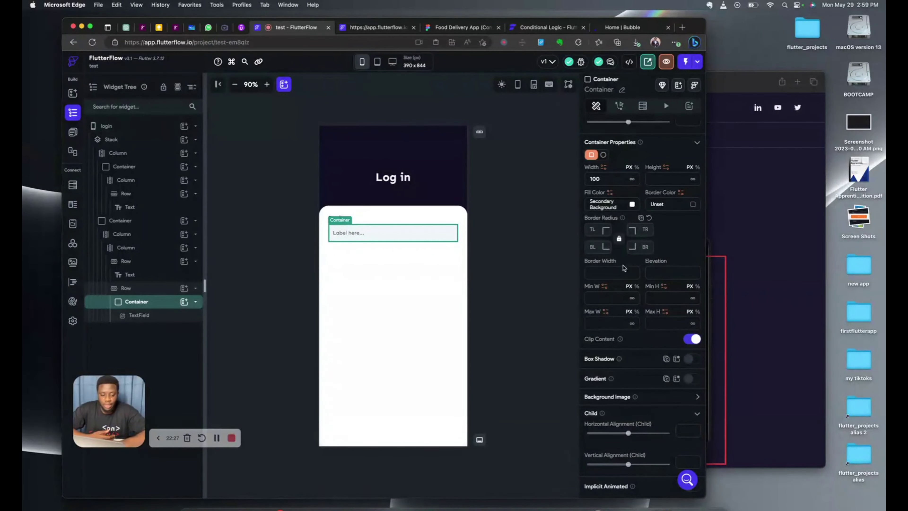
pyautogui.click(597, 229)
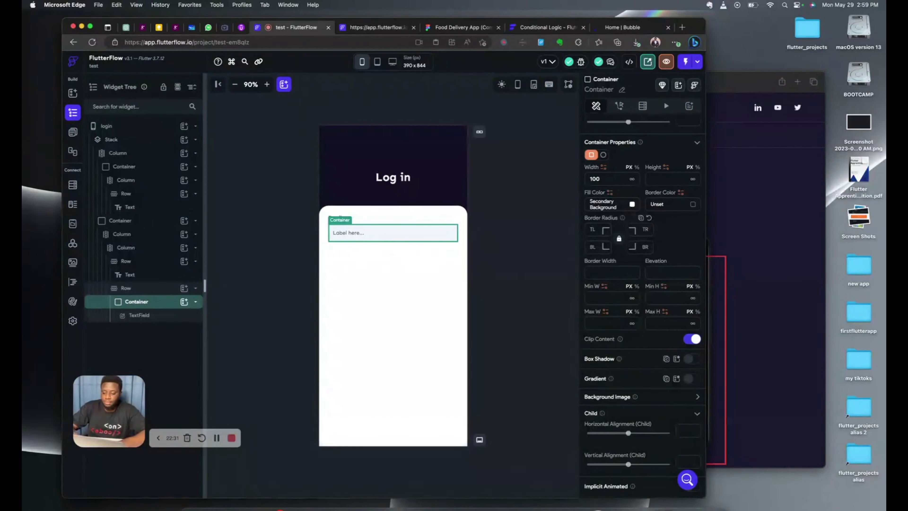
pyautogui.write('8')
pyautogui.click(481, 284)
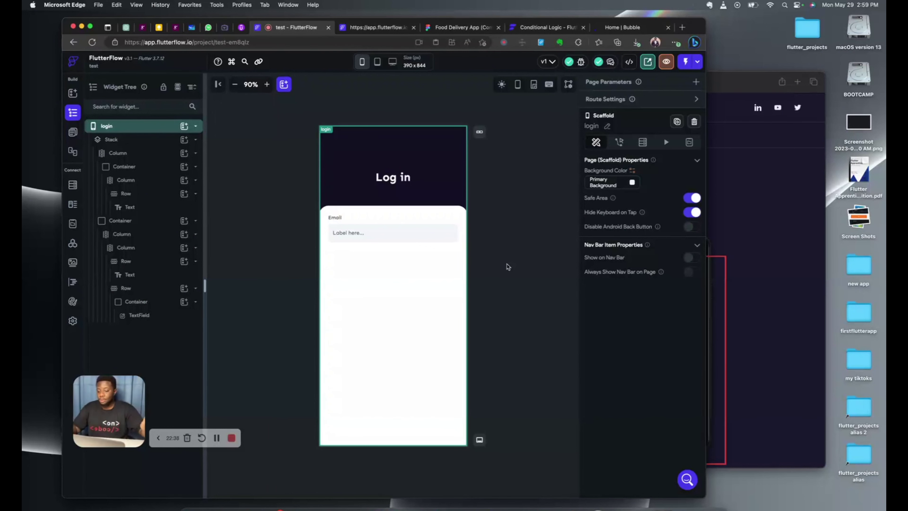
# Step: Duplicate the Column holding the Email label and field, and add top padding to the lower copy
pyautogui.click(366, 224)
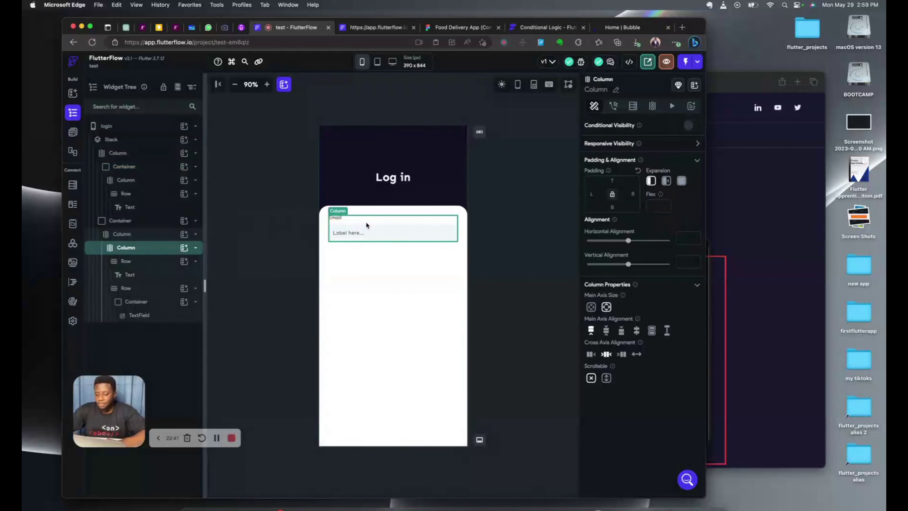
pyautogui.press('super+d')
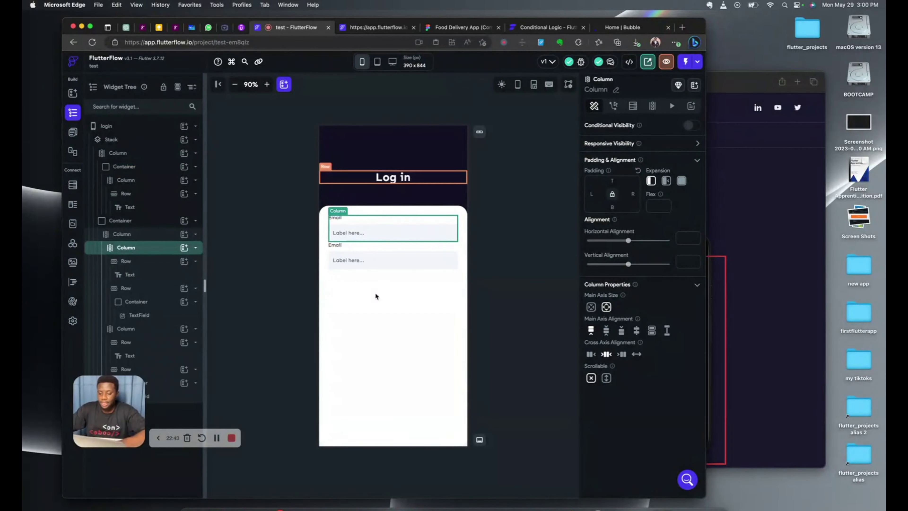
pyautogui.click(483, 316)
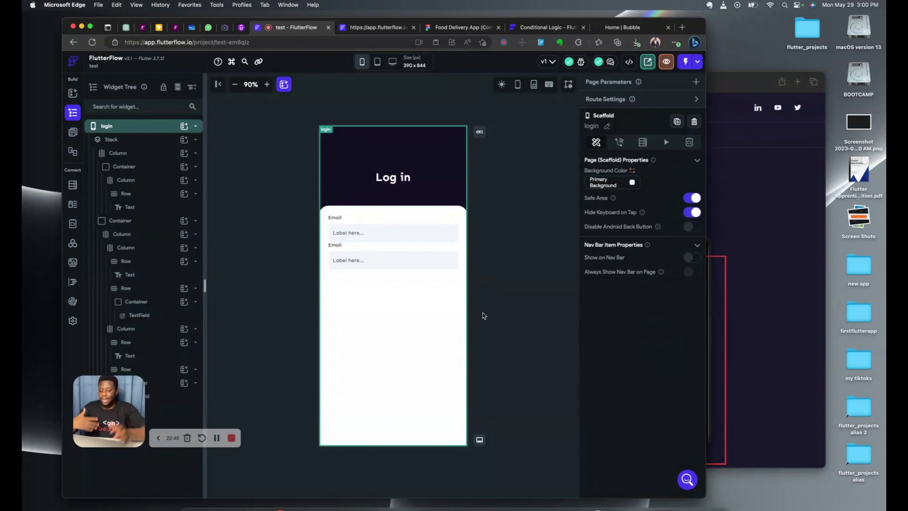
pyautogui.click(394, 246)
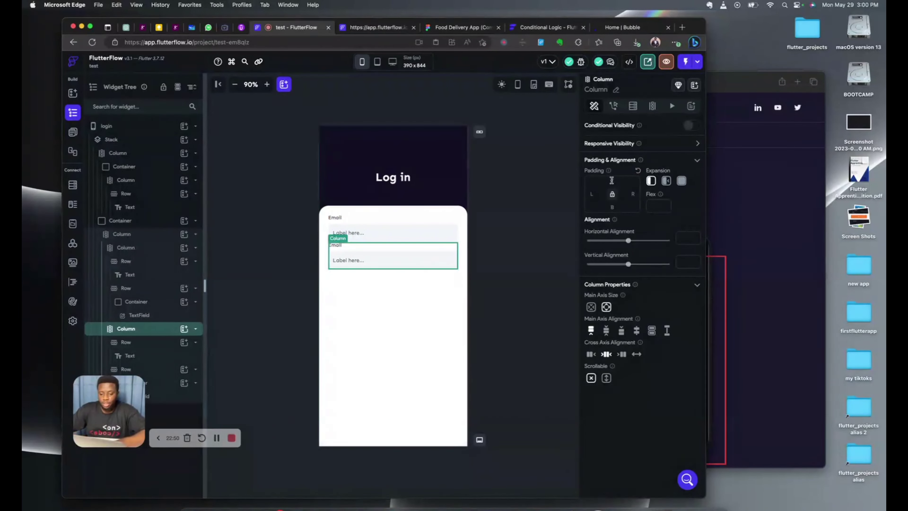
pyautogui.click(498, 194)
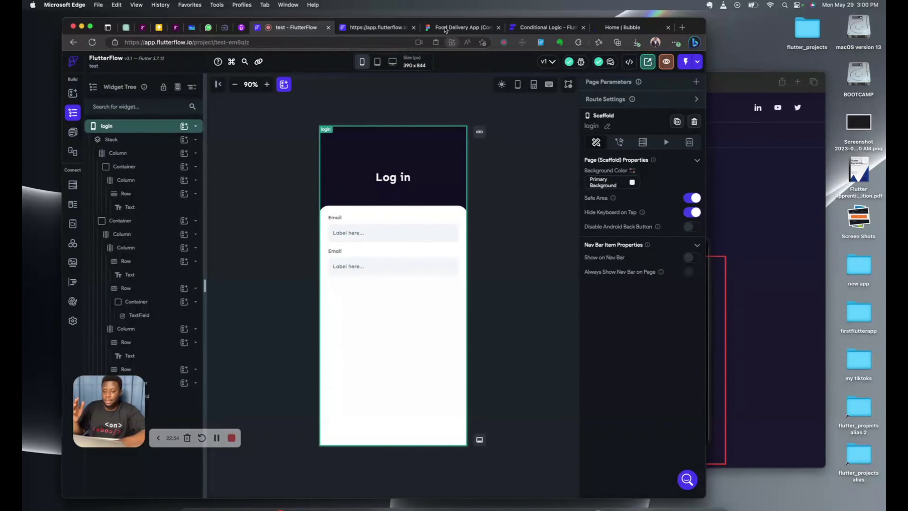
# Step: Switch to the Figma Food Delivery App design and examine the password group and the lower part of the login screen
pyautogui.click(465, 27)
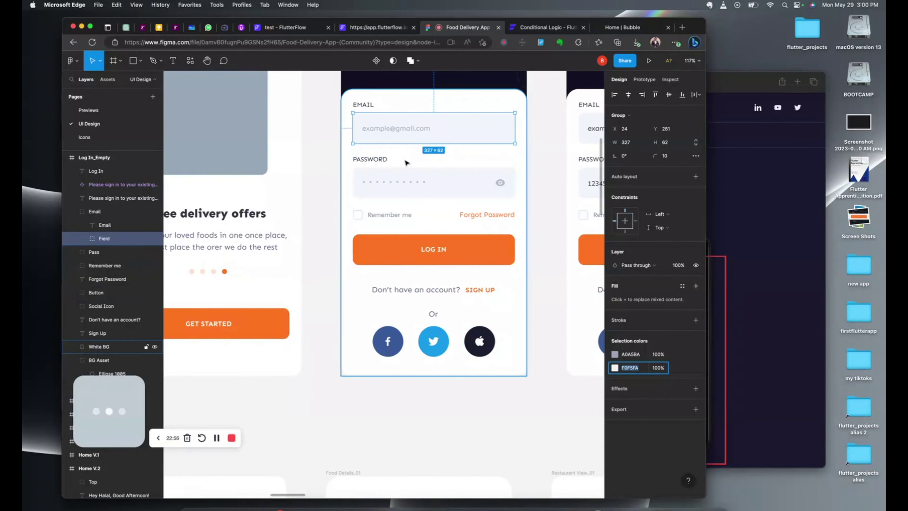
pyautogui.click(376, 158)
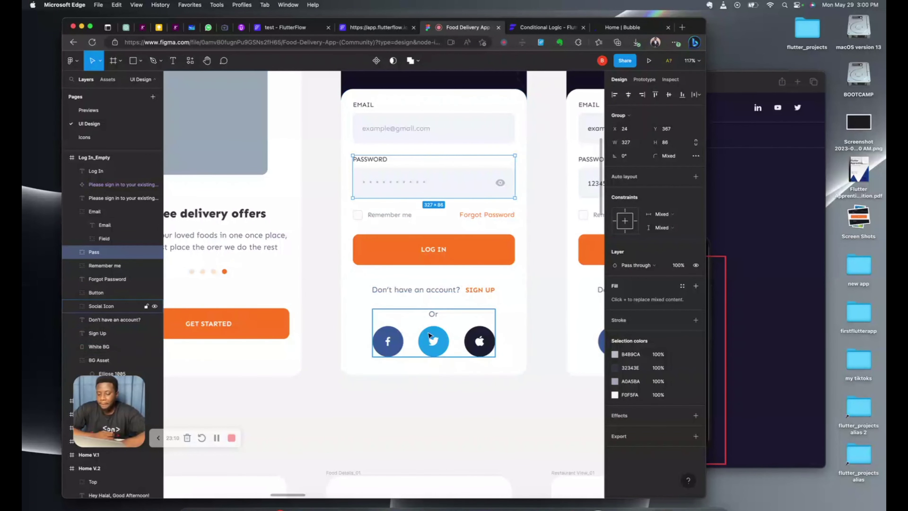
pyautogui.scroll(-5, 392, 342)
pyautogui.scroll(-2, 415, 234)
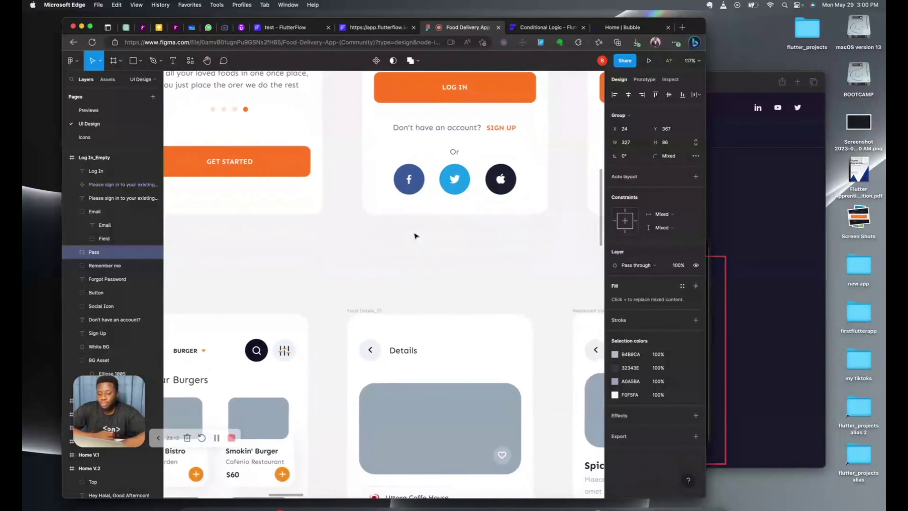
pyautogui.scroll(10, 415, 234)
pyautogui.scroll(-8, 370, 301)
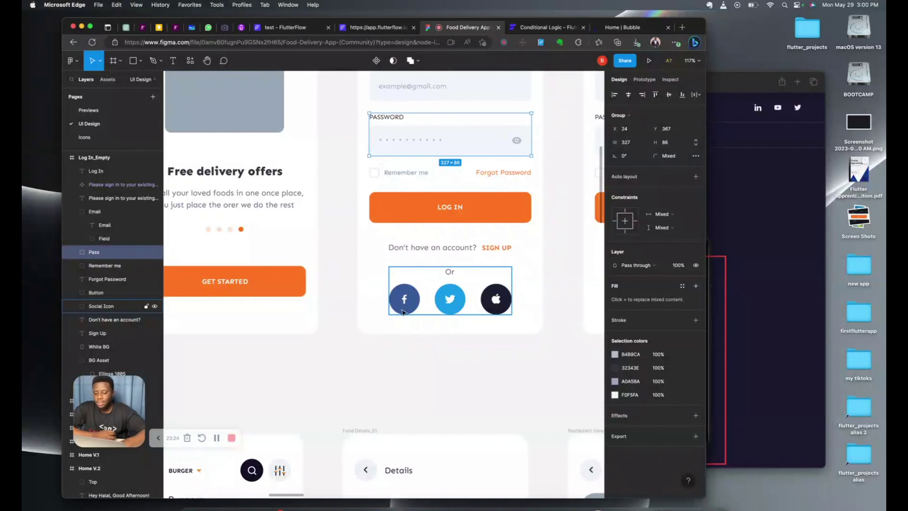
# Step: Add a 1x PNG export setting to the circle of the Facebook icon and preview the export
pyautogui.doubleClick(412, 311)
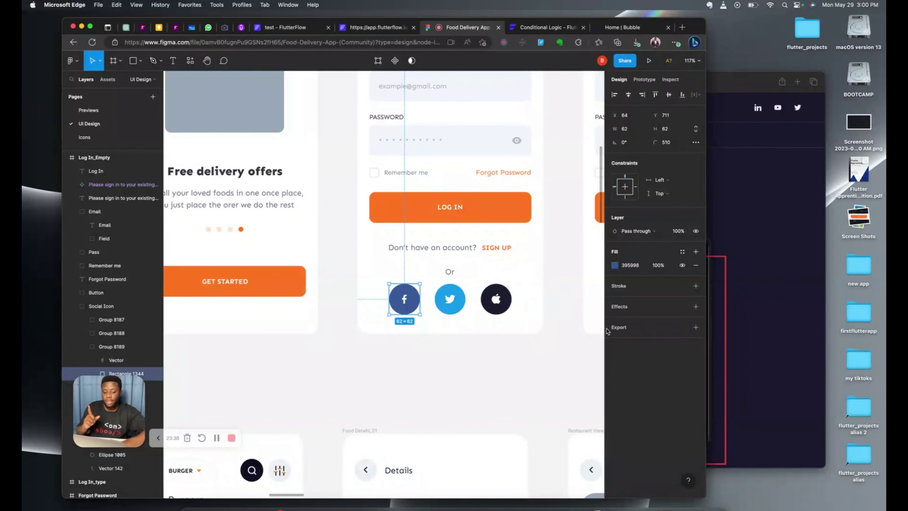
pyautogui.click(696, 327)
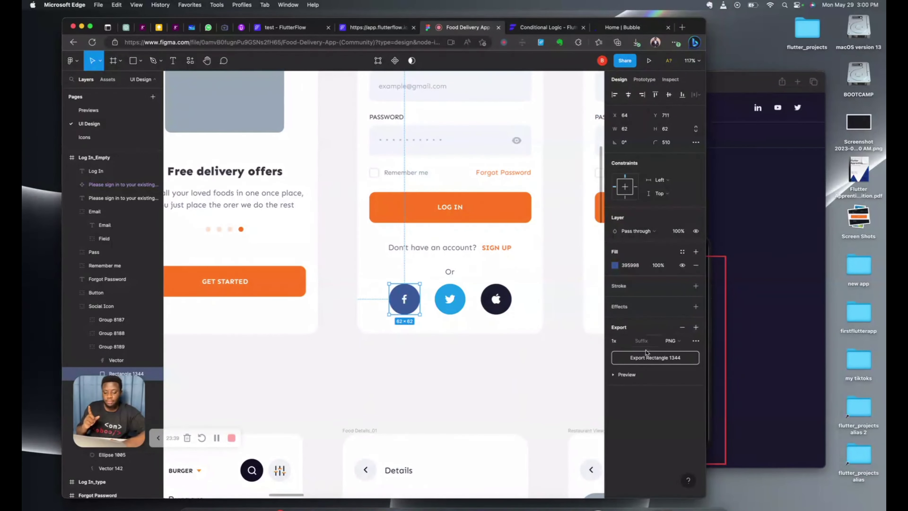
pyautogui.click(613, 374)
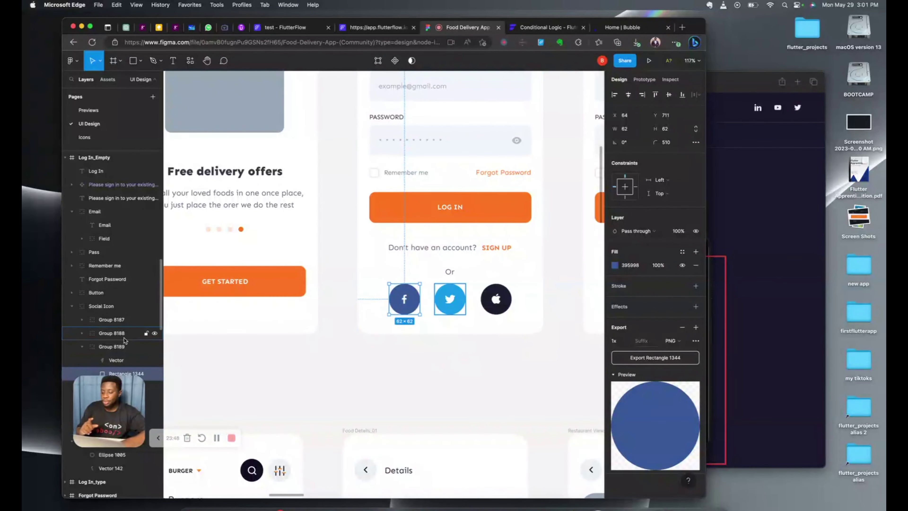
# Step: Export the complete Facebook icon group, Group 8189, as a 4x PNG
pyautogui.click(107, 349)
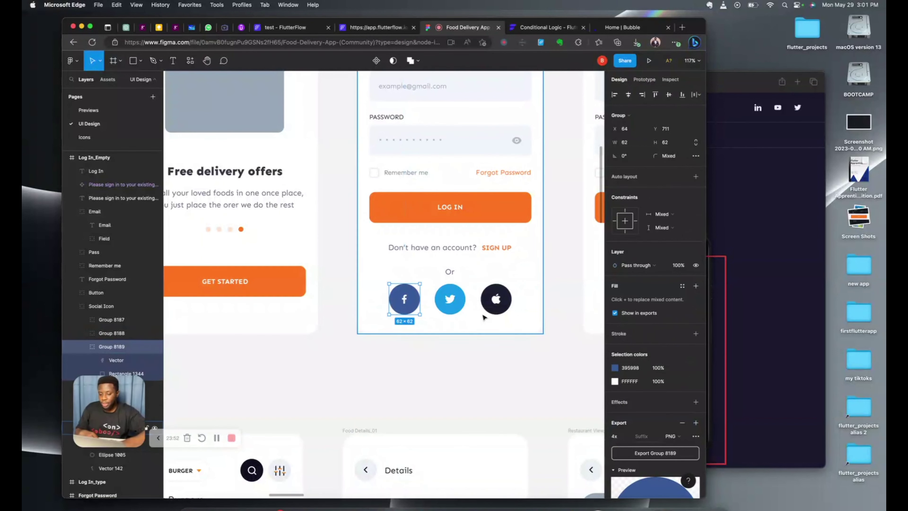
pyautogui.scroll(-2, 648, 364)
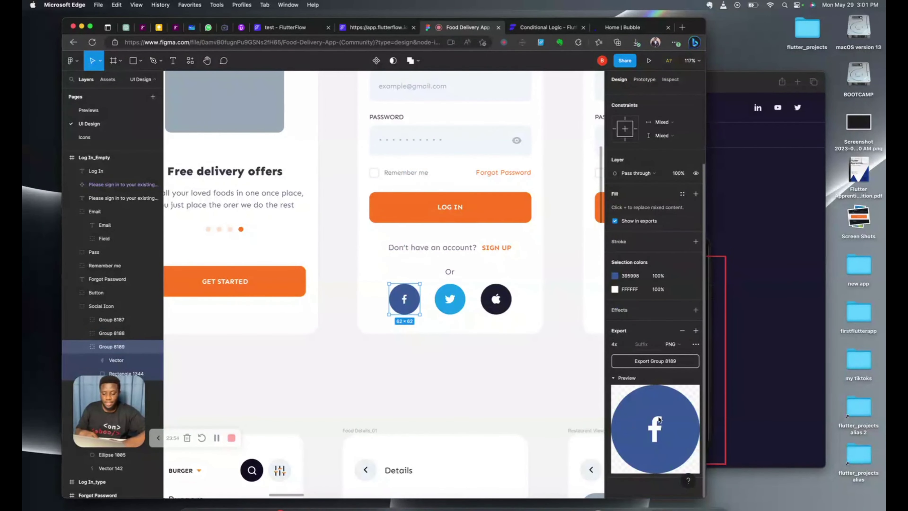
pyautogui.click(642, 362)
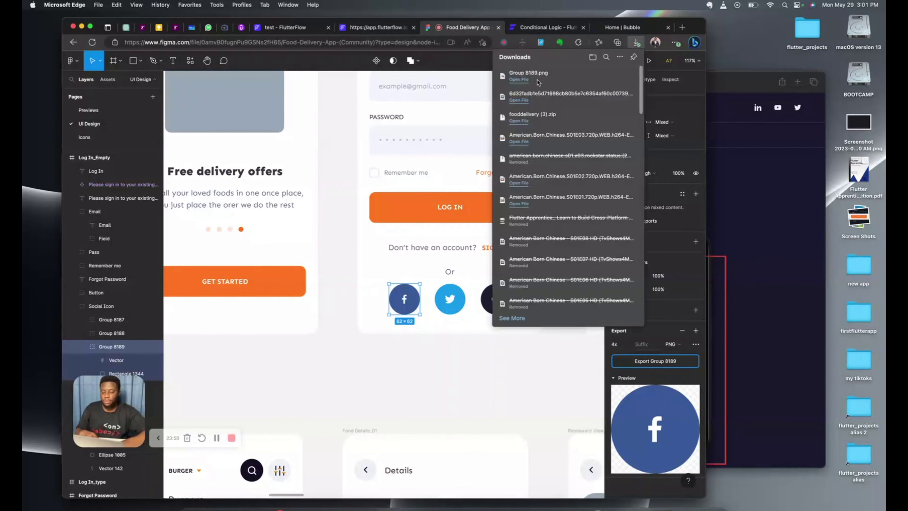
# Step: Switch to the FlutterFlow test project and upload Group 8189.png from Downloads to the project's media assets
pyautogui.click(278, 28)
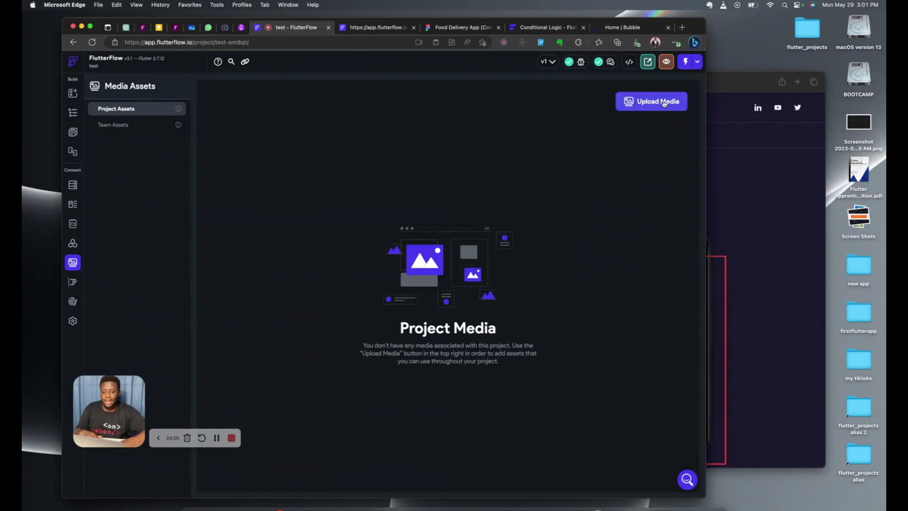
pyautogui.click(663, 103)
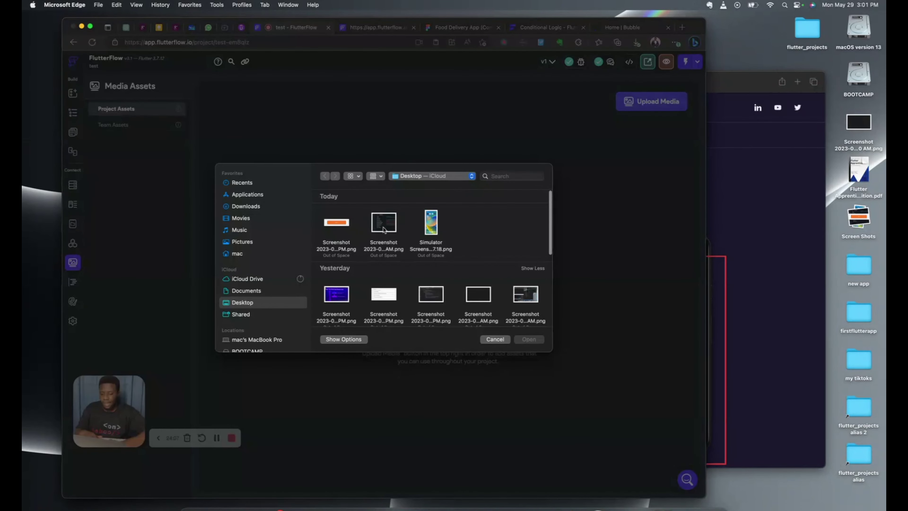
pyautogui.click(247, 206)
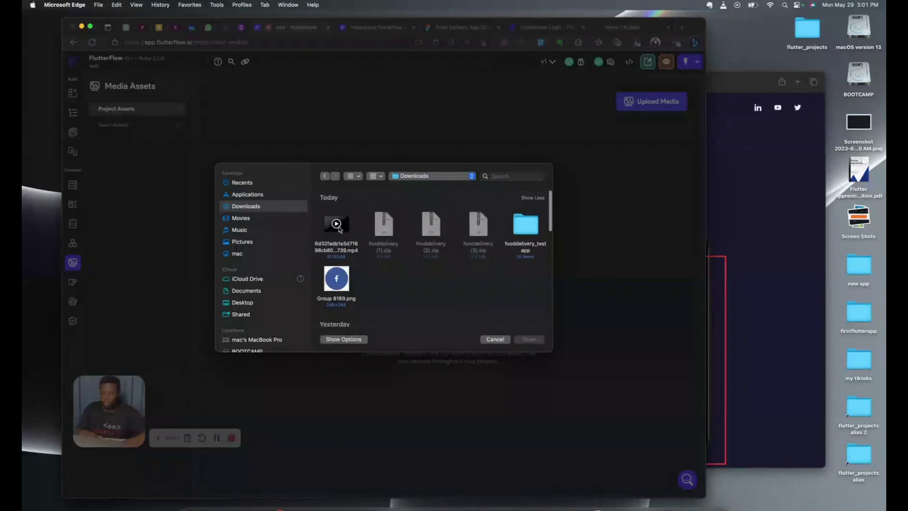
pyautogui.click(328, 279)
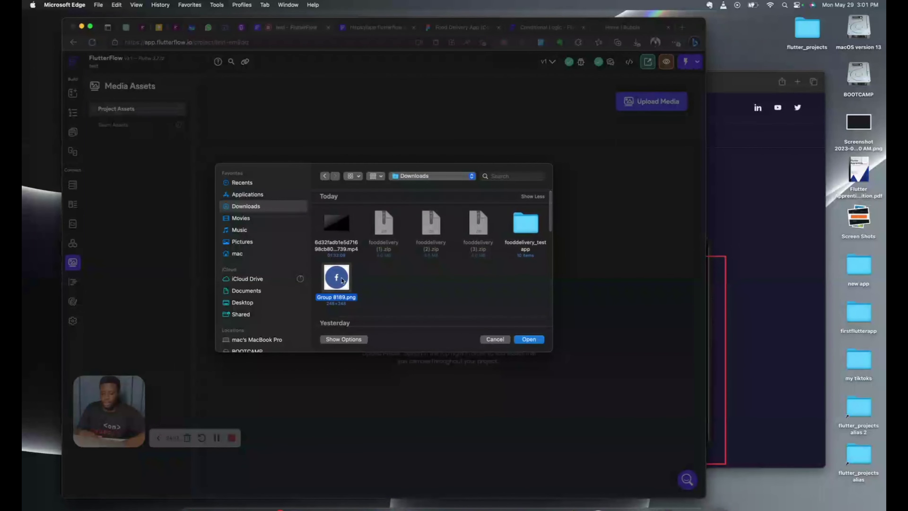
pyautogui.click(529, 339)
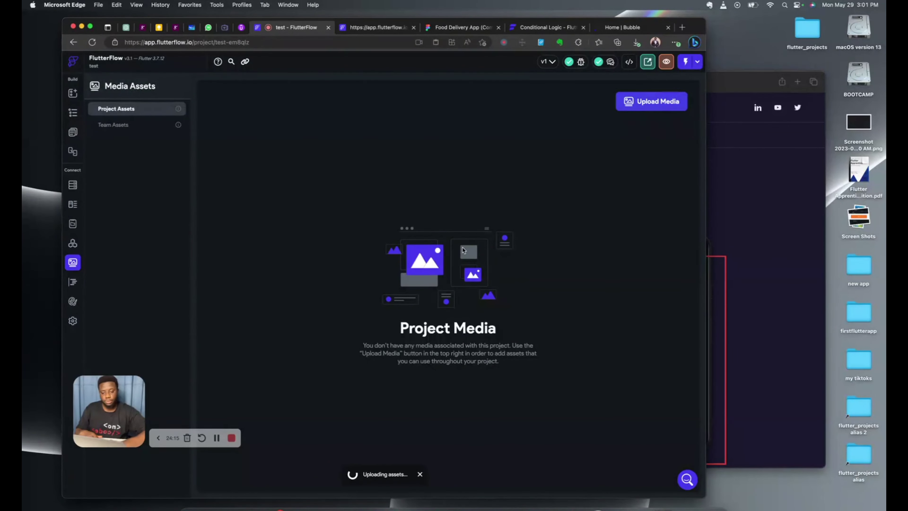
# Step: Switch to the Figma Food Delivery App design and export the login header's BG Asset group as a 4x PNG
pyautogui.click(443, 27)
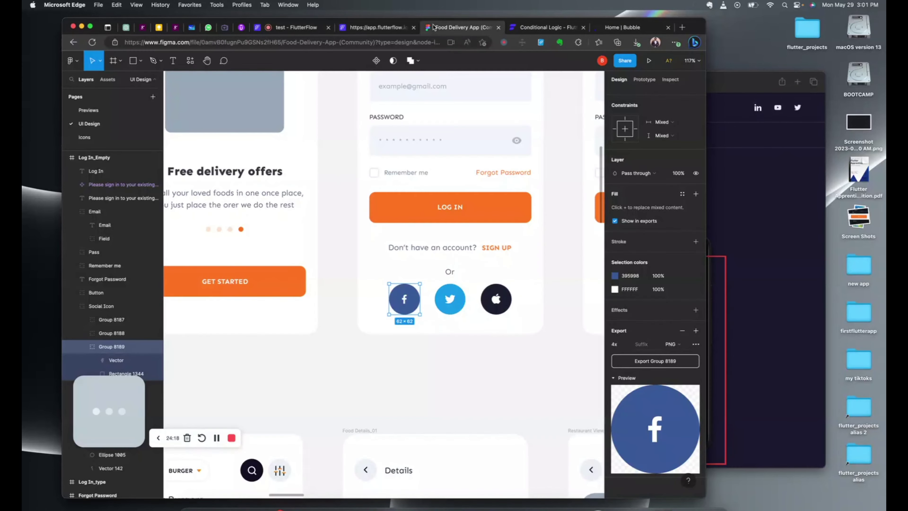
pyautogui.scroll(5, 433, 233)
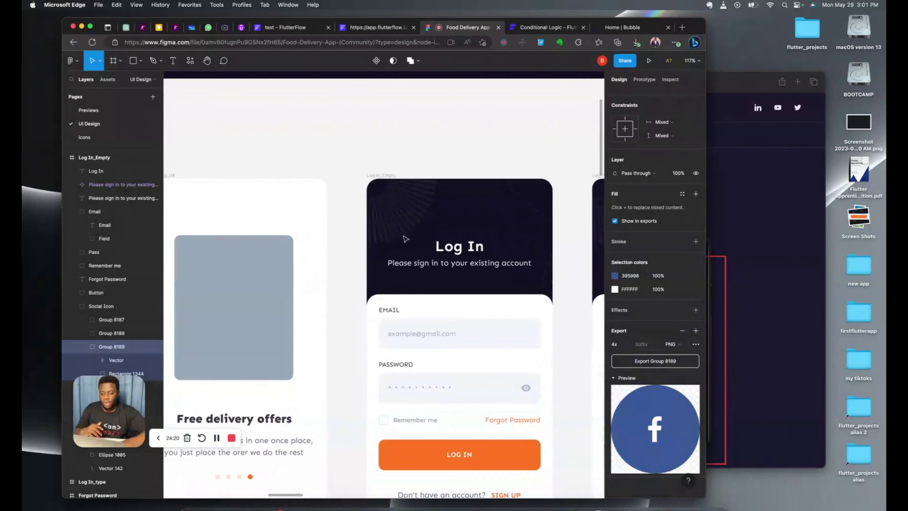
pyautogui.click(384, 219)
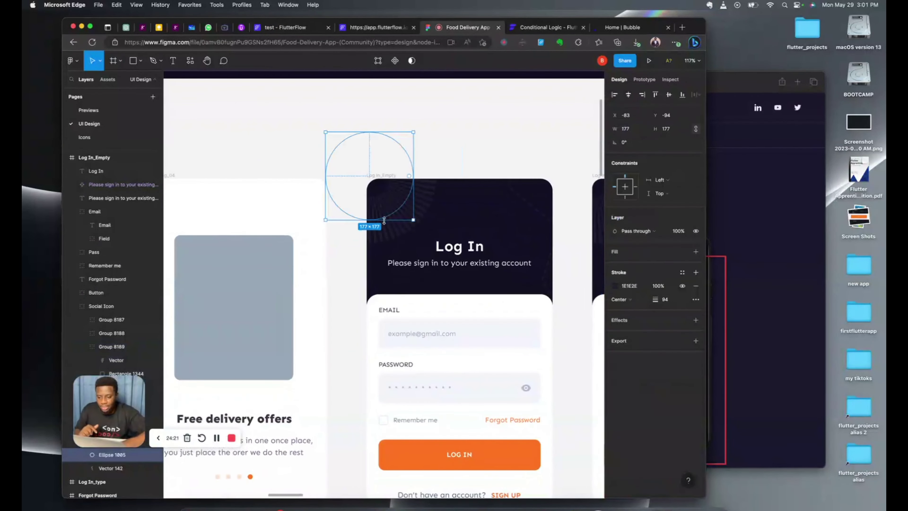
pyautogui.click(528, 172)
pyautogui.scroll(10, 502, 158)
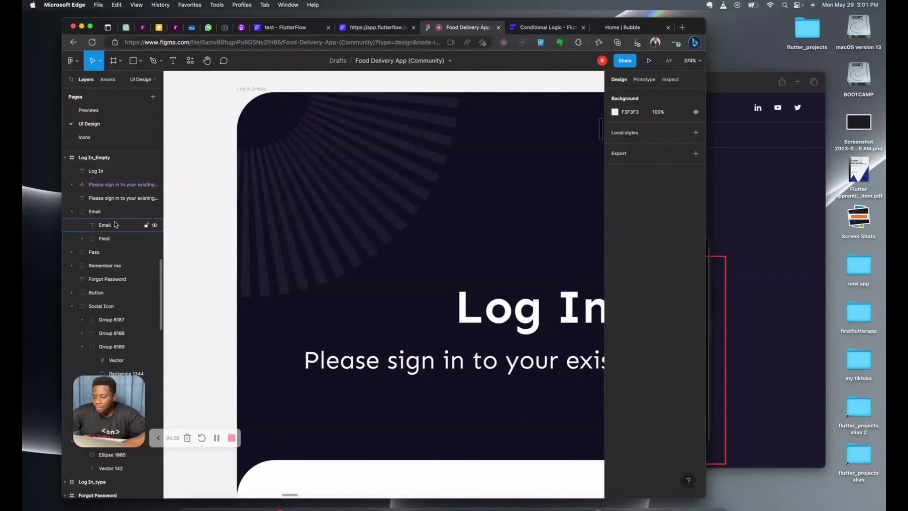
pyautogui.click(350, 203)
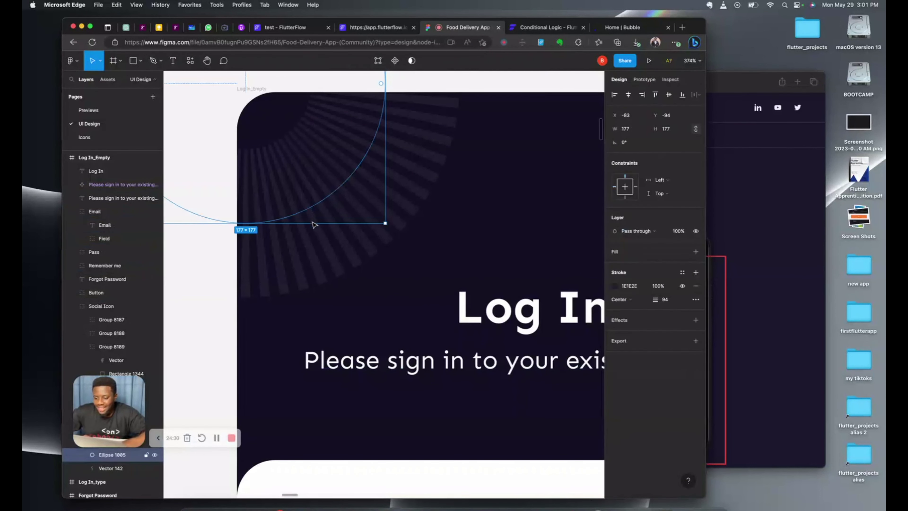
pyautogui.press('Return')
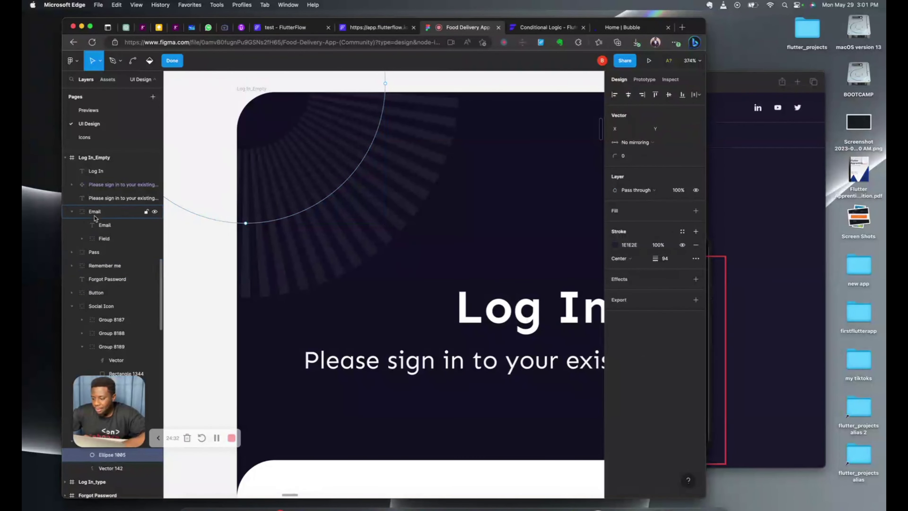
pyautogui.scroll(-5, 95, 218)
pyautogui.scroll(-1, 95, 218)
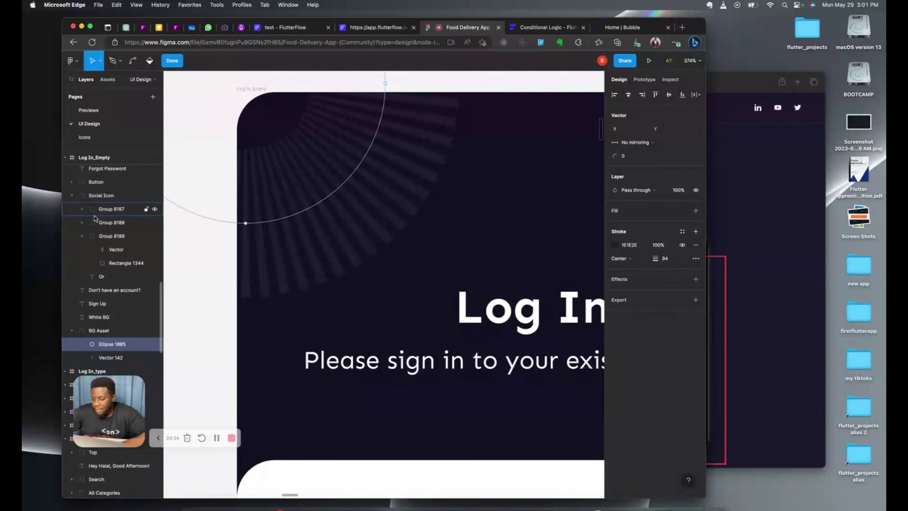
pyautogui.click(79, 332)
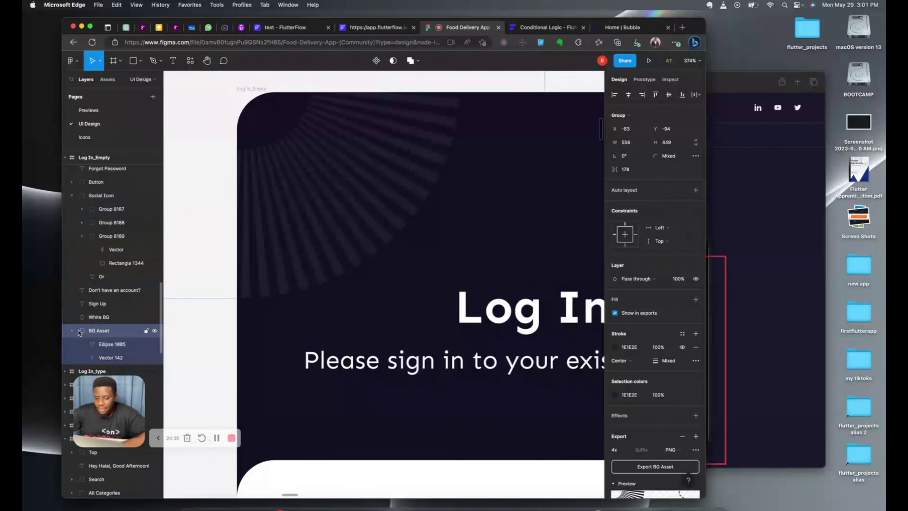
pyautogui.scroll(-3, 665, 387)
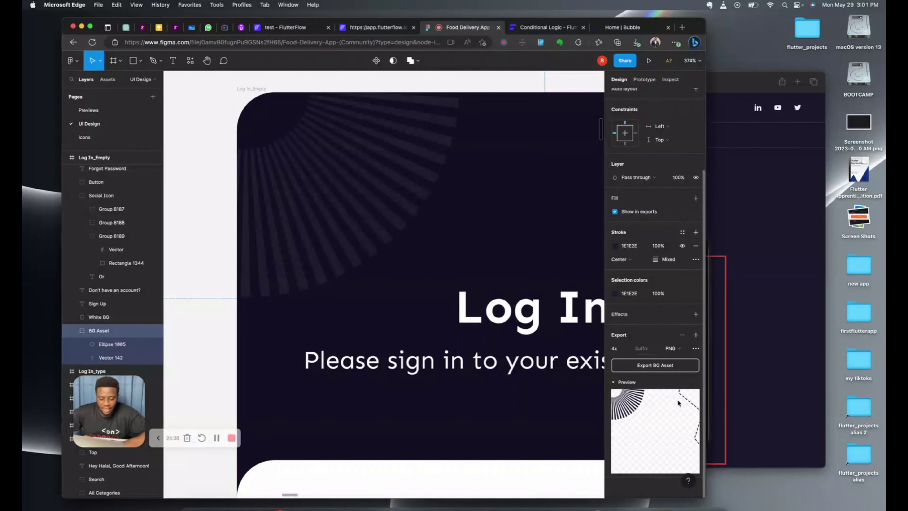
pyautogui.click(639, 367)
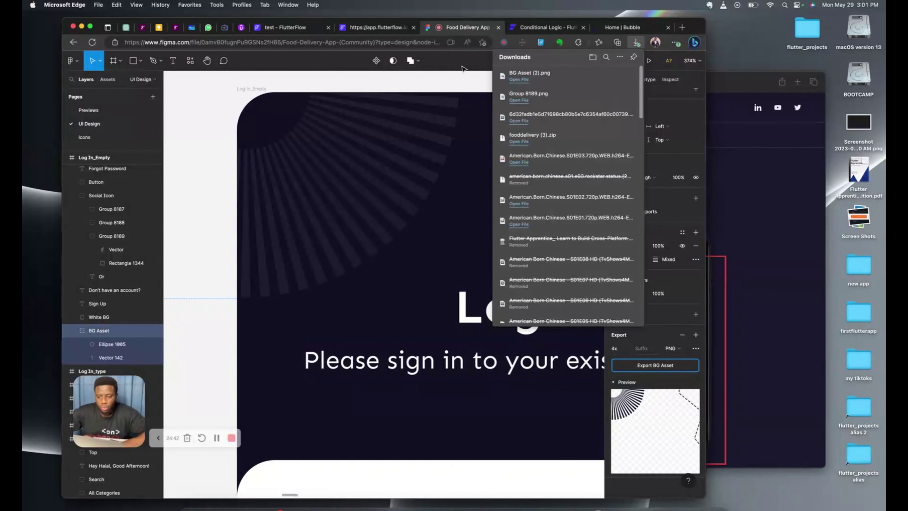
# Step: Switch to the FlutterFlow test project and upload BG Asset (2).png from Downloads to the project's media assets
pyautogui.click(283, 29)
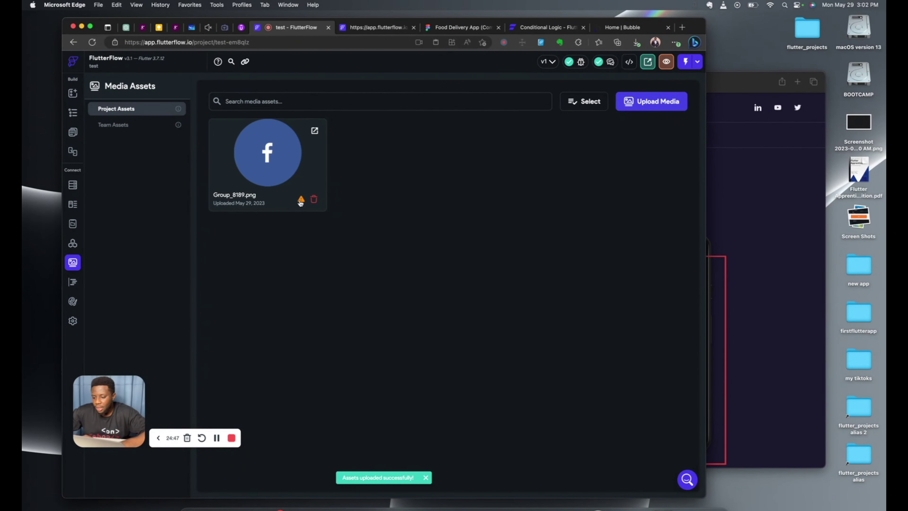
pyautogui.moveTo(301, 201)
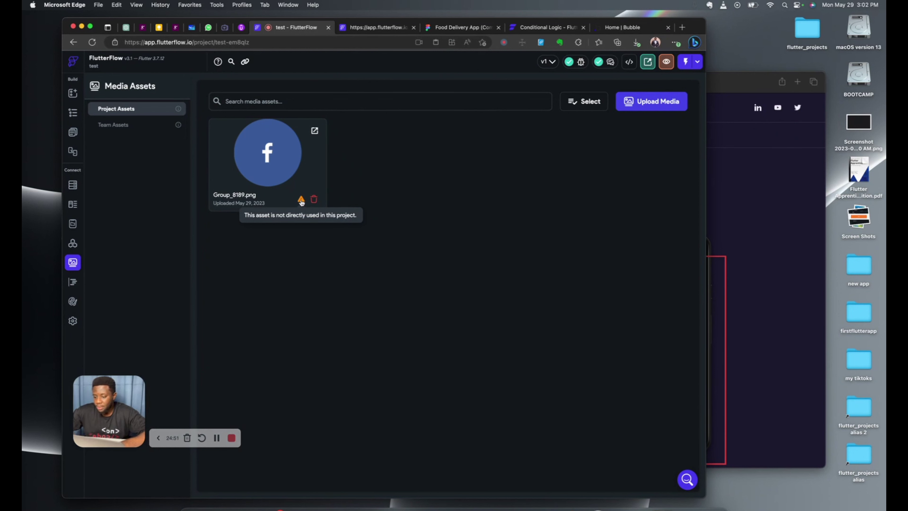
pyautogui.click(638, 106)
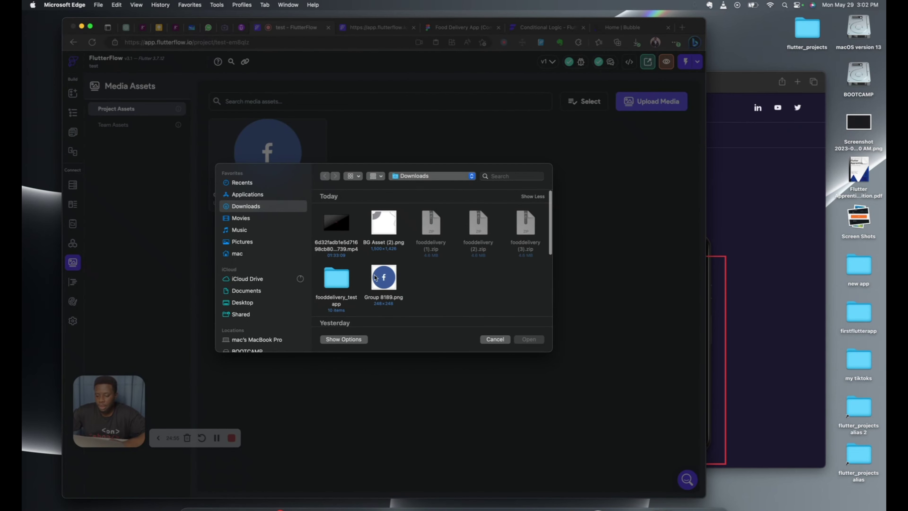
pyautogui.click(383, 221)
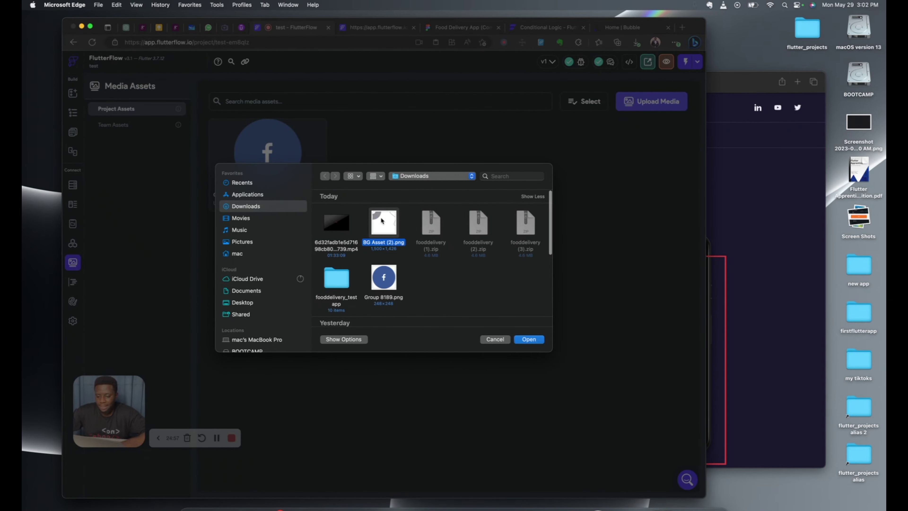
pyautogui.click(529, 339)
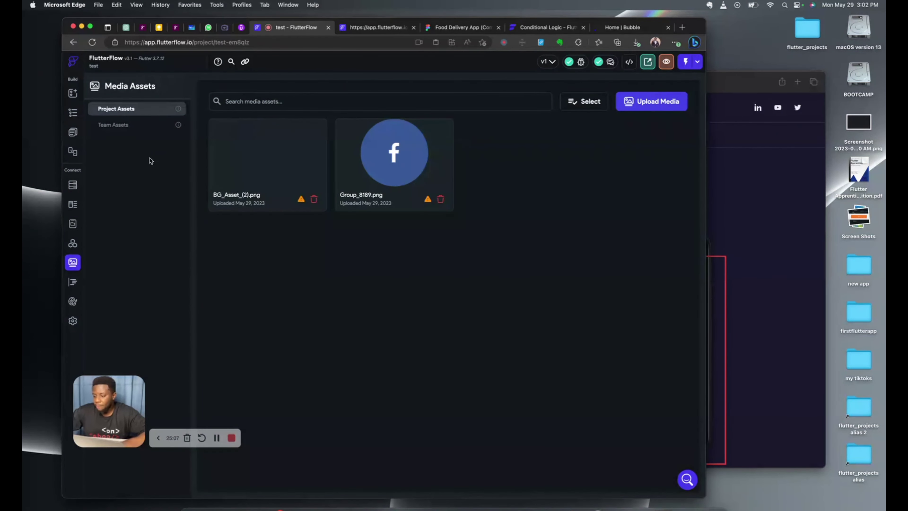
# Step: On the login page, give the dark header Container an Asset background image using BG_Asset_(2).png
pyautogui.click(74, 134)
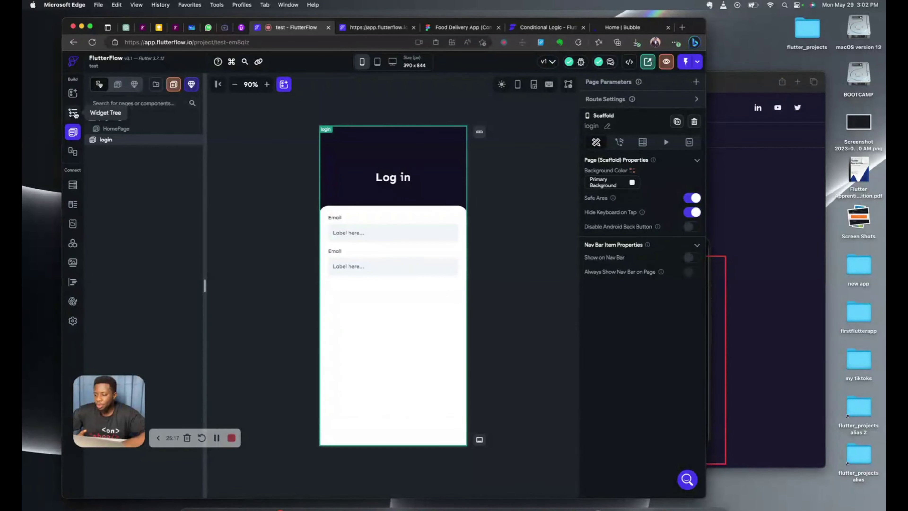
pyautogui.click(106, 140)
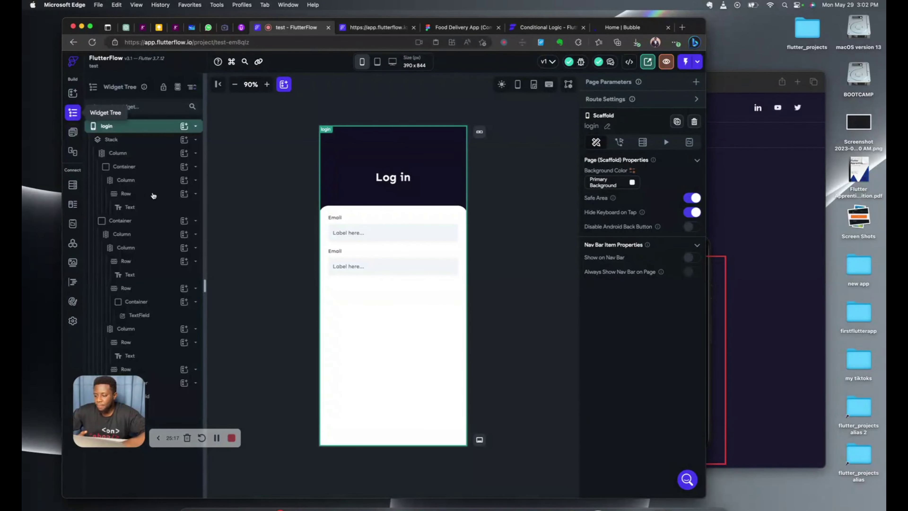
pyautogui.click(119, 169)
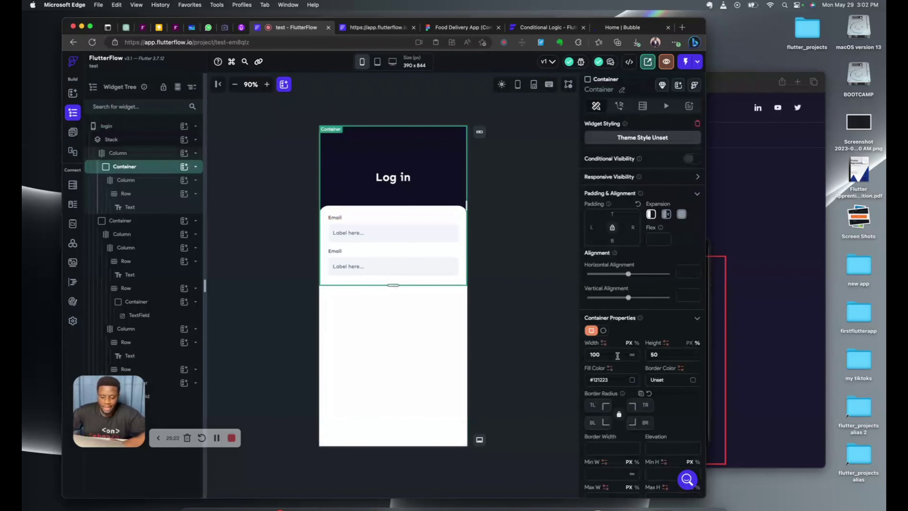
pyautogui.scroll(-3, 617, 356)
pyautogui.scroll(-4, 618, 358)
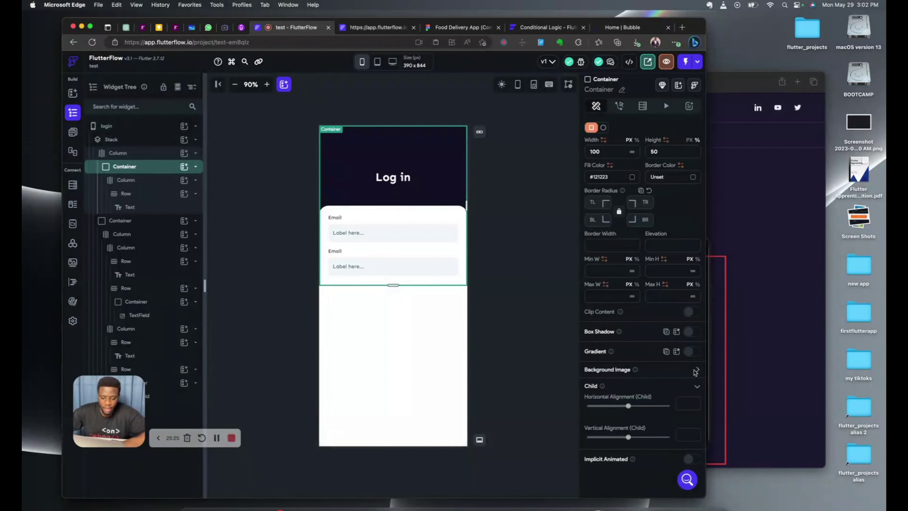
pyautogui.click(697, 370)
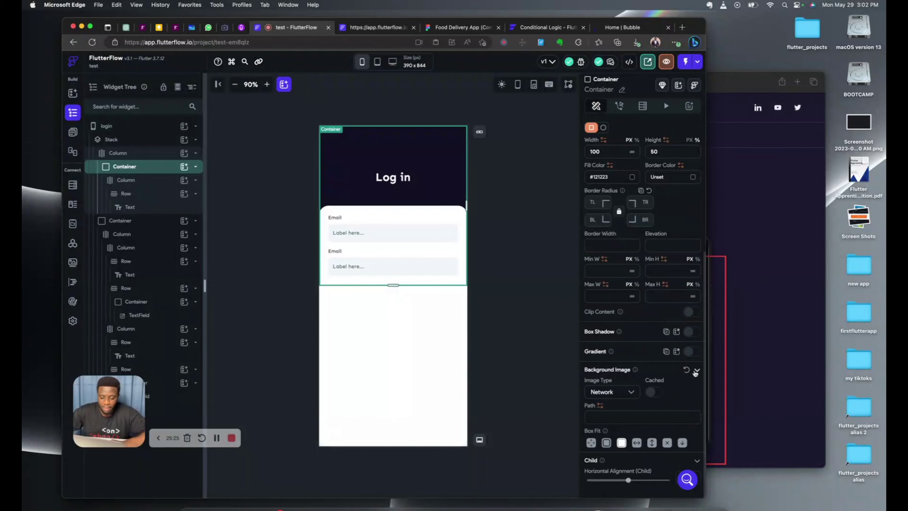
pyautogui.click(612, 392)
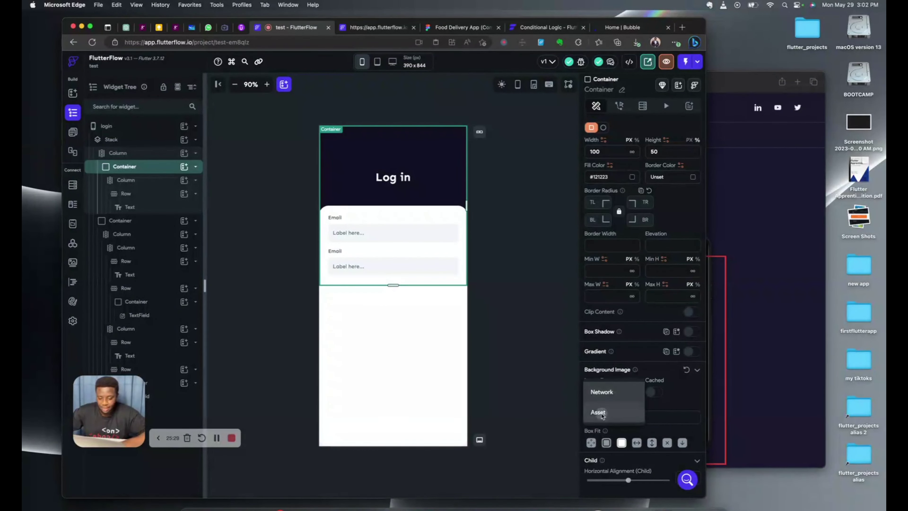
pyautogui.click(602, 413)
pyautogui.click(658, 421)
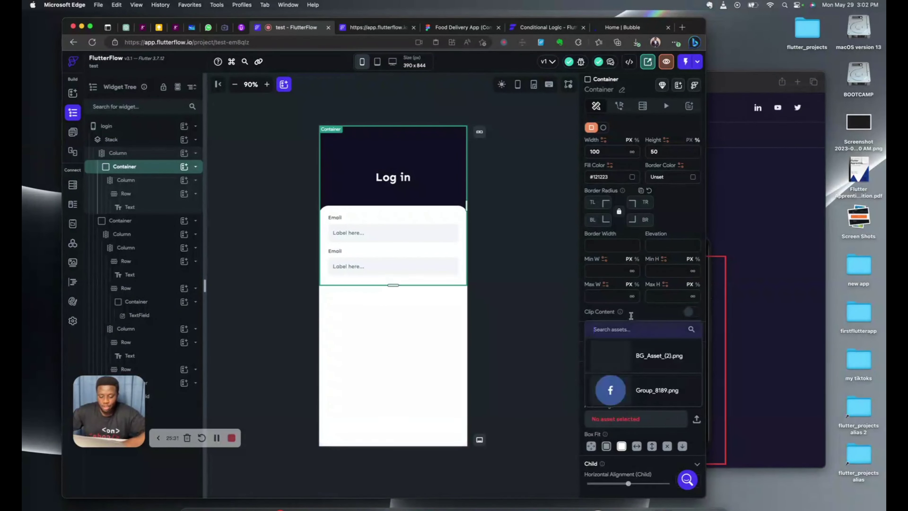
pyautogui.click(615, 358)
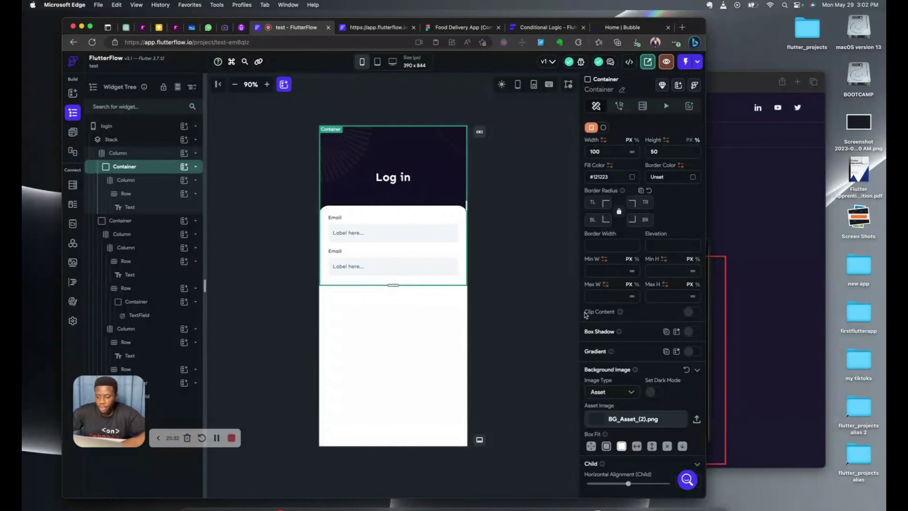
pyautogui.click(532, 191)
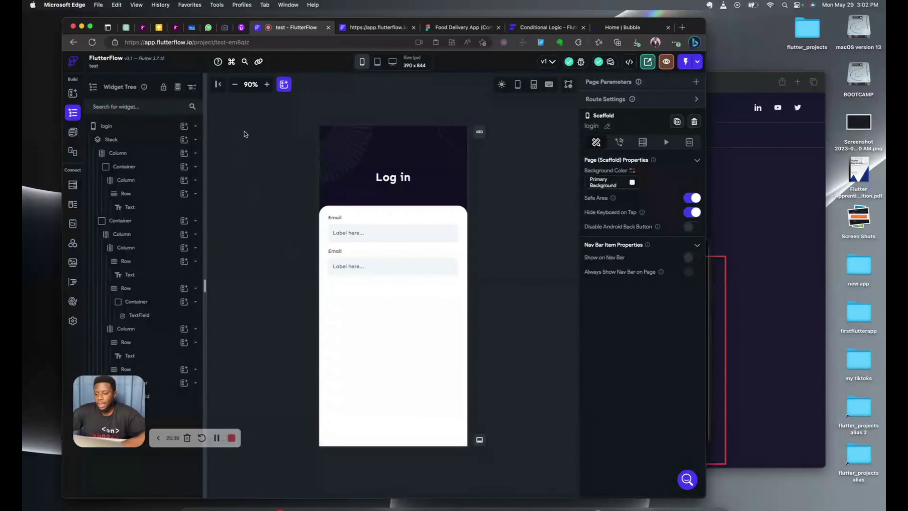
# Step: Add a Row below the second text field in the white panel's Column and place a Container inside it
pyautogui.click(285, 84)
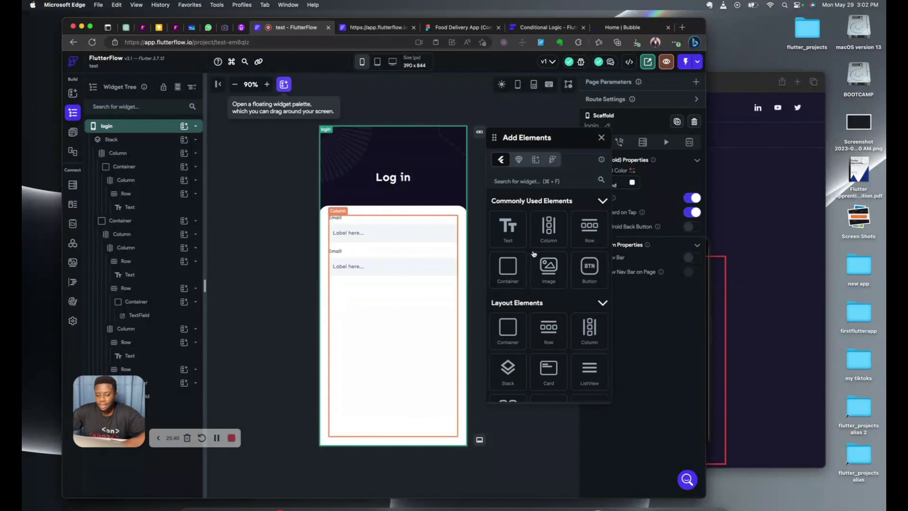
pyautogui.moveTo(589, 229); pyautogui.dragTo(388, 379)
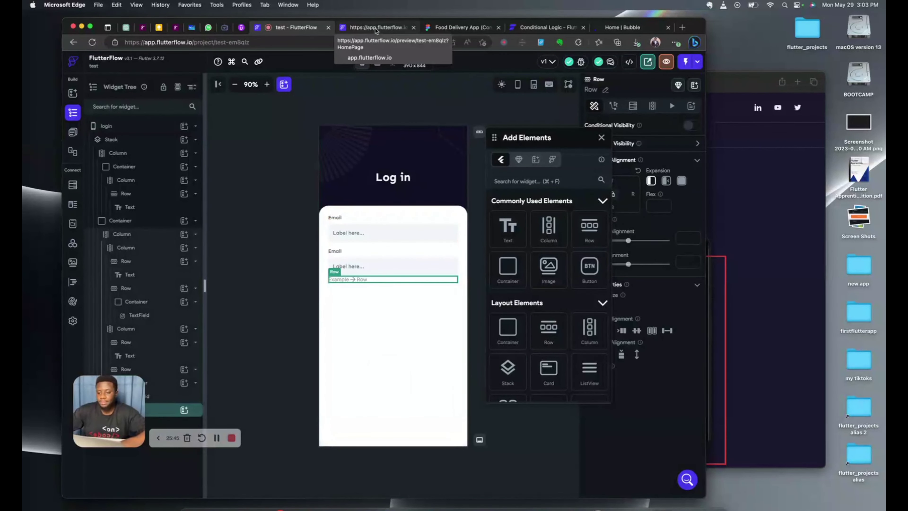
pyautogui.click(461, 27)
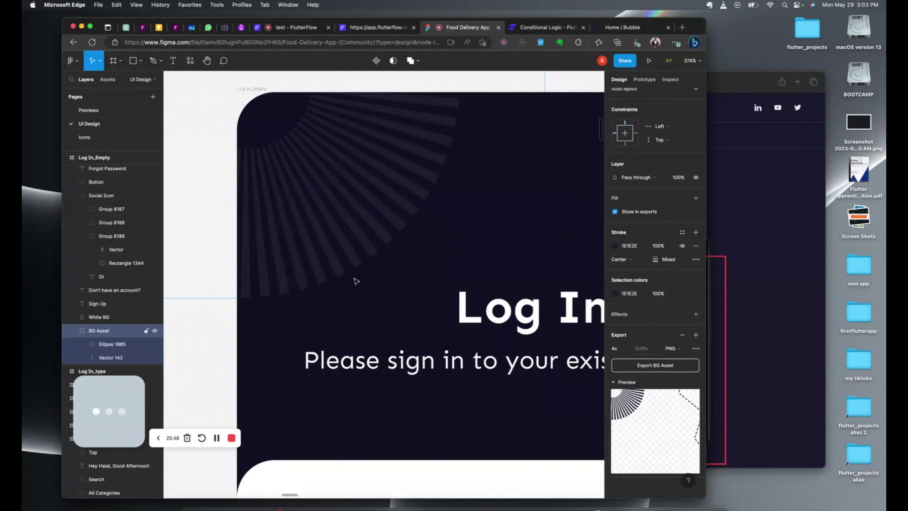
pyautogui.scroll(-15, 356, 307)
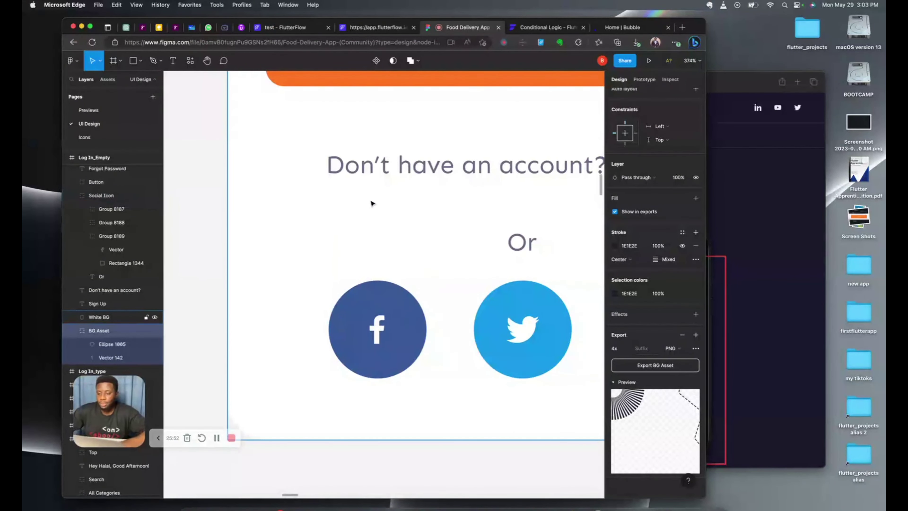
pyautogui.click(302, 28)
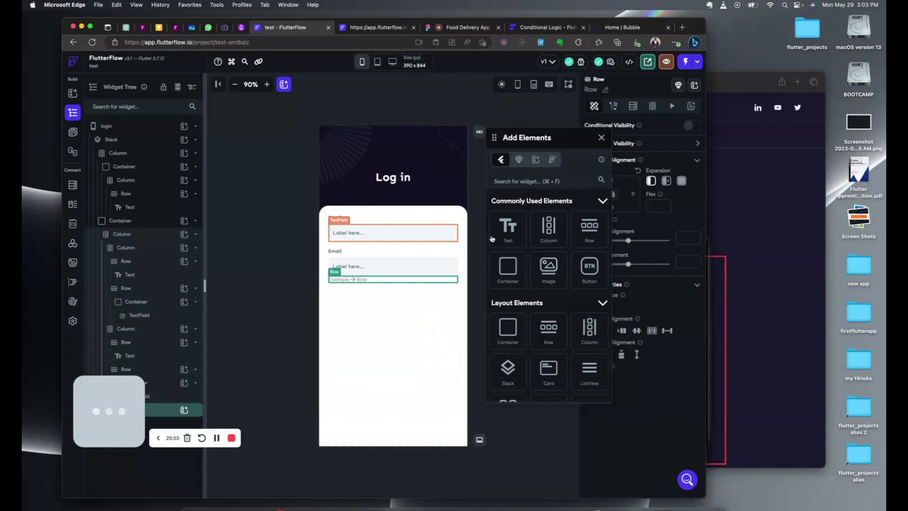
pyautogui.moveTo(510, 273); pyautogui.dragTo(413, 279)
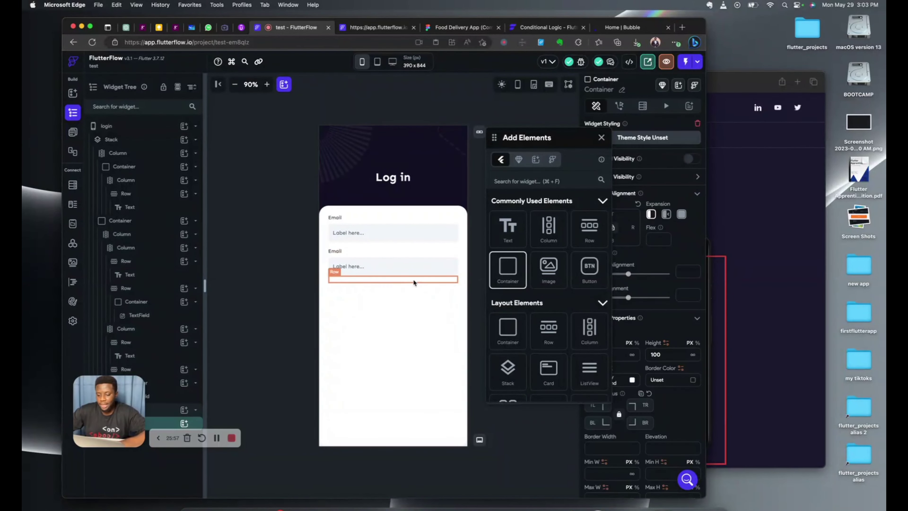
# Step: Set the main axis alignment of the new Row to Center
pyautogui.click(424, 288)
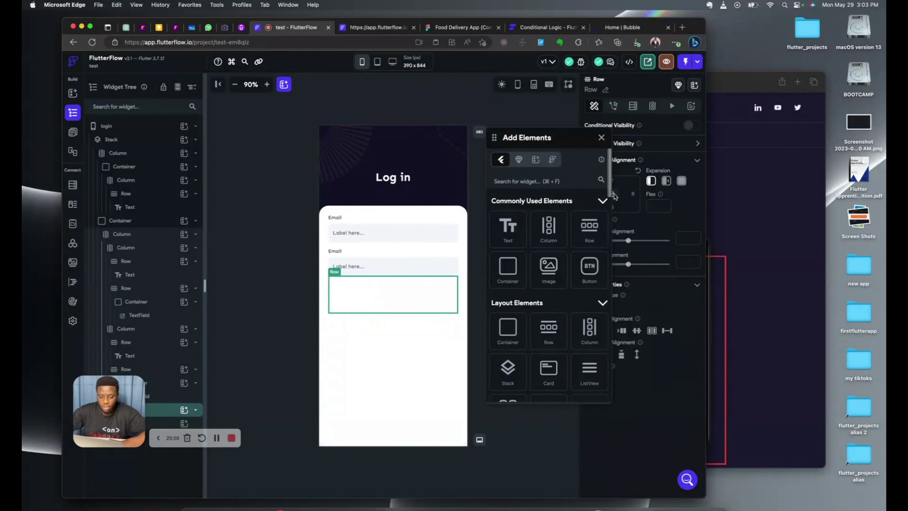
pyautogui.click(602, 139)
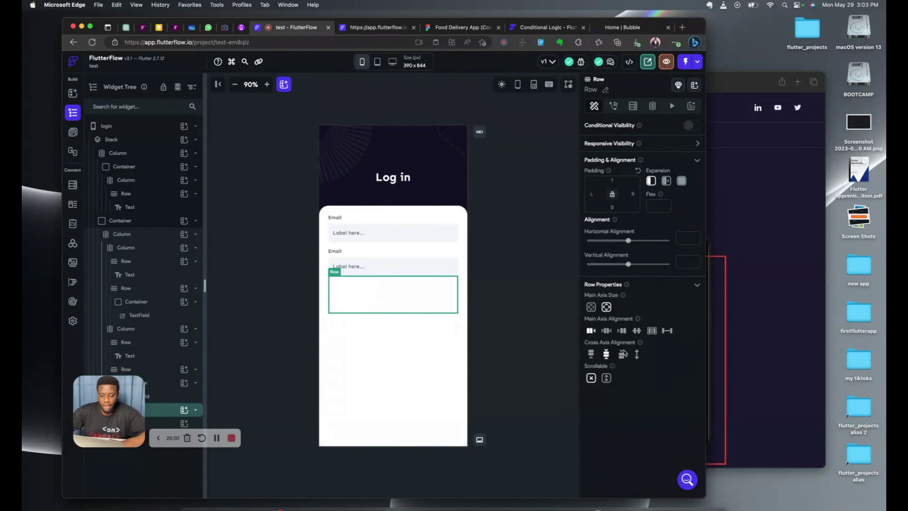
pyautogui.click(607, 331)
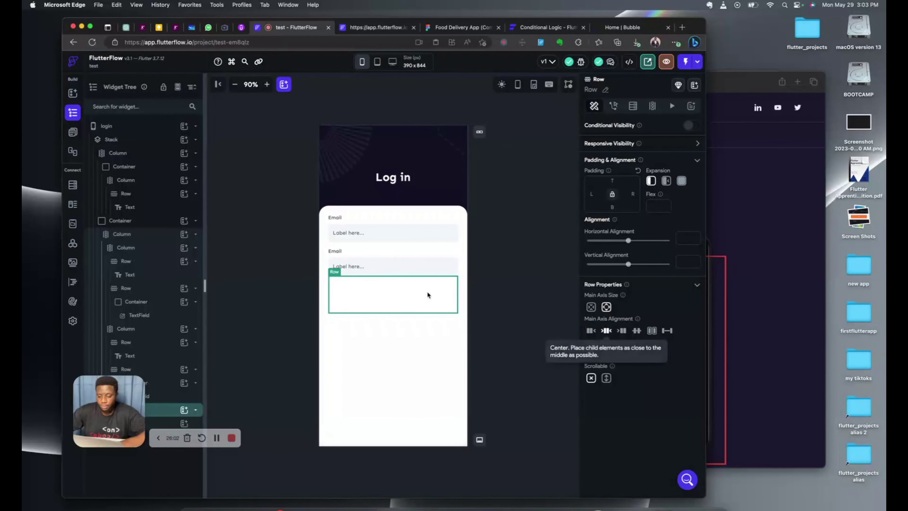
# Step: Make the new Container a circle with a 62 px diameter, matching the Facebook icon in the Figma Food Delivery App design
pyautogui.click(391, 297)
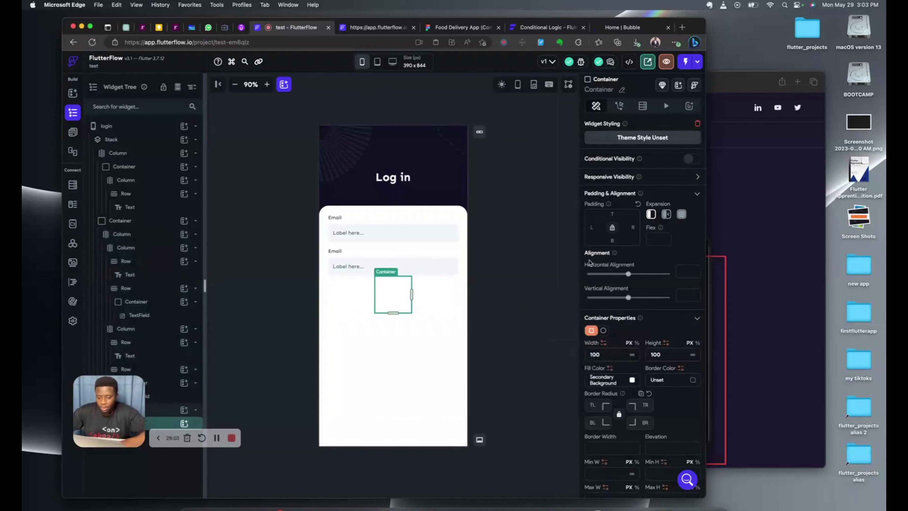
pyautogui.click(604, 330)
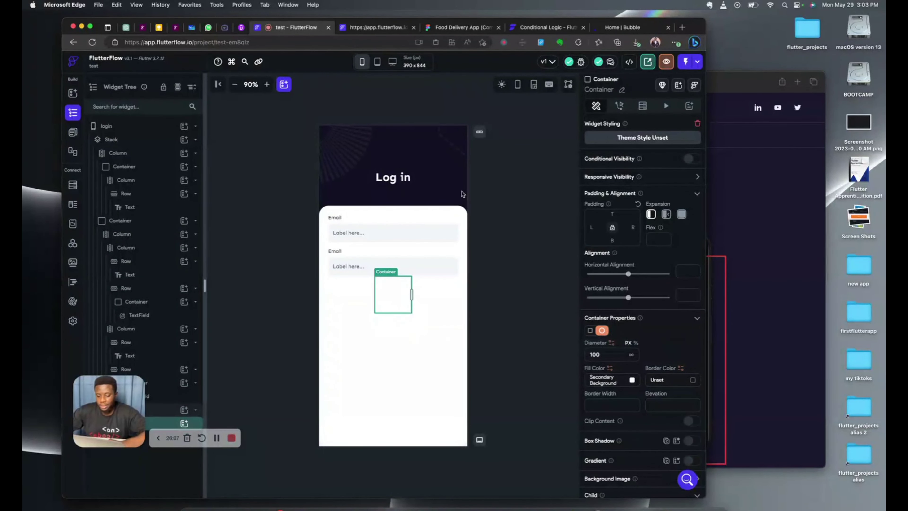
pyautogui.click(447, 32)
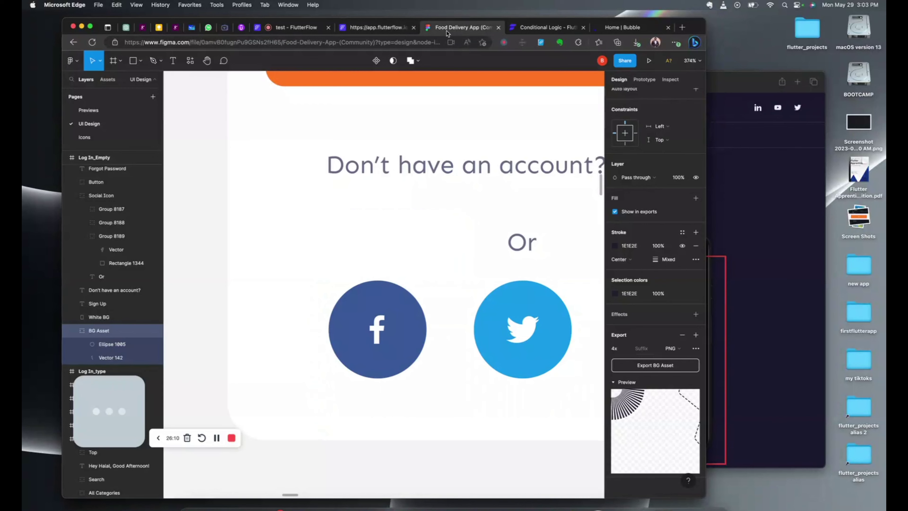
pyautogui.click(415, 329)
pyautogui.click(414, 329)
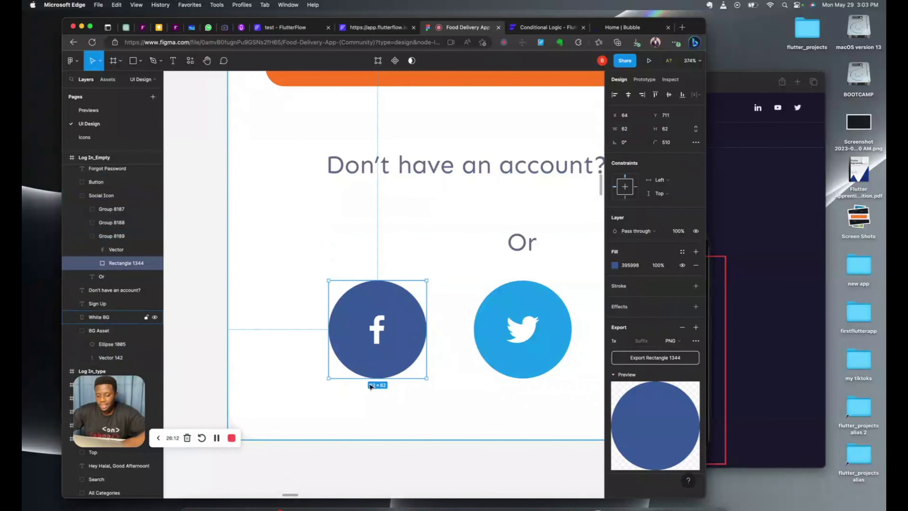
pyautogui.click(278, 26)
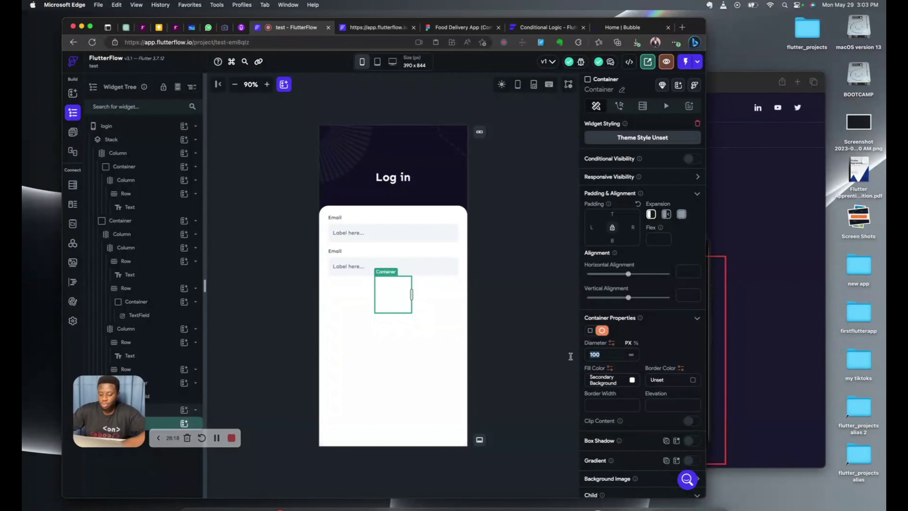
pyautogui.write('6')
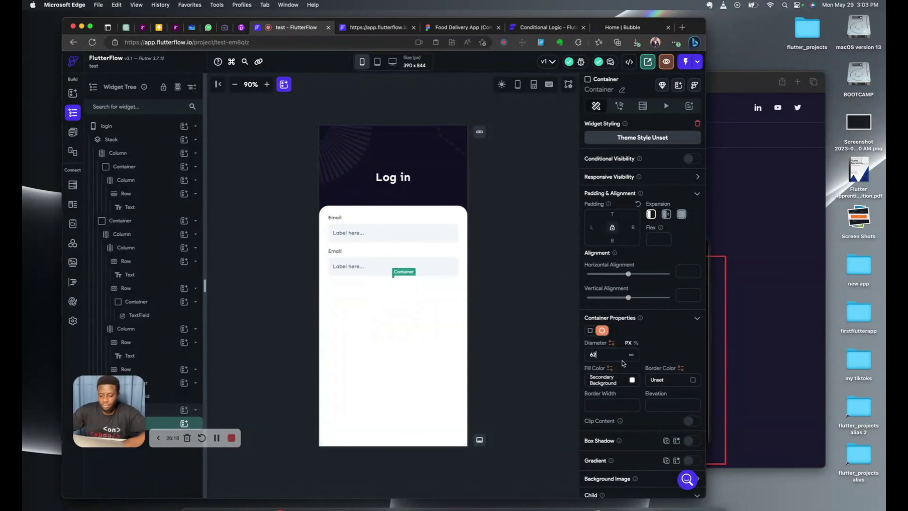
pyautogui.write('2')
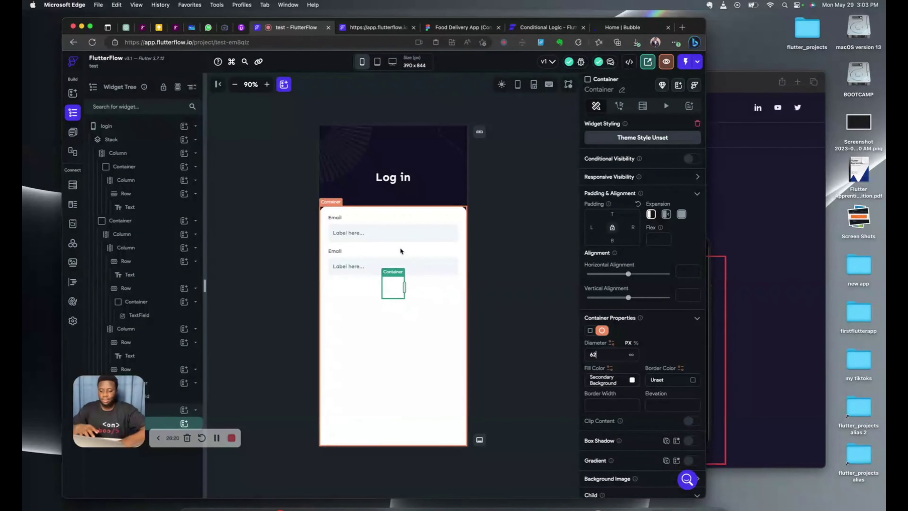
# Step: Set the Row's top padding to 23 and give its circular Container the Asset background image Group_8189.png
pyautogui.click(428, 290)
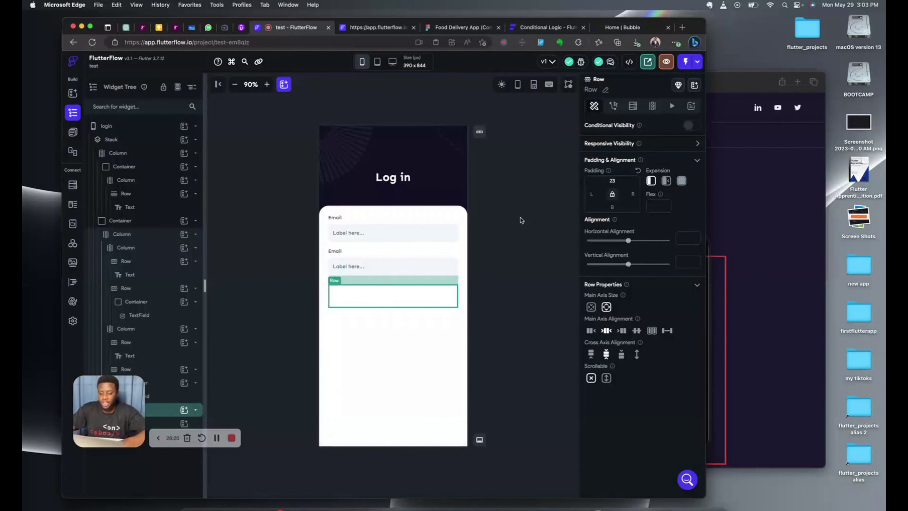
pyautogui.click(384, 299)
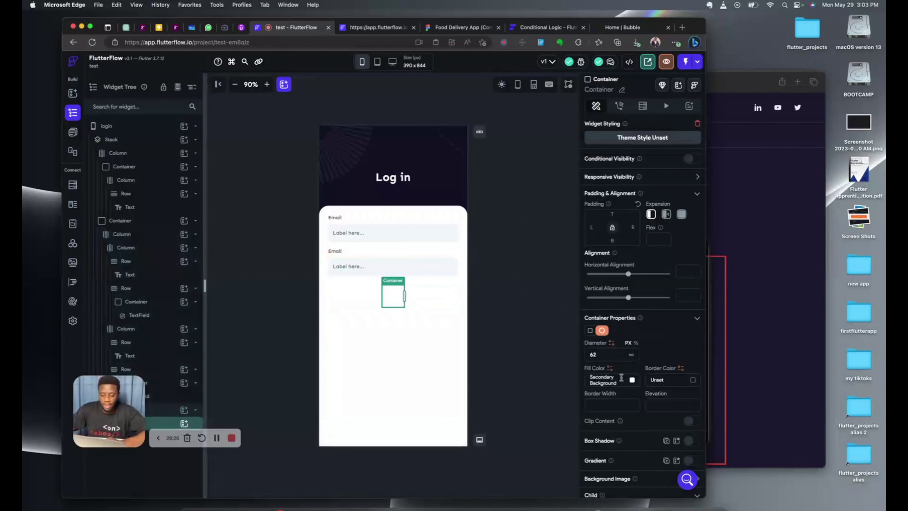
pyautogui.scroll(-3, 621, 378)
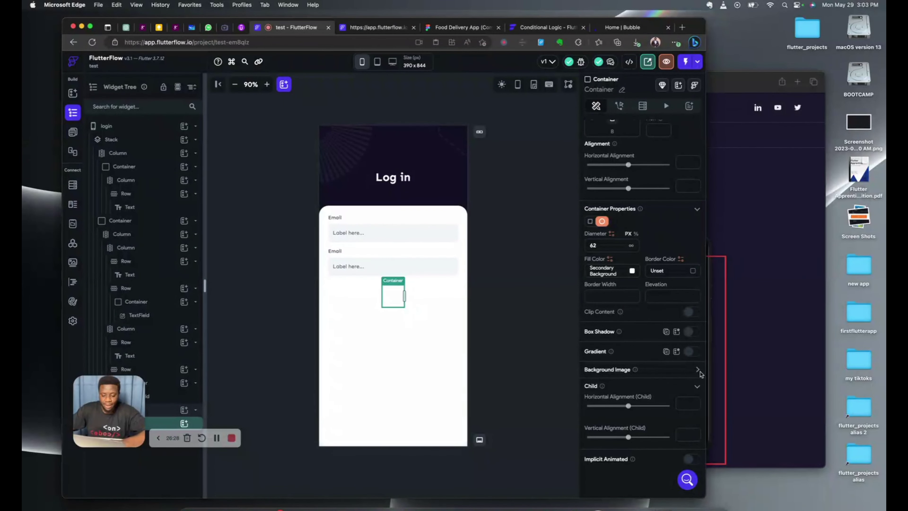
pyautogui.click(698, 370)
pyautogui.click(612, 392)
pyautogui.click(604, 410)
pyautogui.click(630, 418)
pyautogui.click(608, 384)
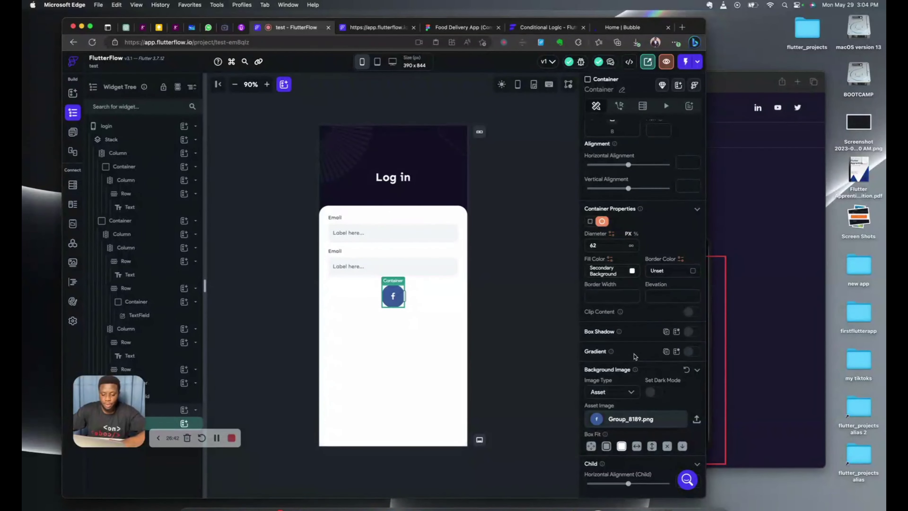
# Step: Clear the fill color of the circular Facebook icon Container and deselect it
pyautogui.scroll(4, 634, 355)
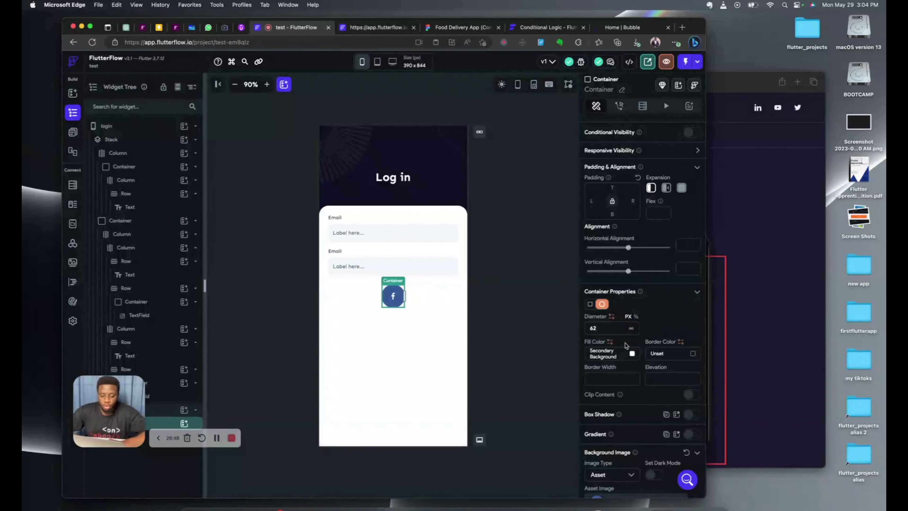
pyautogui.click(625, 350)
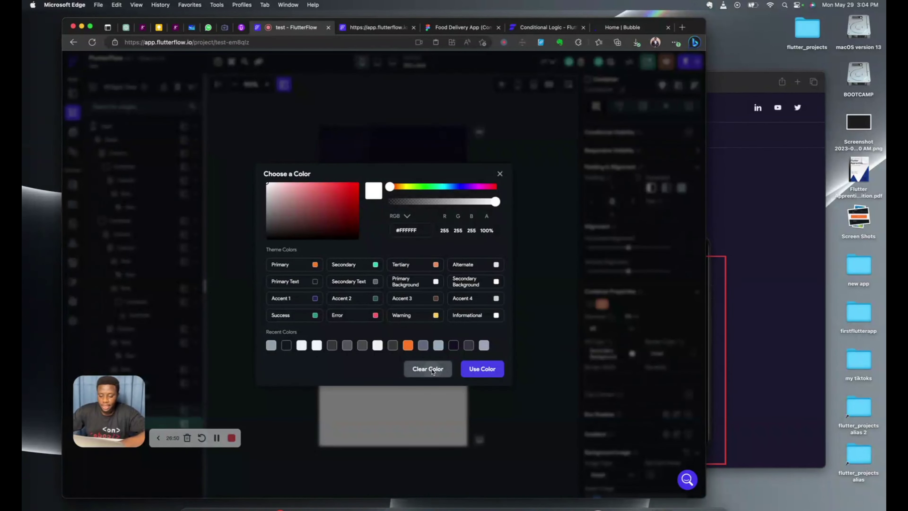
pyautogui.click(540, 240)
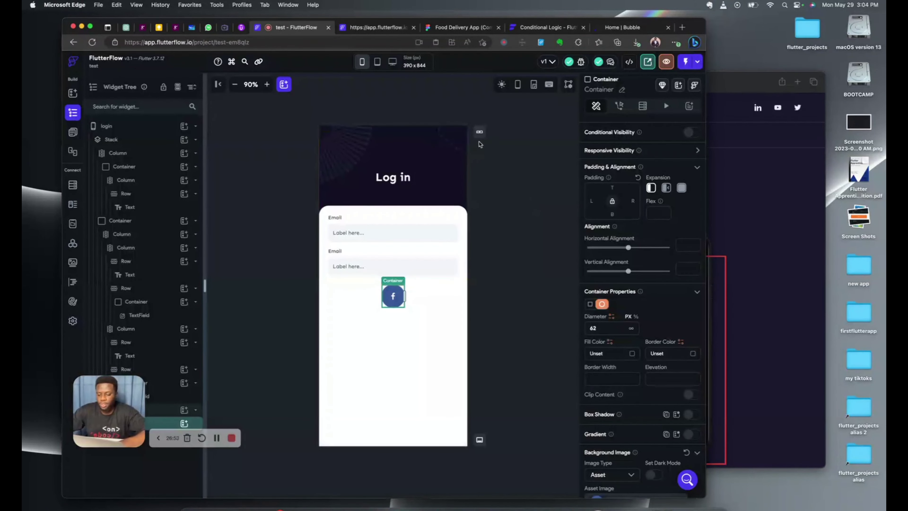
pyautogui.click(498, 278)
pyautogui.click(517, 183)
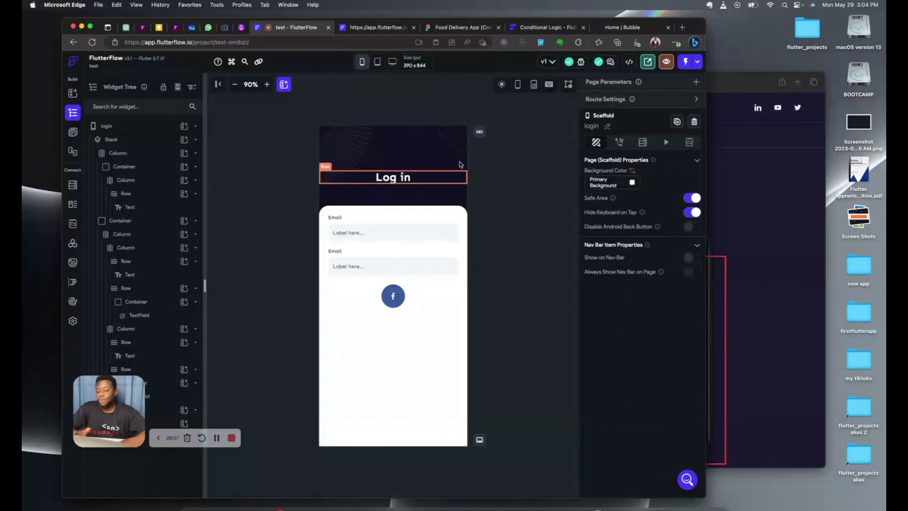
# Step: Switch to the Figma Food Delivery App design and examine the login, forgot password, food details and restaurant view screens
pyautogui.click(462, 28)
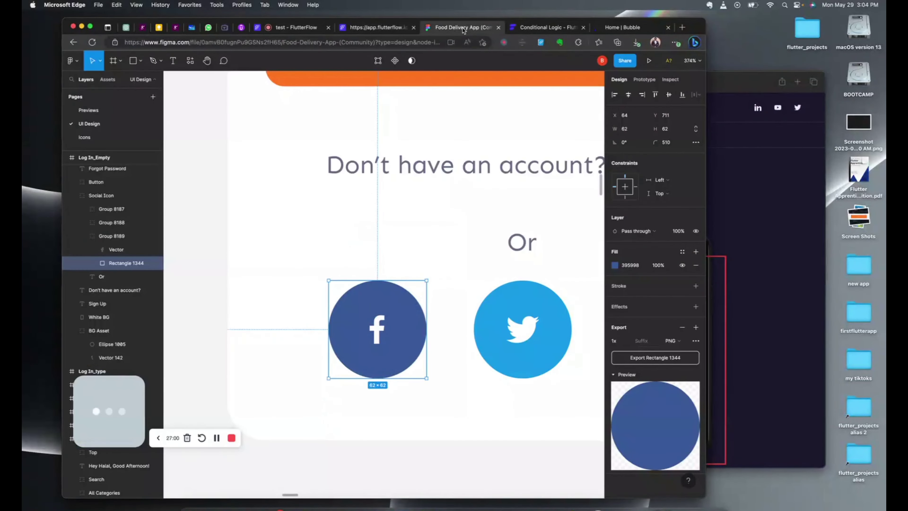
pyautogui.scroll(-10, 426, 119)
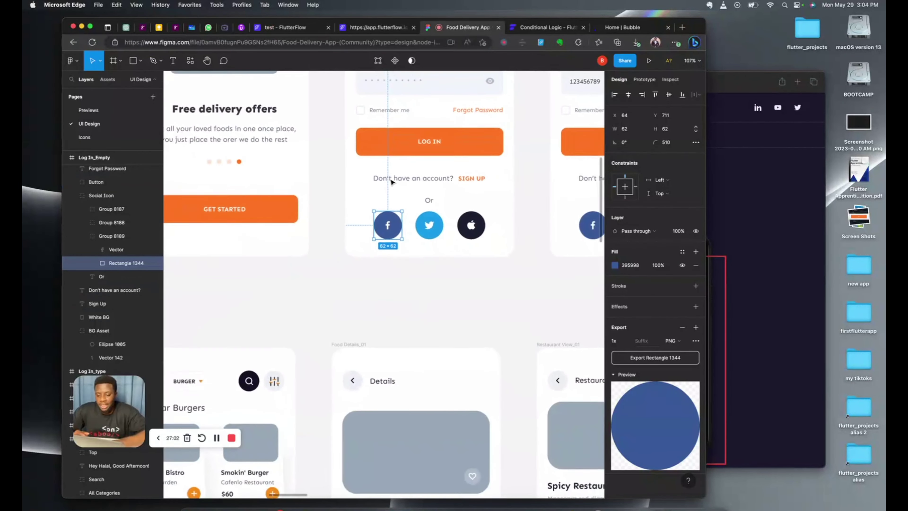
pyautogui.scroll(-3, 392, 182)
pyautogui.hscroll(10, 392, 183)
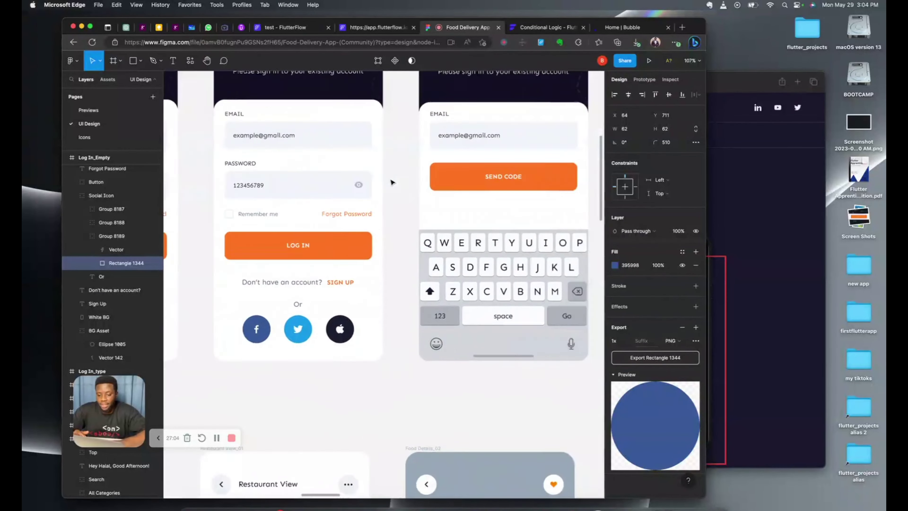
pyautogui.scroll(-2, 392, 183)
pyautogui.scroll(-5, 496, 358)
pyautogui.hscroll(-6, 496, 358)
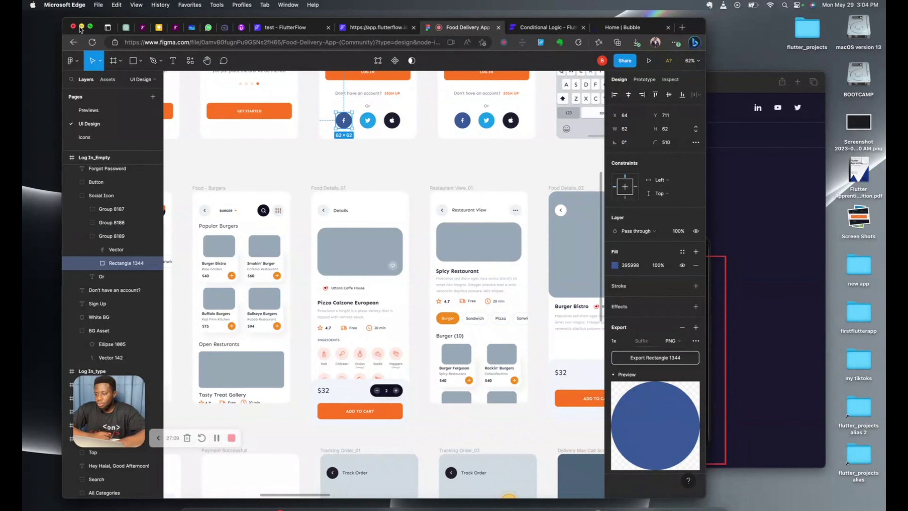
# Step: Minimize the browser and review the numbered list of pages in the Evernote note Video planning idea
pyautogui.click(81, 26)
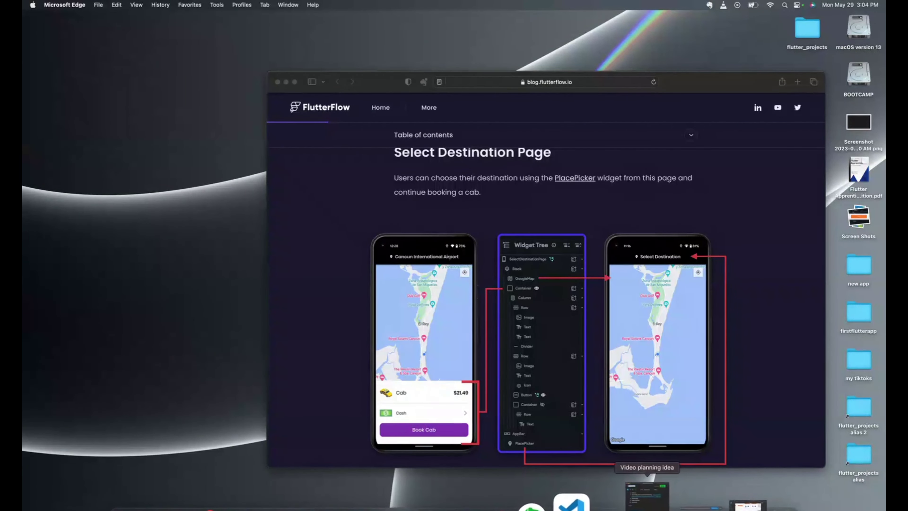
pyautogui.click(647, 495)
pyautogui.scroll(5, 185, 238)
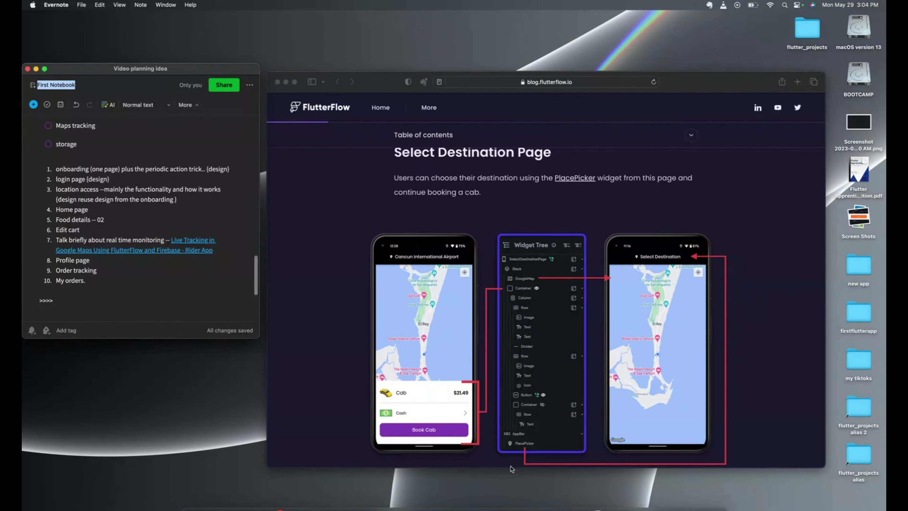
# Step: Switch back to the Figma design in Microsoft Edge and examine the sign-up, location access, verification, login and onboarding screens
pyautogui.moveTo(497, 507)
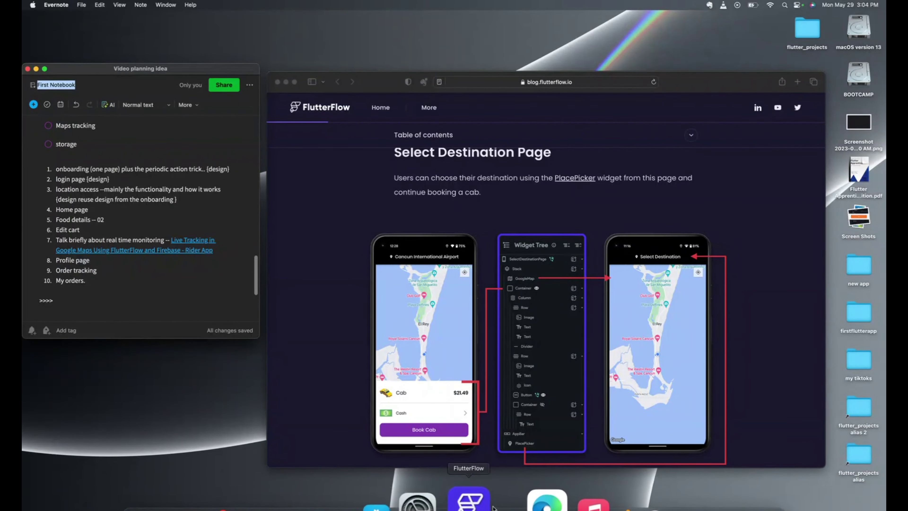
pyautogui.click(521, 508)
pyautogui.scroll(5, 468, 178)
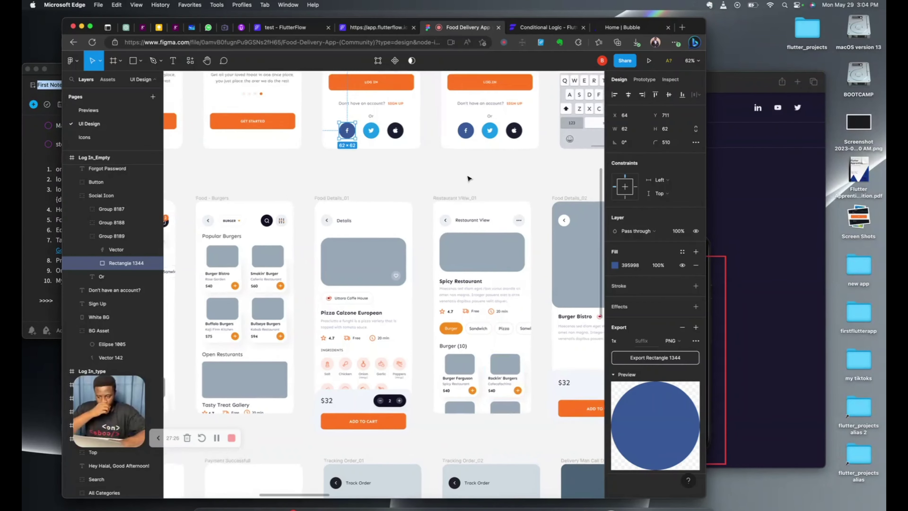
pyautogui.hscroll(10, 468, 178)
pyautogui.scroll(-4, 468, 178)
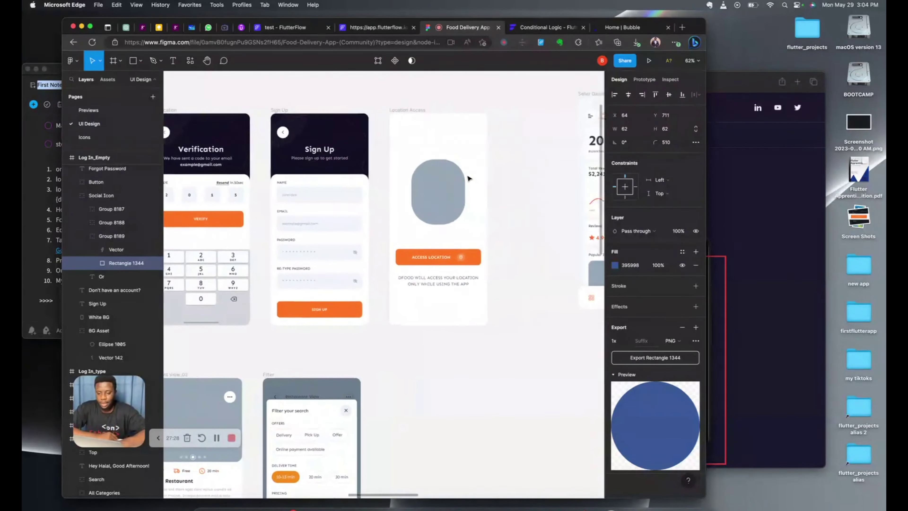
pyautogui.hscroll(-8, 468, 178)
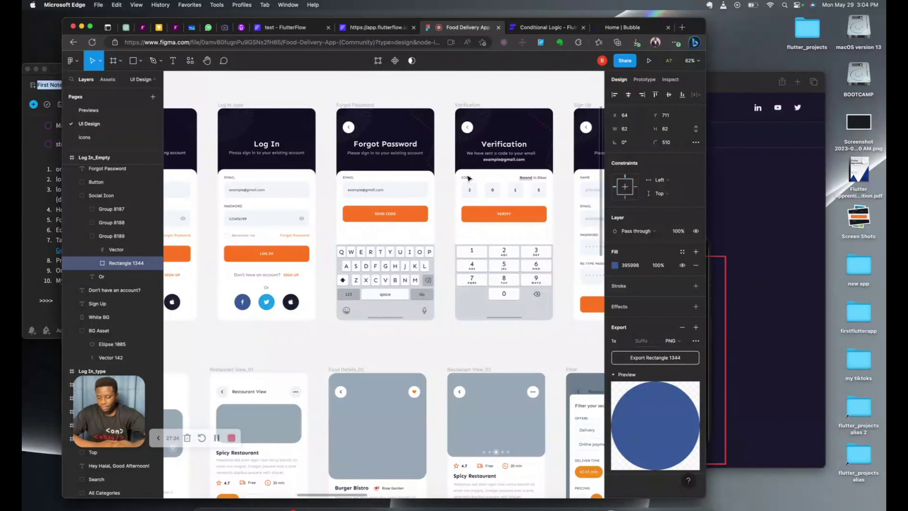
pyautogui.hscroll(-10, 468, 178)
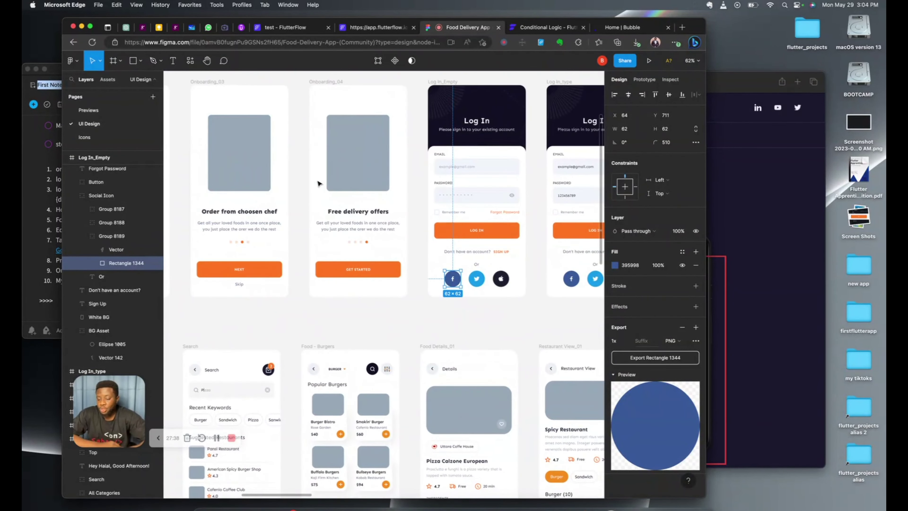
# Step: Switch back to FlutterFlow, create a blank page named locationaccess and delete its title app bar
pyautogui.click(270, 27)
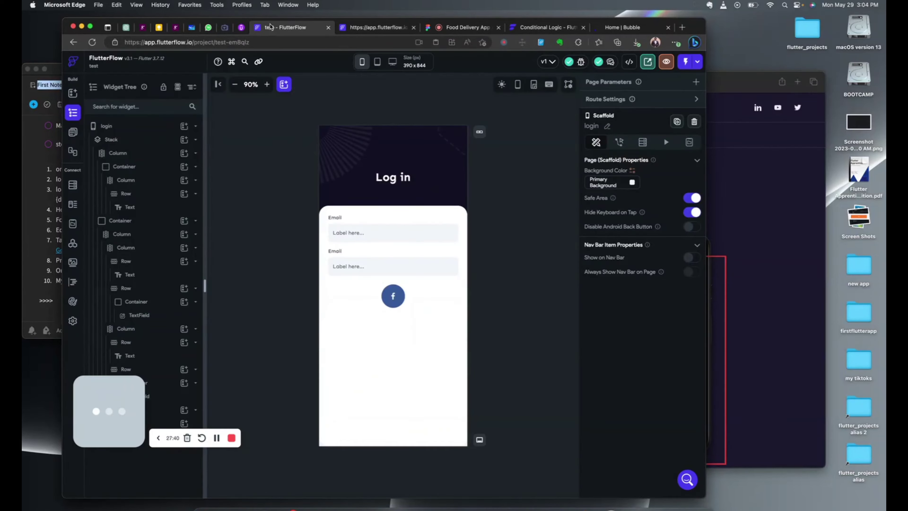
pyautogui.click(72, 133)
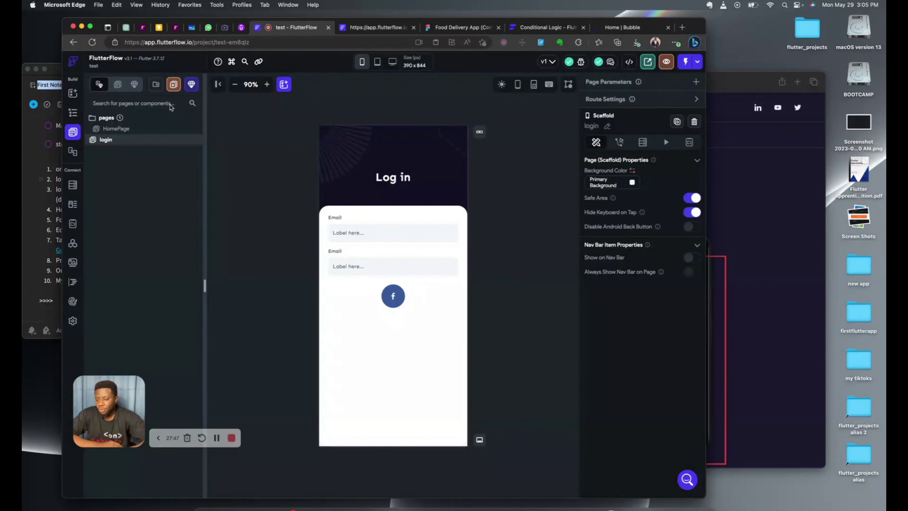
pyautogui.click(172, 87)
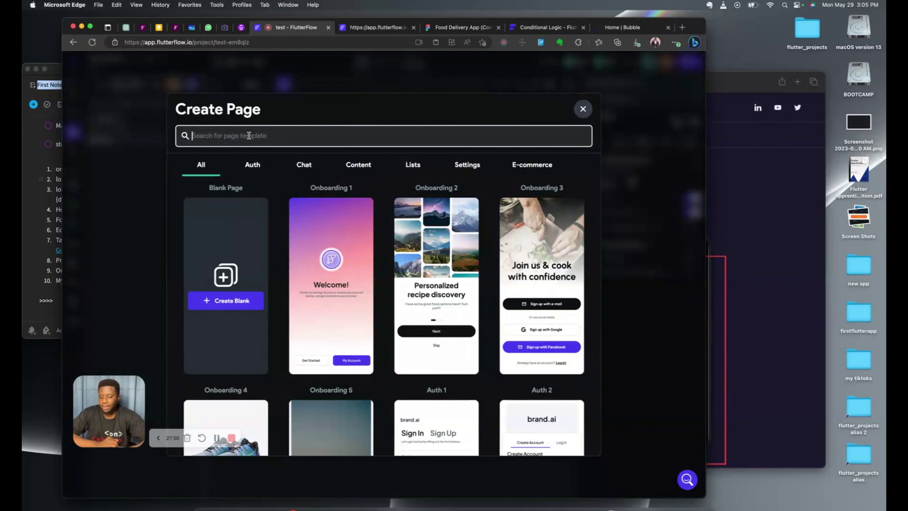
pyautogui.write('location access')
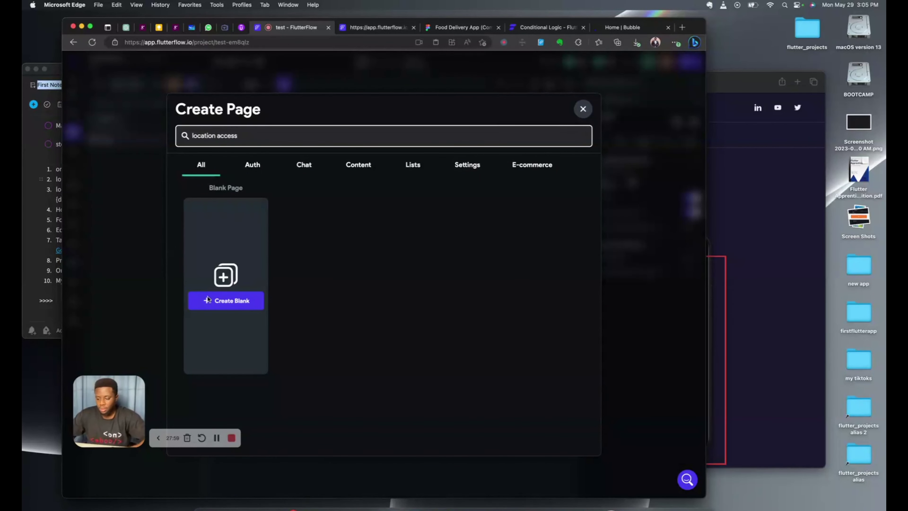
pyautogui.click(209, 303)
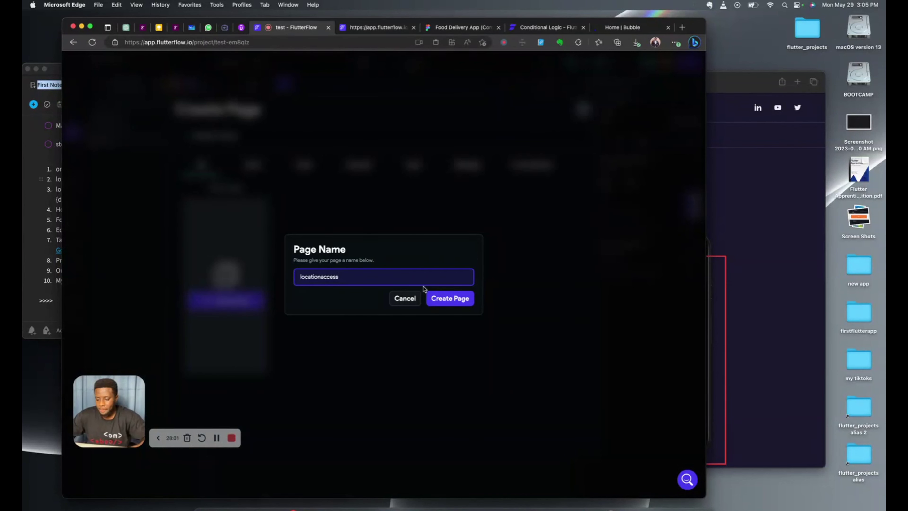
pyautogui.click(449, 298)
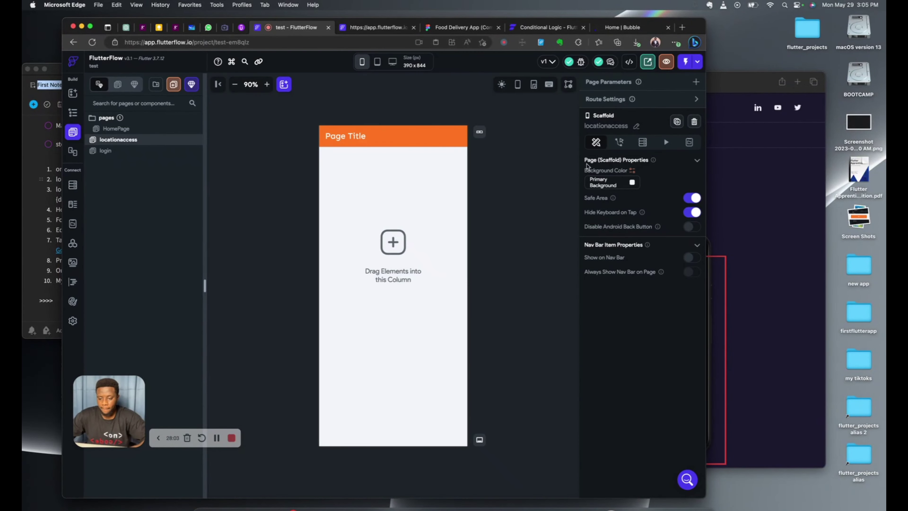
pyautogui.click(420, 142)
pyautogui.press('BackSpace')
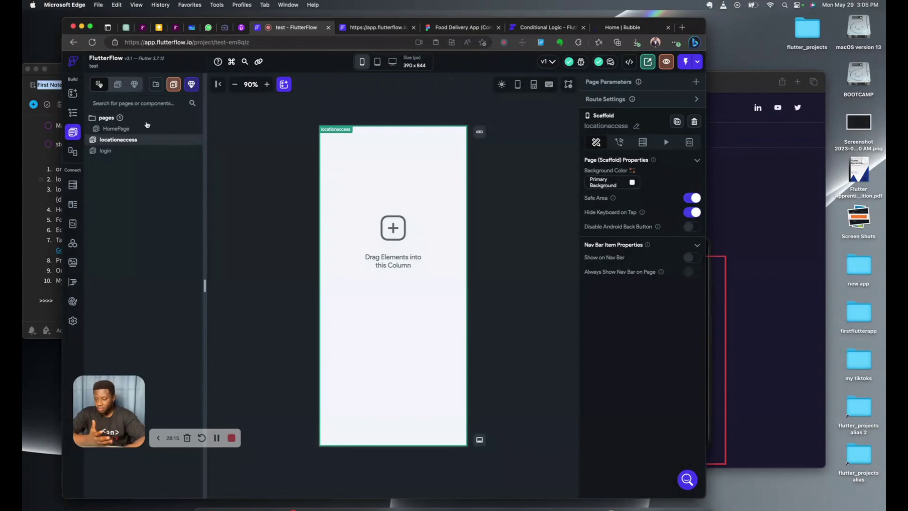
# Step: Open the HomePage, switch to the Figma food delivery design and examine its Sign Up and Location Access screens
pyautogui.click(125, 130)
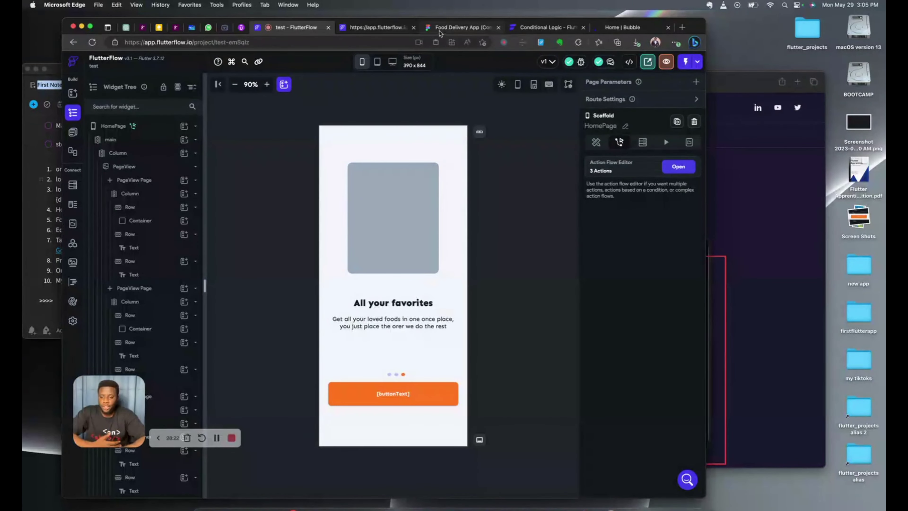
pyautogui.click(448, 28)
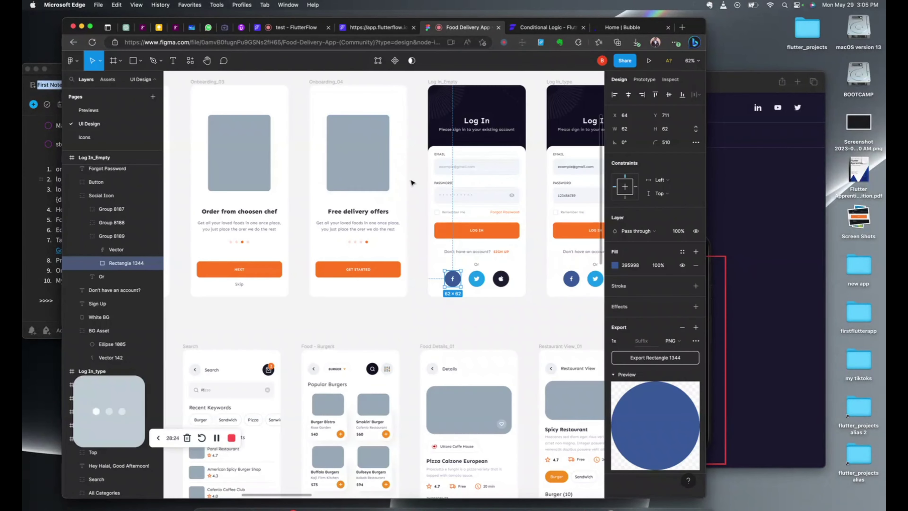
pyautogui.hscroll(10, 412, 182)
pyautogui.scroll(-5, 415, 183)
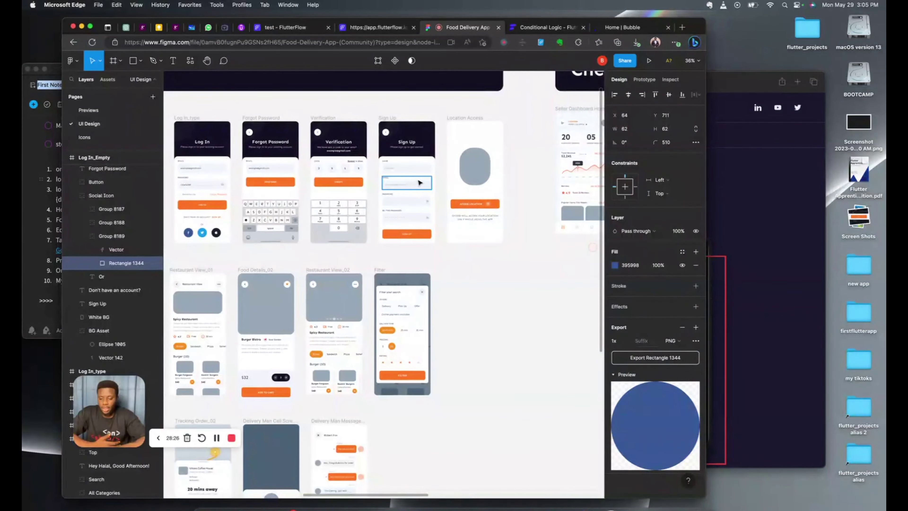
pyautogui.scroll(10, 463, 189)
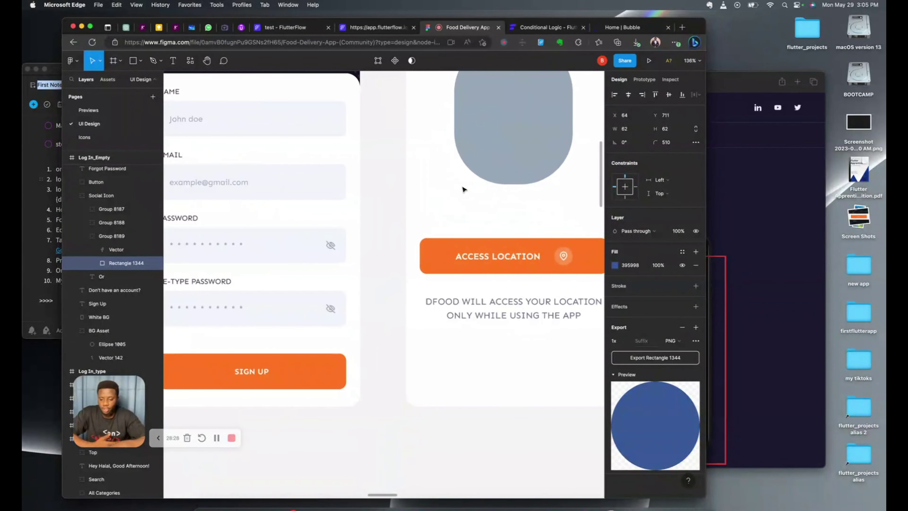
pyautogui.scroll(-15, 463, 189)
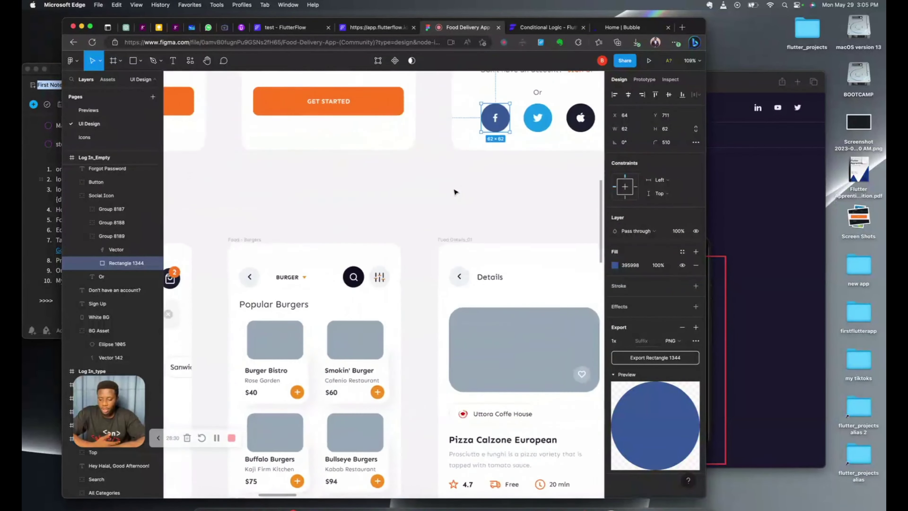
pyautogui.hscroll(-15, 454, 192)
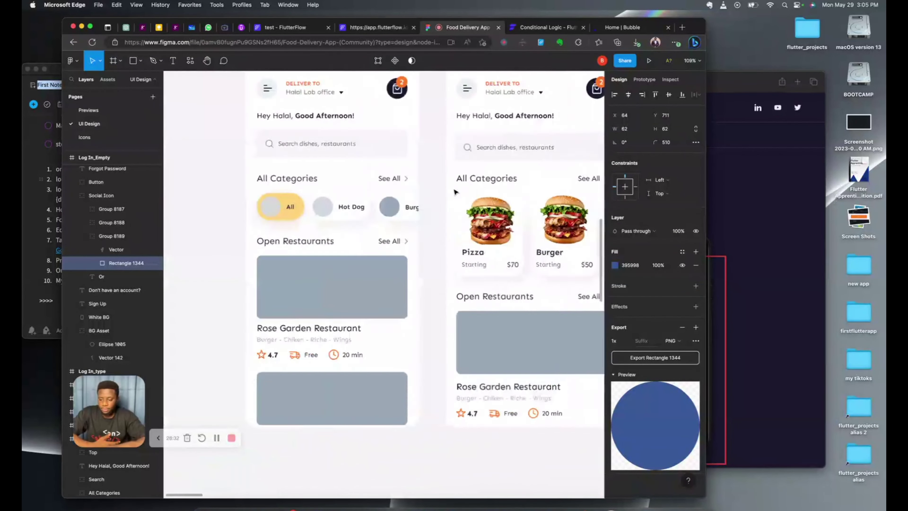
pyautogui.scroll(10, 455, 192)
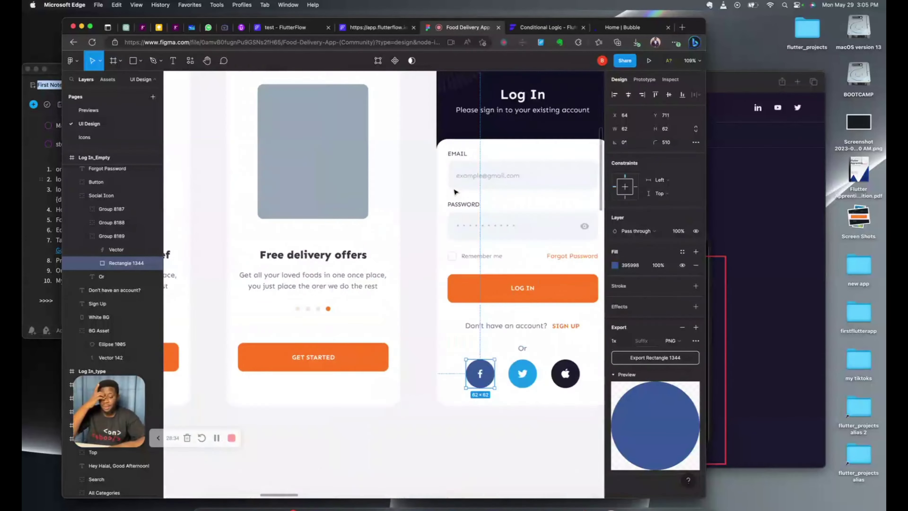
pyautogui.hscroll(20, 455, 192)
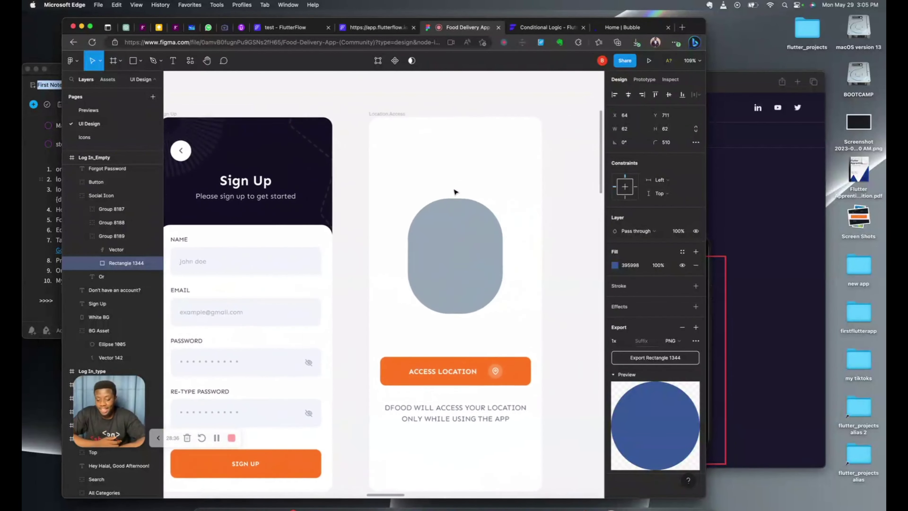
pyautogui.hscroll(5, 455, 192)
pyautogui.scroll(-2, 454, 192)
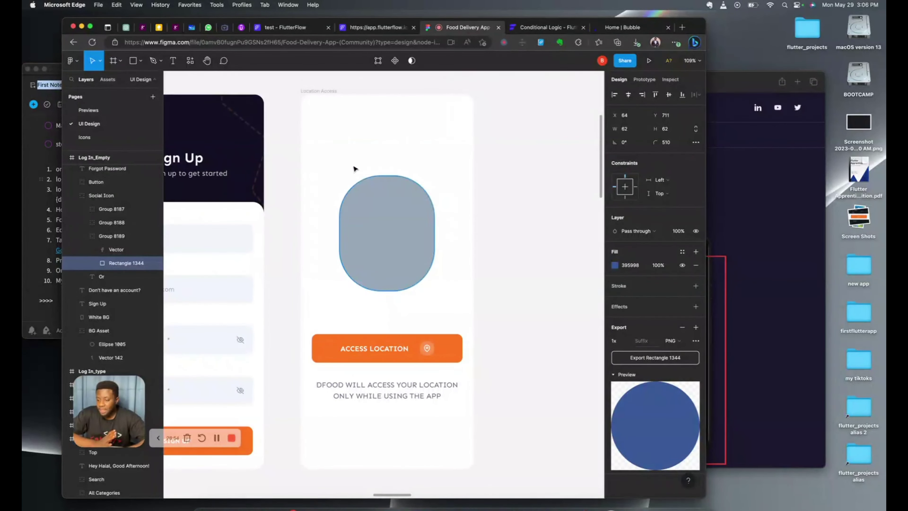
# Step: Search the FlutterFlow documentation for place picker and read the PlacePicker page, including how to add it to a project
pyautogui.click(299, 27)
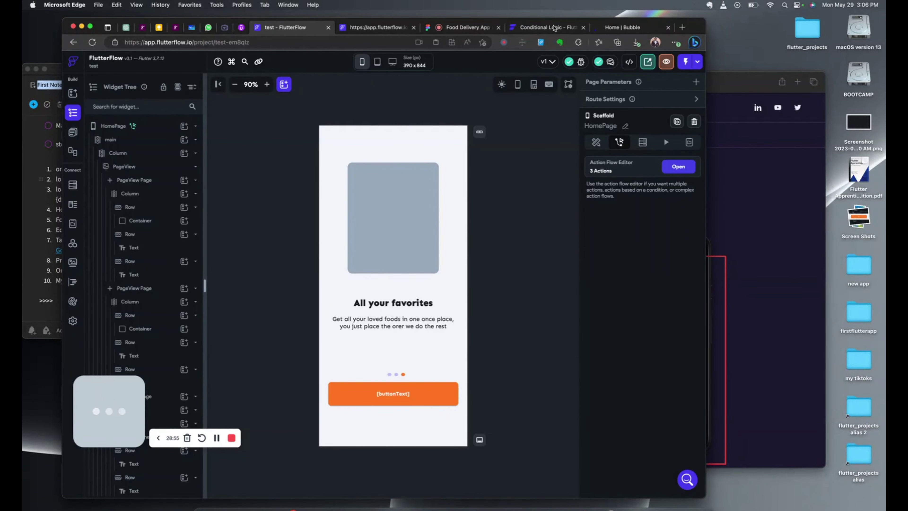
pyautogui.click(538, 28)
pyautogui.click(642, 71)
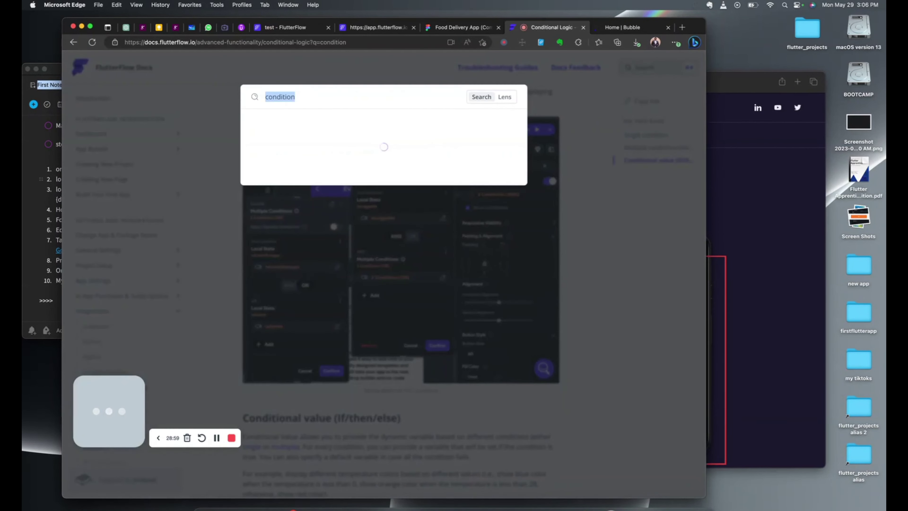
pyautogui.write('place picker')
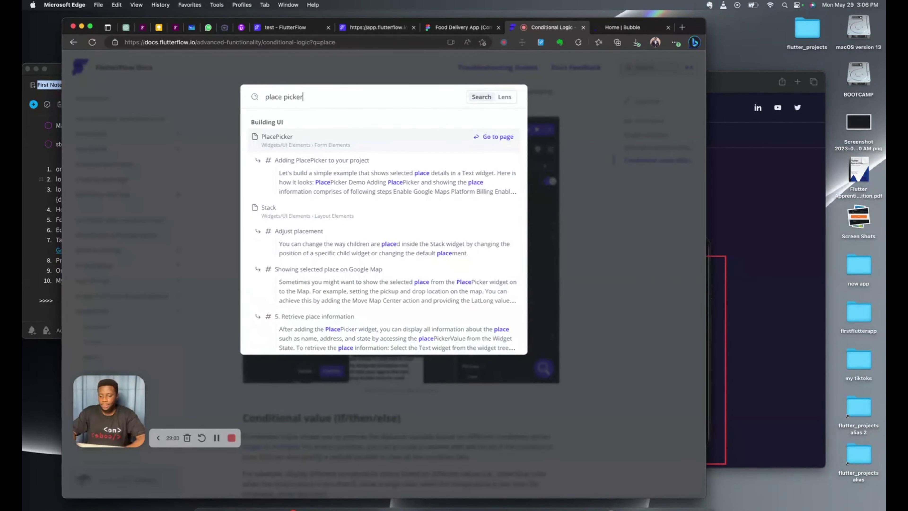
pyautogui.click(418, 145)
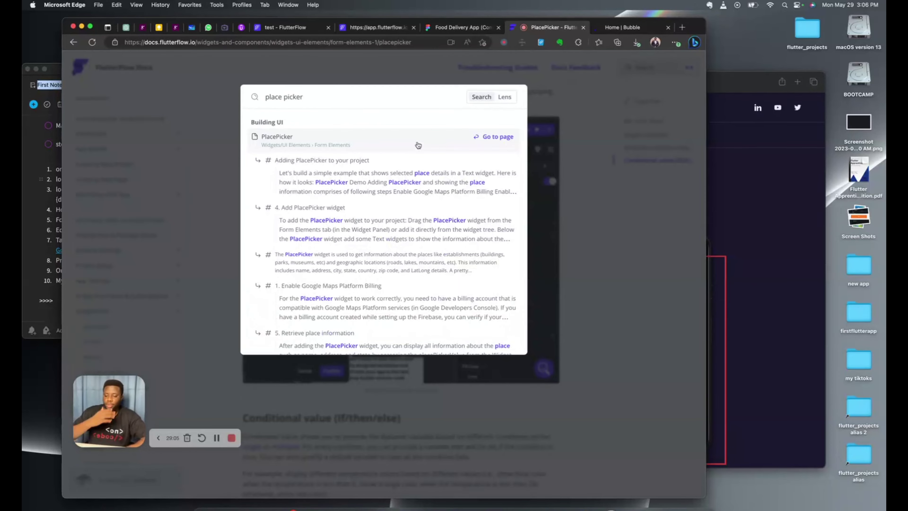
pyautogui.scroll(-5, 370, 254)
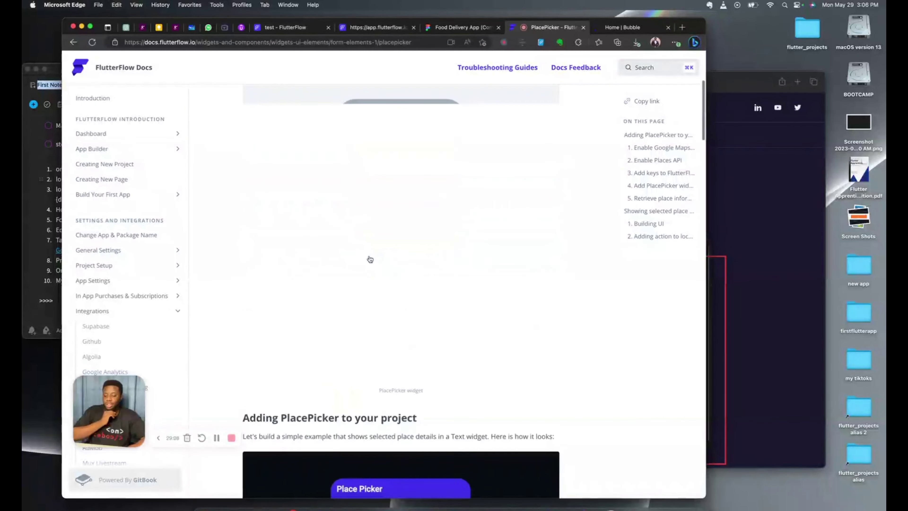
pyautogui.scroll(-5, 370, 259)
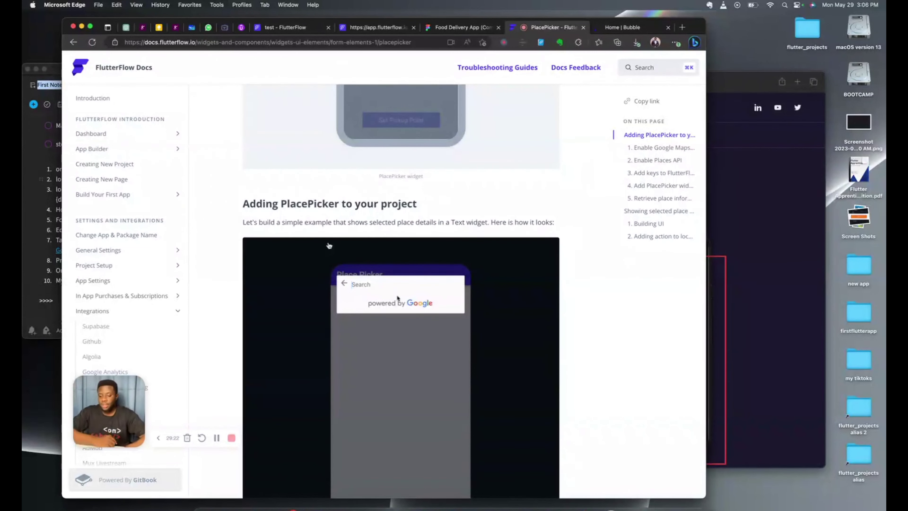
# Step: Copy the main Column from the HomePage in FlutterFlow and replace the empty Column on the locationaccess page with it
pyautogui.click(285, 29)
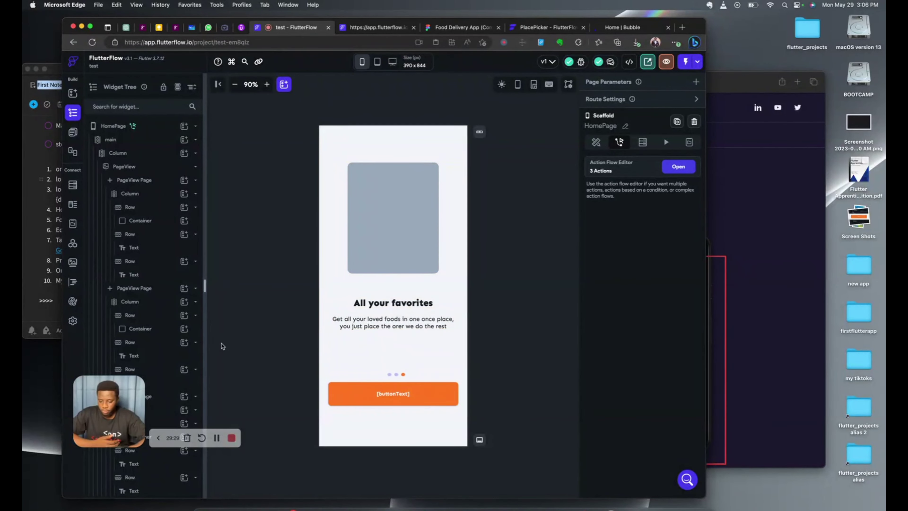
pyautogui.click(114, 141)
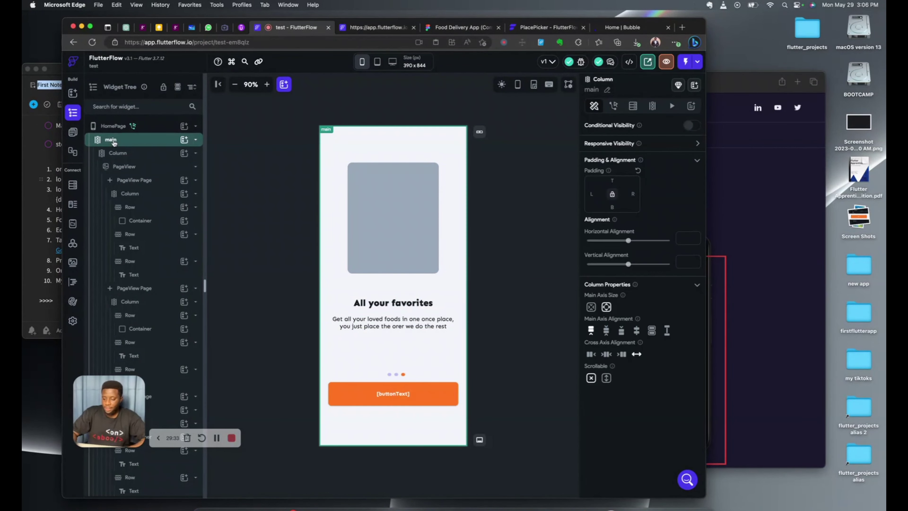
pyautogui.press('super+c')
pyautogui.click(73, 132)
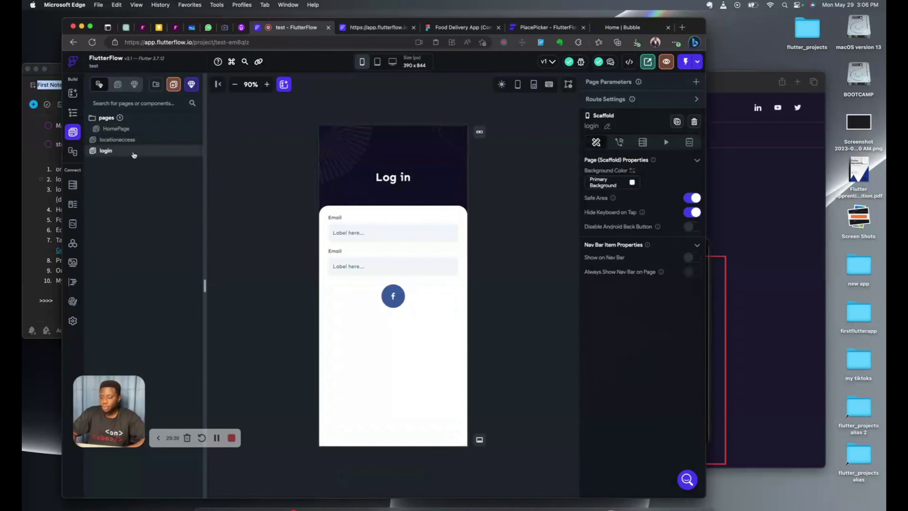
pyautogui.click(124, 141)
pyautogui.click(377, 232)
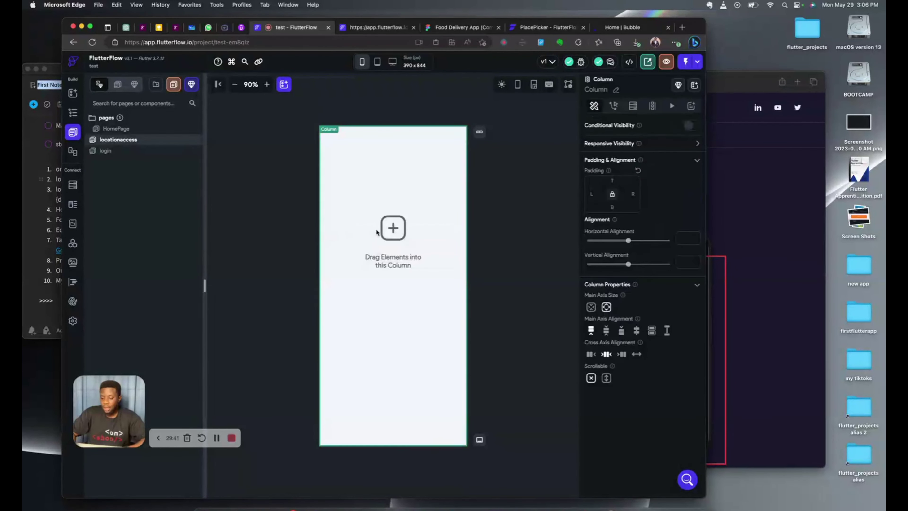
pyautogui.press('Delete')
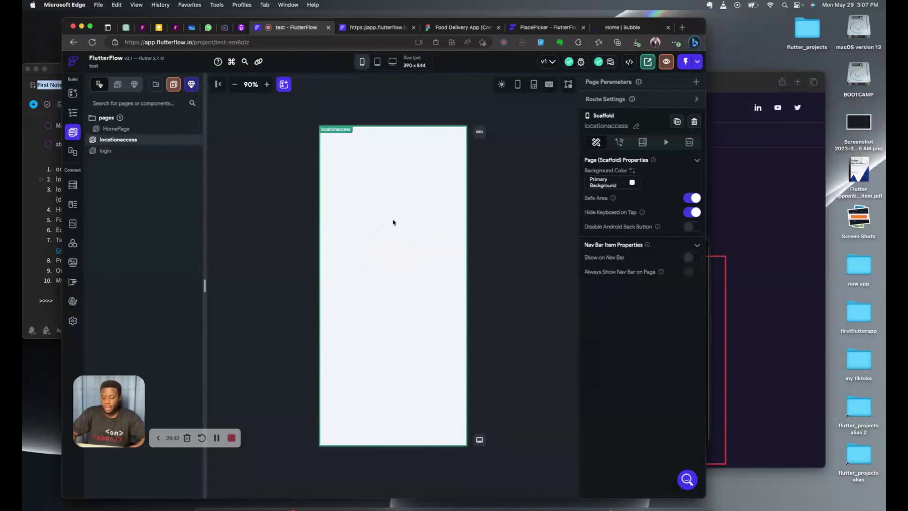
pyautogui.press('super+z')
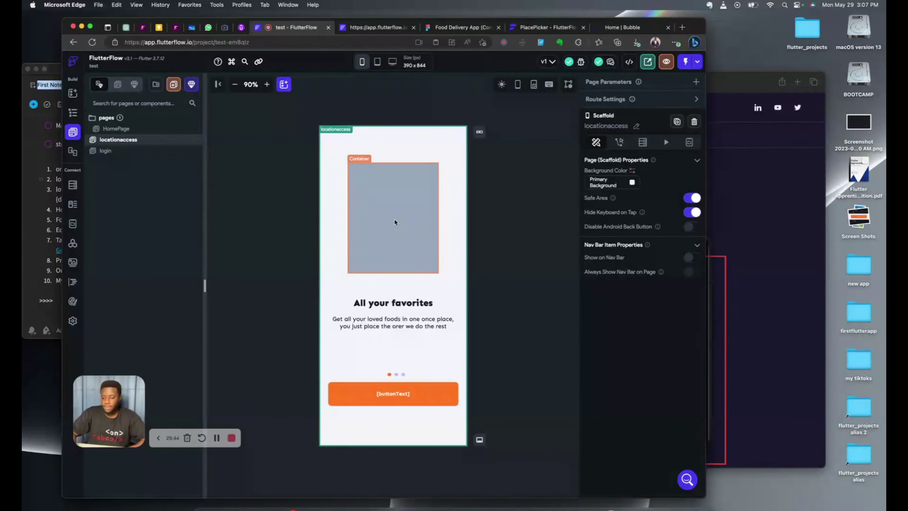
# Step: Delete the "All your favorites" heading Row and the description text Row below it from the locationaccess page
pyautogui.click(443, 304)
pyautogui.press('Delete')
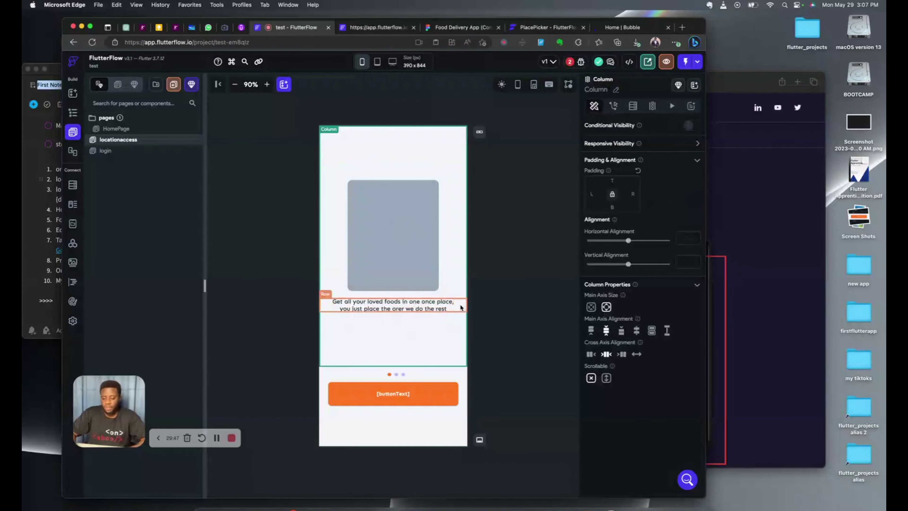
pyautogui.click(461, 307)
pyautogui.press('Delete')
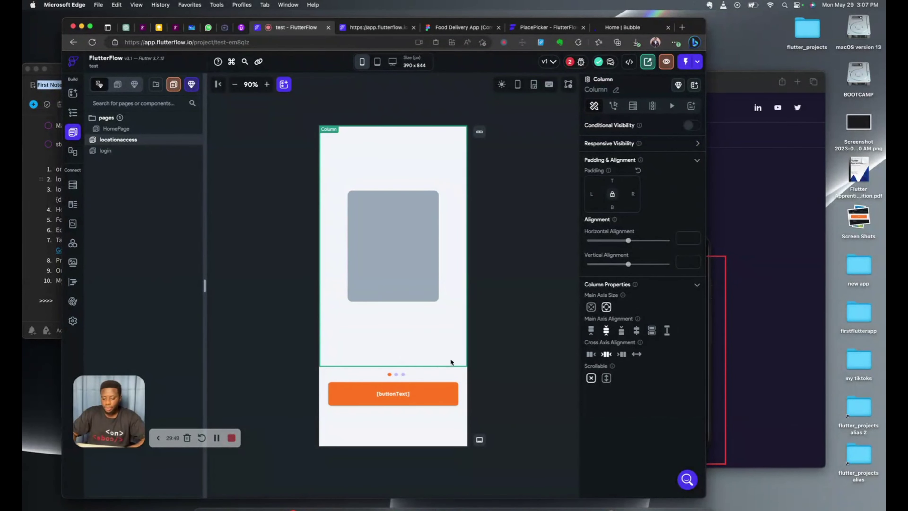
# Step: Disable swipe scrolling for the PageView, delete the lower Column containing the [buttonText] button and reselect the PageView
pyautogui.click(416, 379)
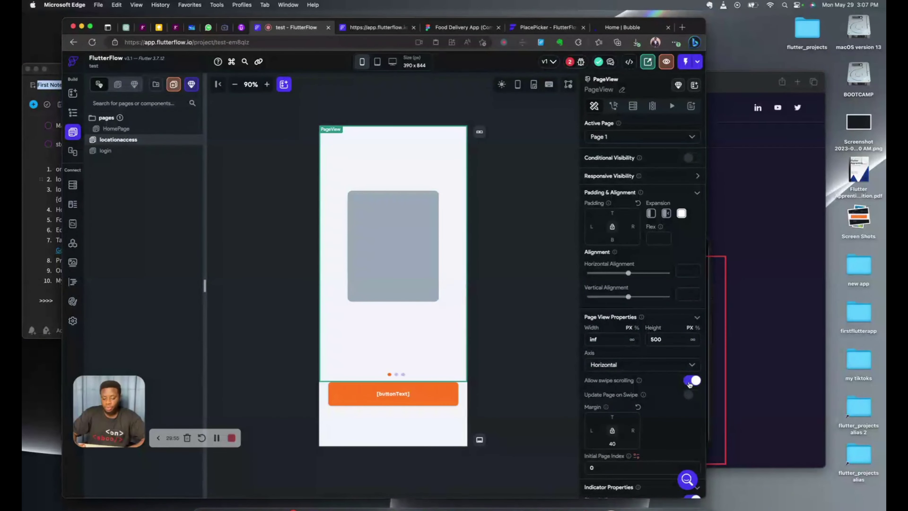
pyautogui.click(690, 382)
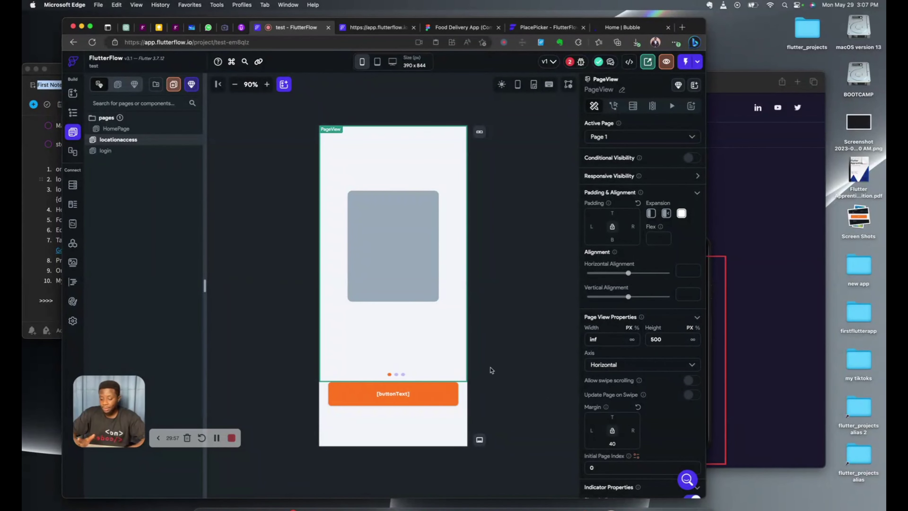
pyautogui.click(463, 402)
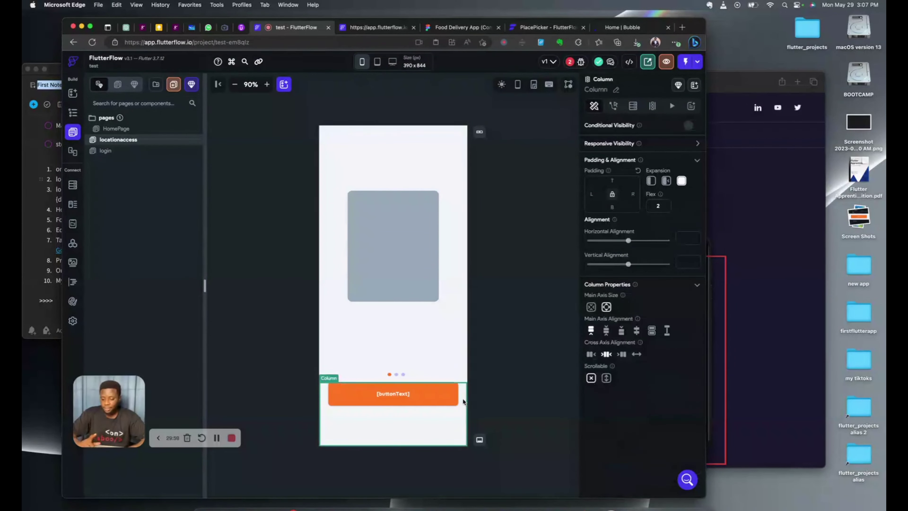
pyautogui.press('Delete')
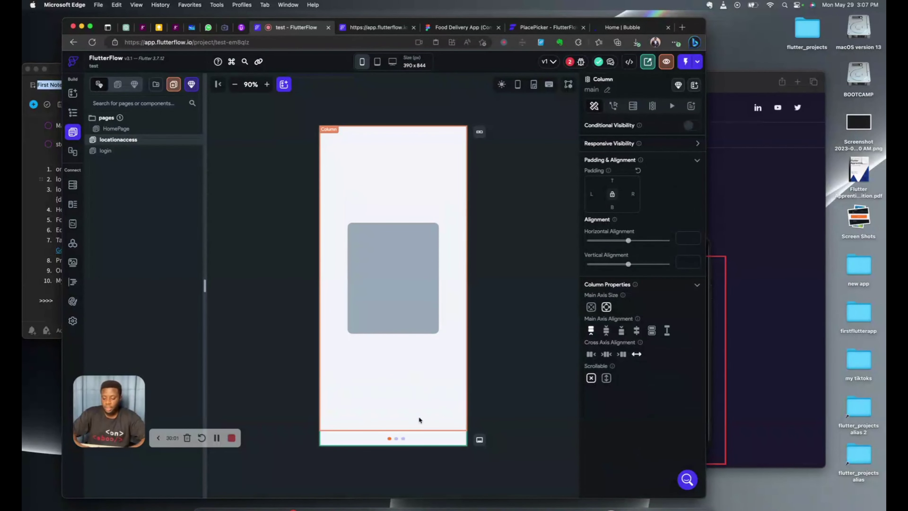
pyautogui.click(426, 434)
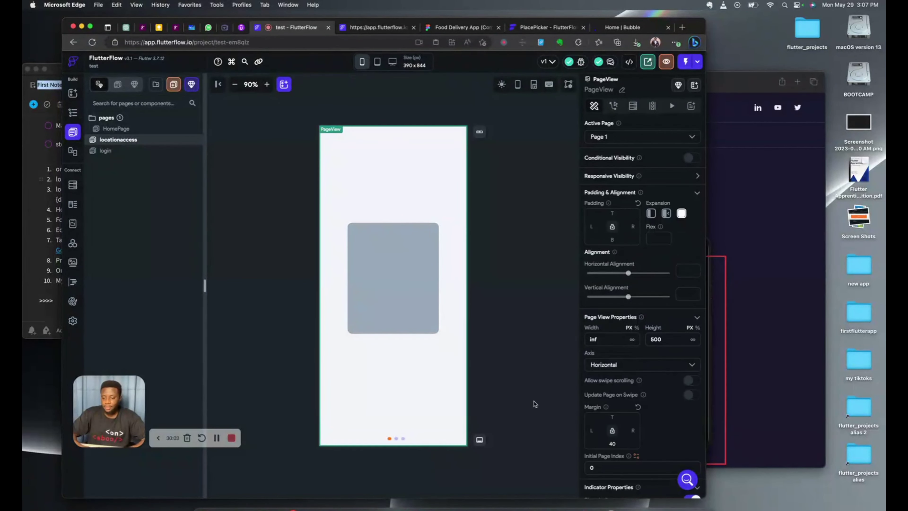
# Step: Hide the PageView's page indicator and change the grey Container's shape to a circle
pyautogui.scroll(-7, 644, 322)
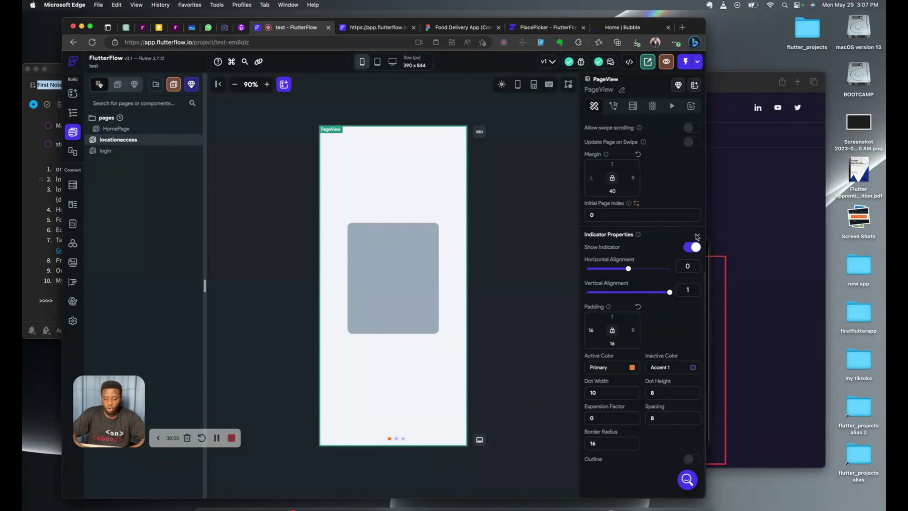
pyautogui.click(692, 246)
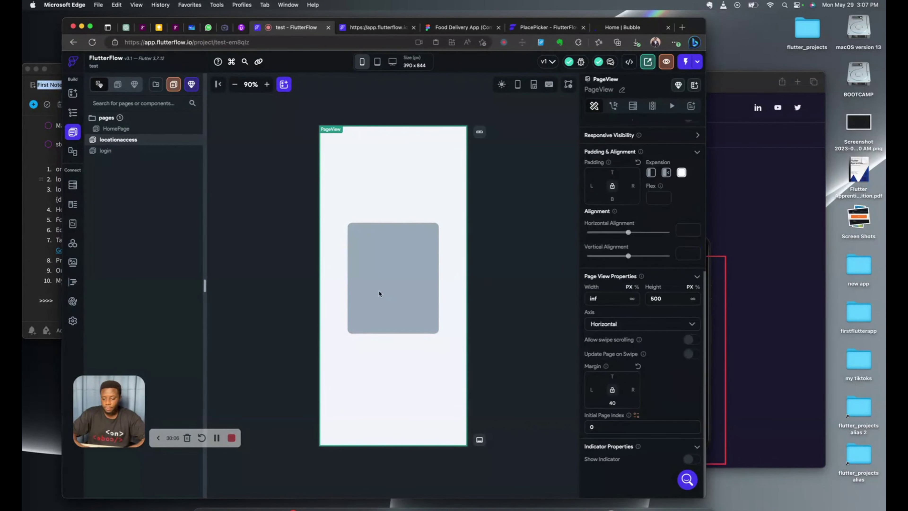
pyautogui.click(398, 283)
pyautogui.click(603, 289)
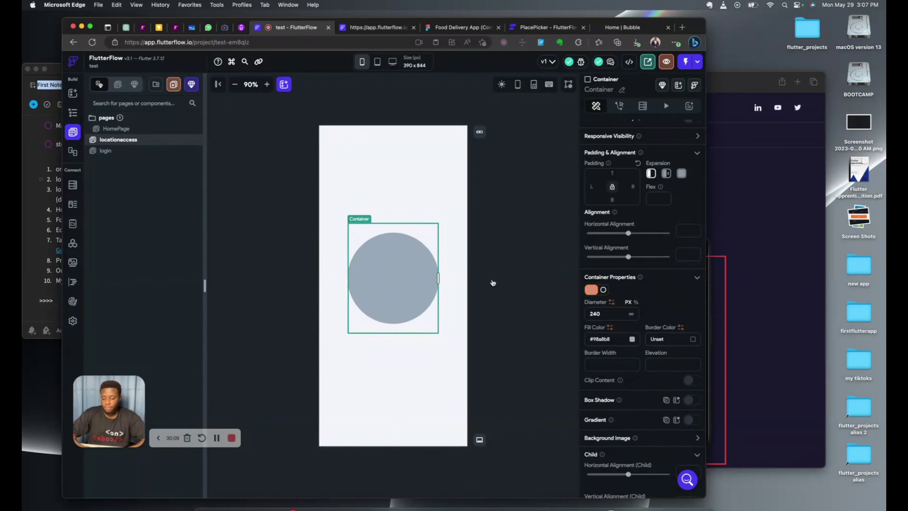
pyautogui.click(484, 263)
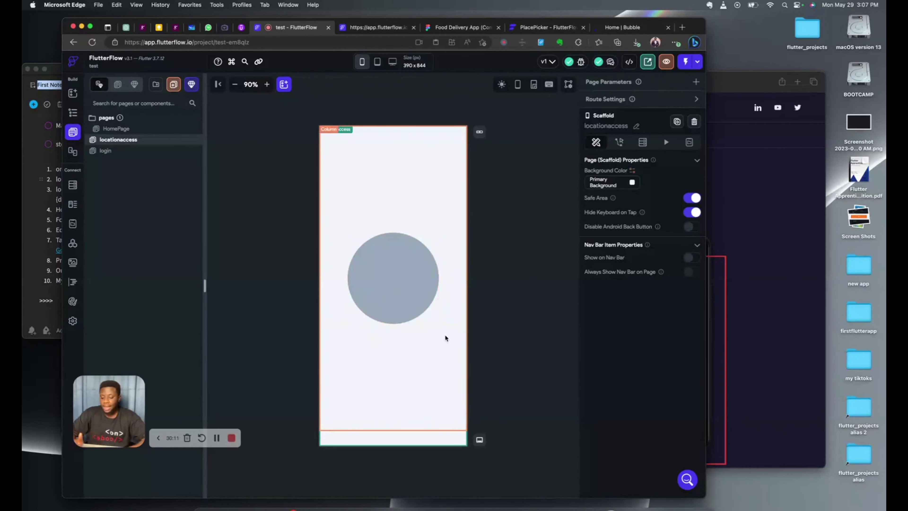
# Step: Add a Row below the grey circle and centre its children along the main axis
pyautogui.click(283, 83)
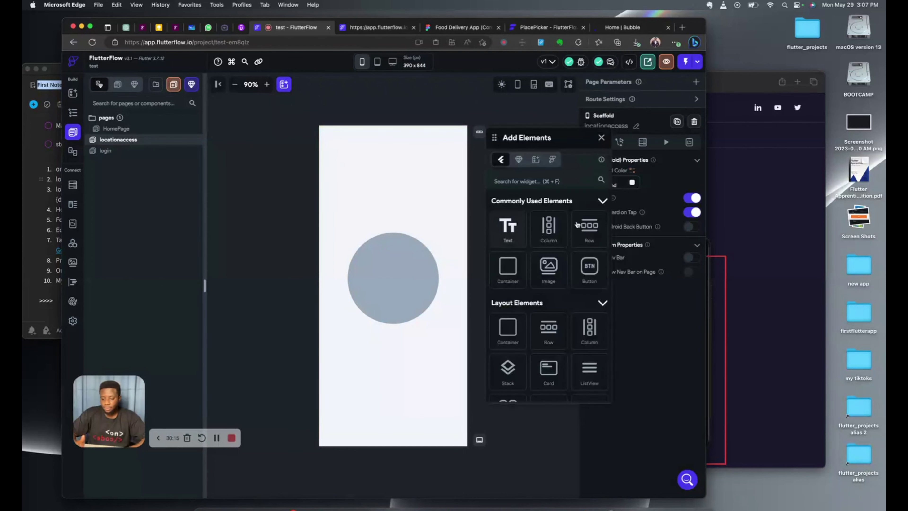
pyautogui.moveTo(591, 227); pyautogui.dragTo(414, 363)
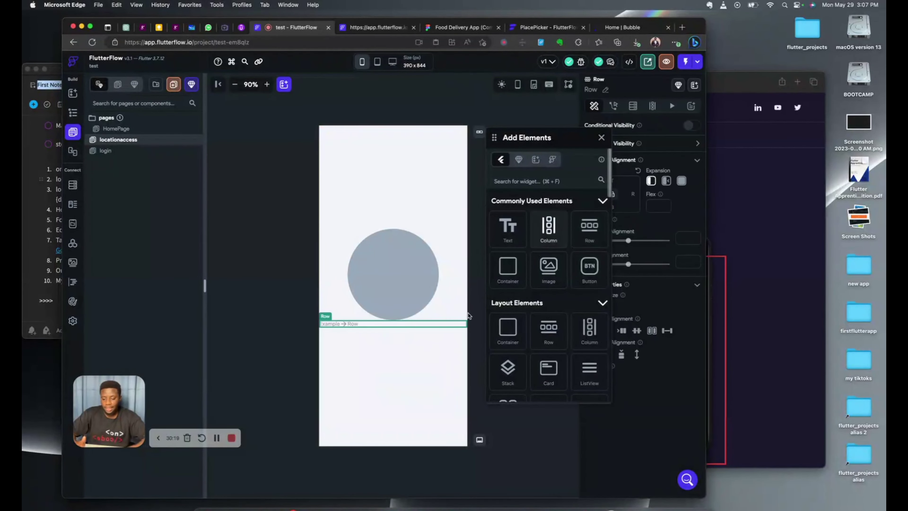
pyautogui.click(601, 137)
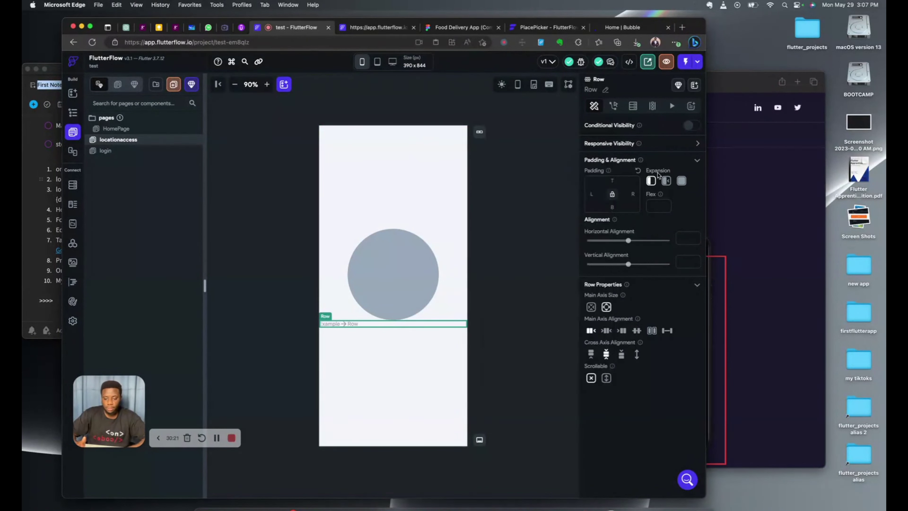
pyautogui.click(607, 331)
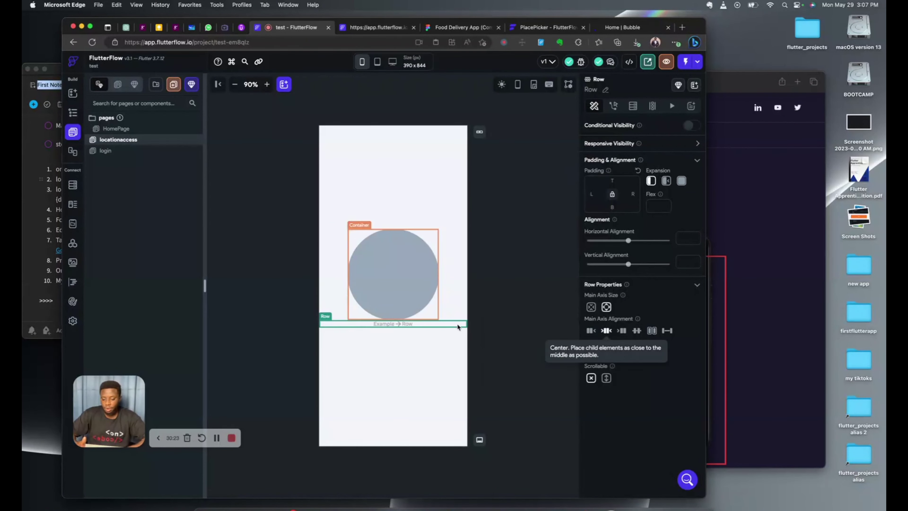
# Step: Add a PlacePicker element to the empty Row below the grey circle
pyautogui.click(285, 85)
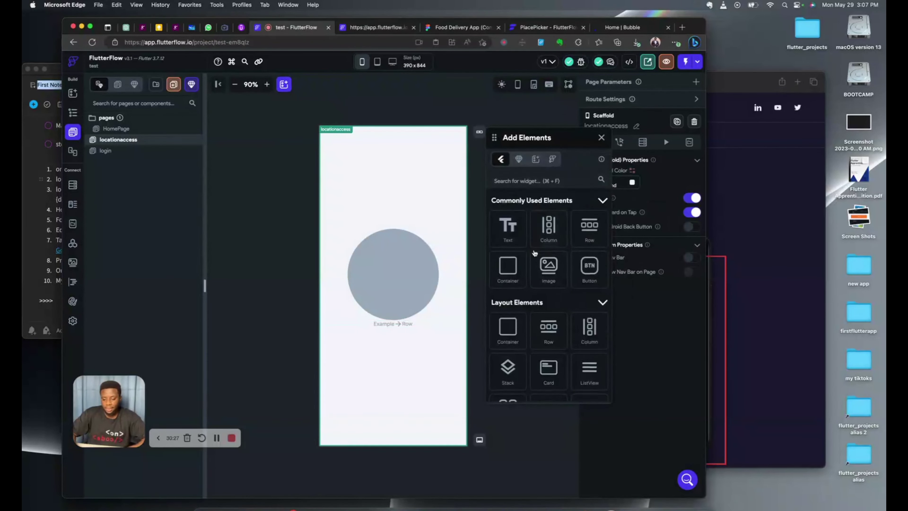
pyautogui.scroll(-10, 535, 253)
pyautogui.scroll(-6, 534, 254)
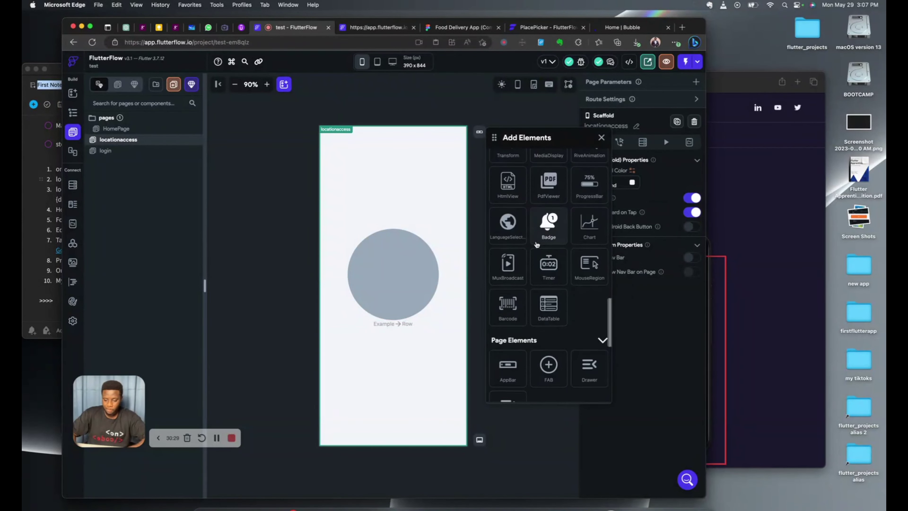
pyautogui.scroll(5, 536, 244)
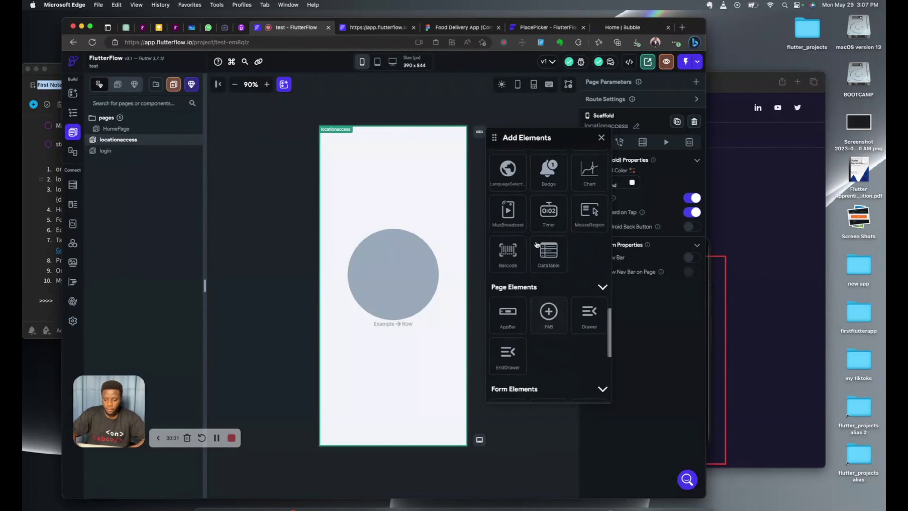
pyautogui.scroll(-8, 537, 244)
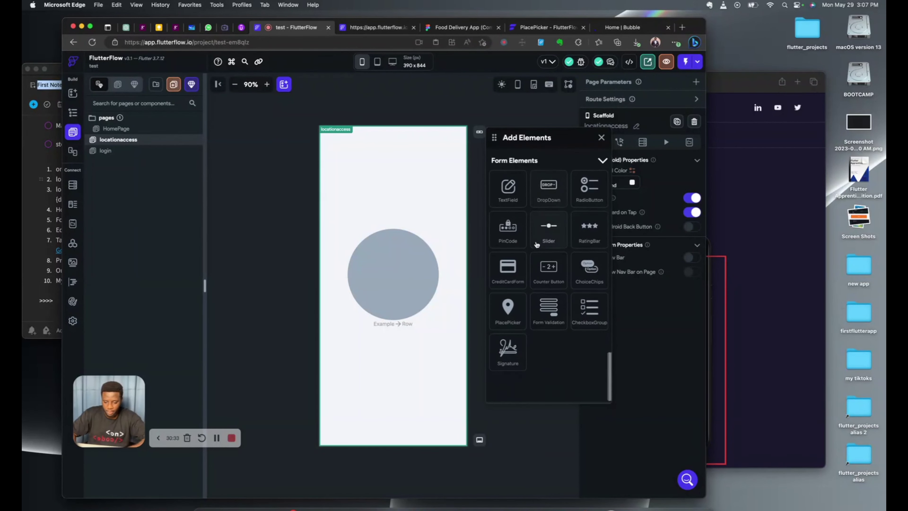
pyautogui.moveTo(507, 306); pyautogui.dragTo(440, 324)
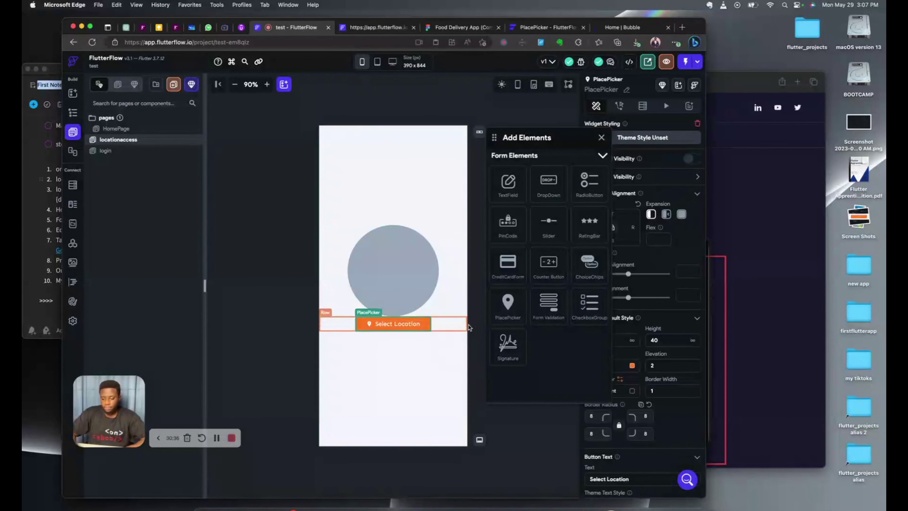
# Step: Set the top padding of the Row holding the PlacePicker to 20
pyautogui.click(447, 318)
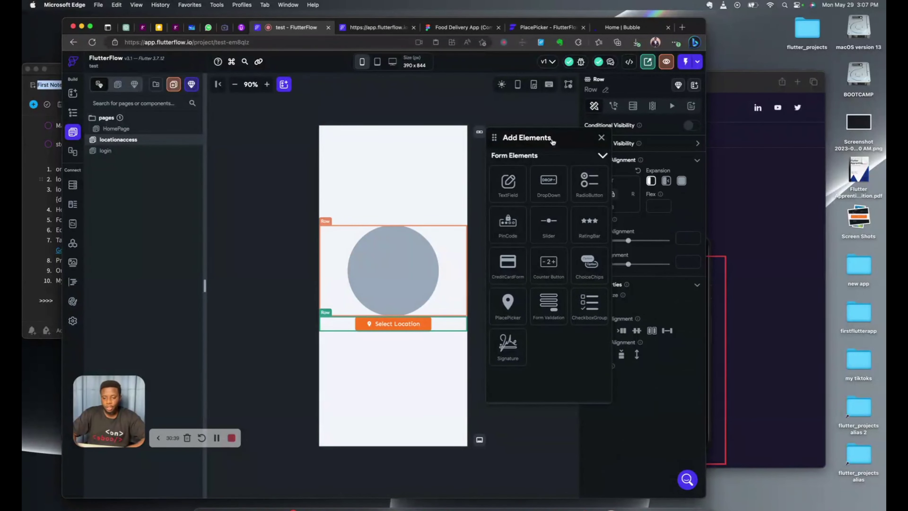
pyautogui.click(602, 137)
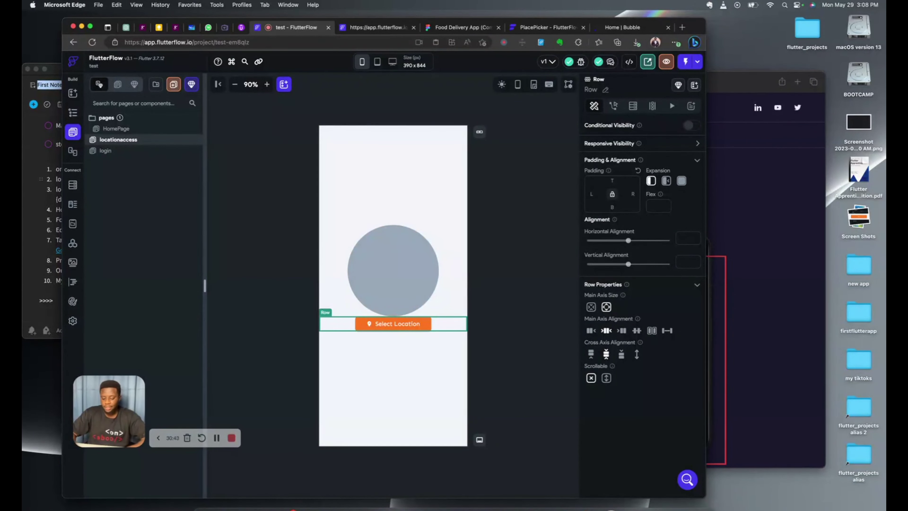
pyautogui.write('20')
pyautogui.click(506, 224)
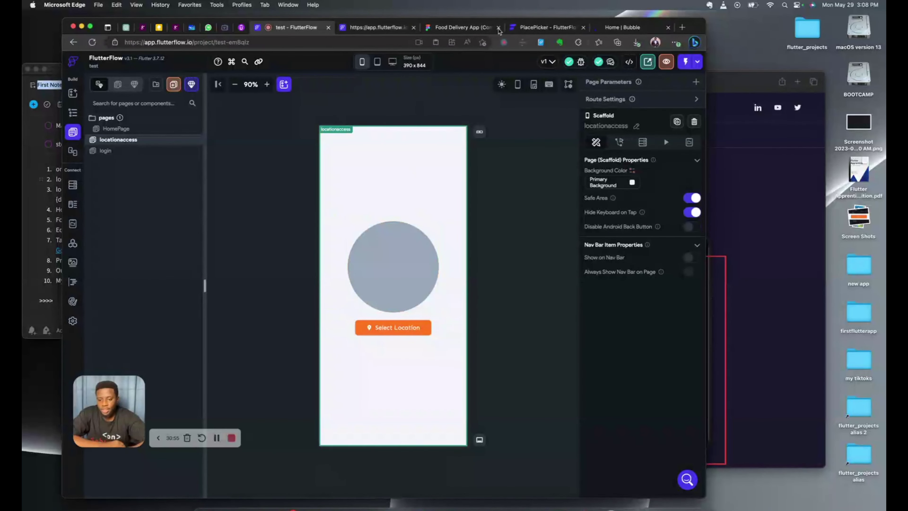
# Step: Compare with the Location Access frame in Figma and check the PlacePicker's actions in FlutterFlow
pyautogui.click(448, 29)
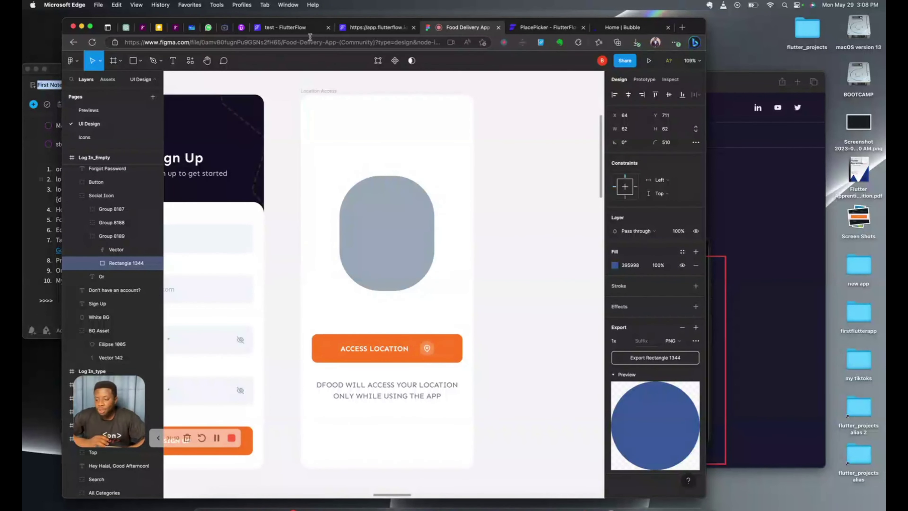
pyautogui.click(308, 28)
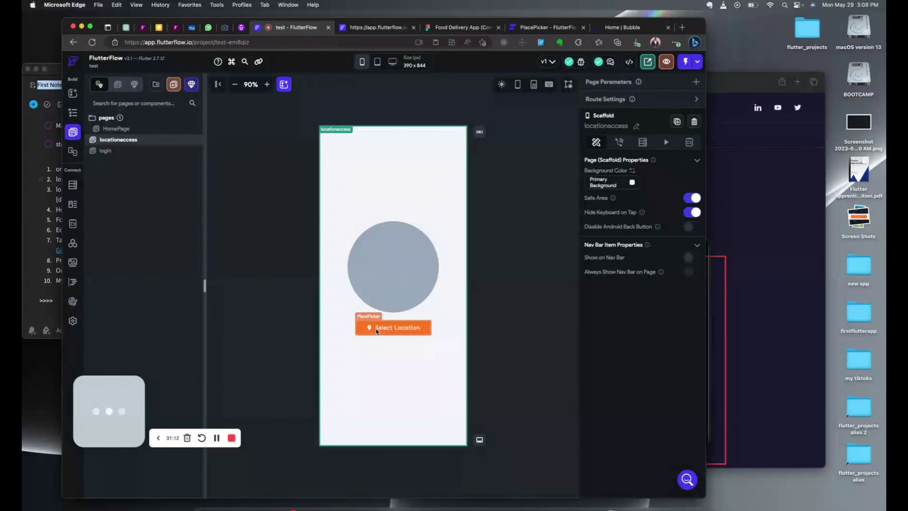
pyautogui.click(393, 328)
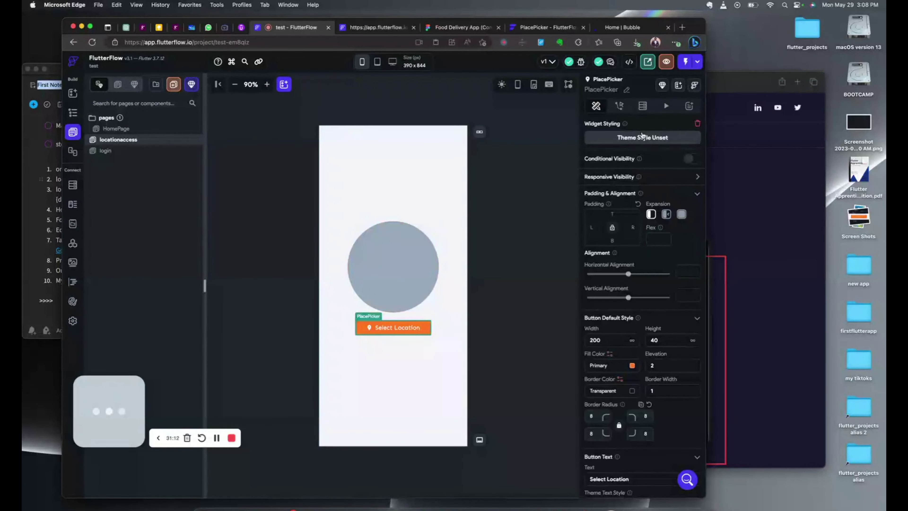
pyautogui.click(623, 115)
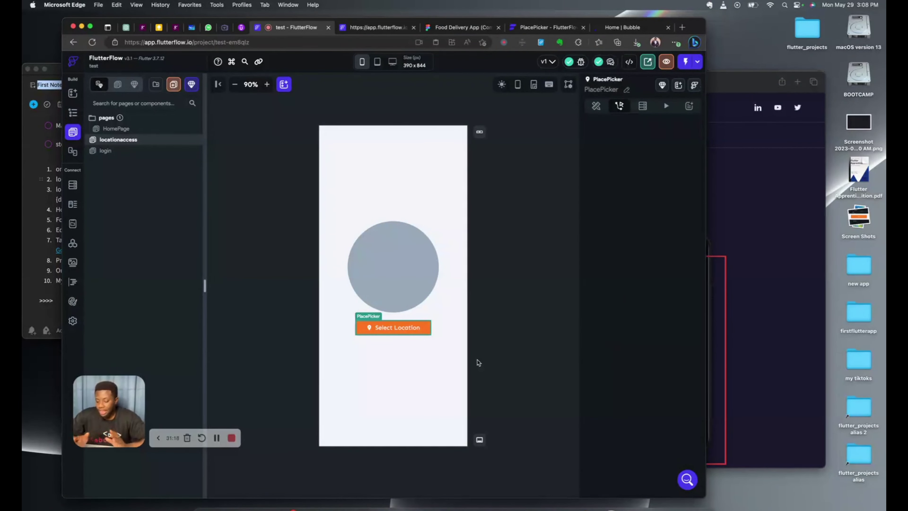
pyautogui.click(505, 302)
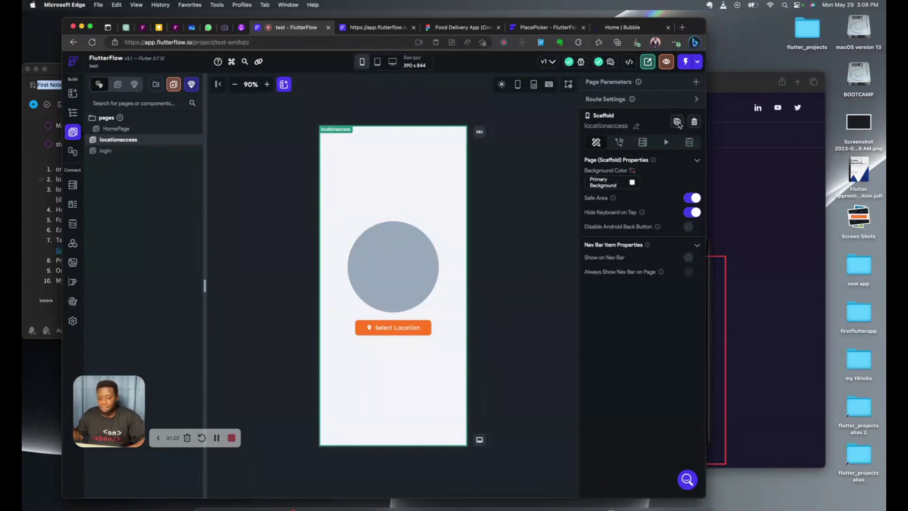
# Step: Add a local page state variable named latlang of type LatLng to the locationaccess page
pyautogui.click(689, 142)
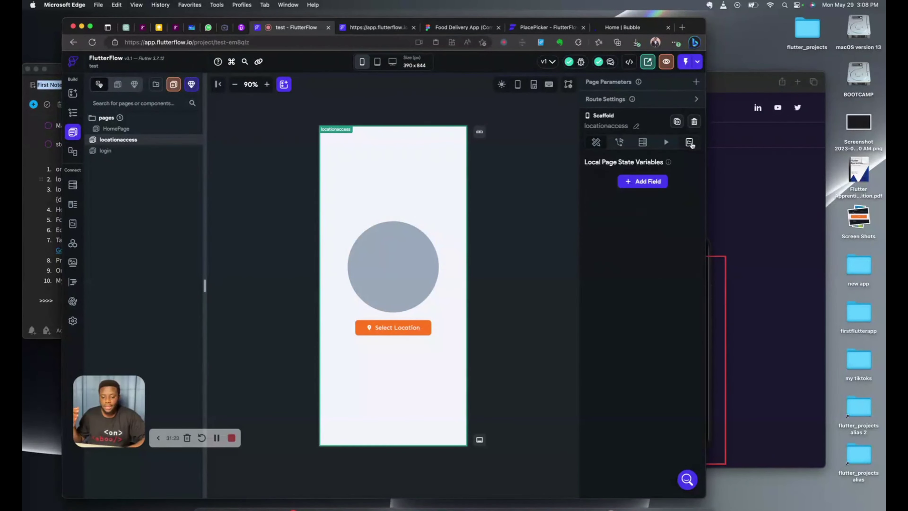
pyautogui.click(655, 180)
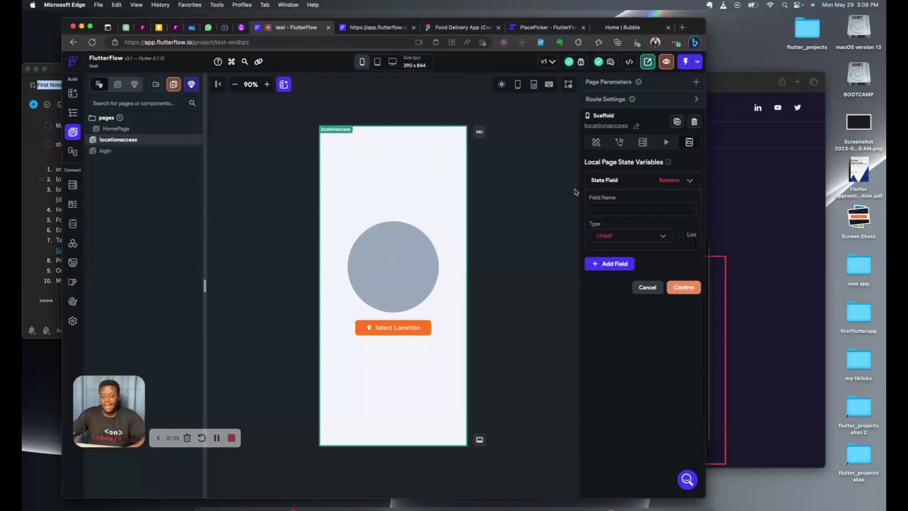
pyautogui.click(597, 206)
pyautogui.write('latlang')
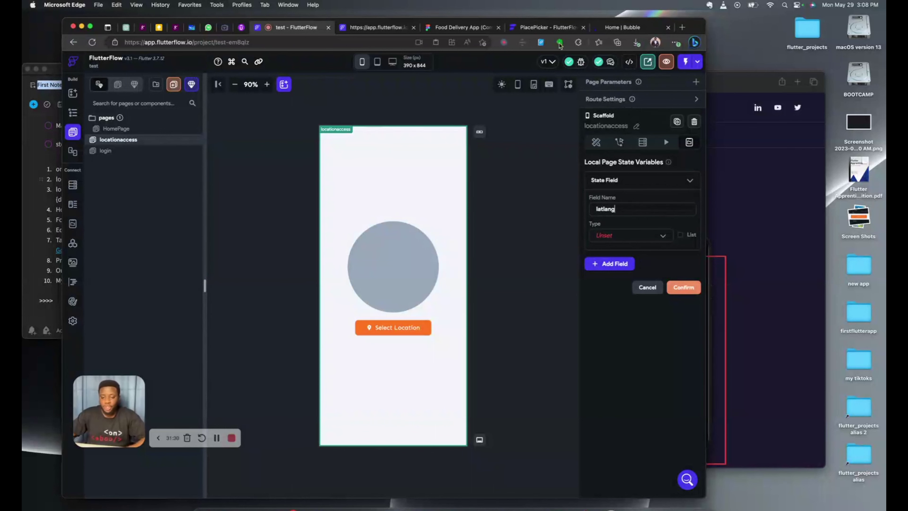
pyautogui.click(547, 27)
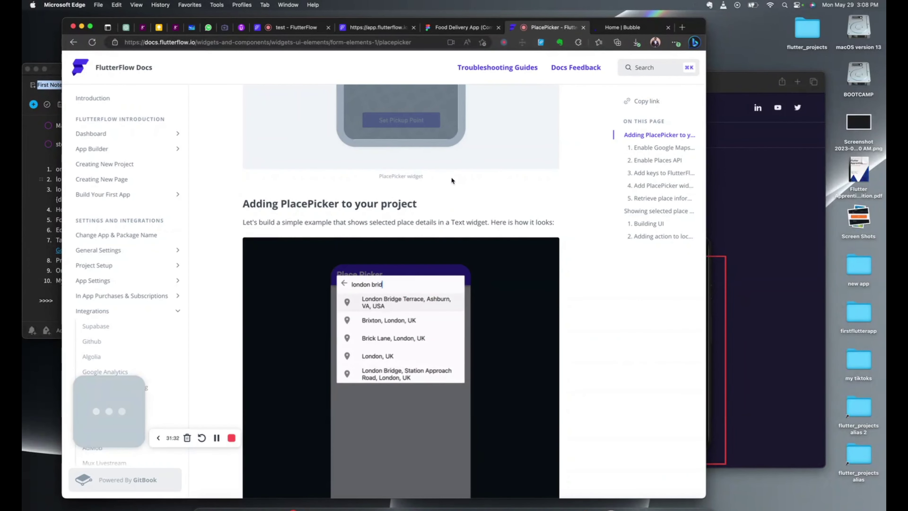
pyautogui.click(303, 28)
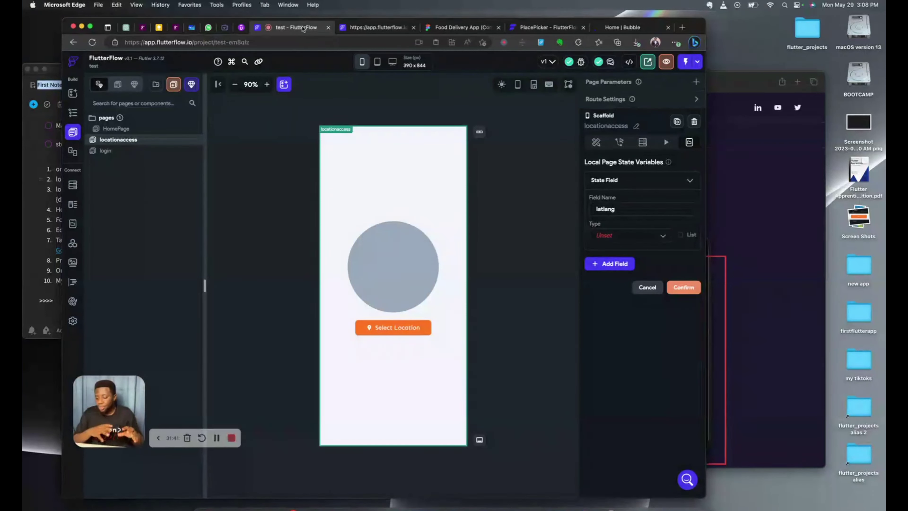
pyautogui.click(609, 239)
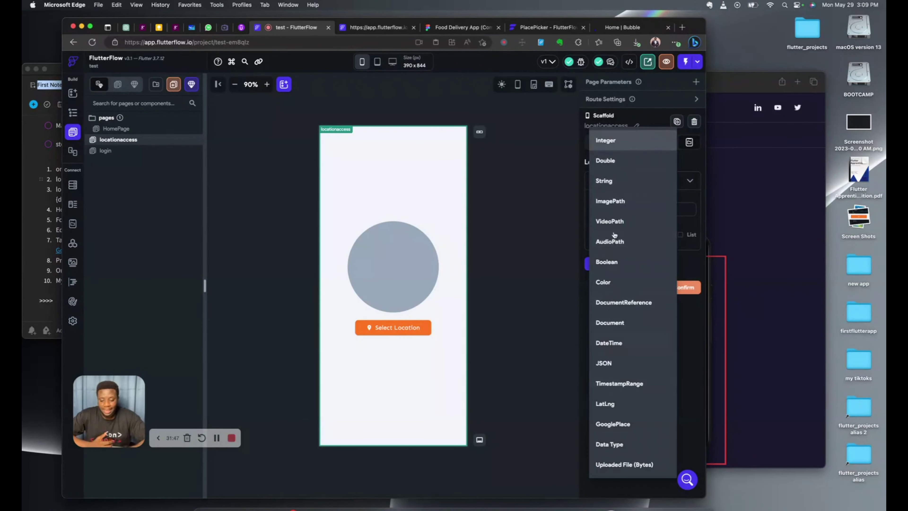
pyautogui.click(610, 403)
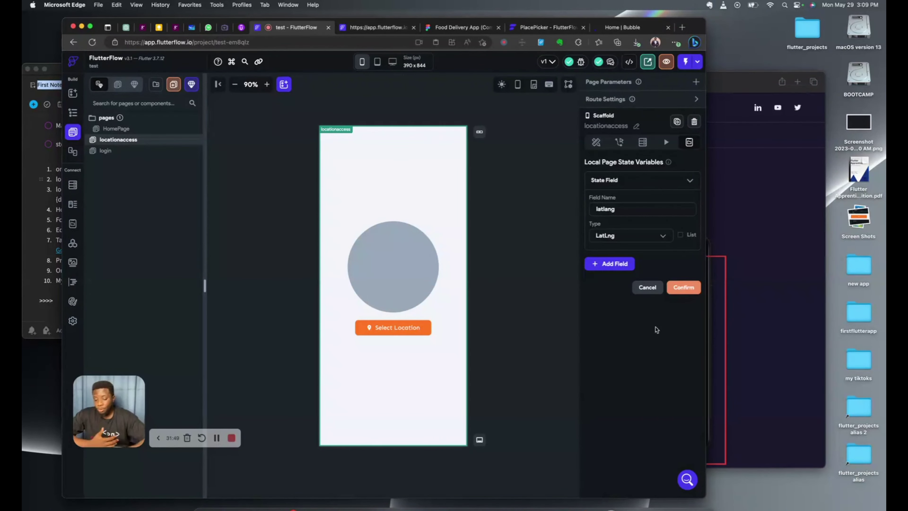
pyautogui.click(683, 288)
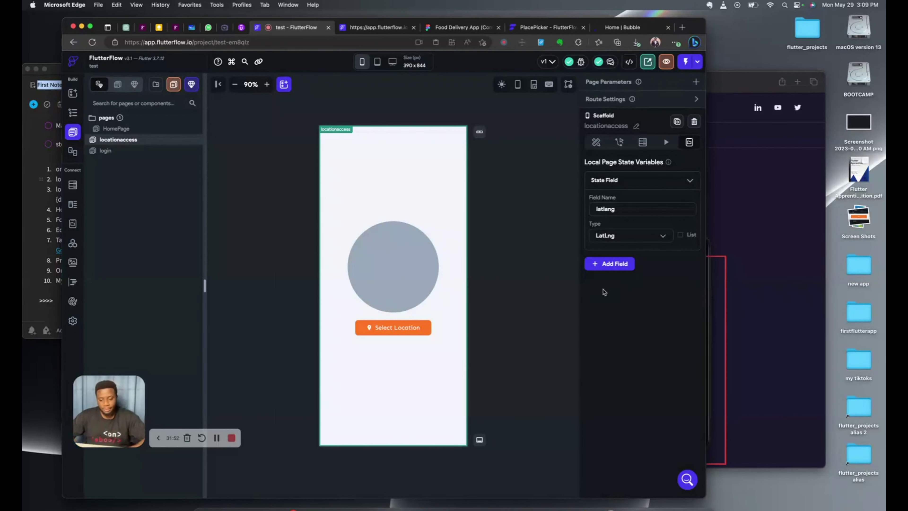
# Step: Examine the PlacePicker's actions, properties and documentation, and its position in the locationaccess widget tree
pyautogui.click(399, 331)
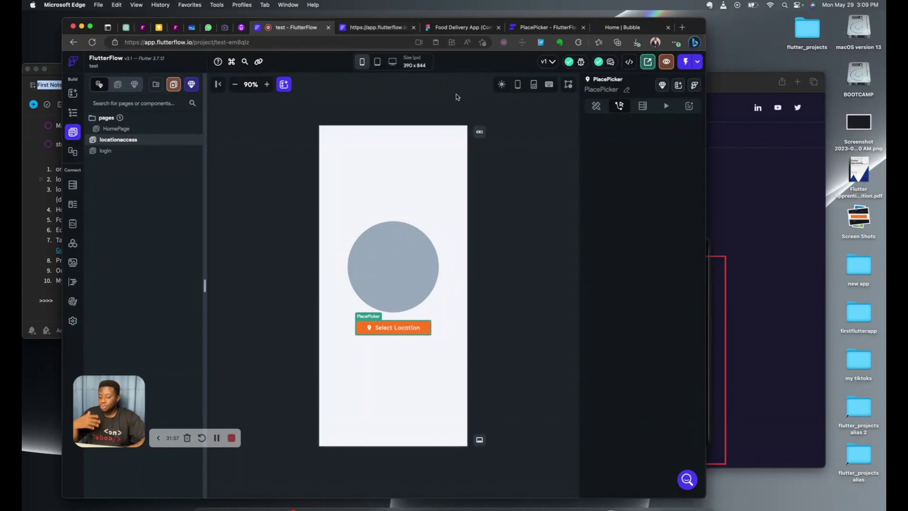
pyautogui.click(535, 29)
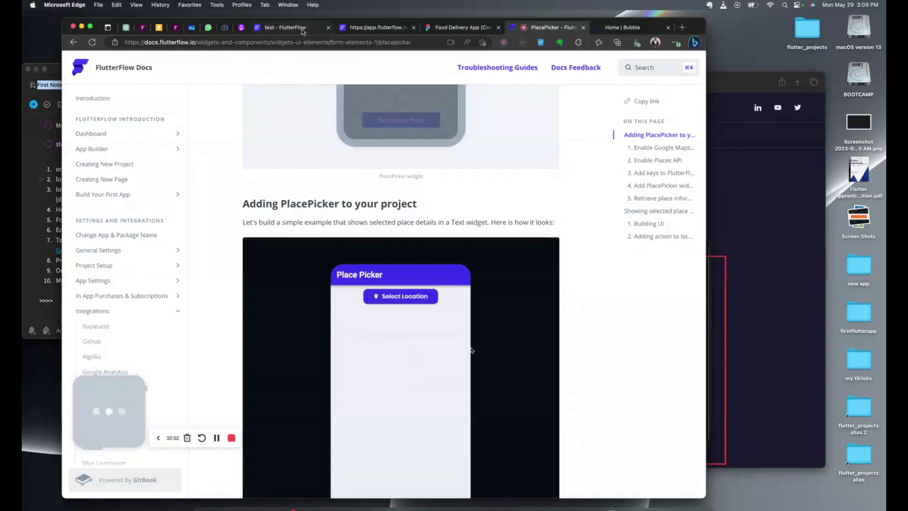
pyautogui.click(293, 28)
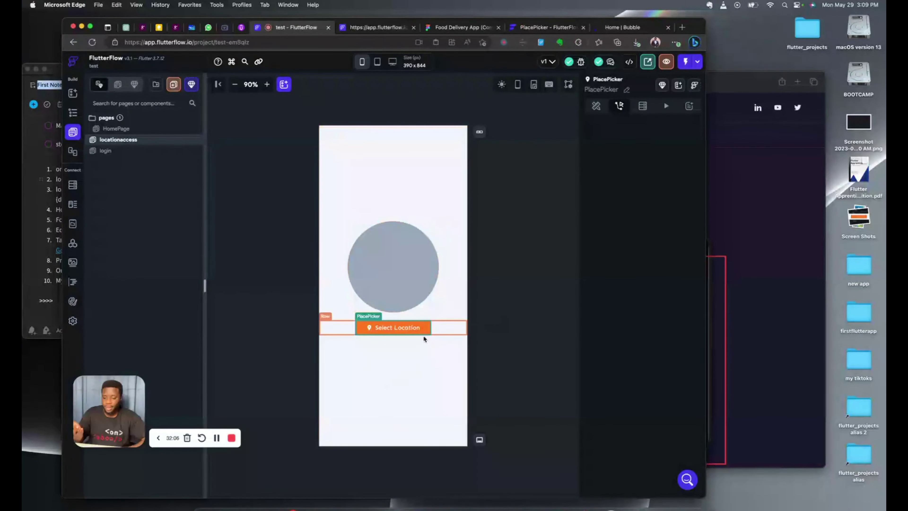
pyautogui.click(595, 106)
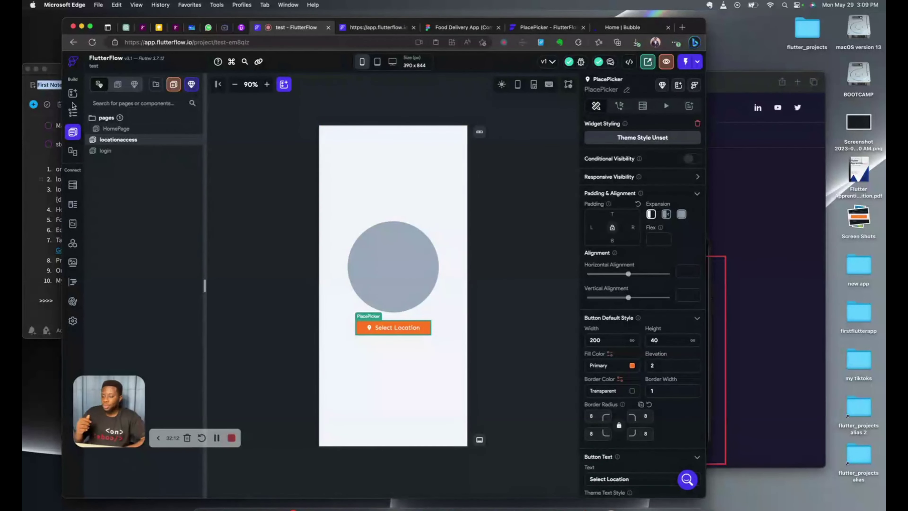
pyautogui.click(73, 113)
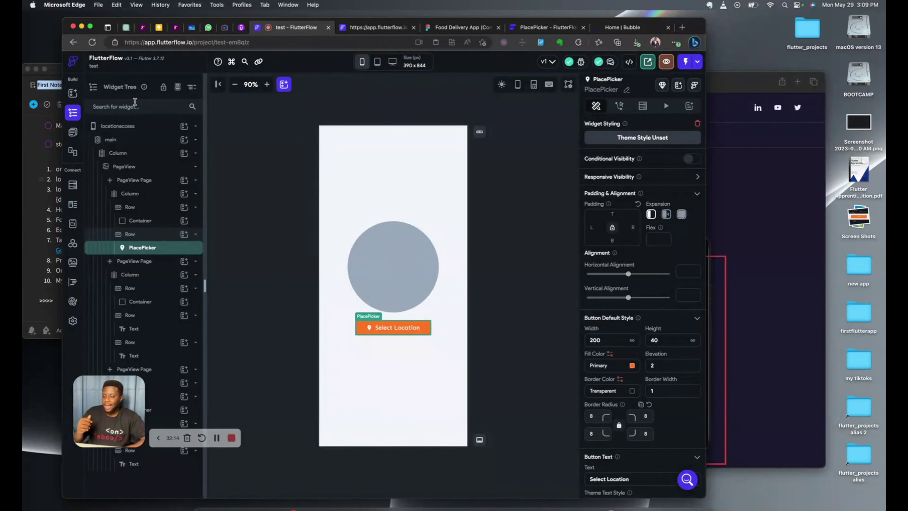
pyautogui.click(331, 157)
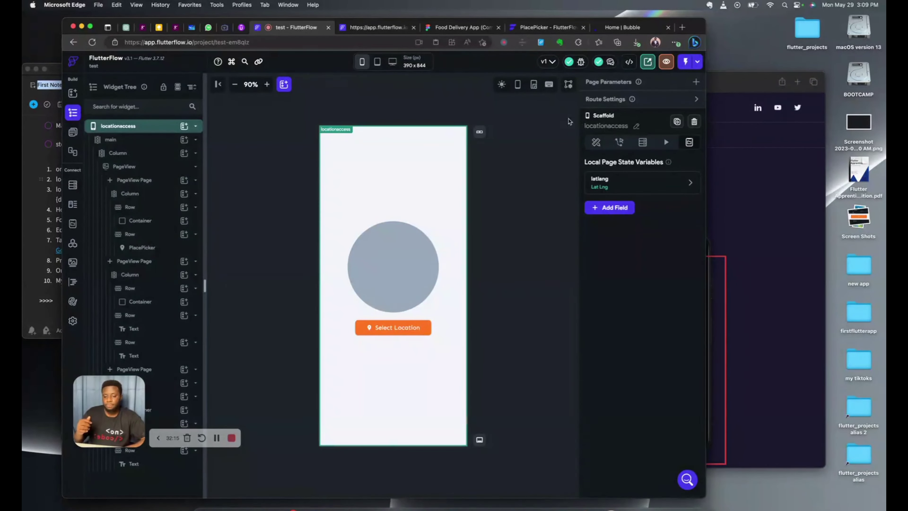
# Step: Open the action flow of the locationaccess page and remove the undefined On Page Load action
pyautogui.click(622, 143)
pyautogui.click(626, 214)
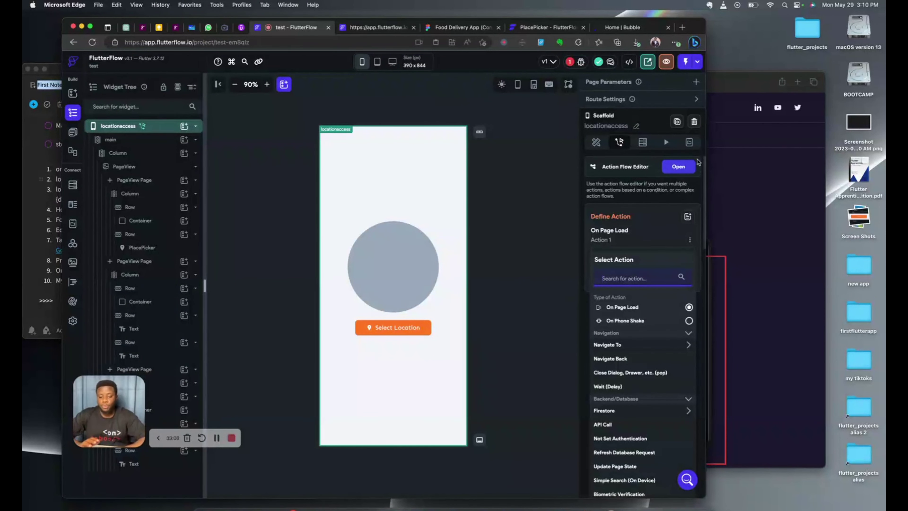
pyautogui.click(678, 167)
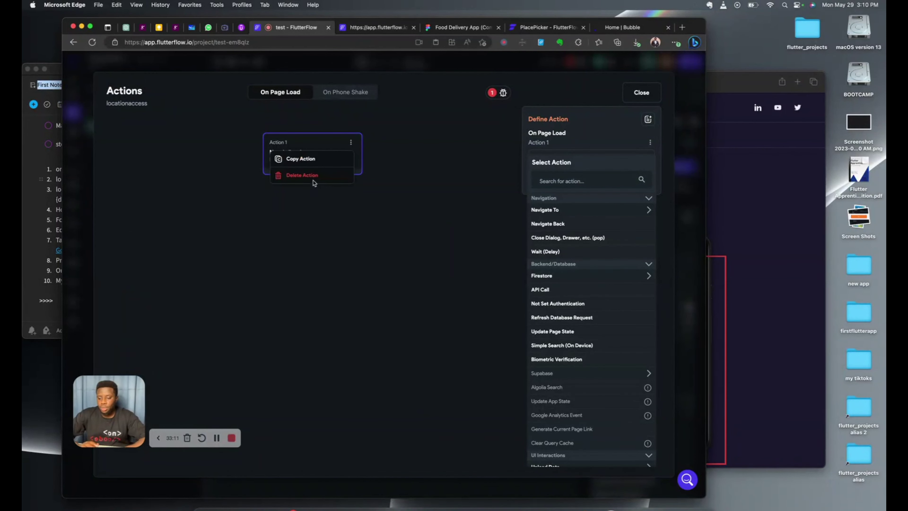
pyautogui.press('BackSpace')
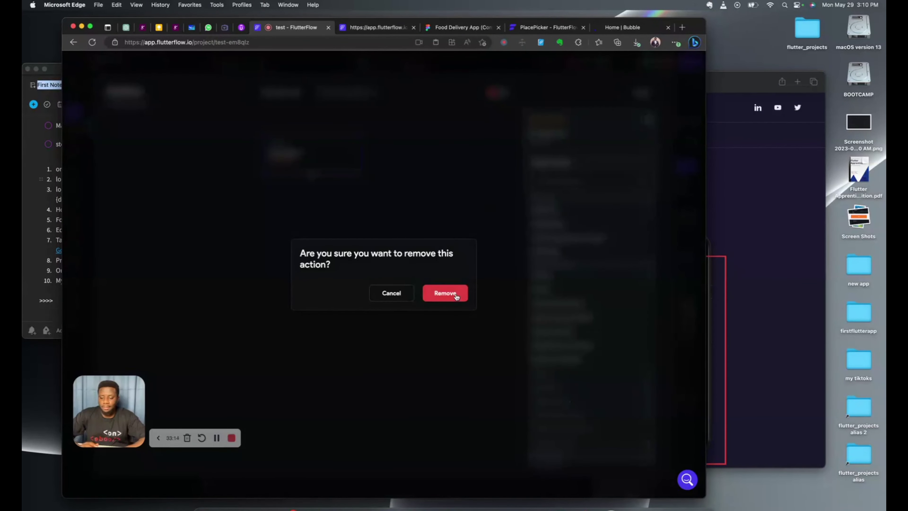
pyautogui.press('Return')
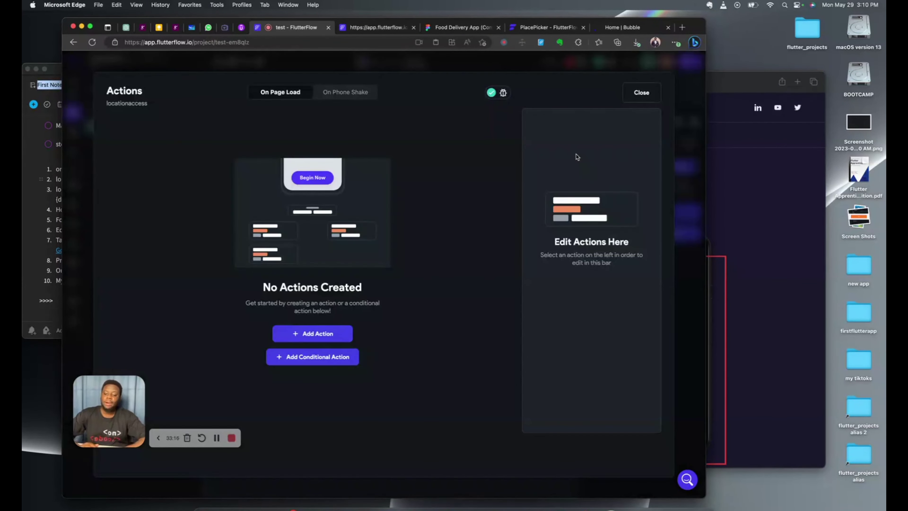
# Step: Add a Start Periodic Action to the locationaccess page's On Page Load flow
pyautogui.click(312, 334)
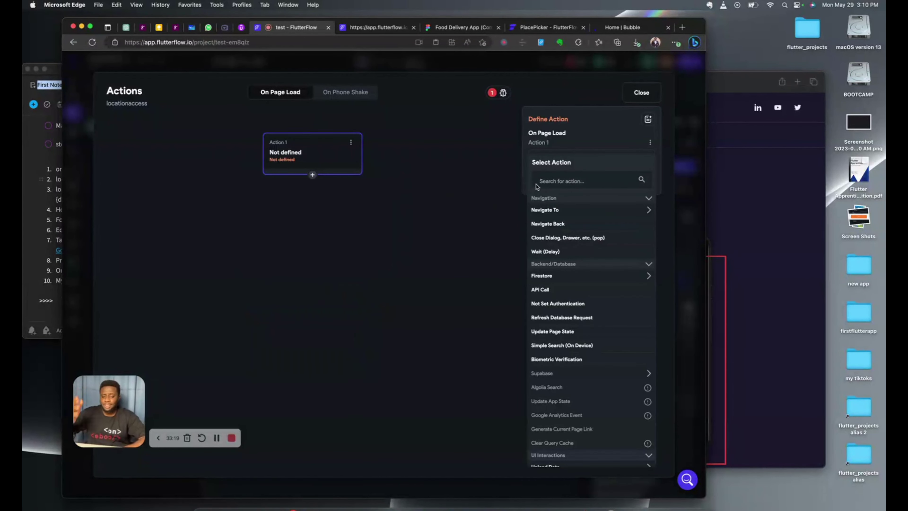
pyautogui.click(538, 181)
pyautogui.write('peri')
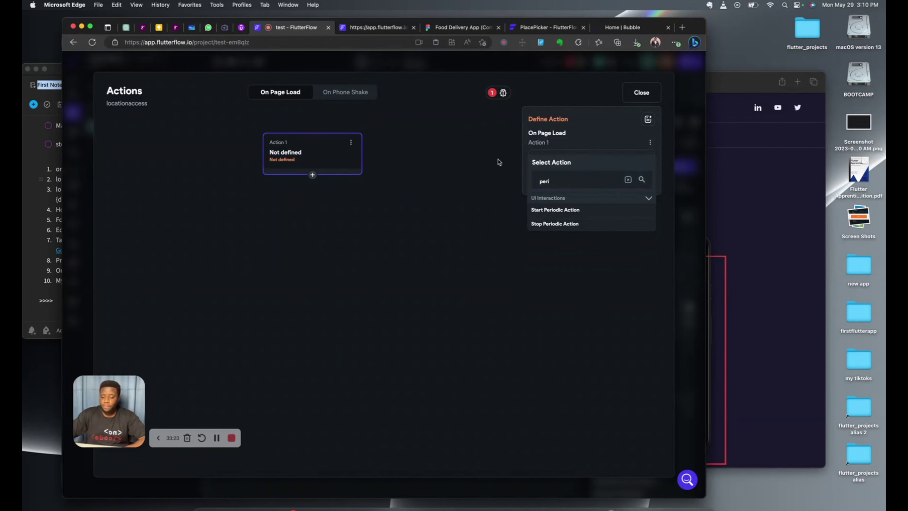
pyautogui.click(555, 209)
# Step: Add a conditional branch after the Start Periodic Action and base it on a single condition
pyautogui.click(312, 176)
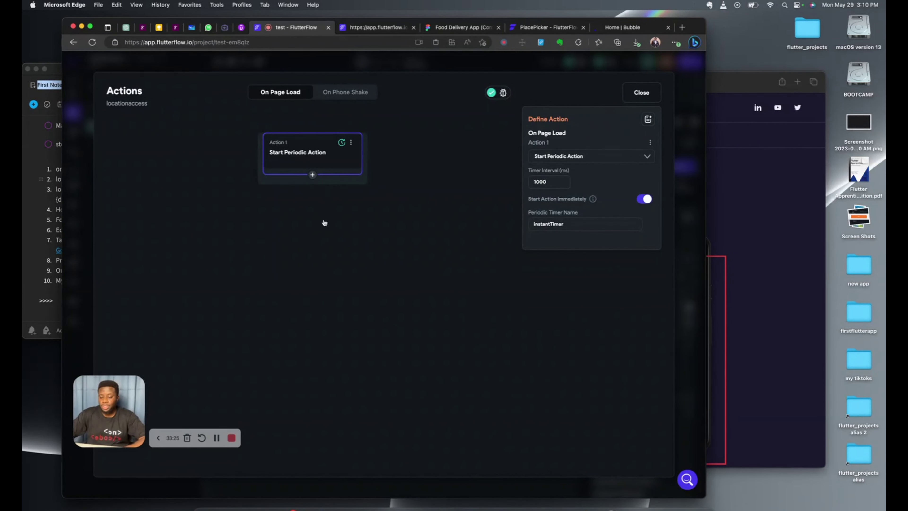
pyautogui.click(315, 210)
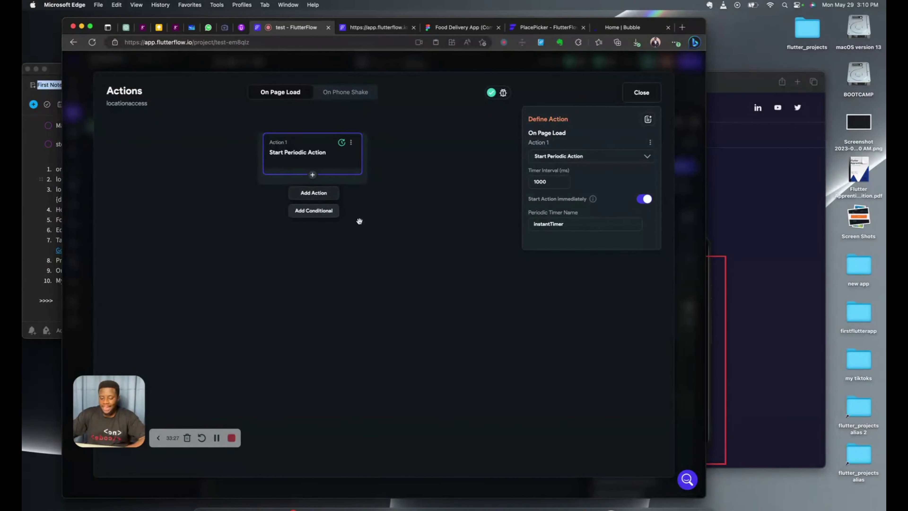
pyautogui.click(323, 227)
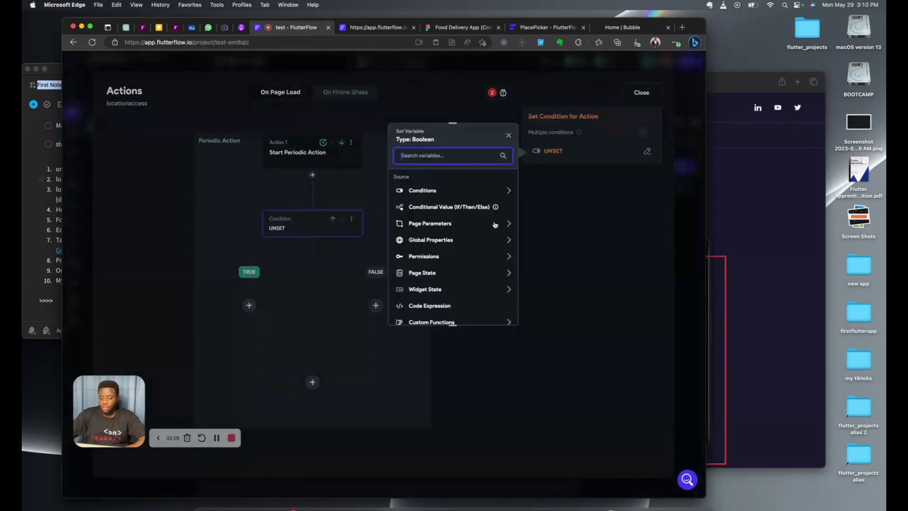
pyautogui.click(420, 191)
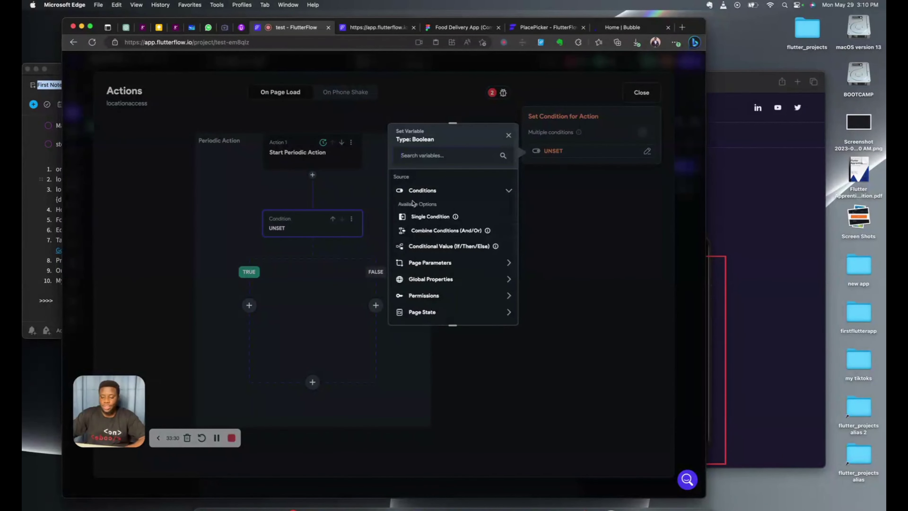
pyautogui.click(413, 217)
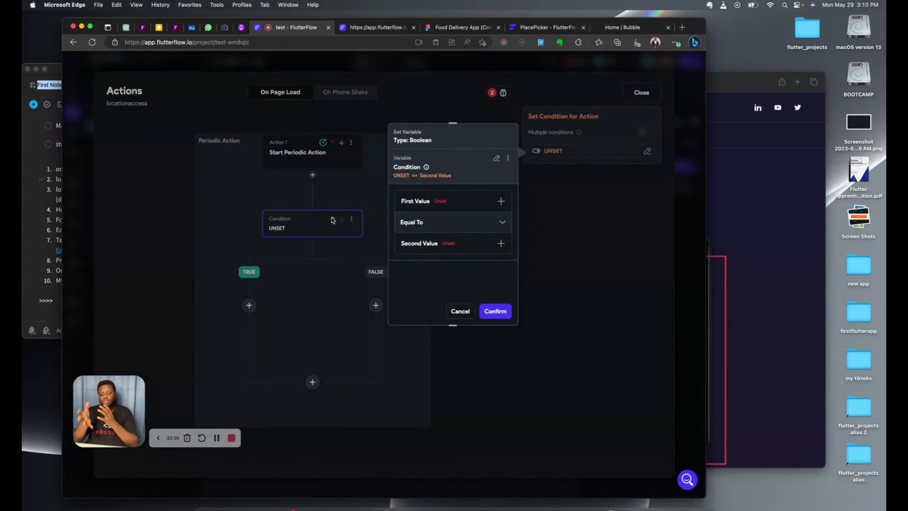
# Step: Define the condition as page state latlang Is Set, confirm it and close the action flow editor
pyautogui.click(490, 202)
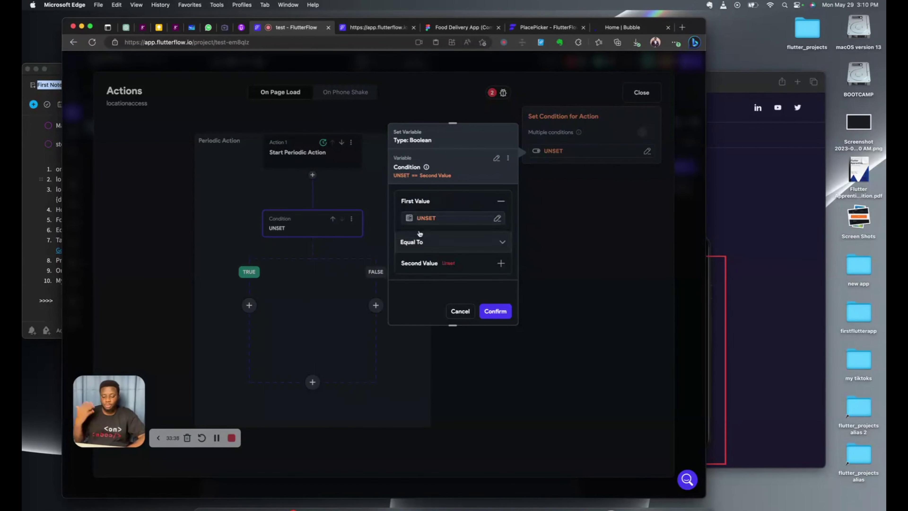
pyautogui.click(433, 218)
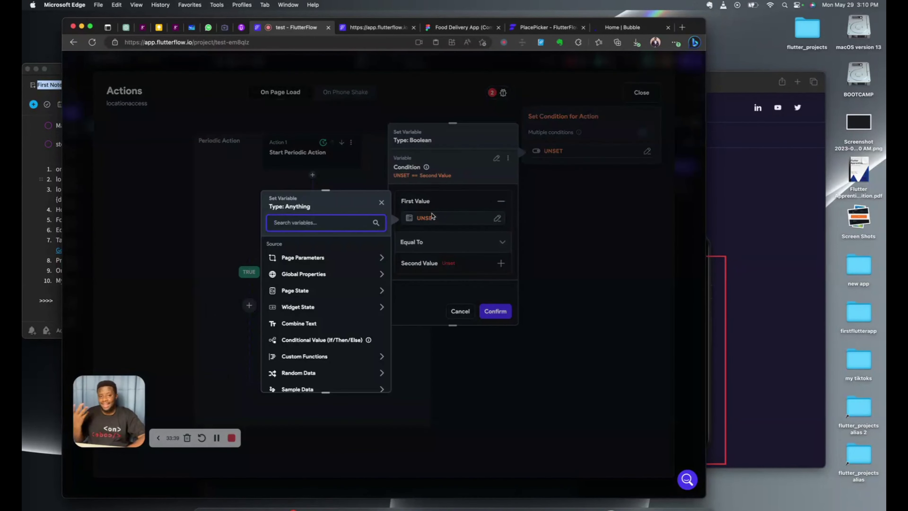
pyautogui.scroll(-2, 353, 268)
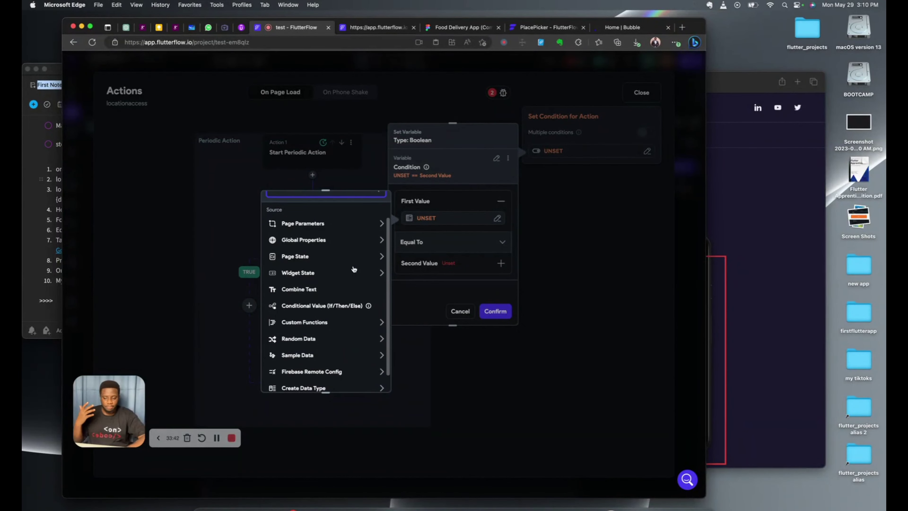
pyautogui.click(304, 255)
pyautogui.click(291, 281)
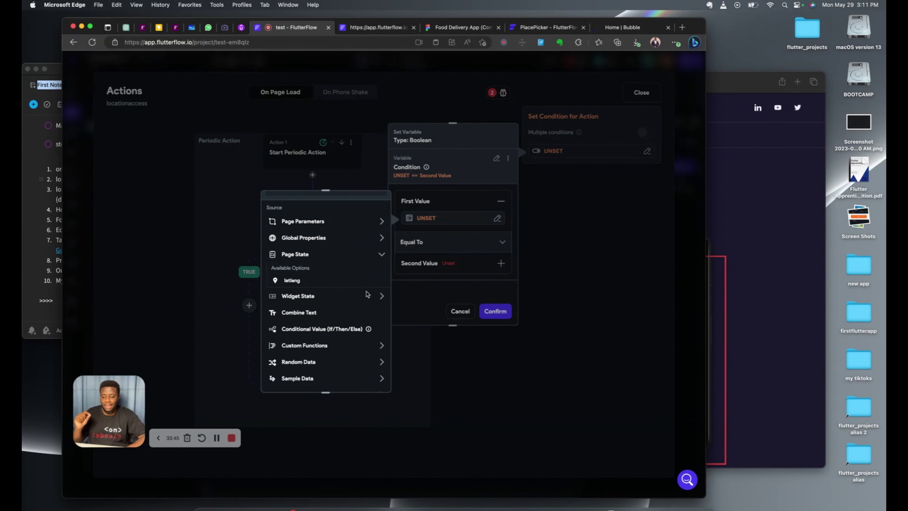
pyautogui.click(430, 251)
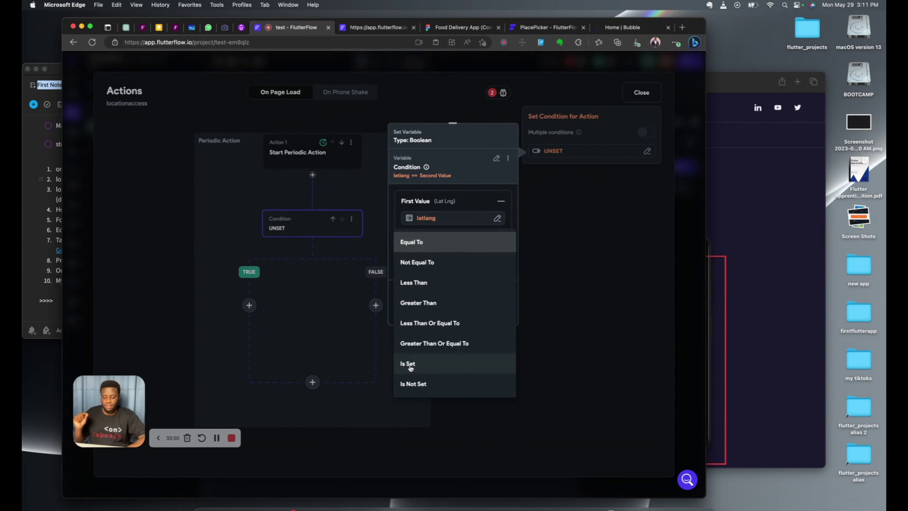
pyautogui.click(408, 363)
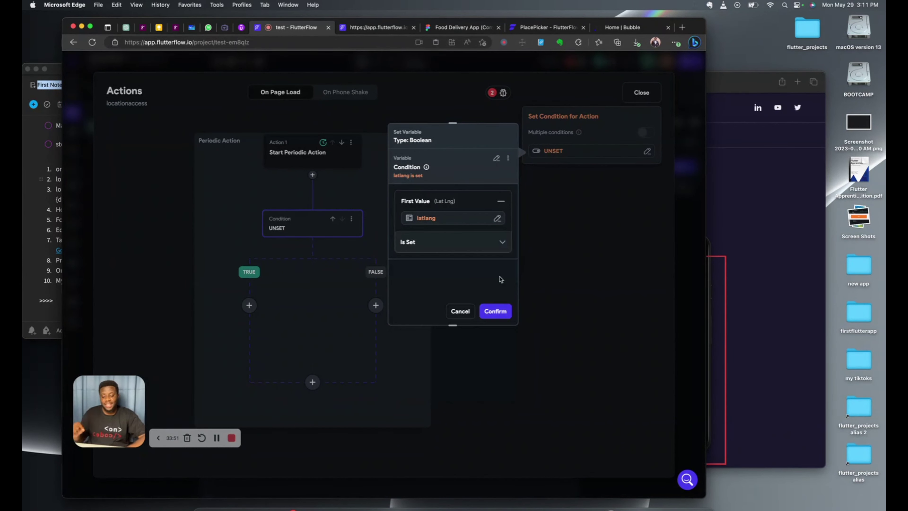
pyautogui.click(495, 311)
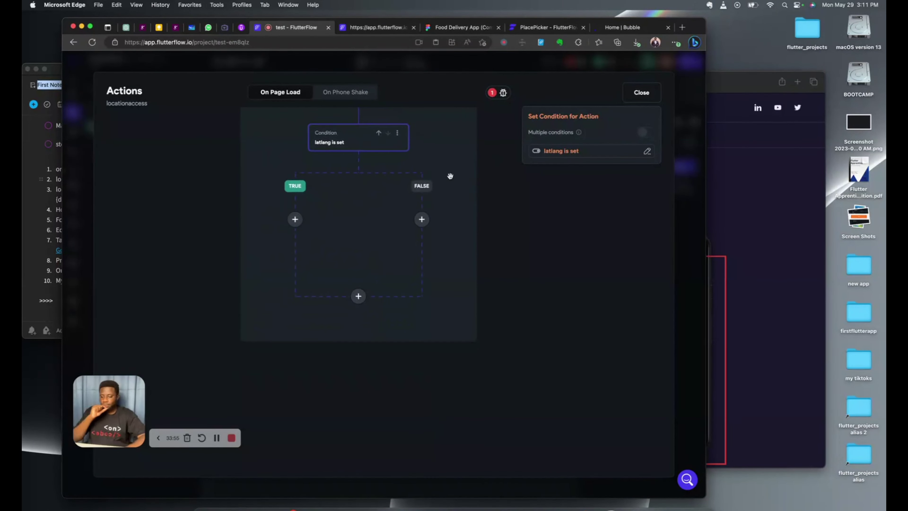
pyautogui.click(637, 93)
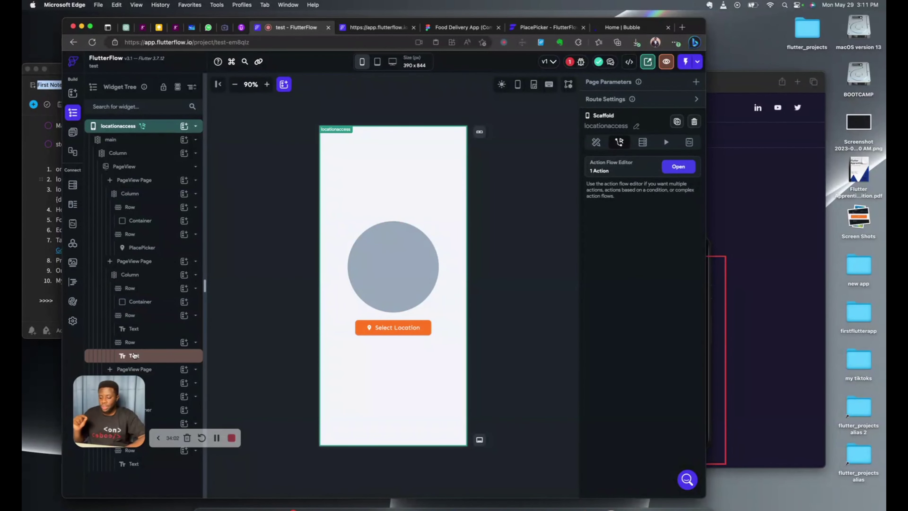
# Step: Delete the third PageView page from the locationaccess widget tree
pyautogui.moveTo(111, 423); pyautogui.dragTo(288, 470)
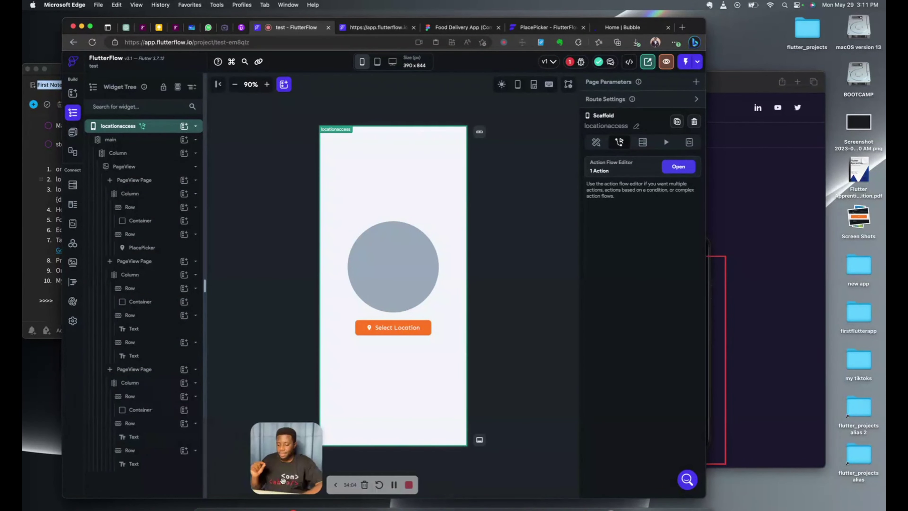
pyautogui.click(138, 370)
pyautogui.press('BackSpace')
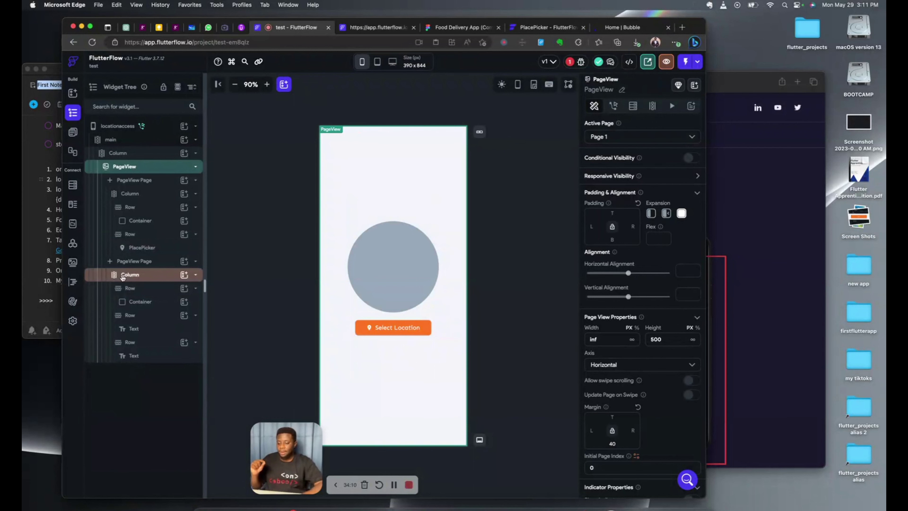
# Step: Delete the description text and its Row below "All your favorites" on the second PageView page
pyautogui.click(123, 274)
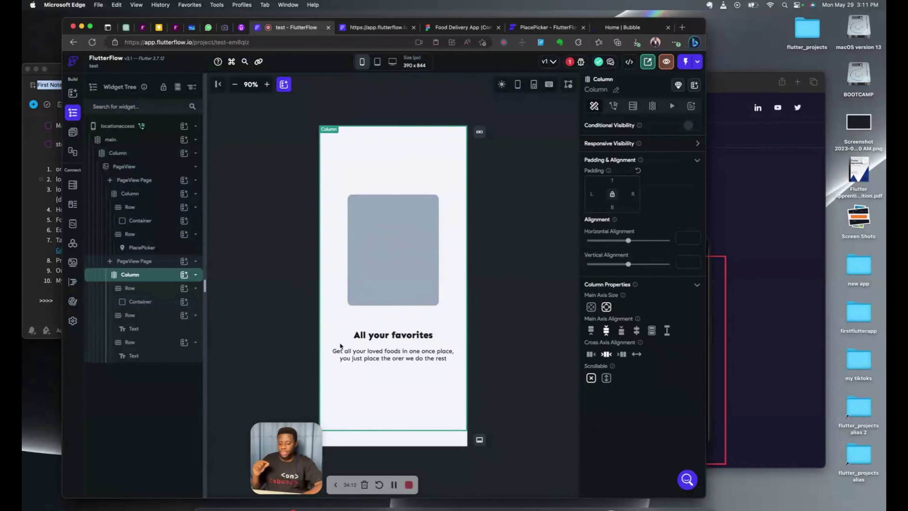
pyautogui.click(339, 335)
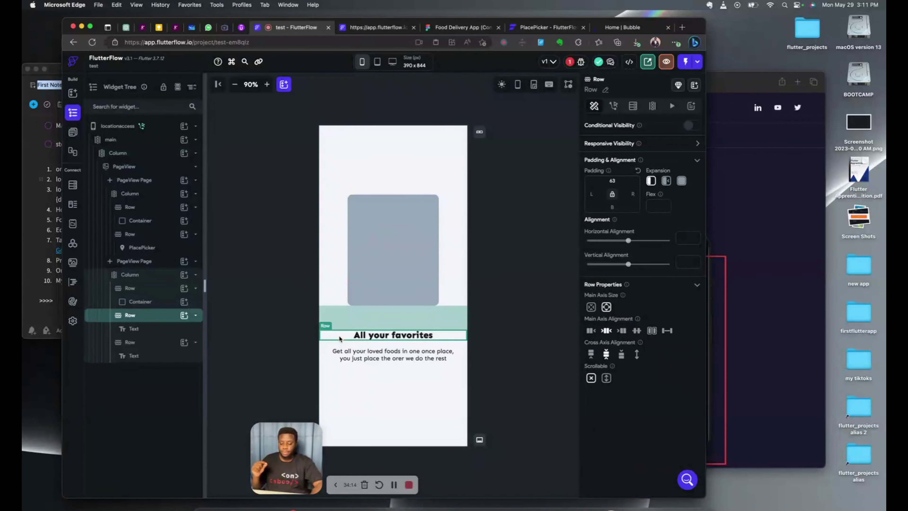
pyautogui.click(373, 352)
pyautogui.press('Delete')
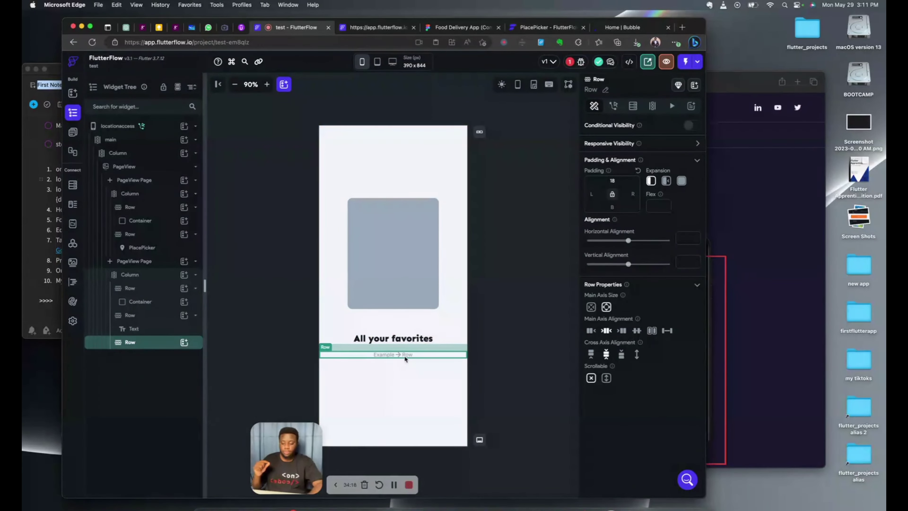
pyautogui.press('Delete')
# Step: Duplicate the "All your favorites" Row and set the upper Row's top padding to 20
pyautogui.click(405, 348)
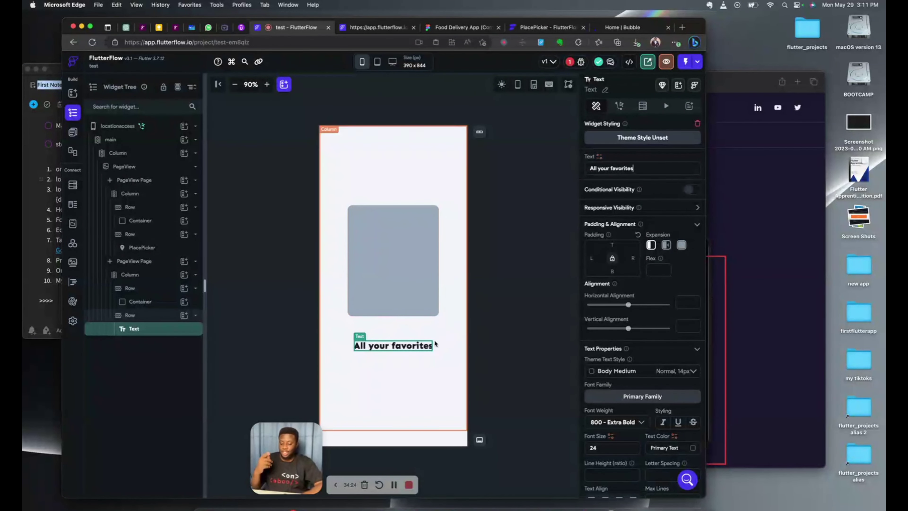
pyautogui.click(442, 345)
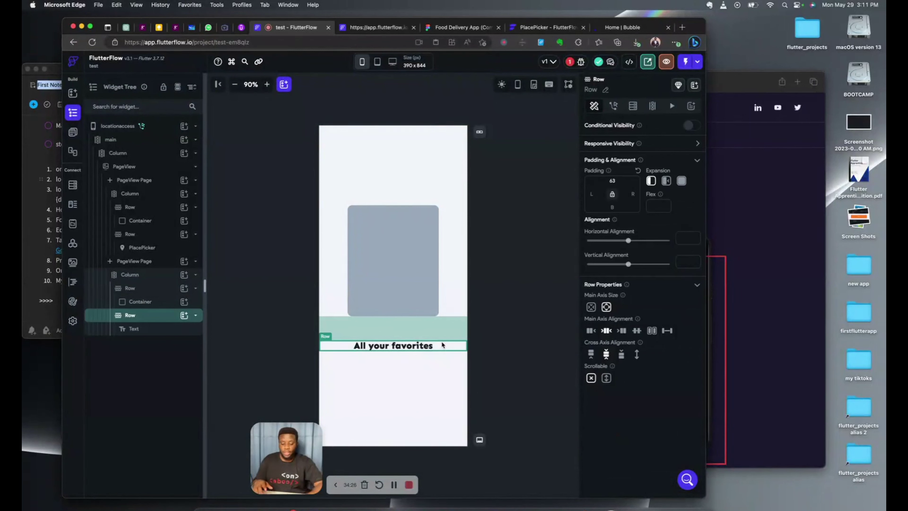
pyautogui.press('super+d')
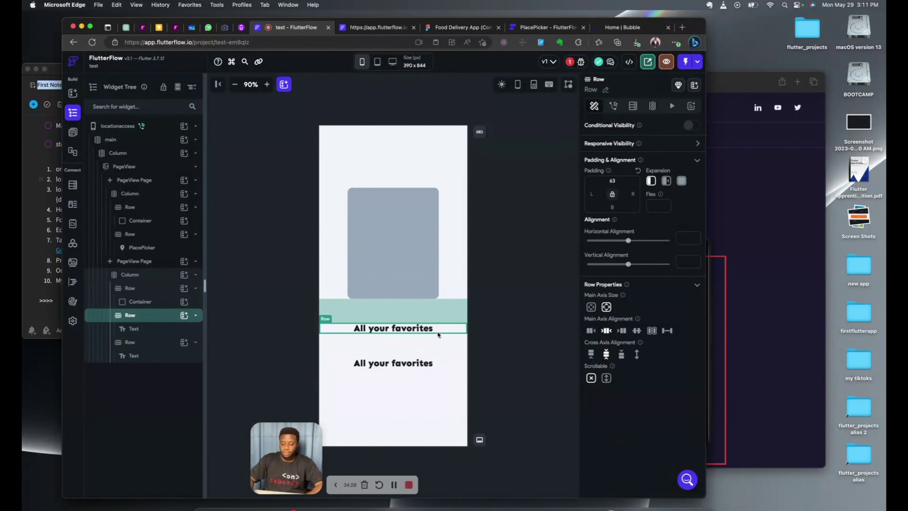
pyautogui.click(615, 182)
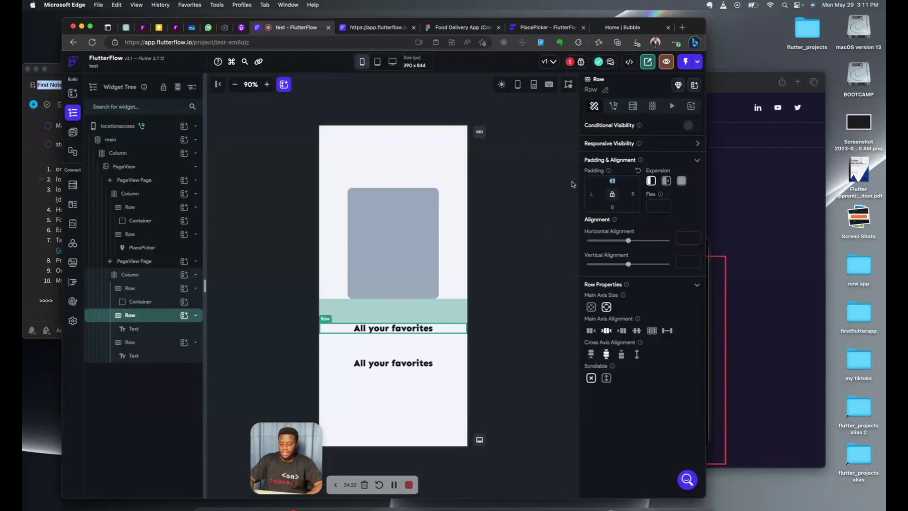
pyautogui.write('20')
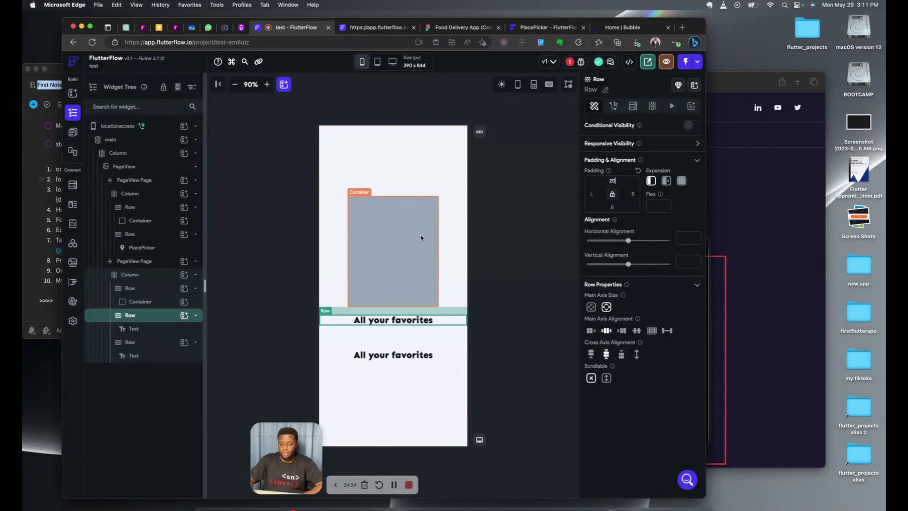
# Step: Change the shape of the second PageView page's Container to a circle
pyautogui.click(420, 234)
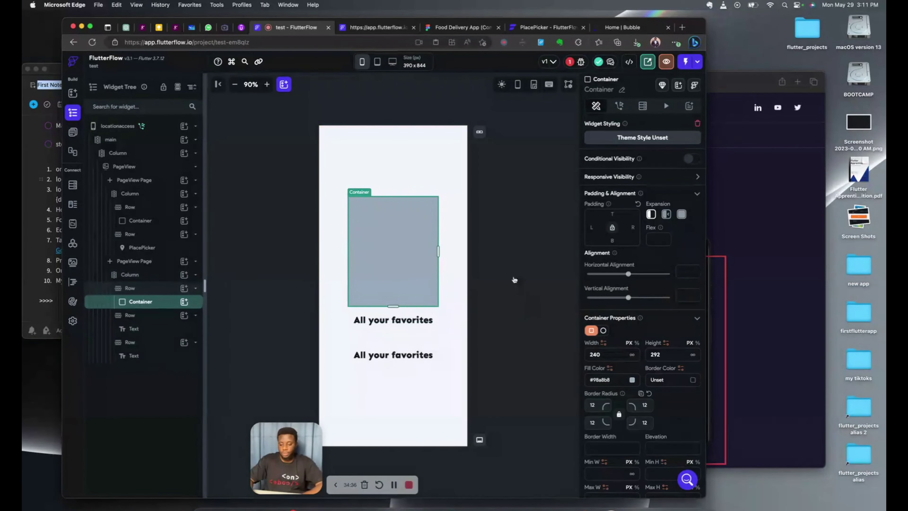
pyautogui.click(438, 260)
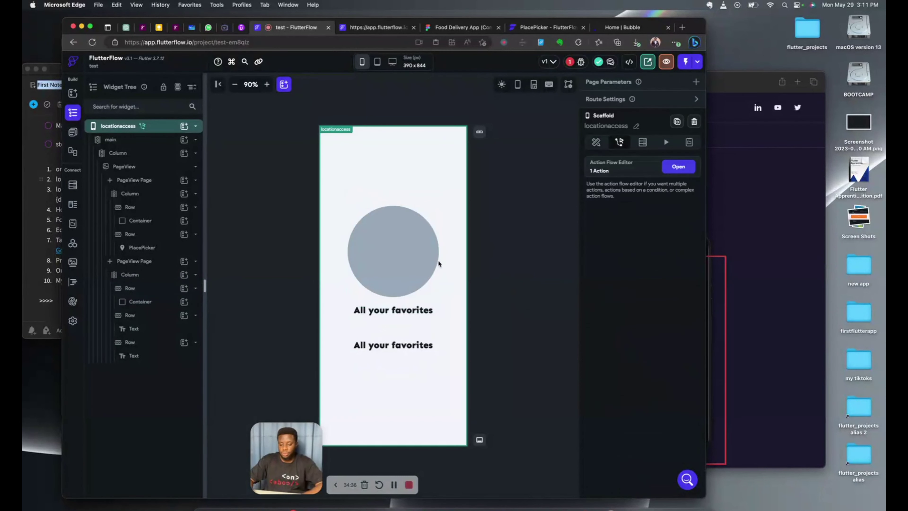
pyautogui.click(382, 234)
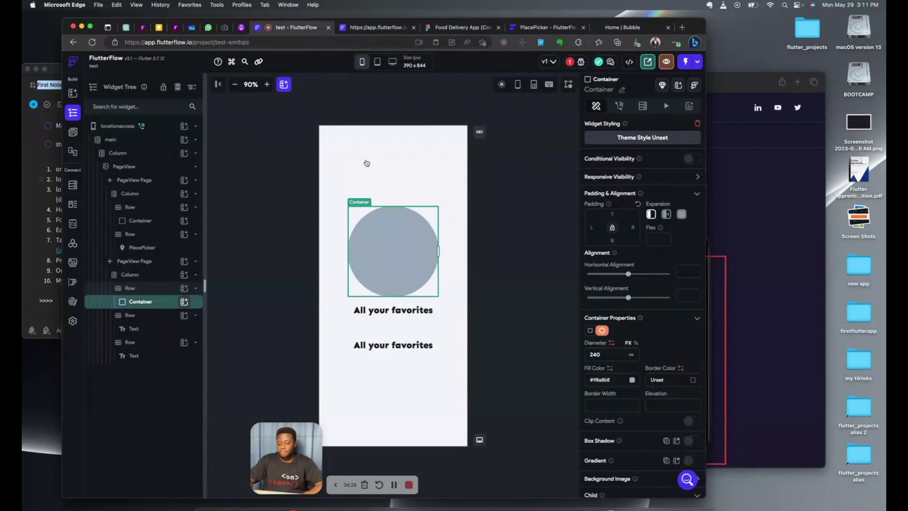
# Step: Search the widgets for "maps" and add a GoogleMap inside the circular Container on the second PageView page
pyautogui.click(184, 301)
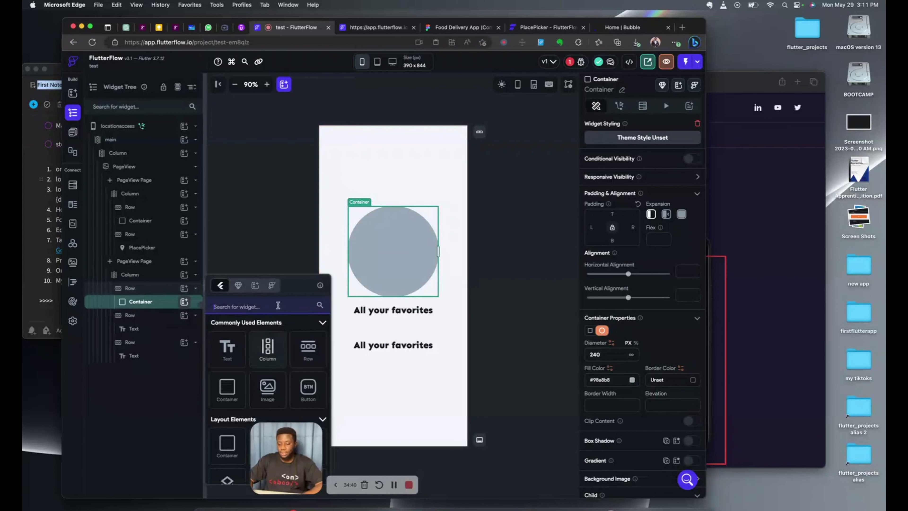
pyautogui.click(278, 305)
pyautogui.write('maps')
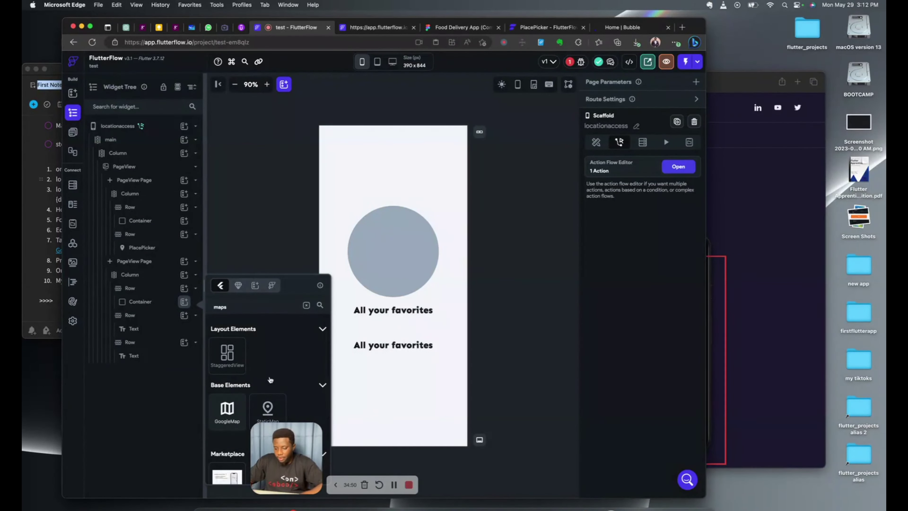
pyautogui.click(227, 410)
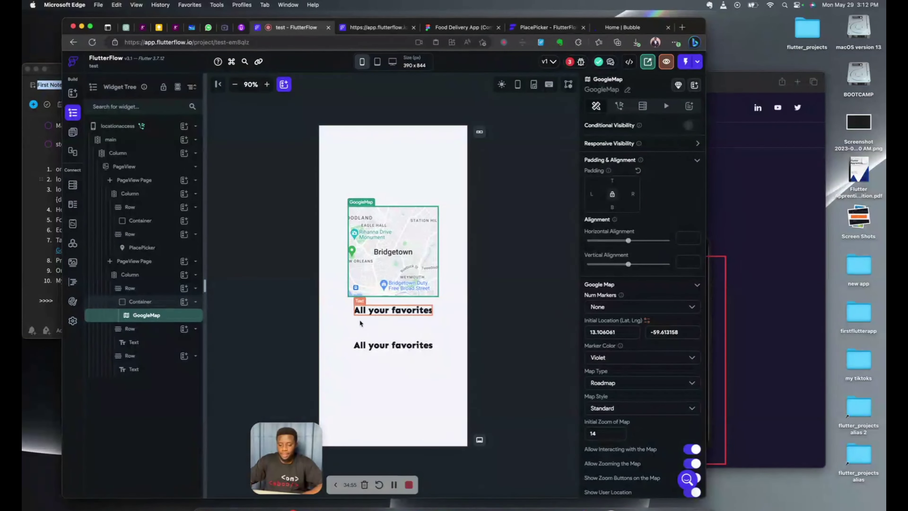
# Step: Enable content clipping on the circular Container that holds the GoogleMap
pyautogui.click(488, 204)
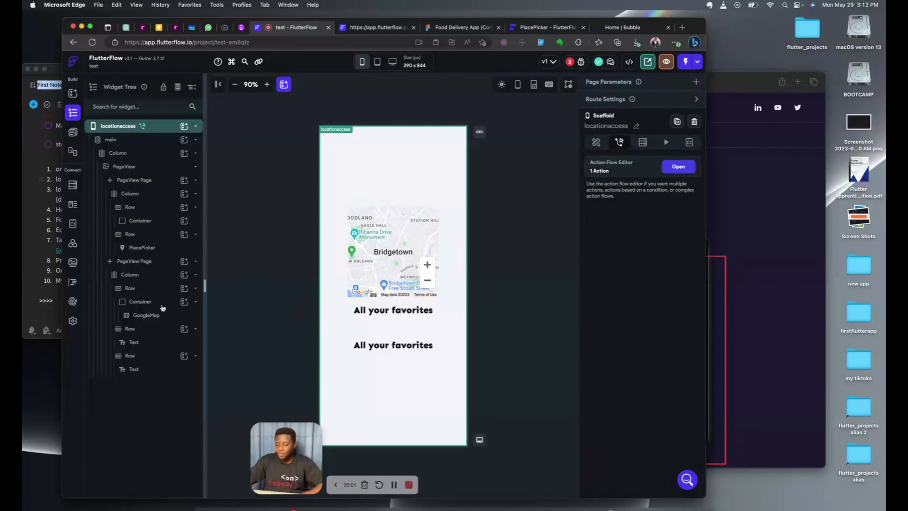
pyautogui.click(154, 303)
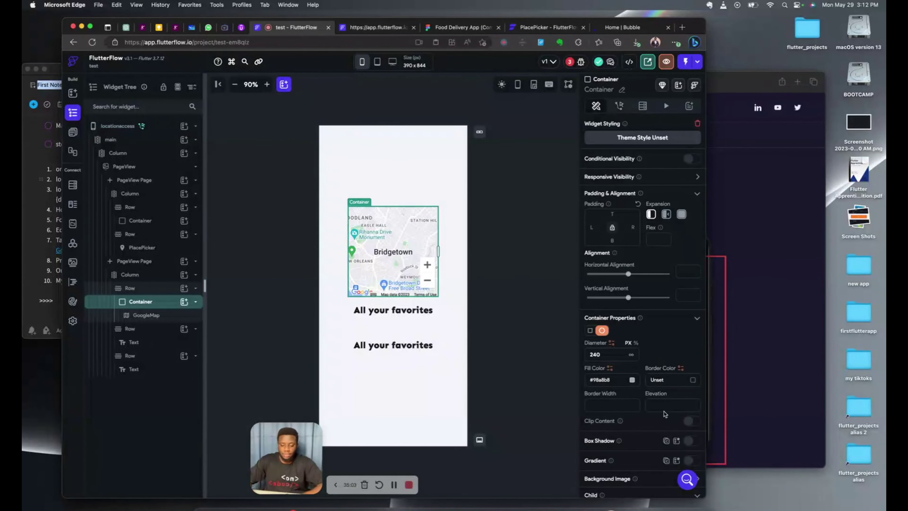
pyautogui.scroll(-3, 665, 414)
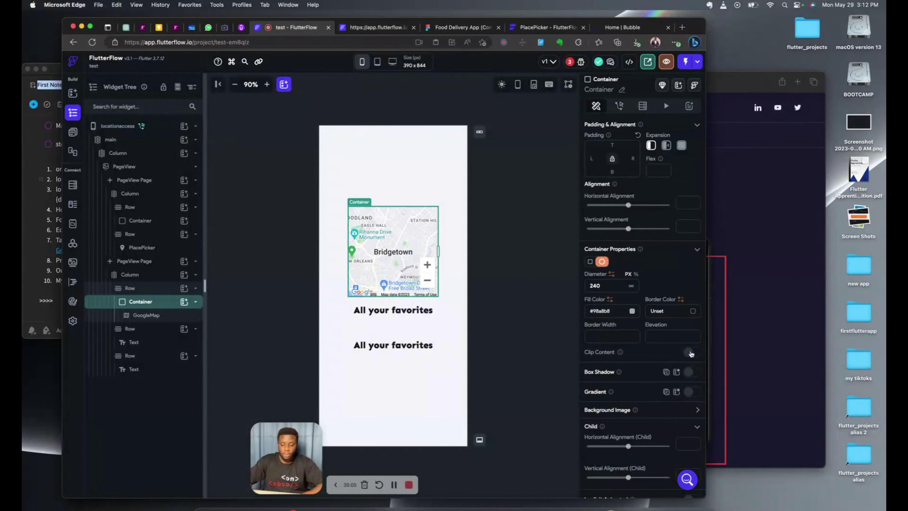
pyautogui.click(691, 353)
pyautogui.click(516, 244)
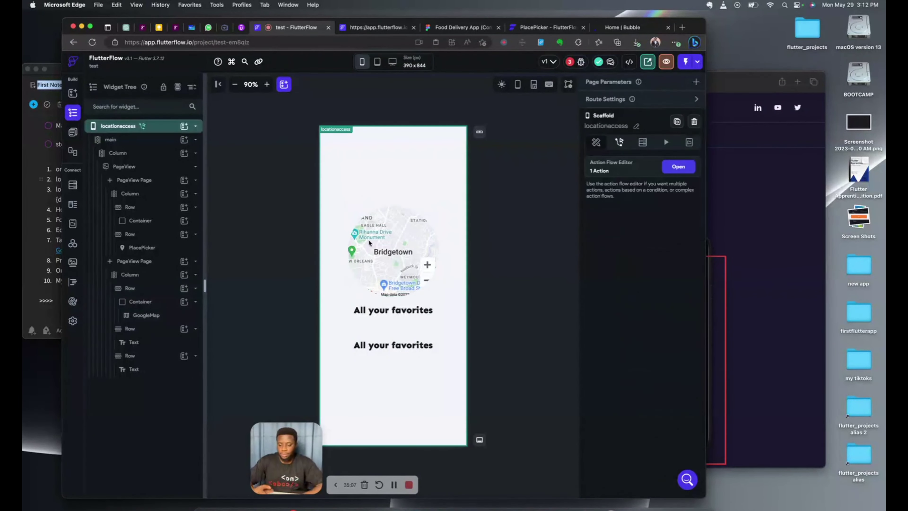
# Step: Bind the GoogleMap's initial location to the latlang page state variable
pyautogui.click(364, 257)
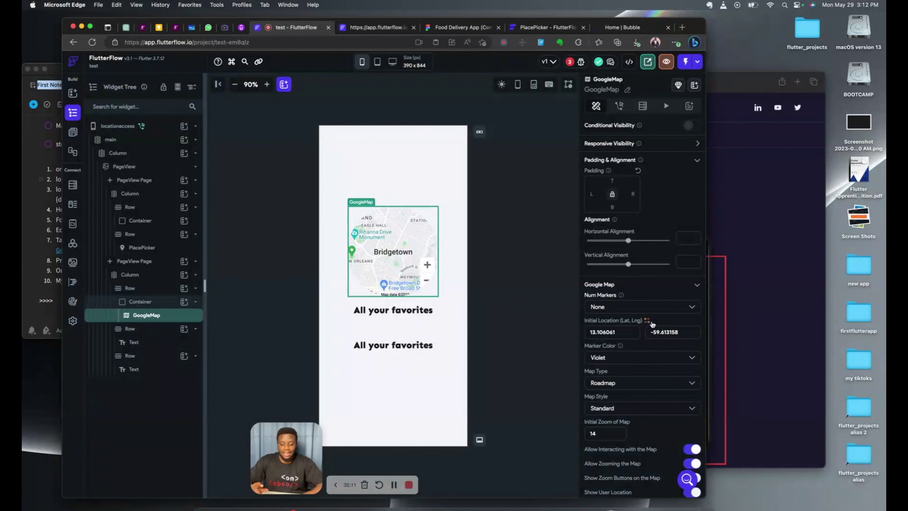
pyautogui.click(647, 320)
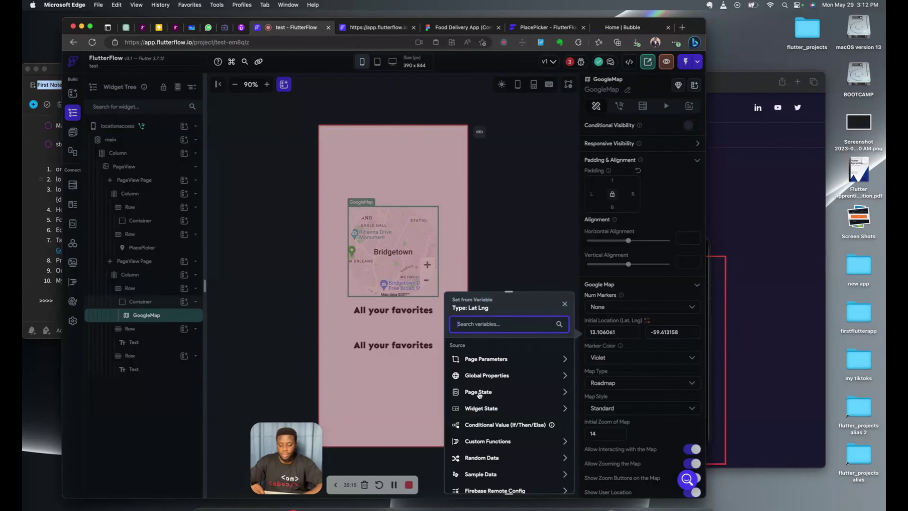
pyautogui.click(479, 392)
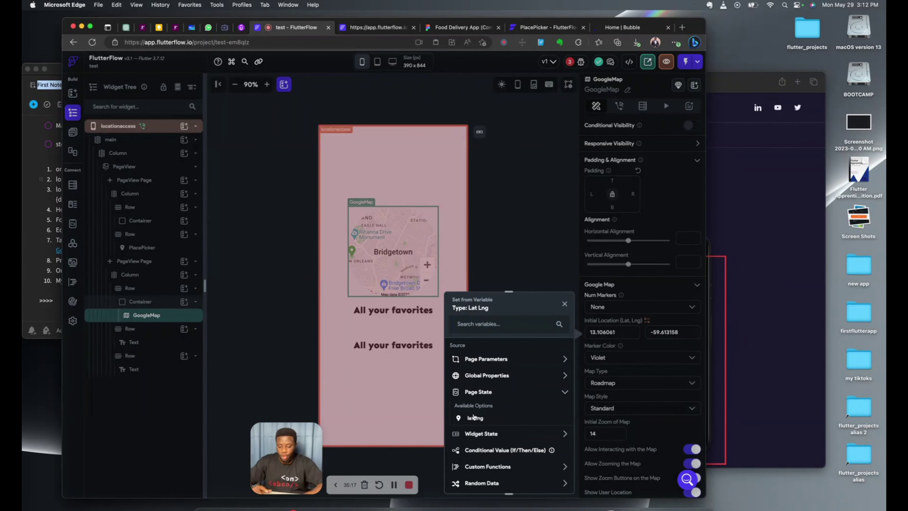
pyautogui.click(473, 418)
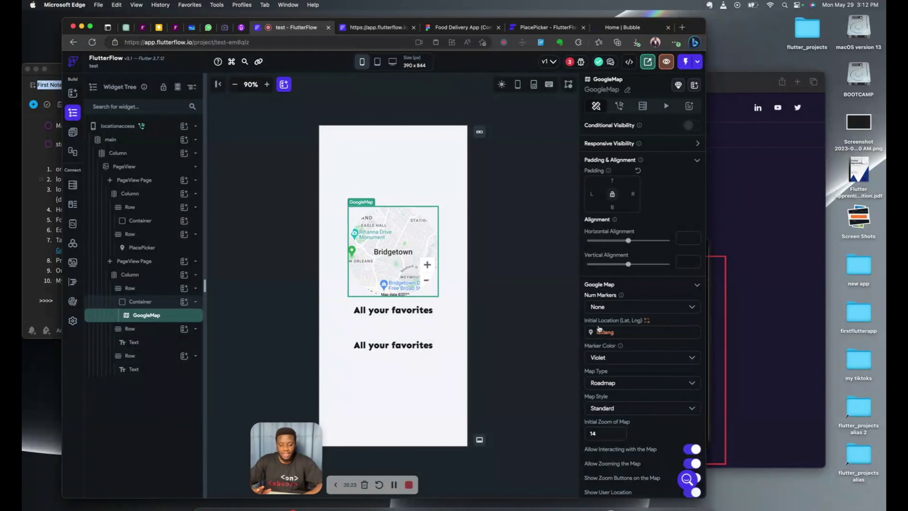
# Step: Bind the upper "All your favorites" text to the Address field of placePickerValue, with "-" as the default value
pyautogui.click(393, 310)
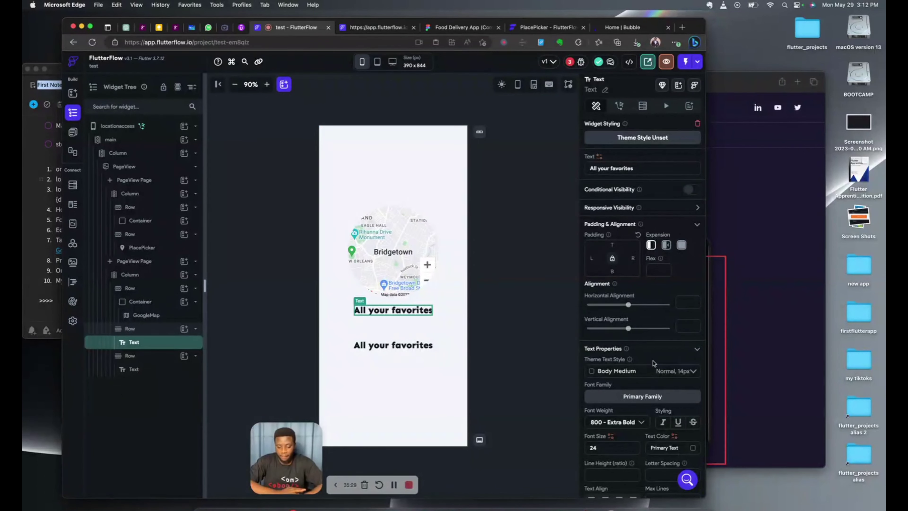
pyautogui.scroll(-3, 622, 343)
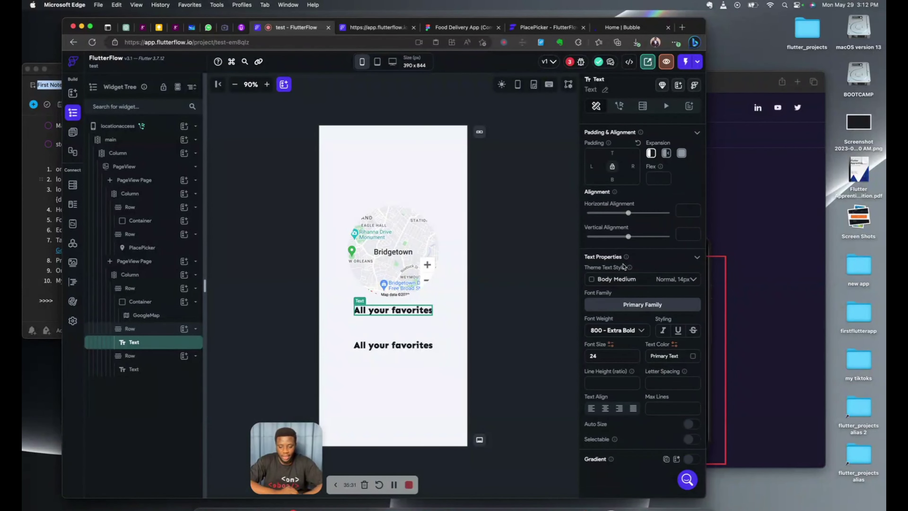
pyautogui.scroll(3, 624, 272)
pyautogui.scroll(-1, 624, 266)
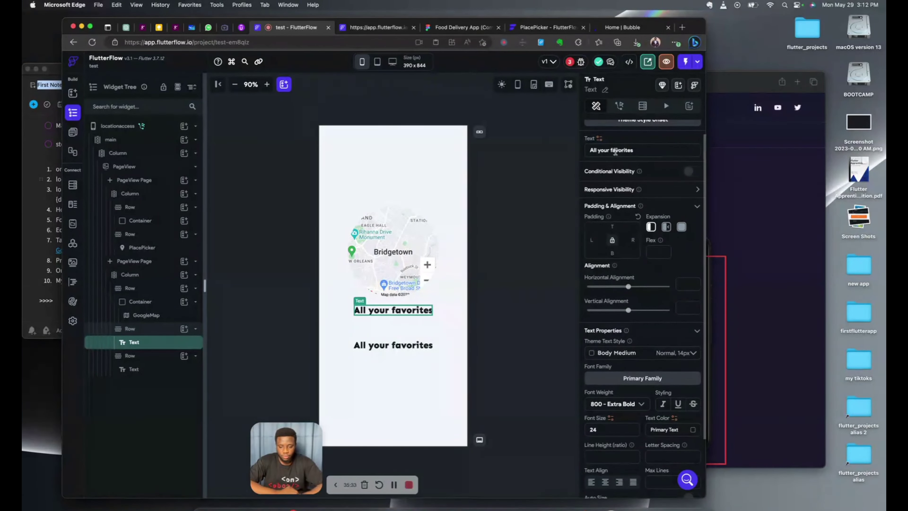
pyautogui.click(599, 138)
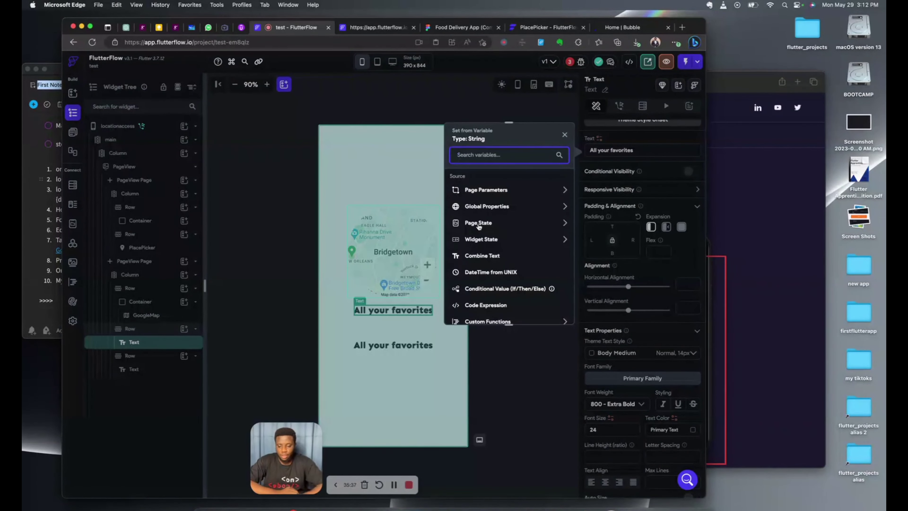
pyautogui.click(482, 239)
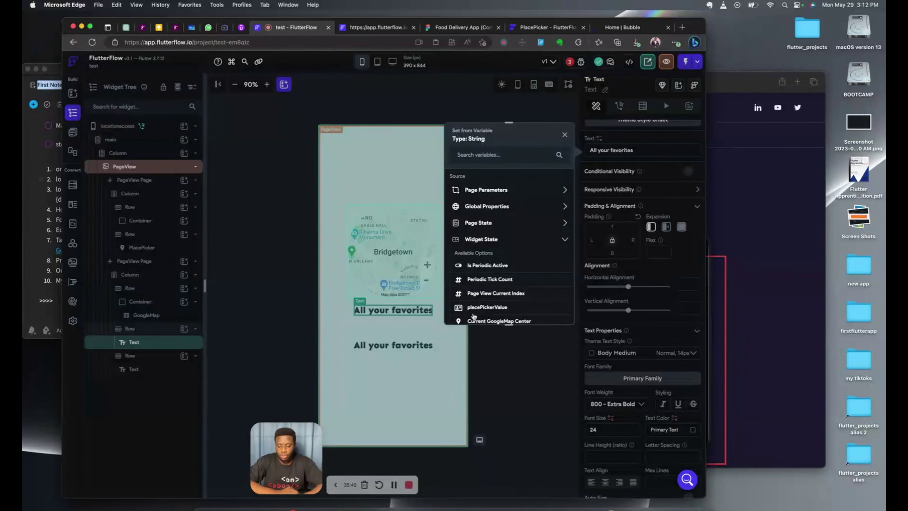
pyautogui.click(487, 307)
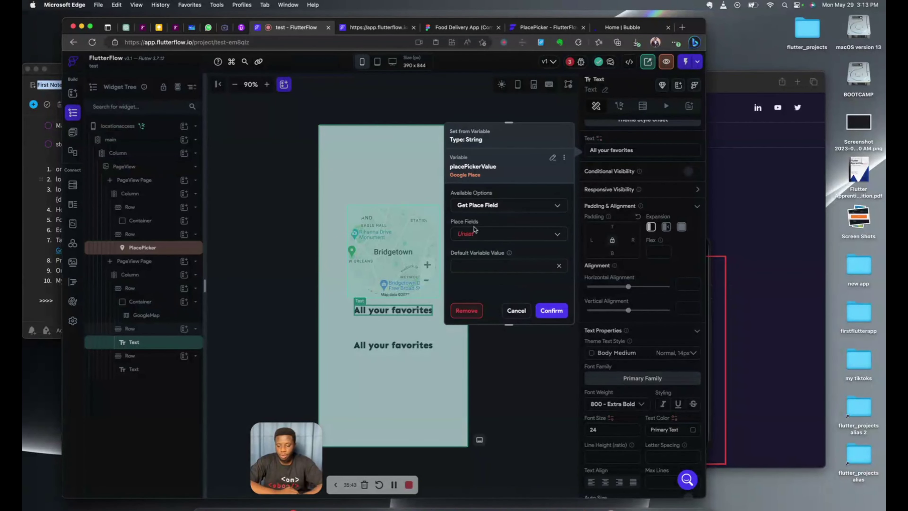
pyautogui.click(476, 239)
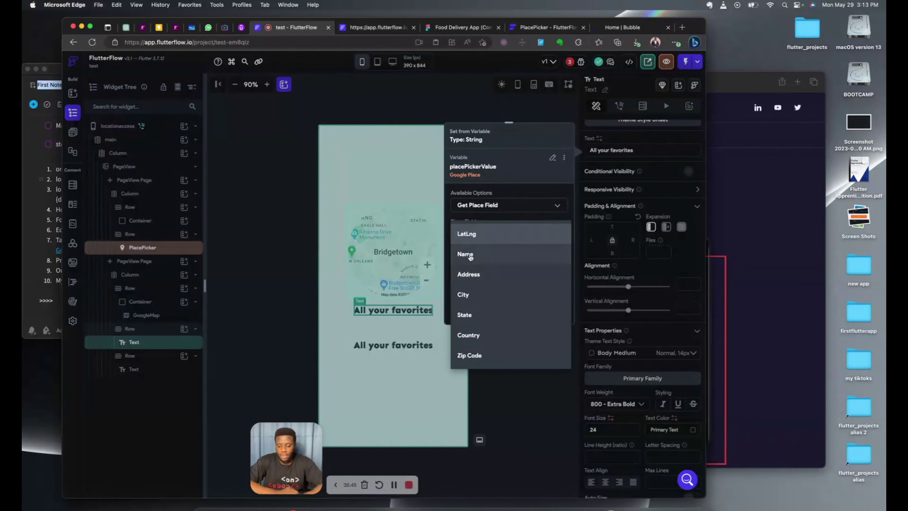
pyautogui.click(468, 277)
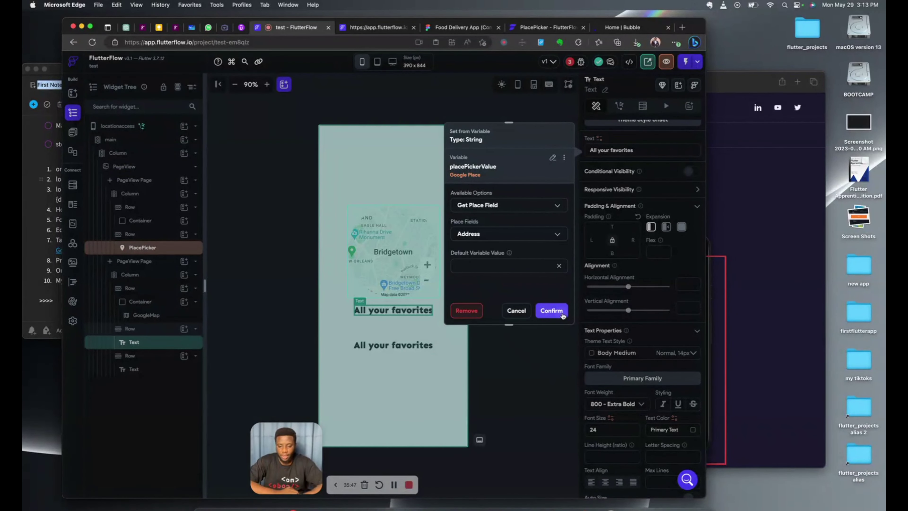
pyautogui.click(562, 314)
pyautogui.click(512, 265)
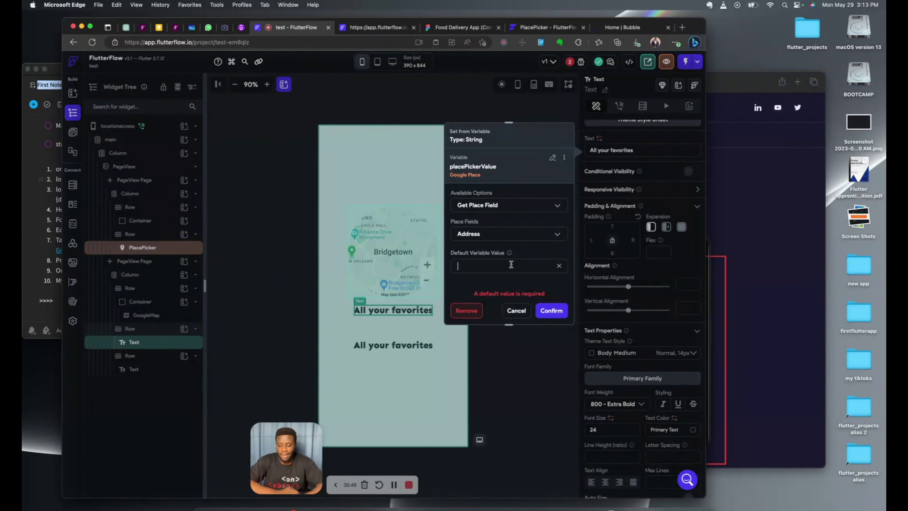
pyautogui.write('-')
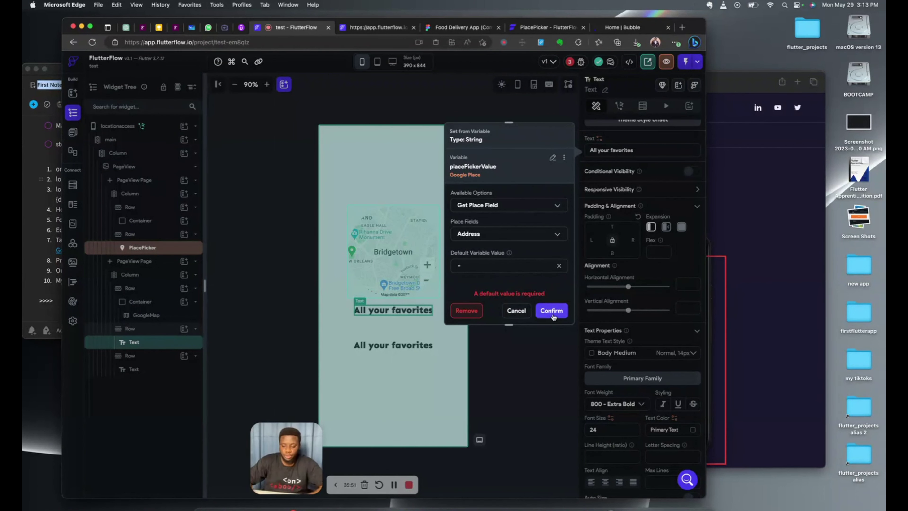
pyautogui.click(551, 311)
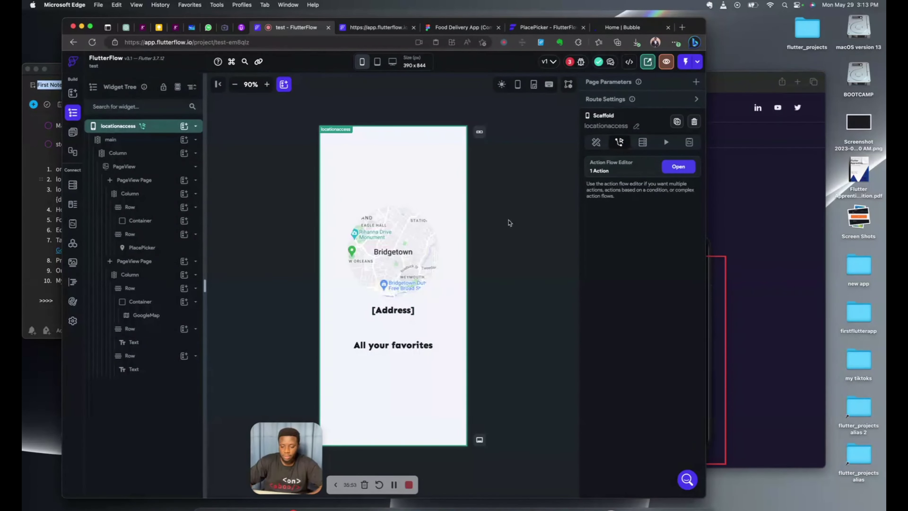
# Step: Delete the remaining "All your favorites" text and add a Button in its Row
pyautogui.click(389, 346)
pyautogui.press('BackSpace')
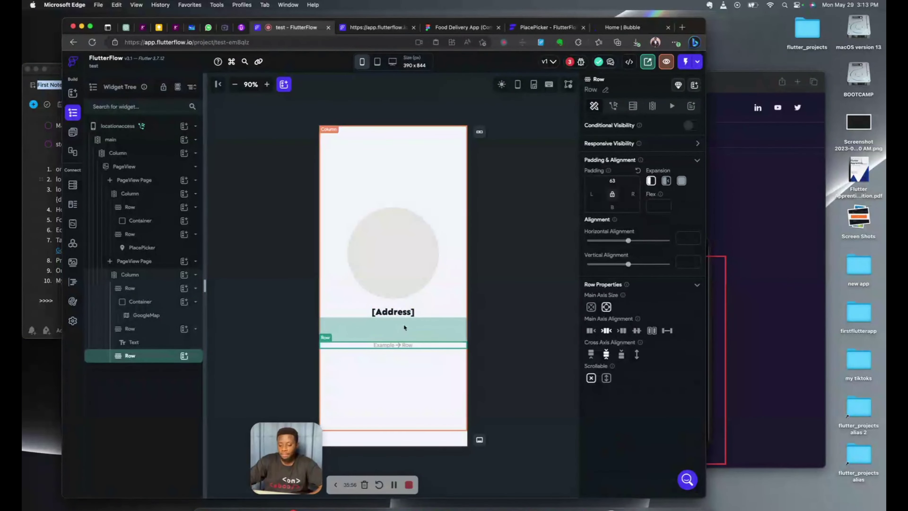
pyautogui.click(477, 133)
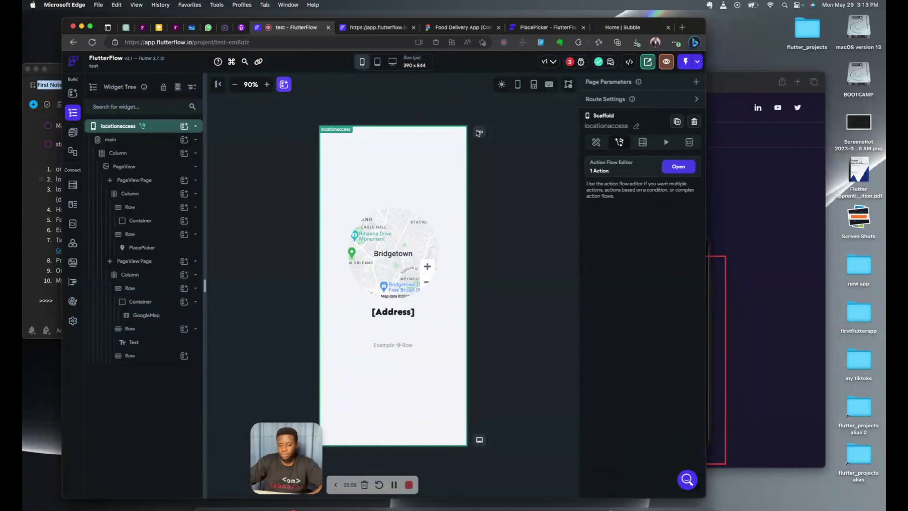
pyautogui.click(478, 132)
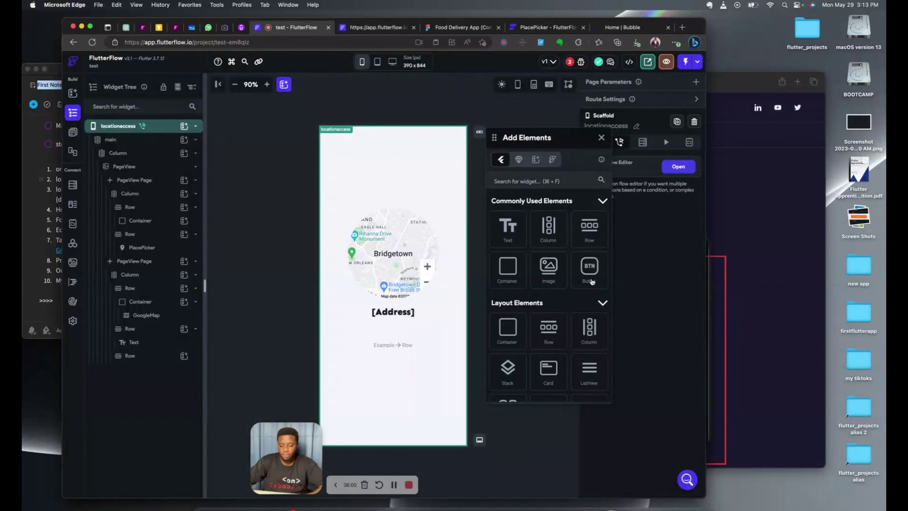
pyautogui.moveTo(589, 270); pyautogui.dragTo(406, 345)
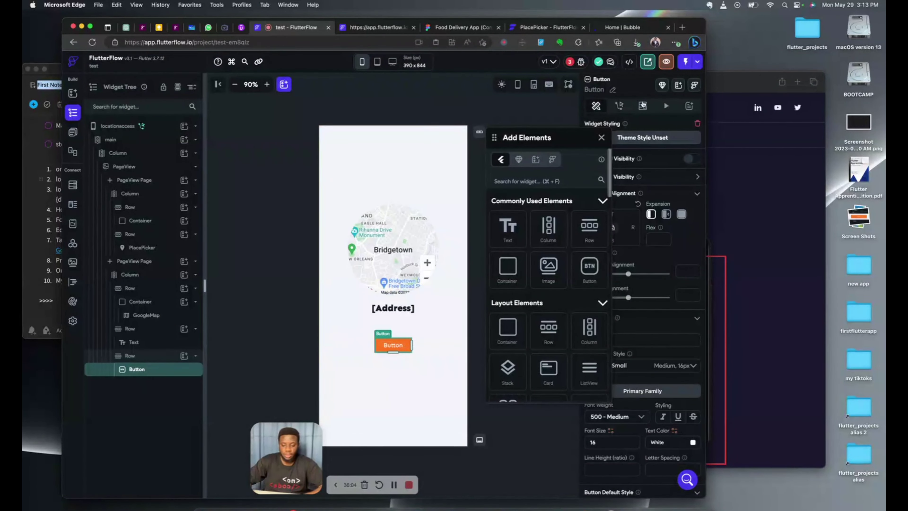
pyautogui.click(602, 138)
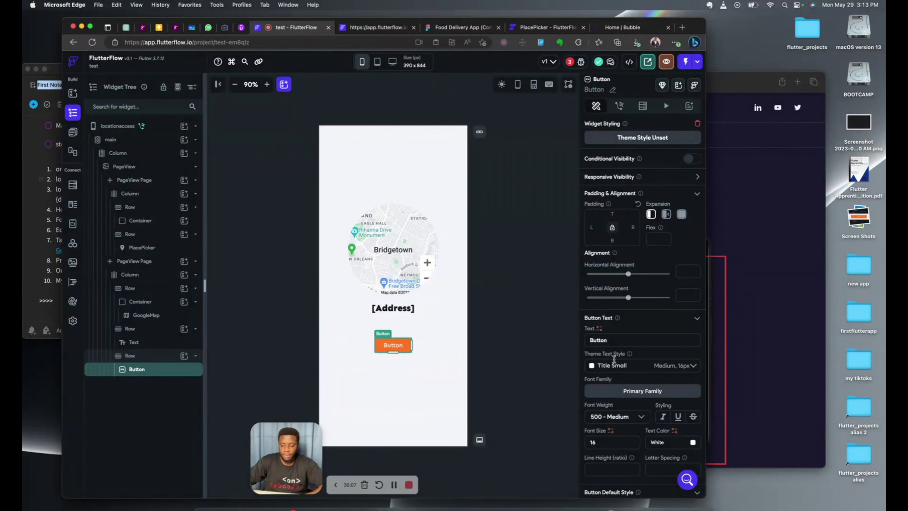
# Step: Set the new Button's width to 200
pyautogui.scroll(-3, 611, 437)
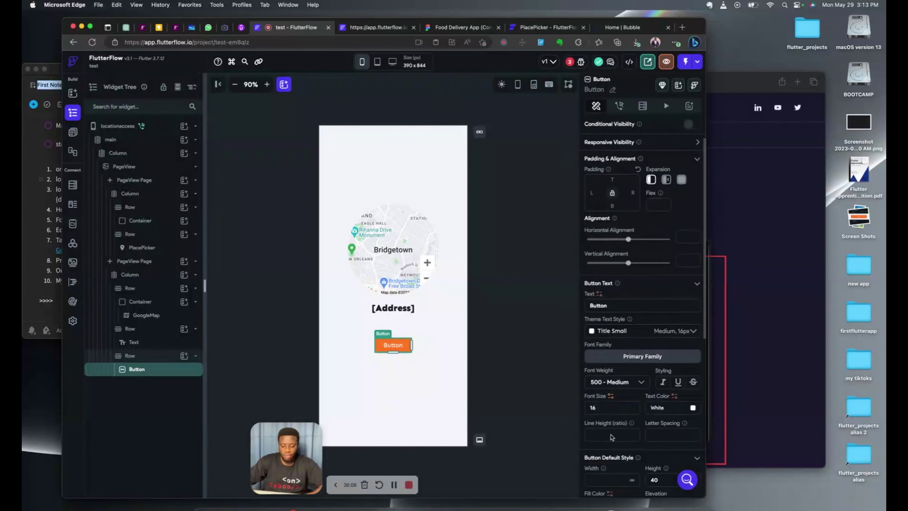
pyautogui.click(612, 419)
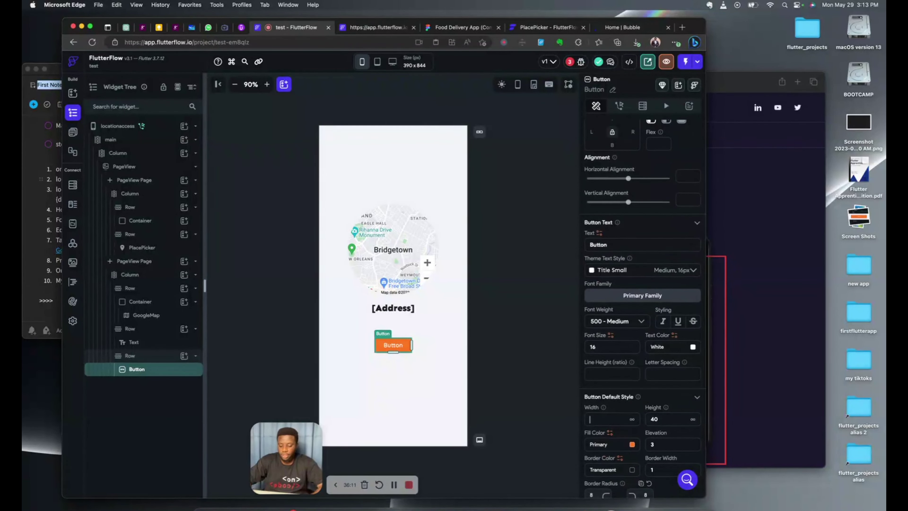
pyautogui.write('200')
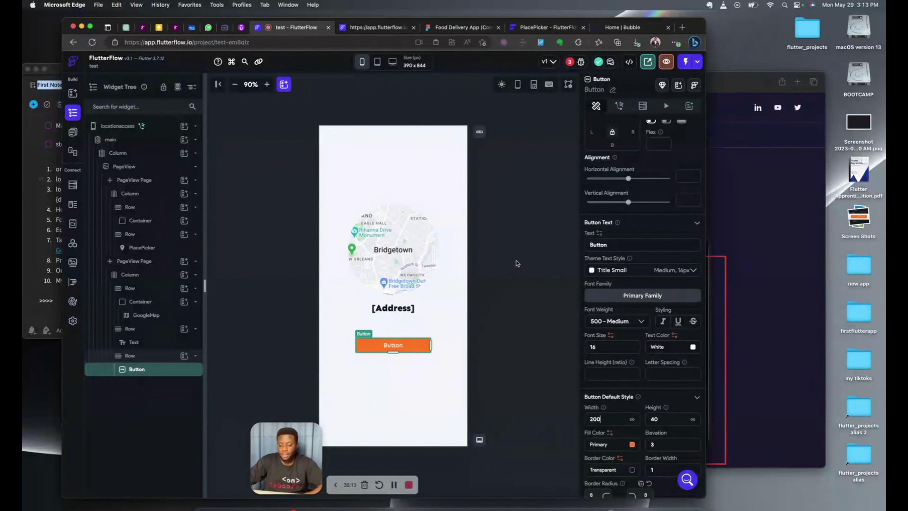
# Step: Change the Button's text to "confirm address"
pyautogui.scroll(3, 626, 190)
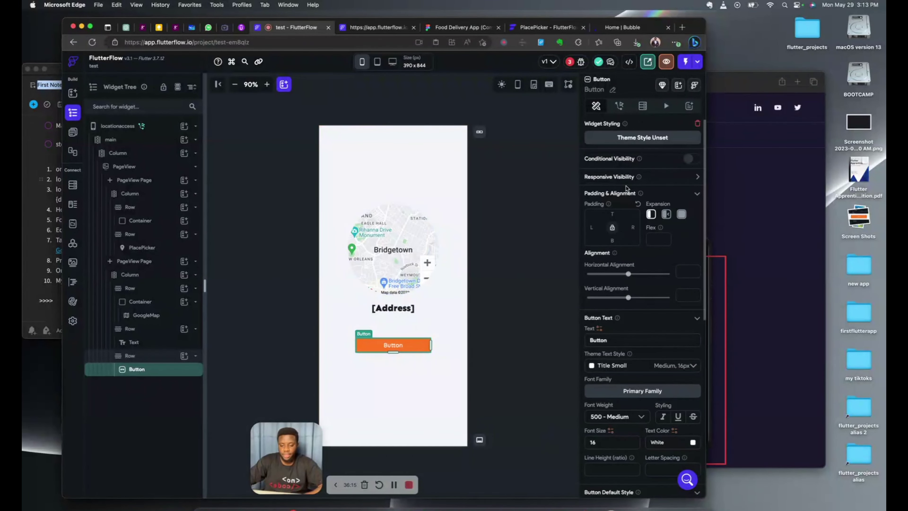
pyautogui.scroll(-5, 626, 190)
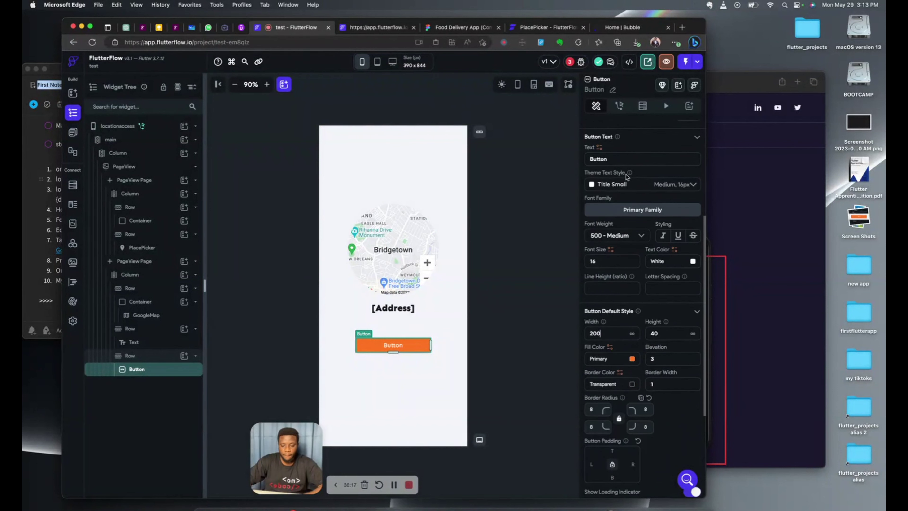
pyautogui.scroll(2, 624, 178)
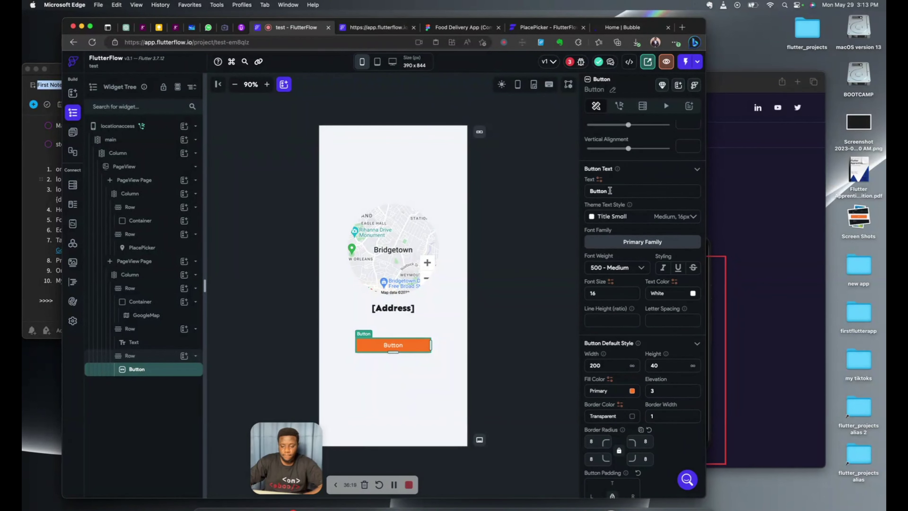
pyautogui.doubleClick(613, 191)
pyautogui.write('c')
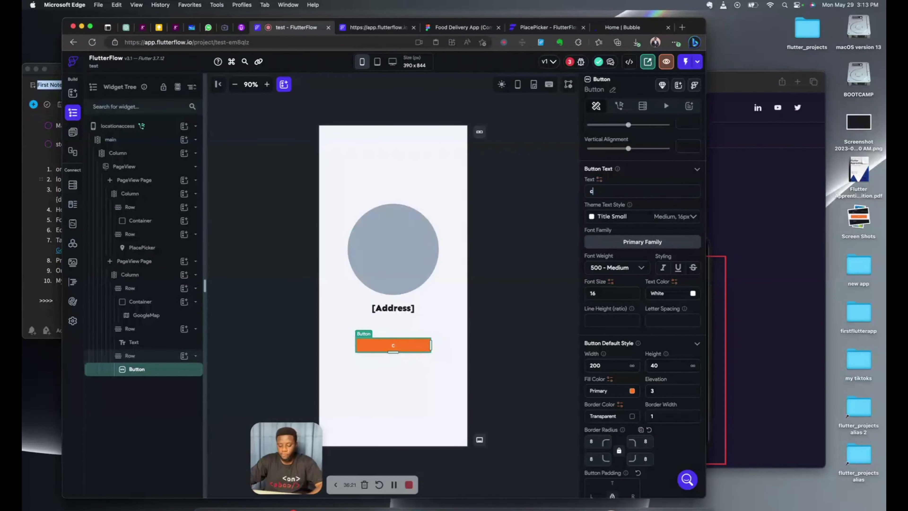
pyautogui.write('onfirm')
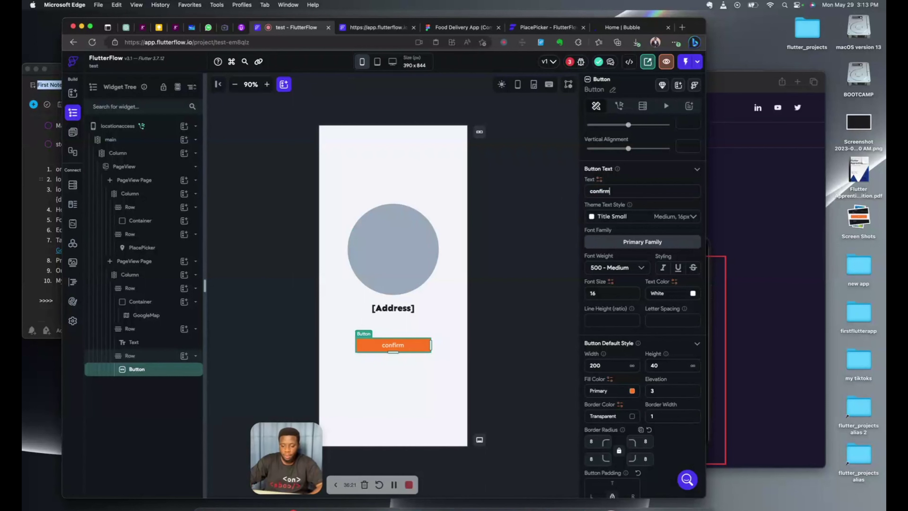
pyautogui.write(' ad')
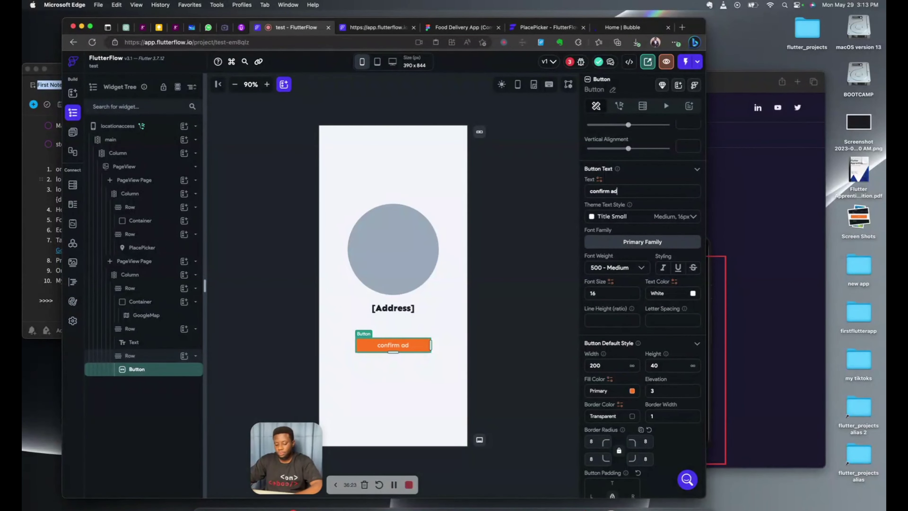
pyautogui.write('dress')
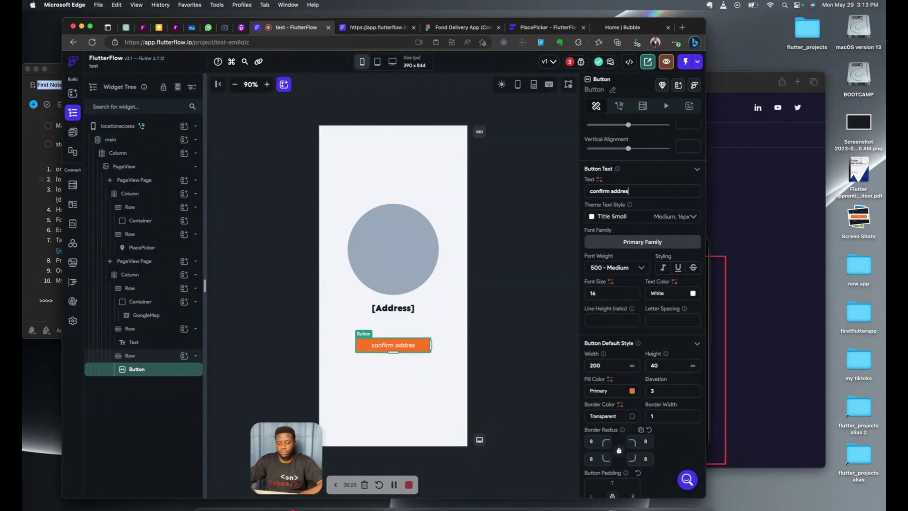
pyautogui.click(525, 210)
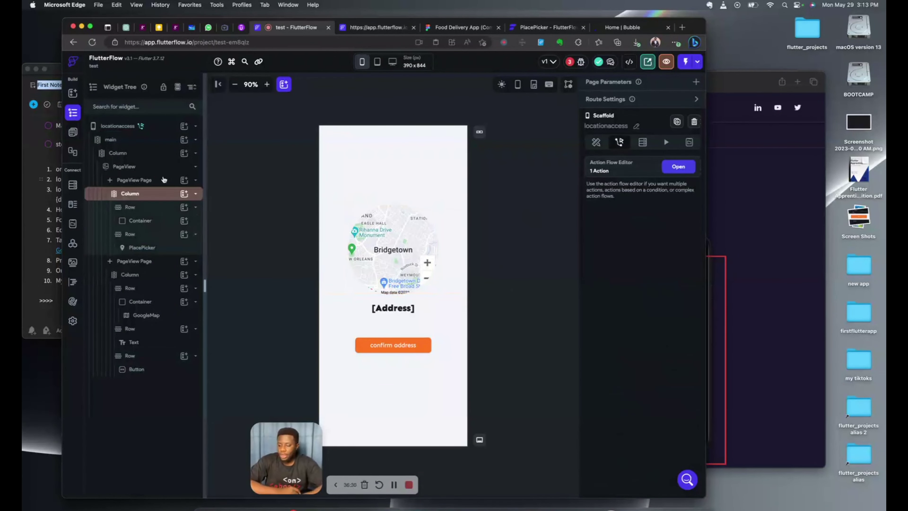
# Step: In the locationaccess page's On Page Load flow, add an Update Page State action to the TRUE branch of the "latlang is set" condition
pyautogui.click(133, 180)
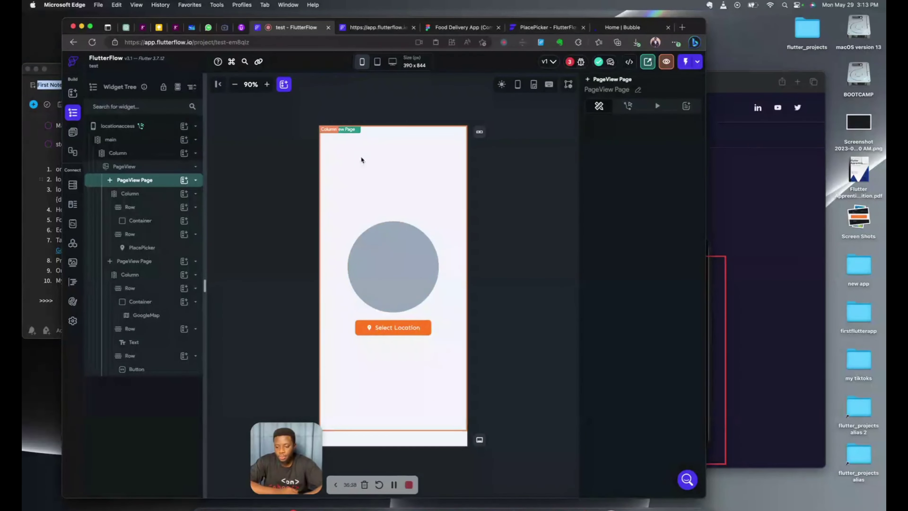
pyautogui.click(141, 127)
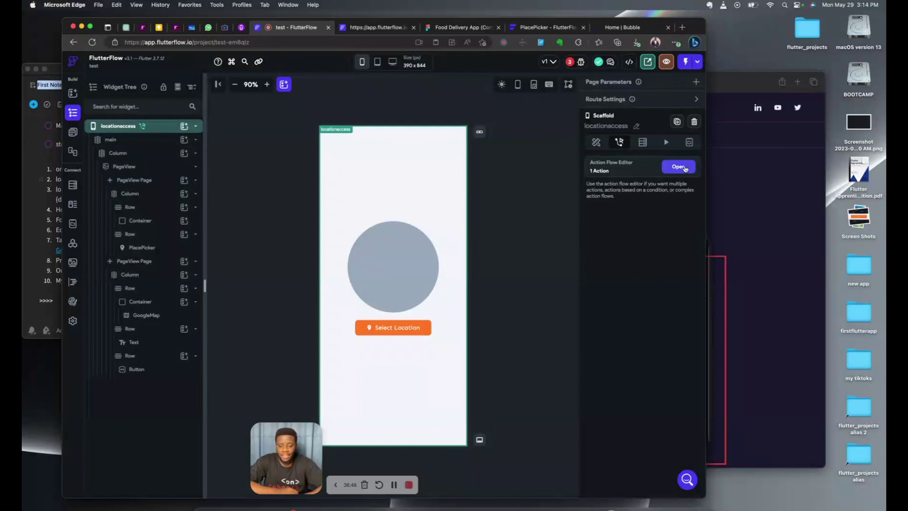
pyautogui.click(693, 167)
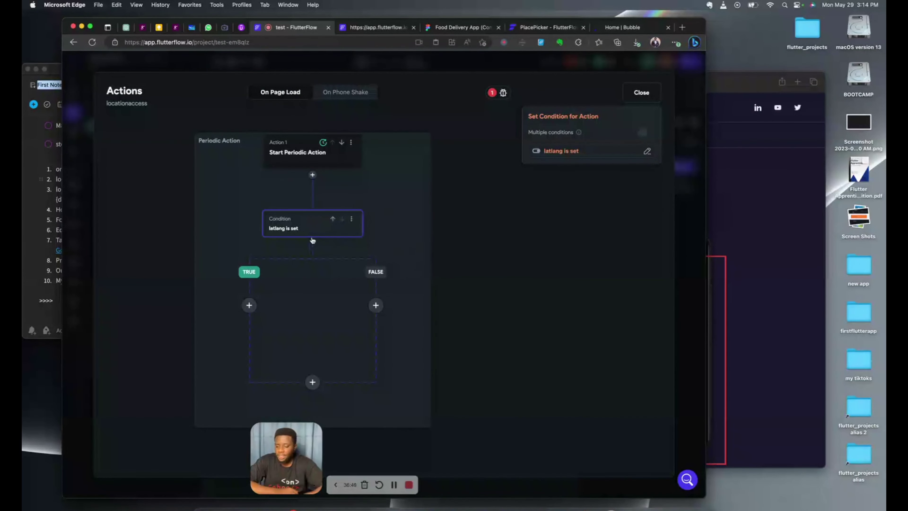
pyautogui.moveTo(393, 214); pyautogui.dragTo(397, 213)
pyautogui.scroll(-5, 398, 213)
pyautogui.hscroll(-4, 397, 213)
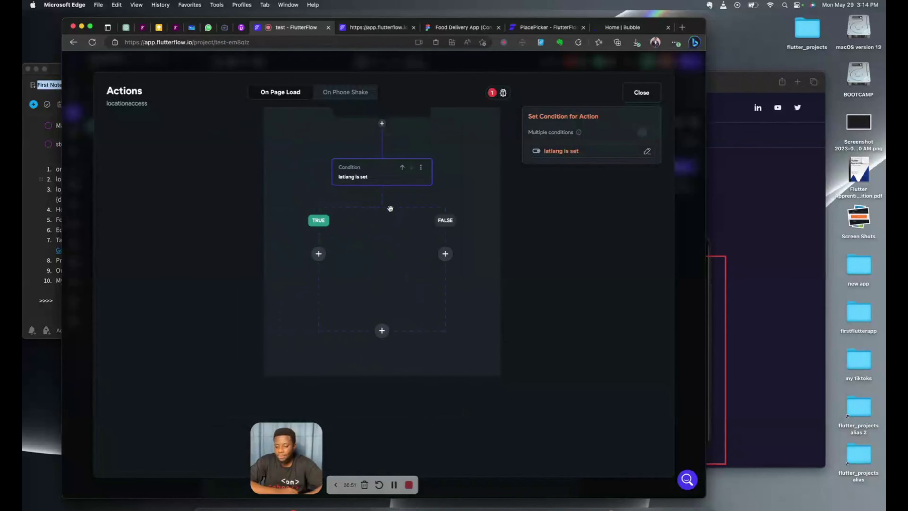
pyautogui.click(319, 226)
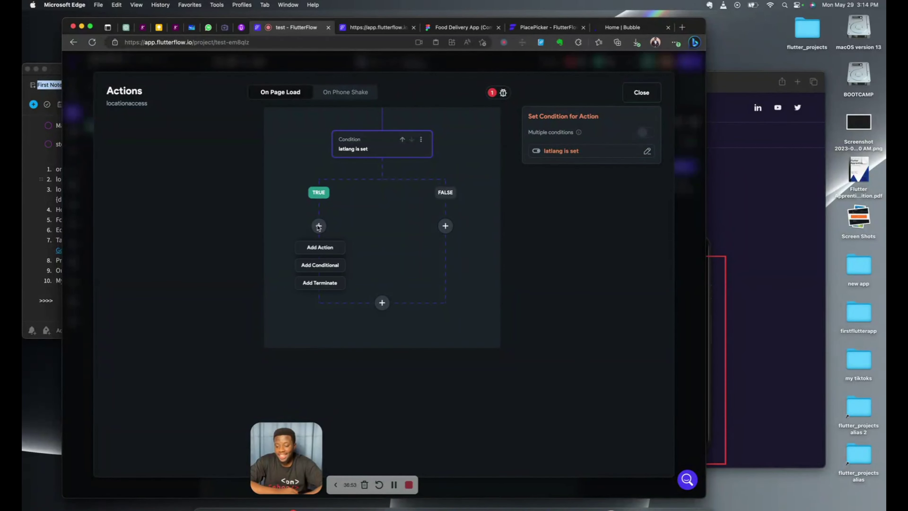
pyautogui.click(309, 247)
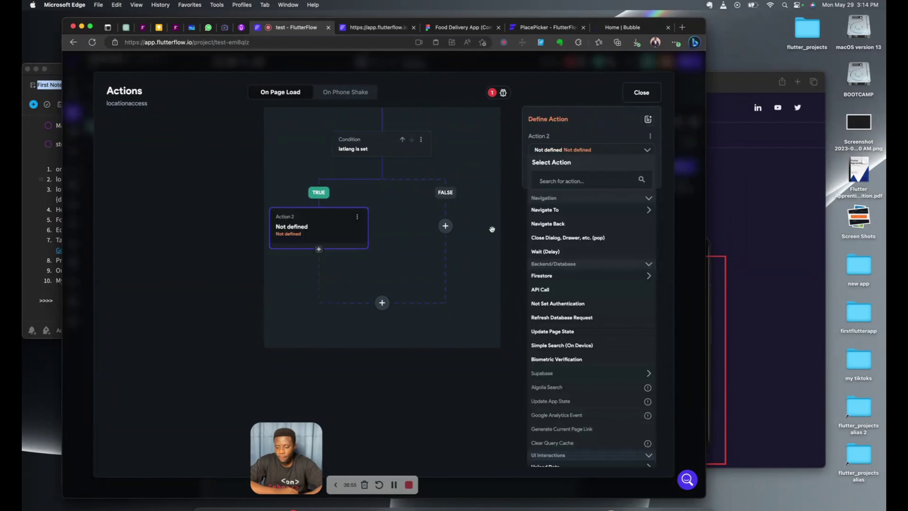
pyautogui.click(576, 179)
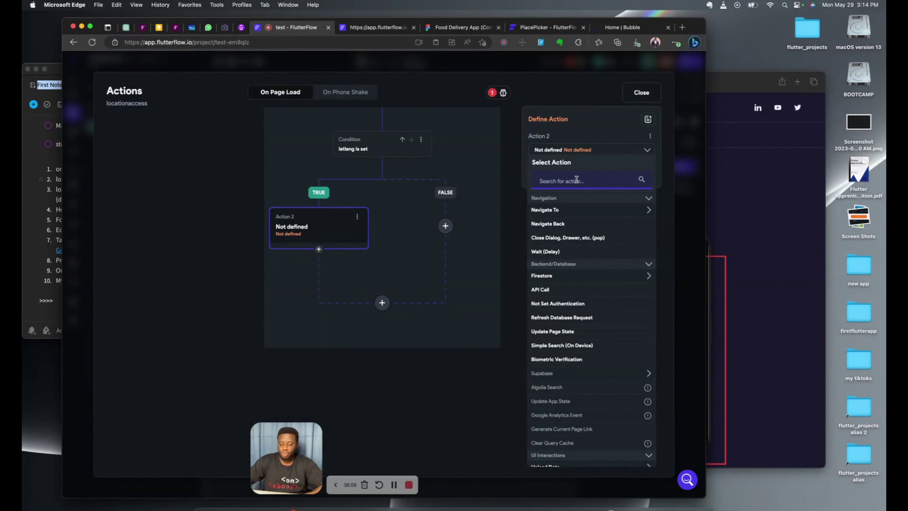
pyautogui.write('update')
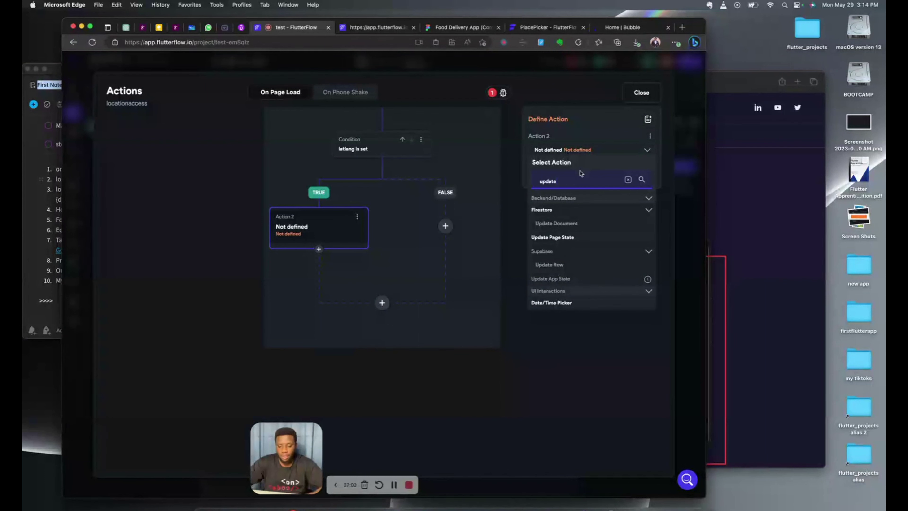
pyautogui.click(554, 237)
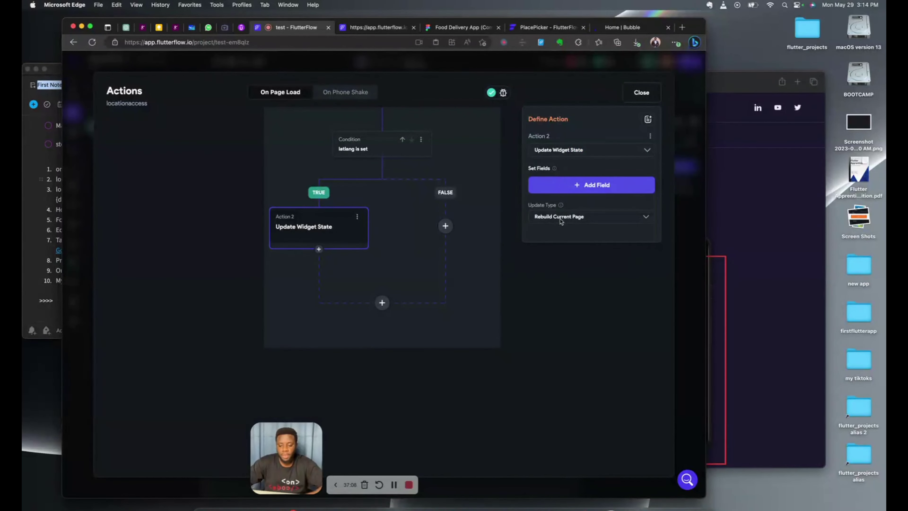
# Step: Add the latlang field to the state update action and choose Set Value as its update type
pyautogui.click(562, 190)
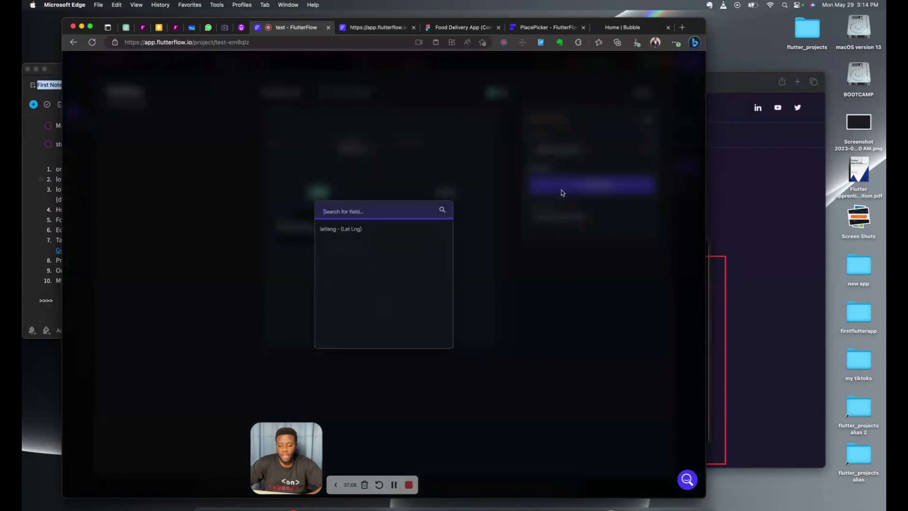
pyautogui.click(396, 230)
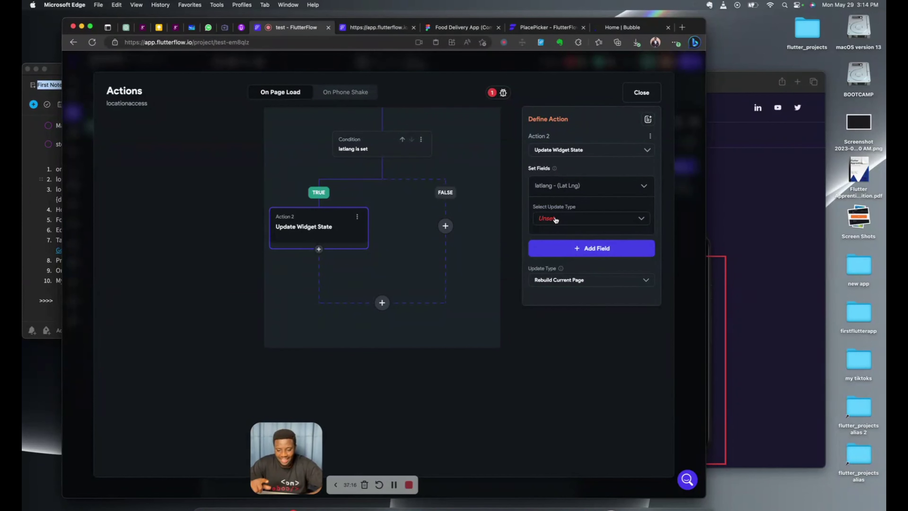
pyautogui.click(555, 219)
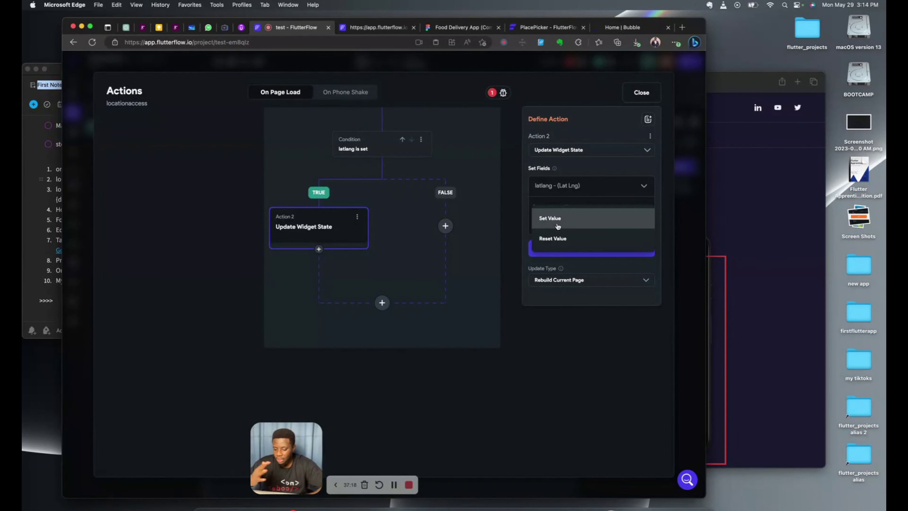
pyautogui.click(560, 222)
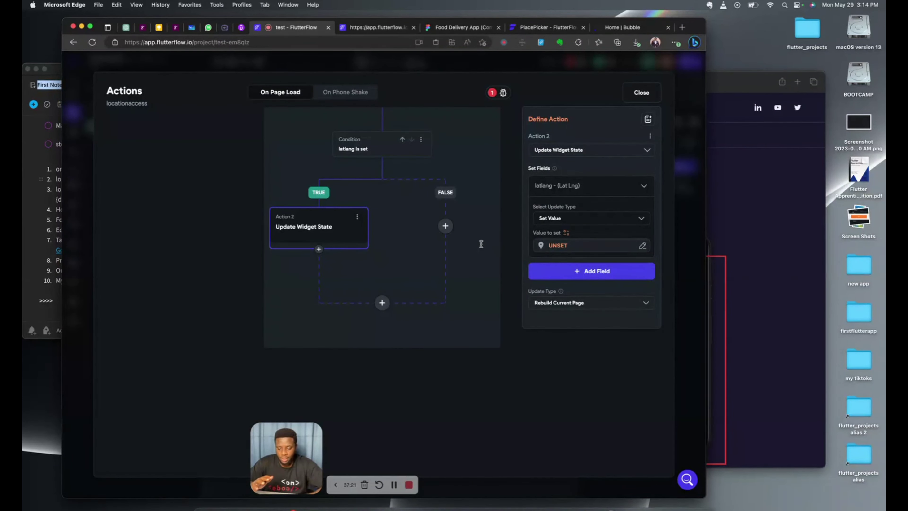
# Step: Bind the latlang field's value to the LatLng place field of the placePickerValue widget state
pyautogui.click(565, 245)
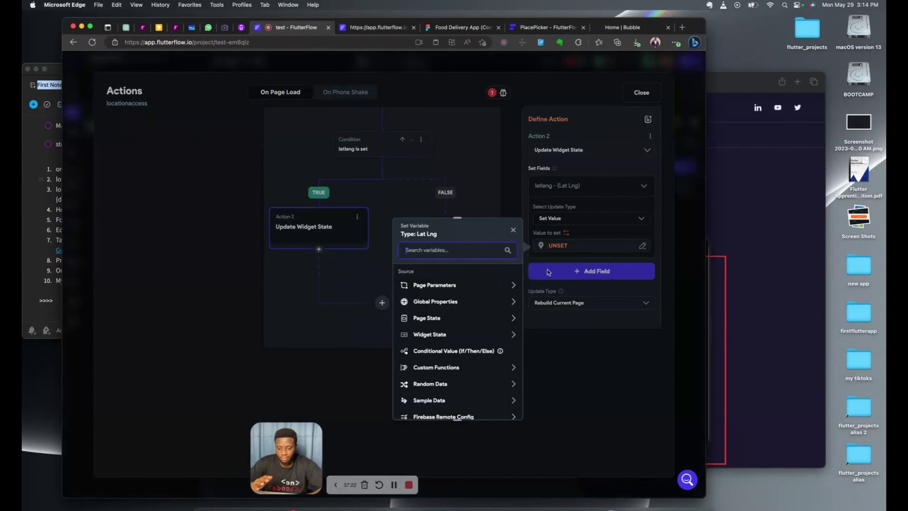
pyautogui.click(428, 318)
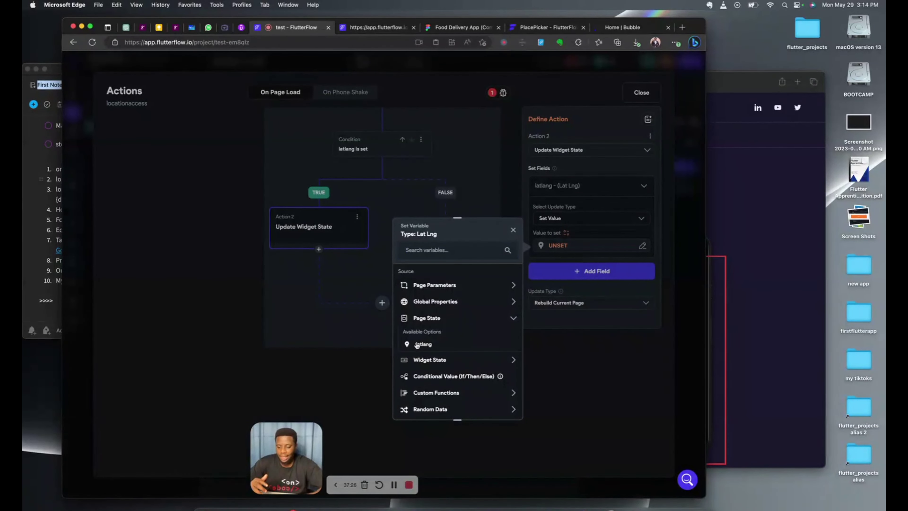
pyautogui.click(428, 361)
pyautogui.scroll(-4, 426, 379)
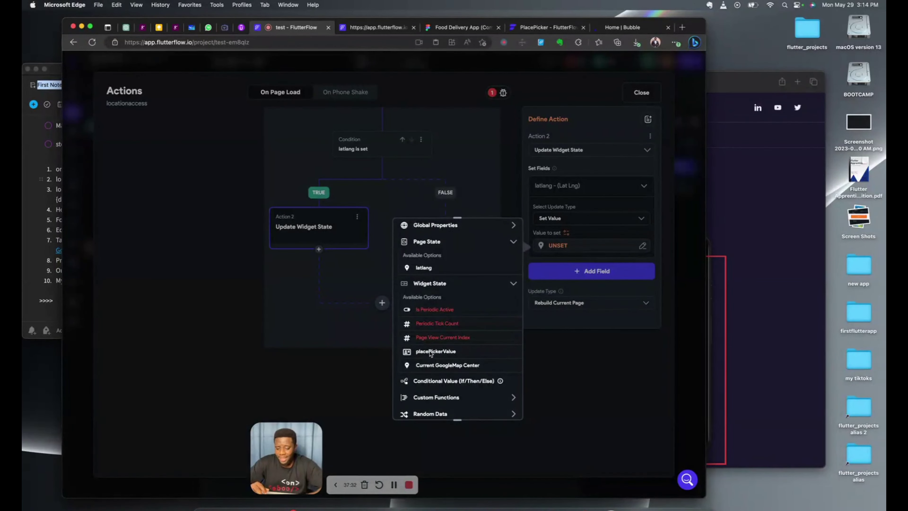
pyautogui.click(408, 354)
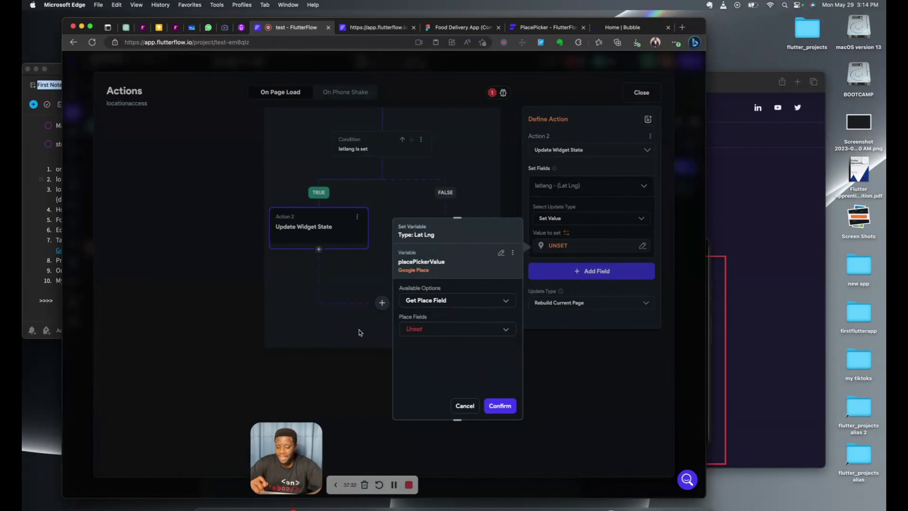
pyautogui.click(422, 330)
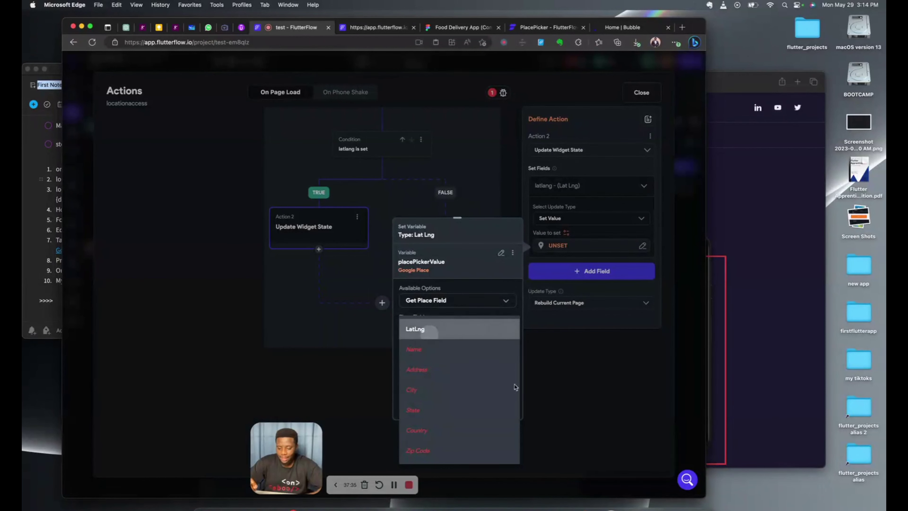
pyautogui.click(429, 334)
pyautogui.click(500, 405)
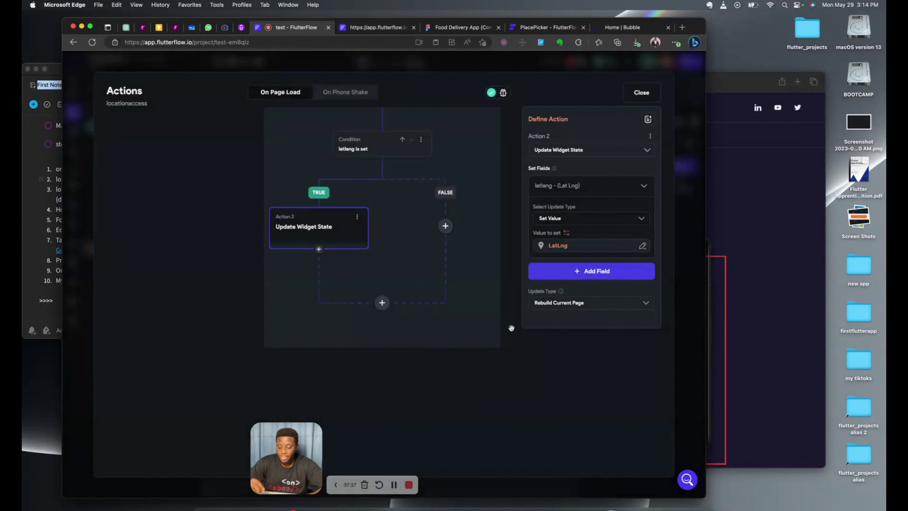
# Step: Add a Control Page View action after the state update in the TRUE branch and choose PageView as its target
pyautogui.click(319, 250)
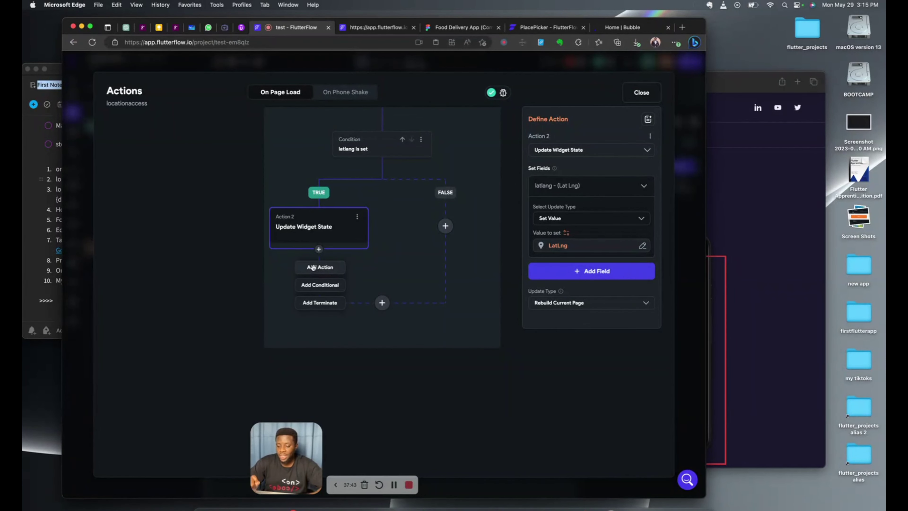
pyautogui.click(313, 267)
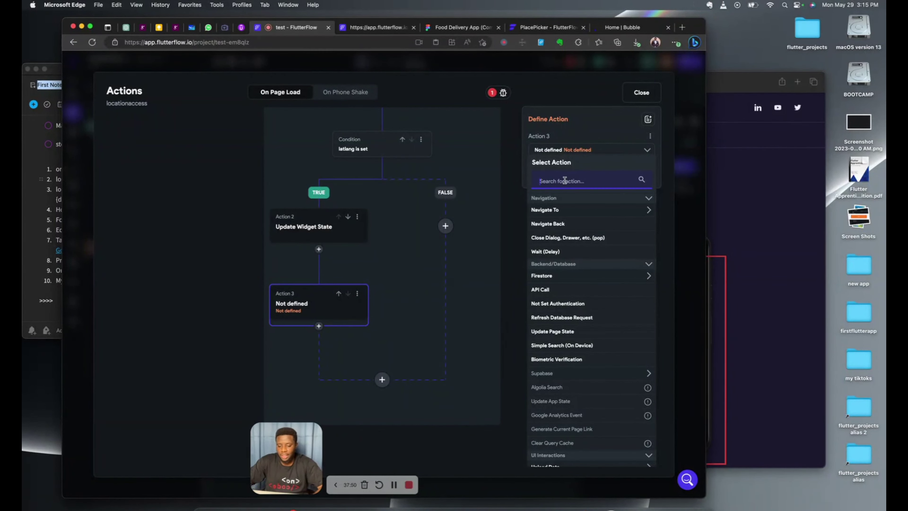
pyautogui.write('page')
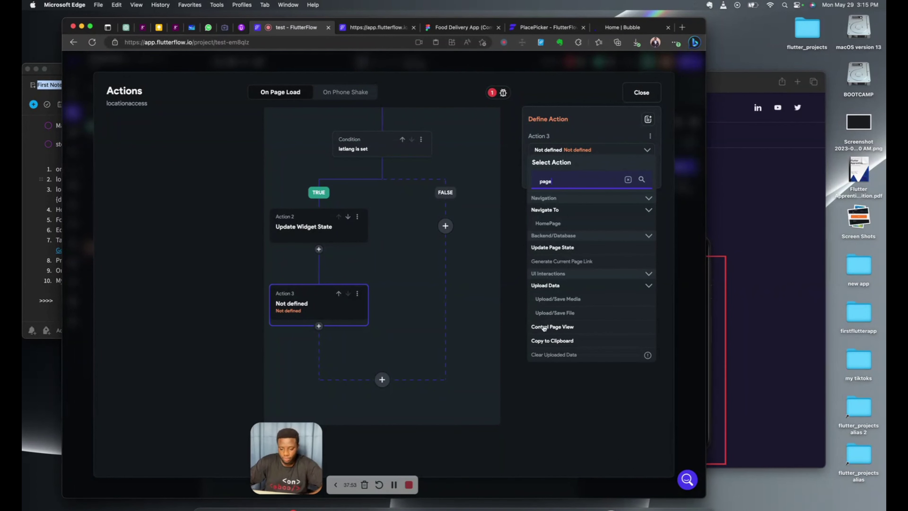
pyautogui.click(546, 327)
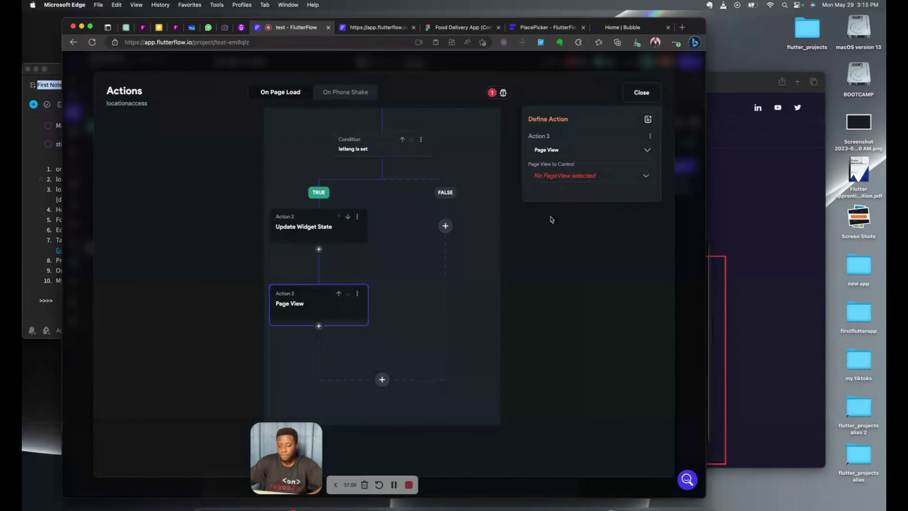
pyautogui.click(555, 176)
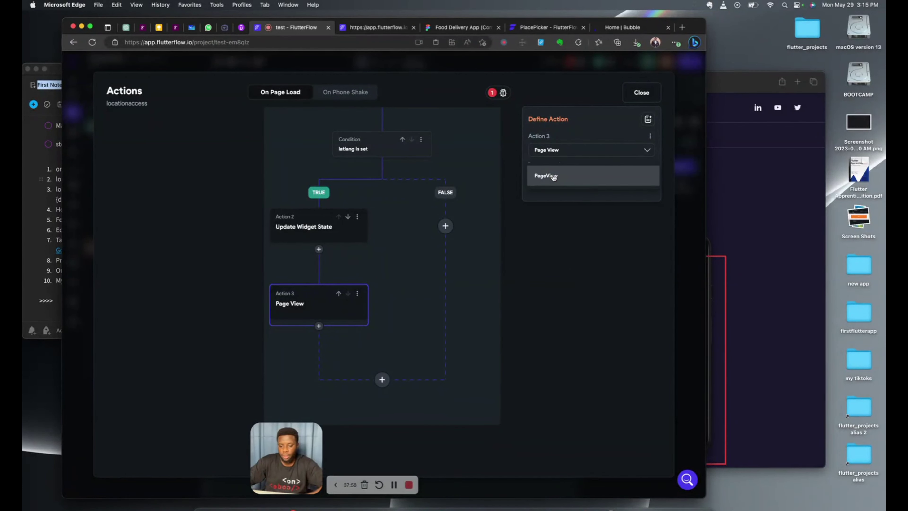
# Step: Target the PageView widget in the third on-page-load action and close the action flow editor
pyautogui.click(553, 176)
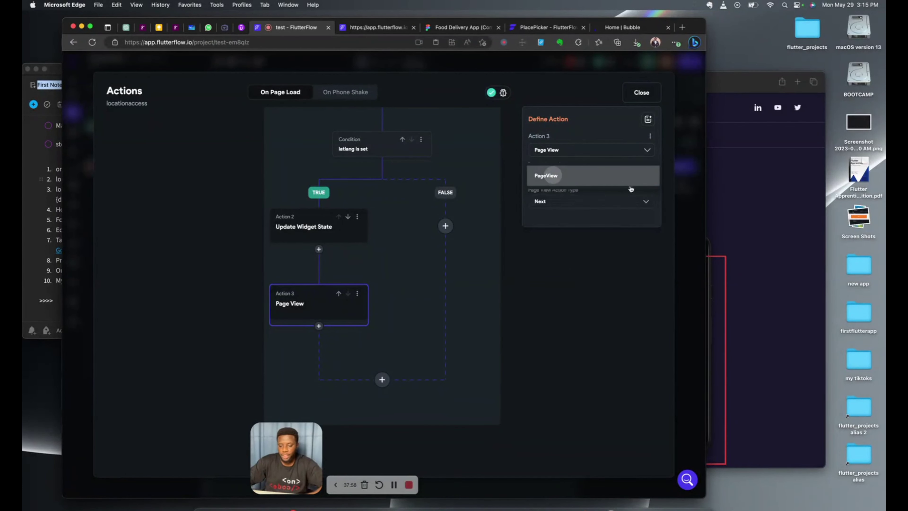
pyautogui.click(643, 93)
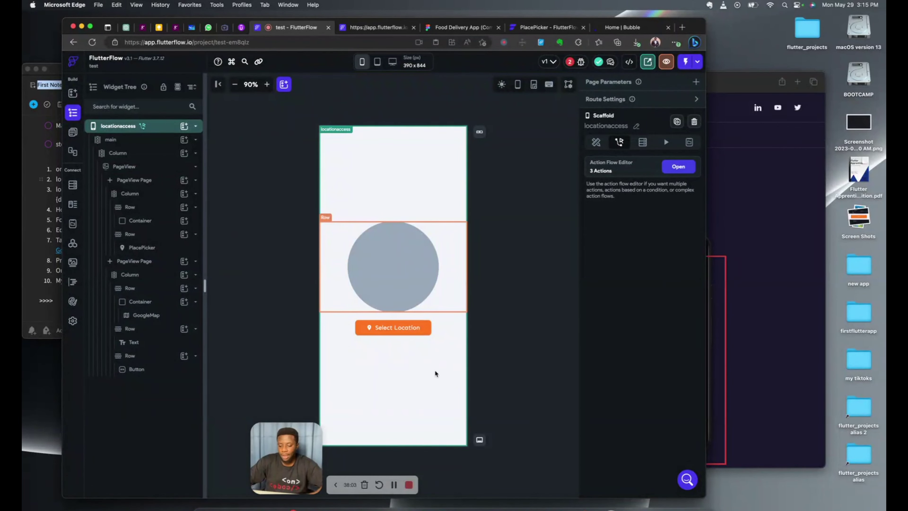
# Step: Inspect the PageView's properties and the locationaccess page layout, including the project issues
pyautogui.click(413, 365)
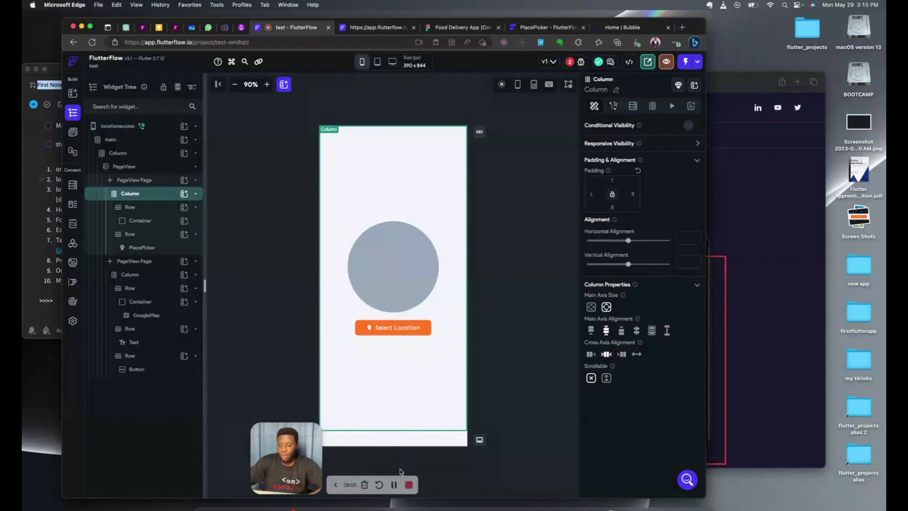
pyautogui.click(404, 444)
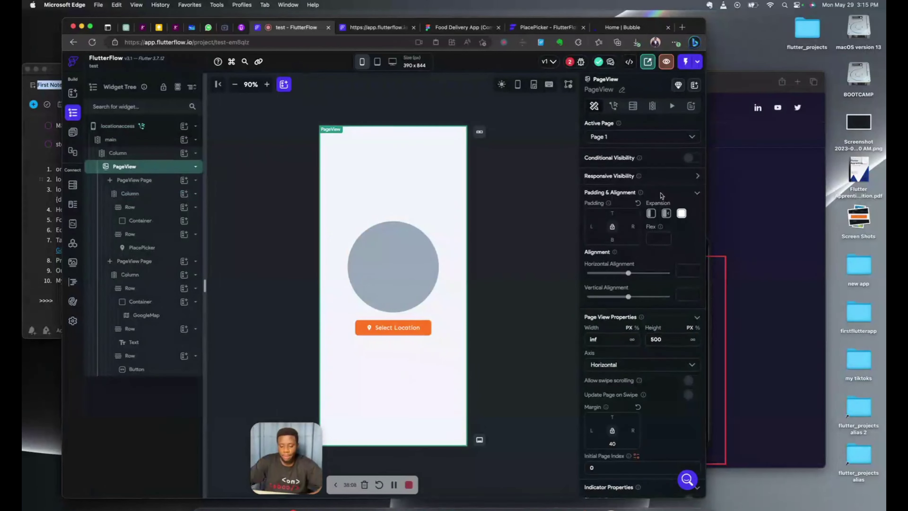
pyautogui.scroll(-2, 630, 365)
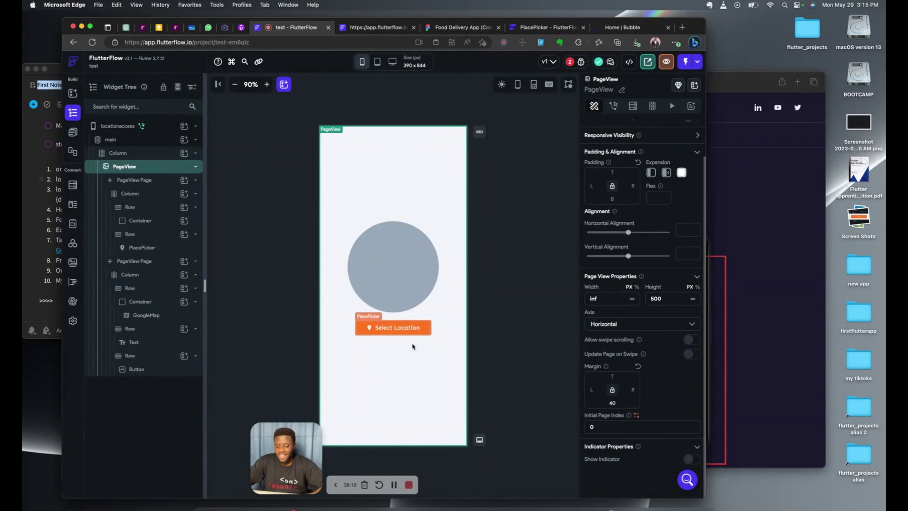
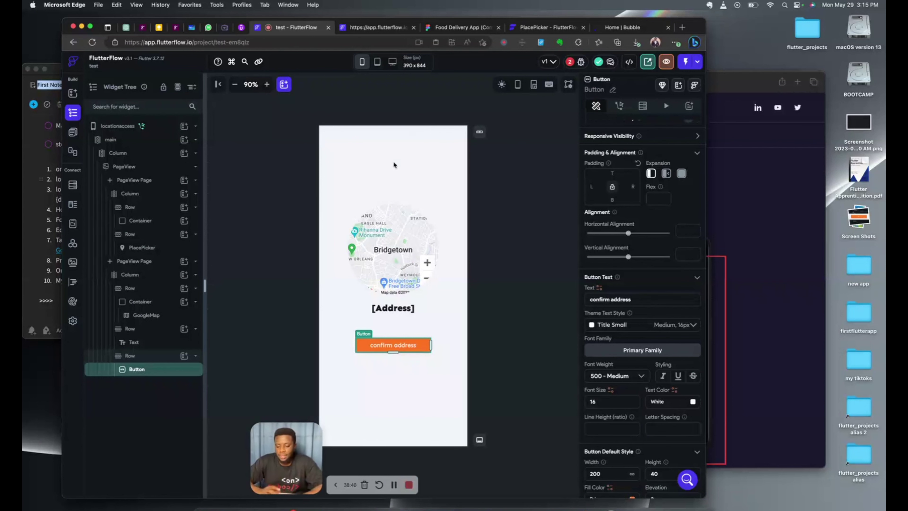
pyautogui.click(519, 236)
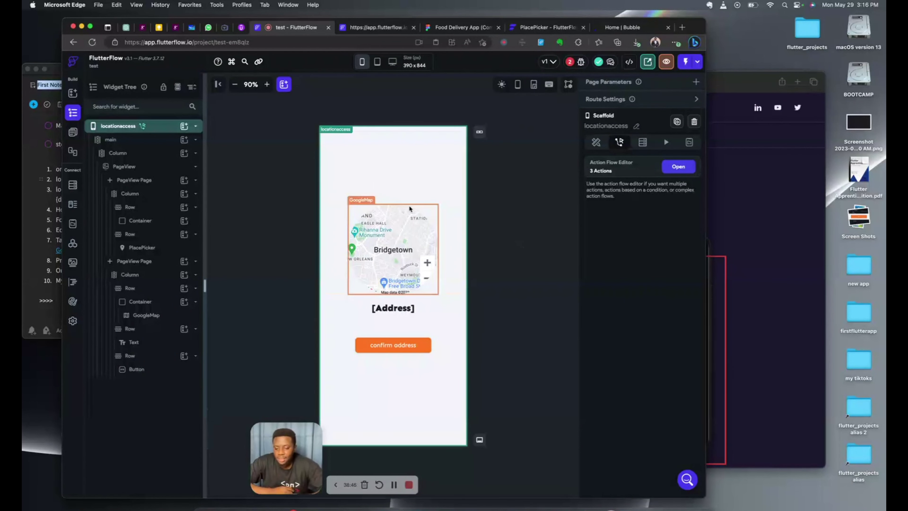
pyautogui.click(575, 61)
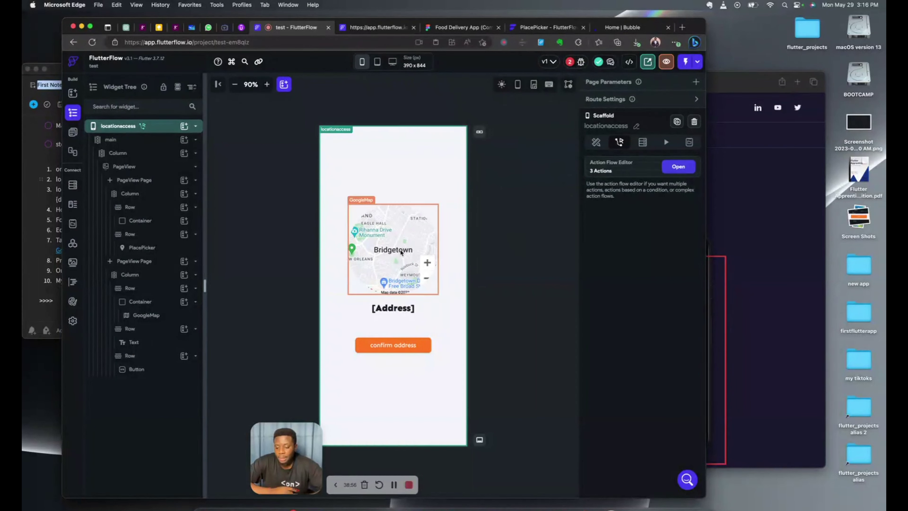
# Step: Delete the GoogleMap widget from the second PageView page and the PlacePicker widget from the first
pyautogui.click(433, 251)
pyautogui.press('Delete')
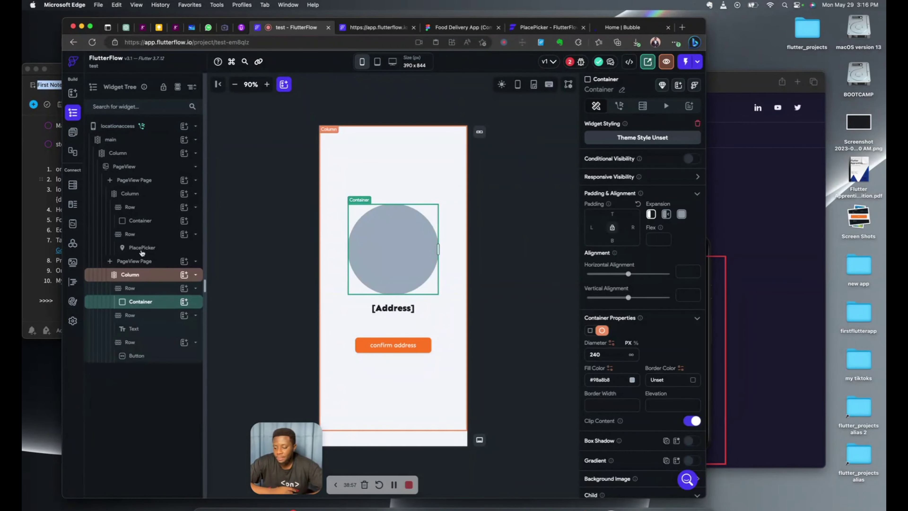
pyautogui.click(377, 334)
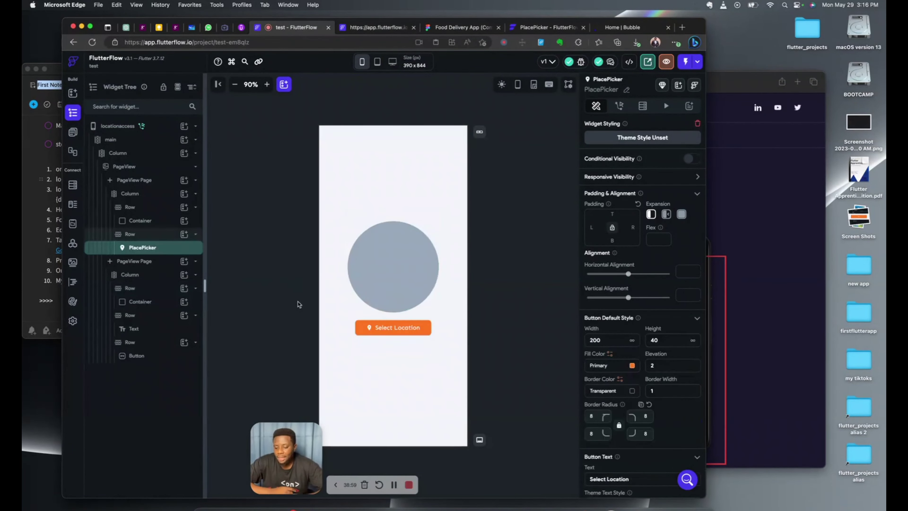
pyautogui.press('Delete')
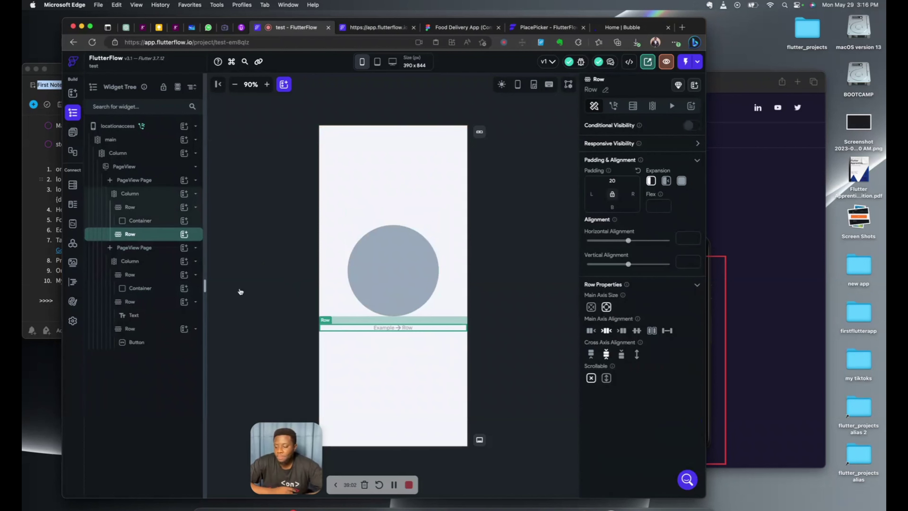
# Step: List the project's pages and check the planning note in Evernote for the next page to build
pyautogui.click(73, 132)
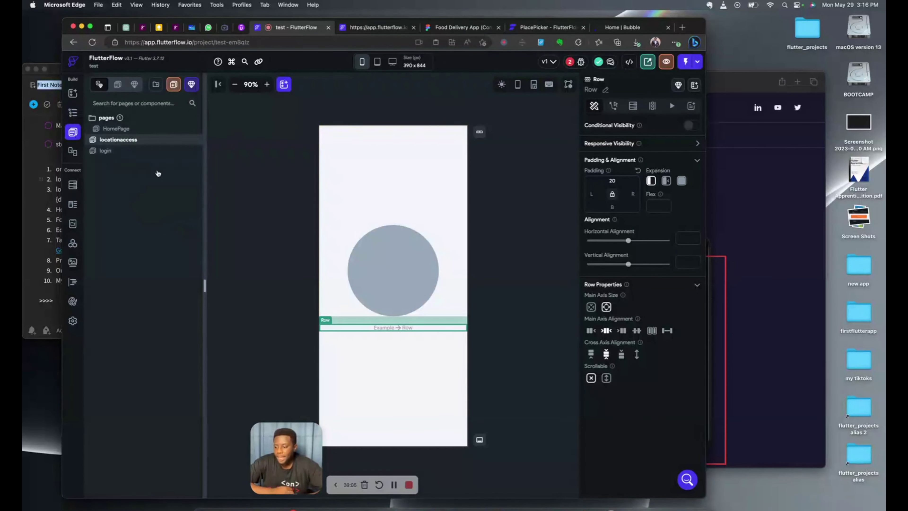
pyautogui.click(33, 170)
pyautogui.scroll(-3, 84, 223)
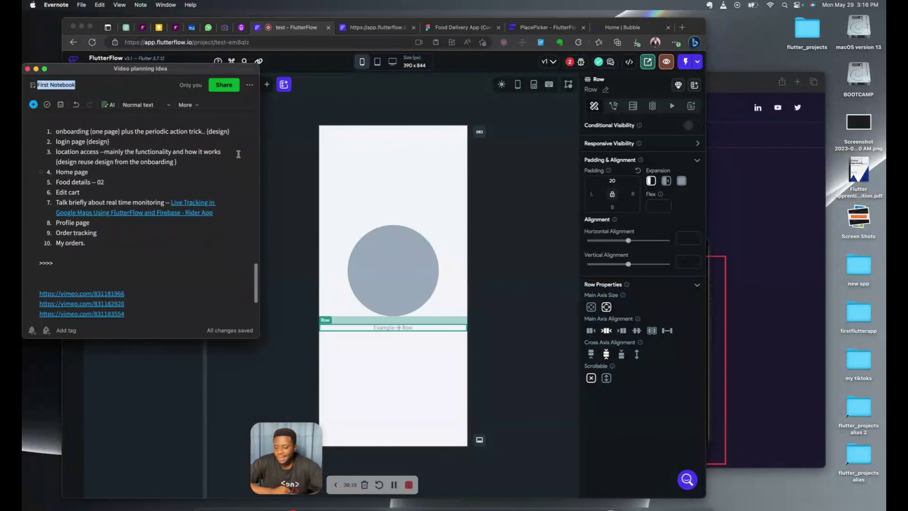
pyautogui.click(283, 127)
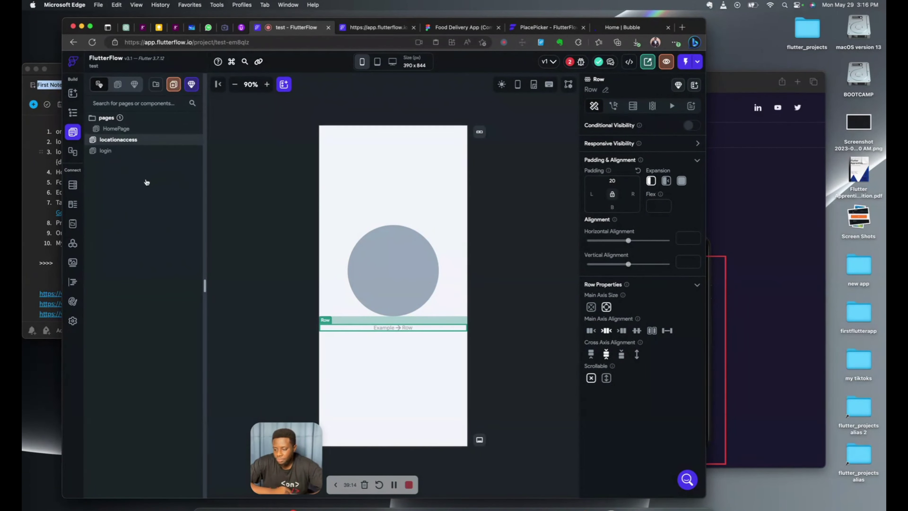
# Step: Create a blank page named home and remove its app bar
pyautogui.click(173, 85)
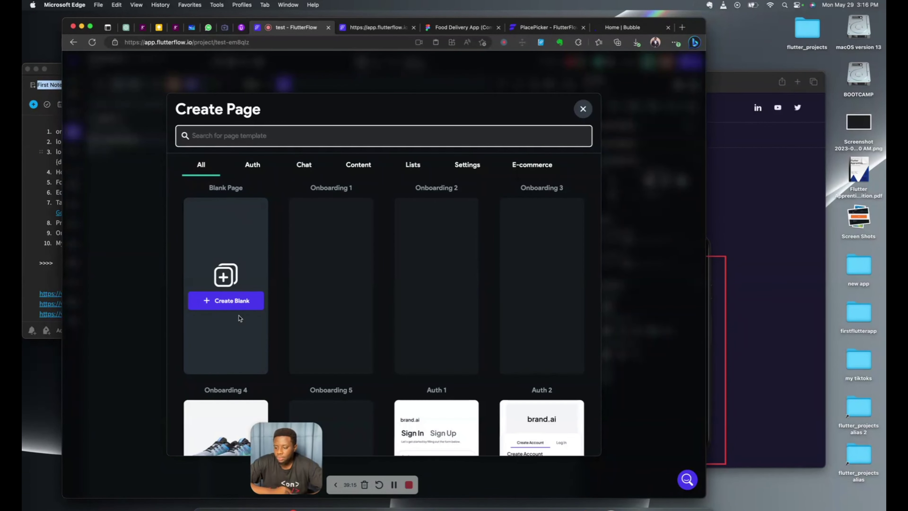
pyautogui.click(229, 306)
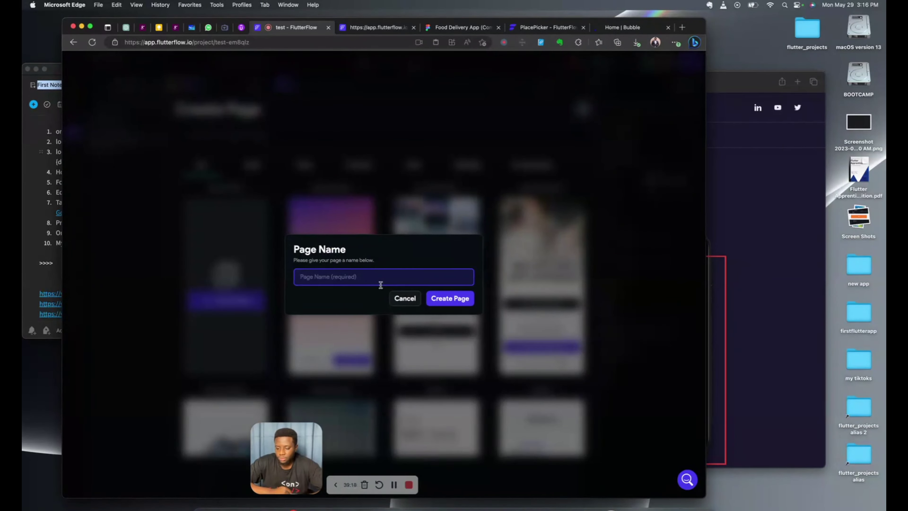
pyautogui.write('home')
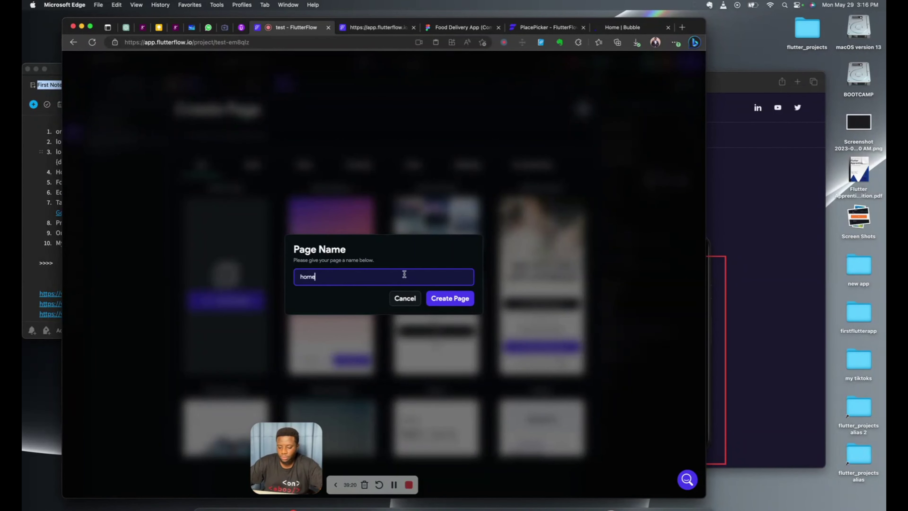
pyautogui.click(450, 298)
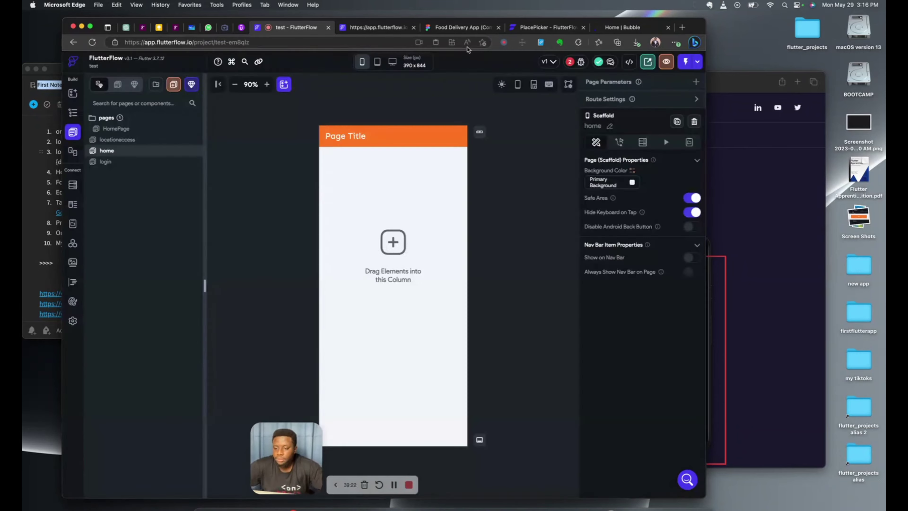
pyautogui.click(389, 135)
pyautogui.click(388, 132)
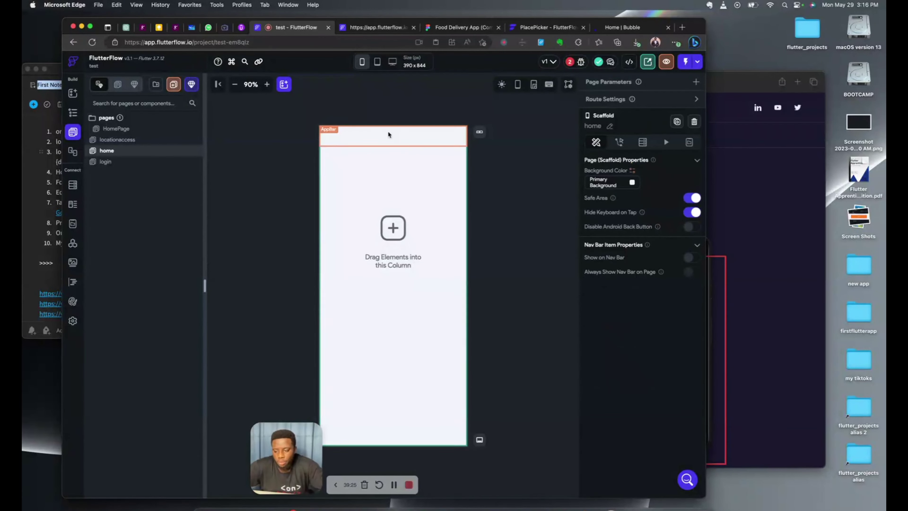
# Step: Switch to the Food Delivery App design in Figma and locate the Home V.1 frame
pyautogui.click(453, 29)
pyautogui.scroll(-15, 326, 257)
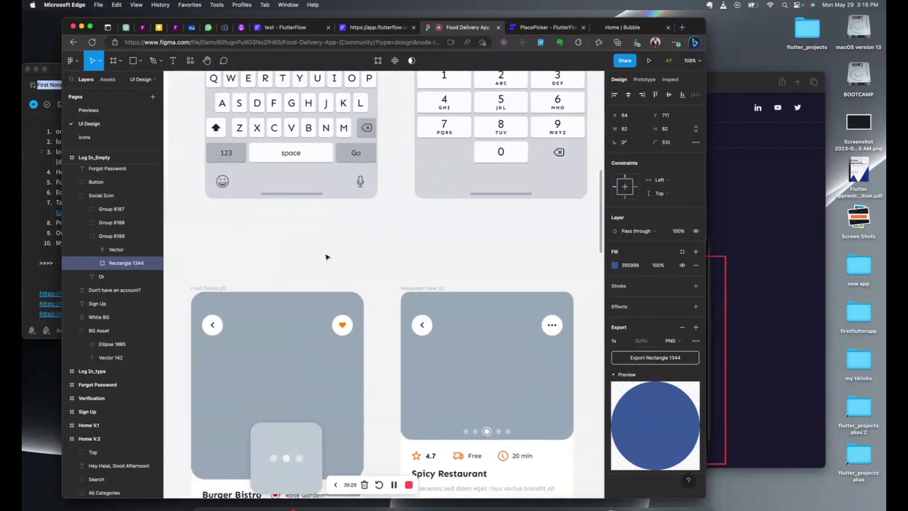
pyautogui.scroll(-15, 326, 257)
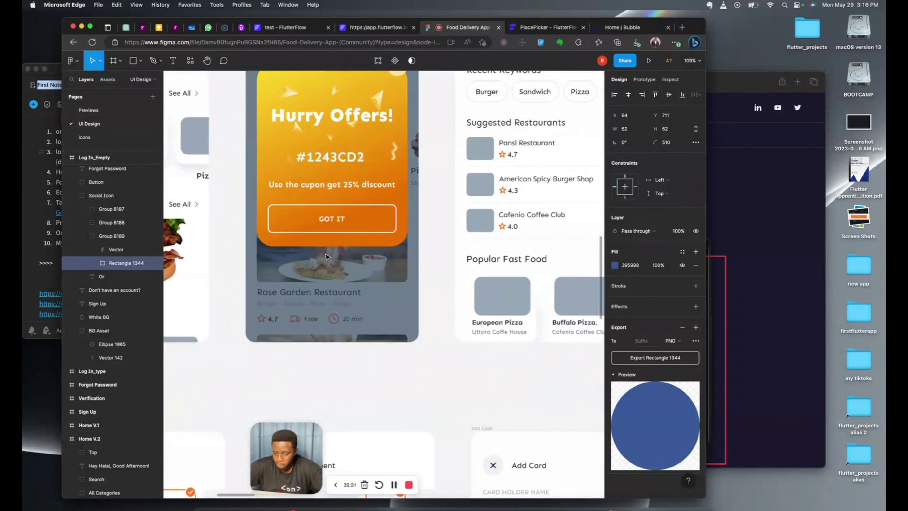
pyautogui.hscroll(-10, 327, 257)
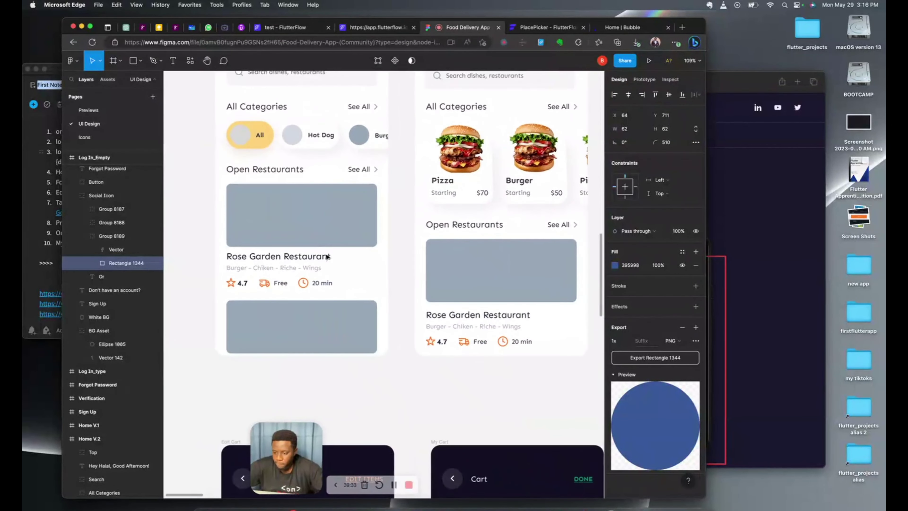
pyautogui.scroll(5, 327, 257)
pyautogui.hscroll(-3, 326, 257)
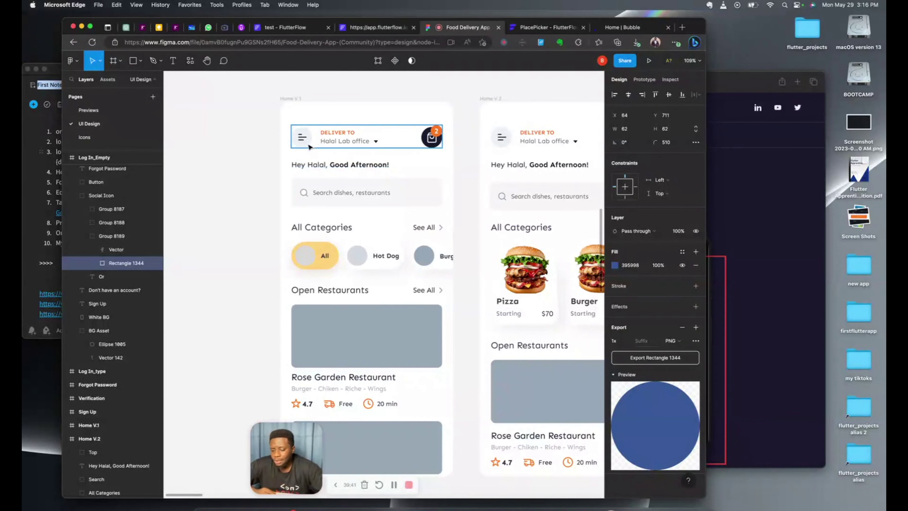
# Step: Select the Menu icon group in the Home V.1 frame and review its export settings and the frame's layout
pyautogui.doubleClick(297, 146)
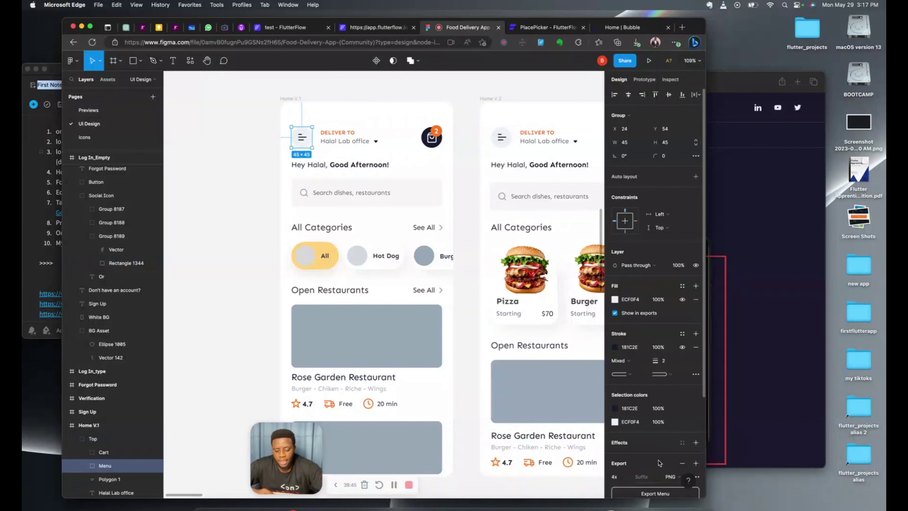
pyautogui.scroll(-5, 656, 461)
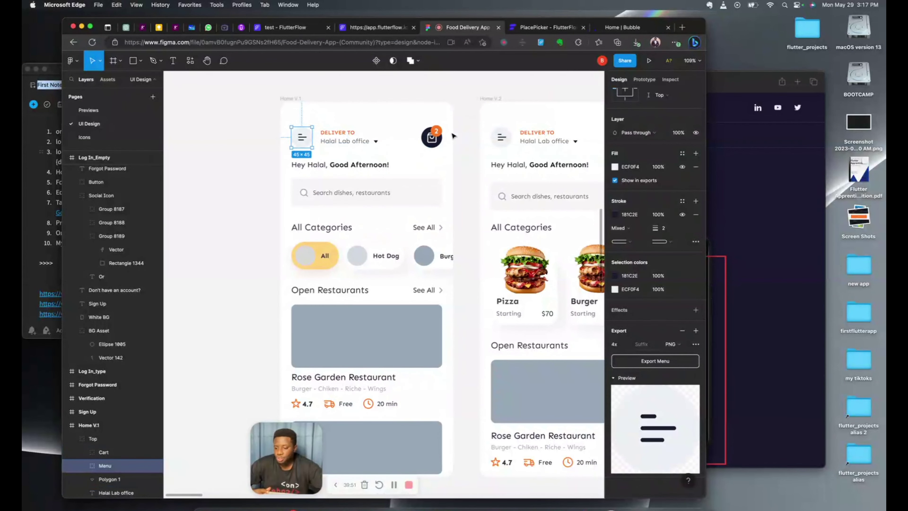
pyautogui.scroll(-3, 293, 192)
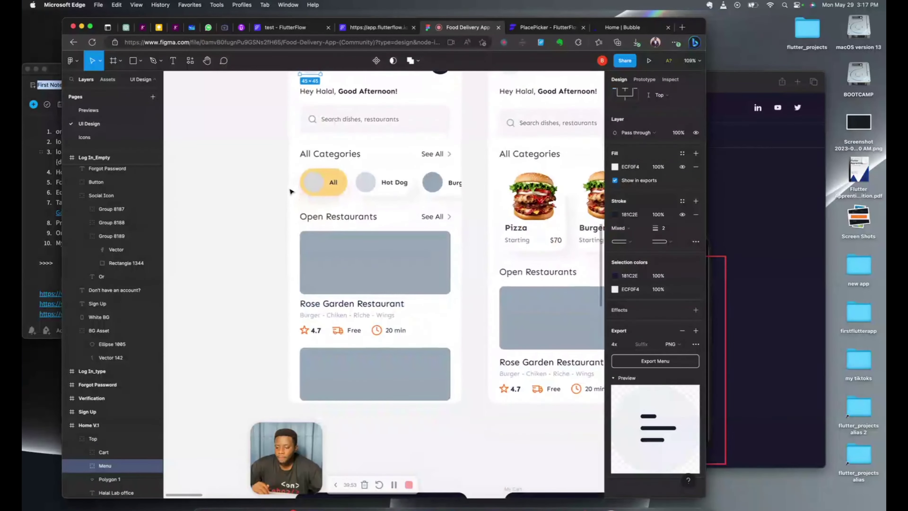
pyautogui.scroll(3, 292, 192)
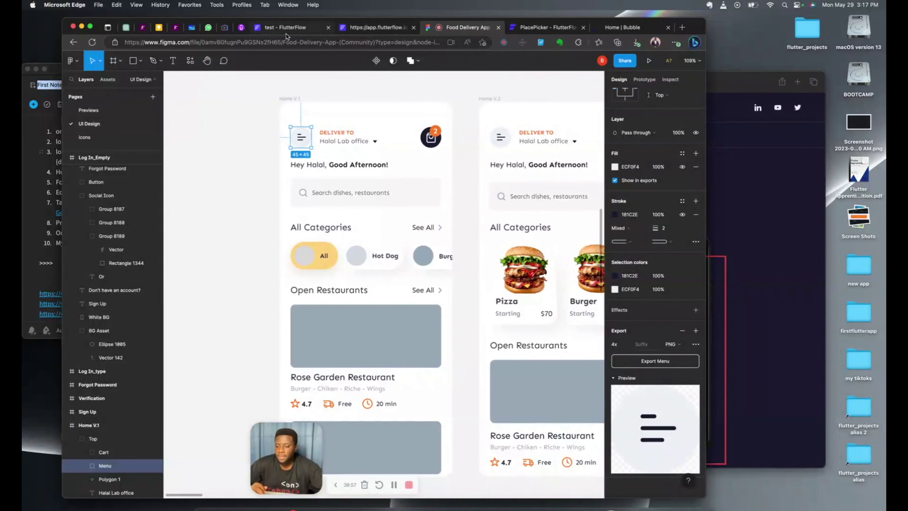
# Step: Open the fooddelivery project in the other FlutterFlow tab and display its Homepage
pyautogui.click(353, 28)
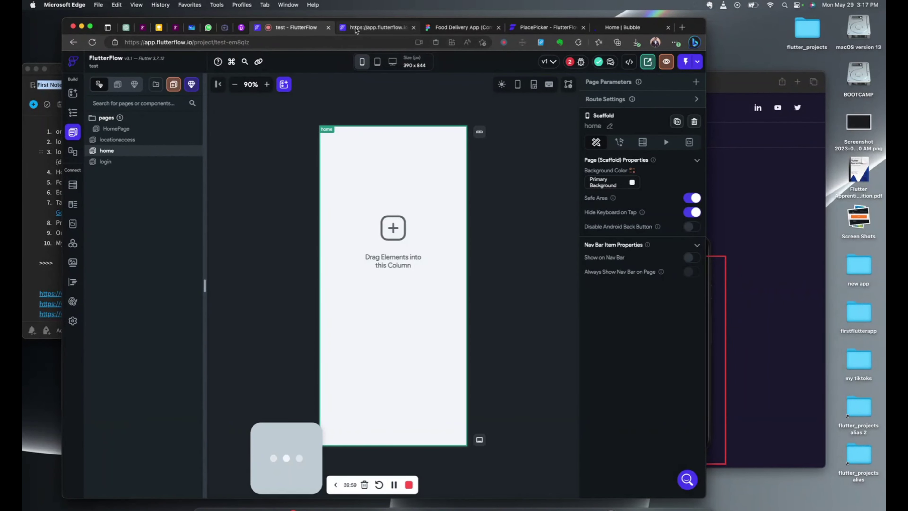
pyautogui.click(71, 66)
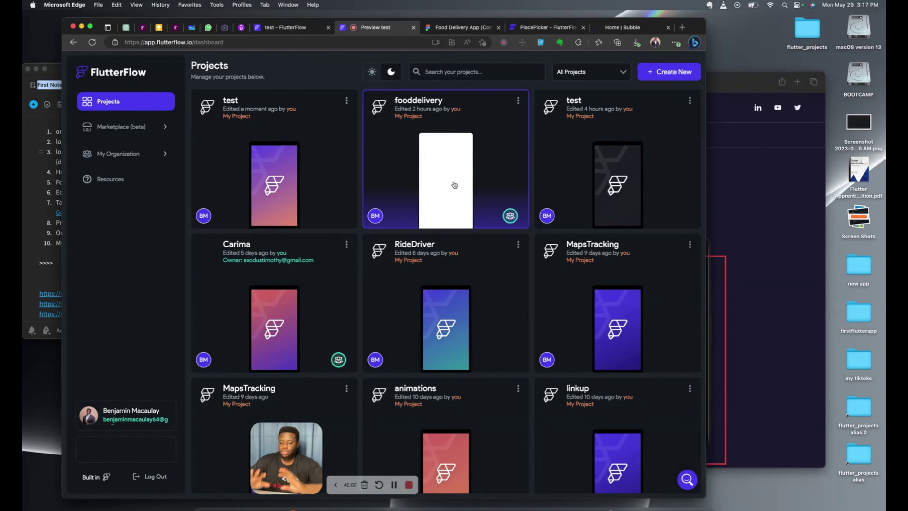
pyautogui.click(454, 184)
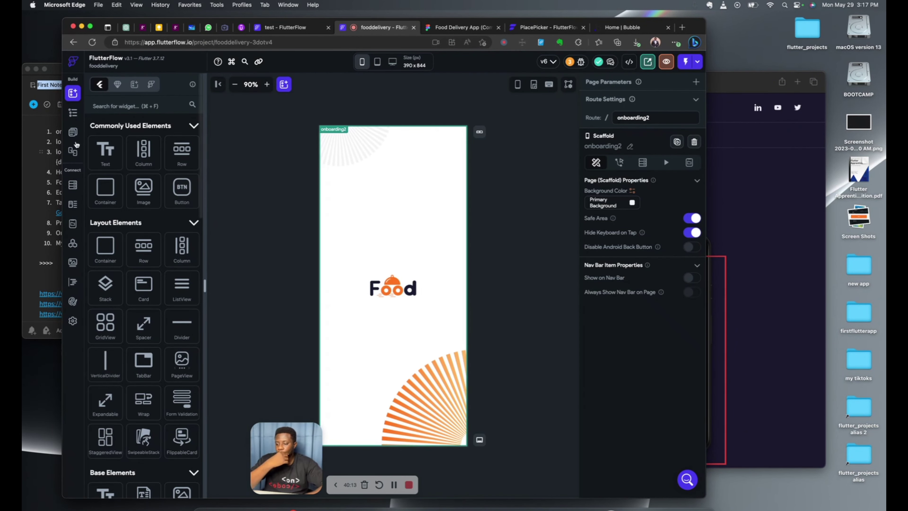
pyautogui.click(72, 132)
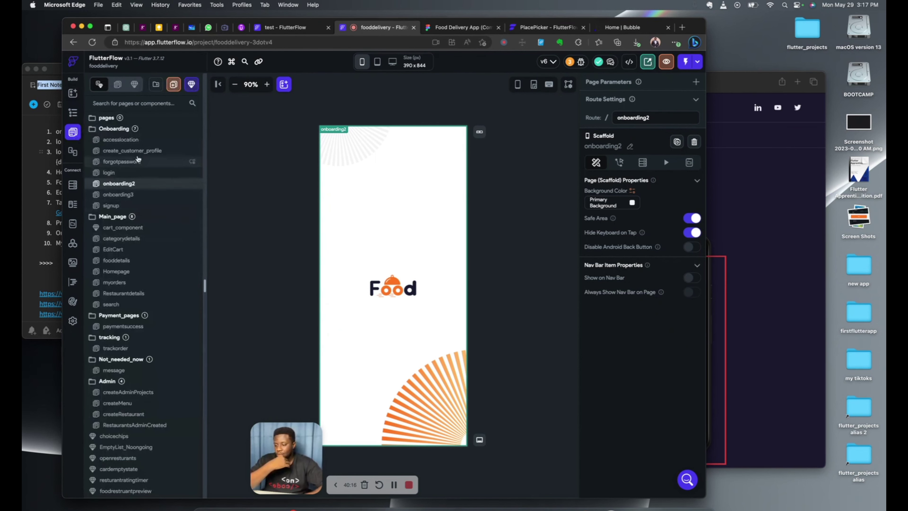
pyautogui.click(118, 273)
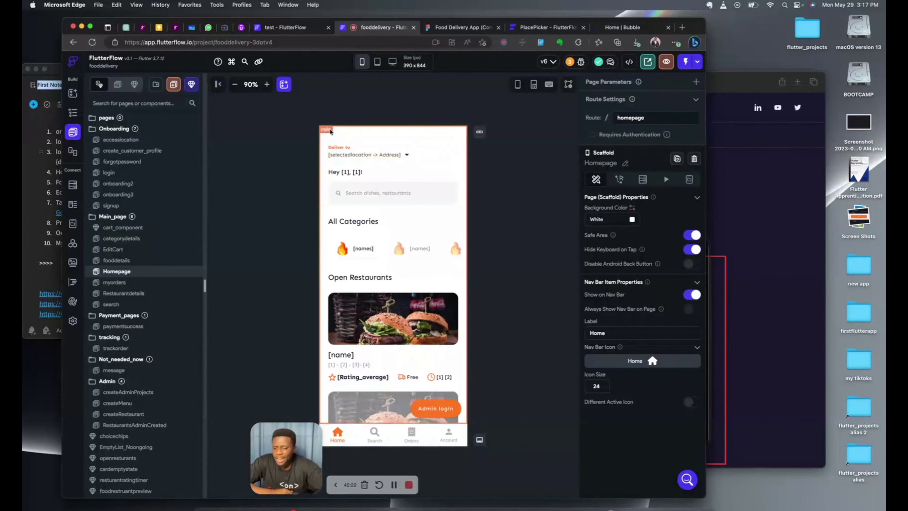
# Step: Compare the test project's empty home page with the fooddelivery Homepage and the Home V.1 design in Figma
pyautogui.click(283, 28)
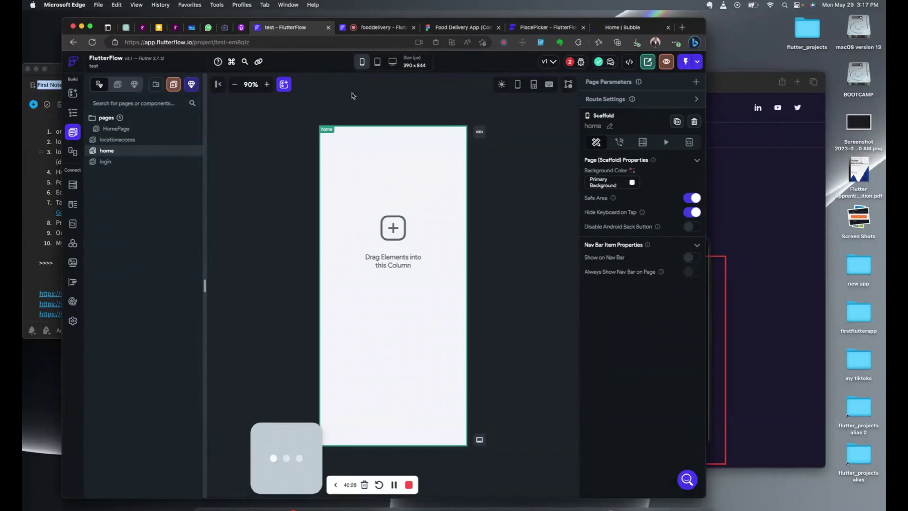
pyautogui.click(351, 28)
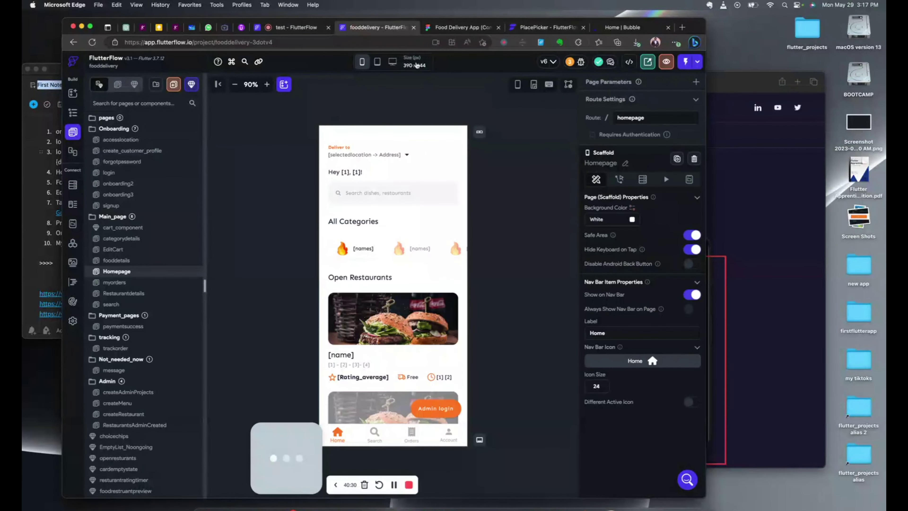
pyautogui.click(460, 28)
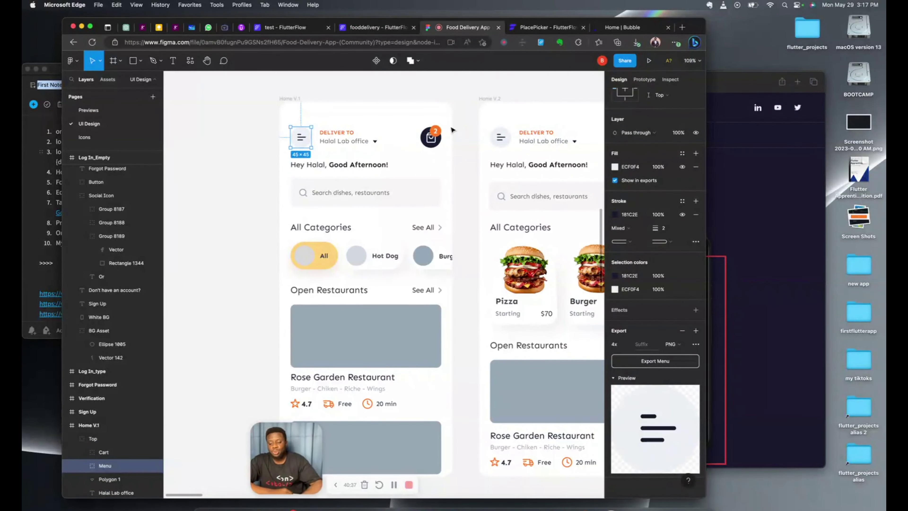
# Step: Examine the Home V.1 frame in Figma from the header and greeting down to the restaurant cards
pyautogui.scroll(-5, 364, 195)
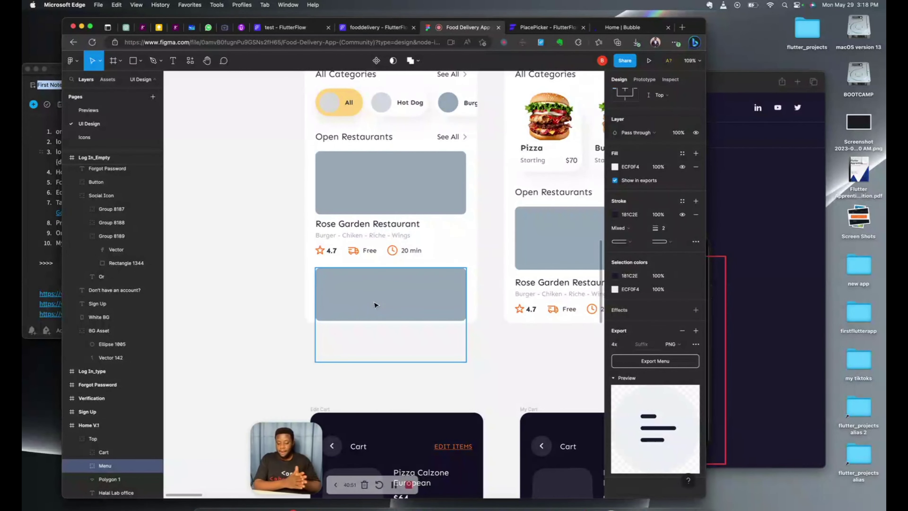
pyautogui.scroll(3, 374, 305)
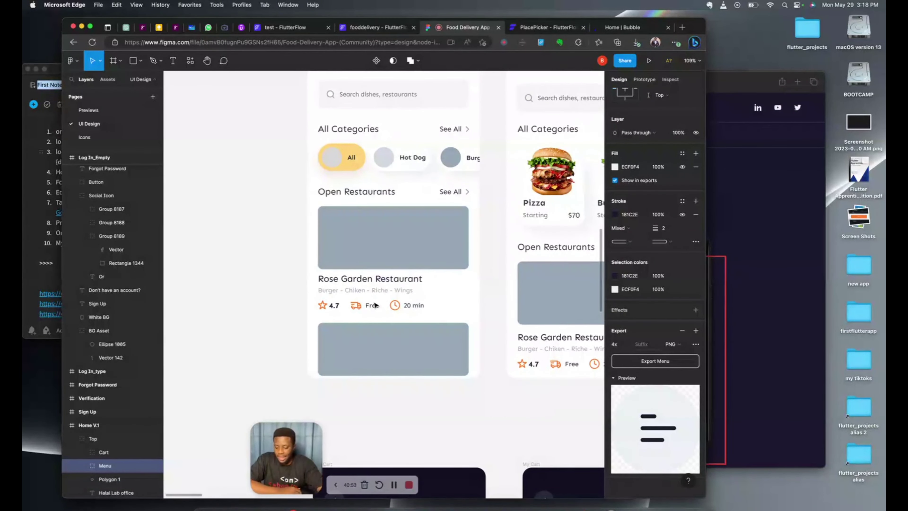
pyautogui.scroll(7, 374, 305)
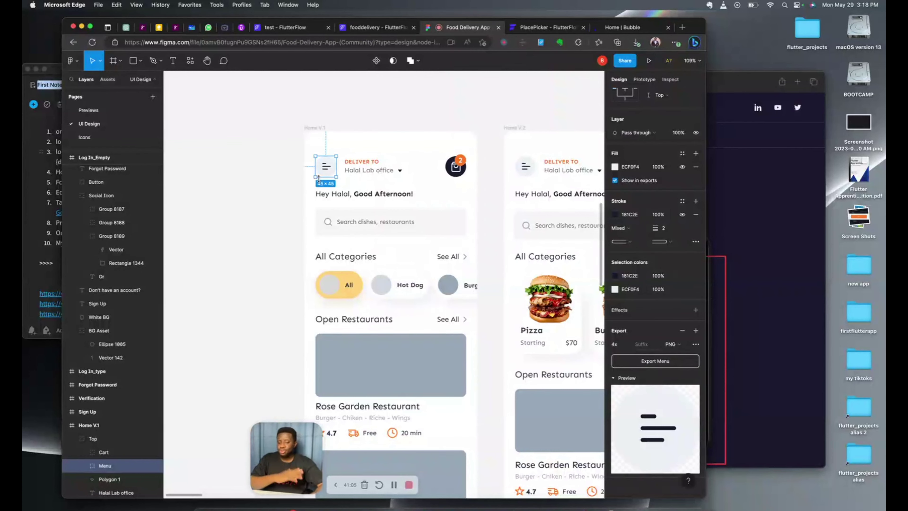
pyautogui.scroll(-5, 319, 181)
pyautogui.hscroll(-3, 320, 181)
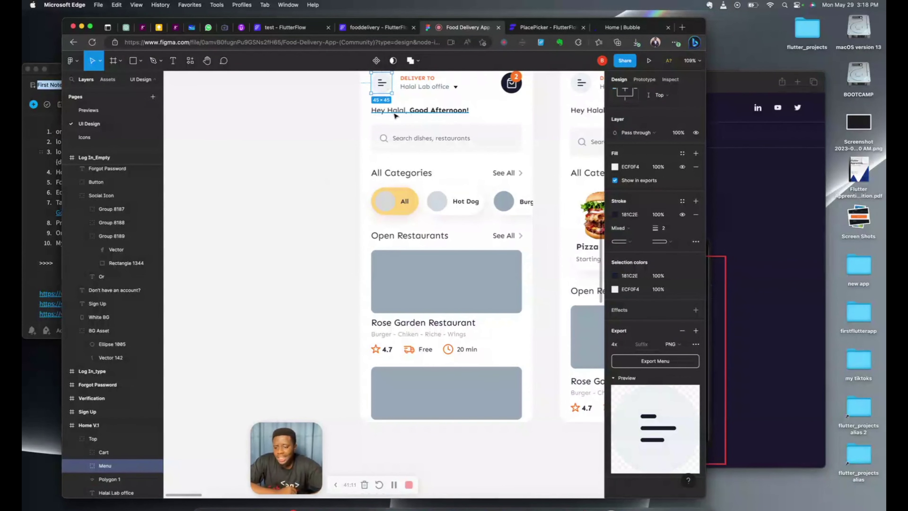
pyautogui.scroll(3, 355, 170)
pyautogui.hscroll(5, 355, 170)
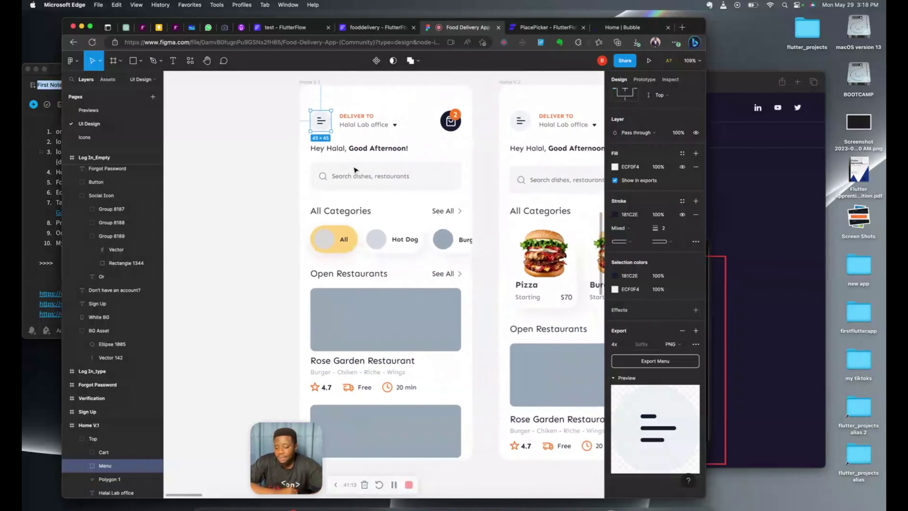
# Step: Switch to the fooddelivery project and inspect the Homepage's main and firstsection columns in the widget tree
pyautogui.click(269, 29)
pyautogui.click(362, 29)
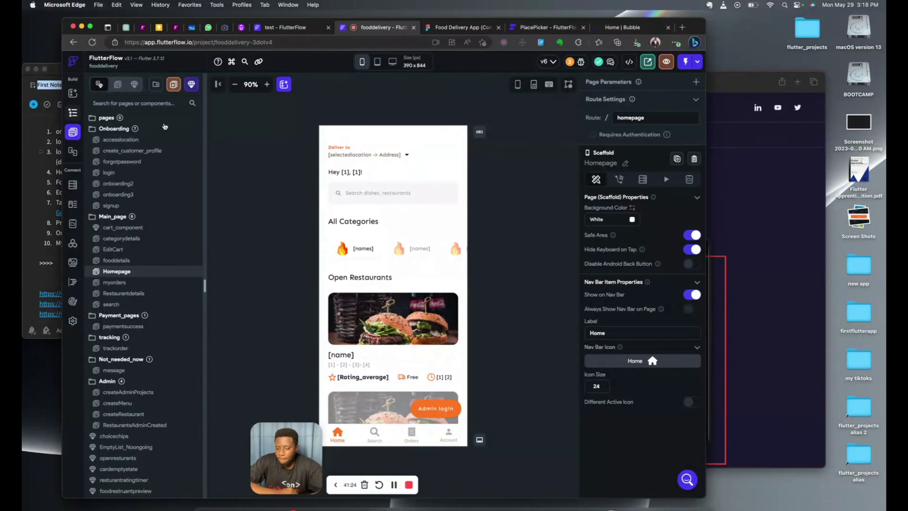
pyautogui.click(73, 112)
pyautogui.click(440, 154)
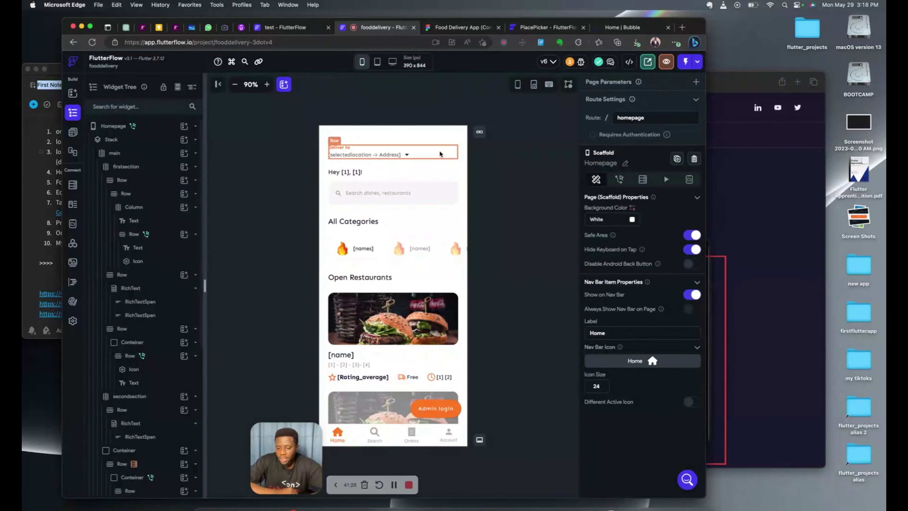
pyautogui.click(439, 153)
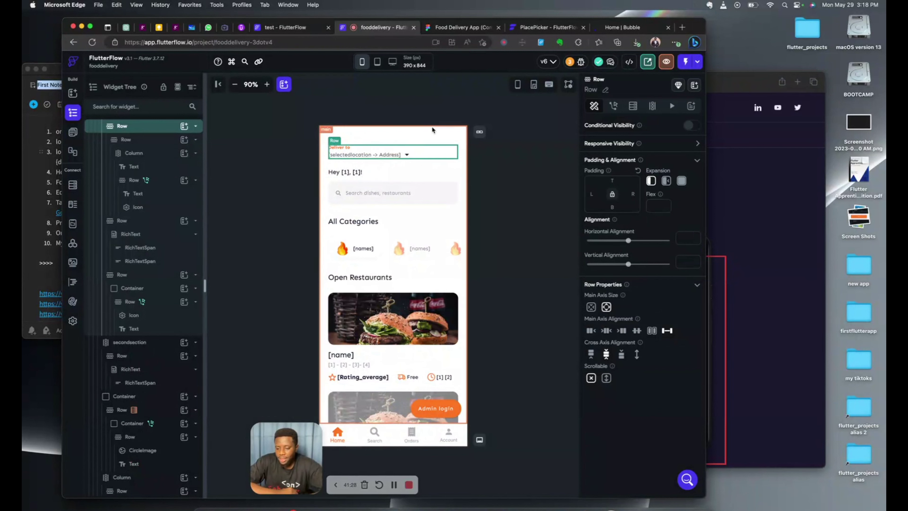
pyautogui.scroll(3, 140, 151)
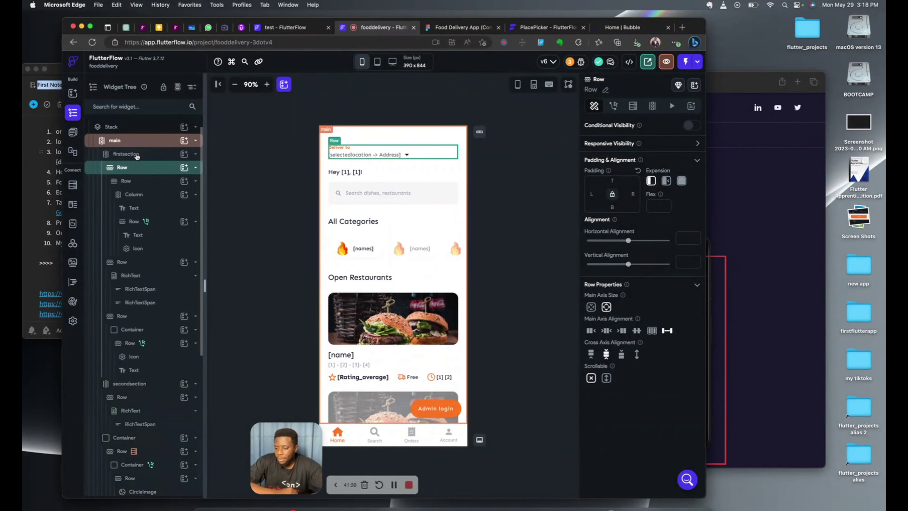
pyautogui.click(136, 155)
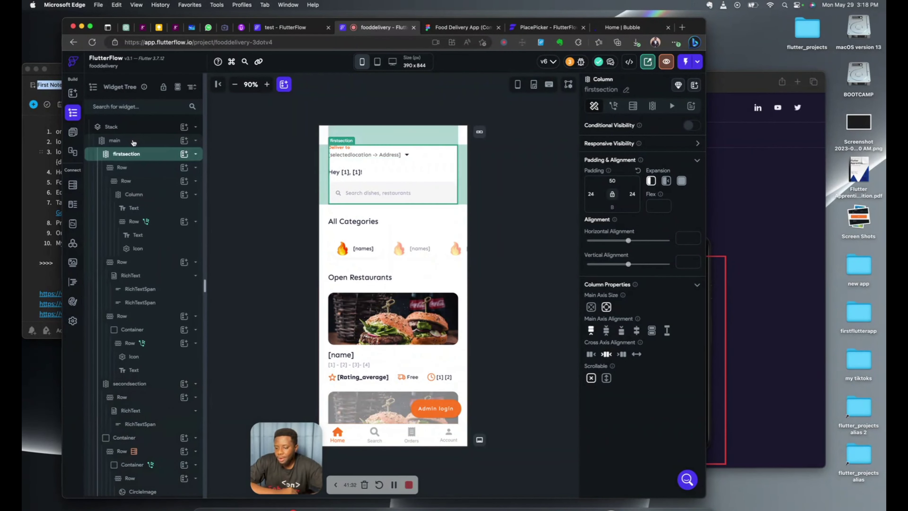
pyautogui.click(133, 143)
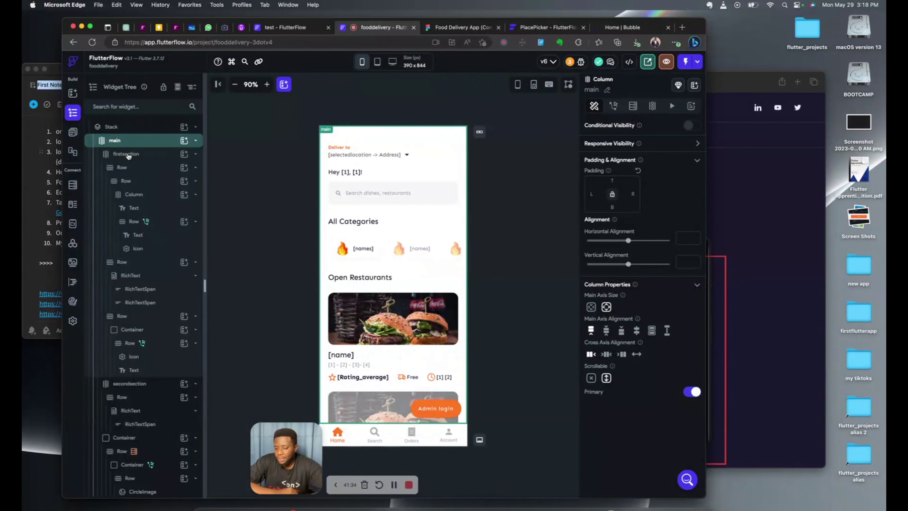
pyautogui.click(128, 155)
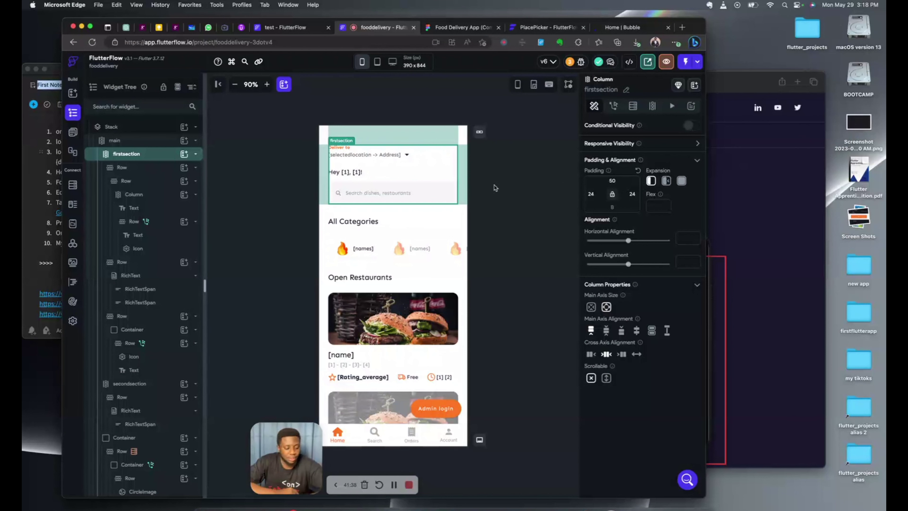
# Step: Inspect the "Deliver to" header row on the Homepage, including its nested column and the address row
pyautogui.click(438, 150)
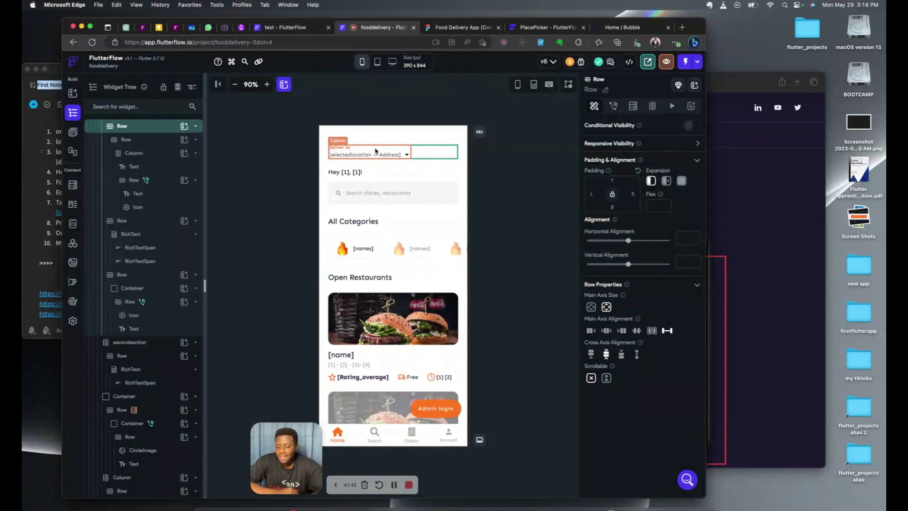
pyautogui.click(375, 150)
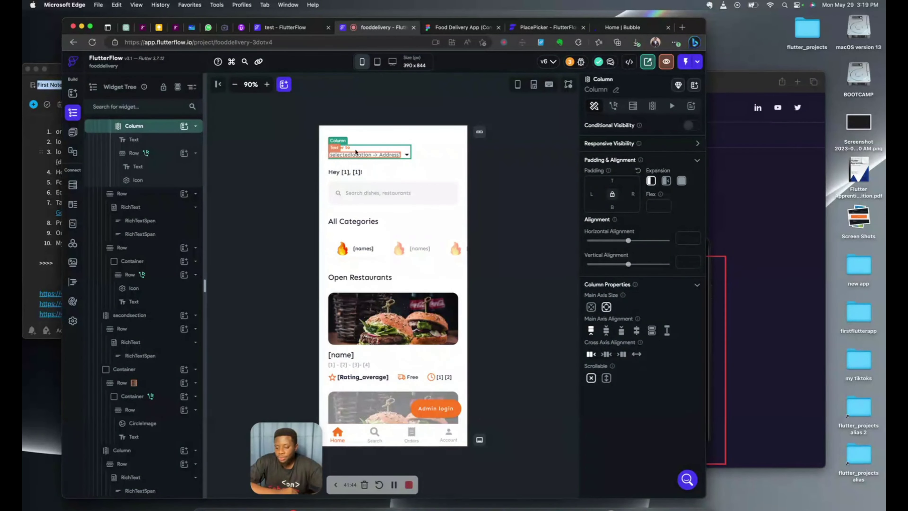
pyautogui.click(403, 157)
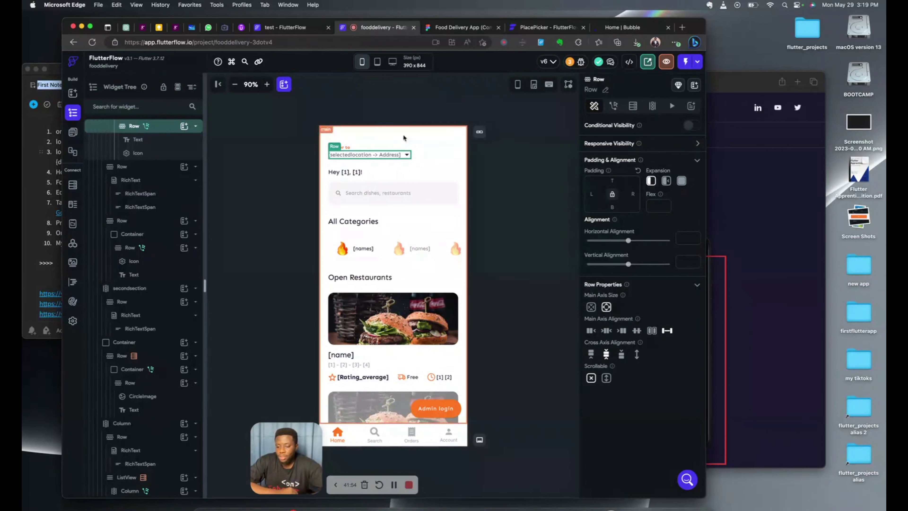
pyautogui.click(436, 146)
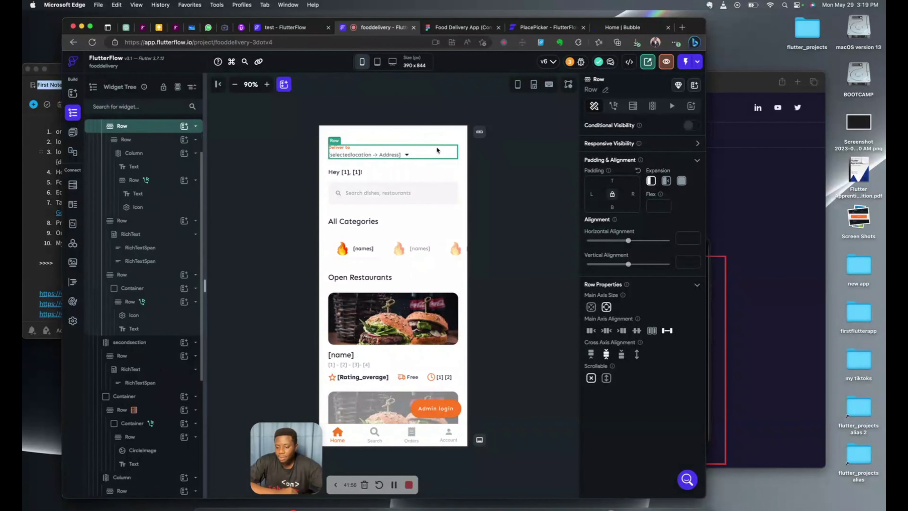
# Step: Select the Homepage's greeting RichText and compare it with the greeting text in Figma's Home V.1 frame
pyautogui.click(380, 171)
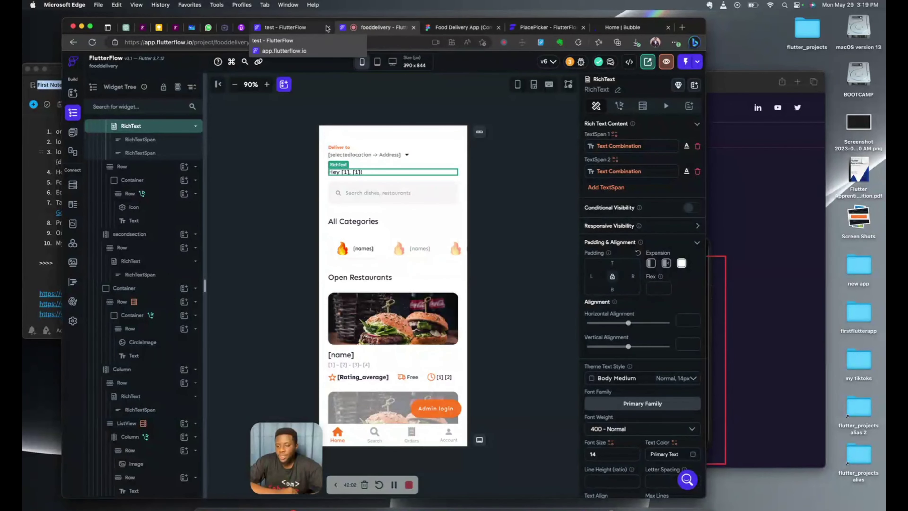
pyautogui.click(461, 28)
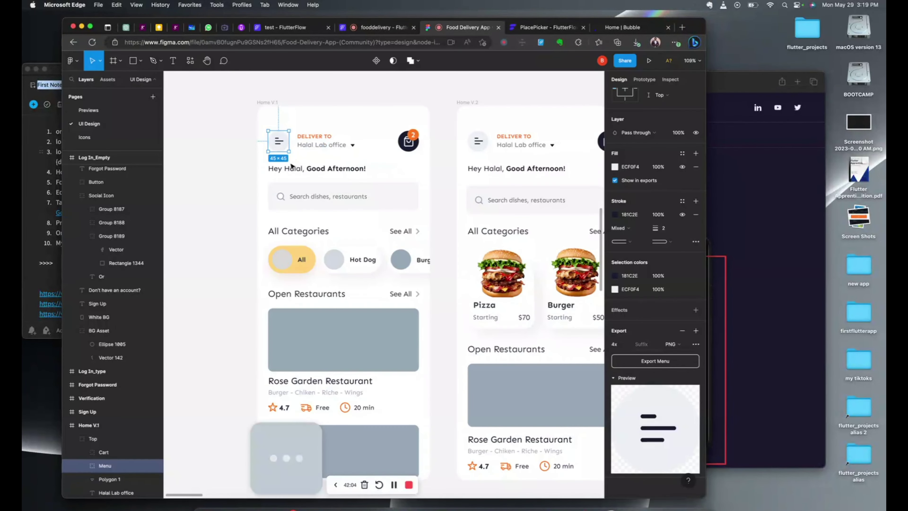
pyautogui.click(286, 170)
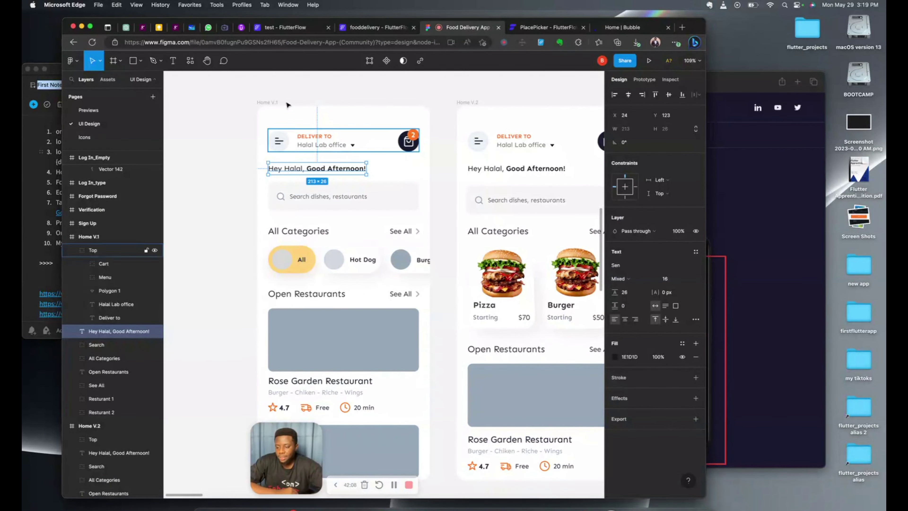
# Step: Return to the fooddelivery project and review the text styling of both spans in the greeting RichText
pyautogui.click(277, 31)
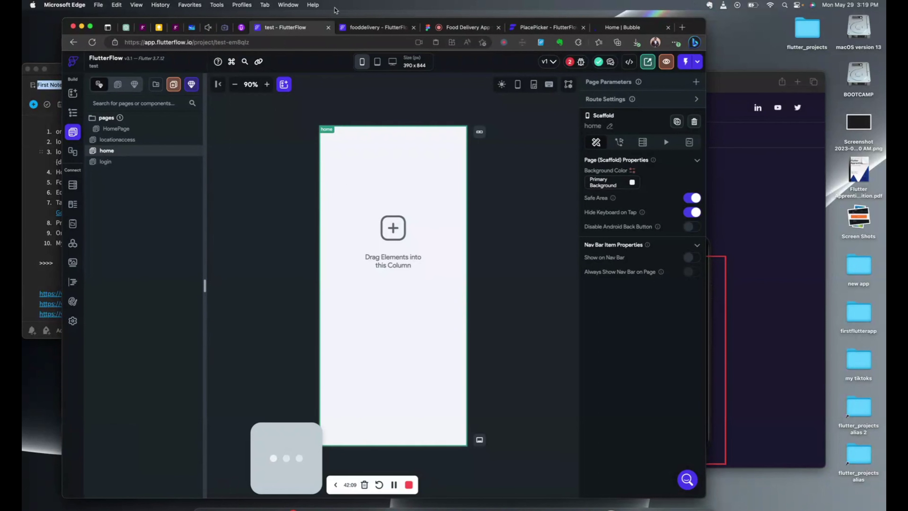
pyautogui.click(375, 28)
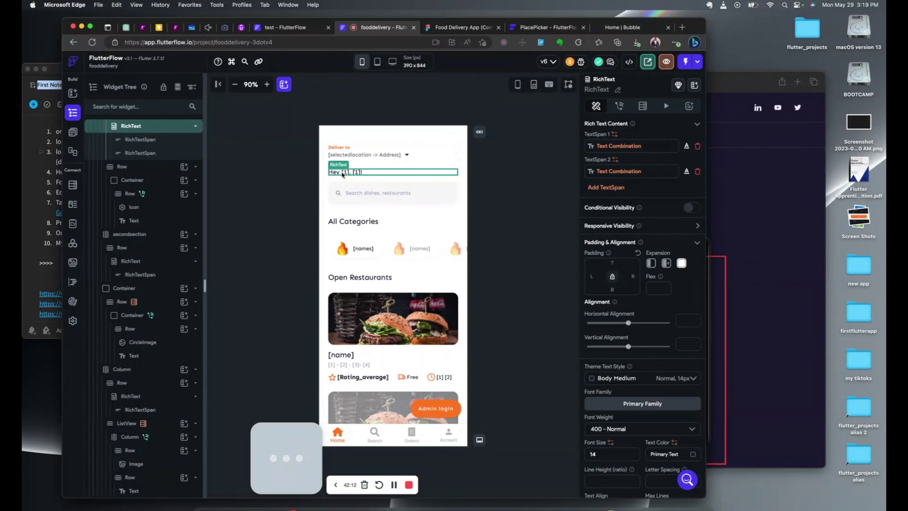
pyautogui.click(686, 147)
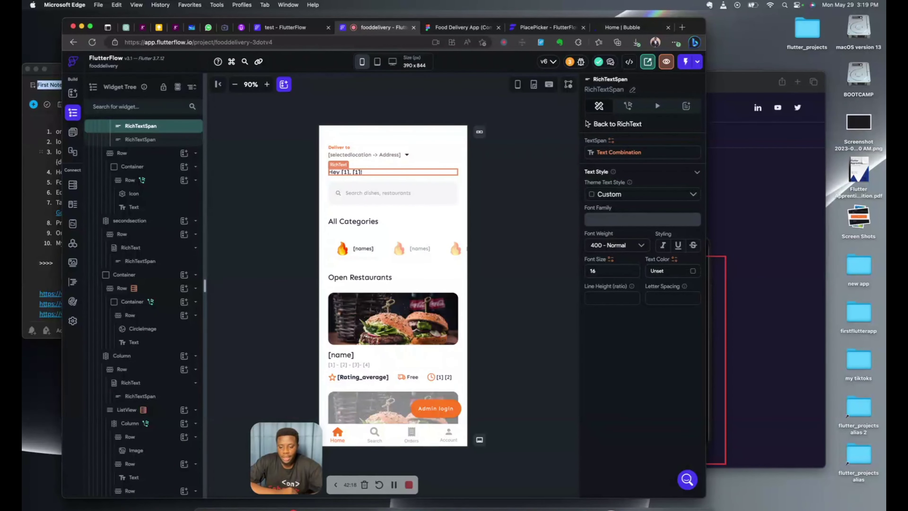
pyautogui.click(588, 124)
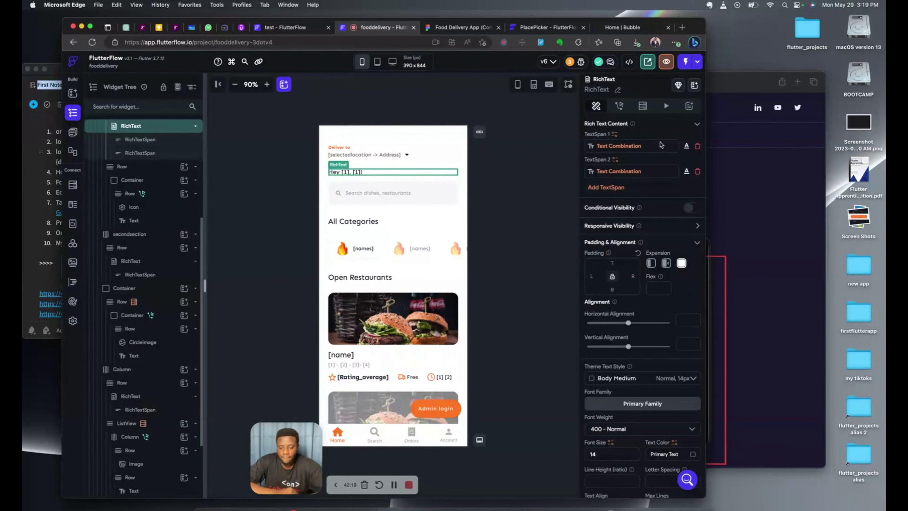
pyautogui.click(686, 172)
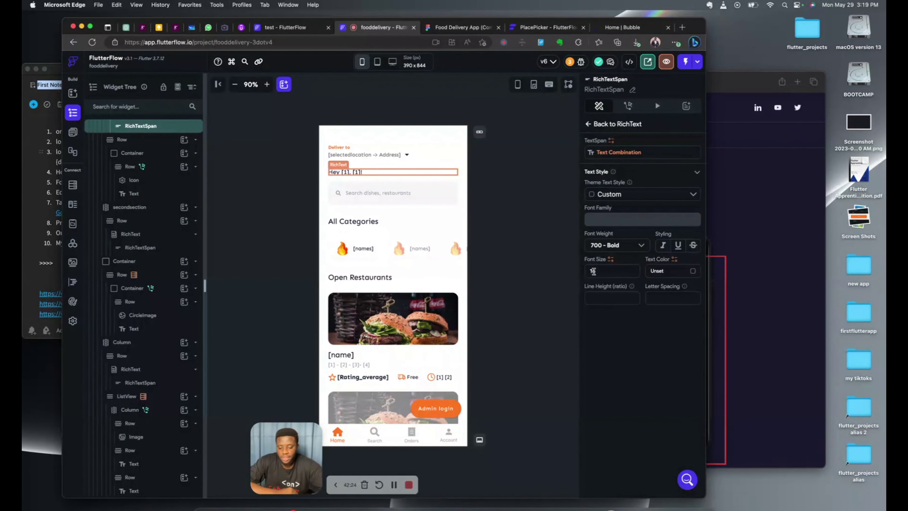
# Step: Look up the RichText widget among the available base elements and close the element palette
pyautogui.click(436, 185)
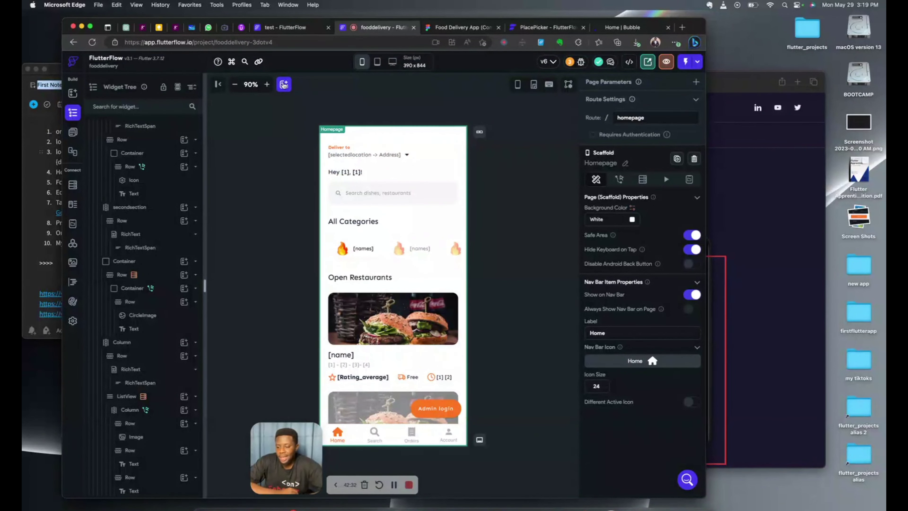
pyautogui.click(283, 84)
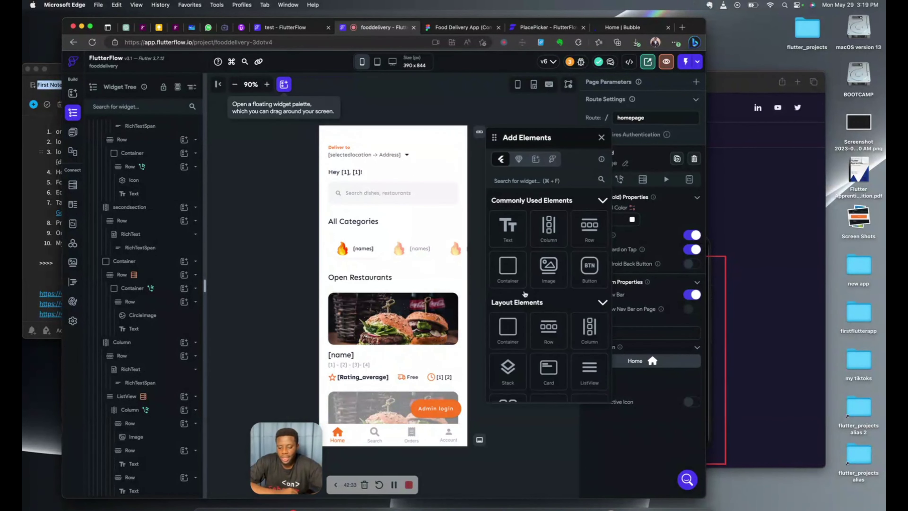
pyautogui.scroll(-5, 524, 293)
pyautogui.scroll(-3, 524, 293)
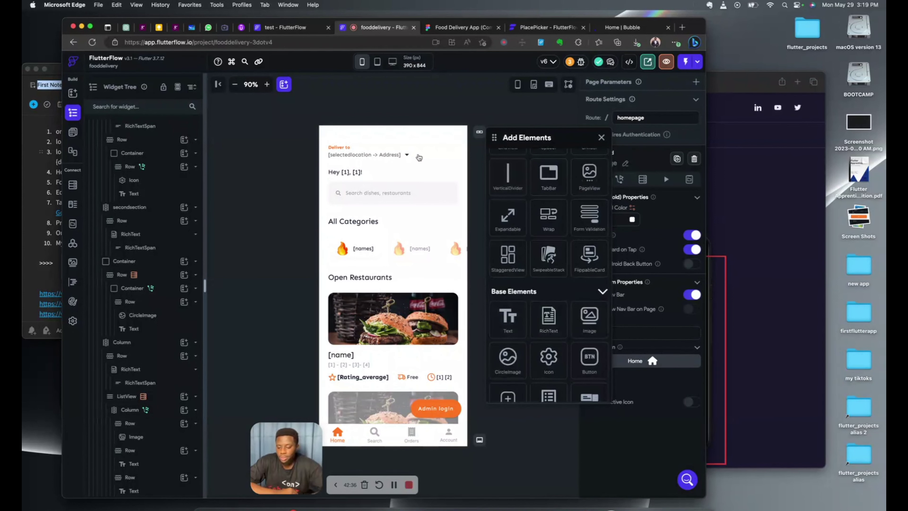
pyautogui.click(601, 138)
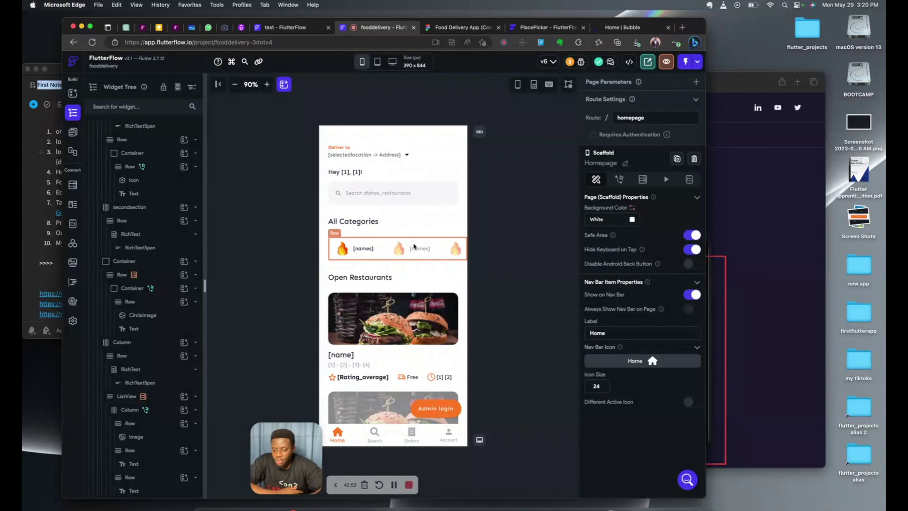
# Step: Select the Homepage's categories row, switch to Figma, and inspect the Search group in the Home V.1 frame
pyautogui.click(435, 245)
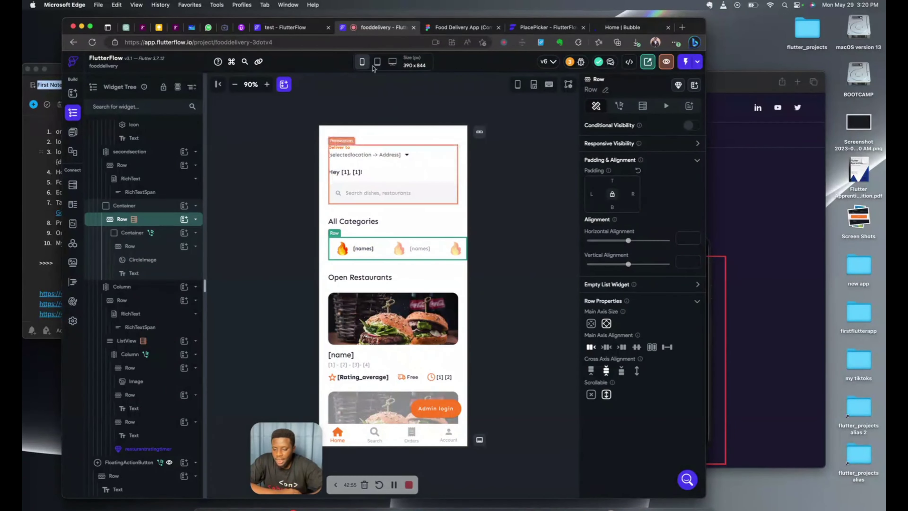
pyautogui.click(474, 26)
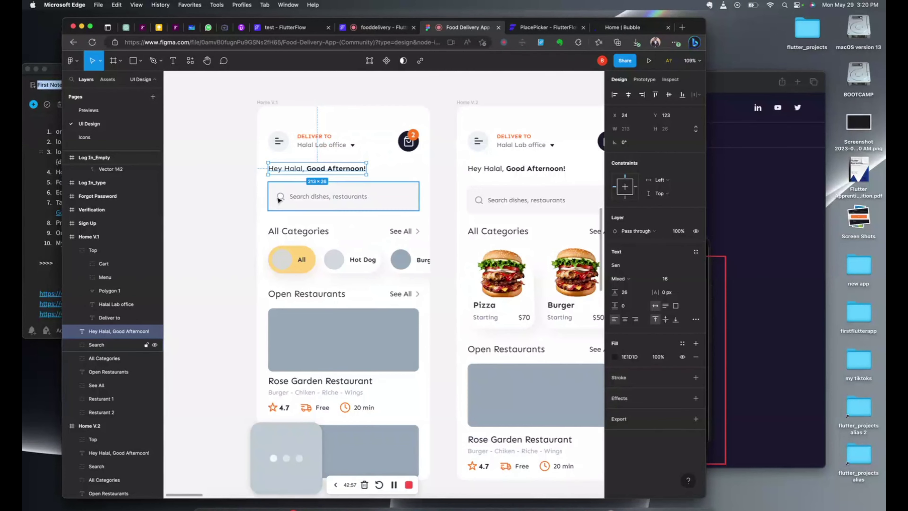
pyautogui.scroll(-5, 279, 198)
pyautogui.scroll(2, 279, 199)
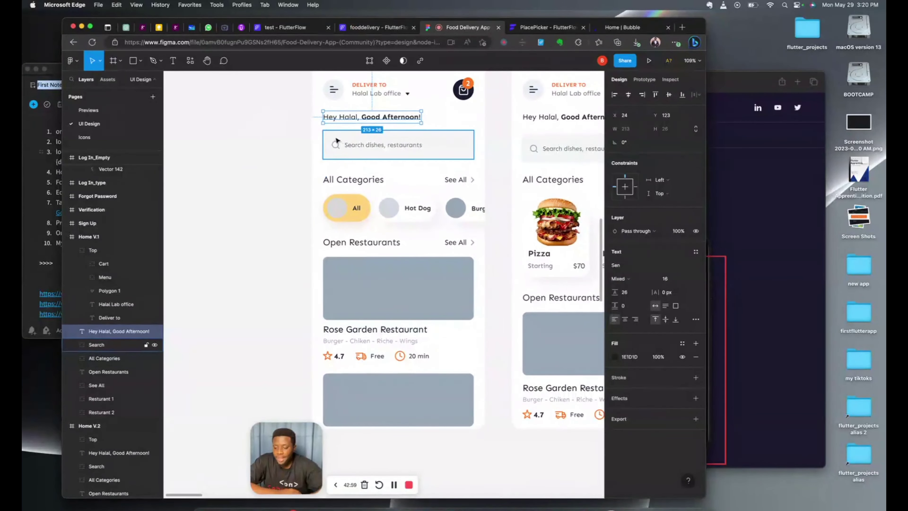
pyautogui.click(327, 139)
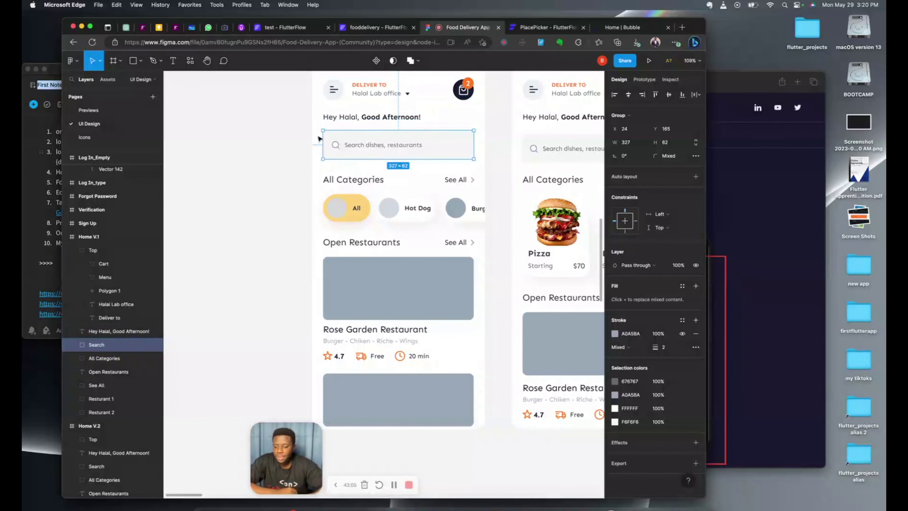
# Step: Open the test project's login page and show its first text field in the widget tree
pyautogui.click(280, 28)
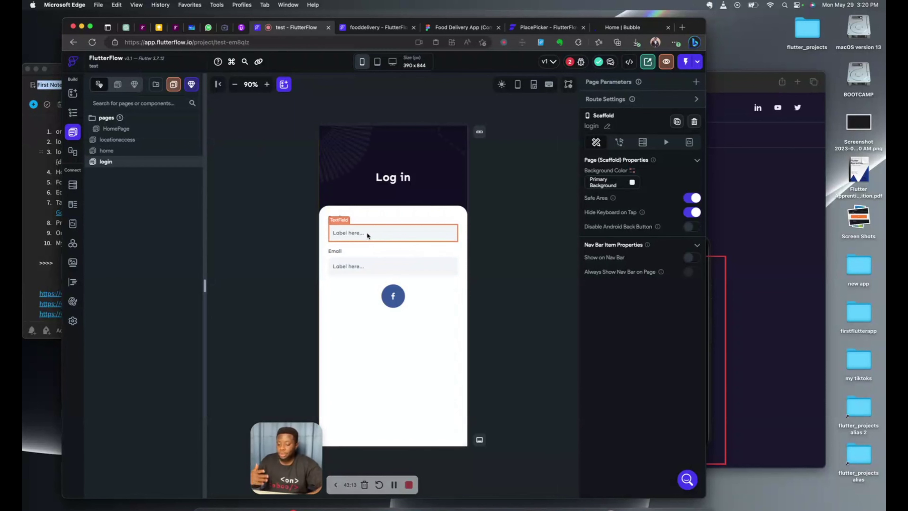
pyautogui.click(367, 233)
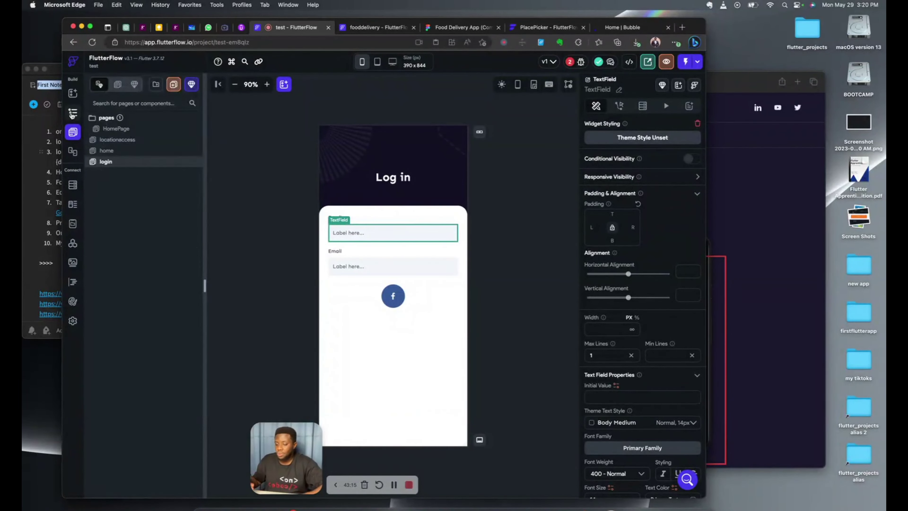
pyautogui.click(72, 113)
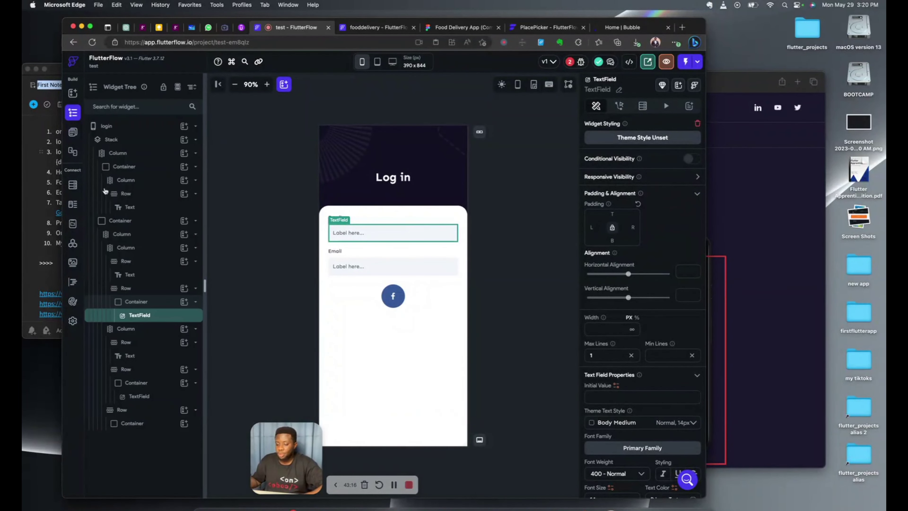
# Step: Copy the row containing the login page's first text field and paste it into the home page's column
pyautogui.click(127, 289)
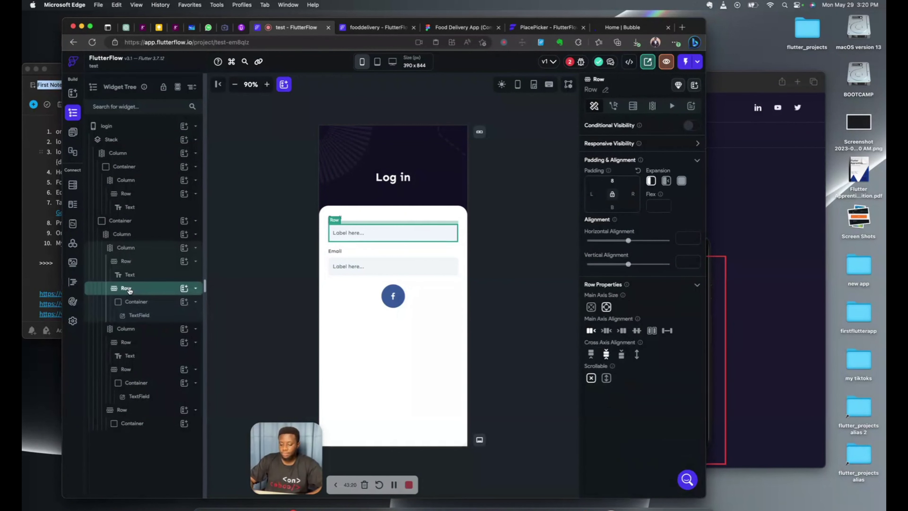
pyautogui.press('super+c')
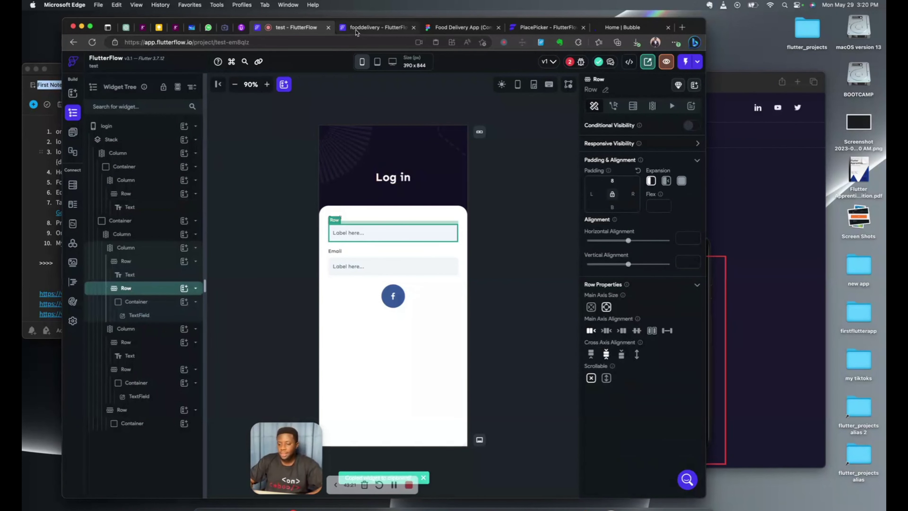
pyautogui.click(73, 132)
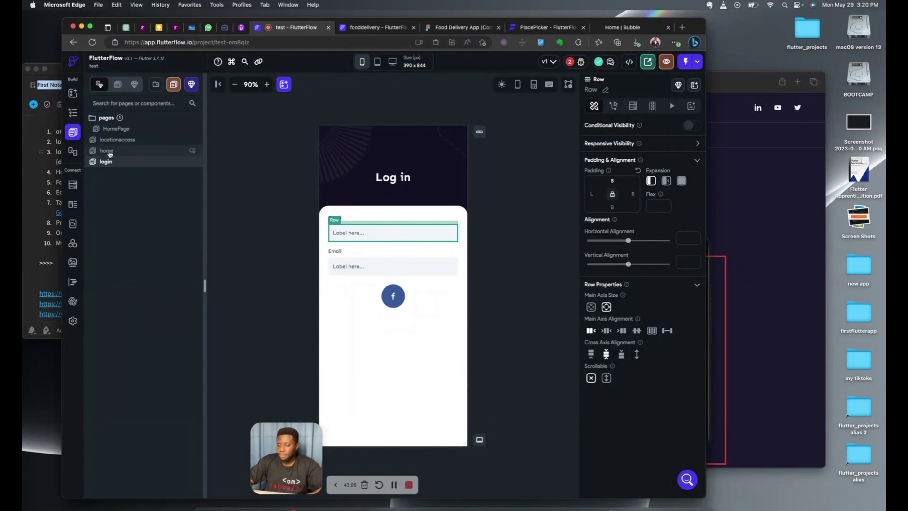
pyautogui.click(376, 175)
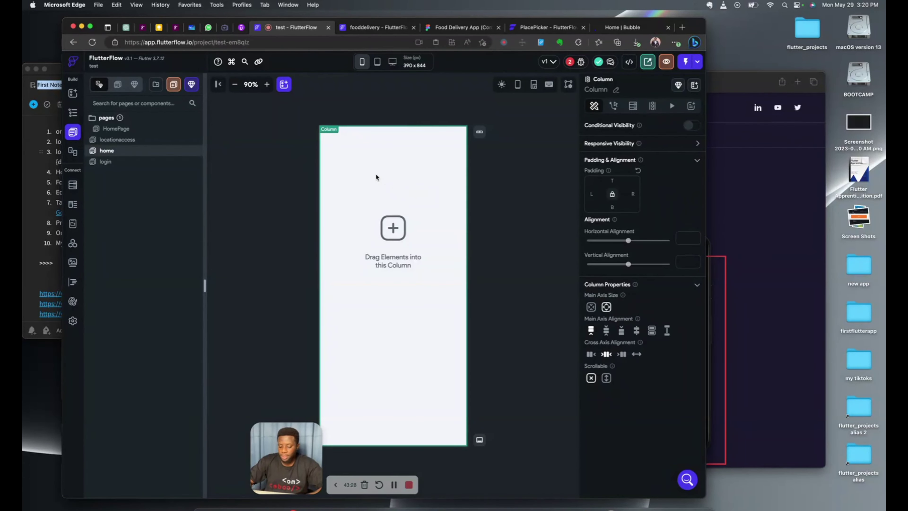
pyautogui.press('super+v')
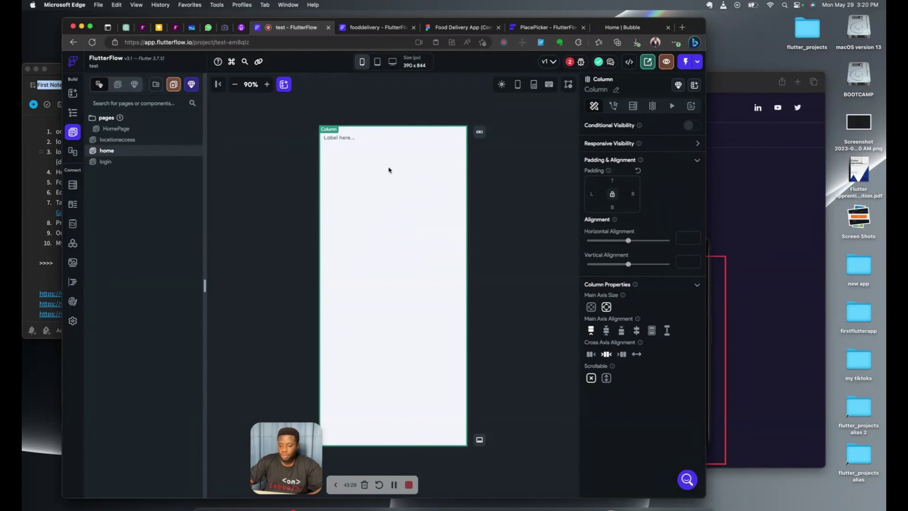
pyautogui.click(392, 139)
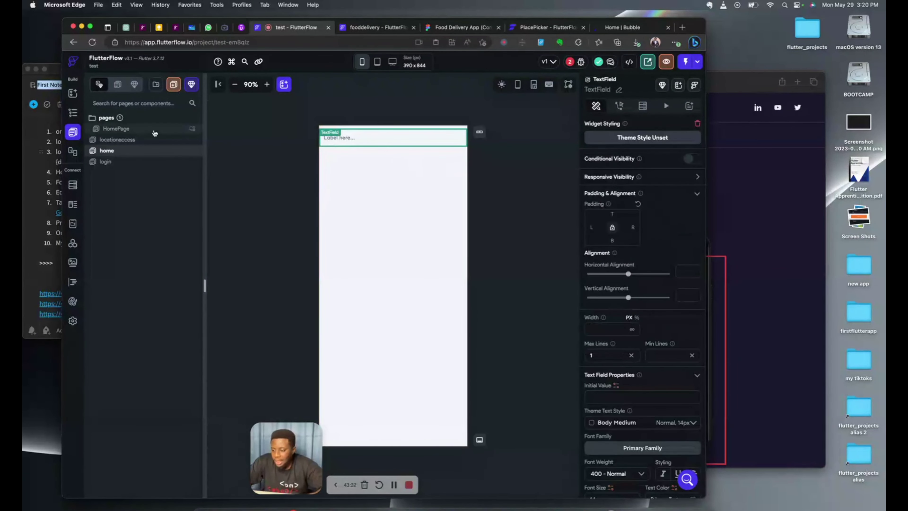
# Step: Set the home page's background color to white (#FFFFFF)
pyautogui.click(73, 114)
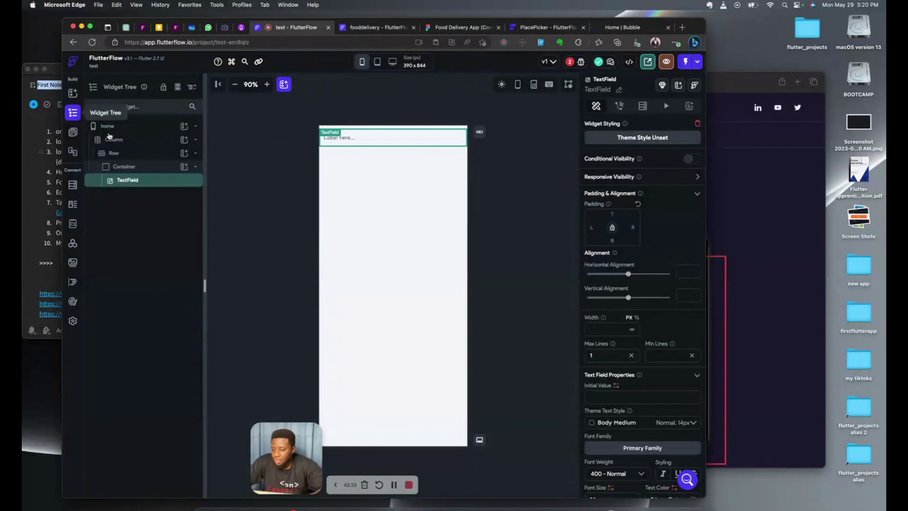
pyautogui.click(107, 125)
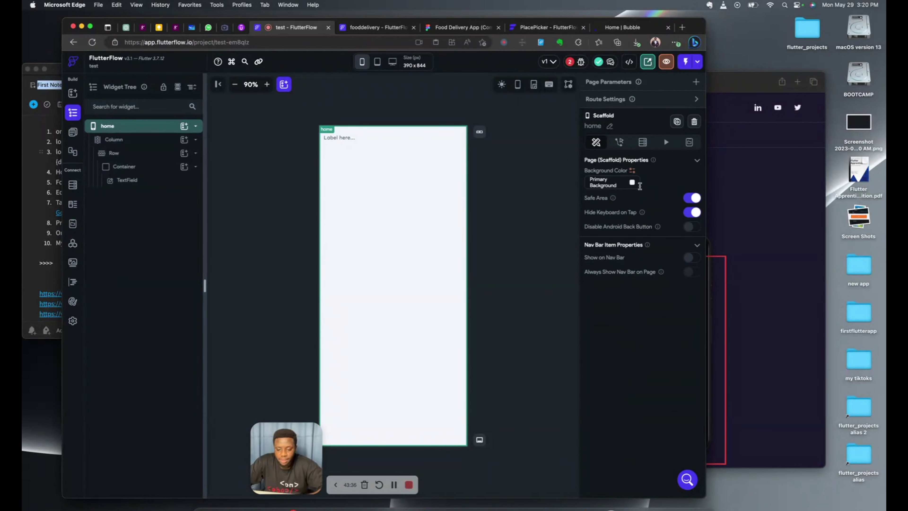
pyautogui.click(632, 183)
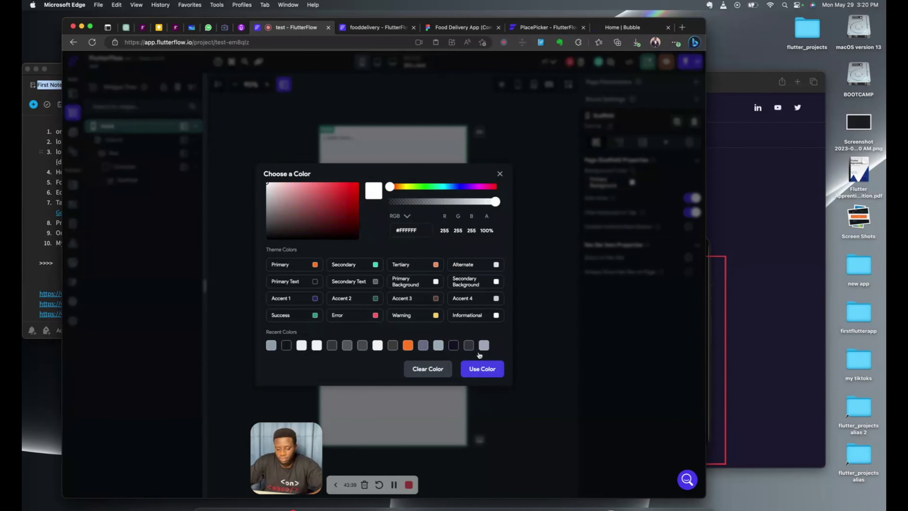
pyautogui.click(481, 369)
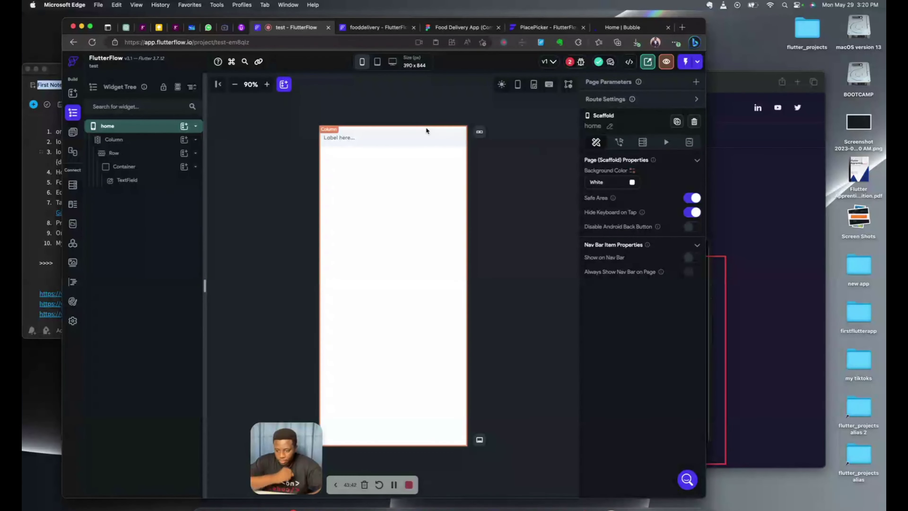
# Step: Compare the home page's text field with the search bar in the fooddelivery Homepage and the Figma Home V.1 frame
pyautogui.click(360, 145)
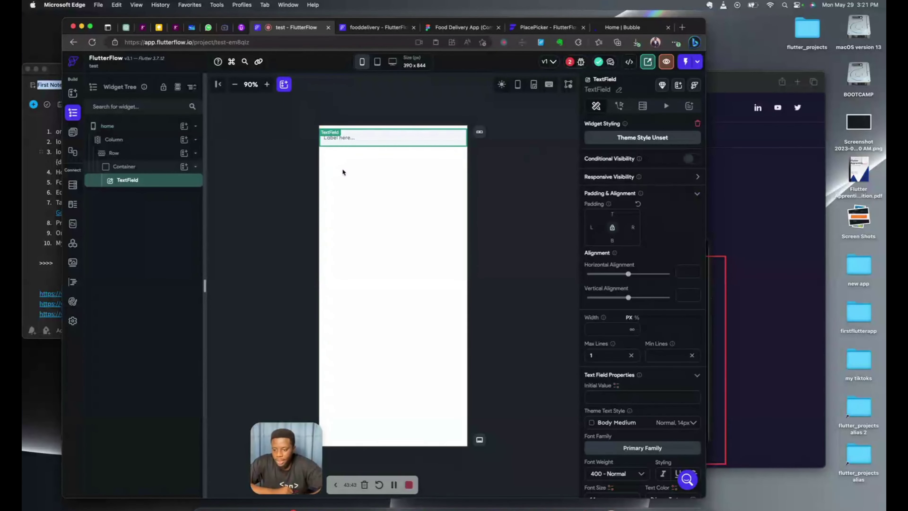
pyautogui.click(336, 156)
pyautogui.click(377, 27)
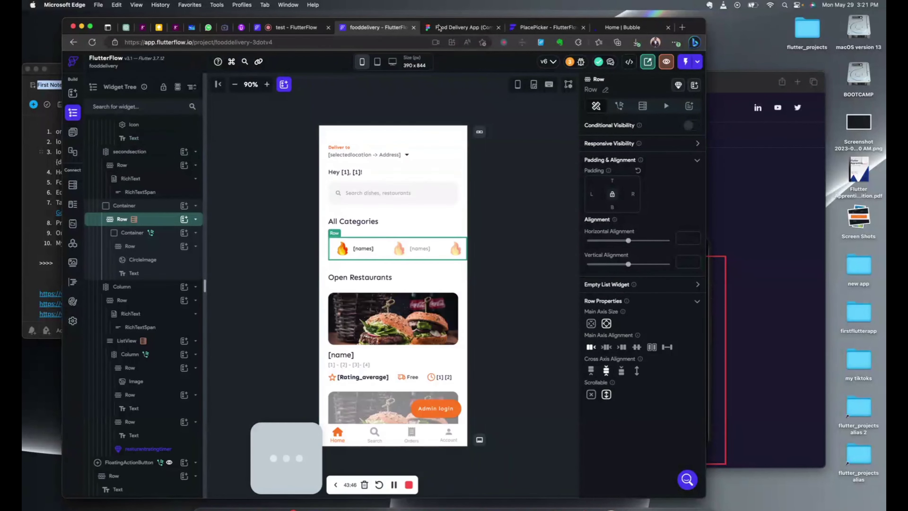
pyautogui.click(461, 27)
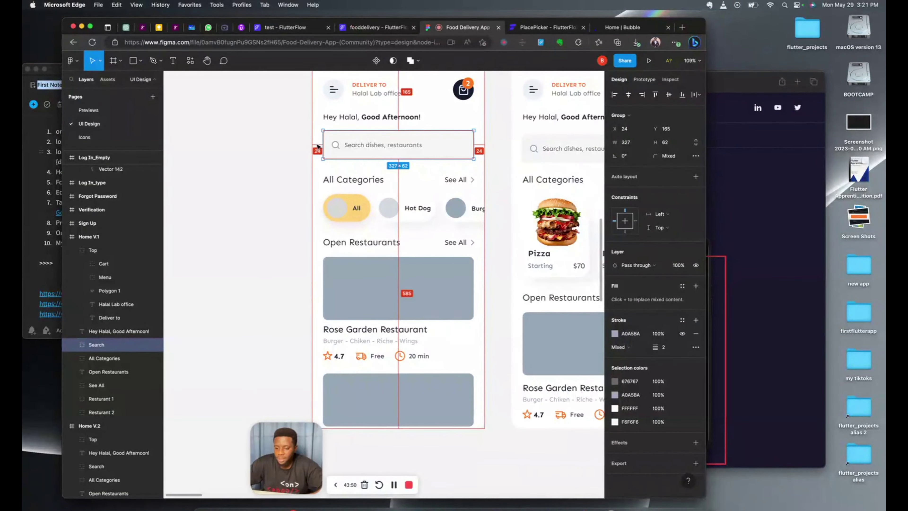
pyautogui.click(288, 28)
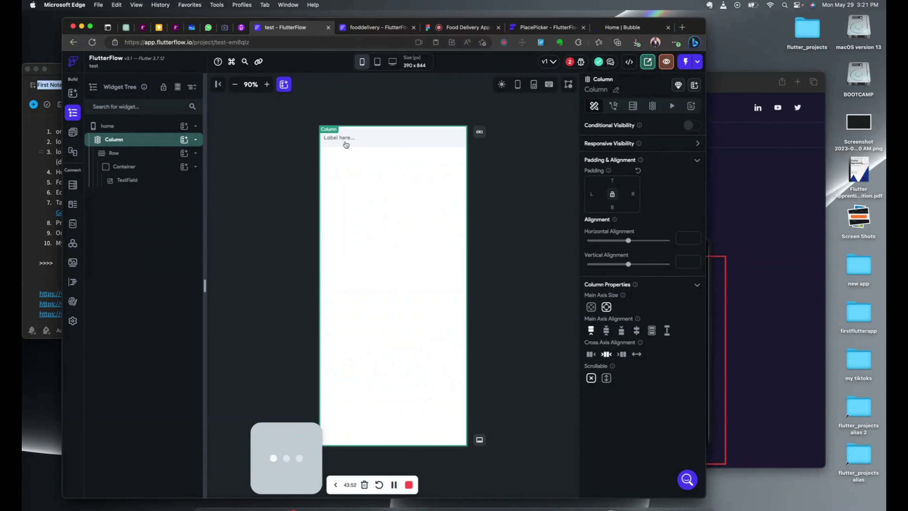
pyautogui.click(370, 28)
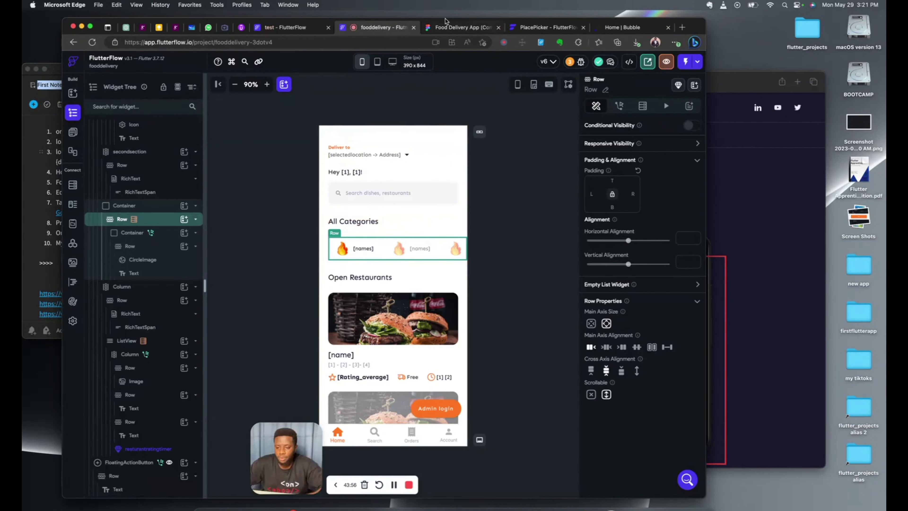
pyautogui.click(445, 25)
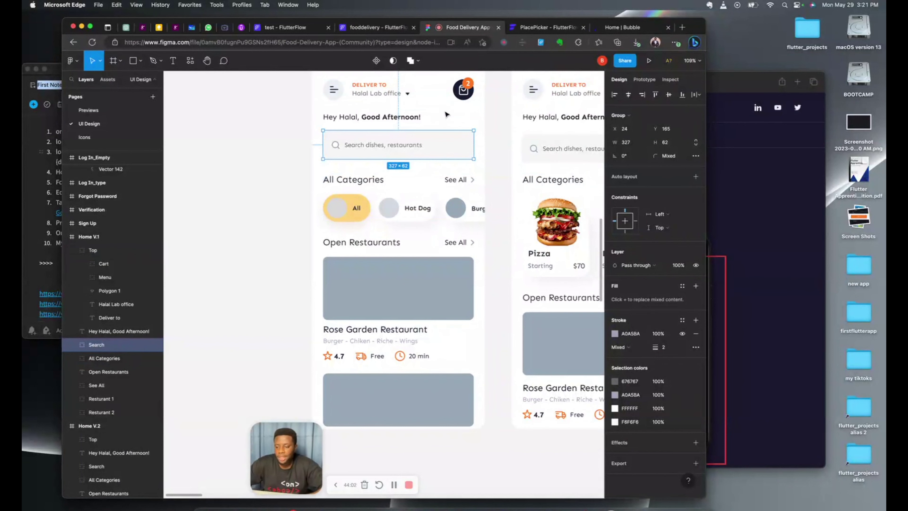
pyautogui.click(293, 26)
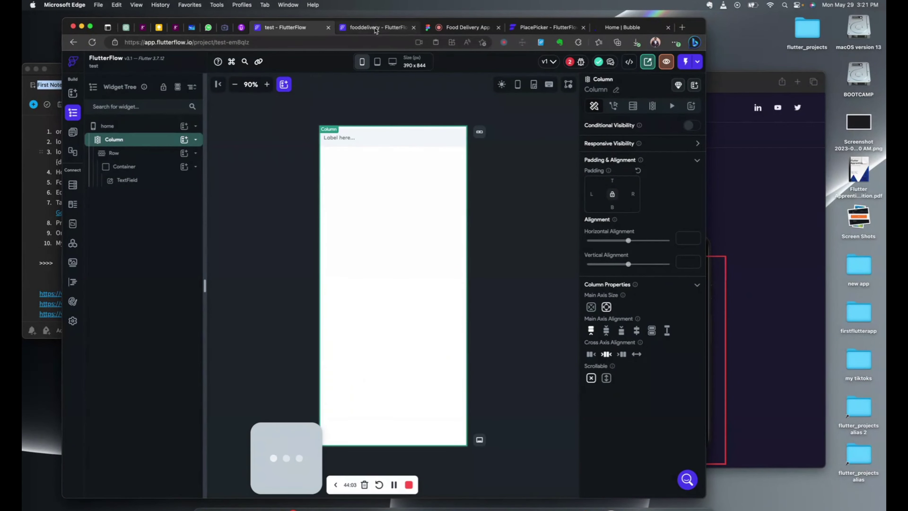
# Step: Switch to the fooddelivery project and select the Homepage's firstsection column
pyautogui.click(376, 27)
pyautogui.scroll(4, 141, 159)
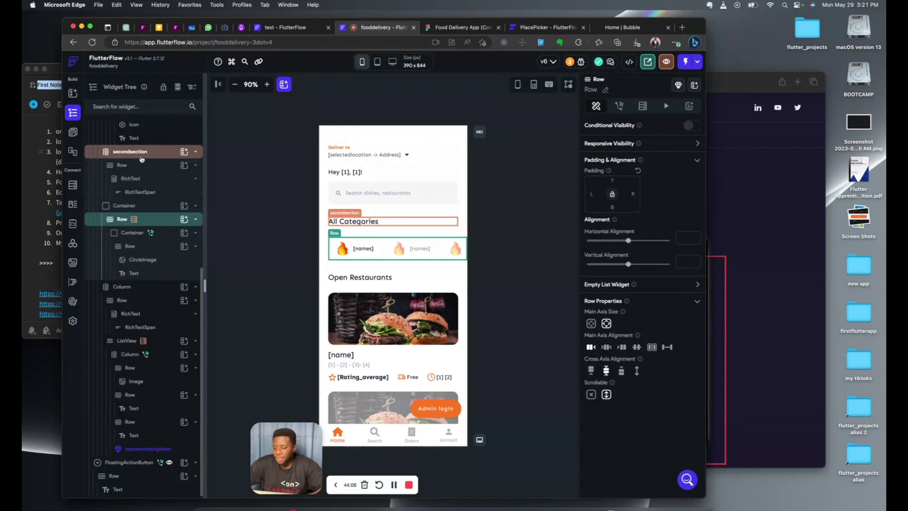
pyautogui.scroll(5, 141, 154)
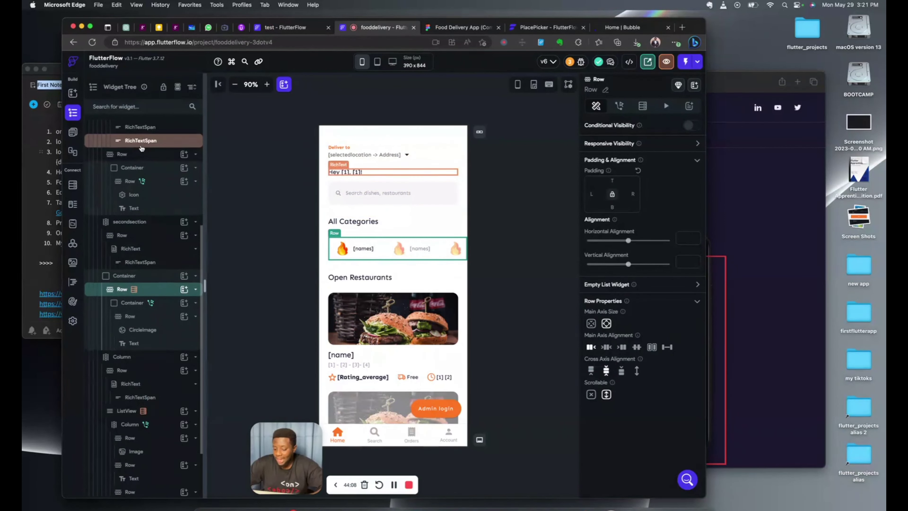
pyautogui.scroll(6, 139, 147)
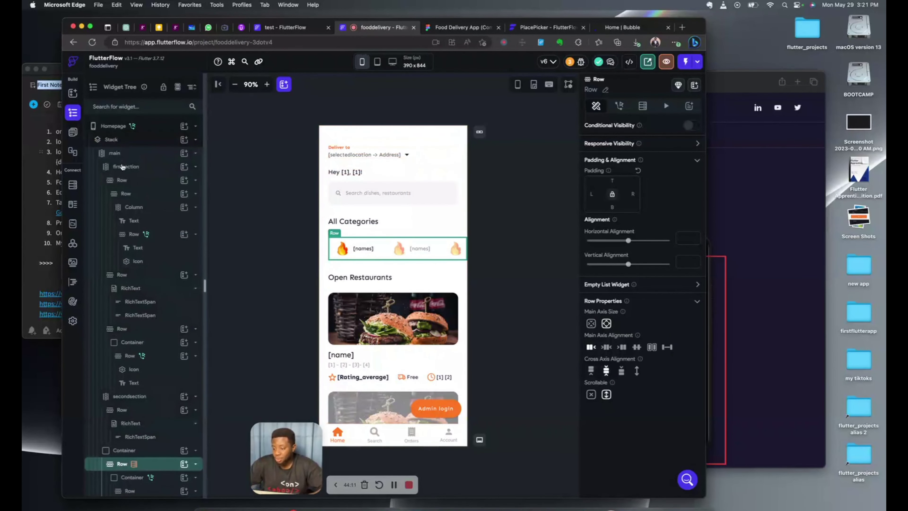
pyautogui.click(122, 167)
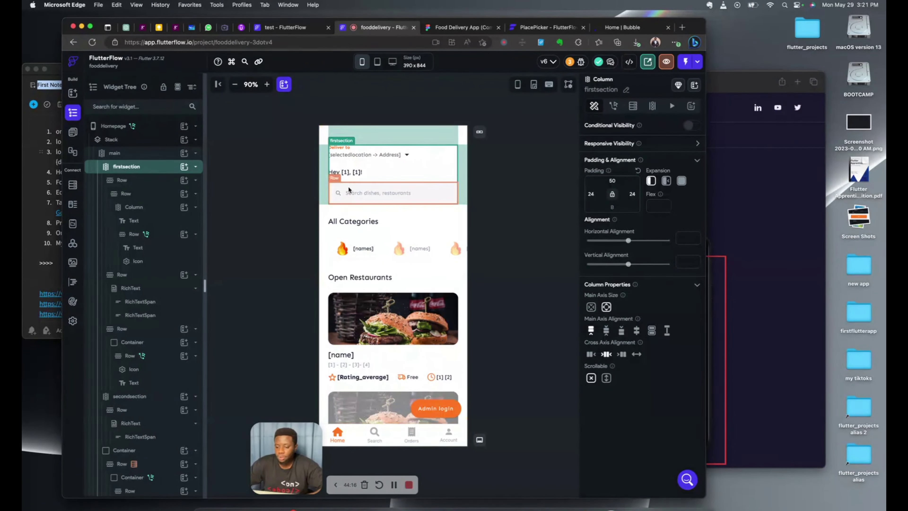
pyautogui.rightClick(392, 164)
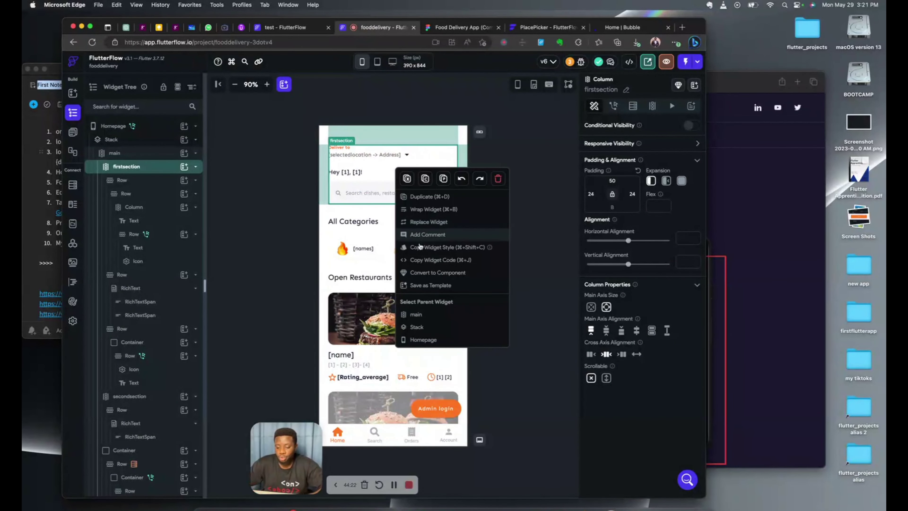
pyautogui.click(433, 285)
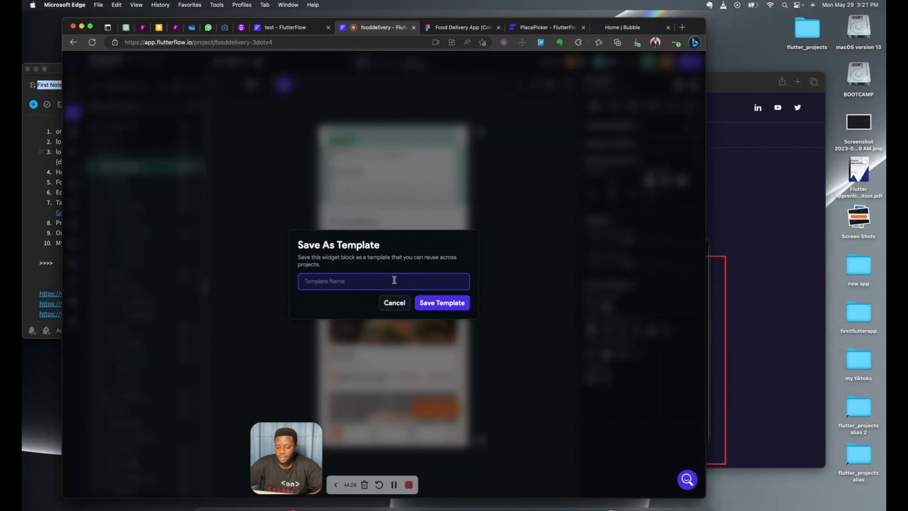
pyautogui.click(394, 303)
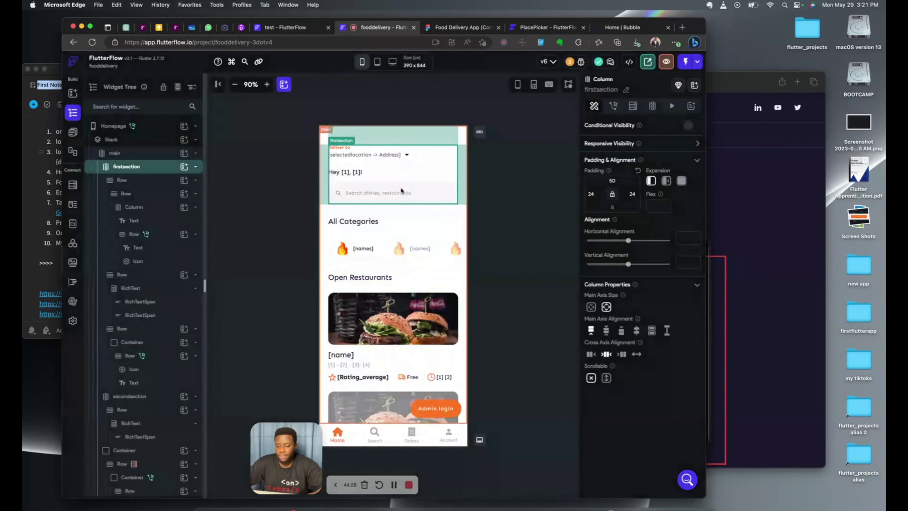
# Step: Save the firstsection column as a reusable template named "food app home"
pyautogui.rightClick(401, 170)
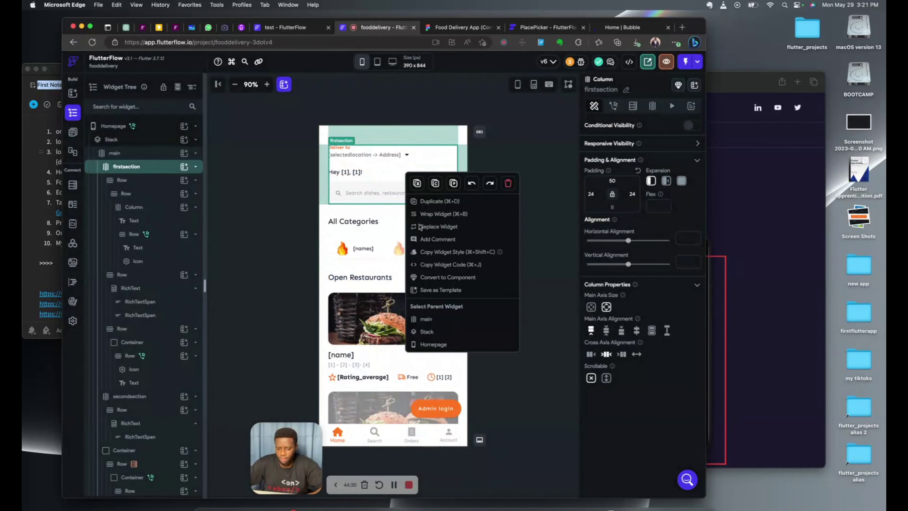
pyautogui.click(431, 290)
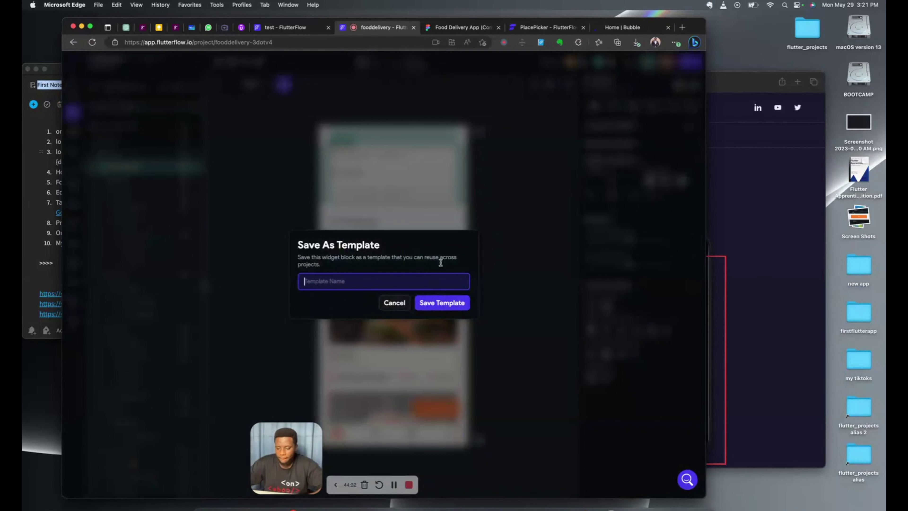
pyautogui.write('food app home')
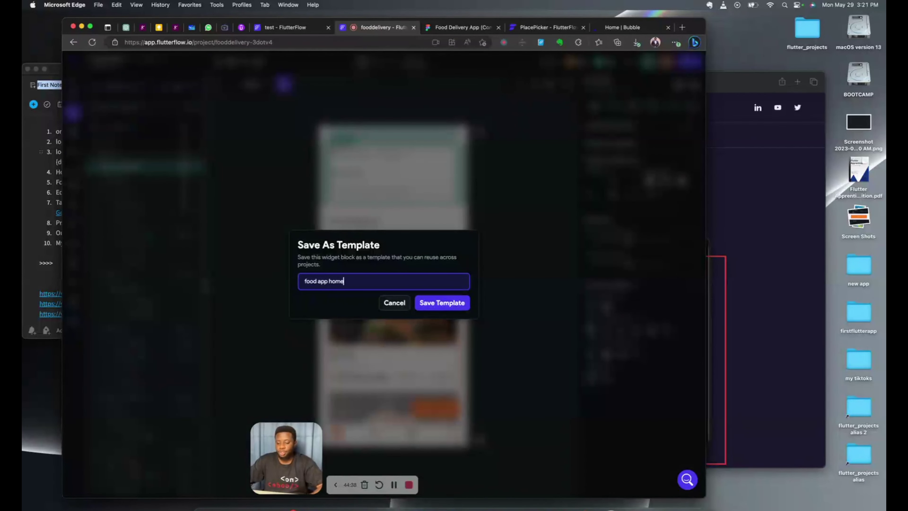
pyautogui.click(451, 305)
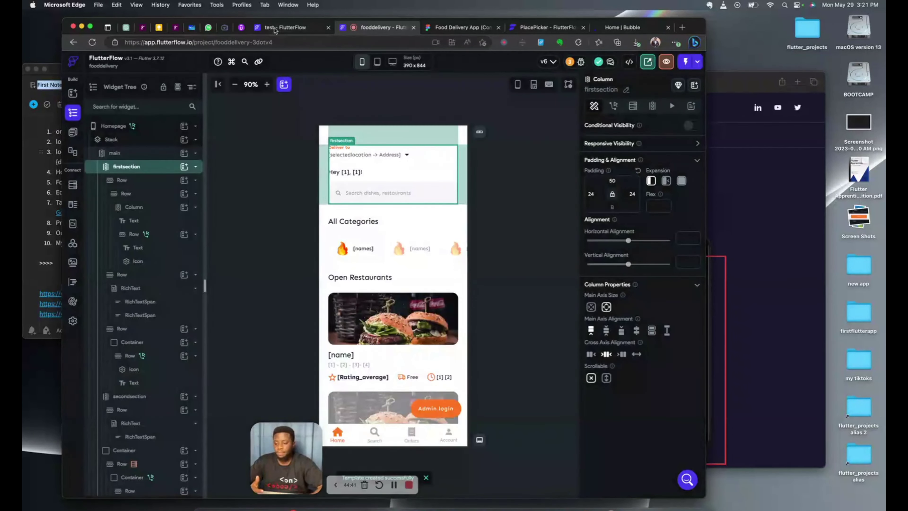
# Step: Return to the test project and delete the pasted text field, its container and its row from the home page
pyautogui.click(282, 28)
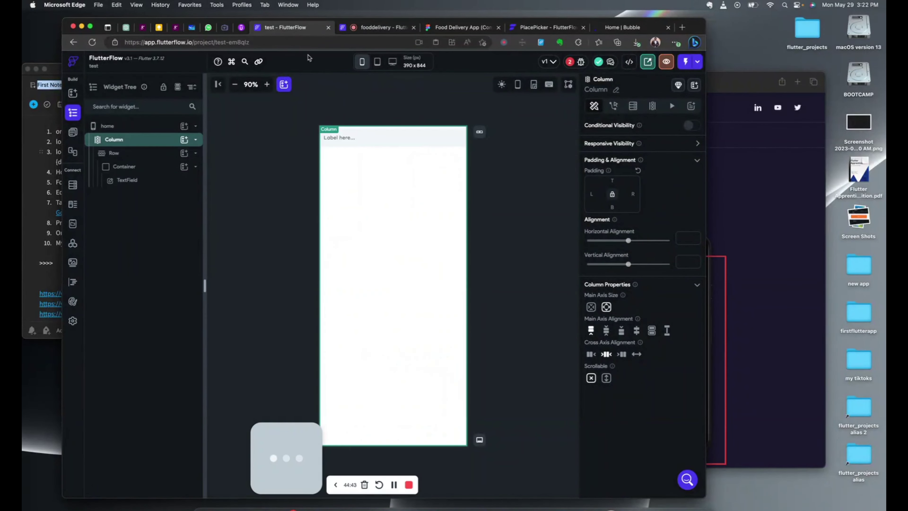
pyautogui.click(363, 130)
pyautogui.press('Delete')
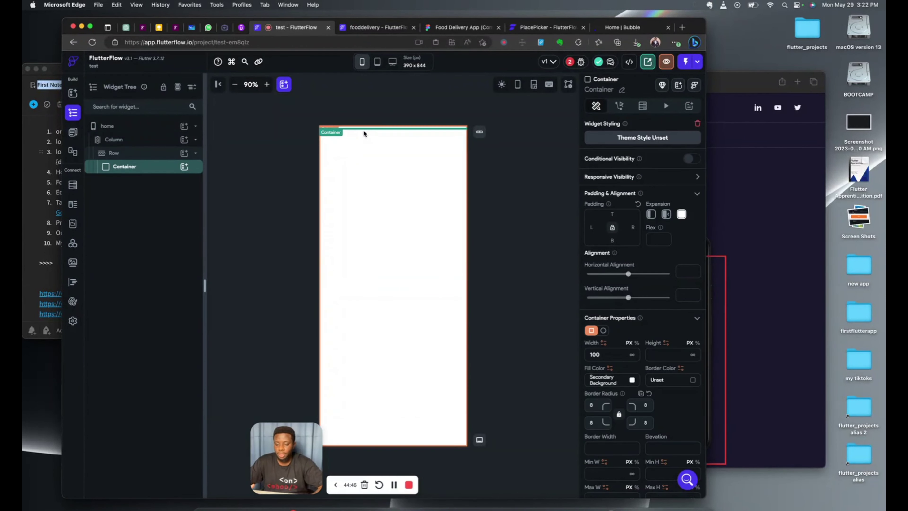
pyautogui.click(364, 130)
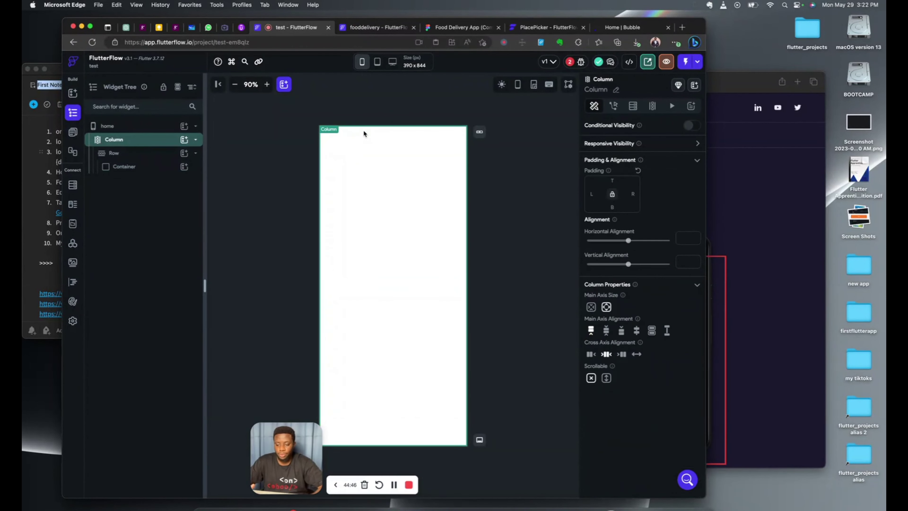
pyautogui.click(138, 170)
pyautogui.press('Delete')
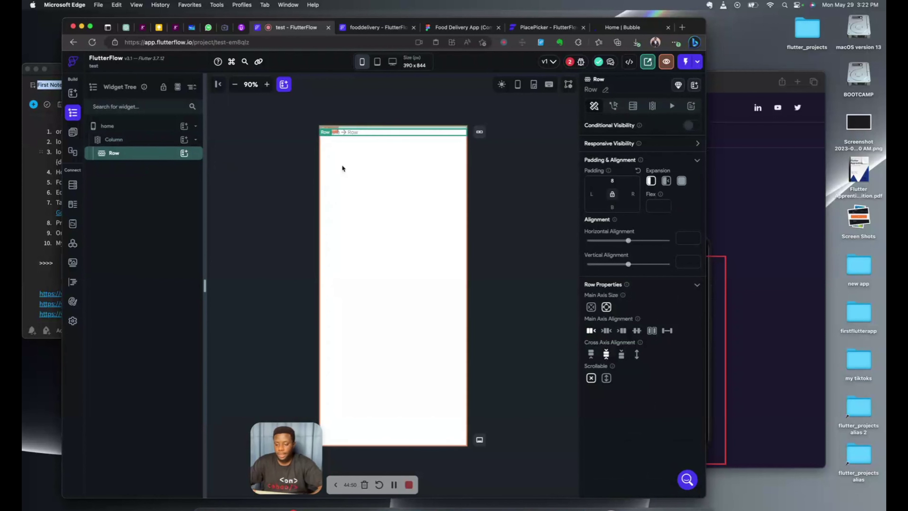
pyautogui.press('Delete')
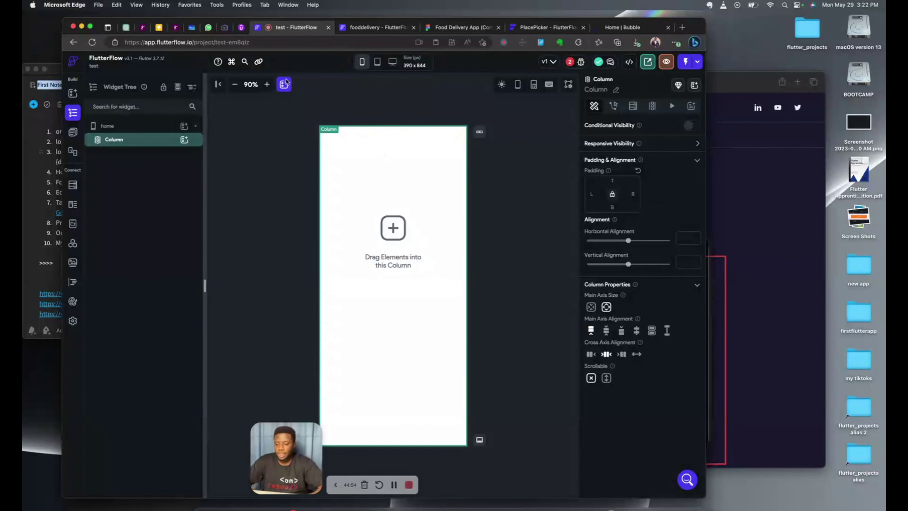
# Step: Open the saved templates in the element palette and search them for "food"
pyautogui.click(407, 89)
pyautogui.click(284, 84)
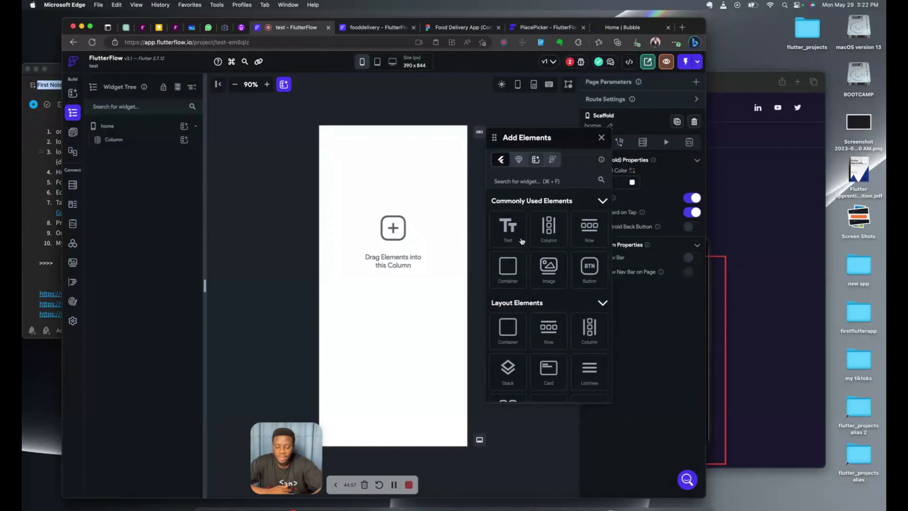
pyautogui.click(390, 485)
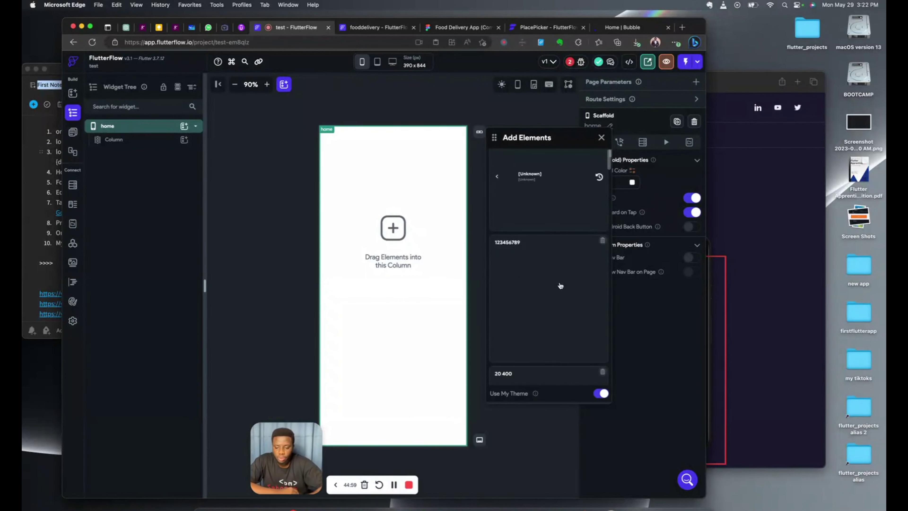
pyautogui.scroll(-3, 560, 286)
pyautogui.scroll(5, 553, 192)
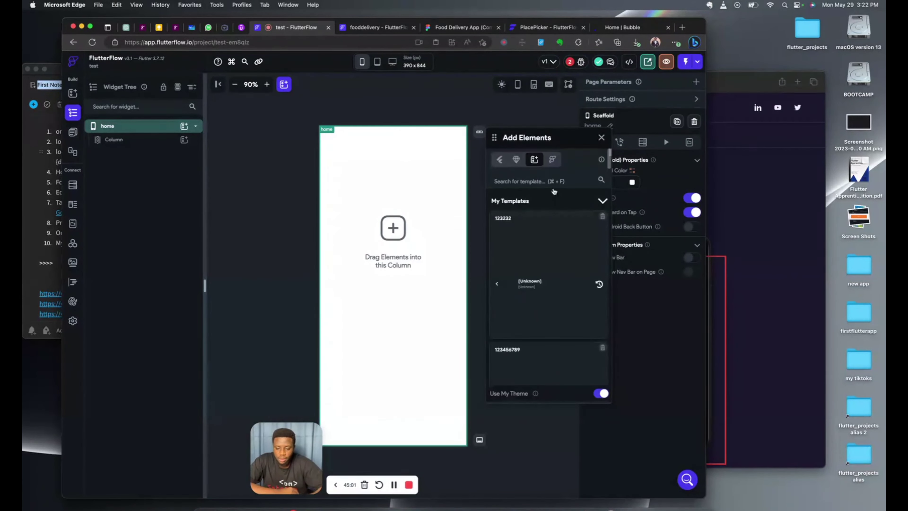
pyautogui.click(551, 179)
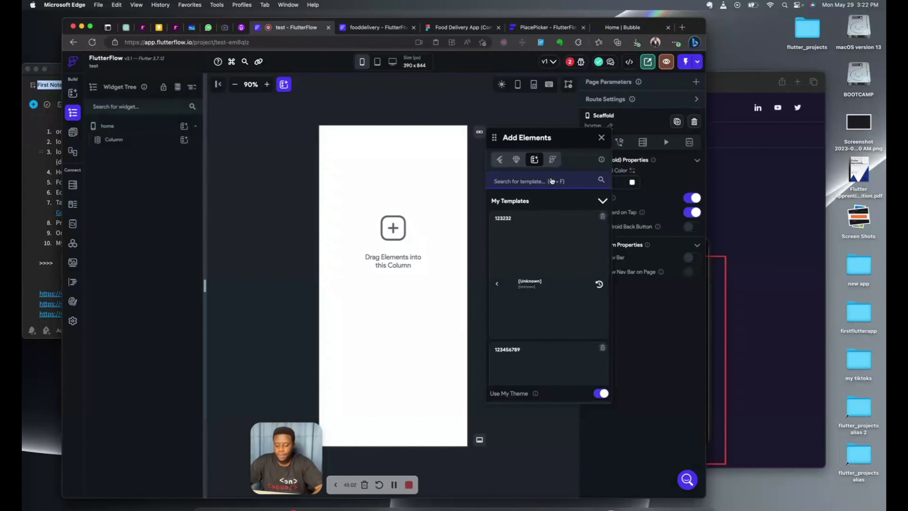
pyautogui.write('food')
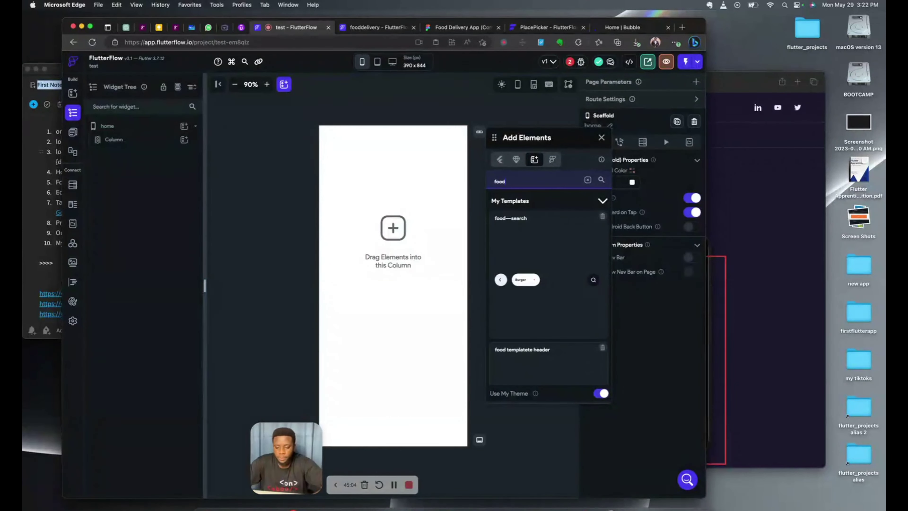
# Step: Insert the "food app home" template into the home page's empty column and close the element palette
pyautogui.scroll(-3, 552, 333)
pyautogui.scroll(-10, 552, 333)
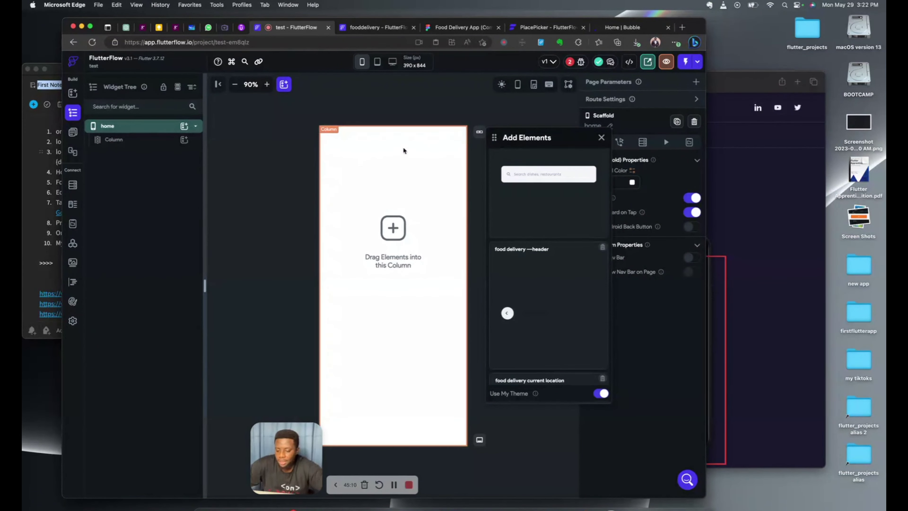
pyautogui.click(539, 197)
pyautogui.scroll(-5, 529, 213)
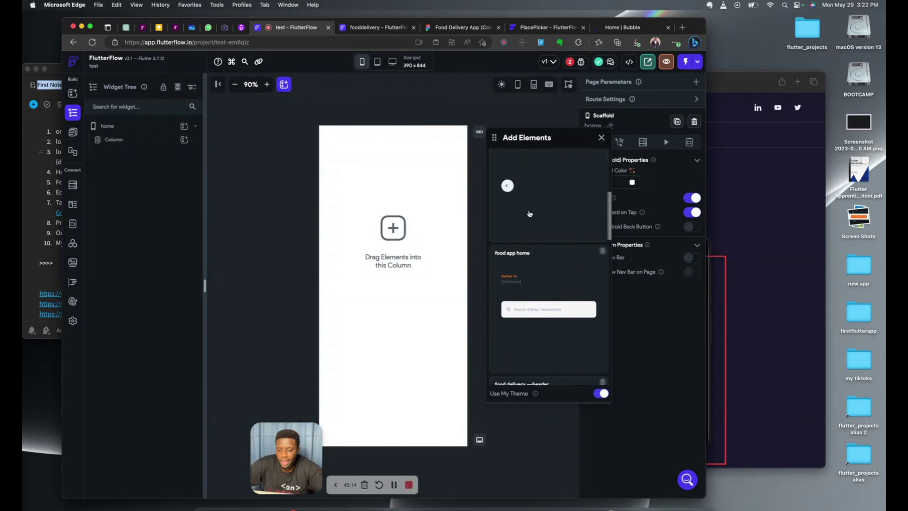
pyautogui.scroll(-3, 529, 213)
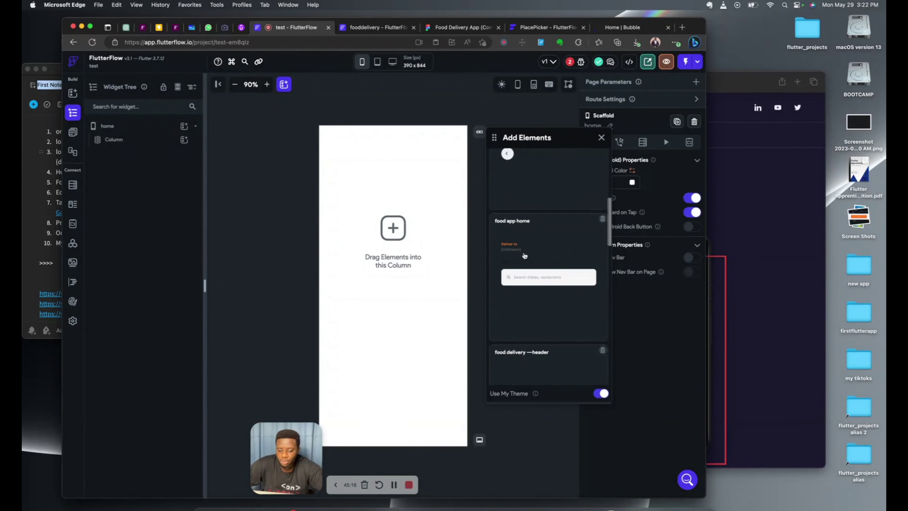
pyautogui.moveTo(525, 256); pyautogui.dragTo(378, 228)
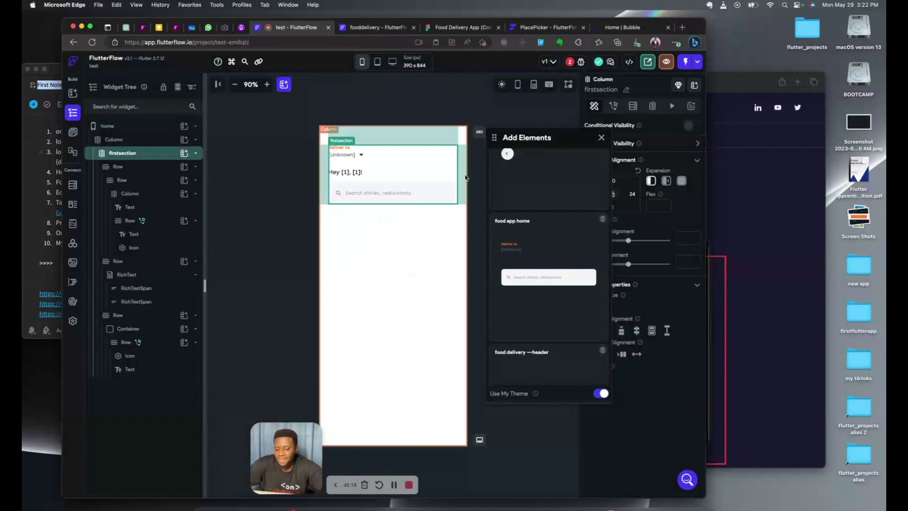
pyautogui.click(601, 138)
pyautogui.click(524, 128)
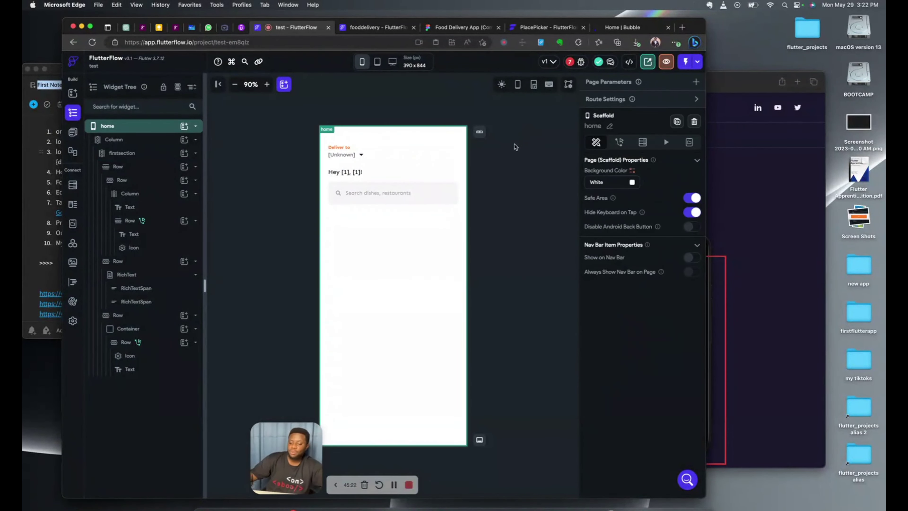
# Step: Compare the search bar's container and icon on the home page with the Search group in the Figma Home V.1 frame
pyautogui.click(431, 184)
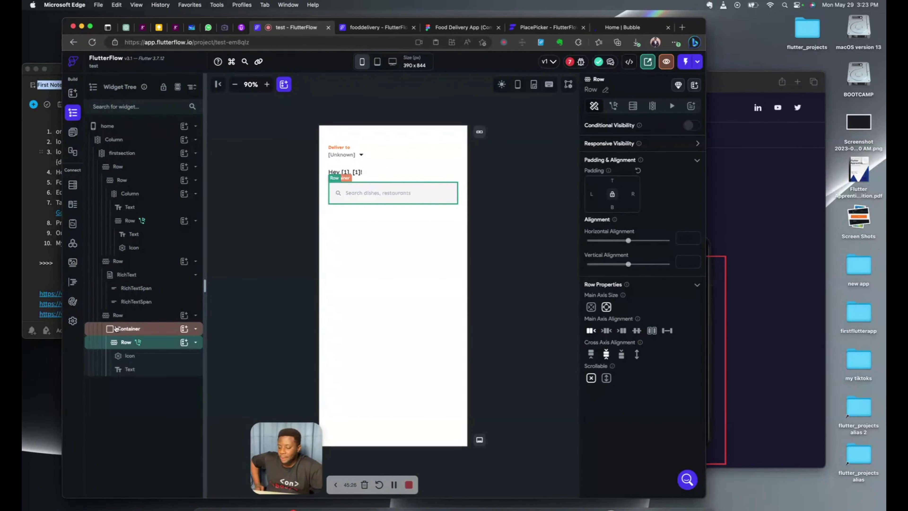
pyautogui.click(116, 328)
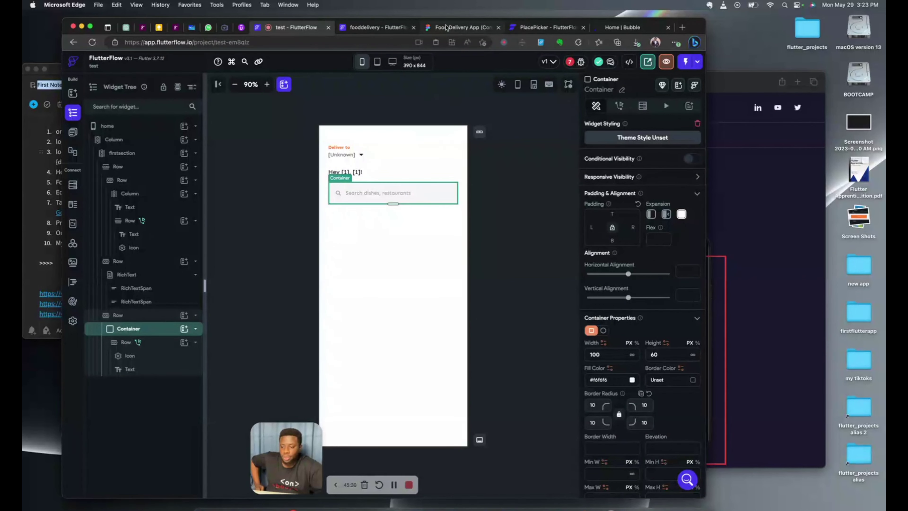
pyautogui.click(460, 27)
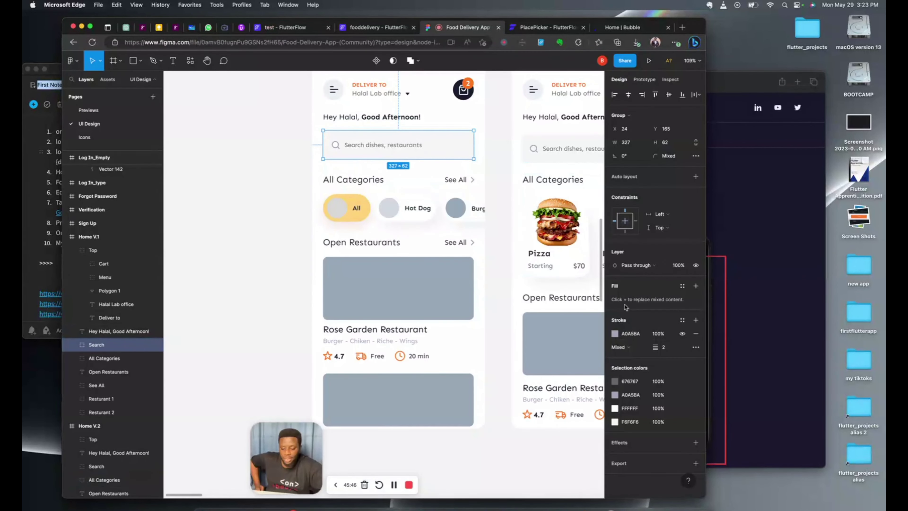
pyautogui.click(283, 28)
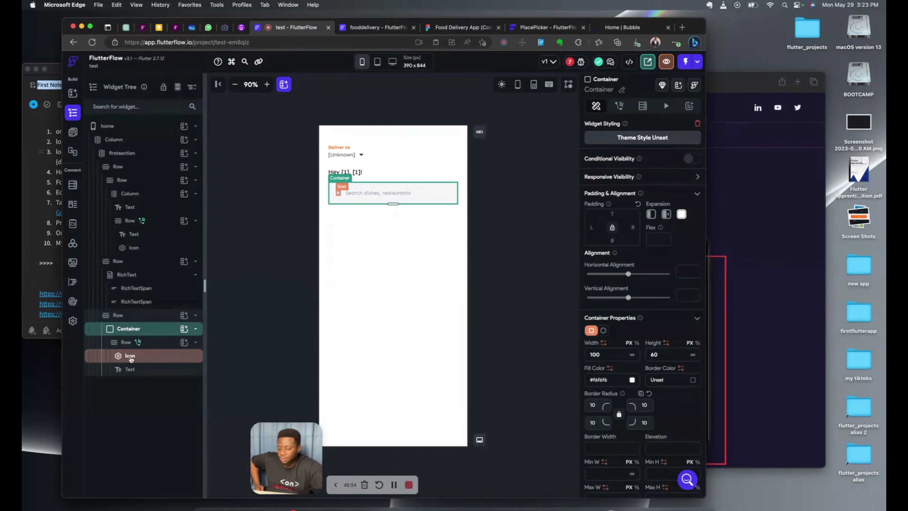
pyautogui.click(336, 193)
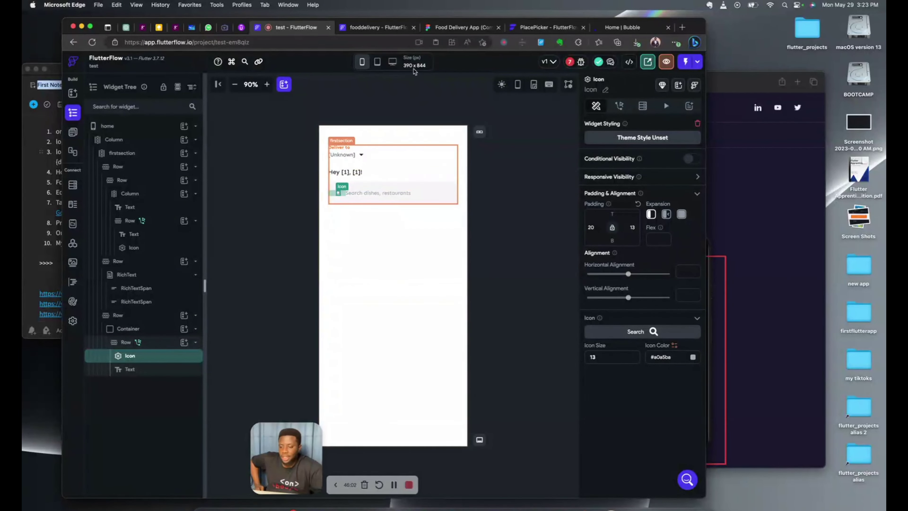
# Step: Delete the on-tap Navigate To action from the row inside the search bar container
pyautogui.click(138, 342)
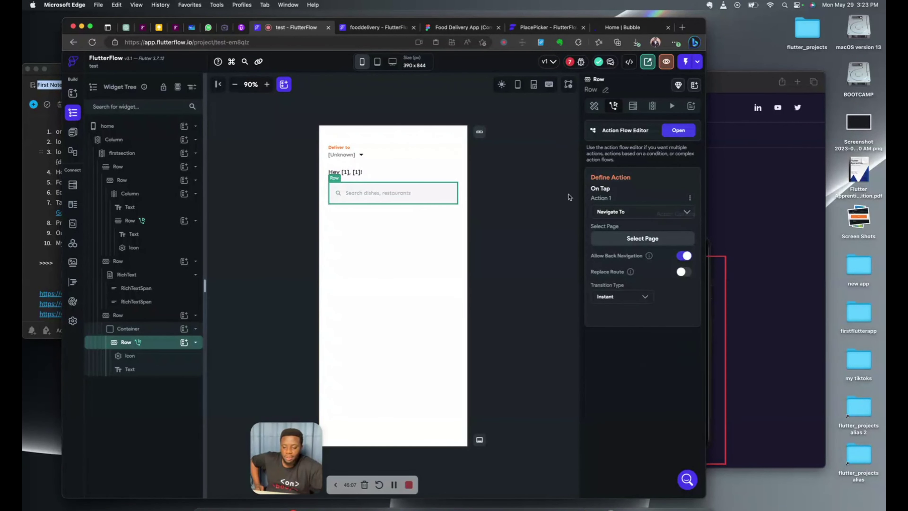
pyautogui.click(650, 232)
pyautogui.click(450, 294)
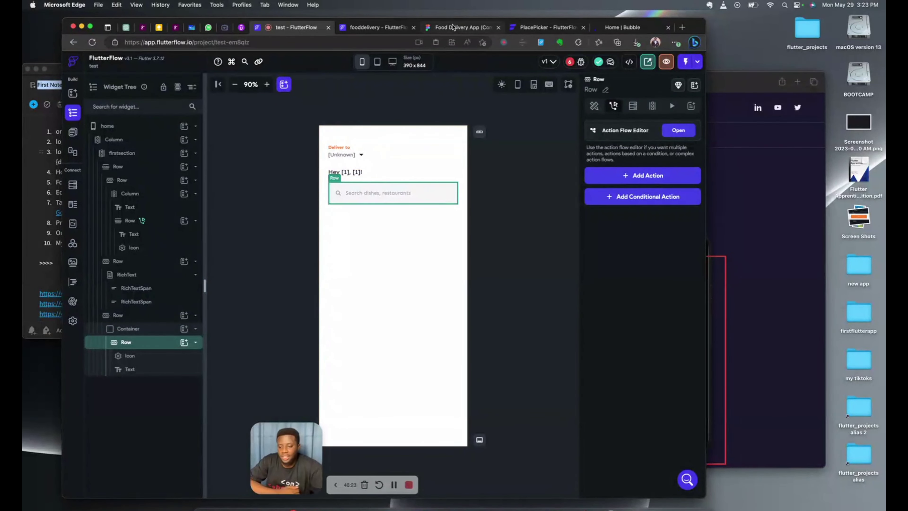
# Step: Switch to Figma to examine the Search screen beyond the home frames, and return to the test project's home page
pyautogui.click(461, 27)
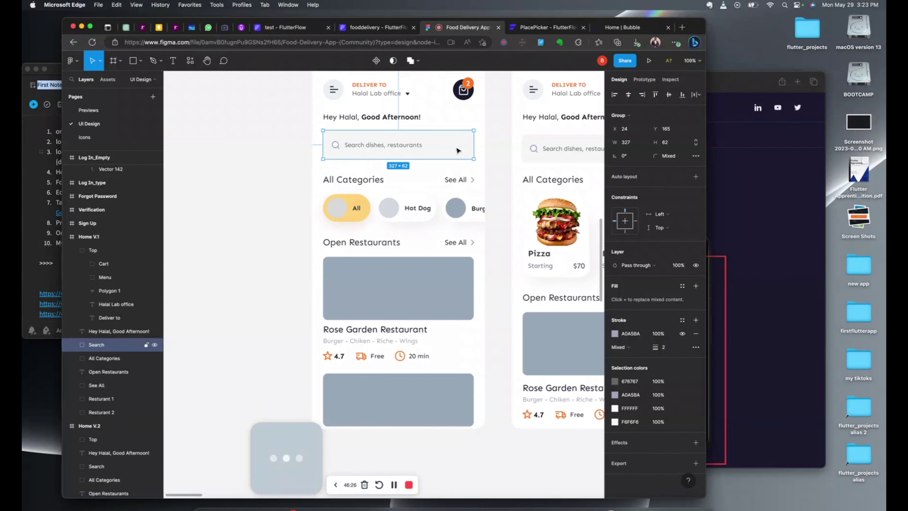
pyautogui.hscroll(5, 460, 149)
pyautogui.hscroll(10, 458, 150)
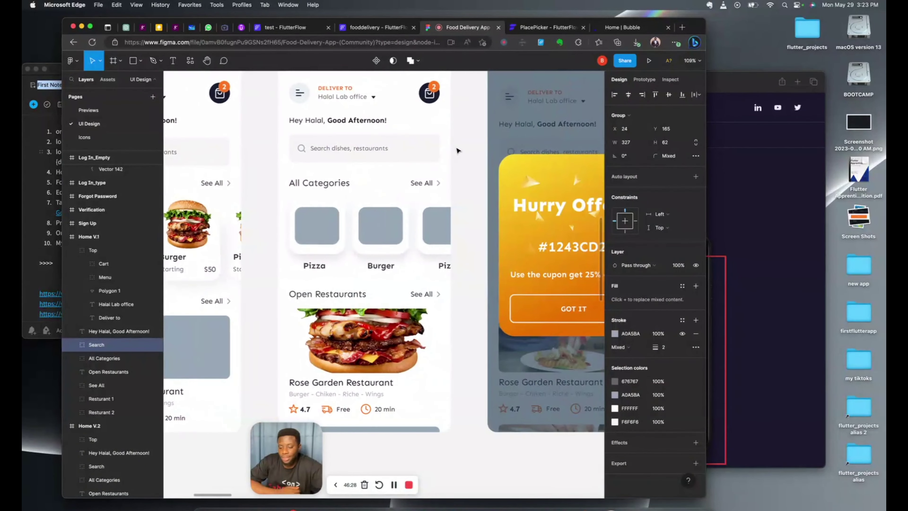
pyautogui.hscroll(-2, 460, 150)
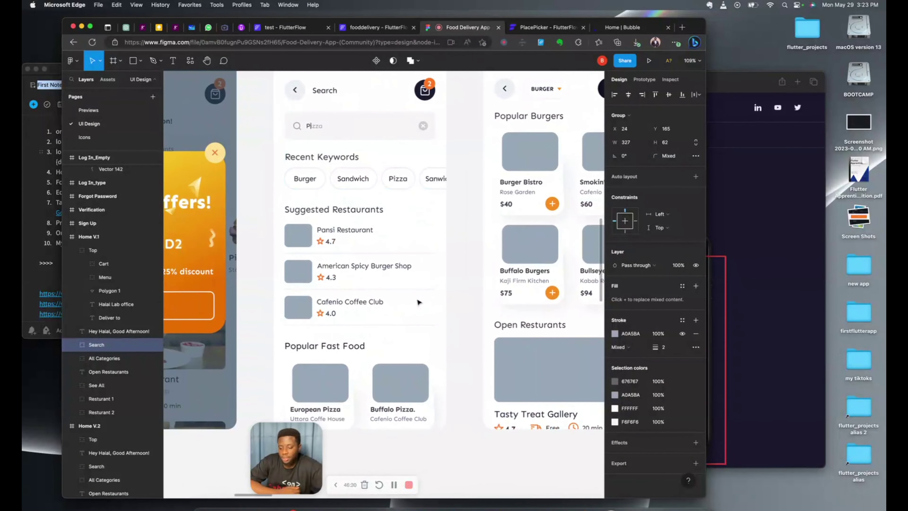
pyautogui.click(282, 31)
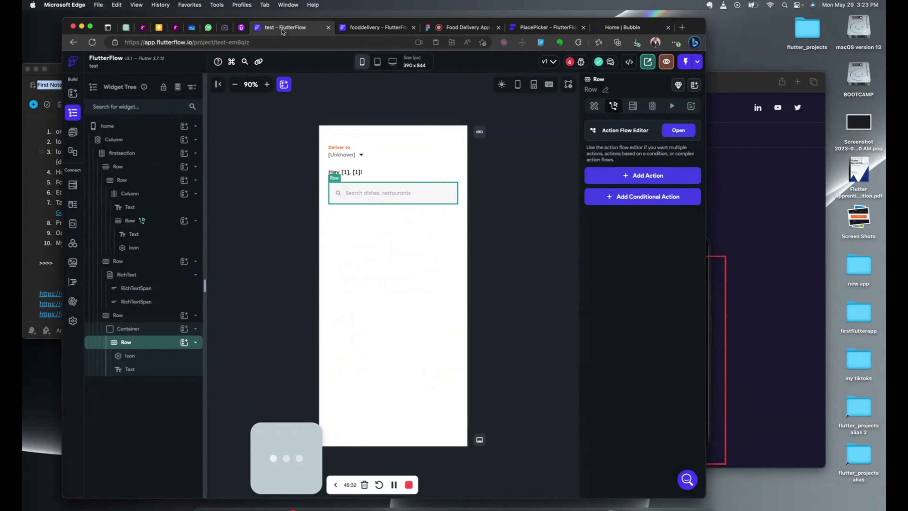
pyautogui.click(295, 215)
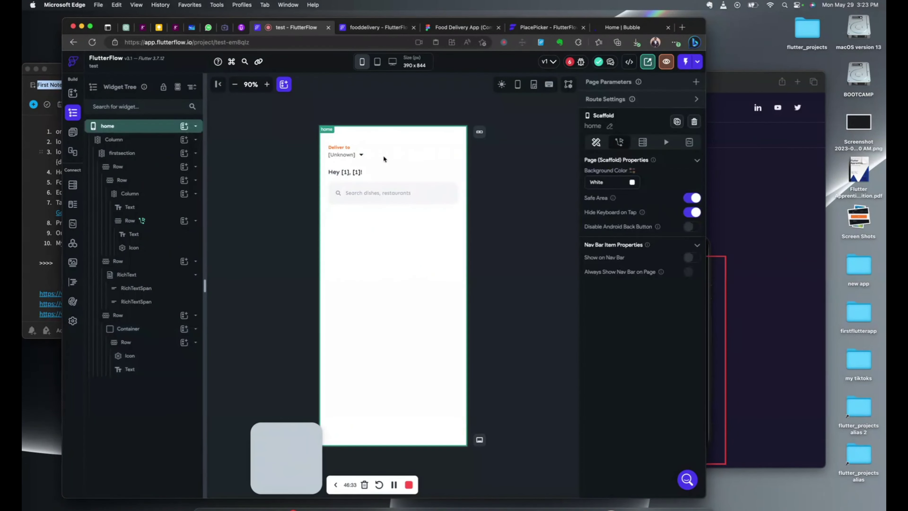
# Step: Switch to Figma and inspect the "All" category chip in Home V.1, including its background, circle, spacing and label
pyautogui.click(454, 32)
pyautogui.scroll(-10, 329, 288)
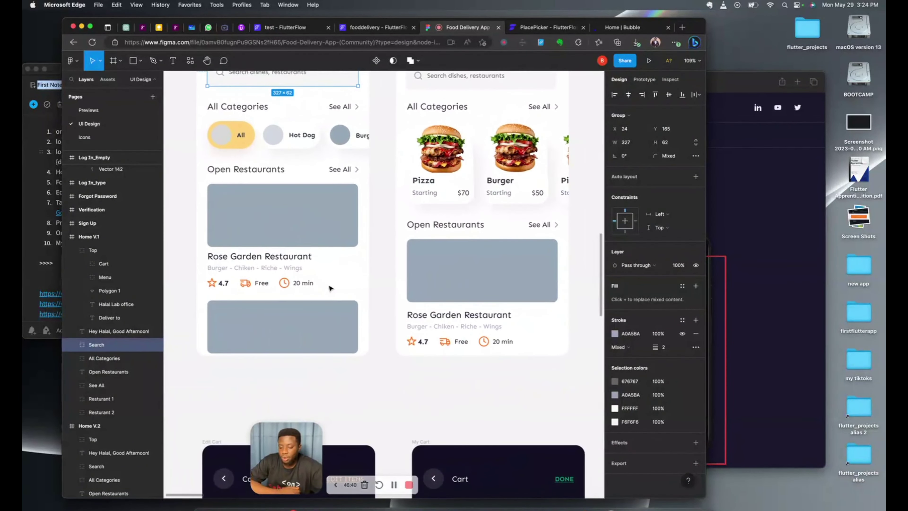
pyautogui.scroll(-3, 329, 288)
pyautogui.hscroll(-4, 322, 279)
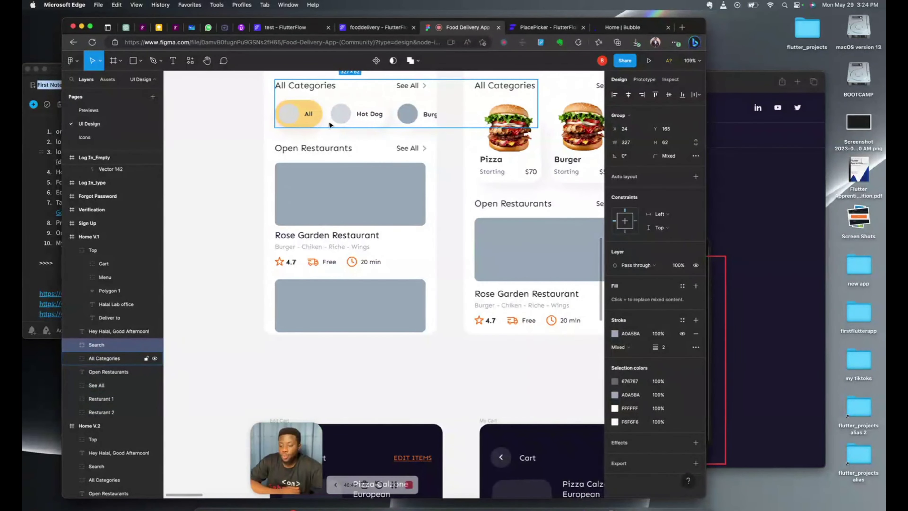
pyautogui.doubleClick(305, 125)
pyautogui.doubleClick(305, 124)
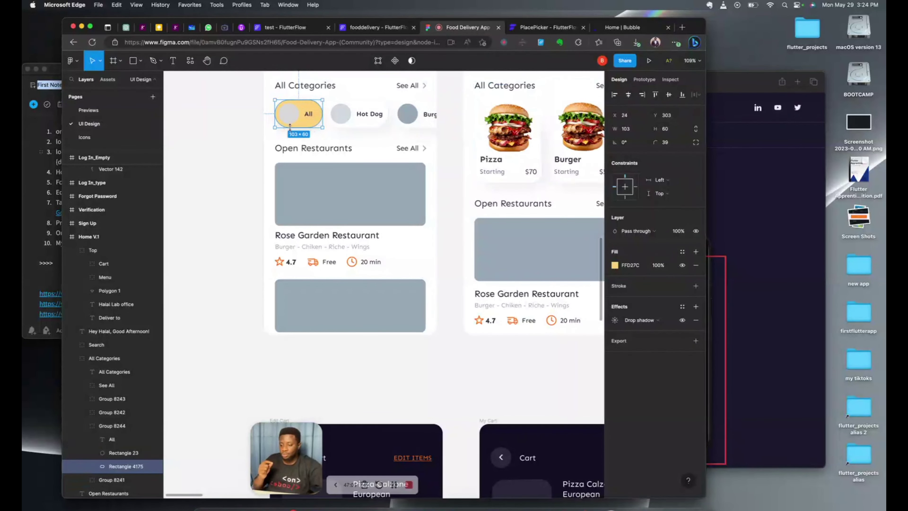
pyautogui.click(286, 120)
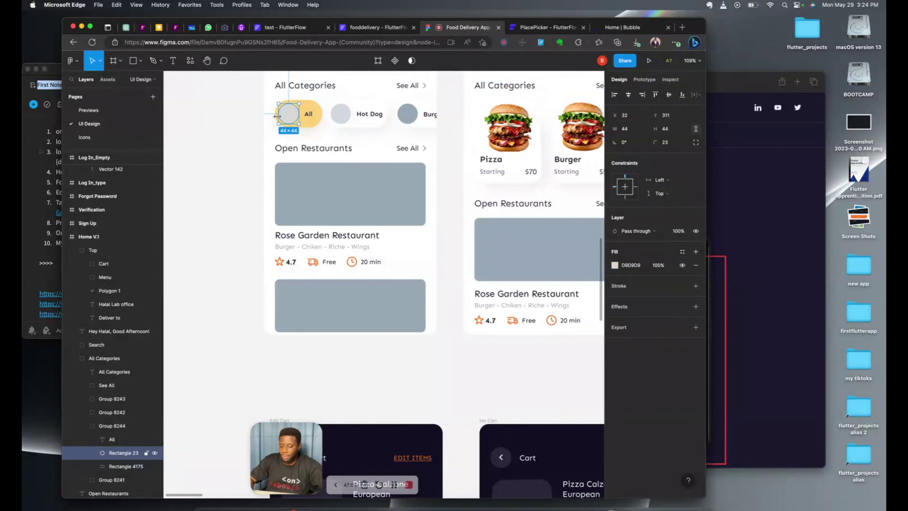
pyautogui.press('alt')
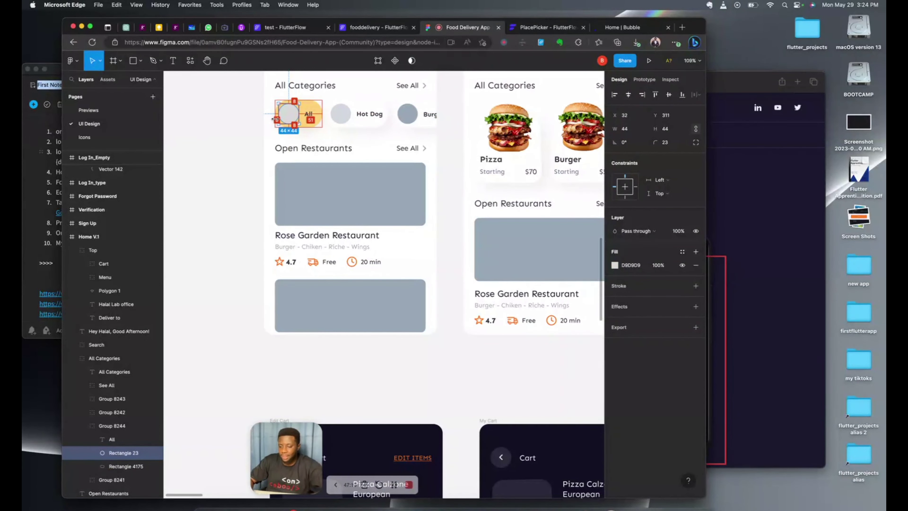
pyautogui.click(309, 115)
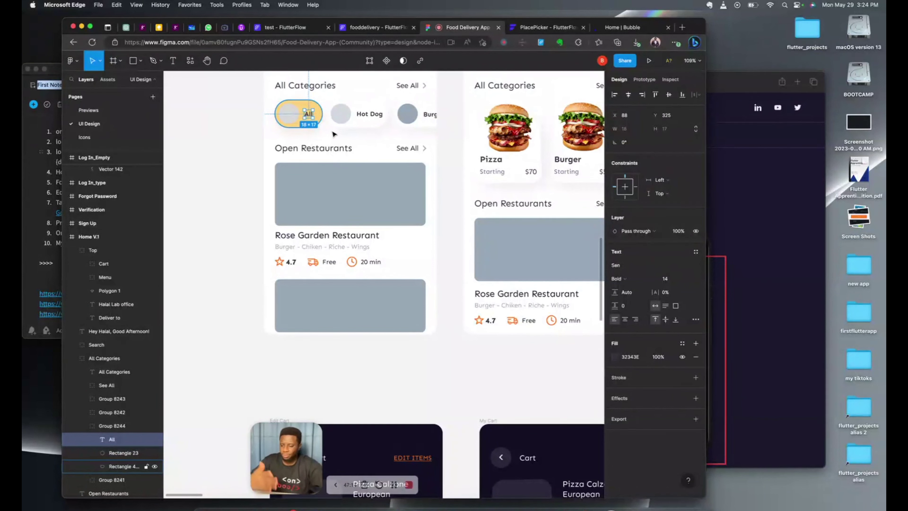
# Step: Inspect the first restaurant card in Home V.1, including its image and the Rose Garden Restaurant title text
pyautogui.click(335, 231)
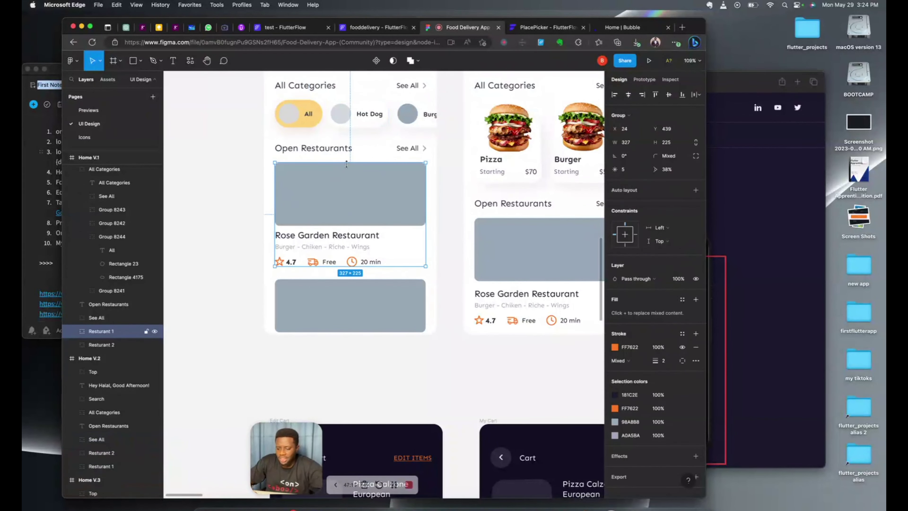
pyautogui.click(283, 28)
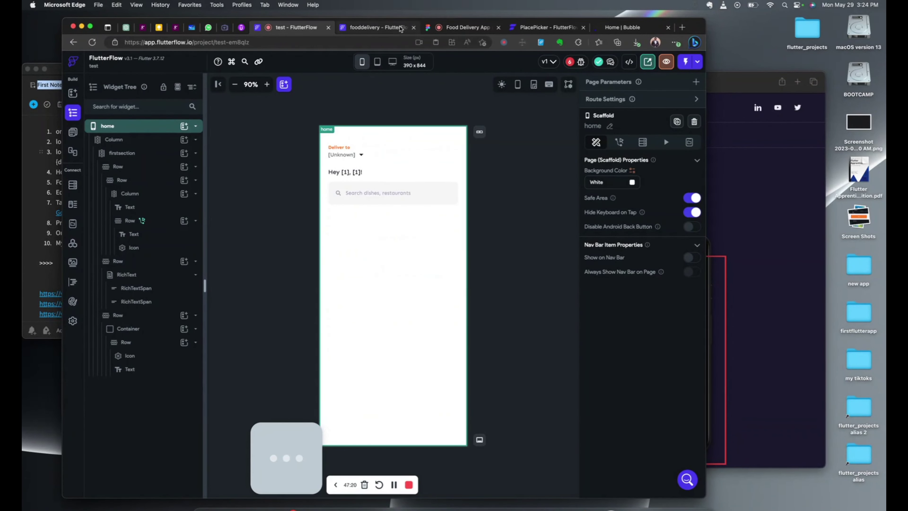
pyautogui.click(446, 28)
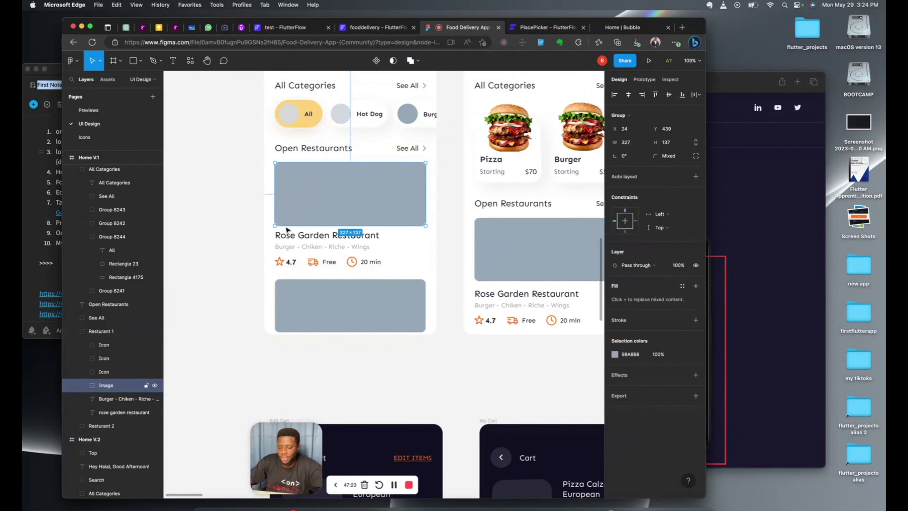
pyautogui.doubleClick(289, 236)
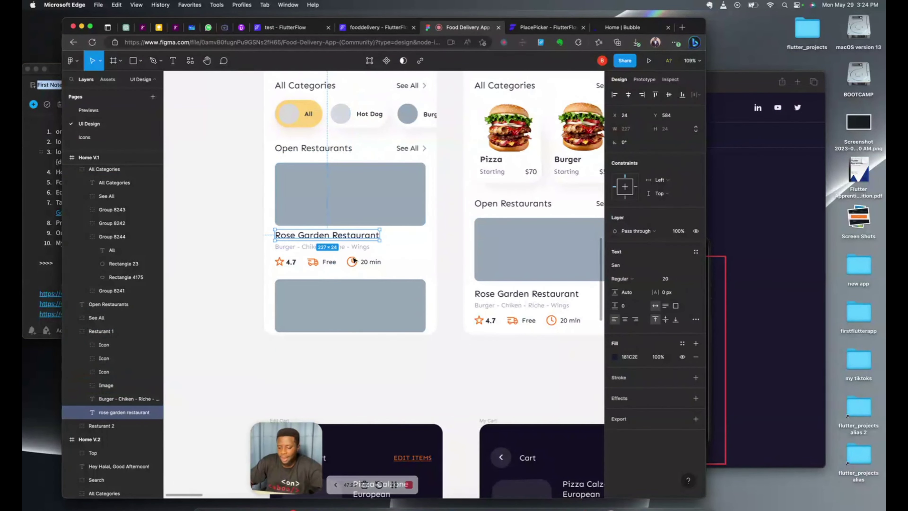
# Step: Return to the test project and add a Column below firstsection on the home page, with a Row nested inside it
pyautogui.click(284, 27)
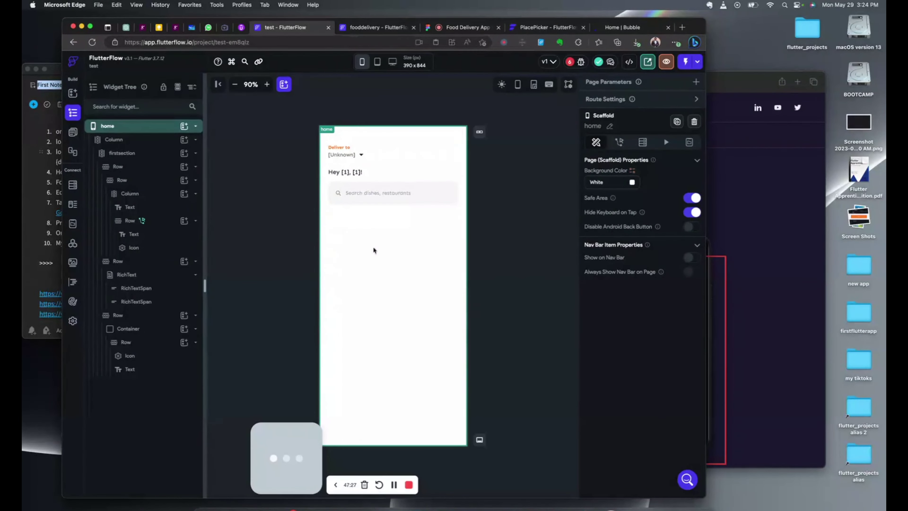
pyautogui.click(364, 90)
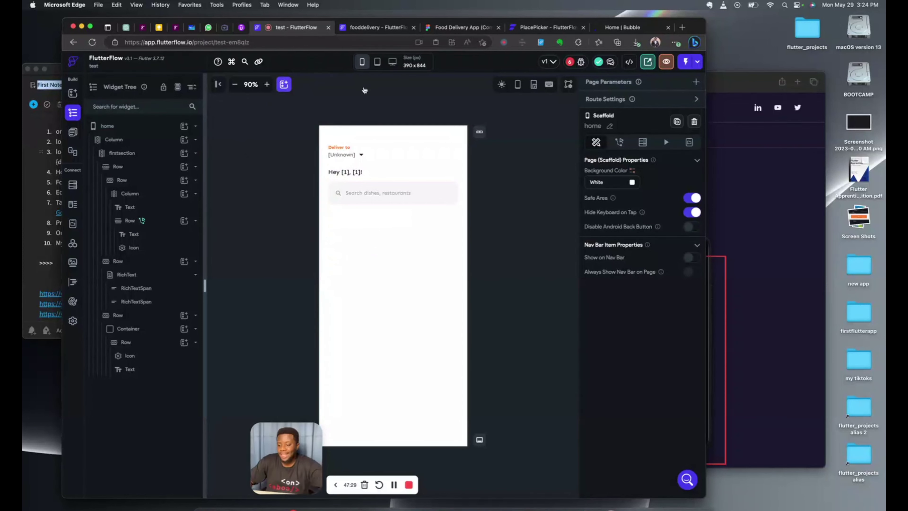
pyautogui.press('super+b')
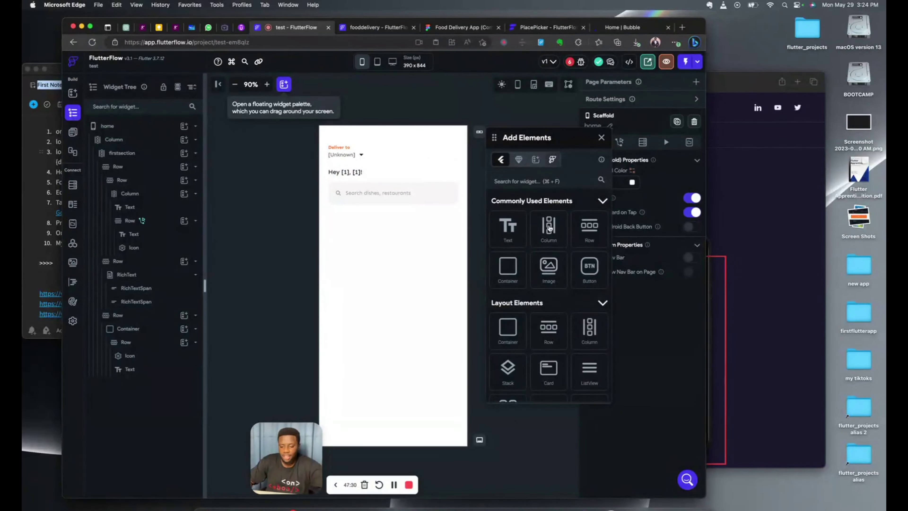
pyautogui.click(459, 245)
pyautogui.moveTo(548, 229); pyautogui.dragTo(415, 252)
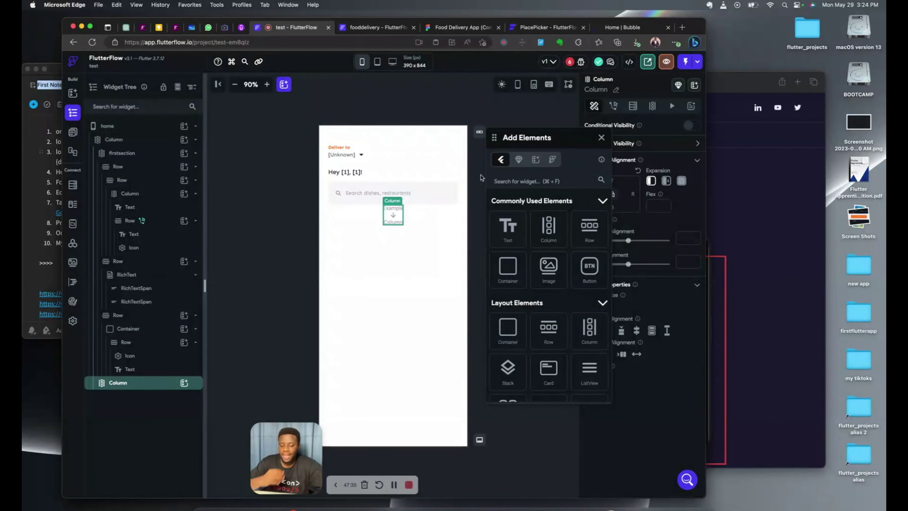
pyautogui.moveTo(589, 229); pyautogui.dragTo(391, 213)
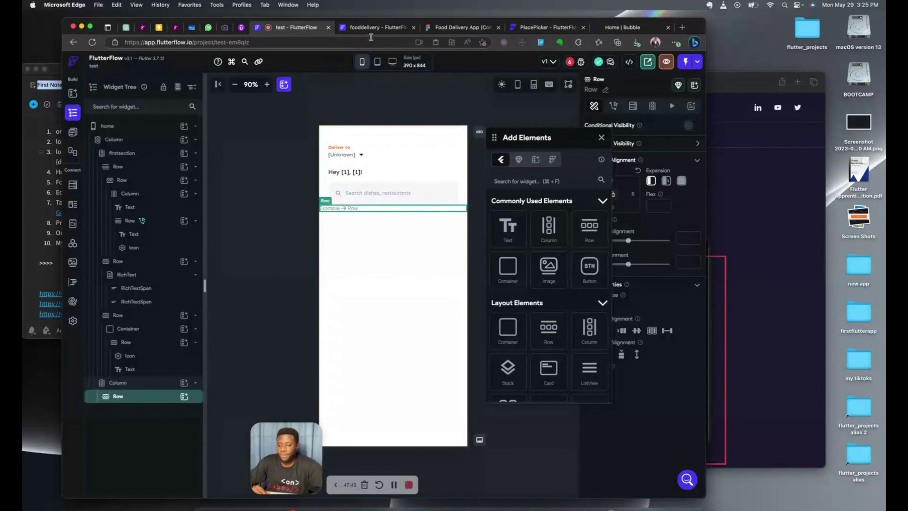
# Step: Check the restaurant list in the fooddelivery project and the first restaurant image's size in Figma, and return to the test project
pyautogui.click(369, 28)
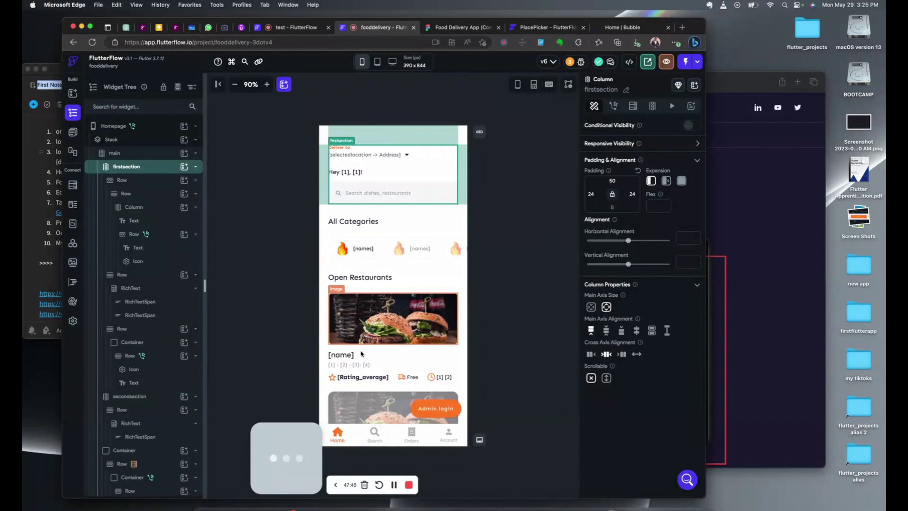
pyautogui.click(455, 27)
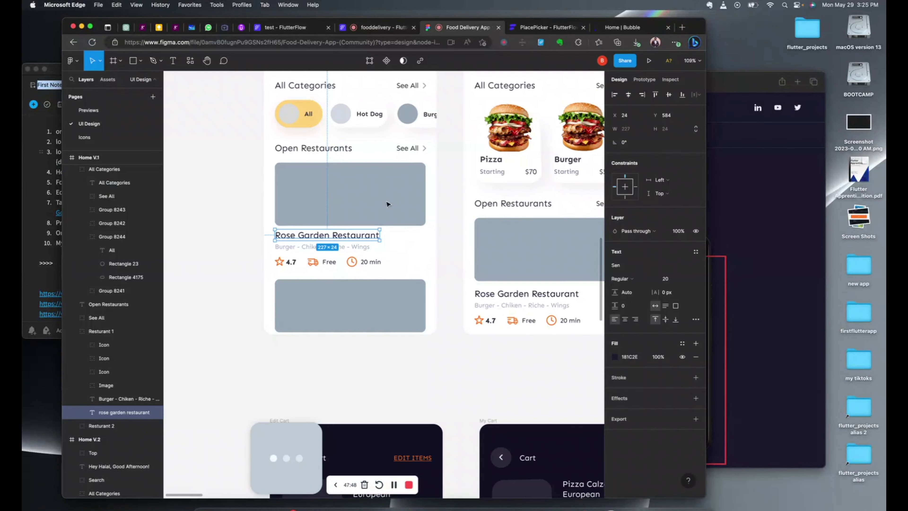
pyautogui.click(349, 213)
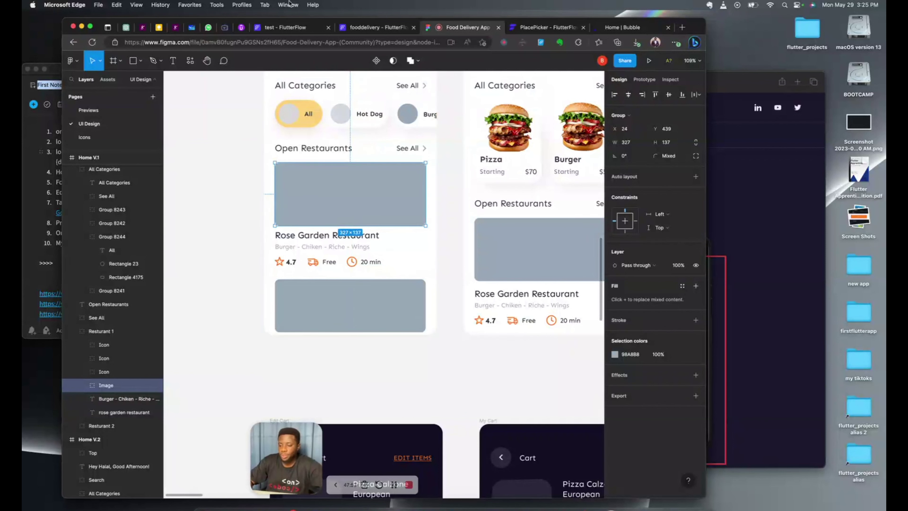
pyautogui.click(288, 28)
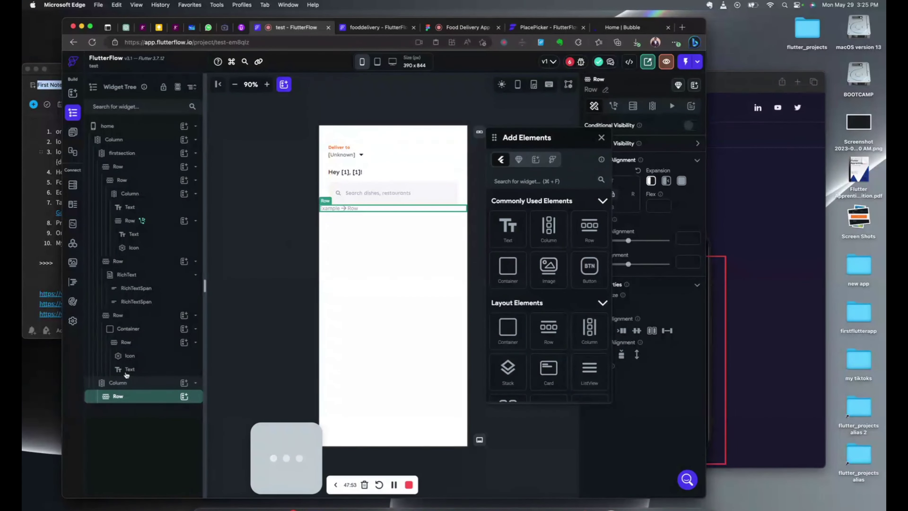
# Step: Rename the new column below firstsection as main and set its left, right and top padding to 24
pyautogui.click(123, 384)
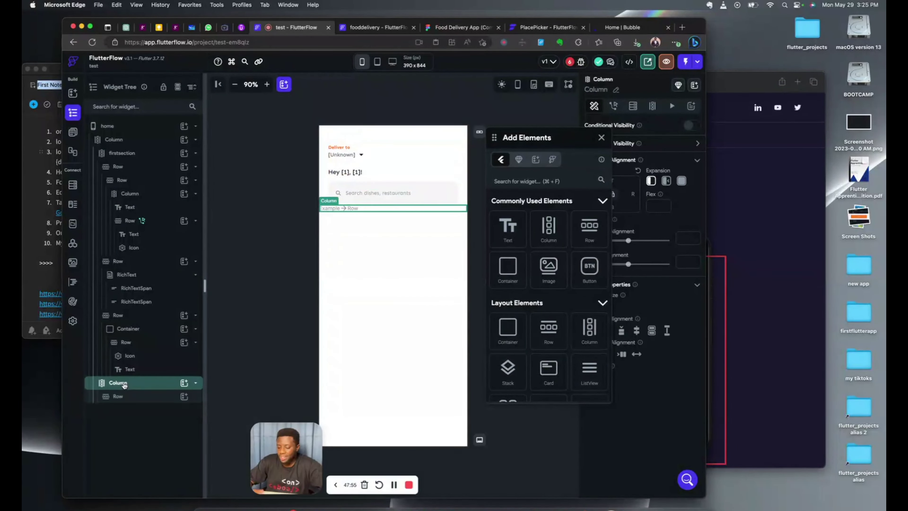
pyautogui.doubleClick(123, 383)
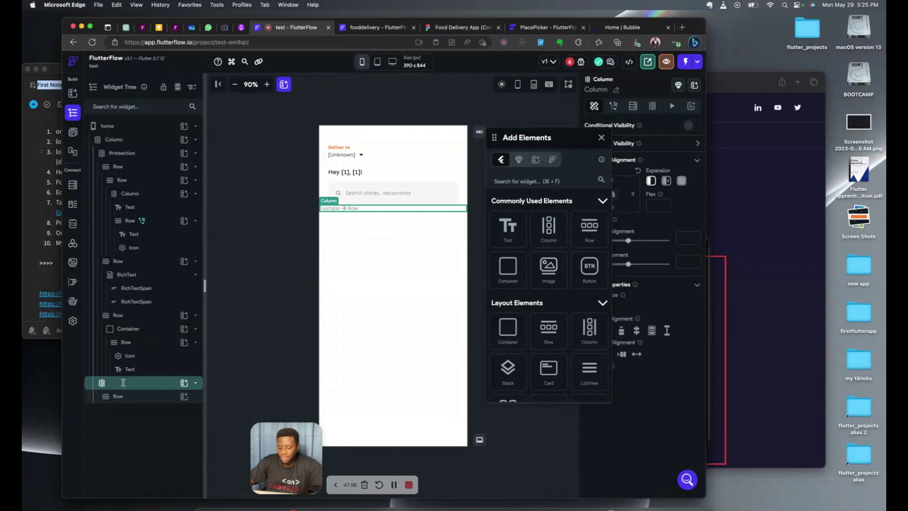
pyautogui.write('main')
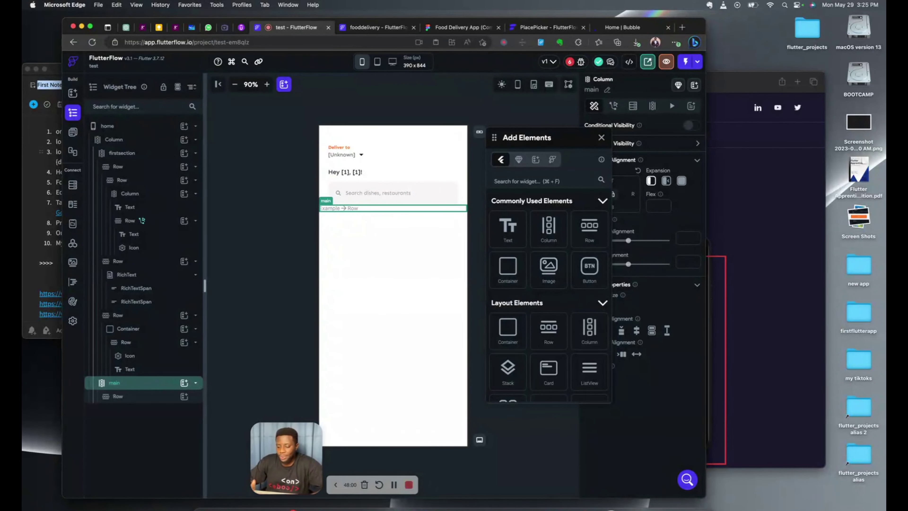
pyautogui.press('Return')
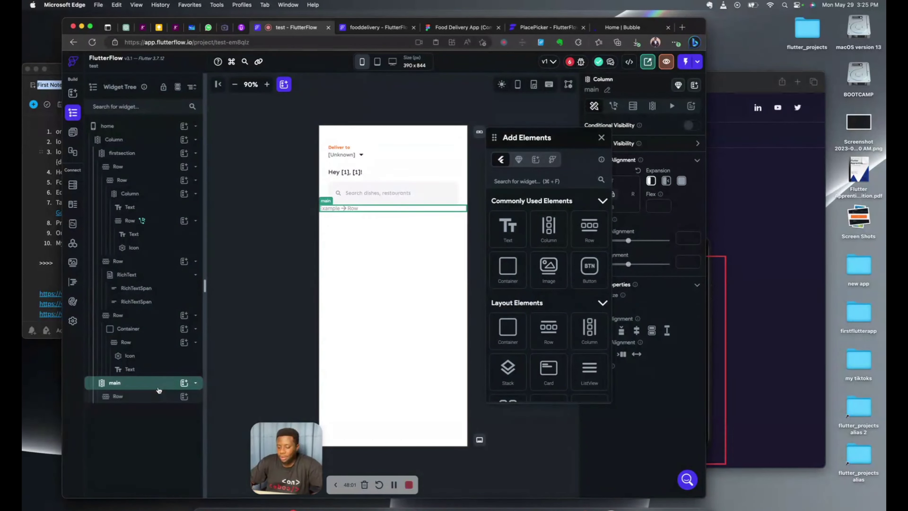
pyautogui.click(602, 138)
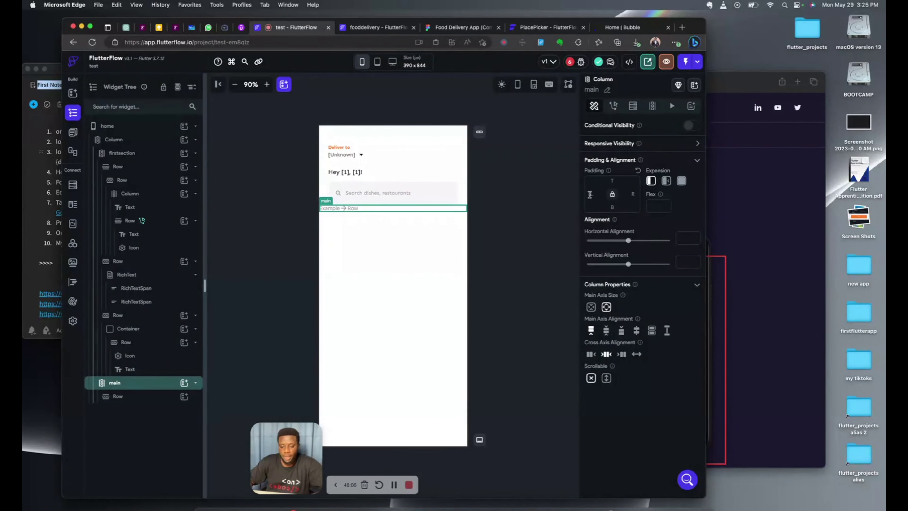
pyautogui.write('24')
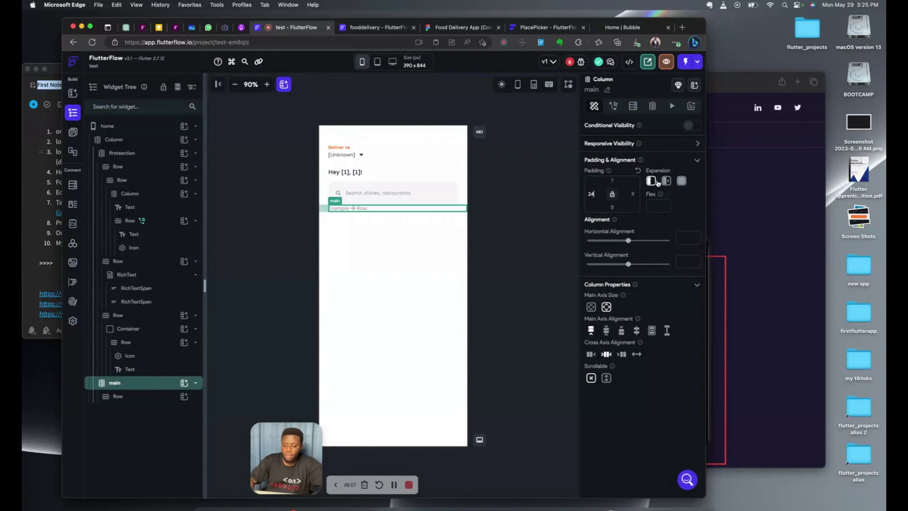
pyautogui.write('2424')
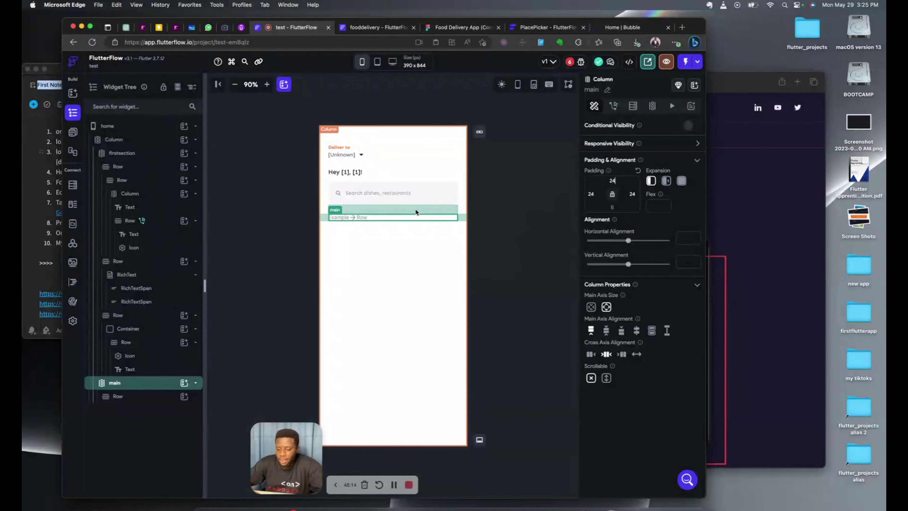
# Step: Add a Container inside the row of the main column and set its expansion to Expanded so it spans the row
pyautogui.click(401, 217)
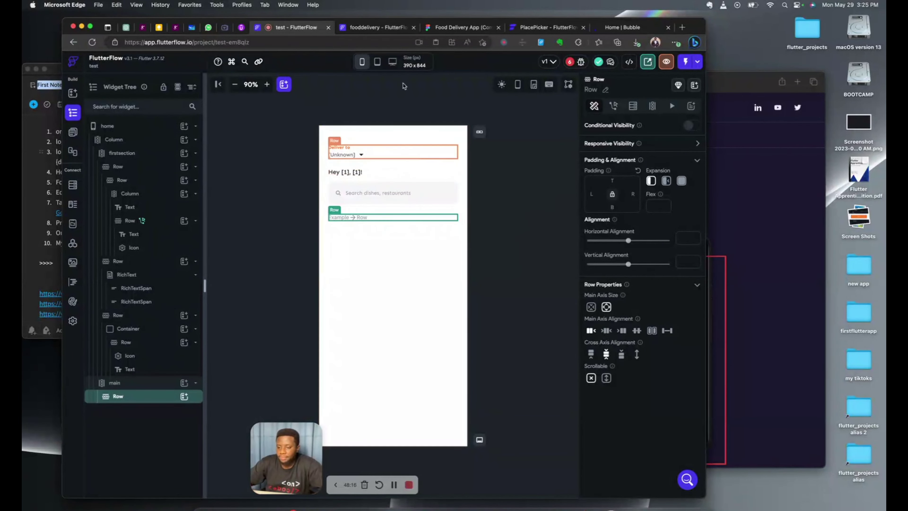
pyautogui.click(184, 396)
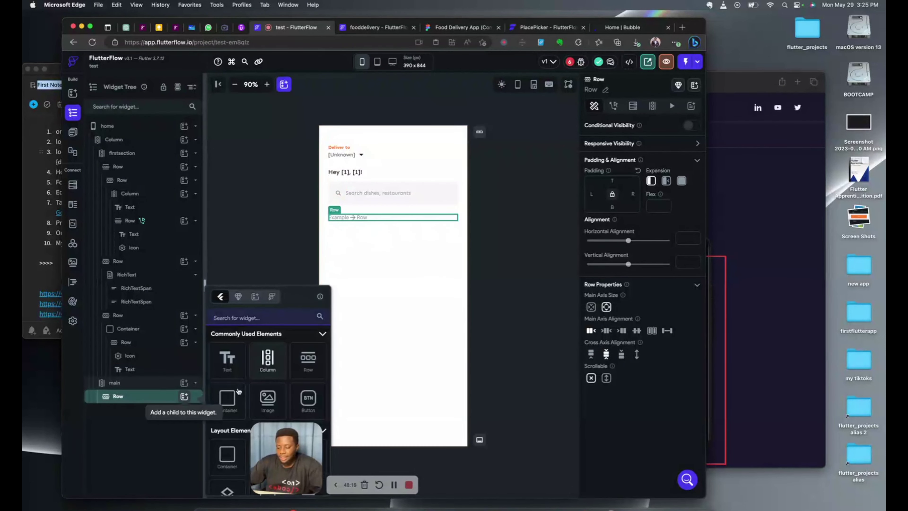
pyautogui.click(233, 395)
pyautogui.click(233, 395)
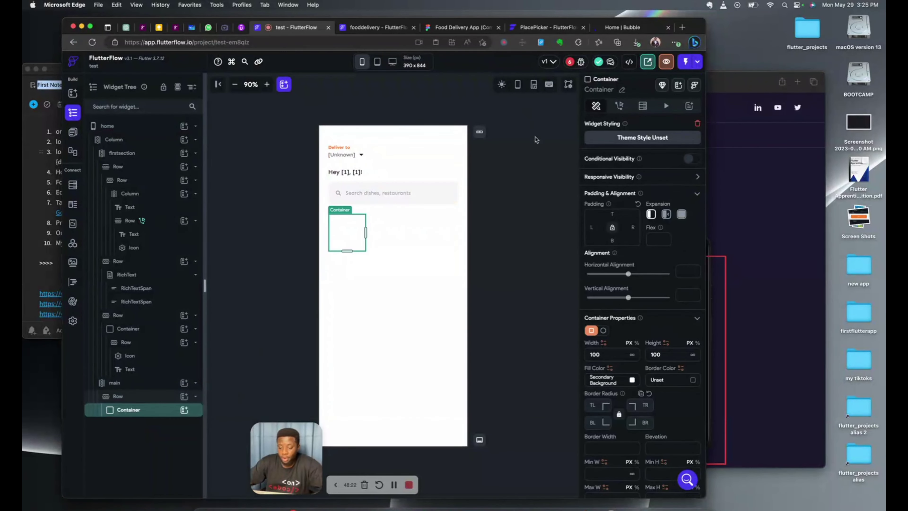
pyautogui.click(681, 217)
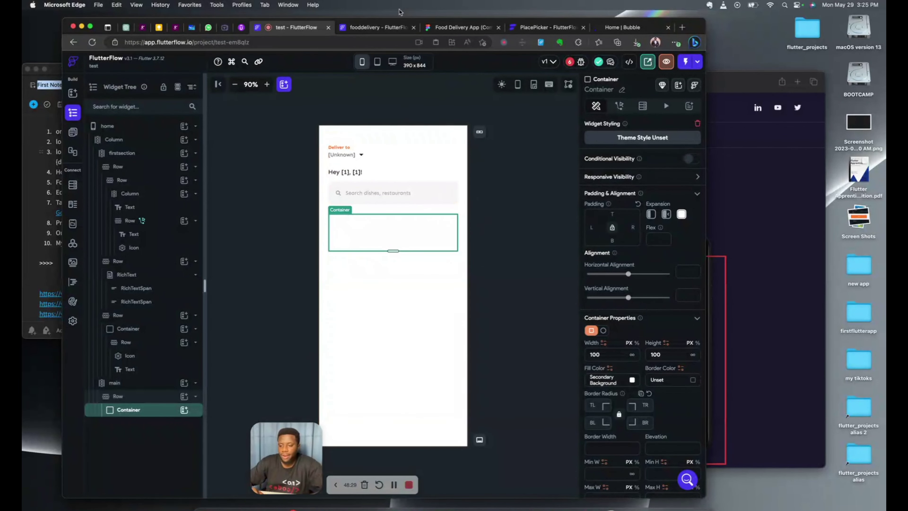
# Step: Copy the restaurant image's colour from Figma and set the new container's fill color to 98A8B8
pyautogui.click(454, 28)
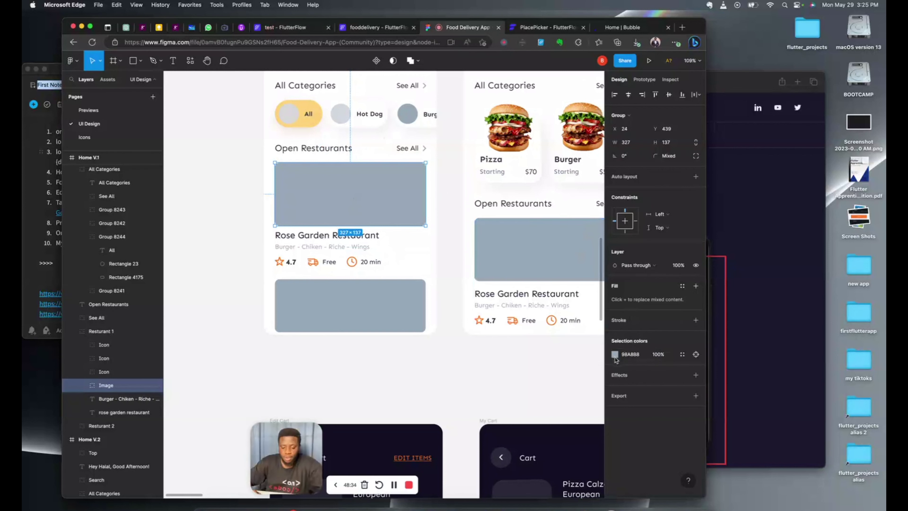
pyautogui.click(626, 356)
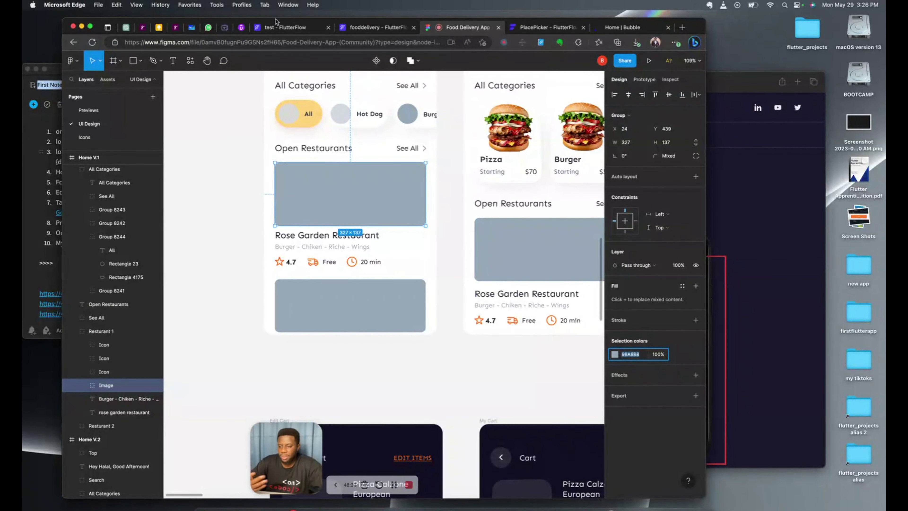
pyautogui.click(286, 27)
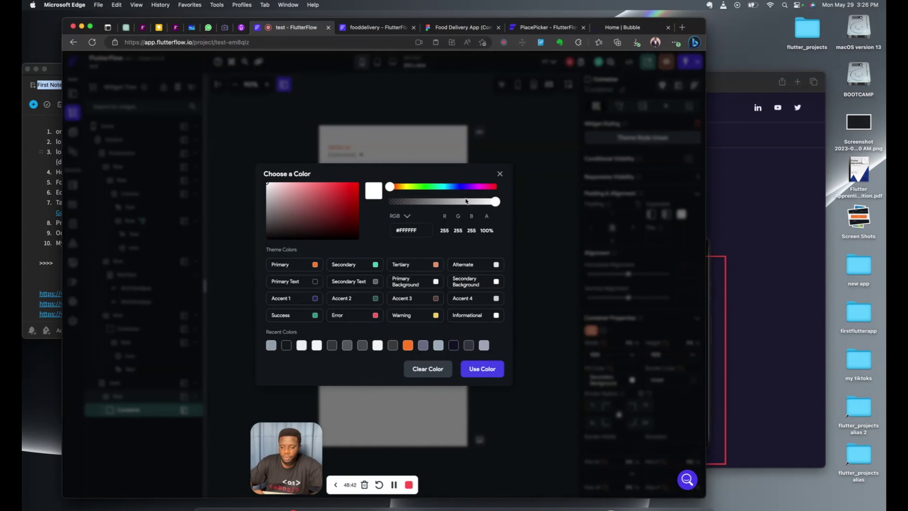
pyautogui.moveTo(420, 230); pyautogui.dragTo(365, 234)
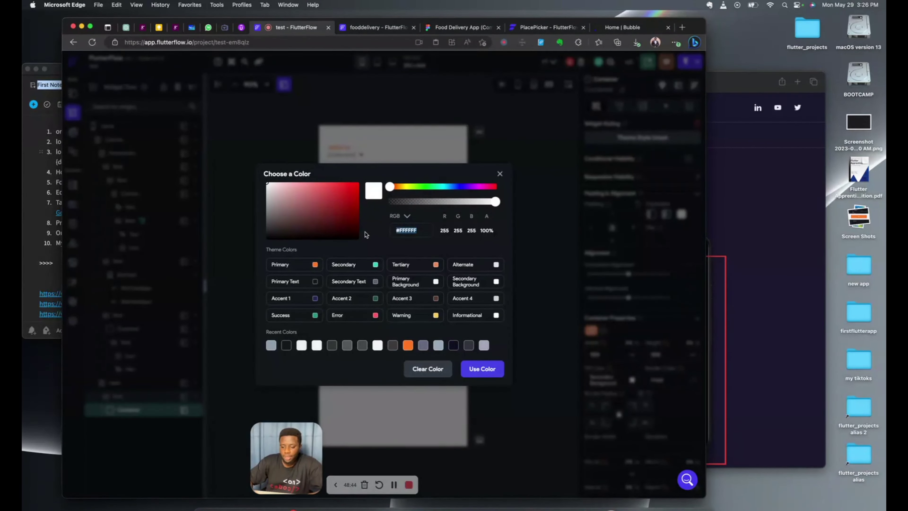
pyautogui.write('98A8B8')
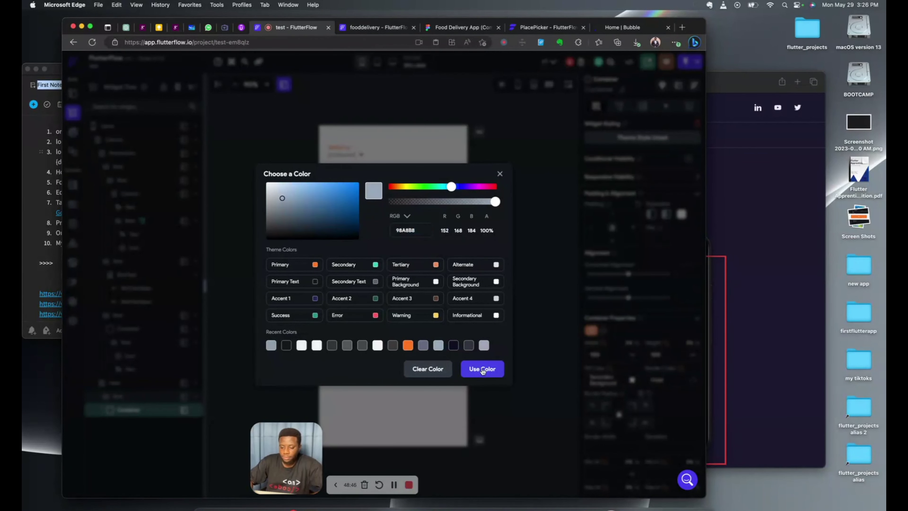
pyautogui.click(524, 221)
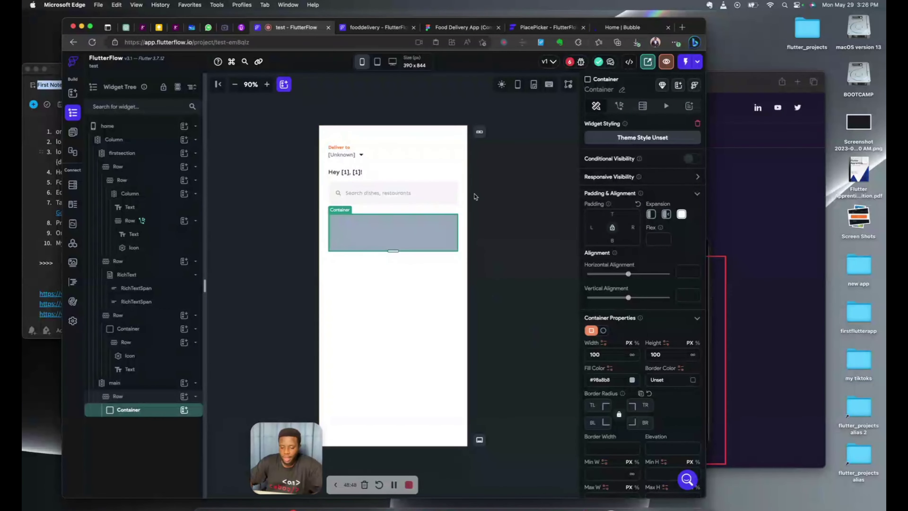
# Step: Check the restaurant image's dimensions in Figma and set the container's height to 137 px
pyautogui.click(447, 29)
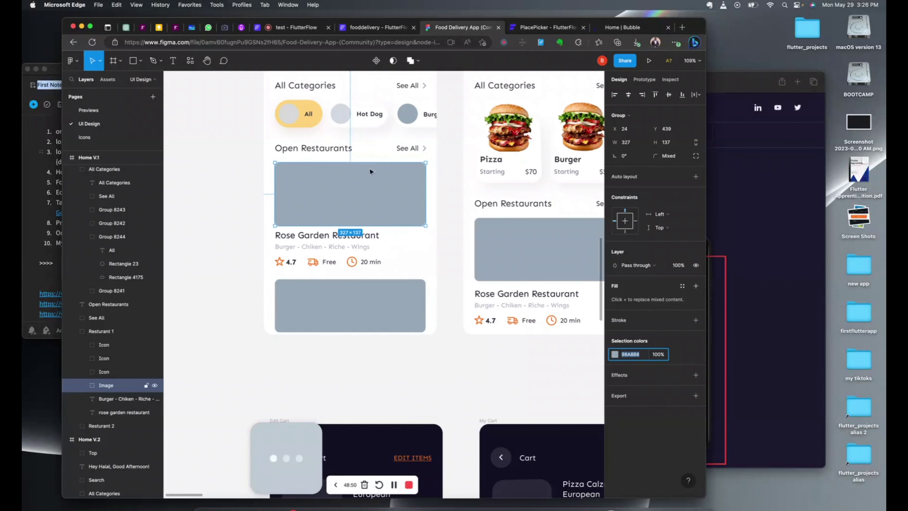
pyautogui.click(290, 32)
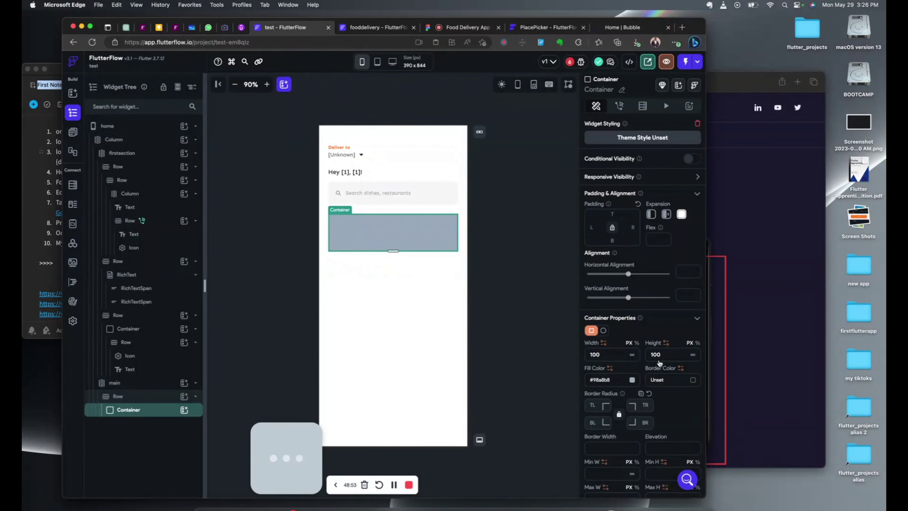
pyautogui.click(665, 354)
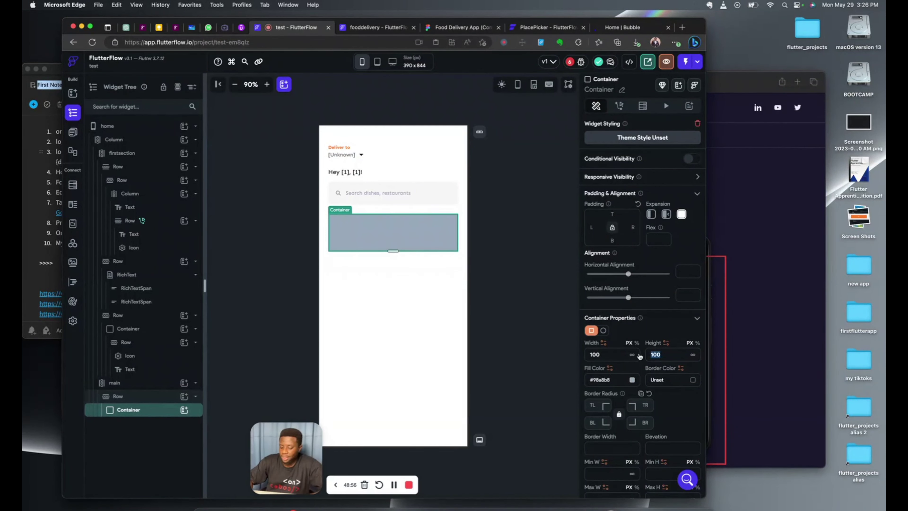
pyautogui.write('13')
pyautogui.write('7')
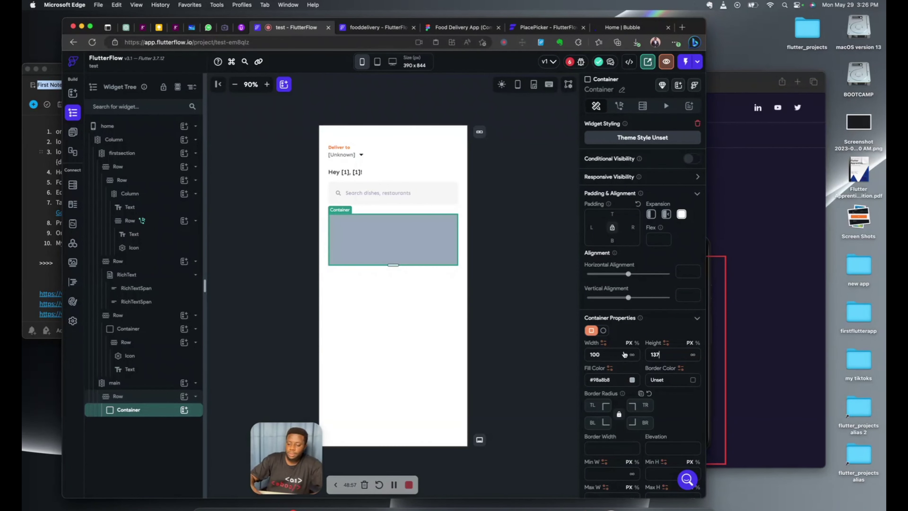
# Step: Recheck the restaurant image's corners in Figma and set all four border radii of the container to 20
pyautogui.click(458, 27)
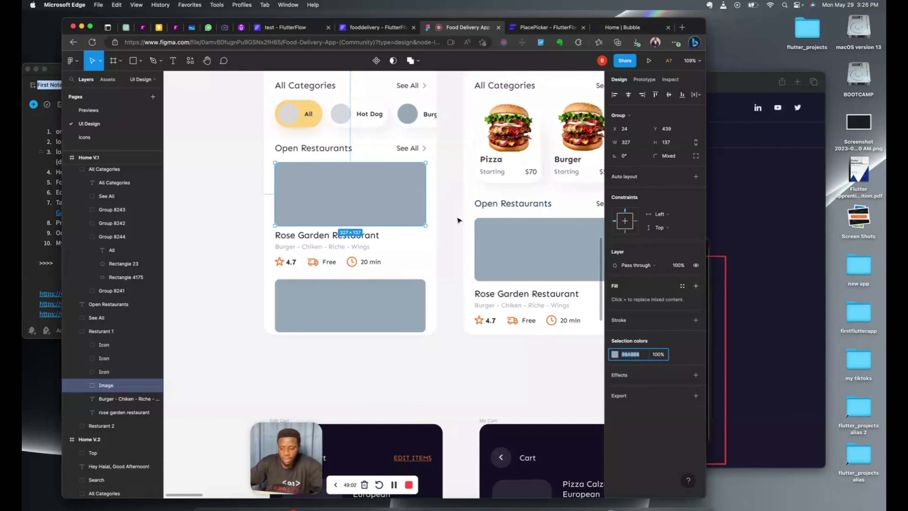
pyautogui.click(304, 28)
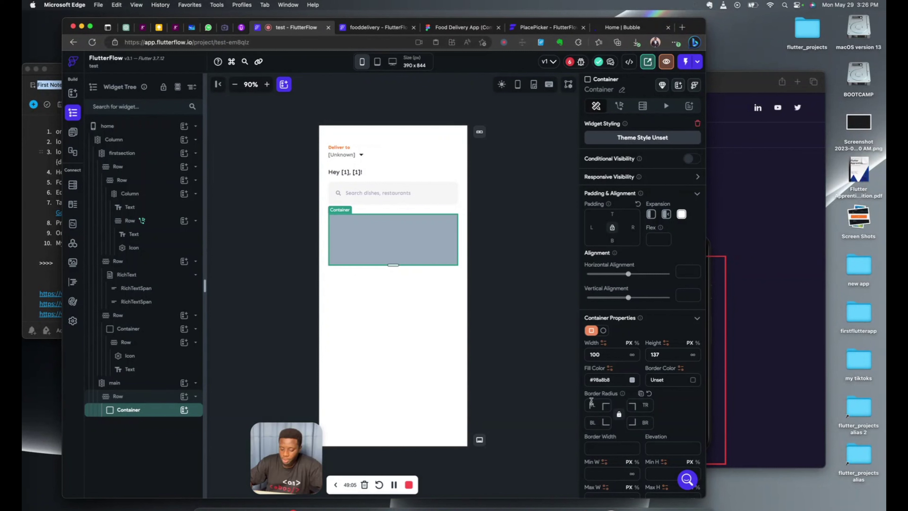
pyautogui.click(483, 291)
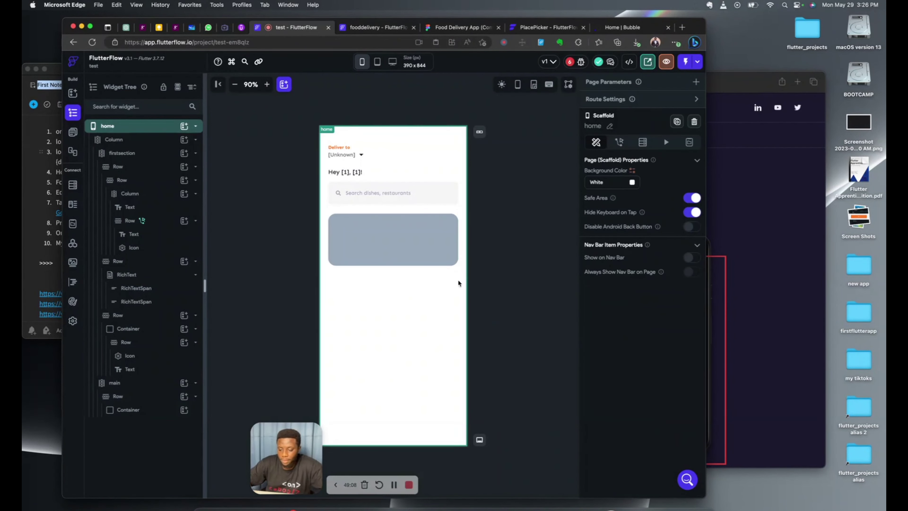
# Step: Duplicate the row holding the grey rounded container inside the main column
pyautogui.click(334, 264)
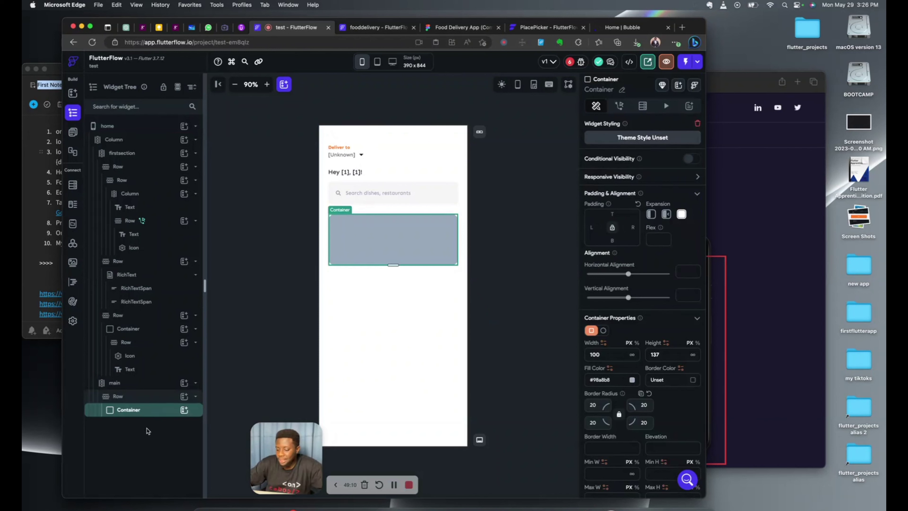
pyautogui.click(135, 398)
pyautogui.press('super+d')
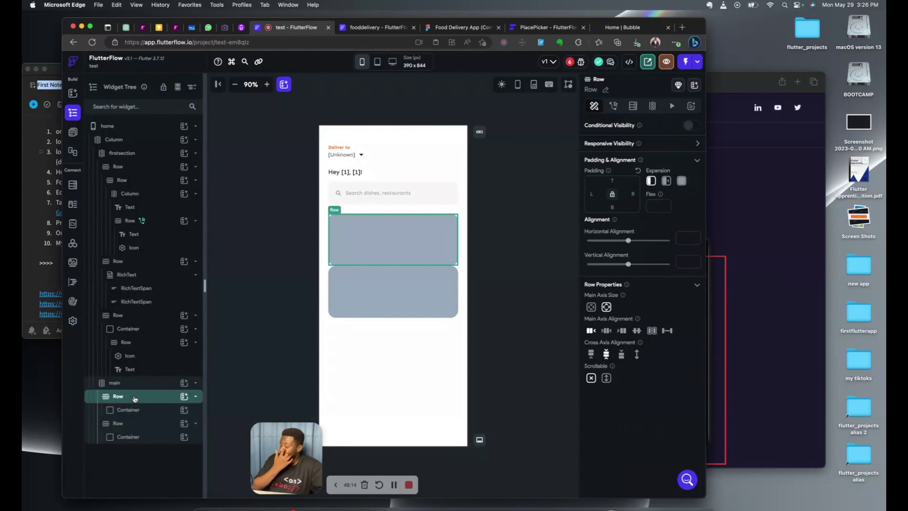
# Step: Check the restaurant name in Figma, then delete the duplicated row's container and set that row's top padding to 8
pyautogui.click(376, 28)
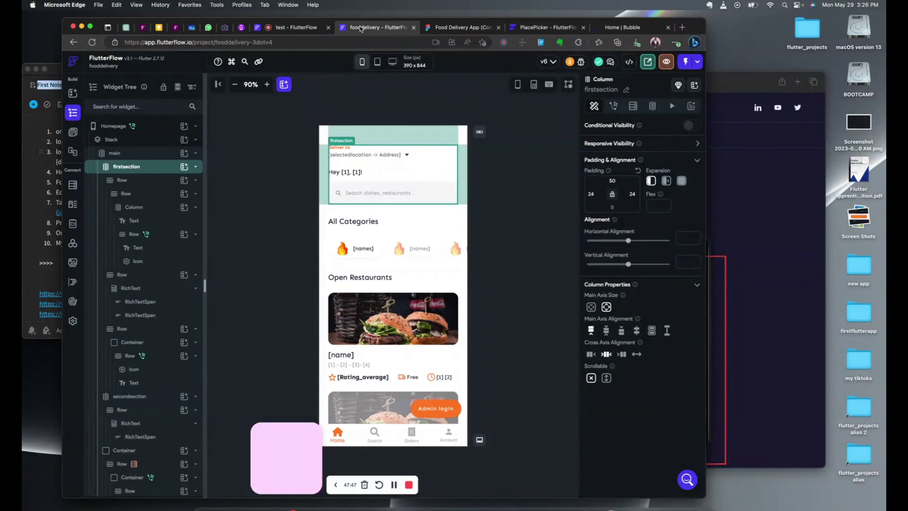
pyautogui.click(469, 30)
pyautogui.click(313, 237)
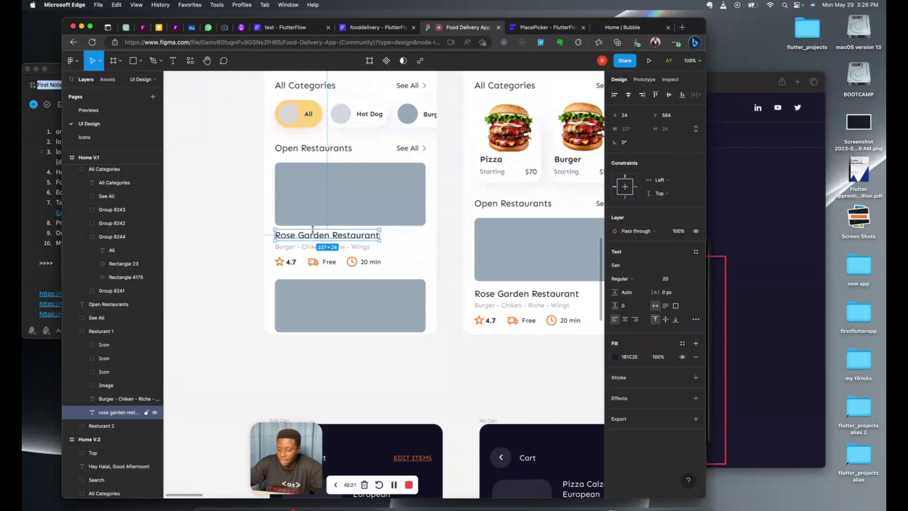
pyautogui.click(272, 28)
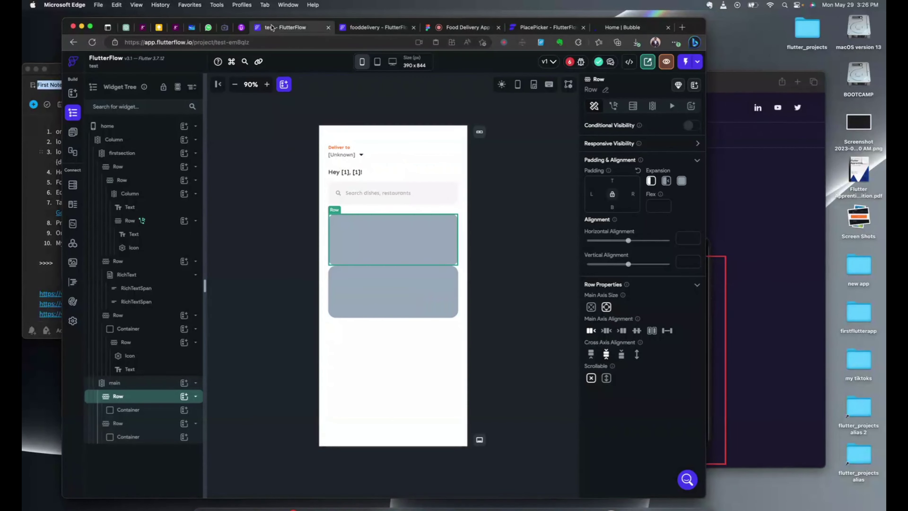
pyautogui.click(398, 296)
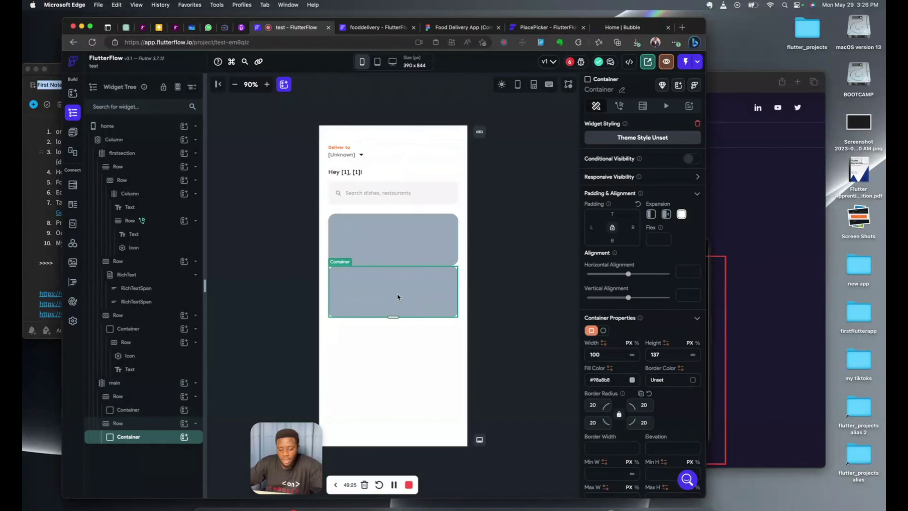
pyautogui.press('BackSpace')
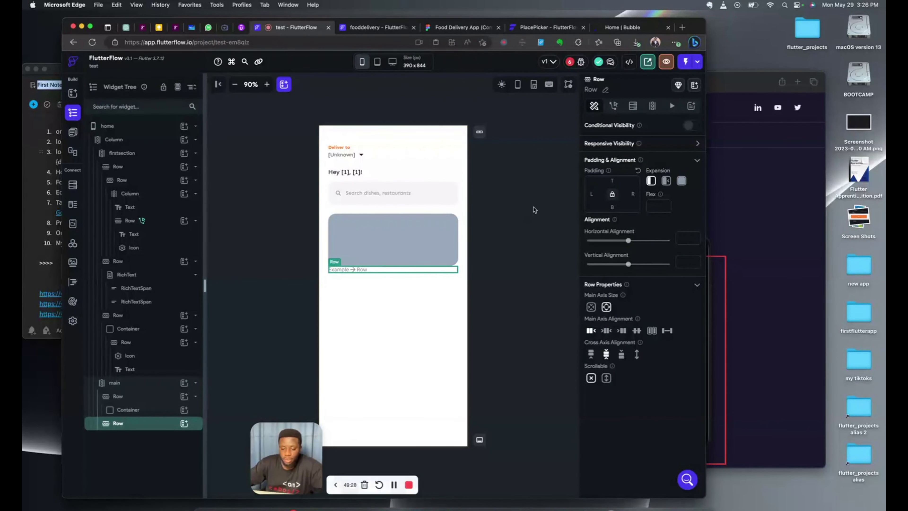
pyautogui.click(614, 181)
pyautogui.write('8')
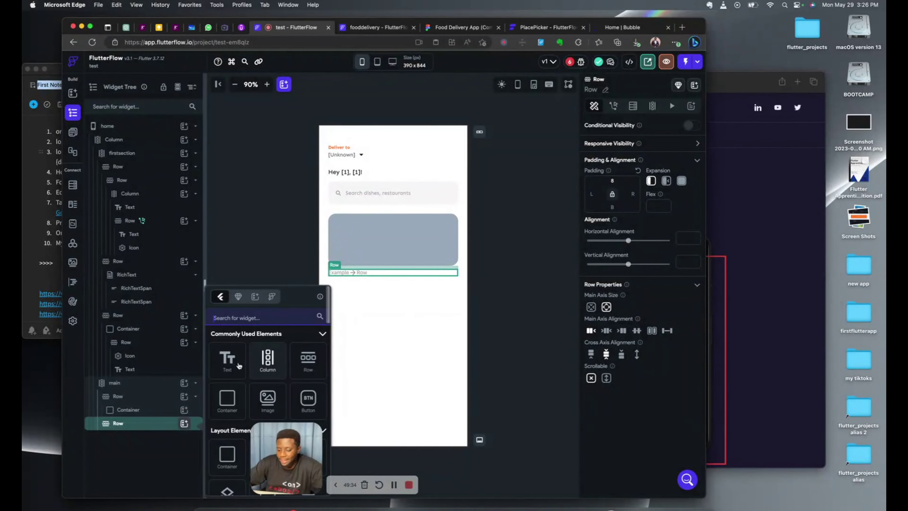
# Step: Add a Text widget to the empty row and set its font size to 20, matching the restaurant name in Figma
pyautogui.click(228, 359)
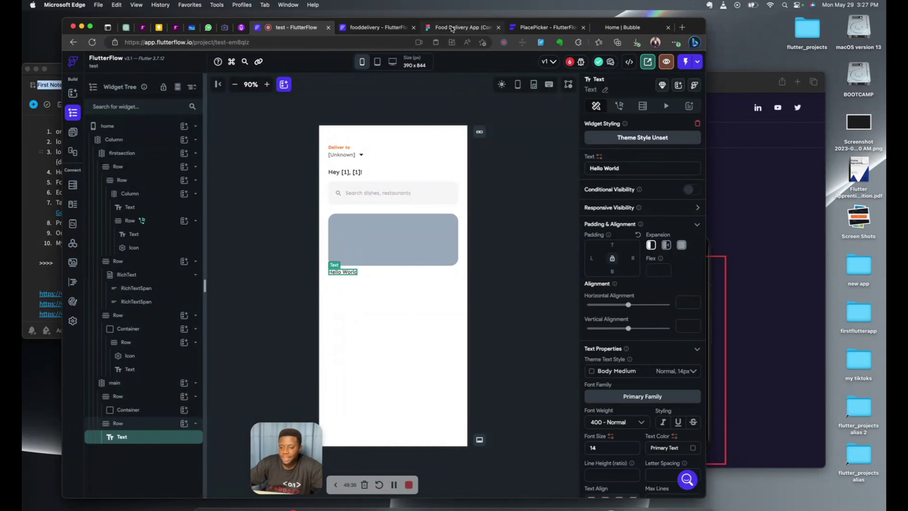
pyautogui.click(459, 28)
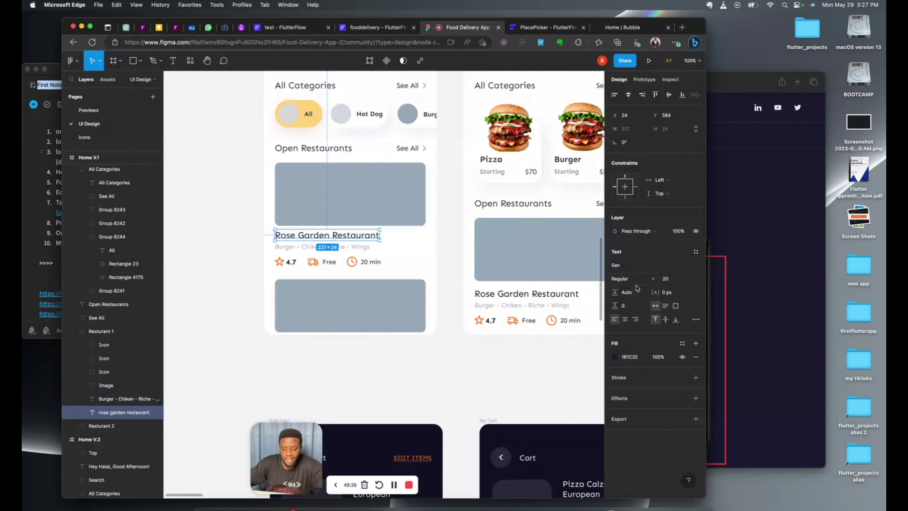
pyautogui.click(278, 29)
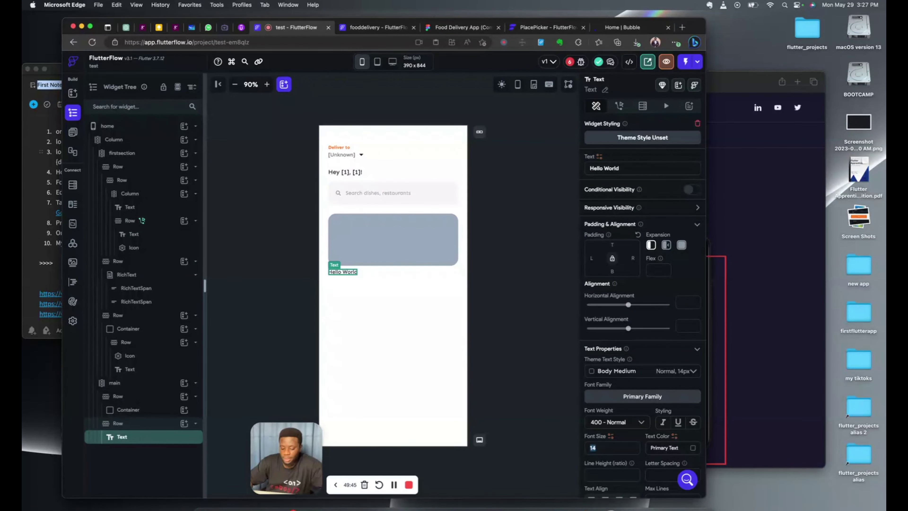
pyautogui.write('20')
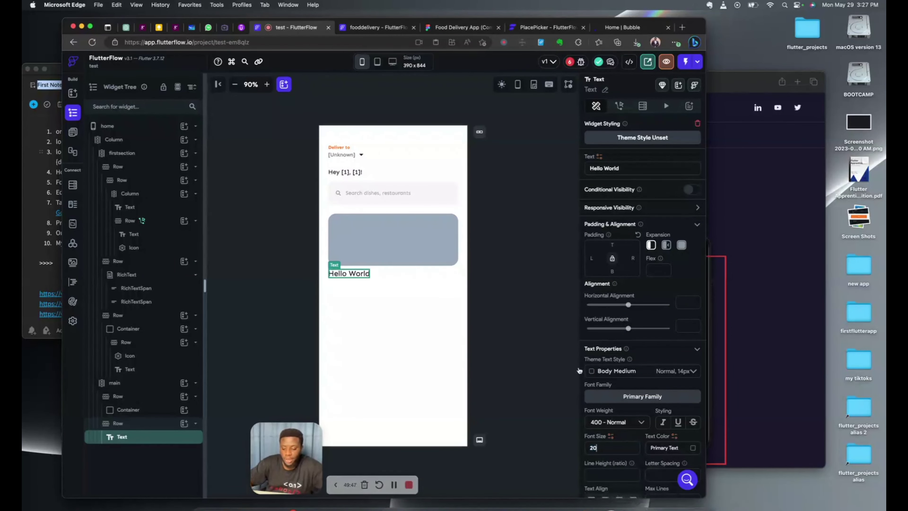
# Step: Duplicate the Hello World row and set the copy's top padding to 5, following the restaurant subtitle's spacing in Figma
pyautogui.click(410, 277)
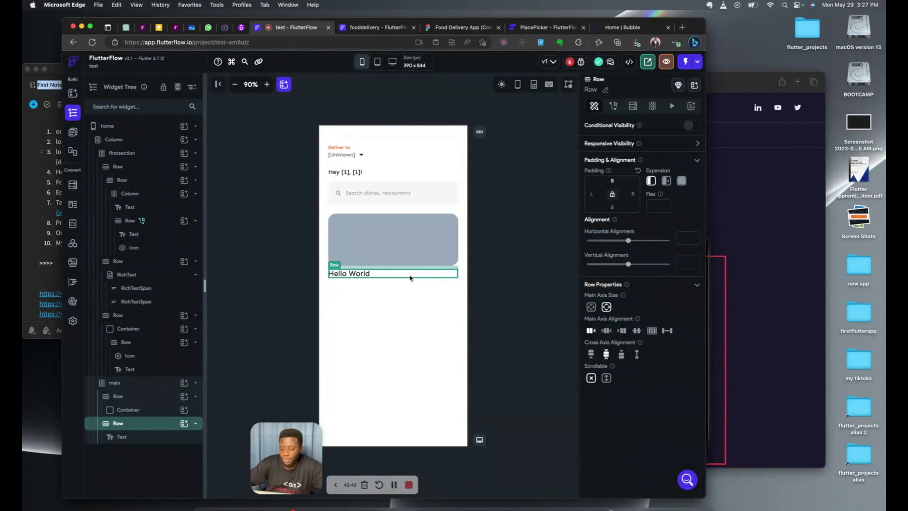
pyautogui.press('super+d')
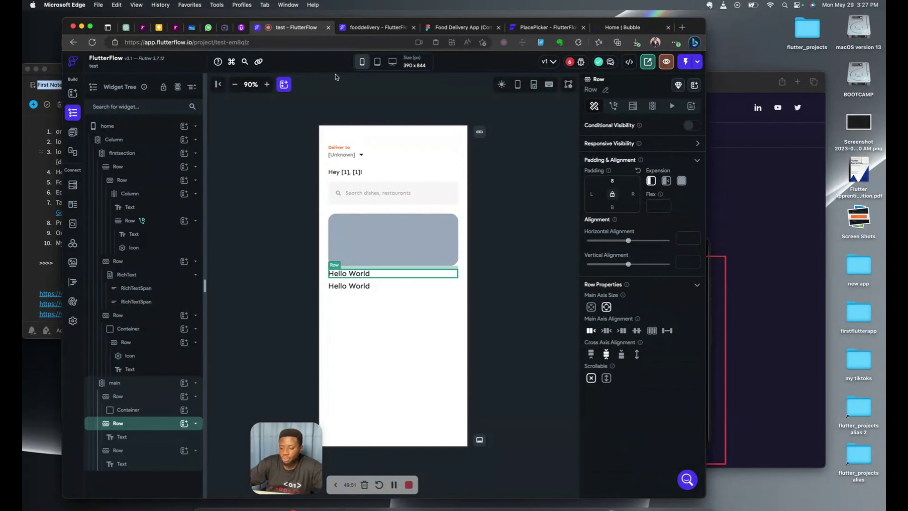
pyautogui.click(438, 28)
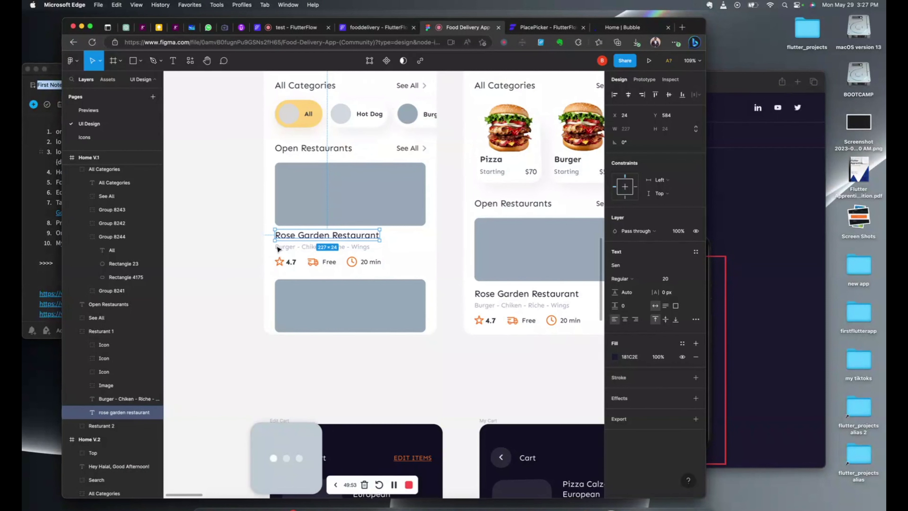
pyautogui.click(286, 250)
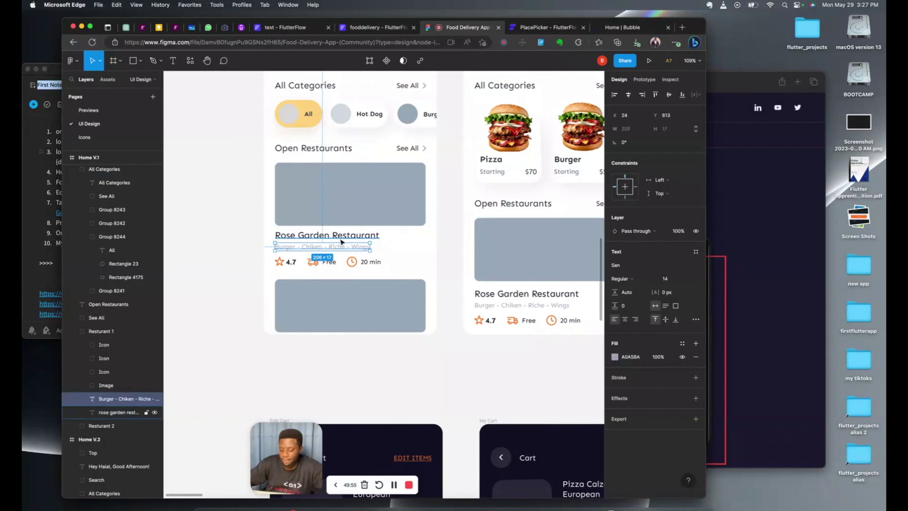
pyautogui.press('alt')
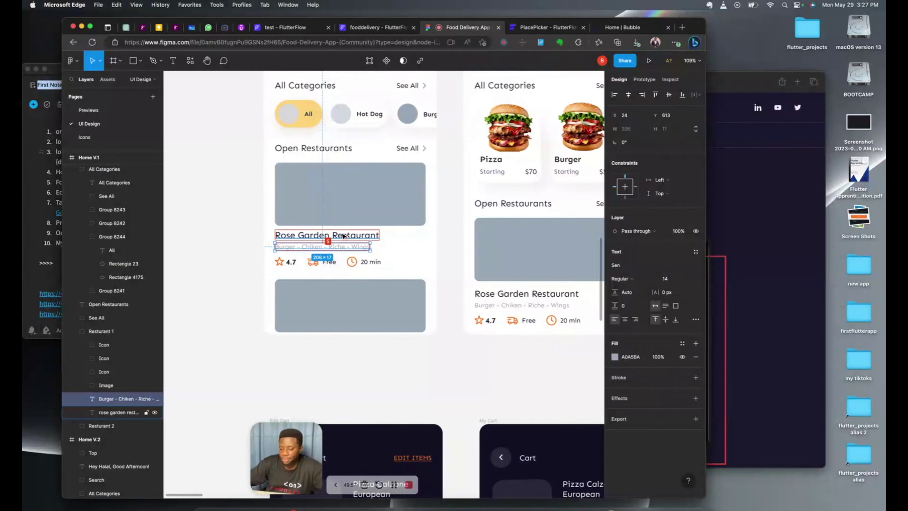
pyautogui.click(286, 27)
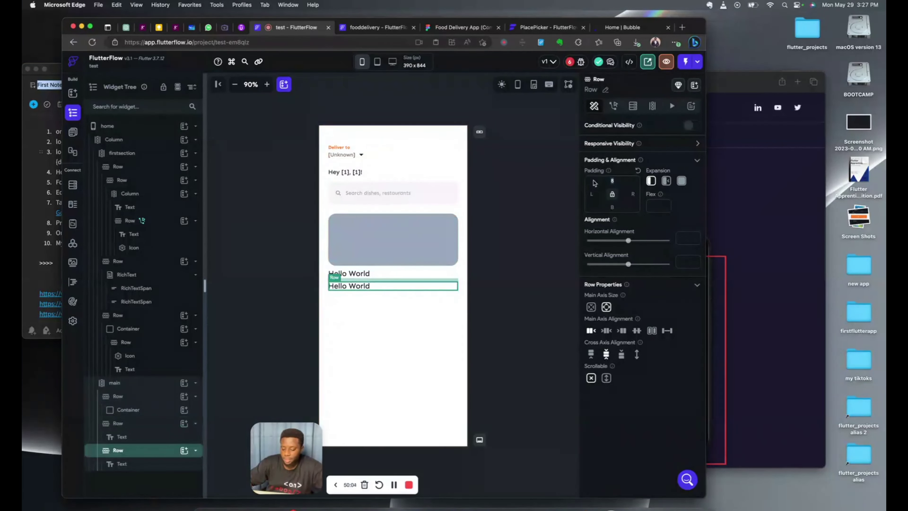
# Step: Set the second Hello World text to font size 14 and colour A0A5BA, matching the restaurant subtitle in Figma
pyautogui.click(361, 286)
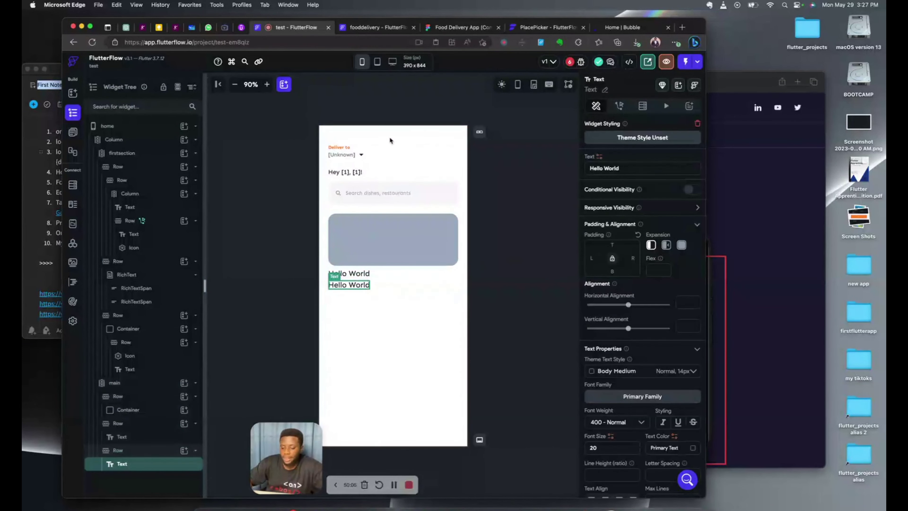
pyautogui.click(444, 32)
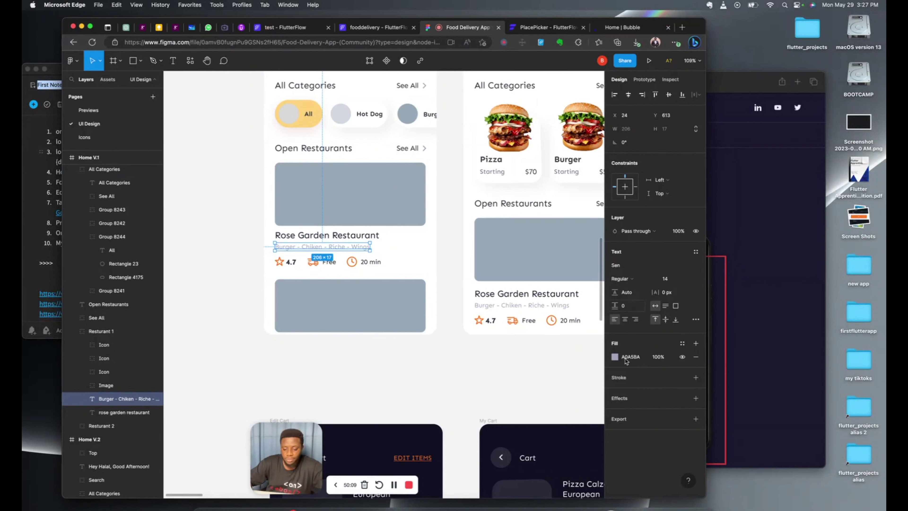
pyautogui.click(634, 357)
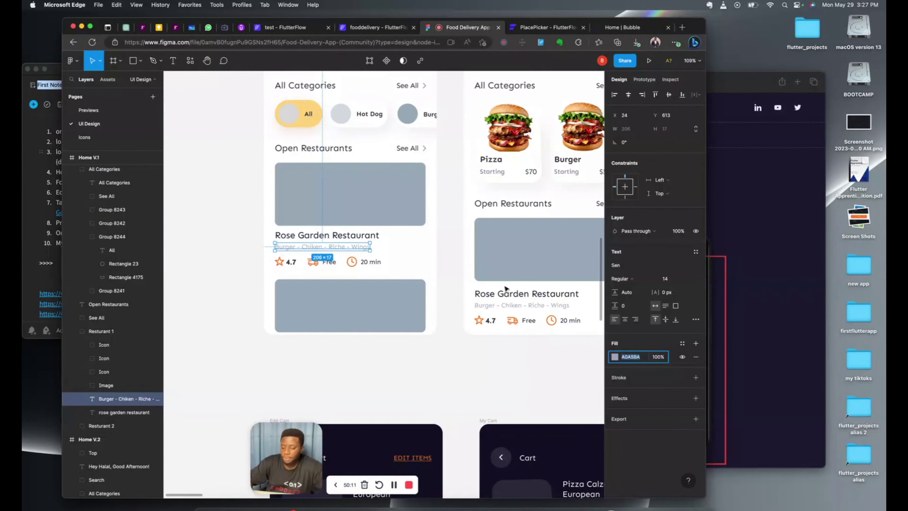
pyautogui.click(286, 27)
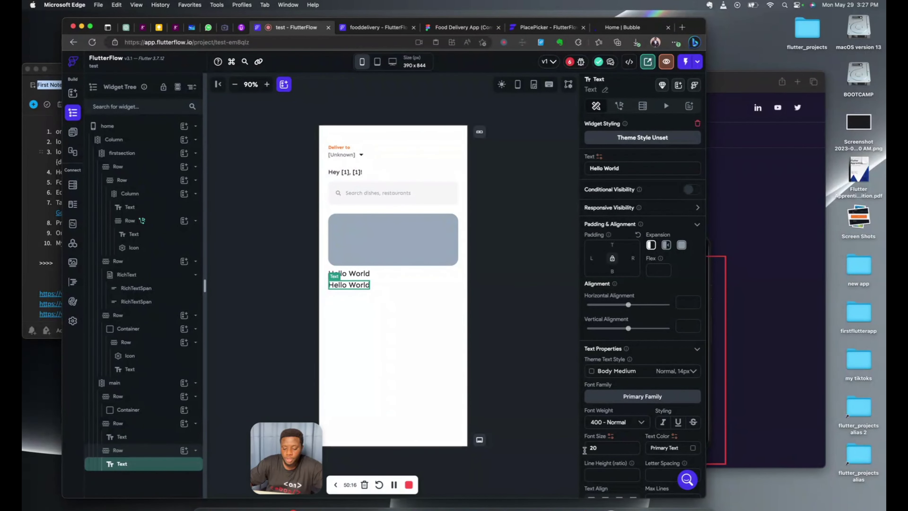
pyautogui.write('14181B')
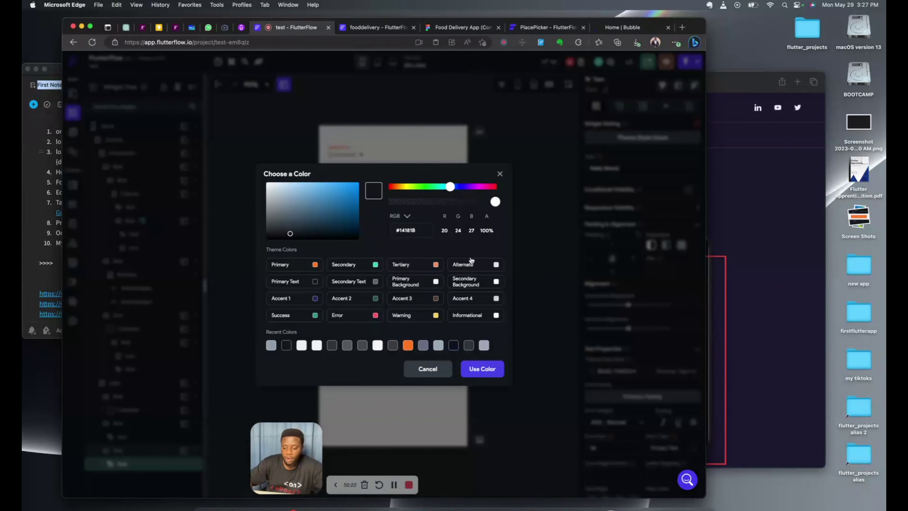
pyautogui.click(388, 230)
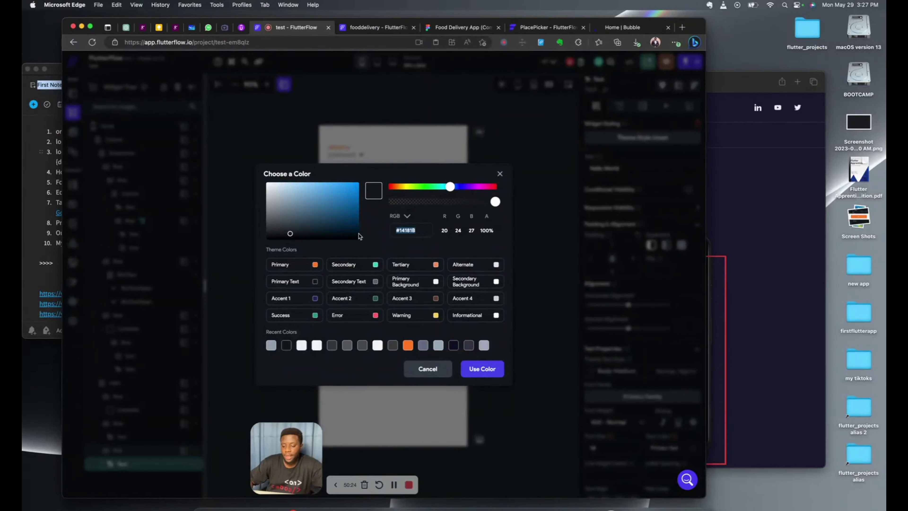
pyautogui.click(483, 346)
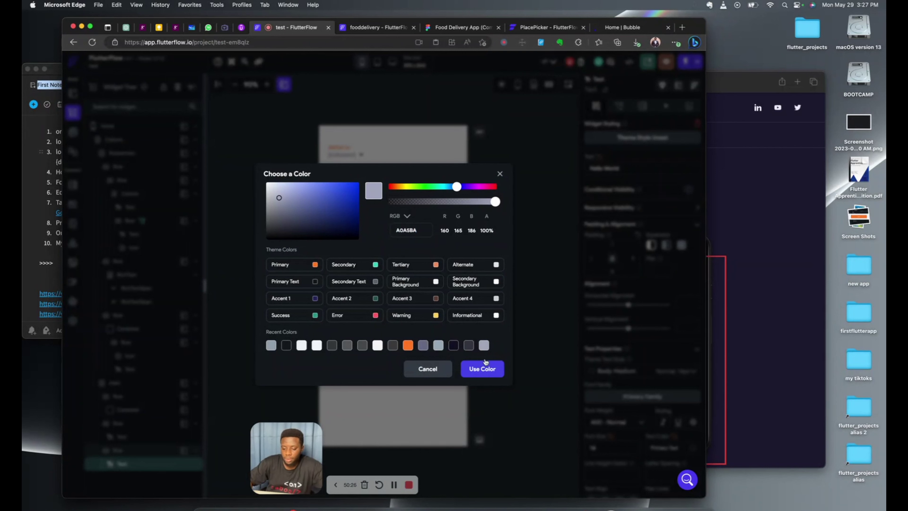
pyautogui.click(482, 369)
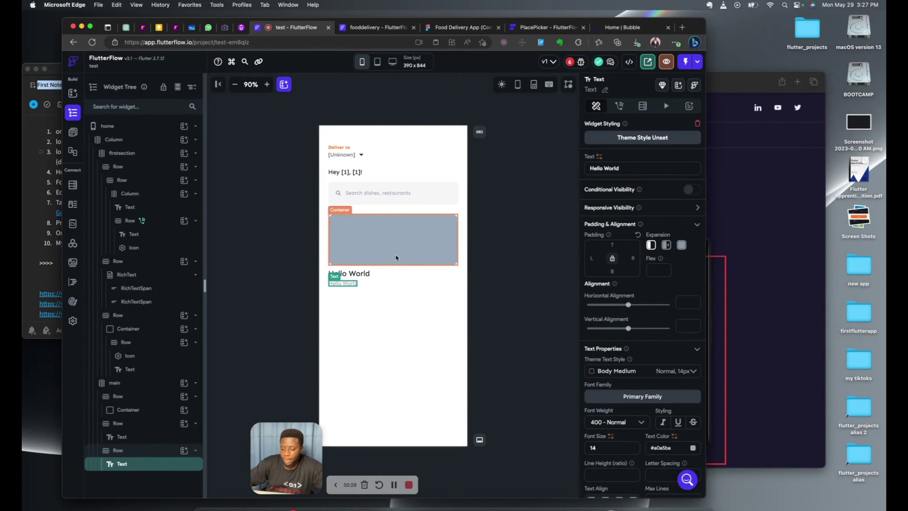
# Step: Duplicate the row holding the small grey Hello World text after checking the card layout in Figma
pyautogui.click(408, 283)
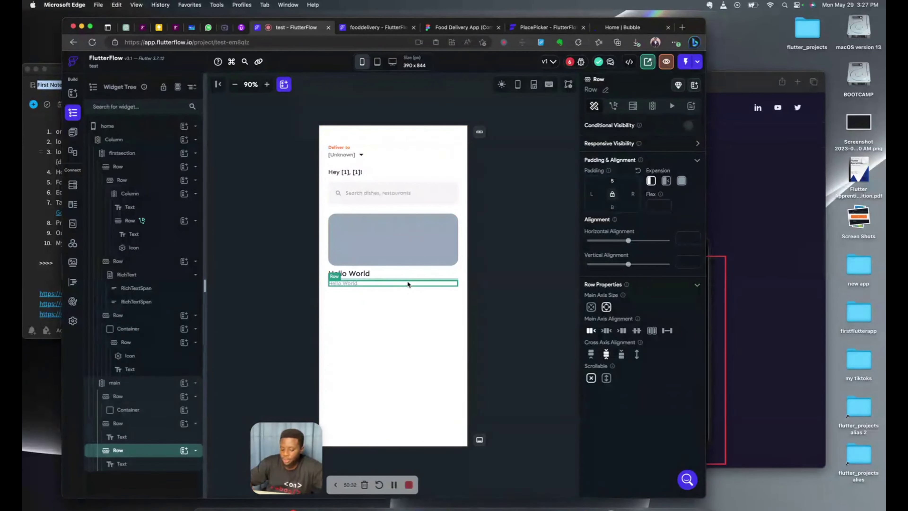
pyautogui.click(463, 28)
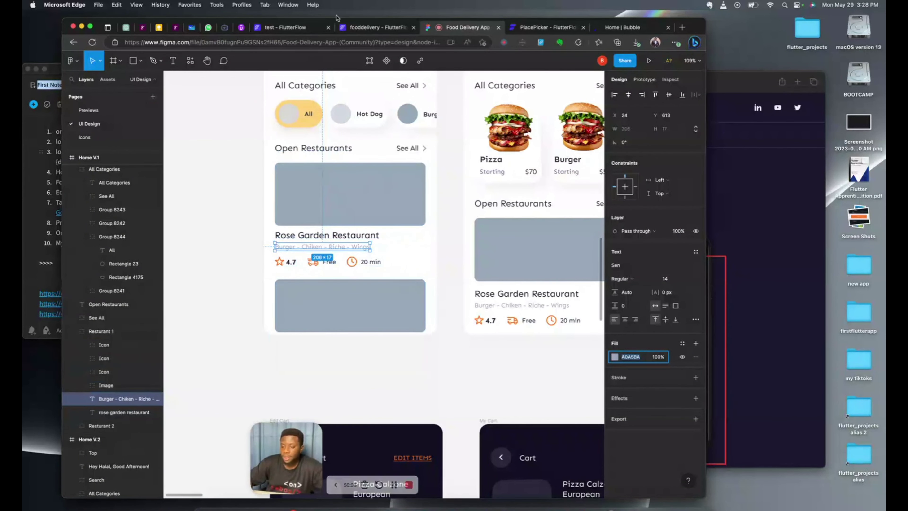
pyautogui.click(286, 28)
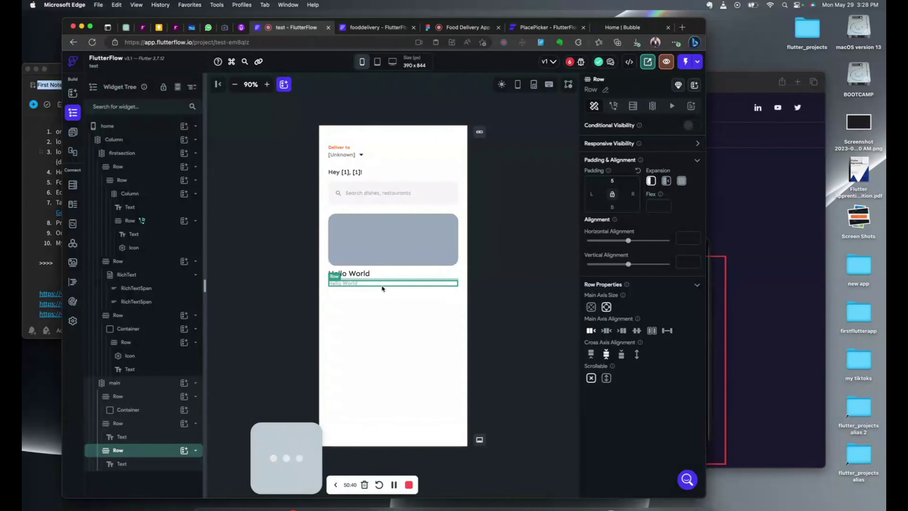
pyautogui.press('super+d')
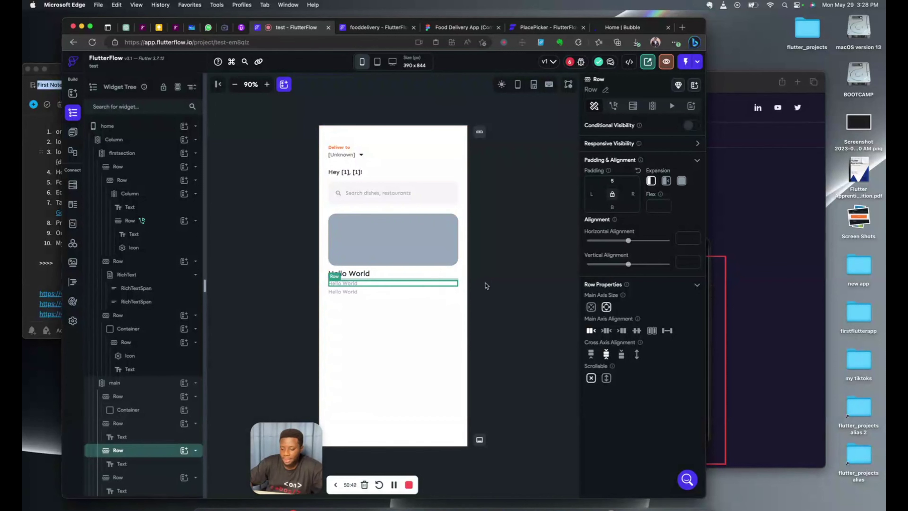
pyautogui.click(503, 280)
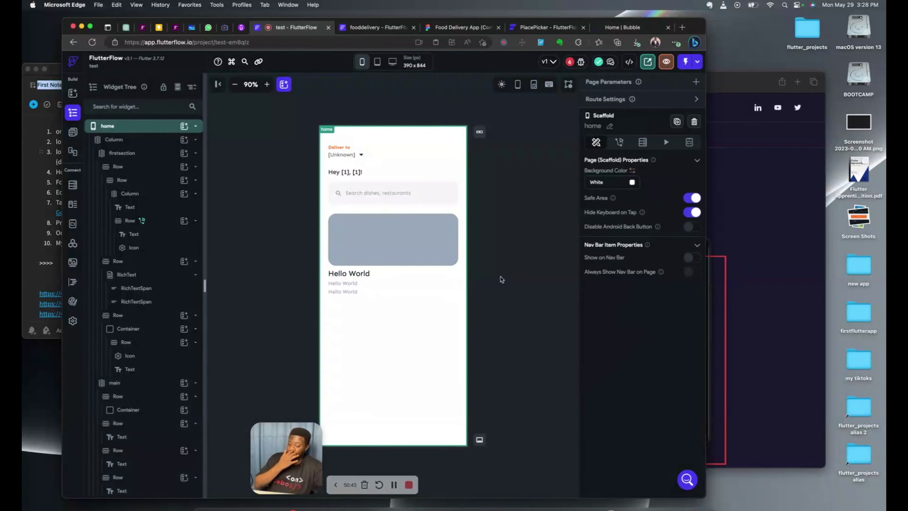
# Step: Select the rating star of the first restaurant card in Figma and add a PNG export setting to it
pyautogui.click(375, 27)
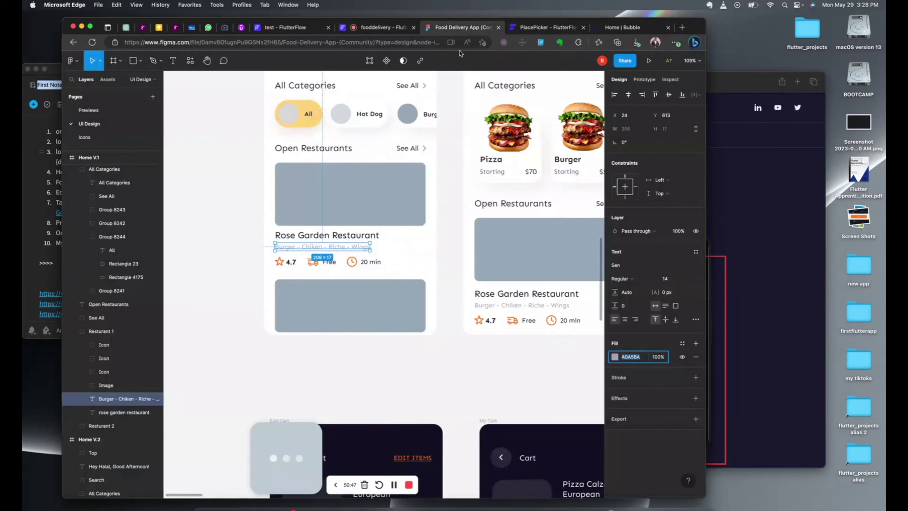
pyautogui.click(465, 27)
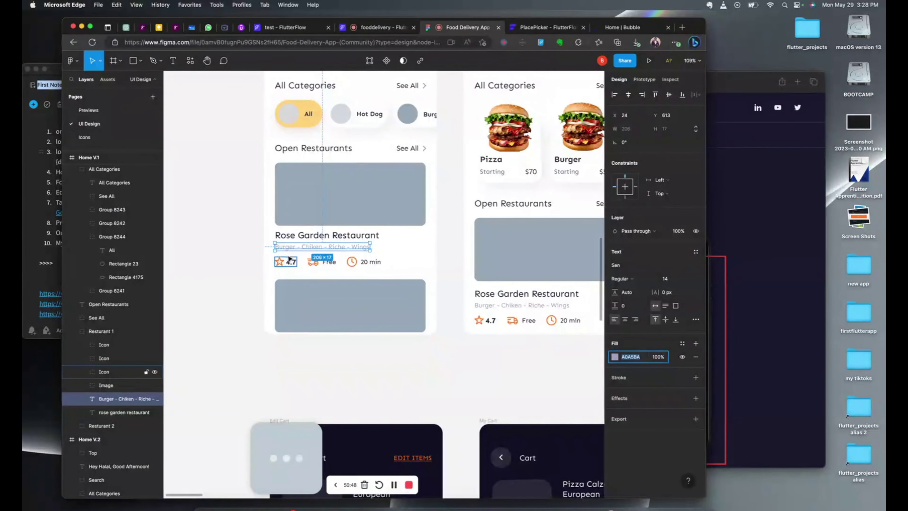
pyautogui.keyDown('super'); pyautogui.click(280, 263); pyautogui.keyUp('super')
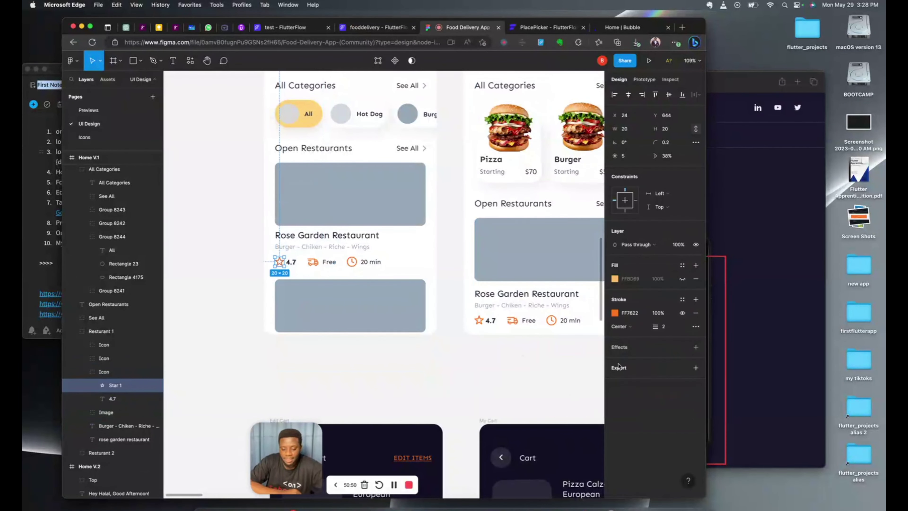
pyautogui.click(696, 368)
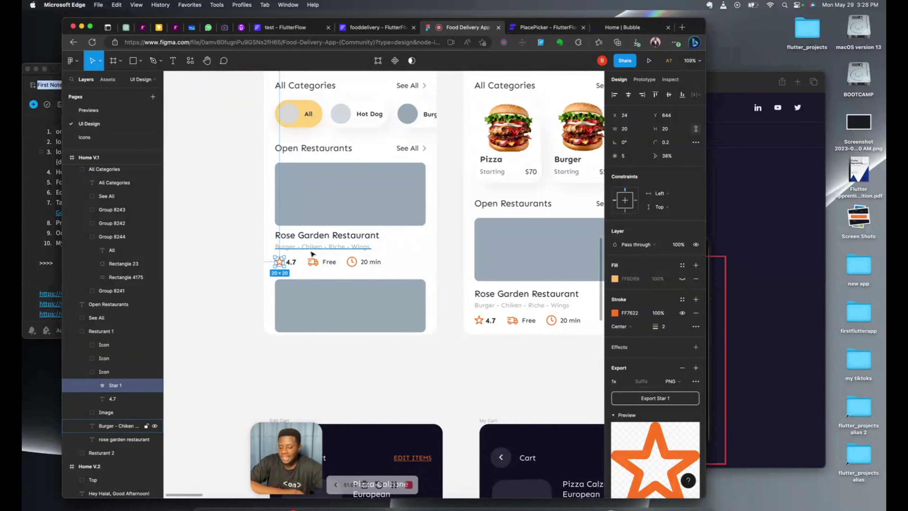
# Step: Back in the FlutterFlow test project, delete the text from the last row of the main column
pyautogui.click(285, 30)
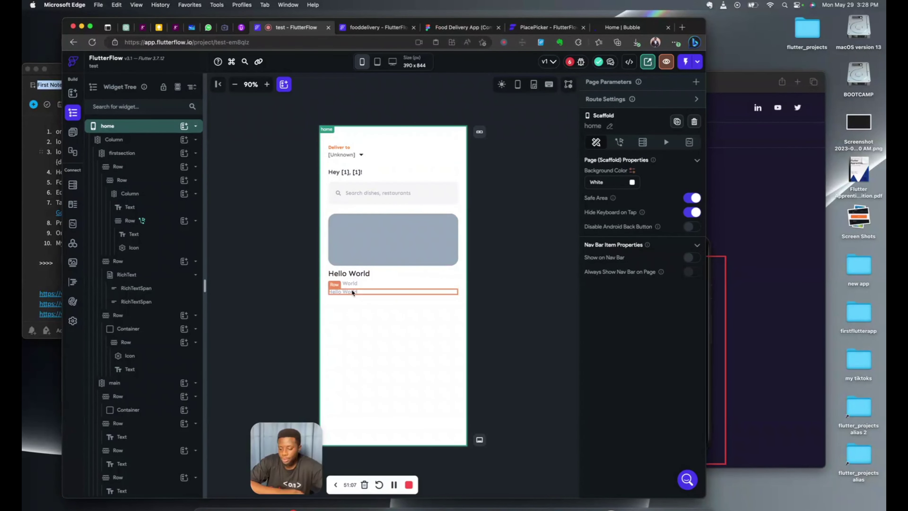
pyautogui.click(339, 285)
pyautogui.press('Delete')
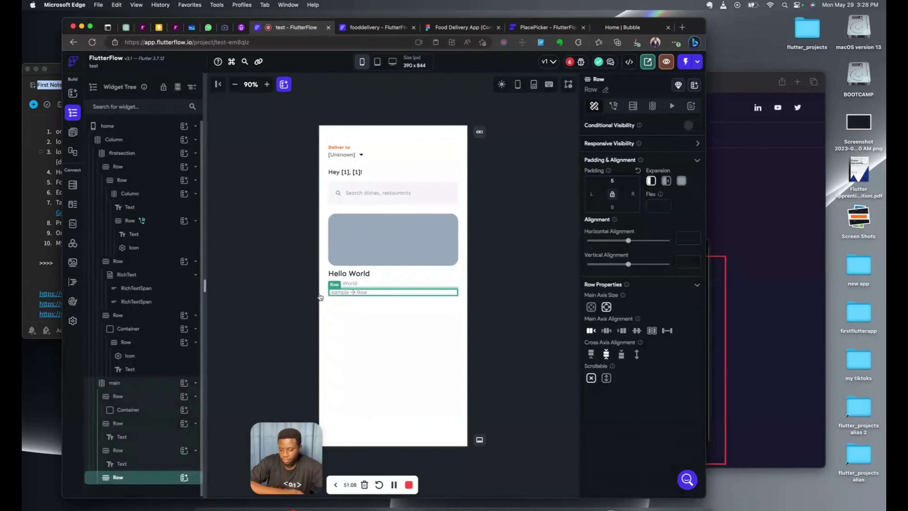
# Step: Add a nested row inside the last row of the main column and duplicate it twice
pyautogui.click(184, 478)
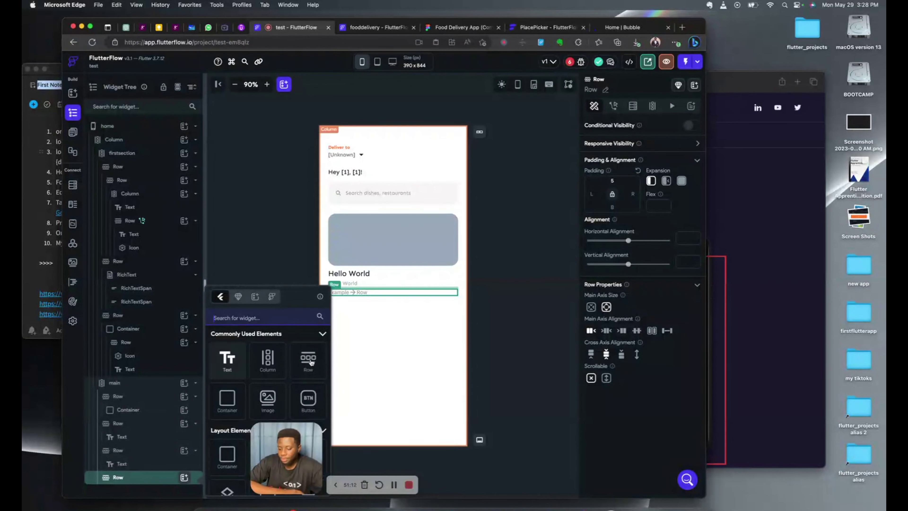
pyautogui.click(341, 342)
pyautogui.click(351, 292)
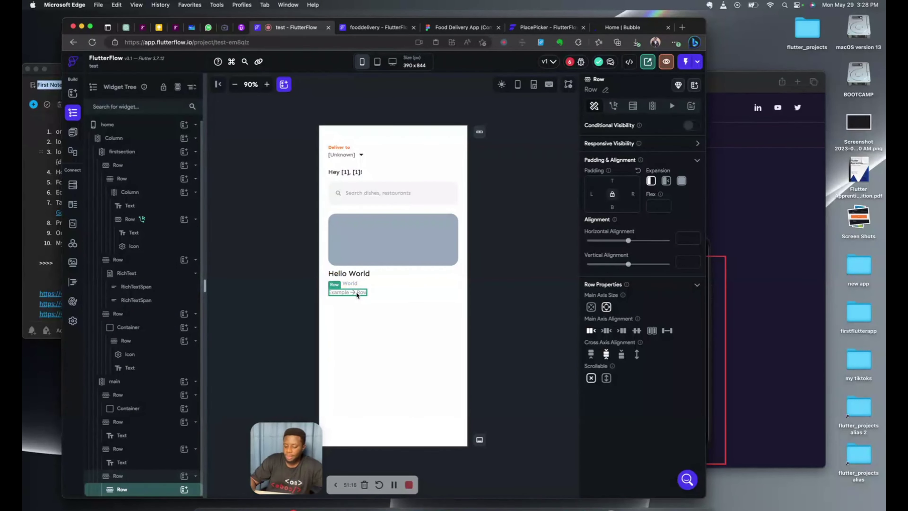
pyautogui.press('super+d')
pyautogui.press('super+d')
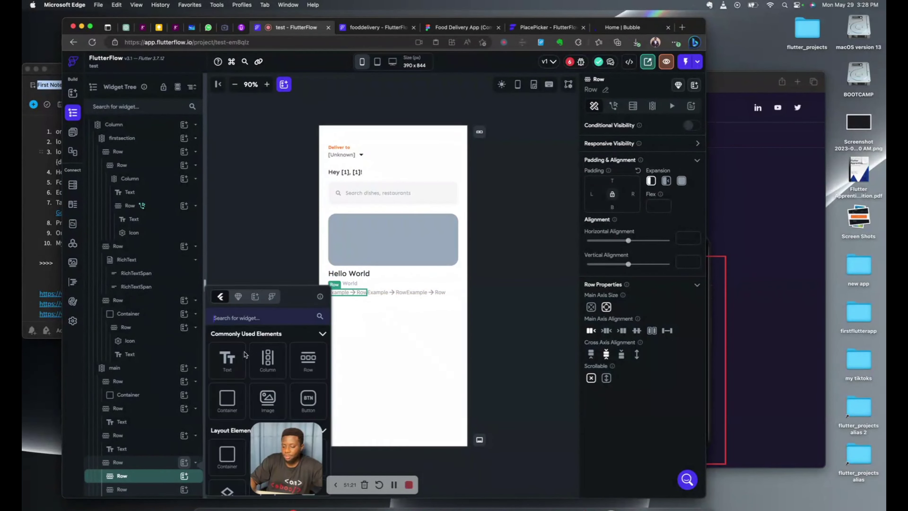
pyautogui.click(239, 356)
pyautogui.click(239, 356)
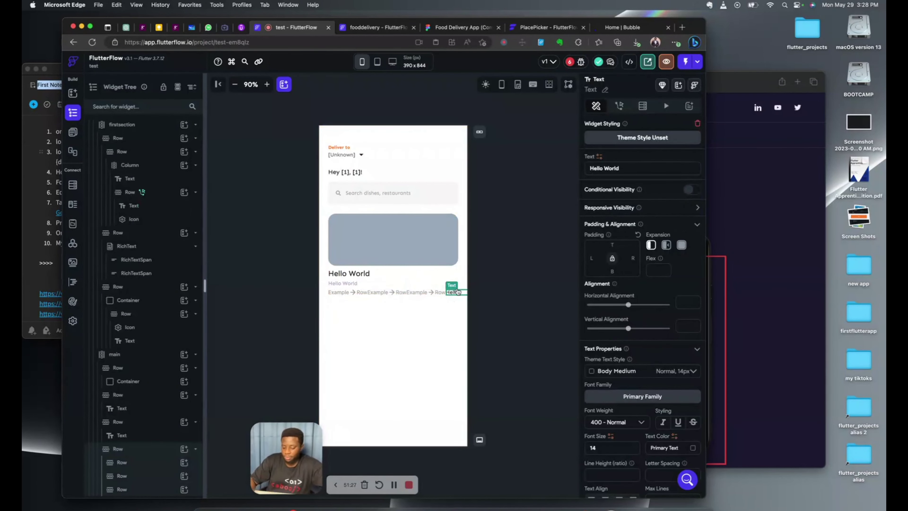
pyautogui.press('BackSpace')
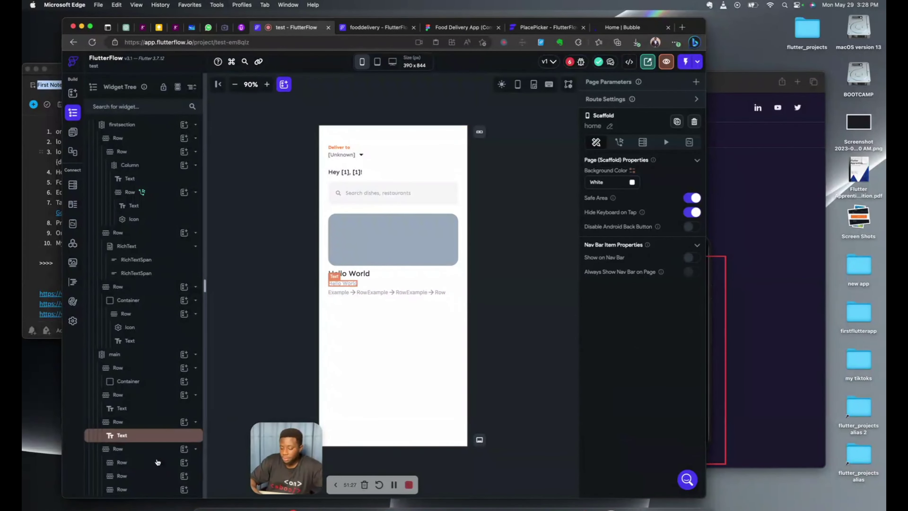
# Step: Add a text to the first nested row of the main column's last row and set its content to "item"
pyautogui.click(184, 462)
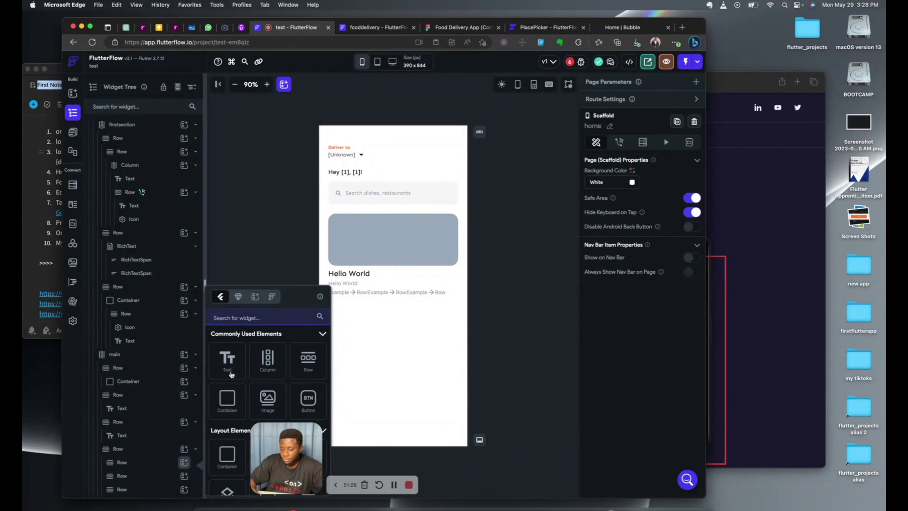
pyautogui.press('super+z')
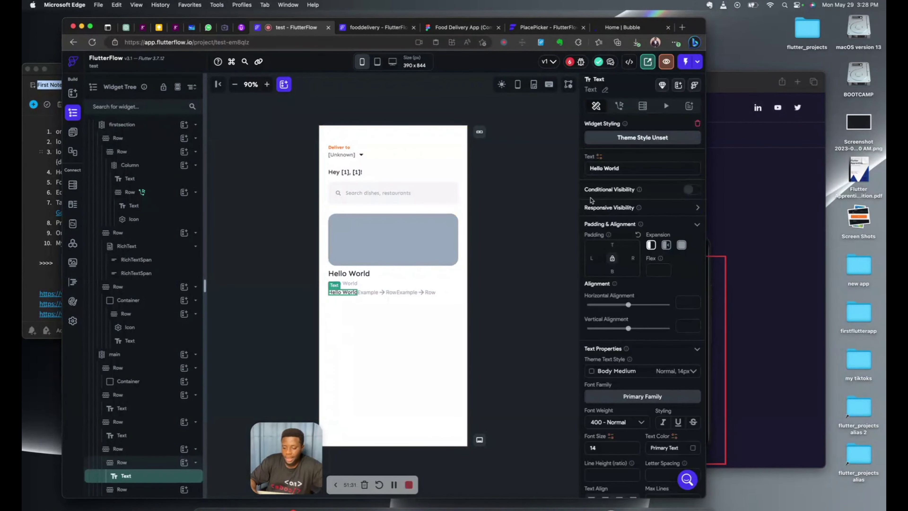
pyautogui.press('super+a')
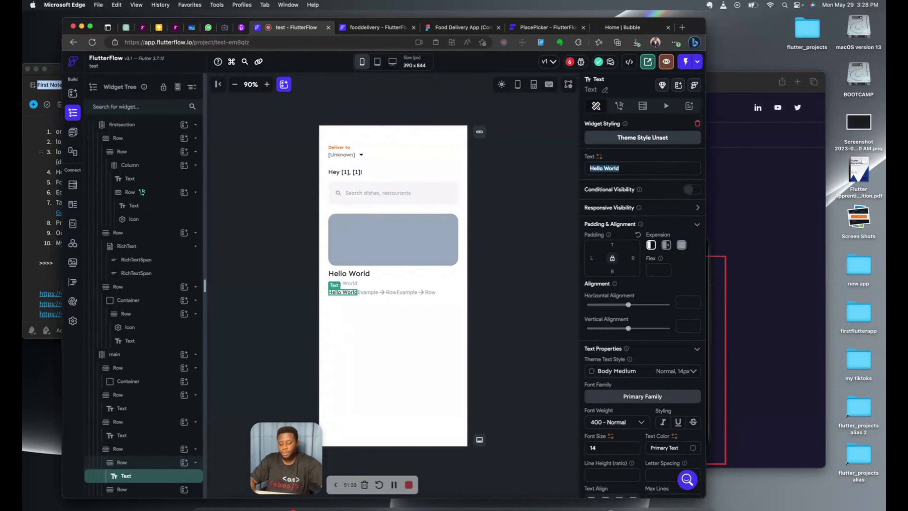
pyautogui.press('BackSpace')
pyautogui.write('item')
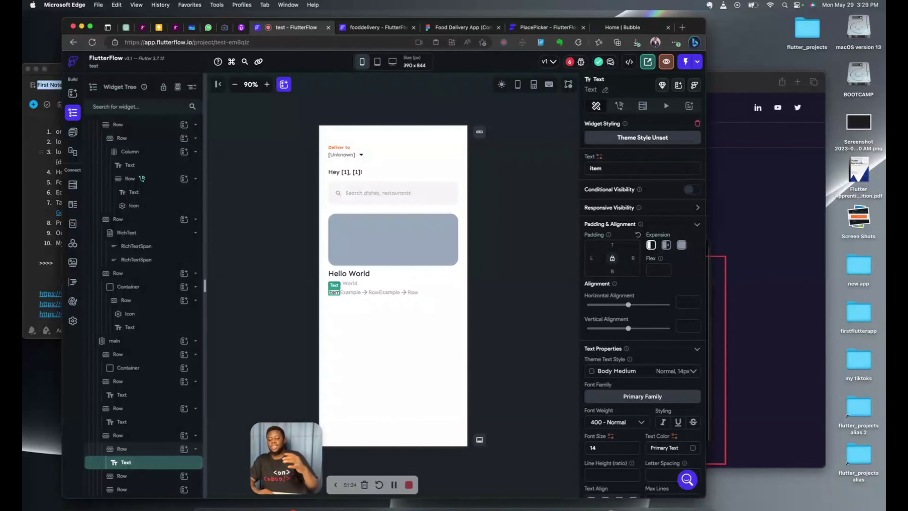
# Step: Check the list of app pages in the Evernote video planning note, and return to the FlutterFlow test project
pyautogui.click(509, 175)
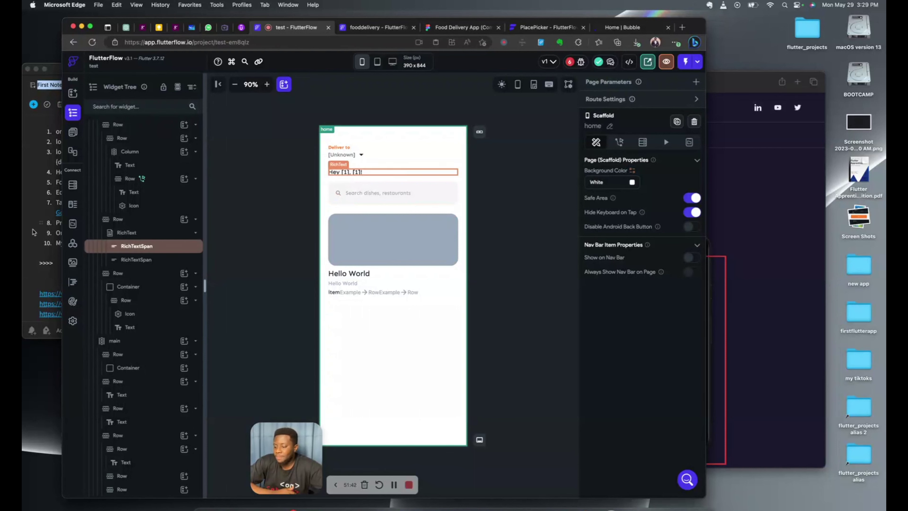
pyautogui.click(24, 229)
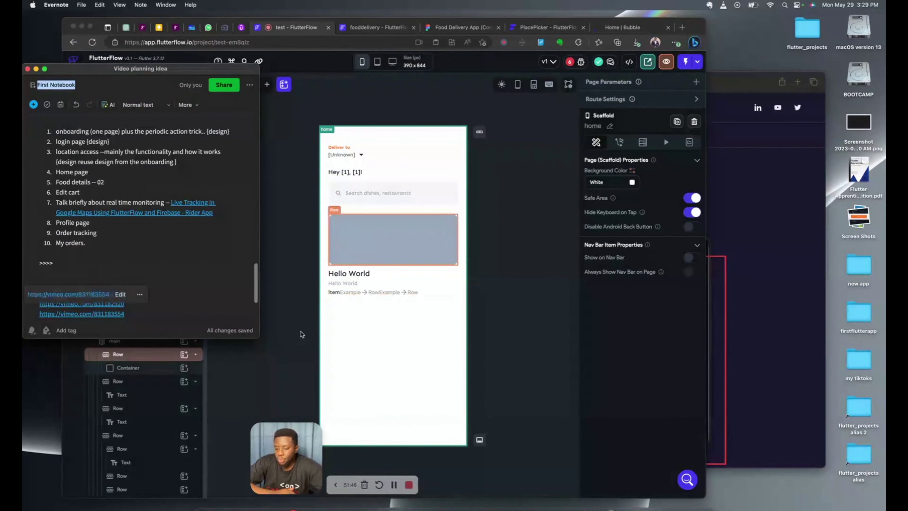
pyautogui.click(296, 342)
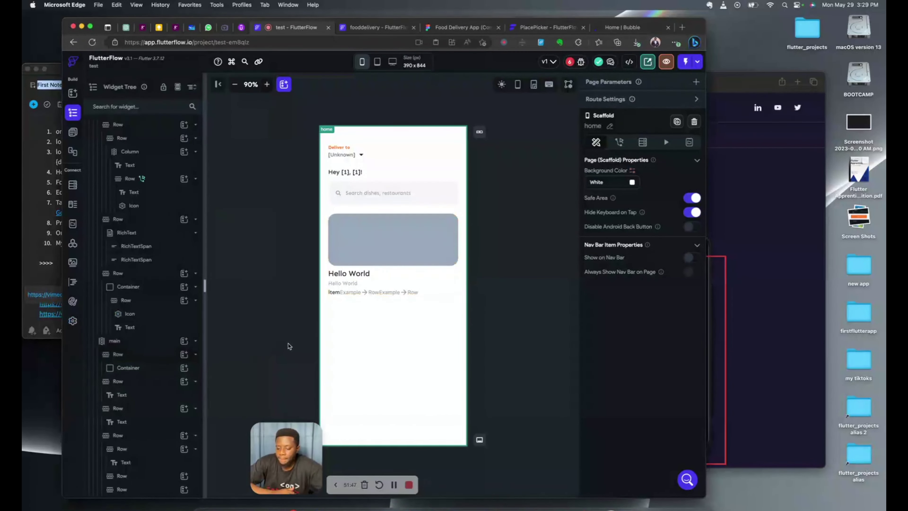
# Step: Delete the firstsection and main columns from the home page's outer column
pyautogui.click(398, 164)
pyautogui.press('BackSpace')
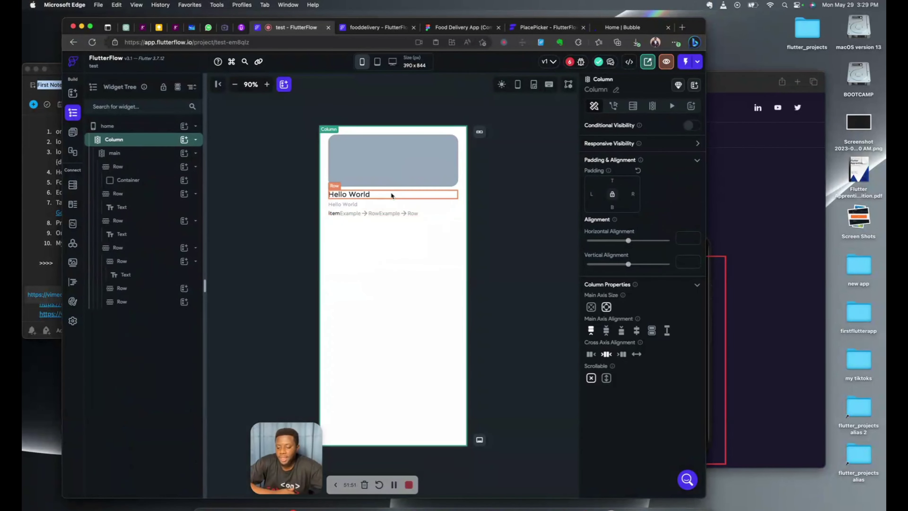
pyautogui.click(397, 188)
pyautogui.press('BackSpace')
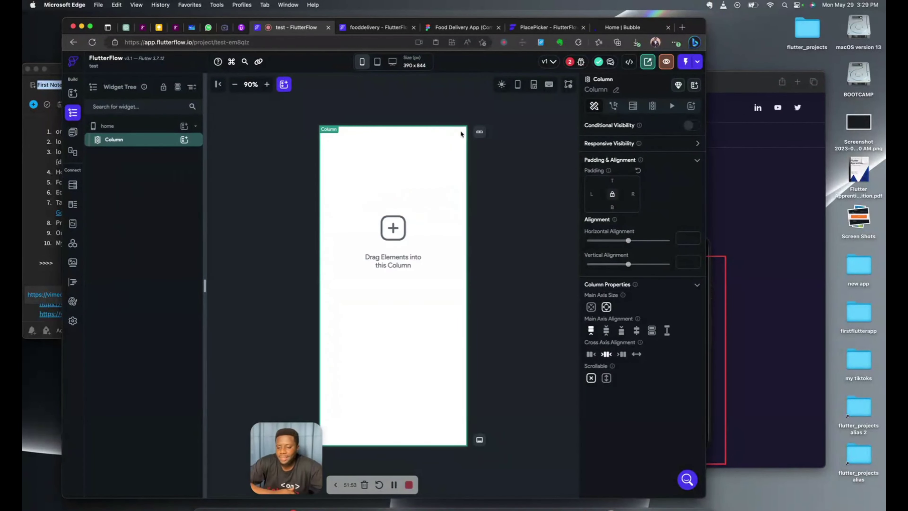
# Step: Switch to the Food Delivery App design in Figma and examine the layout of the Food Details_02 screen
pyautogui.click(468, 26)
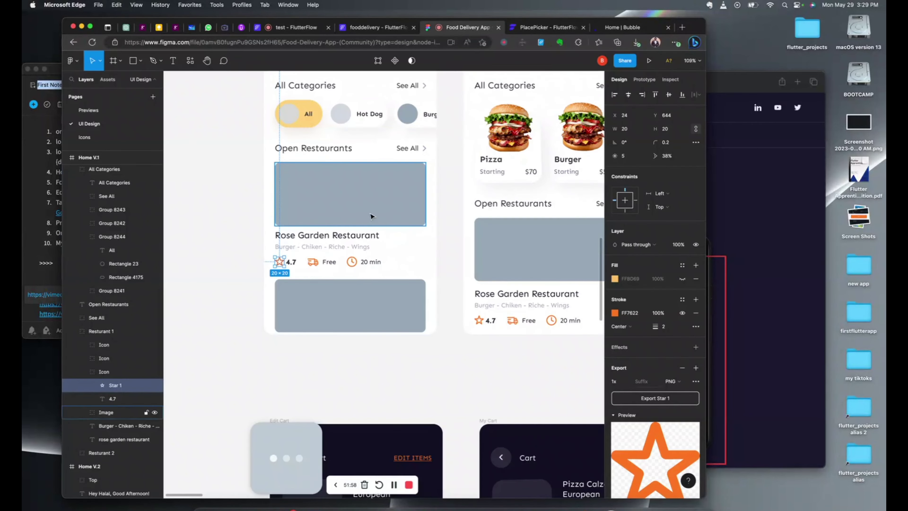
pyautogui.scroll(-5, 371, 214)
pyautogui.hscroll(10, 370, 215)
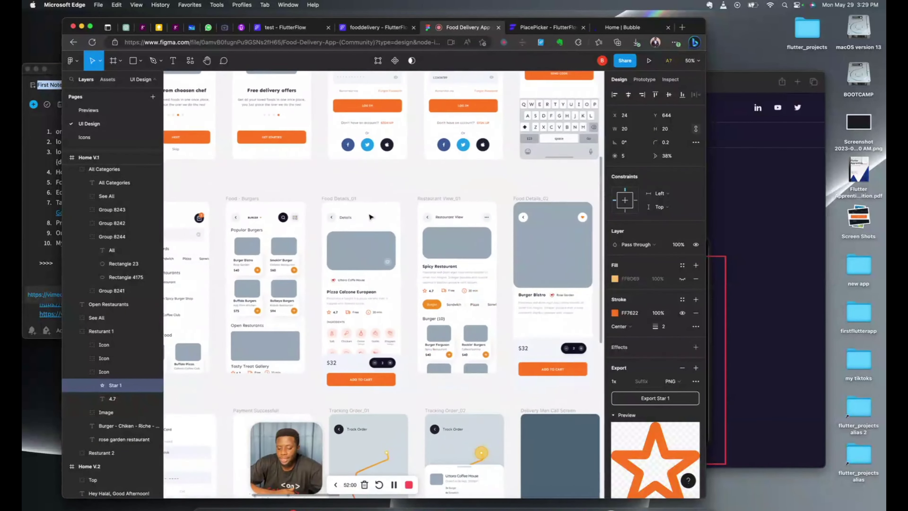
pyautogui.hscroll(3, 369, 215)
pyautogui.scroll(10, 370, 215)
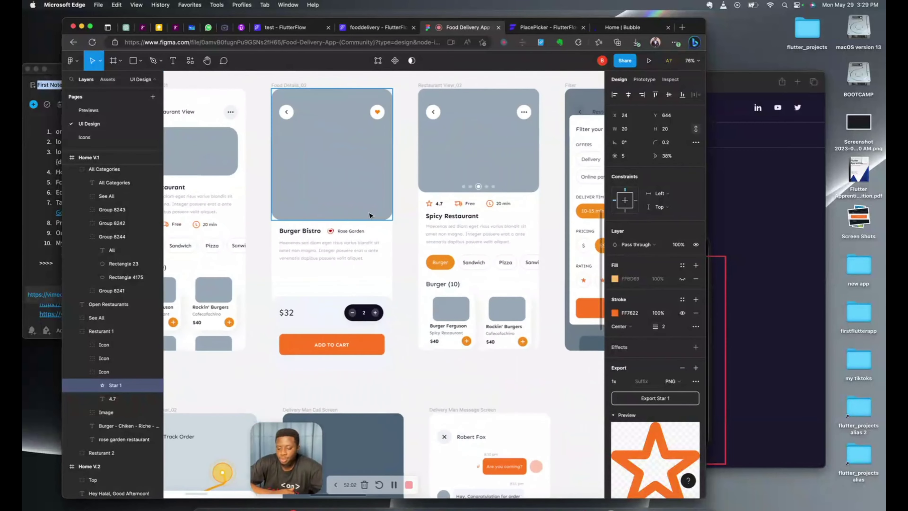
pyautogui.scroll(-5, 369, 214)
pyautogui.hscroll(-8, 371, 215)
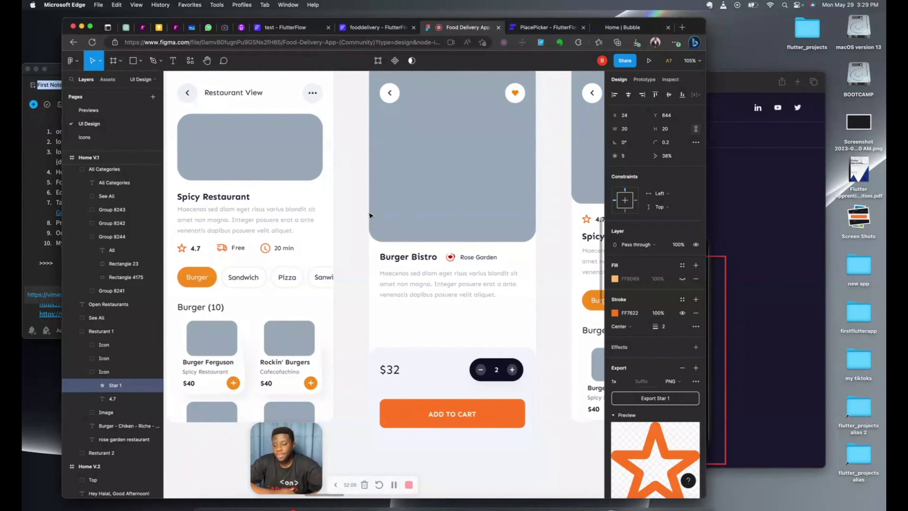
# Step: Back in the FlutterFlow test project, replace the home page's empty column with a Stack
pyautogui.click(275, 29)
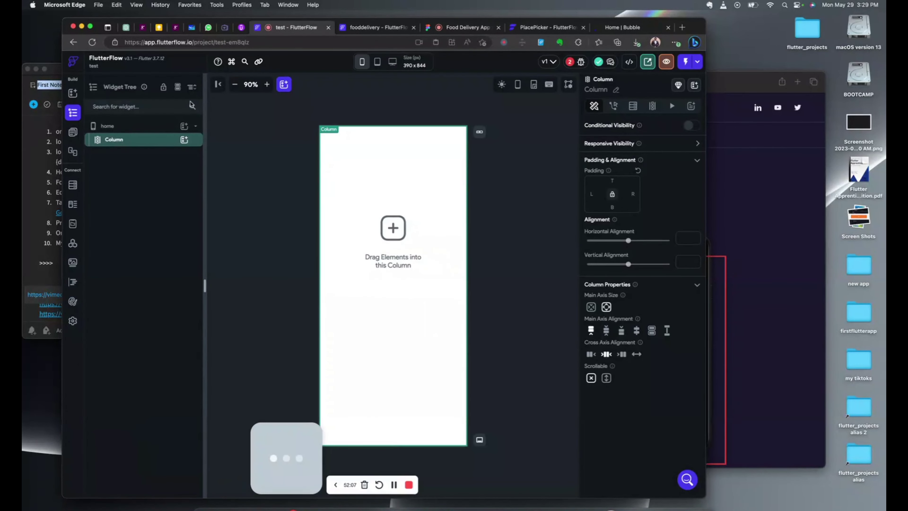
pyautogui.press('Delete')
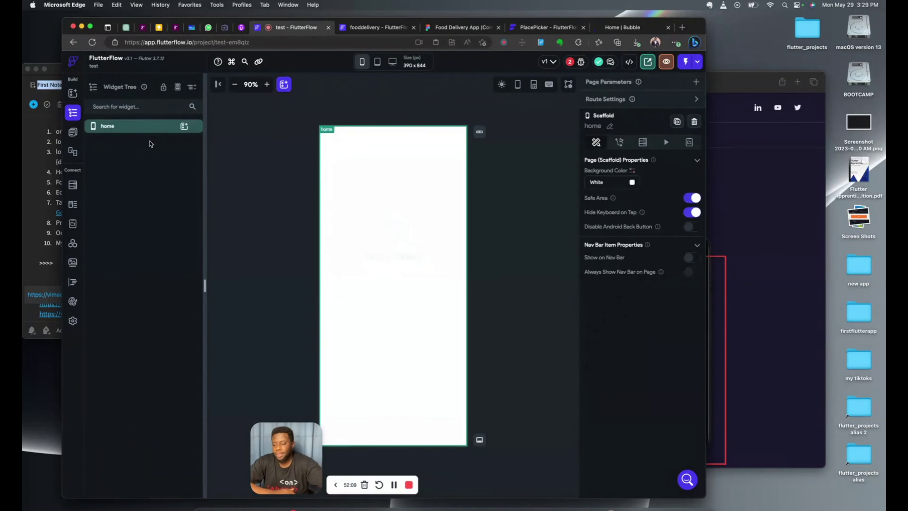
pyautogui.click(183, 129)
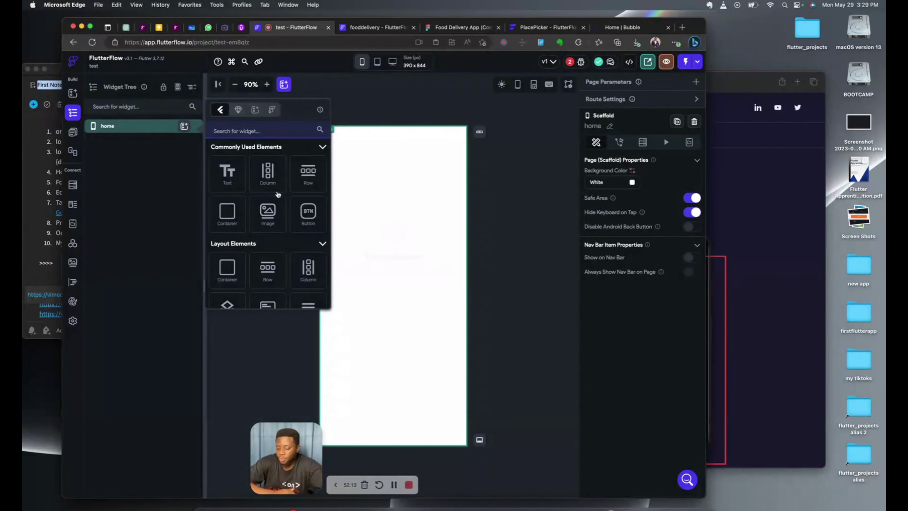
pyautogui.scroll(-4, 262, 234)
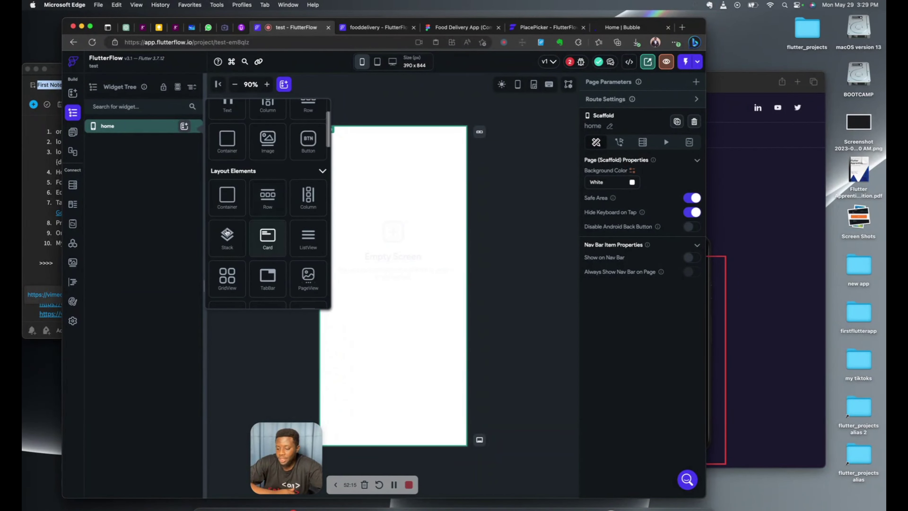
pyautogui.click(227, 234)
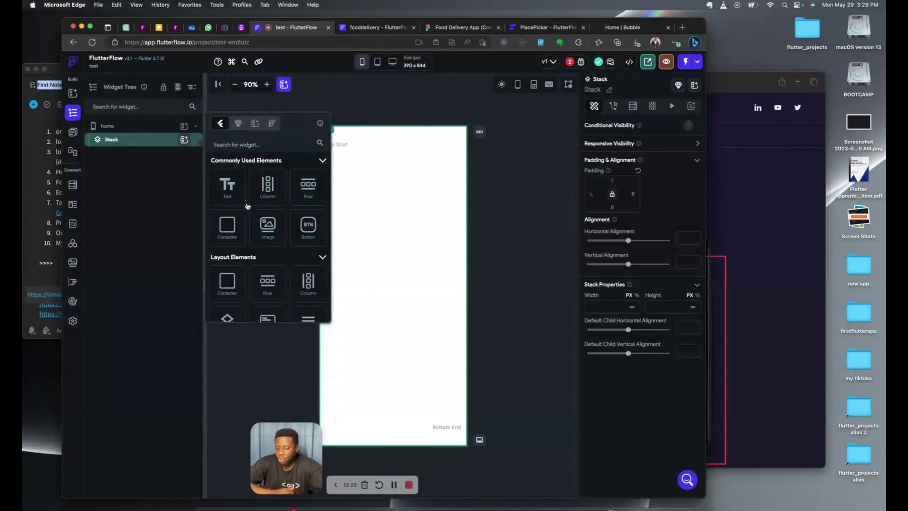
# Step: Add a column and a row to the Stack, and set the column's cross axis alignment to stretch
pyautogui.click(271, 186)
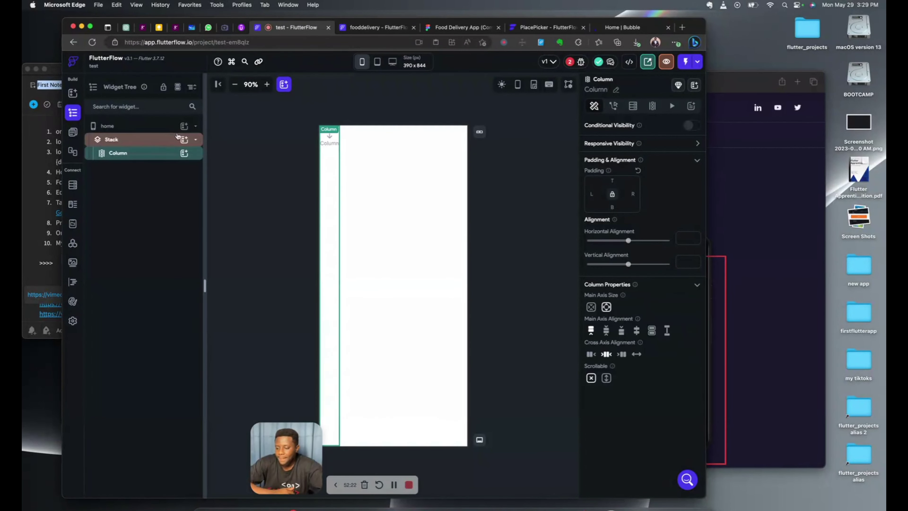
pyautogui.click(184, 140)
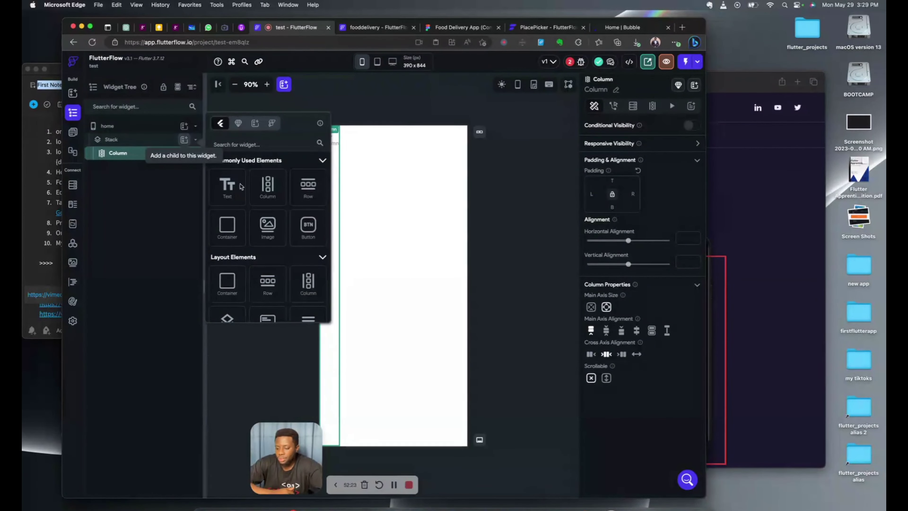
pyautogui.click(310, 195)
pyautogui.click(310, 195)
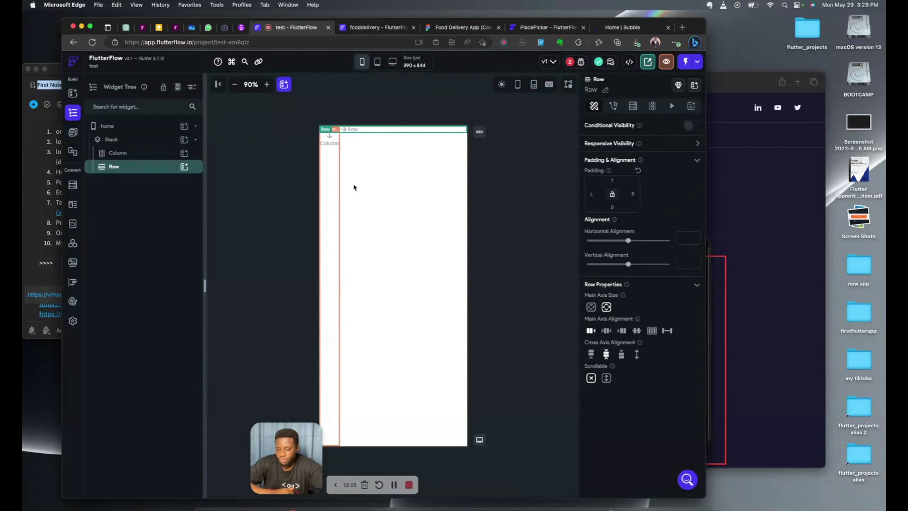
pyautogui.click(329, 210)
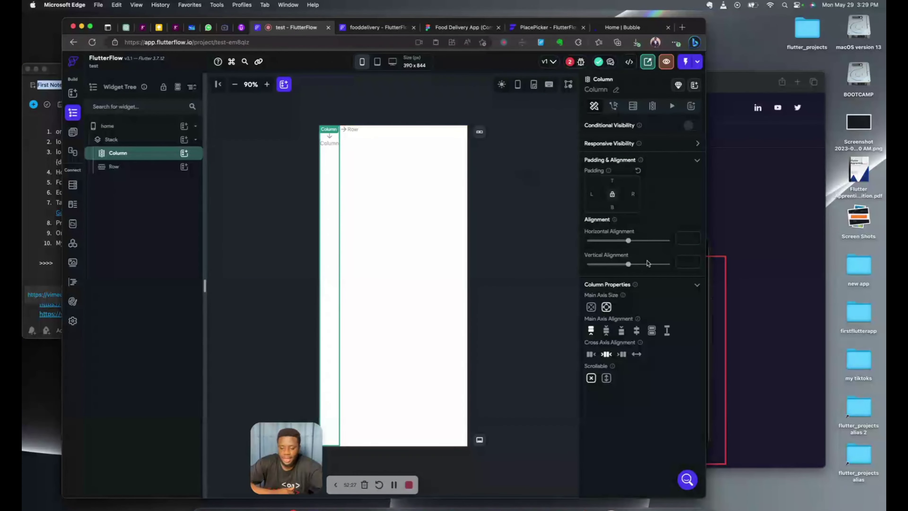
pyautogui.click(637, 354)
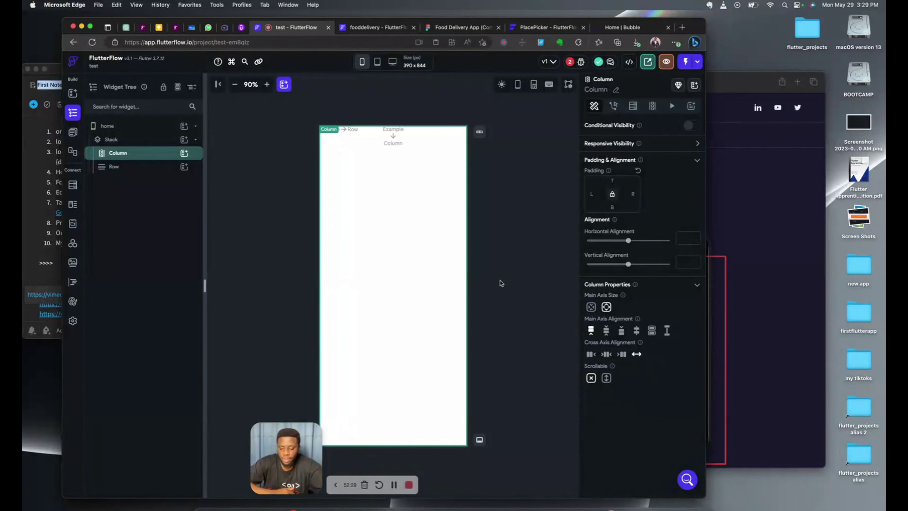
# Step: In Figma, inspect the position of the Food Details_02 top bar holding the back and heart icons
pyautogui.click(354, 129)
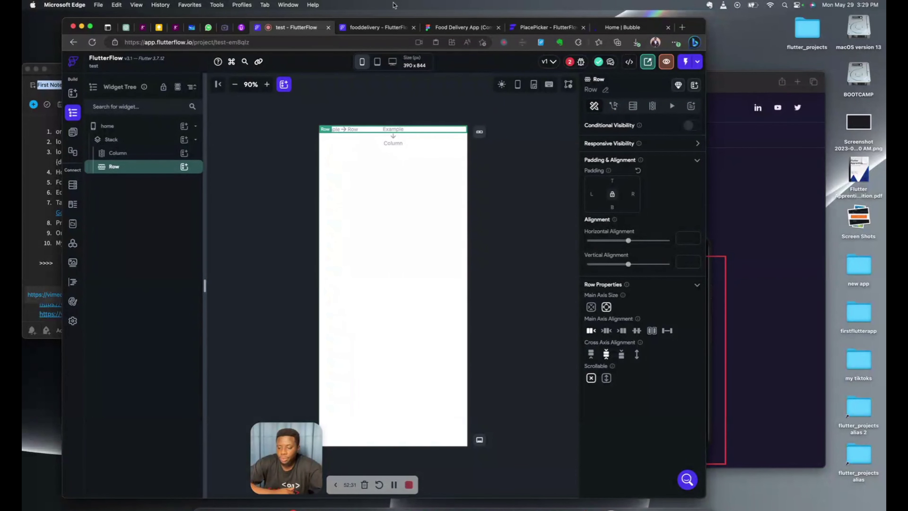
pyautogui.click(472, 26)
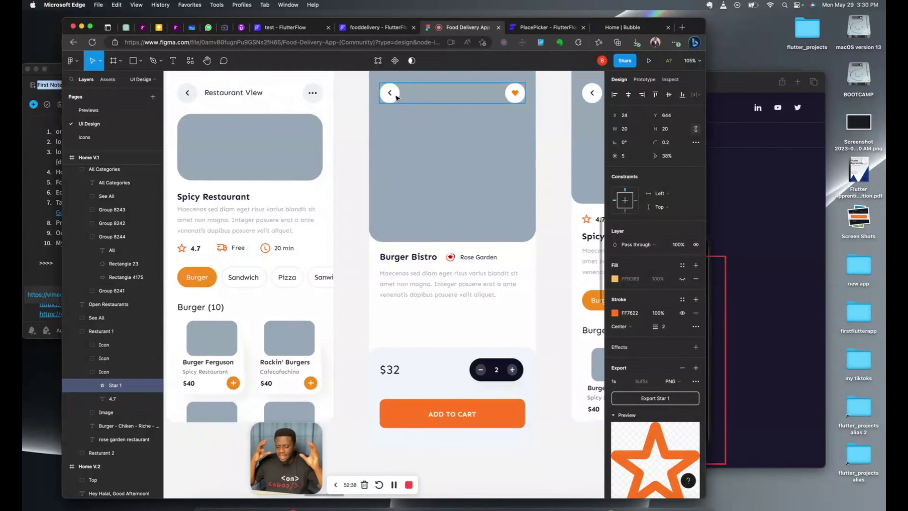
pyautogui.scroll(3, 396, 98)
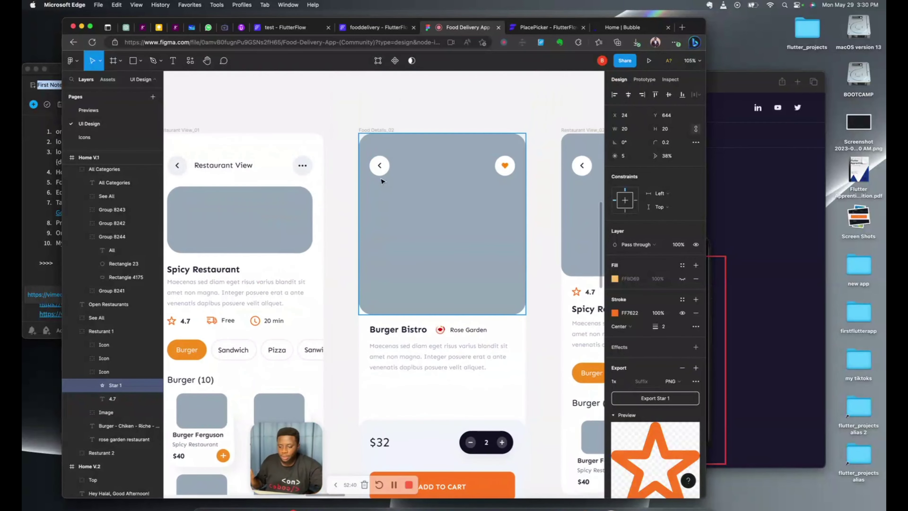
pyautogui.click(386, 172)
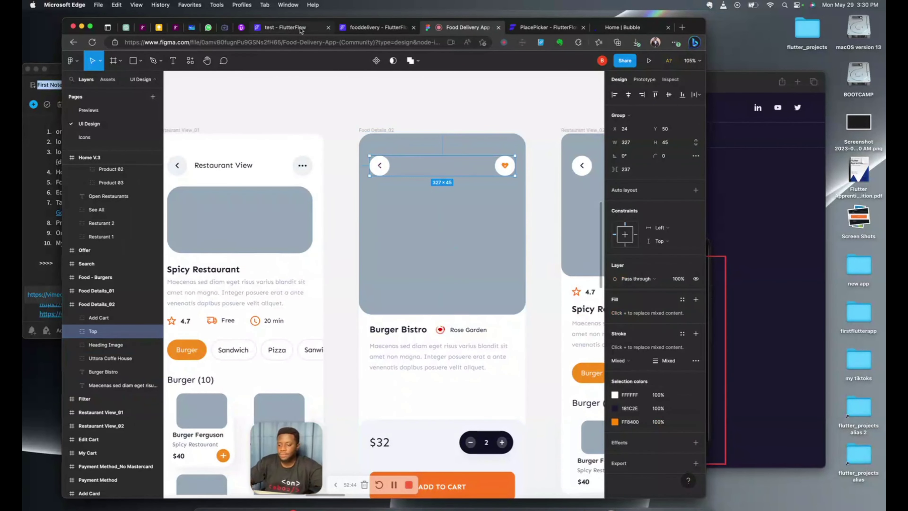
# Step: Back in the FlutterFlow test project, give the Stack's row a top padding of 50 and space-between main axis alignment
pyautogui.click(286, 27)
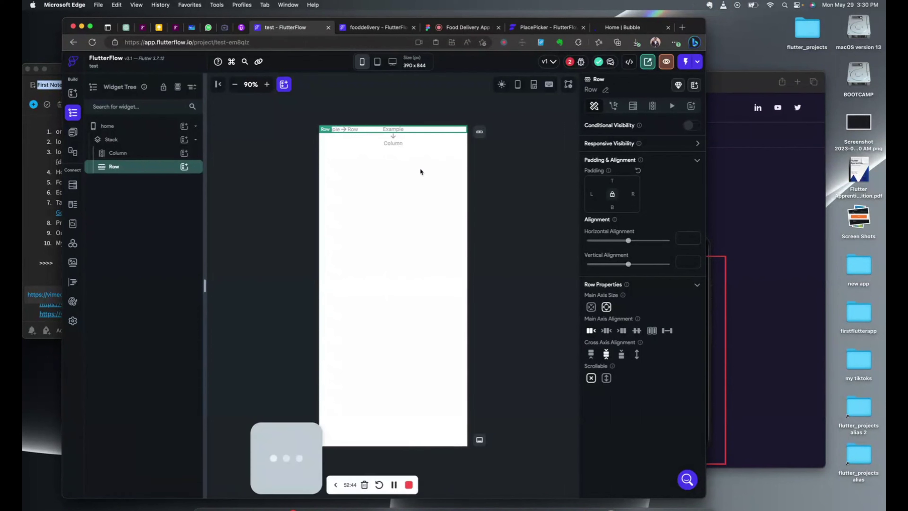
pyautogui.click(613, 182)
pyautogui.write('50')
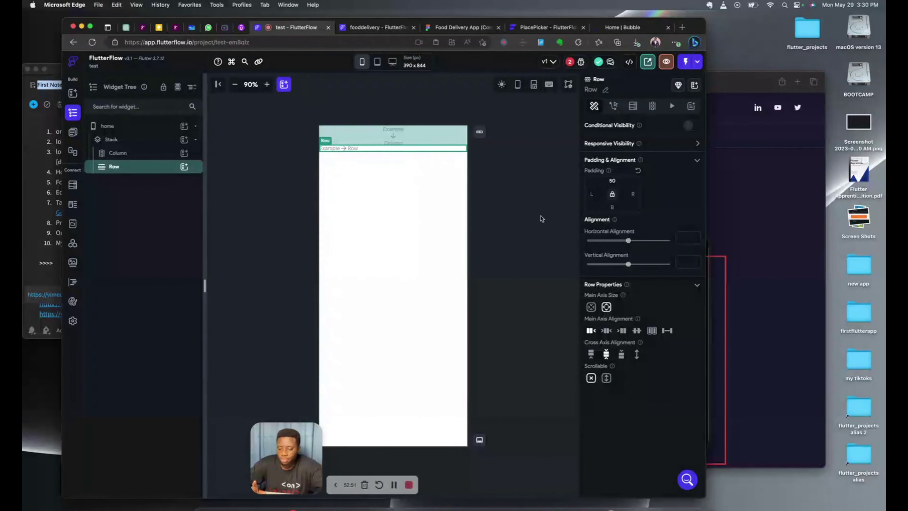
pyautogui.click(668, 332)
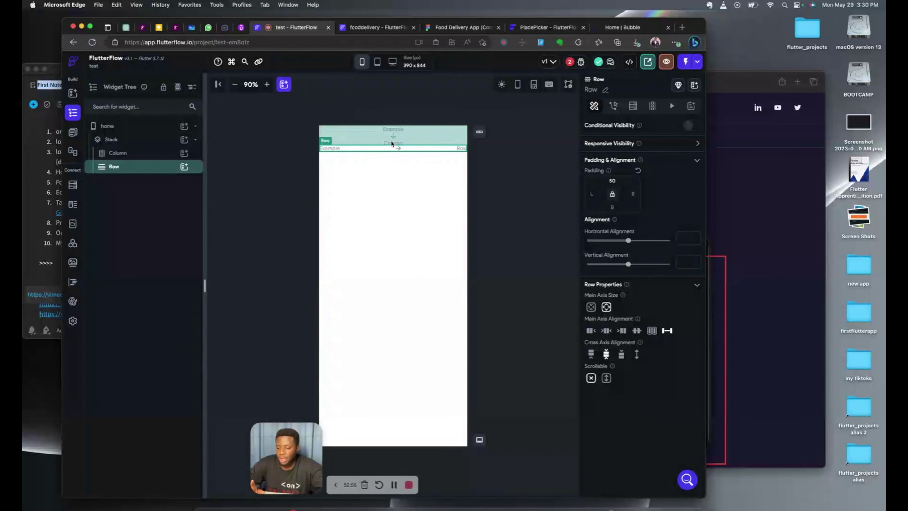
# Step: Add a container to the row inside the Stack
pyautogui.click(284, 85)
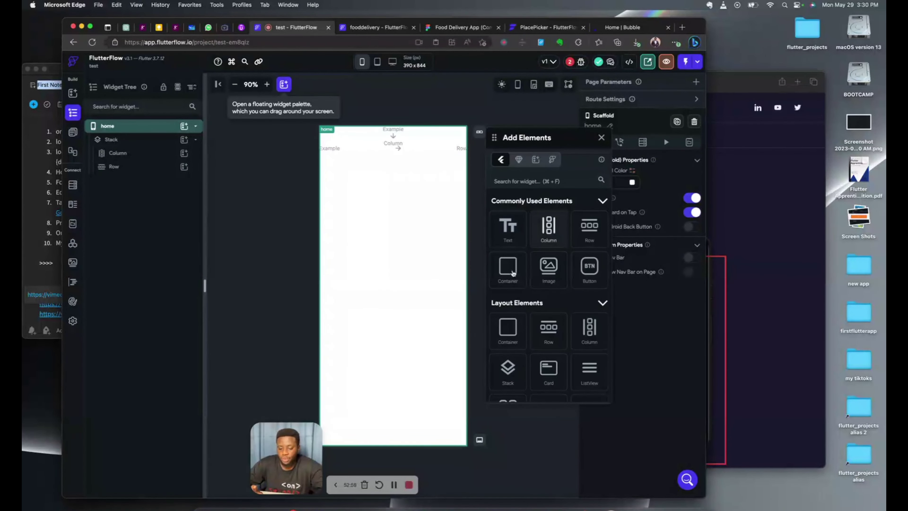
pyautogui.moveTo(508, 268); pyautogui.dragTo(453, 148)
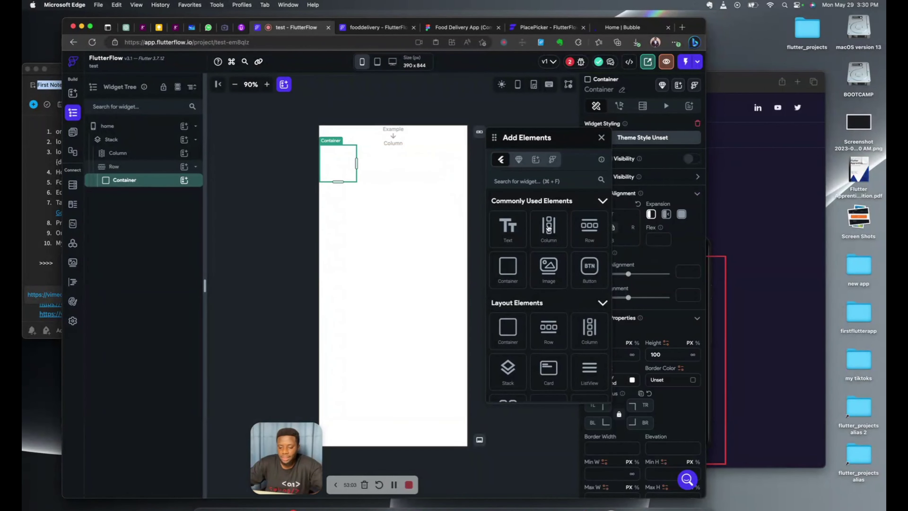
pyautogui.click(603, 138)
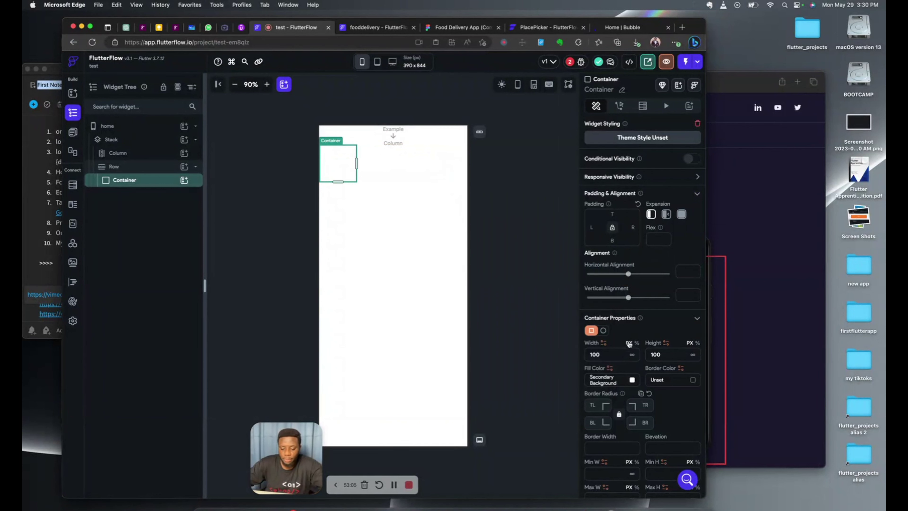
# Step: Change the row's container to a circle shape and fill it with the Primary theme color
pyautogui.click(605, 331)
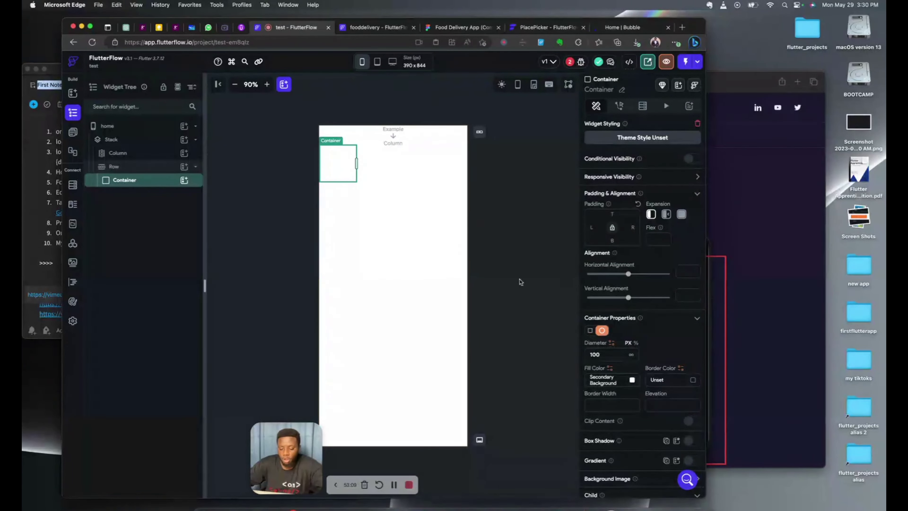
pyautogui.click(632, 380)
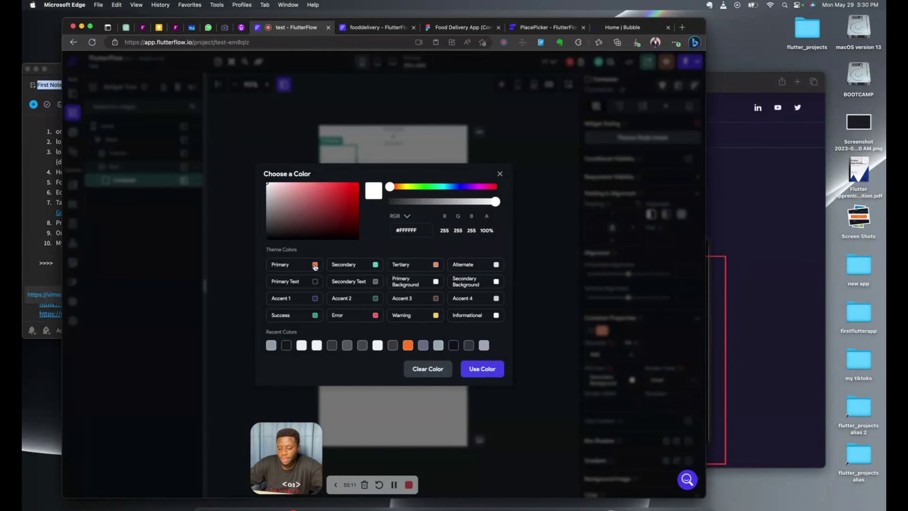
pyautogui.click(393, 131)
pyautogui.click(393, 131)
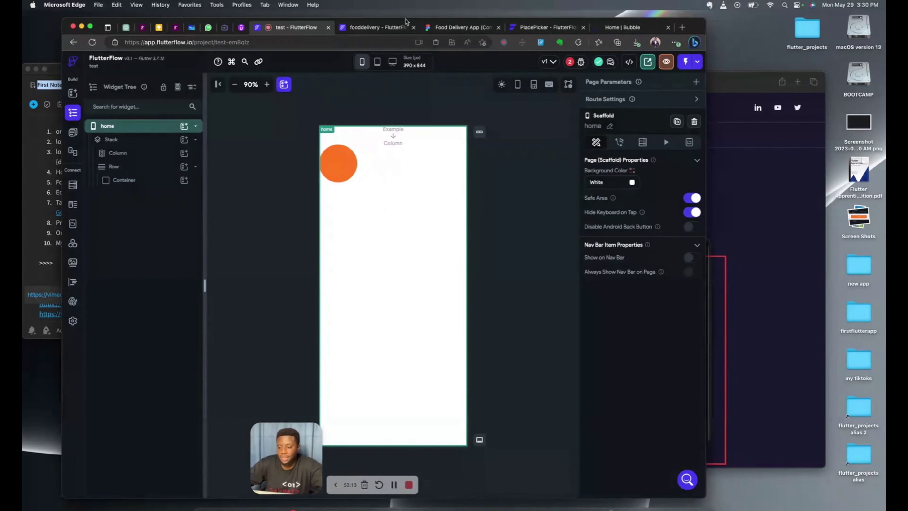
# Step: In Figma, inspect the size of the back button in the Food Details_02 top bar
pyautogui.click(386, 28)
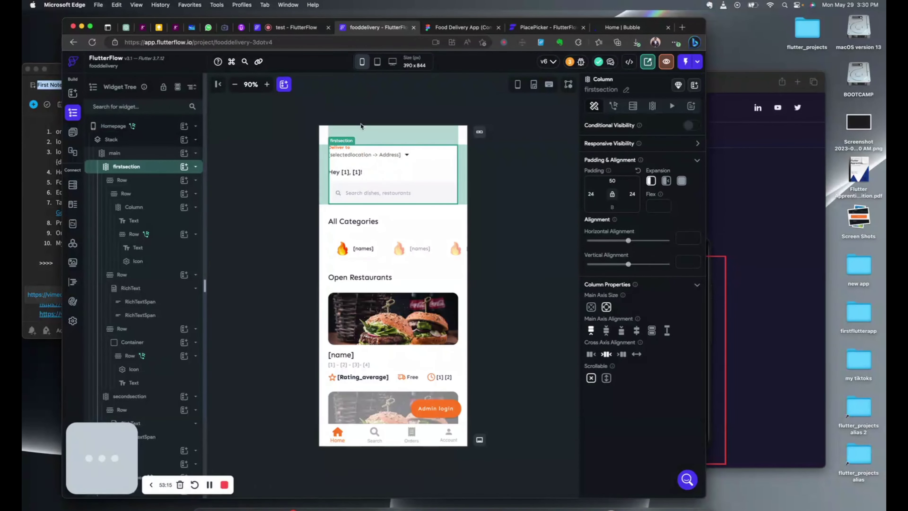
pyautogui.click(464, 28)
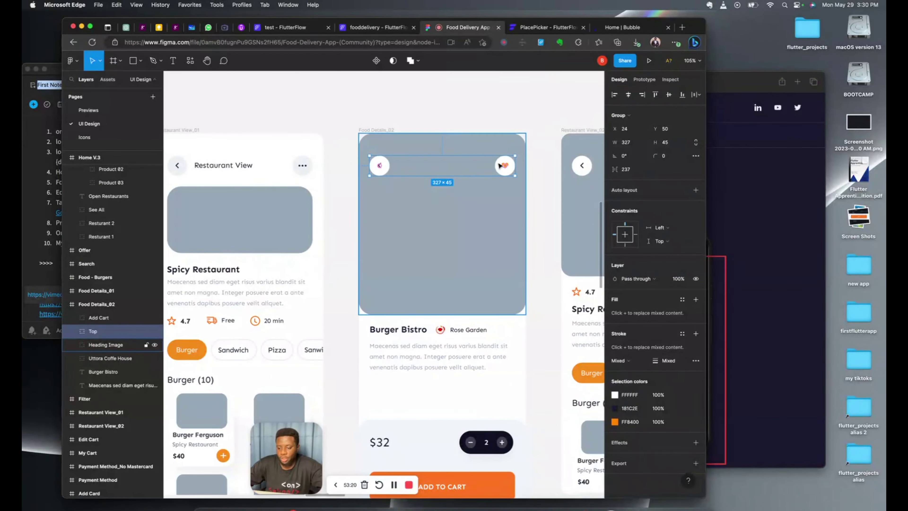
pyautogui.keyDown('super'); pyautogui.click(379, 168); pyautogui.keyUp('super')
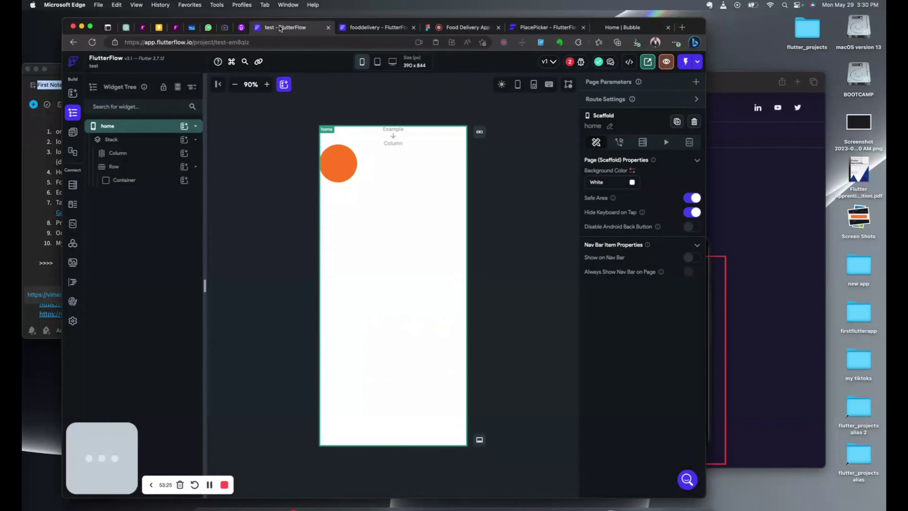
# Step: Back in the FlutterFlow test project, set the circular container's diameter to 45 px
pyautogui.click(281, 27)
pyautogui.click(344, 165)
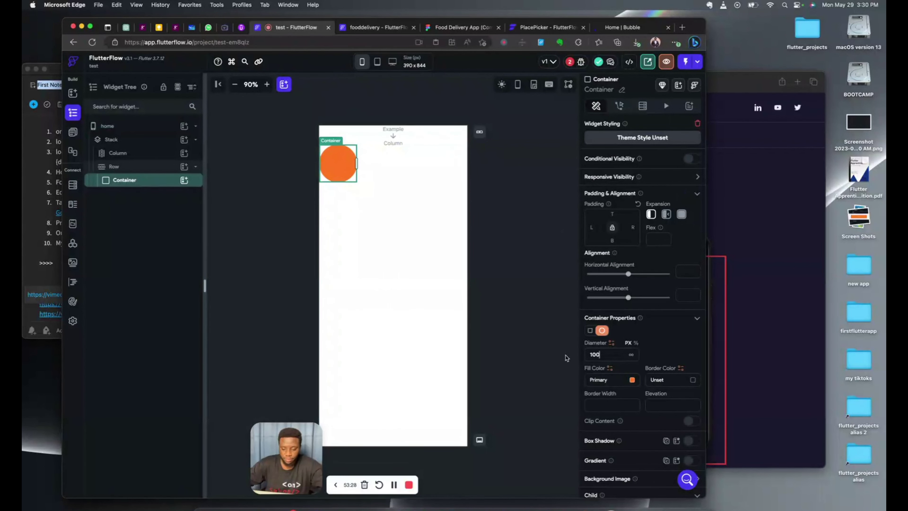
pyautogui.press('super+a')
pyautogui.write('45')
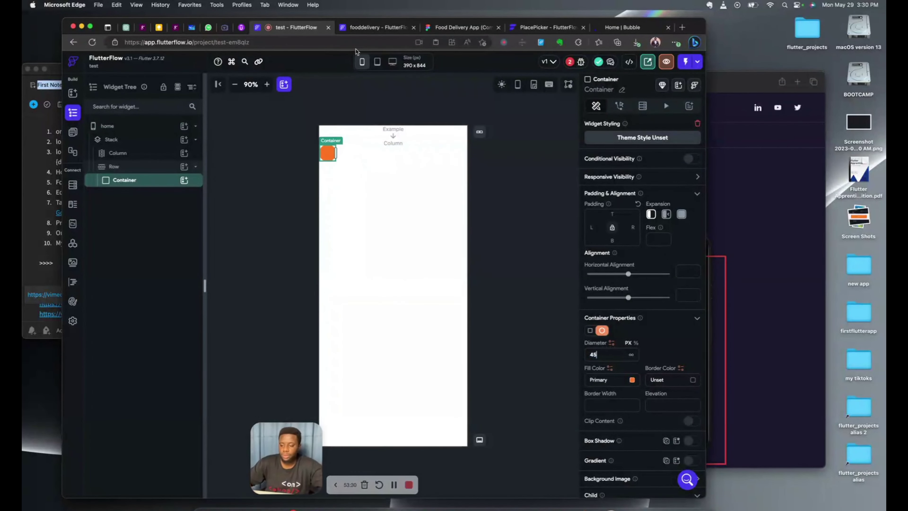
# Step: In Figma, check the spacing between the back button and the edges of the Food Details_02 frame
pyautogui.click(366, 28)
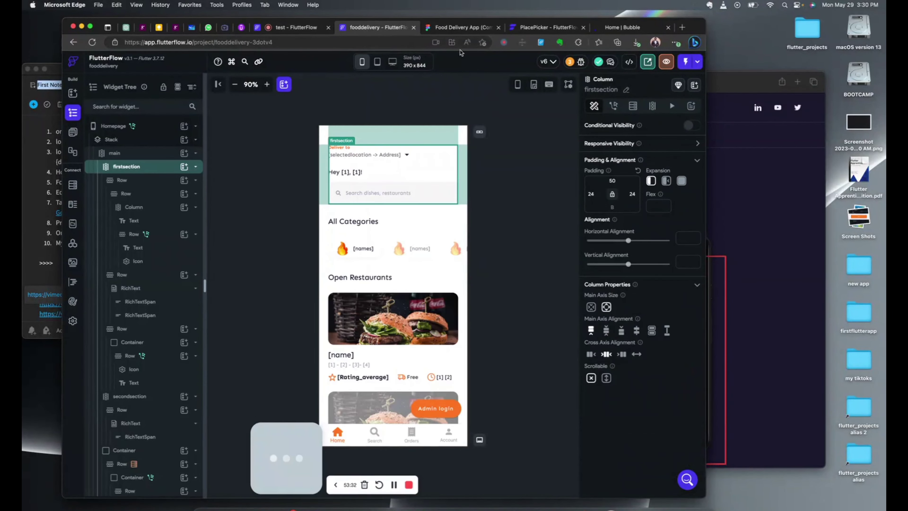
pyautogui.click(451, 26)
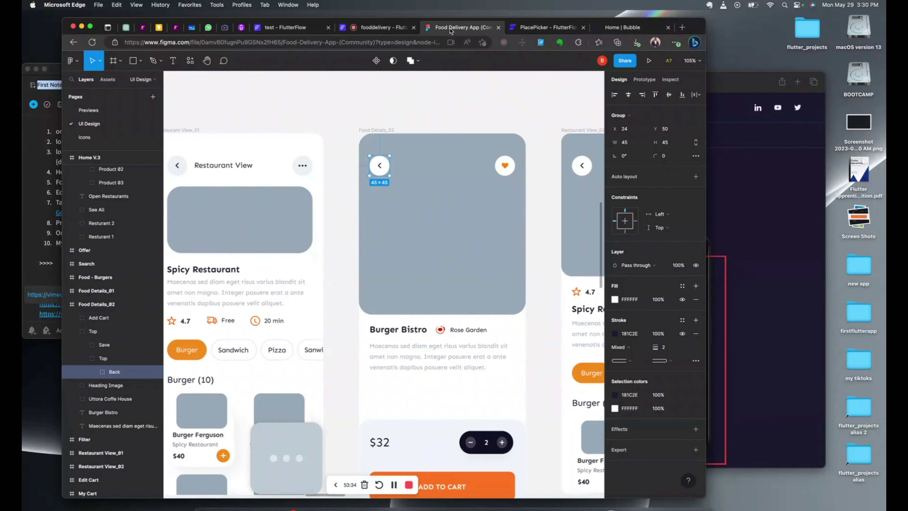
pyautogui.press('alt')
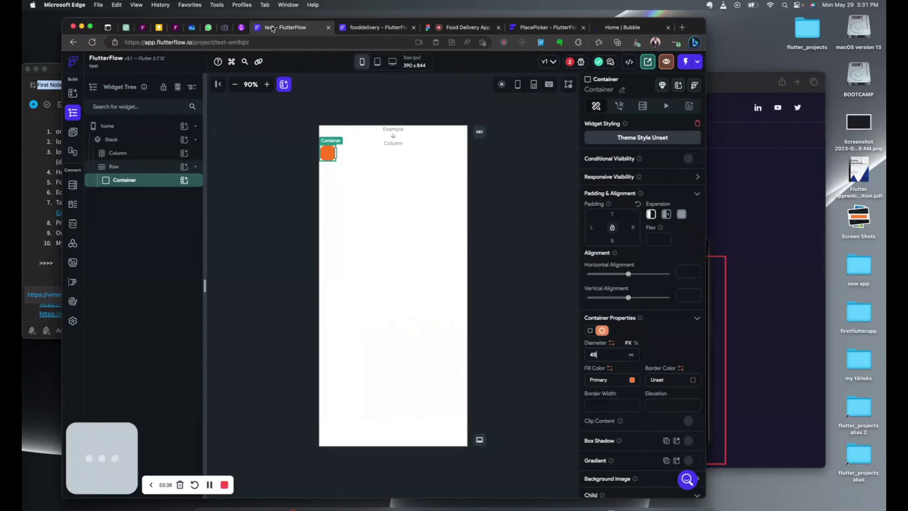
# Step: Back in the FlutterFlow test project, set the row's left and right padding to 24
pyautogui.click(282, 27)
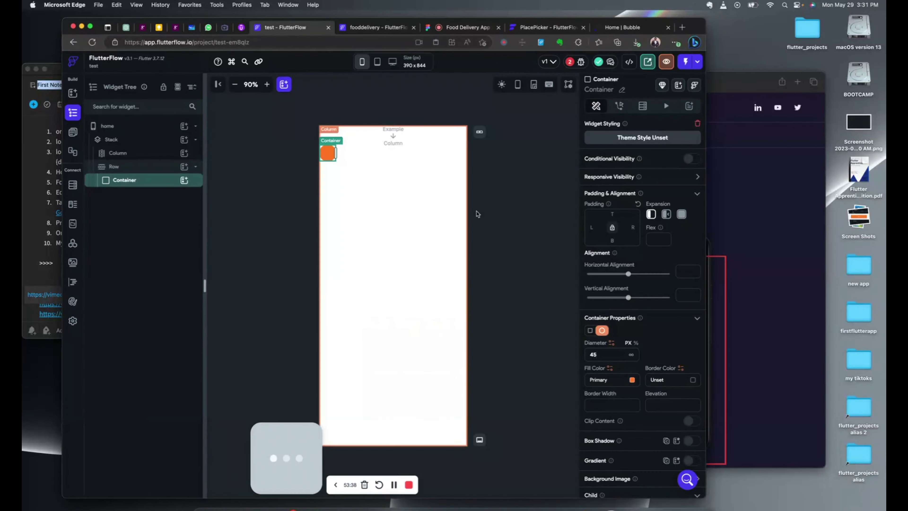
pyautogui.click(413, 155)
pyautogui.click(592, 193)
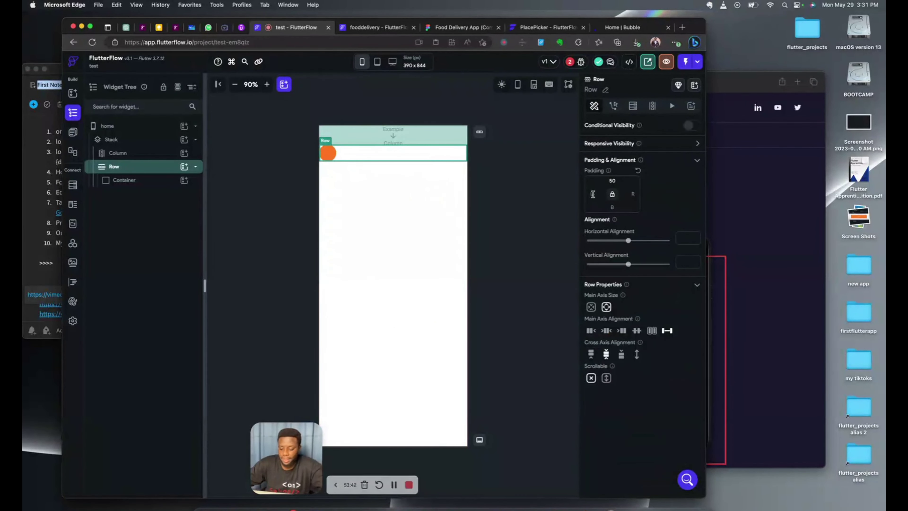
pyautogui.write('24')
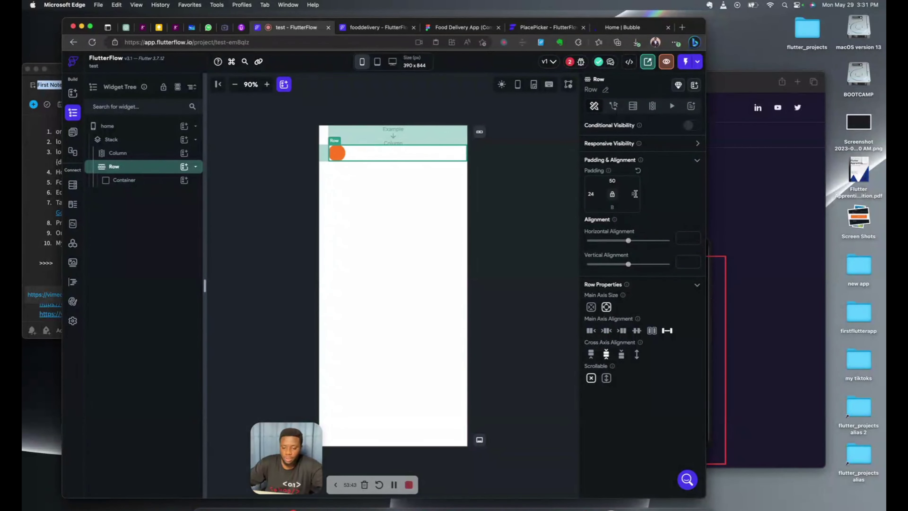
pyautogui.press('Tab')
pyautogui.write('24')
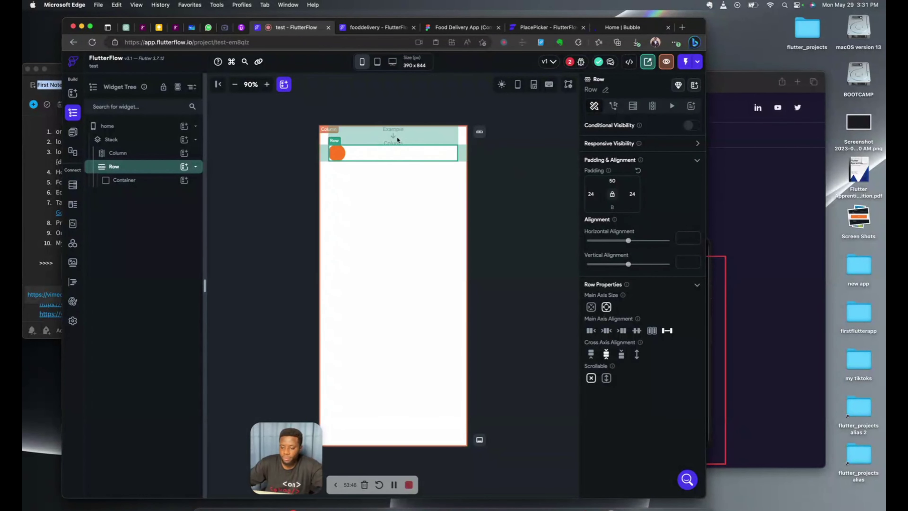
# Step: Duplicate the circular container within the row, and compare the pair with the Food Details_02 top bar in Figma
pyautogui.click(332, 156)
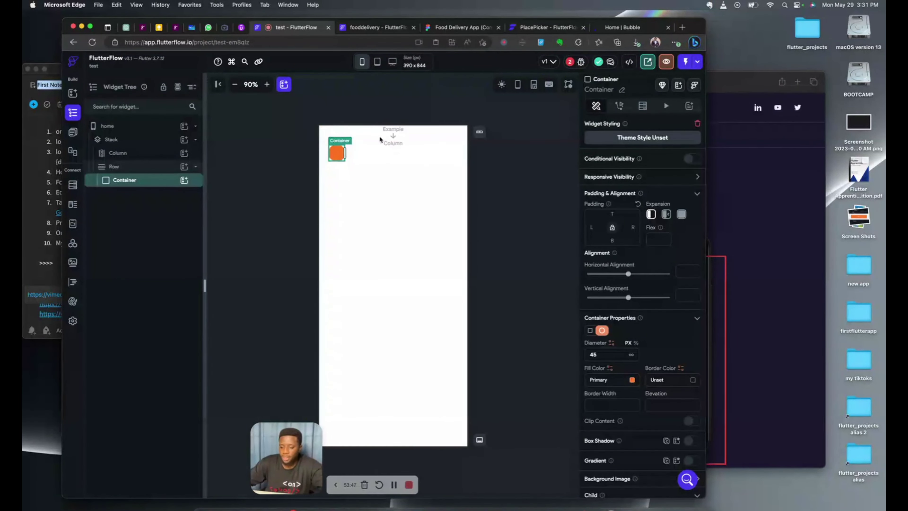
pyautogui.press('super+d')
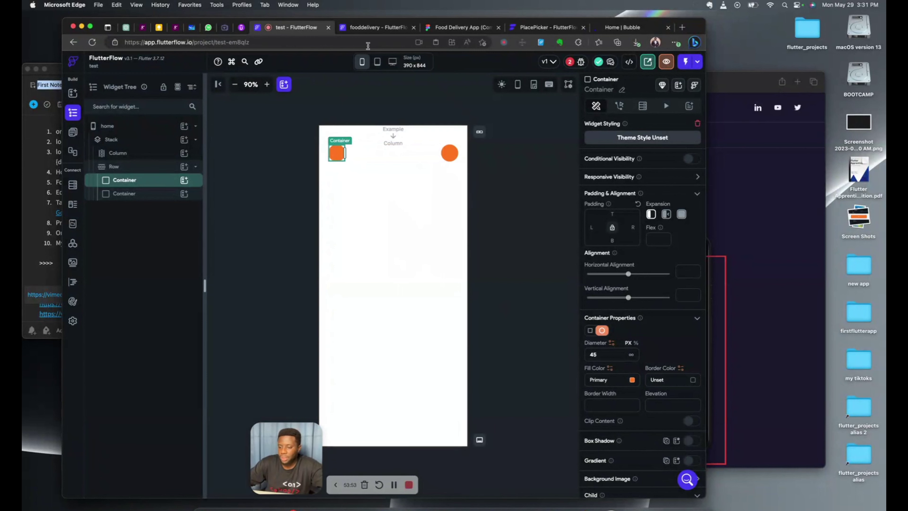
pyautogui.click(436, 30)
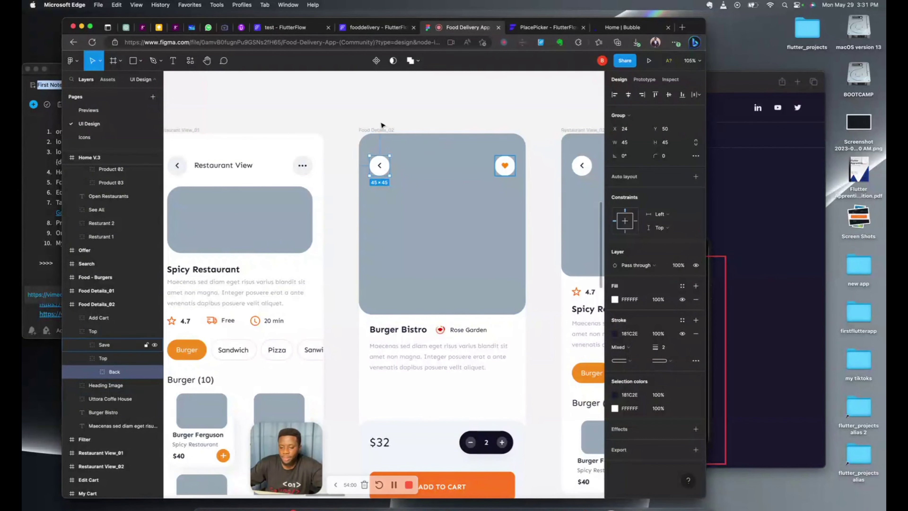
pyautogui.click(373, 29)
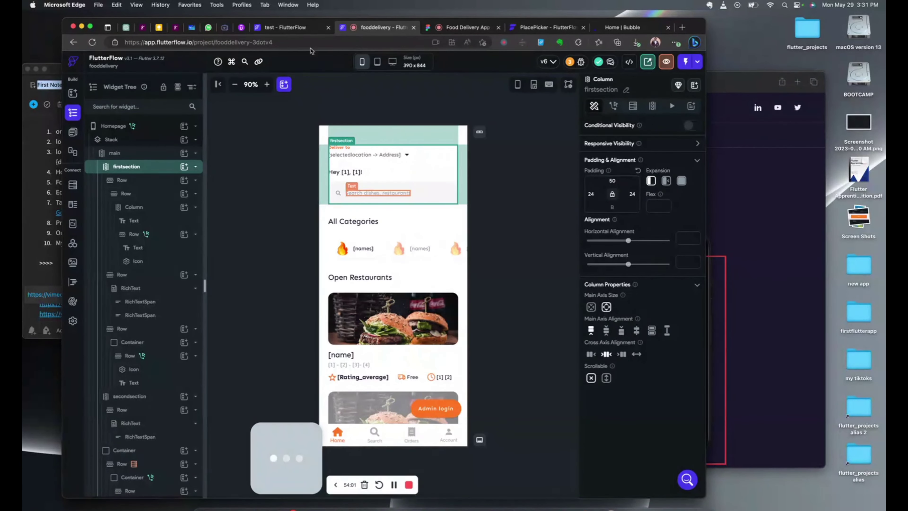
# Step: Back in the FlutterFlow test project, add a column inside the row's first circular container, with center main axis alignment
pyautogui.click(291, 29)
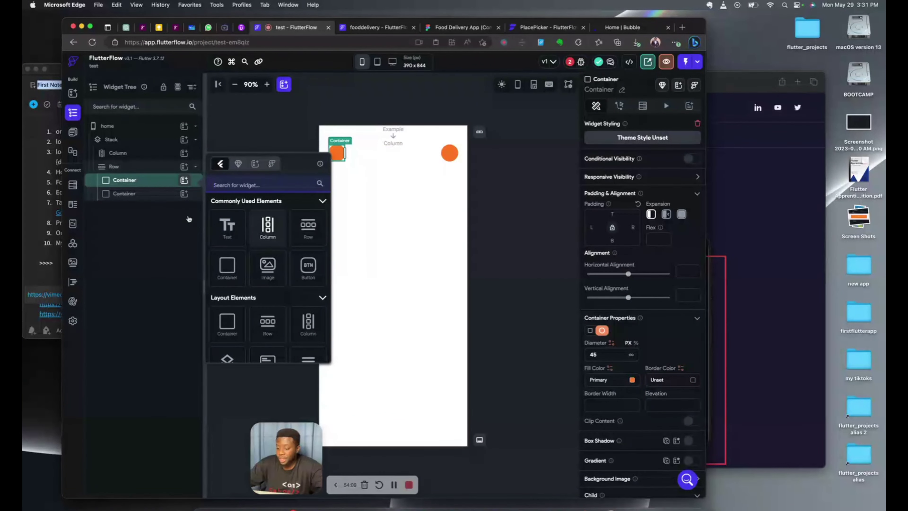
pyautogui.scroll(-3, 299, 317)
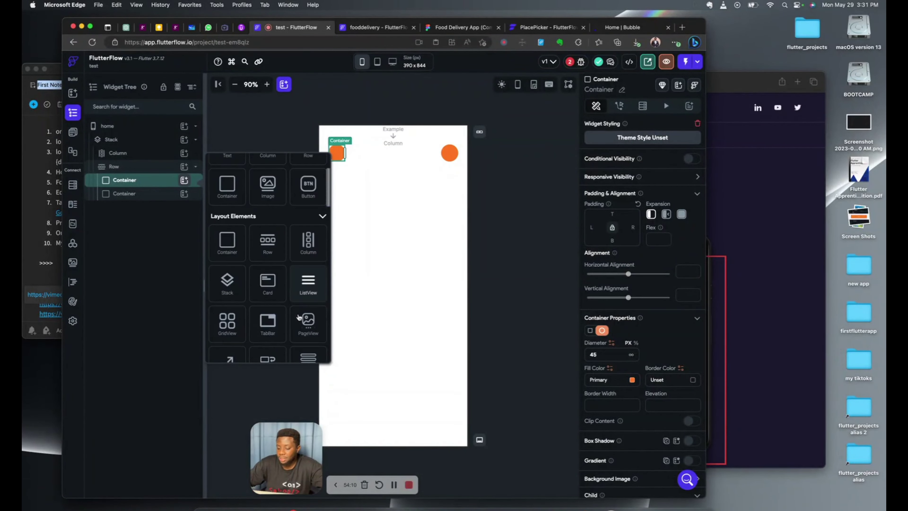
pyautogui.scroll(-7, 299, 317)
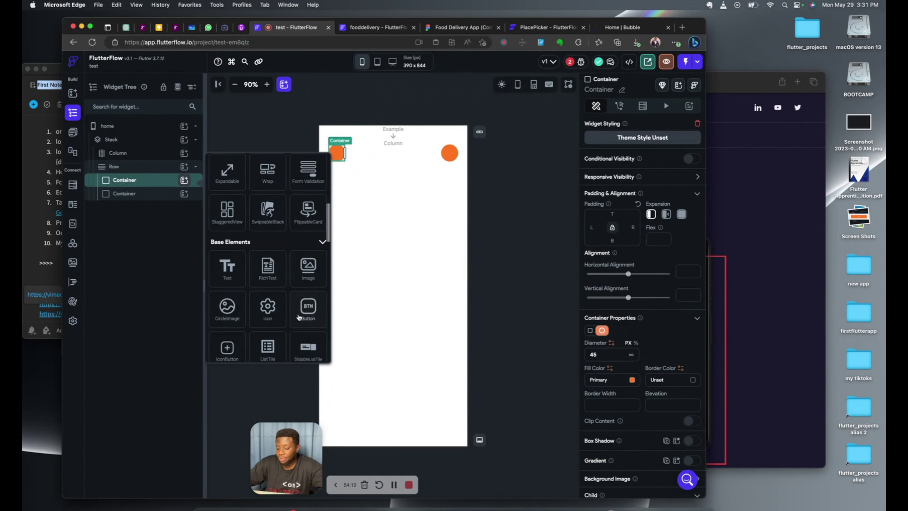
pyautogui.scroll(-3, 299, 318)
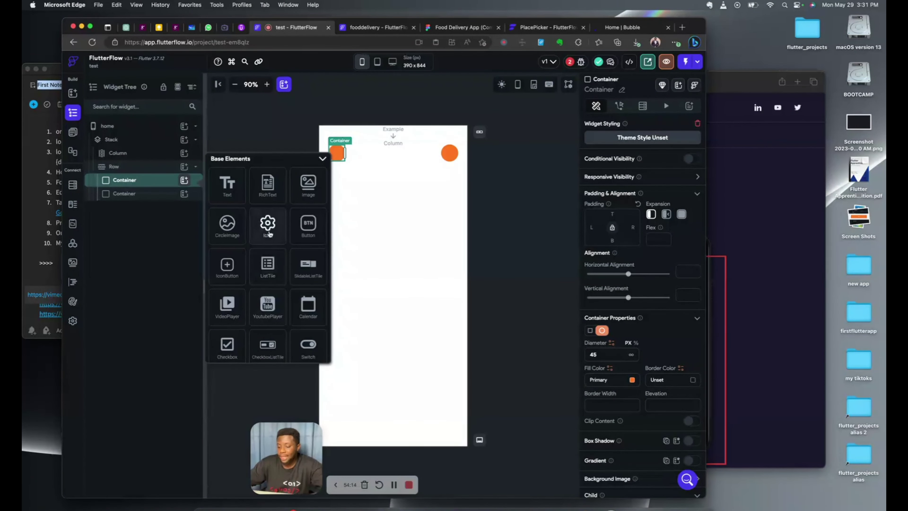
pyautogui.scroll(13, 269, 229)
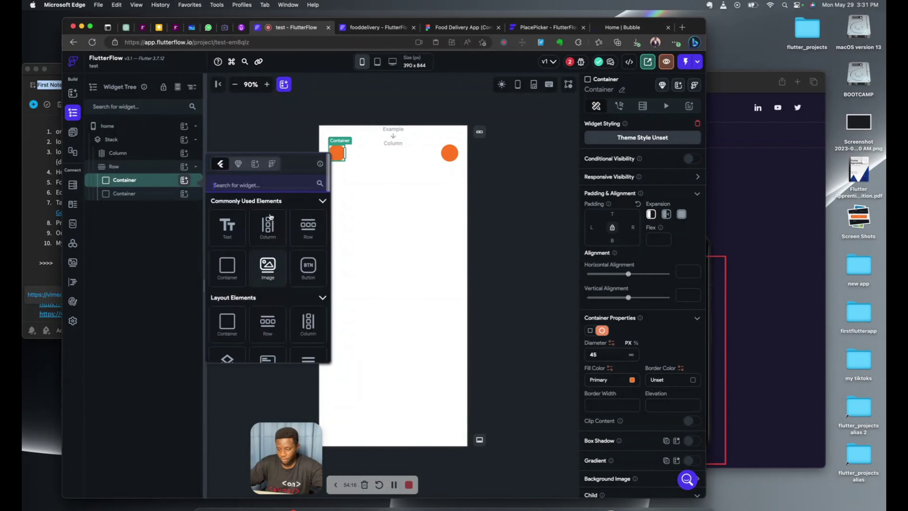
pyautogui.click(270, 220)
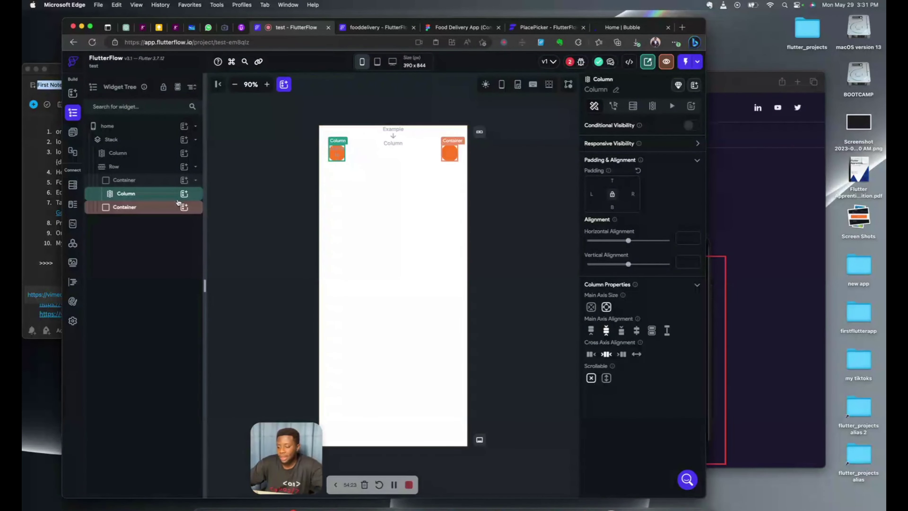
# Step: Add an Icon widget to the column inside the first circular container
pyautogui.click(185, 194)
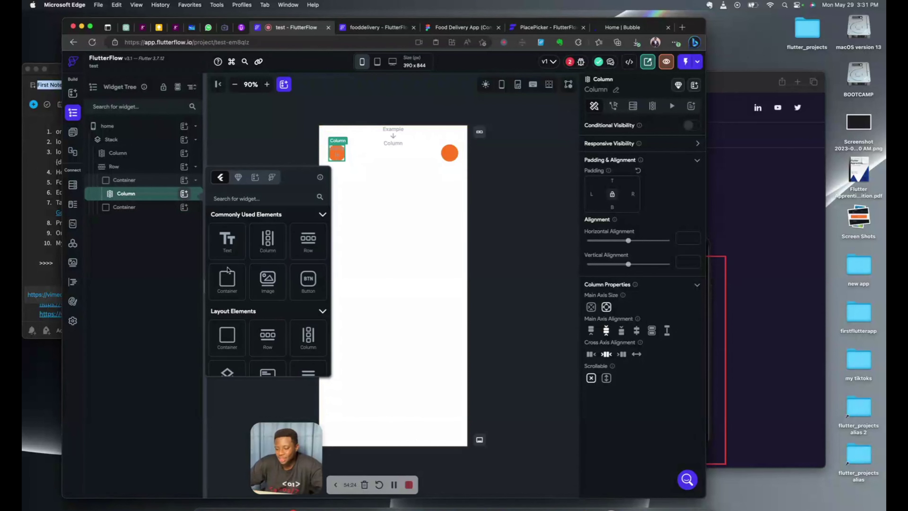
pyautogui.scroll(-10, 236, 313)
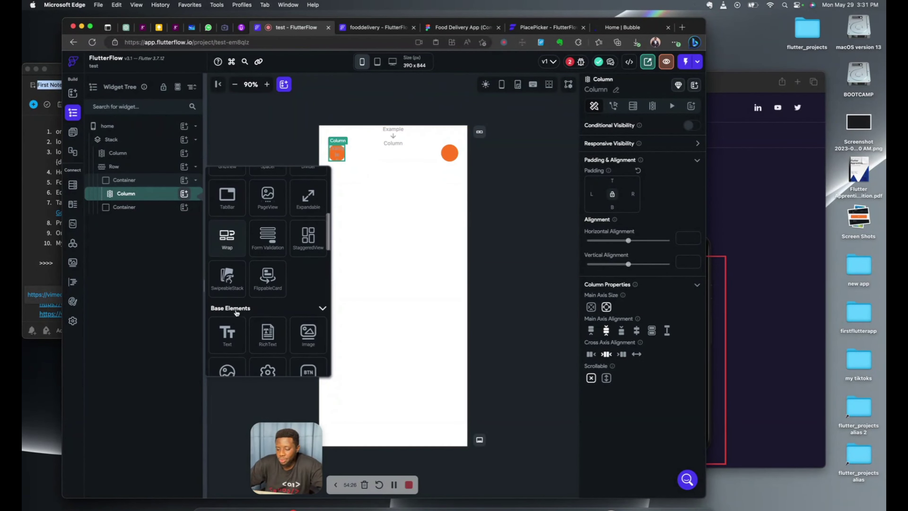
pyautogui.scroll(-2, 261, 338)
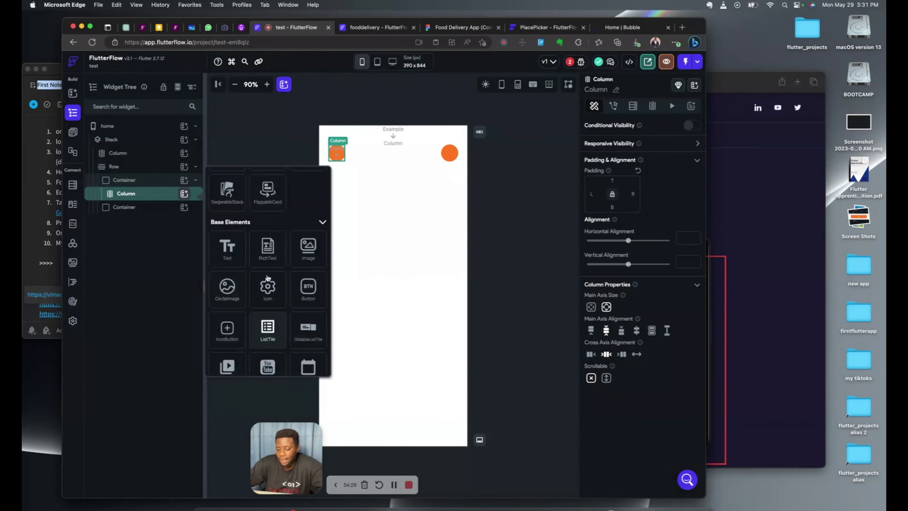
pyautogui.click(268, 286)
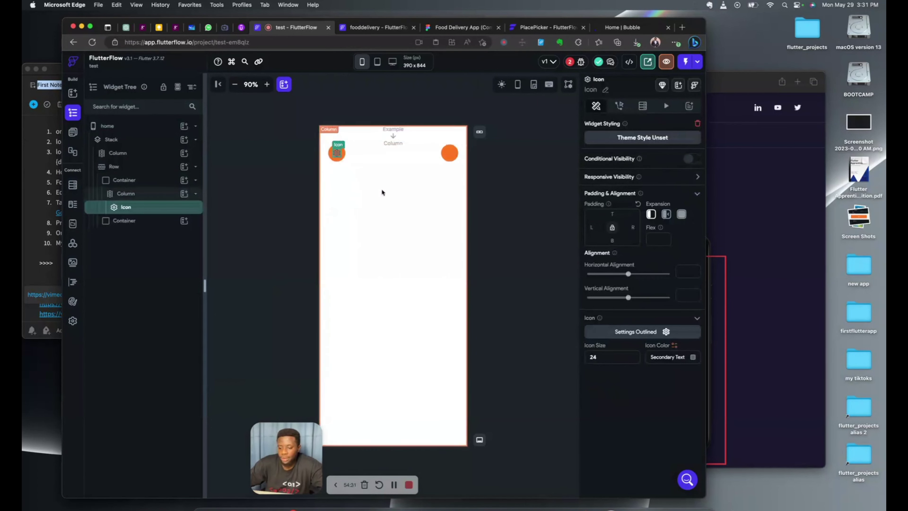
pyautogui.click(537, 171)
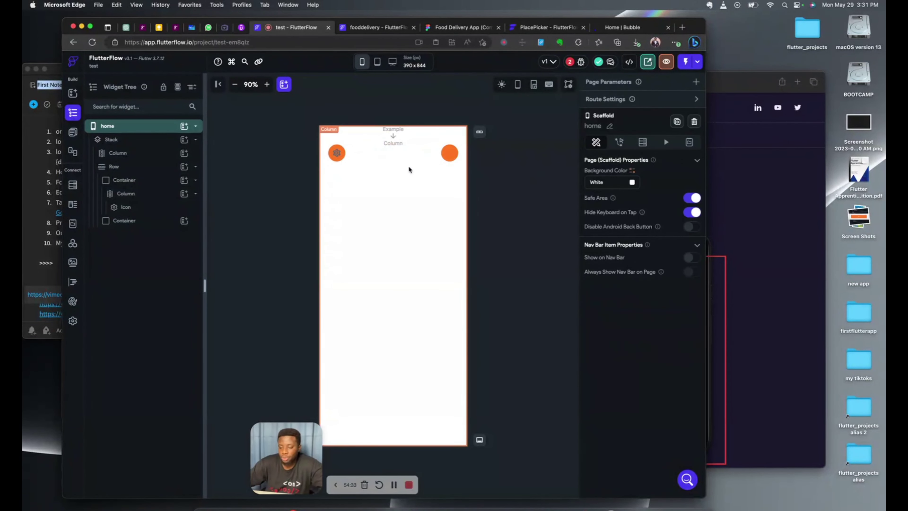
pyautogui.click(337, 153)
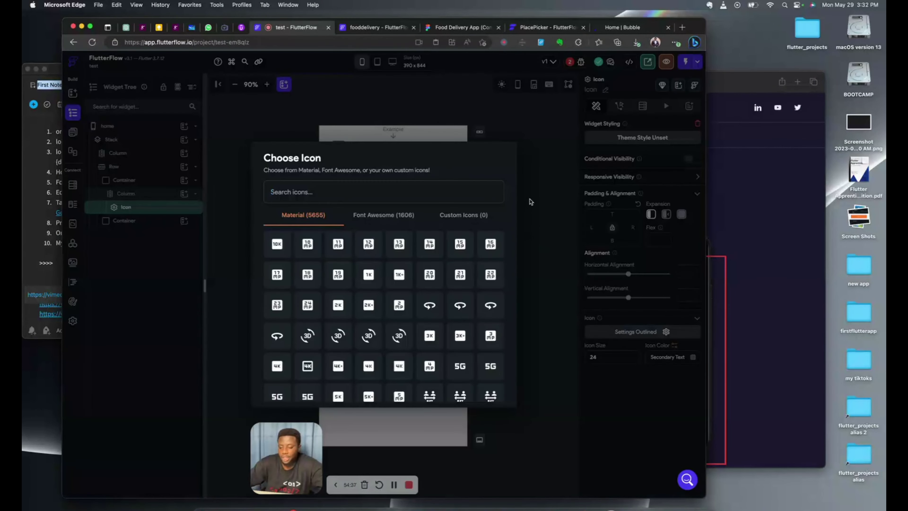
pyautogui.click(540, 169)
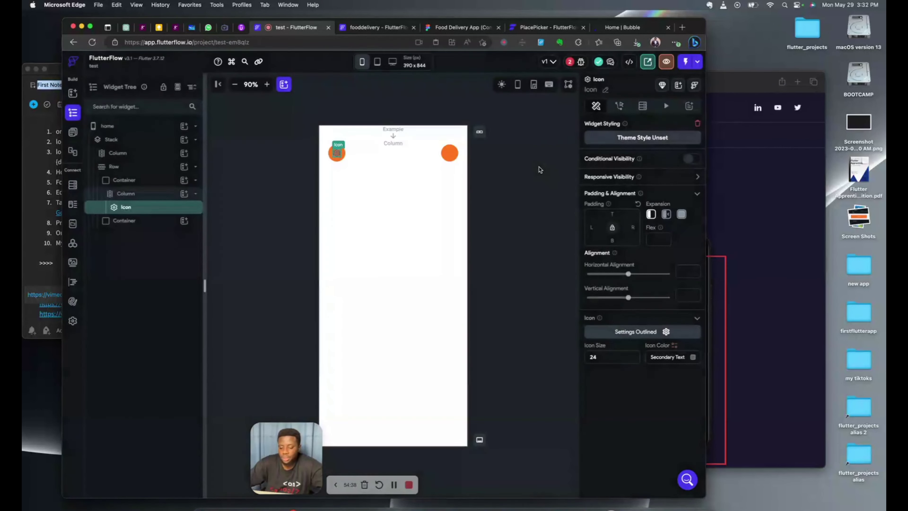
# Step: Add a container inside the column directly under the Stack
pyautogui.click(399, 228)
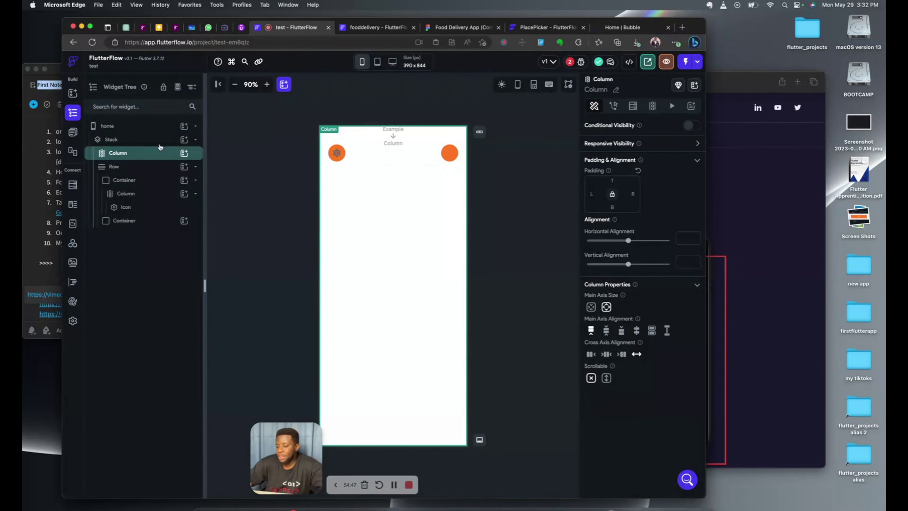
pyautogui.click(184, 153)
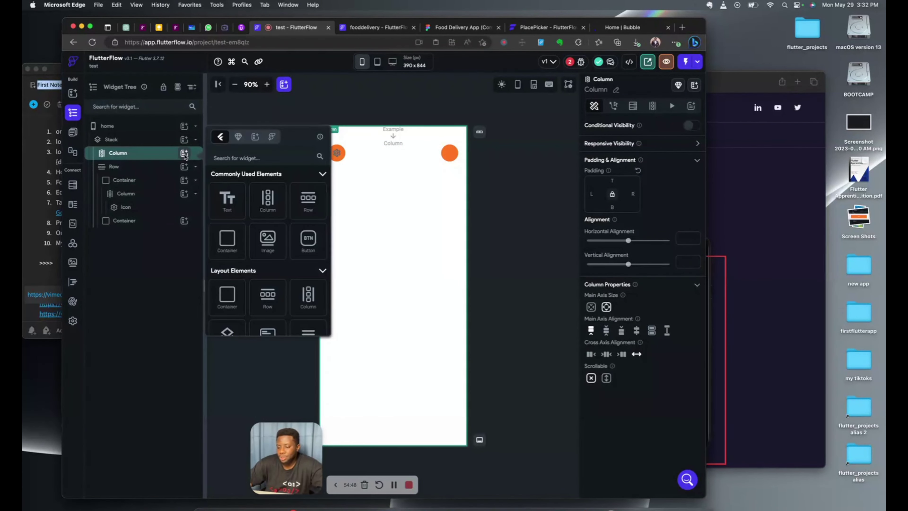
pyautogui.click(229, 238)
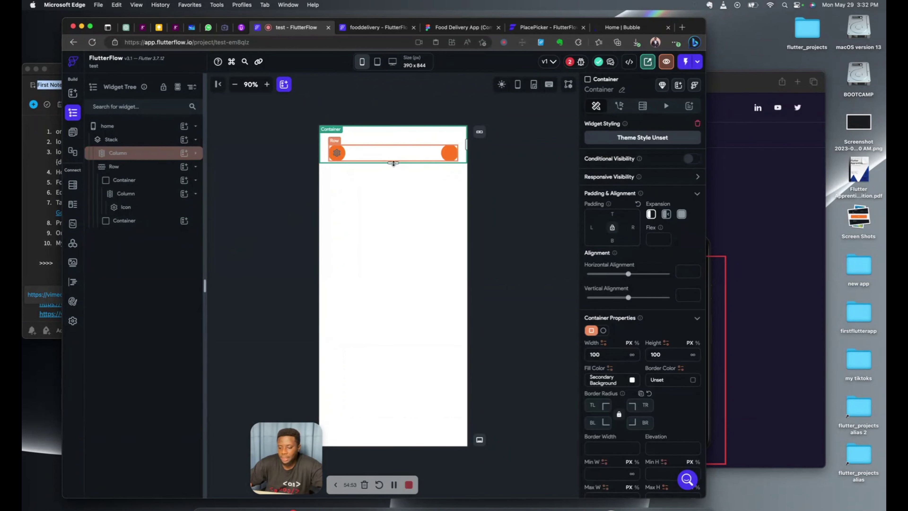
# Step: Check the Food Details_02 heading image's size in Figma, and set the new container's height to 407 in the FlutterFlow test project
pyautogui.click(430, 27)
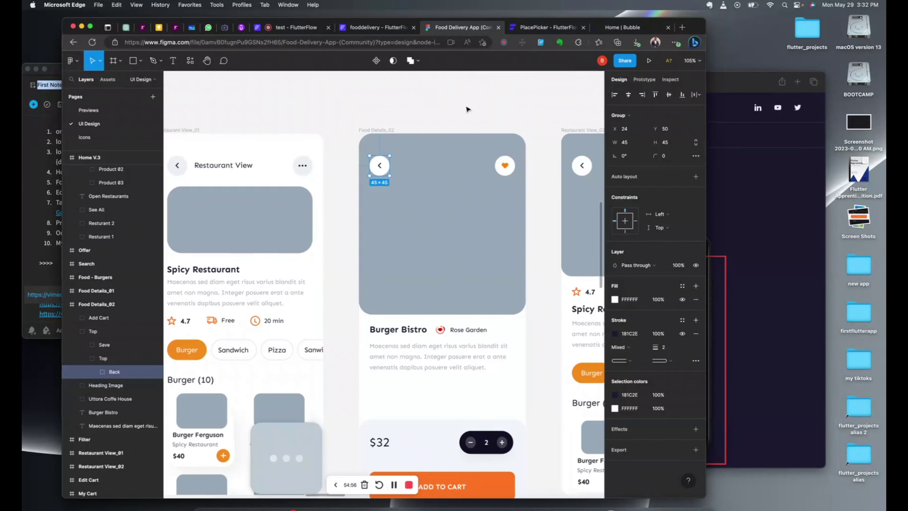
pyautogui.click(415, 249)
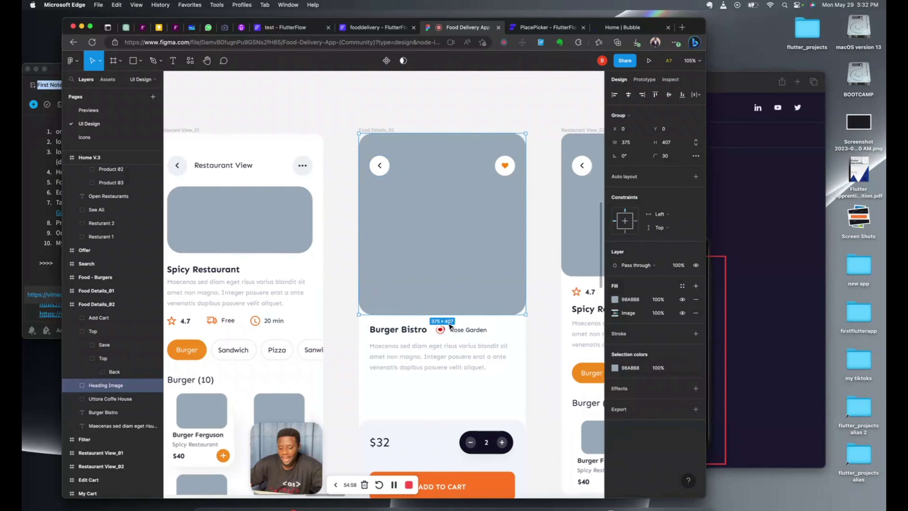
pyautogui.click(284, 27)
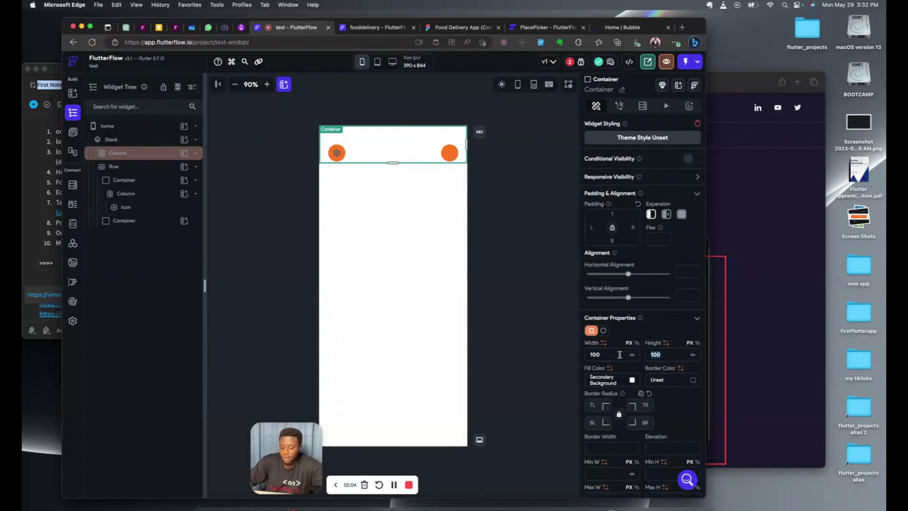
pyautogui.write('407')
pyautogui.press('Return')
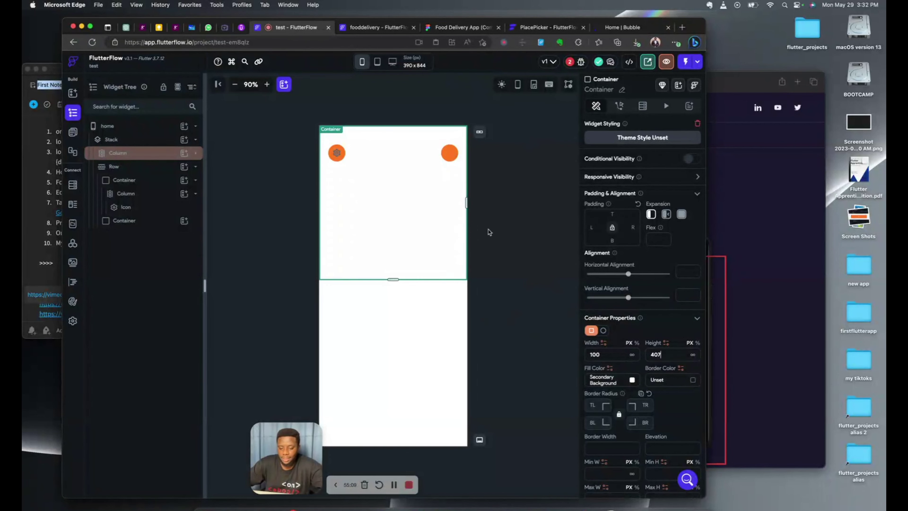
# Step: Copy the heading image's fill colour 98A8B8 from Figma, and apply it as the container's fill colour in the FlutterFlow test project
pyautogui.click(446, 29)
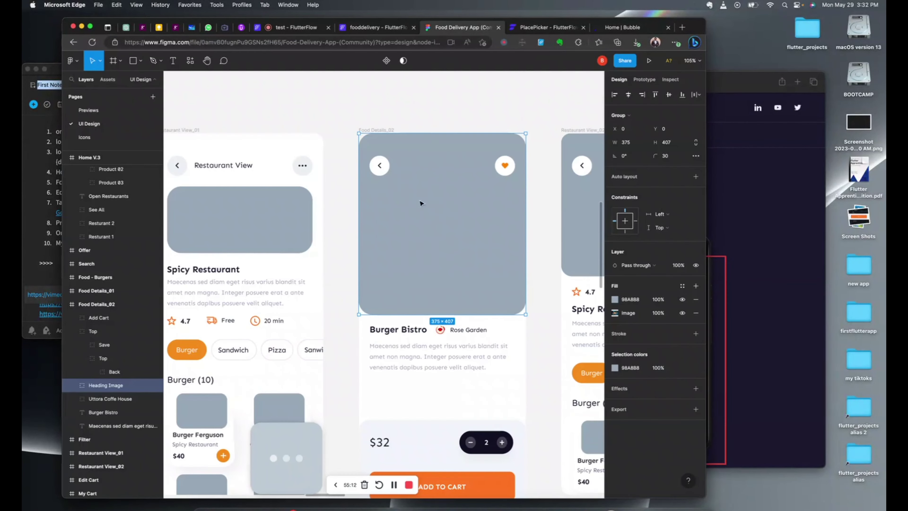
pyautogui.doubleClick(407, 253)
pyautogui.click(624, 266)
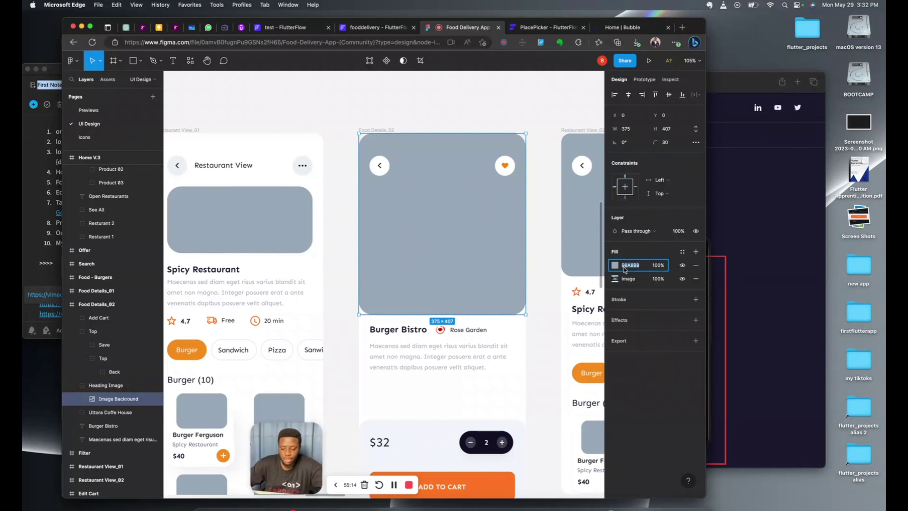
pyautogui.press('super+c')
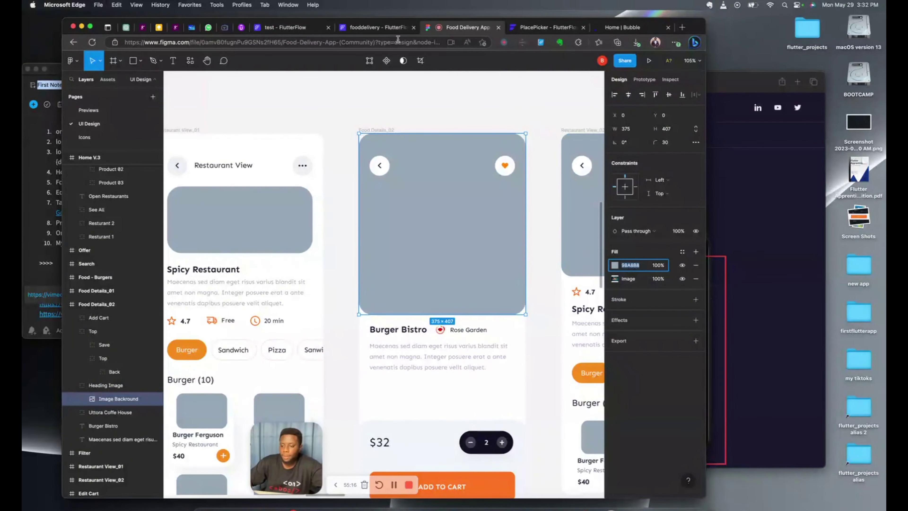
pyautogui.click(281, 28)
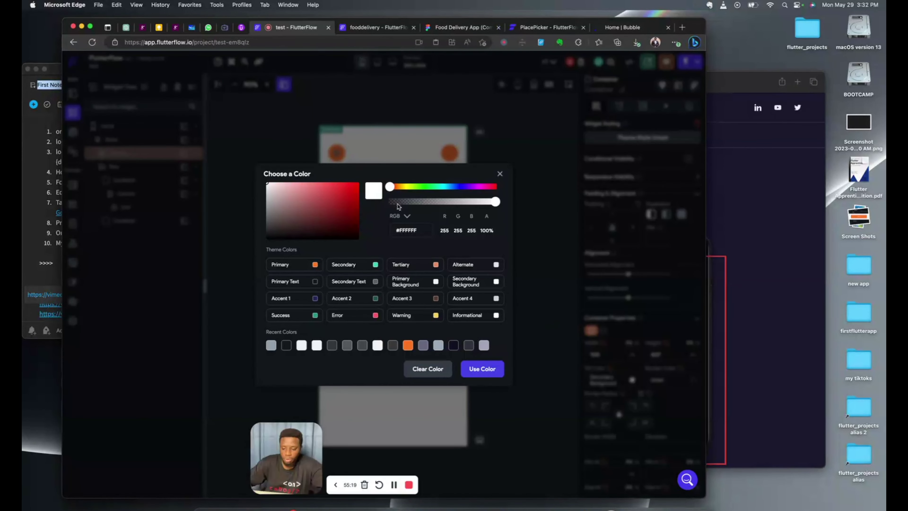
pyautogui.press('super+a')
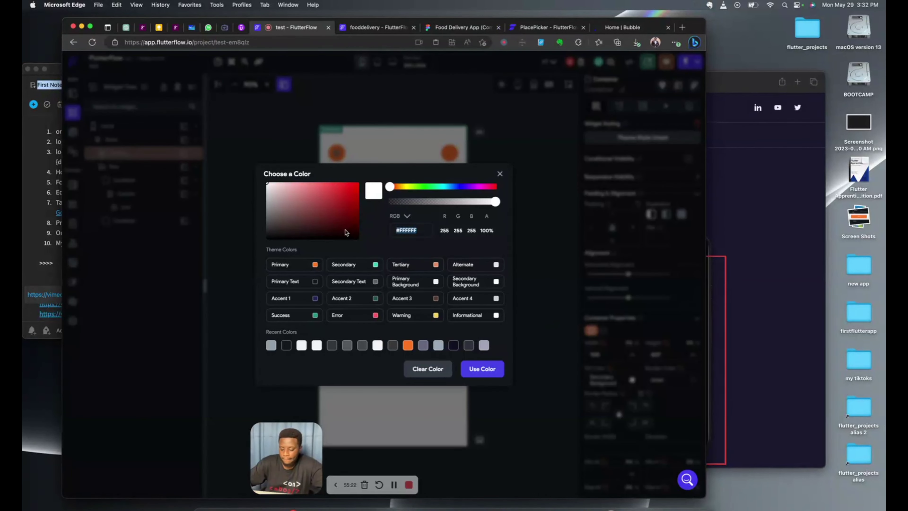
pyautogui.press('super+v')
pyautogui.click(488, 374)
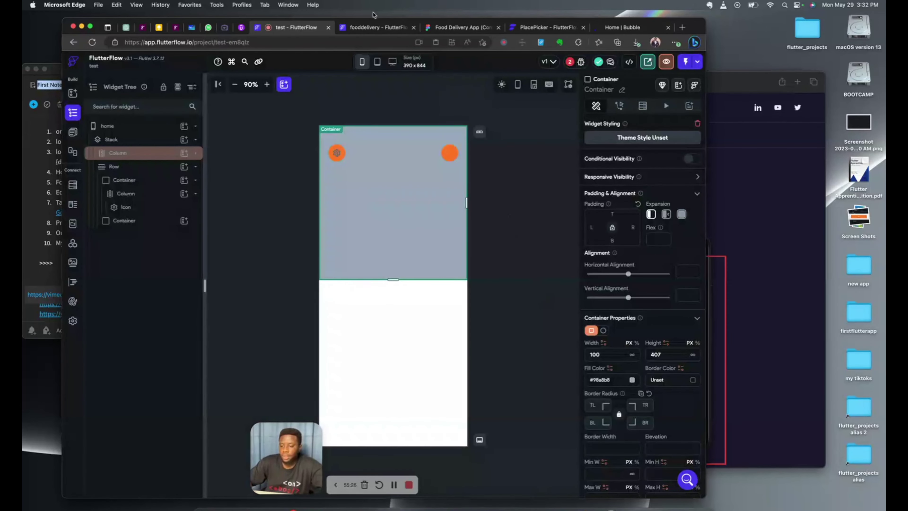
# Step: Check the heading image's corner radius in Figma, and set all four container corners to a 30 border radius in the FlutterFlow test project
pyautogui.click(367, 26)
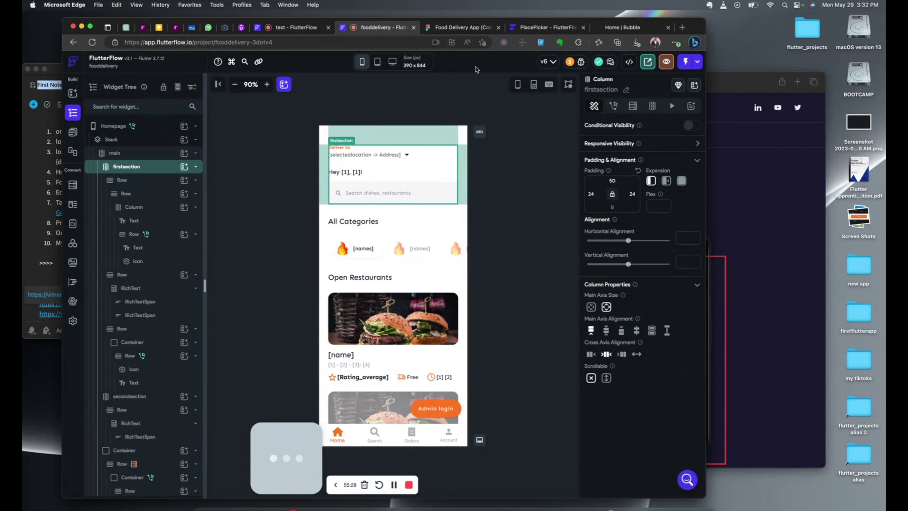
pyautogui.click(476, 27)
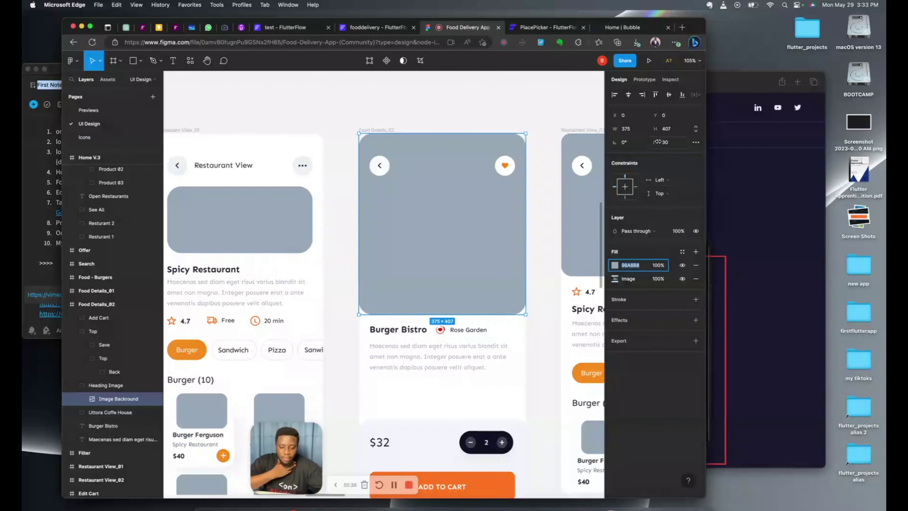
pyautogui.click(285, 28)
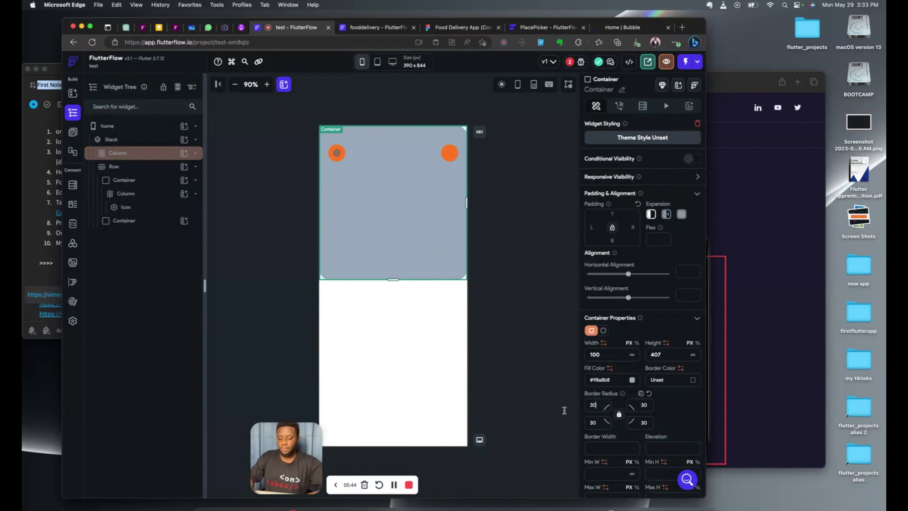
pyautogui.click(495, 283)
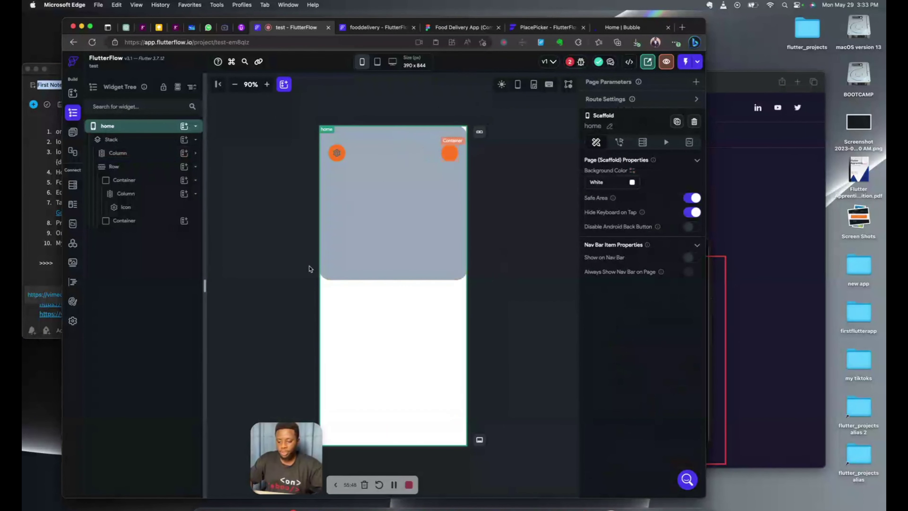
# Step: Clear the top-left and top-right border radius of the grey header container, keeping only its lower corners rounded
pyautogui.click(344, 264)
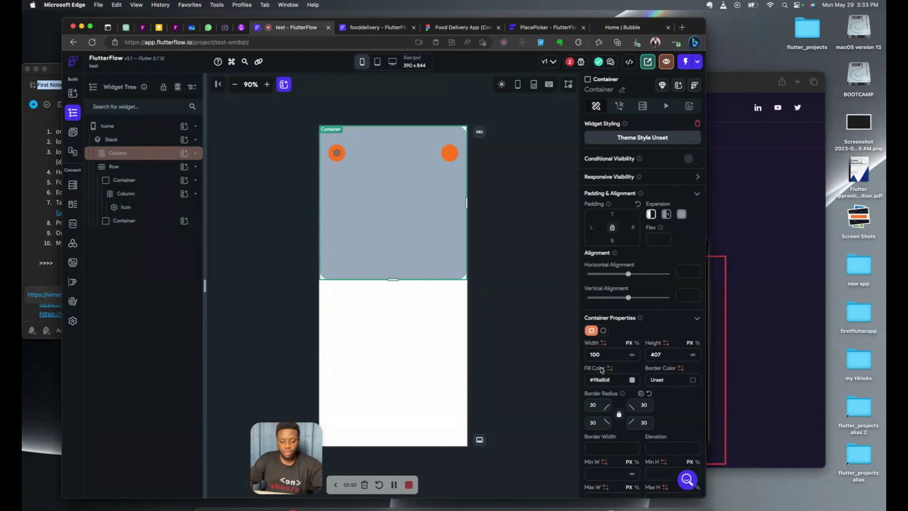
pyautogui.click(601, 403)
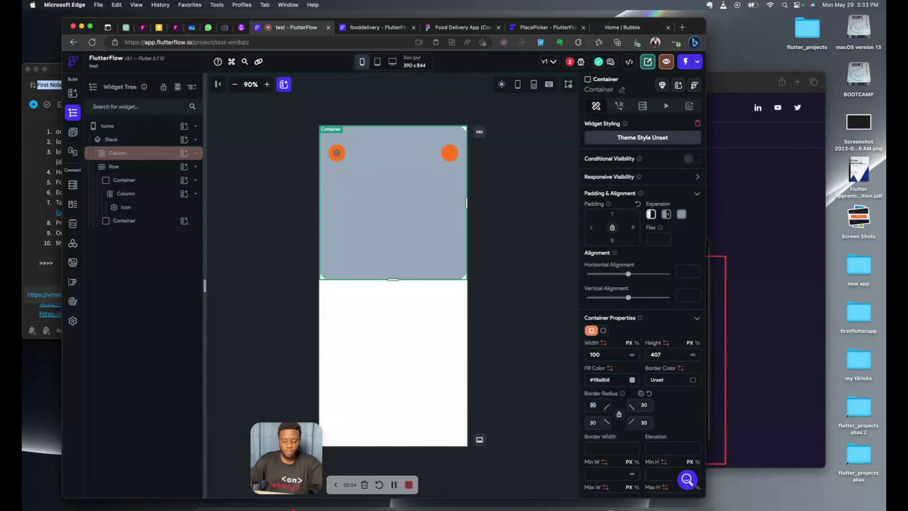
pyautogui.press('BackSpace')
pyautogui.click(651, 404)
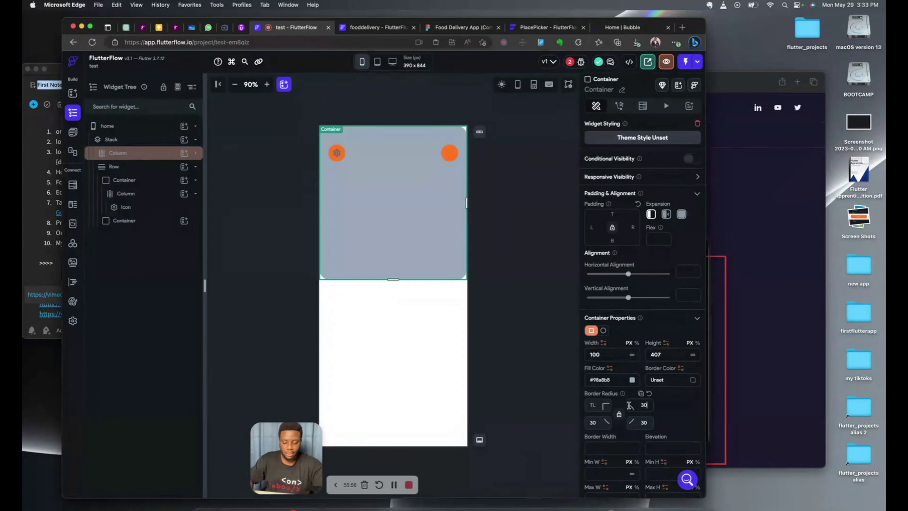
pyautogui.press('BackSpace')
pyautogui.press('BackSpace')
pyautogui.click(528, 294)
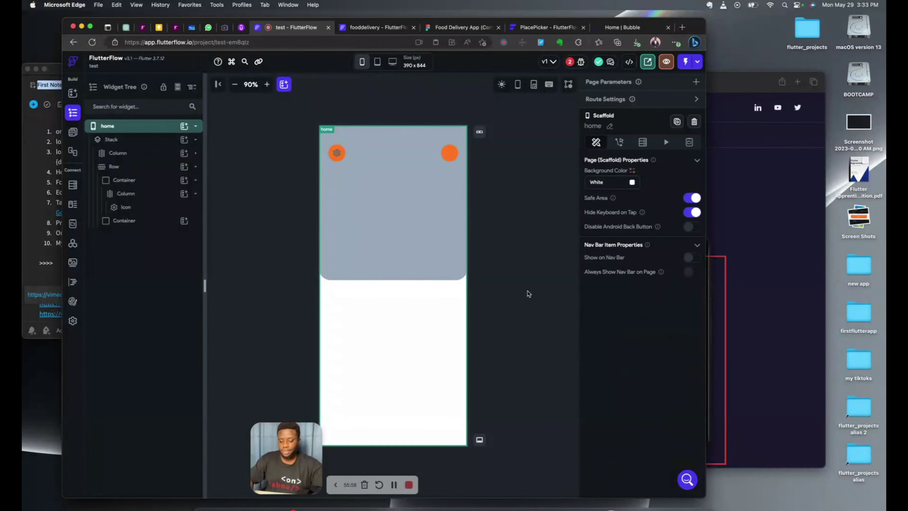
# Step: View the Add Cart panel in Figma, and add a container to the Stack at the page's bottom-left corner in the FlutterFlow test project
pyautogui.click(442, 30)
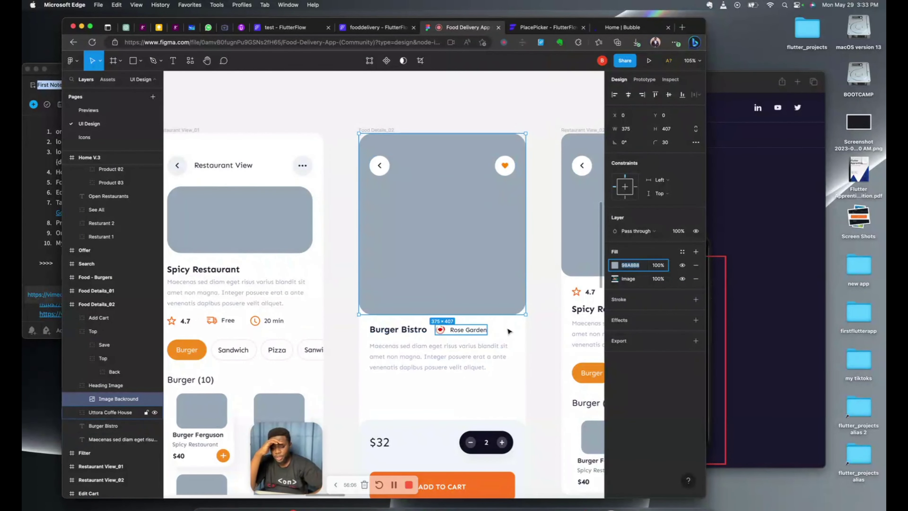
pyautogui.scroll(-5, 414, 354)
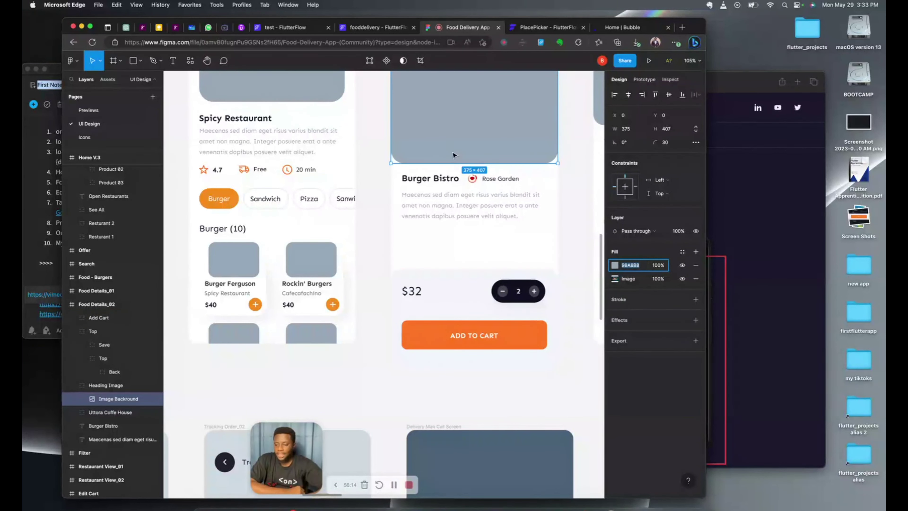
pyautogui.click(301, 28)
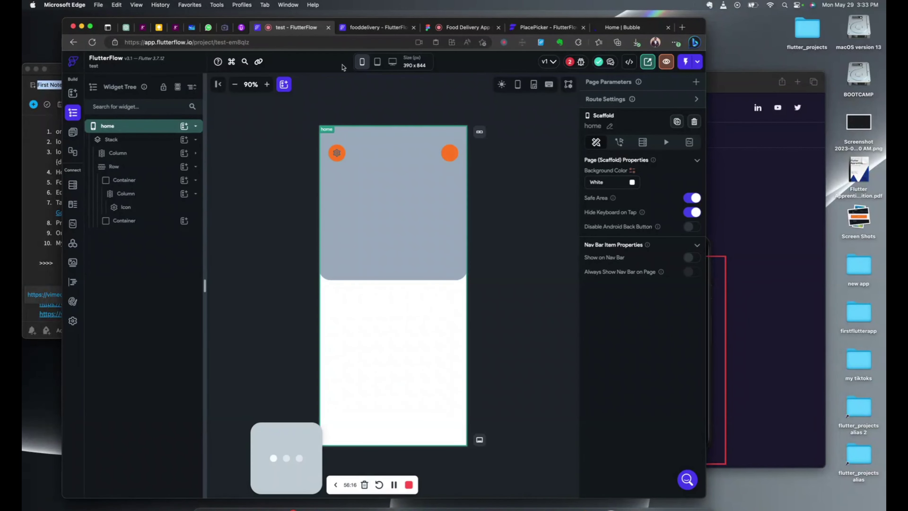
pyautogui.click(184, 140)
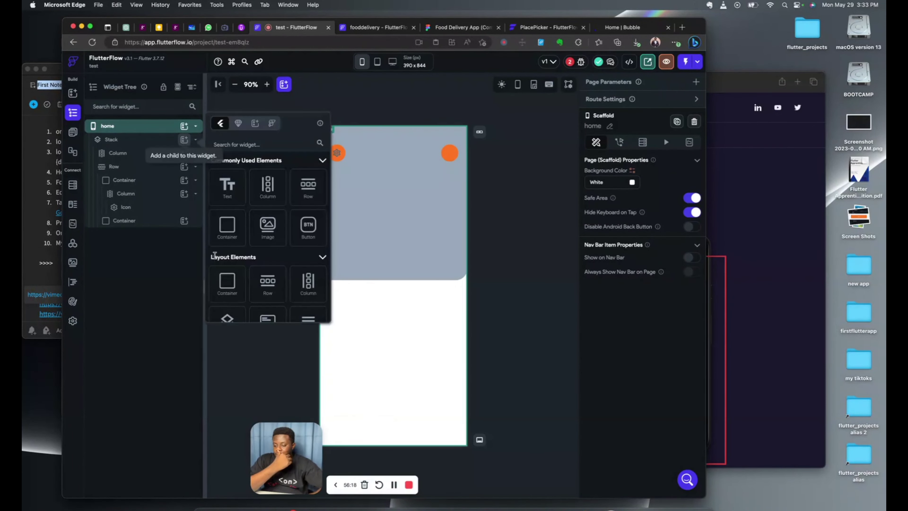
pyautogui.click(222, 233)
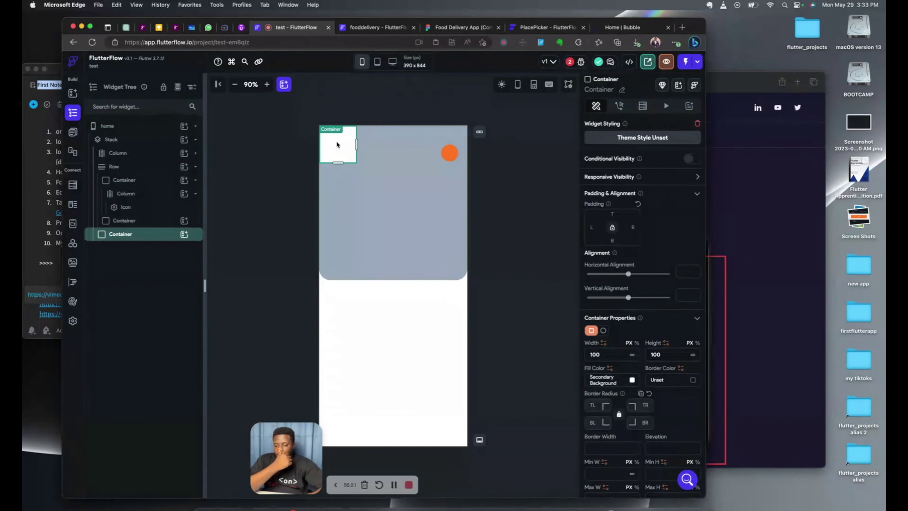
pyautogui.moveTo(332, 263); pyautogui.dragTo(336, 429)
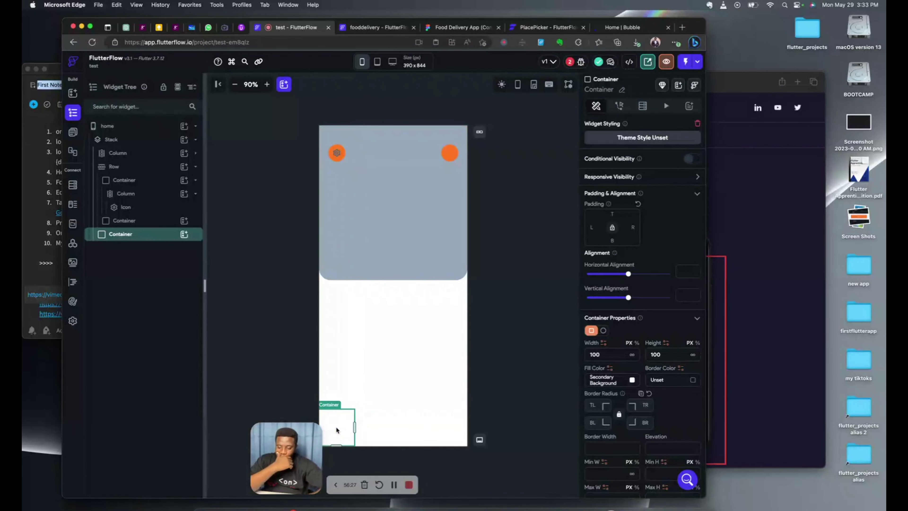
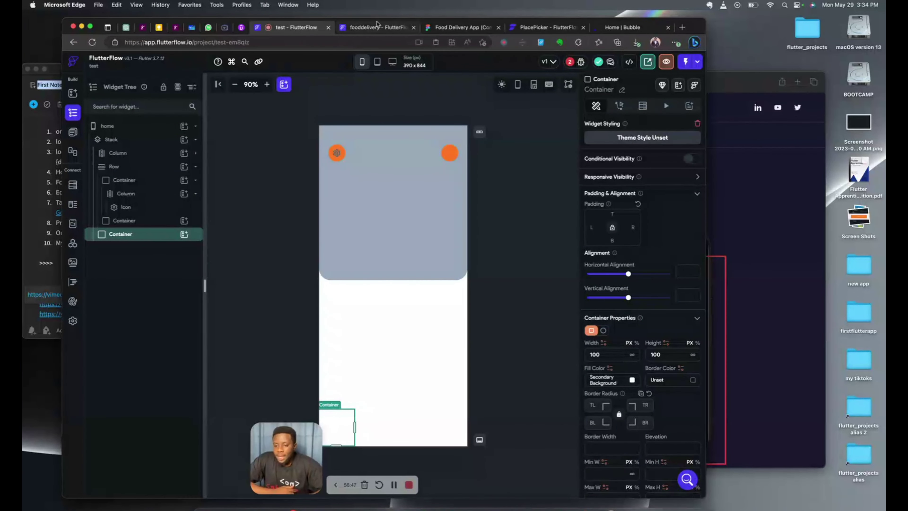
# Step: Check the page list in Evernote's Video planning idea note, and examine the Home and Cart screens in the Figma food delivery design
pyautogui.click(367, 27)
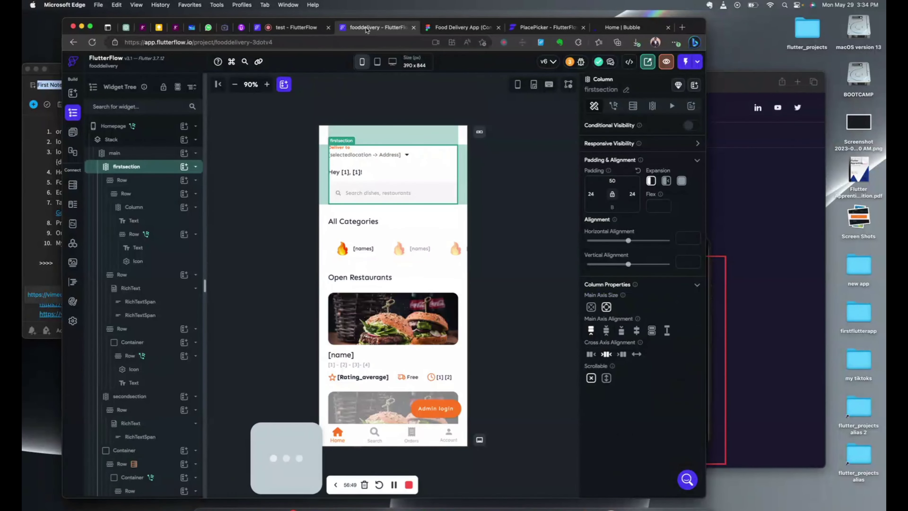
pyautogui.click(452, 28)
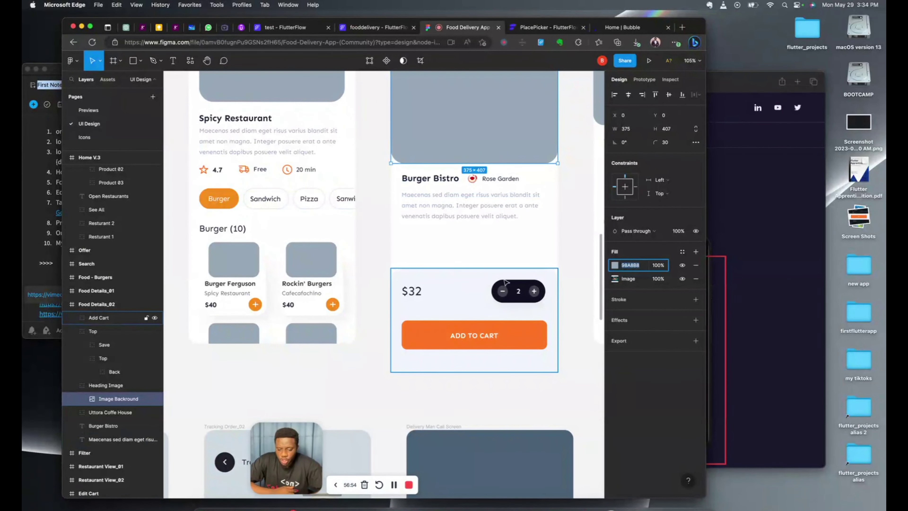
pyautogui.click(28, 206)
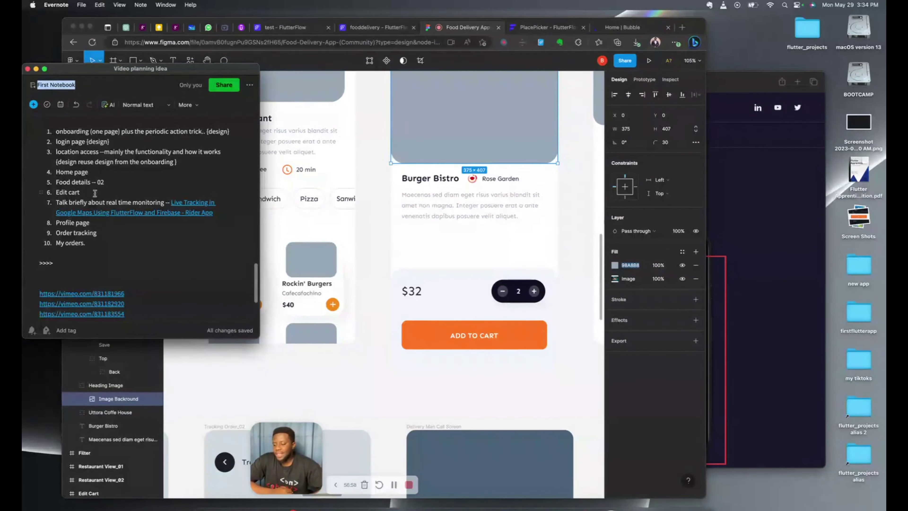
pyautogui.click(319, 181)
pyautogui.hscroll(-15, 319, 181)
pyautogui.scroll(3, 320, 181)
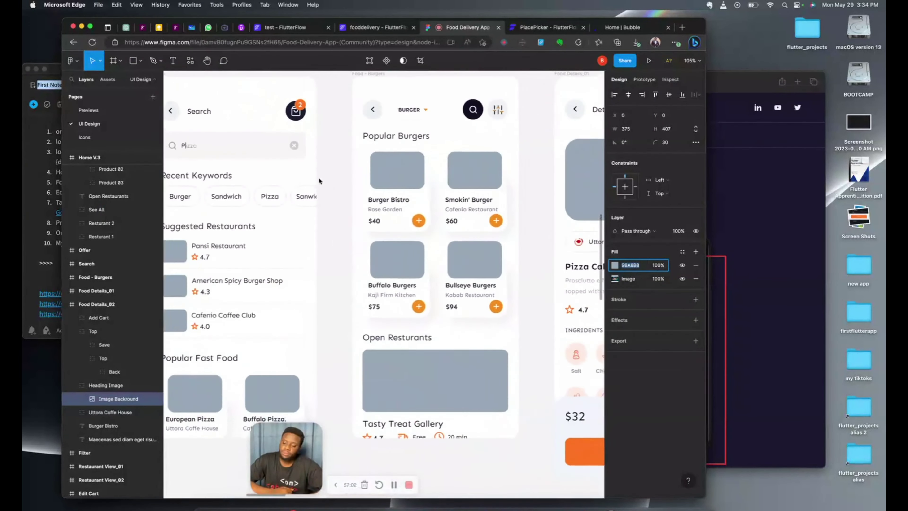
pyautogui.hscroll(-20, 319, 181)
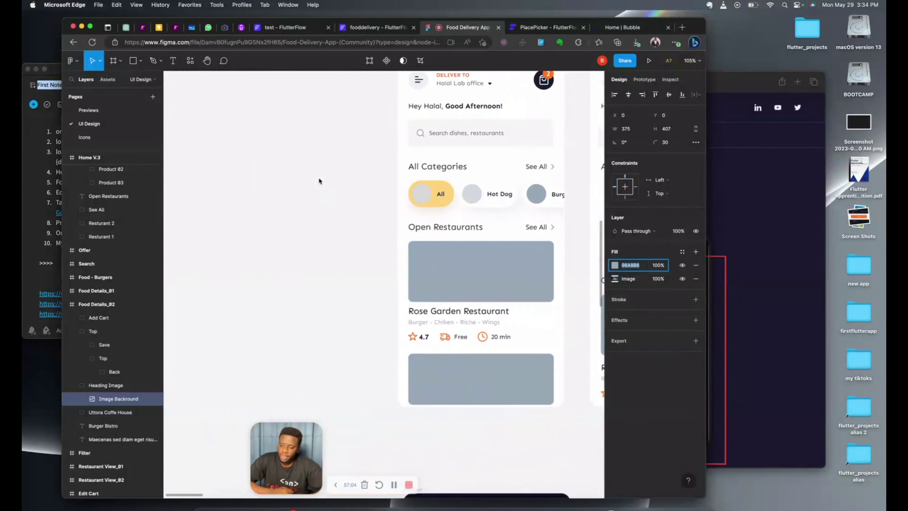
pyautogui.hscroll(-10, 319, 181)
pyautogui.hscroll(20, 319, 181)
pyautogui.scroll(-10, 319, 181)
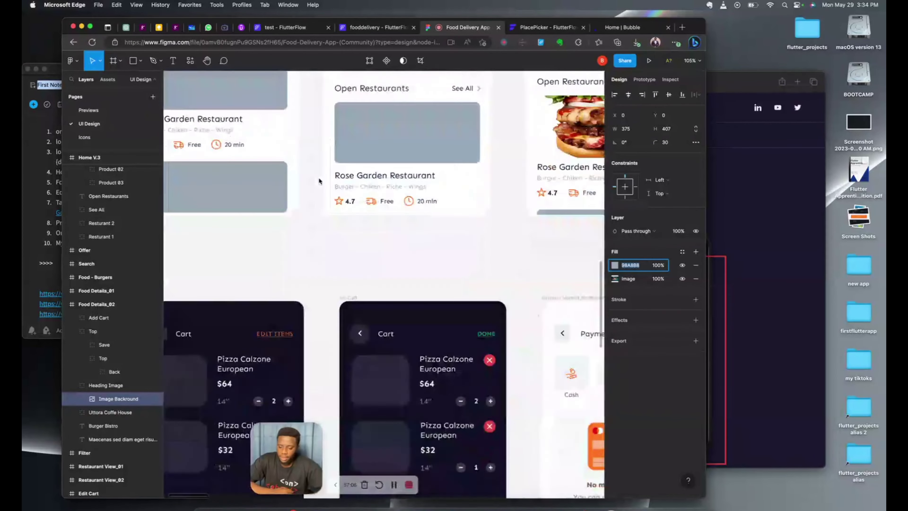
pyautogui.scroll(-10, 319, 181)
pyautogui.hscroll(-5, 319, 181)
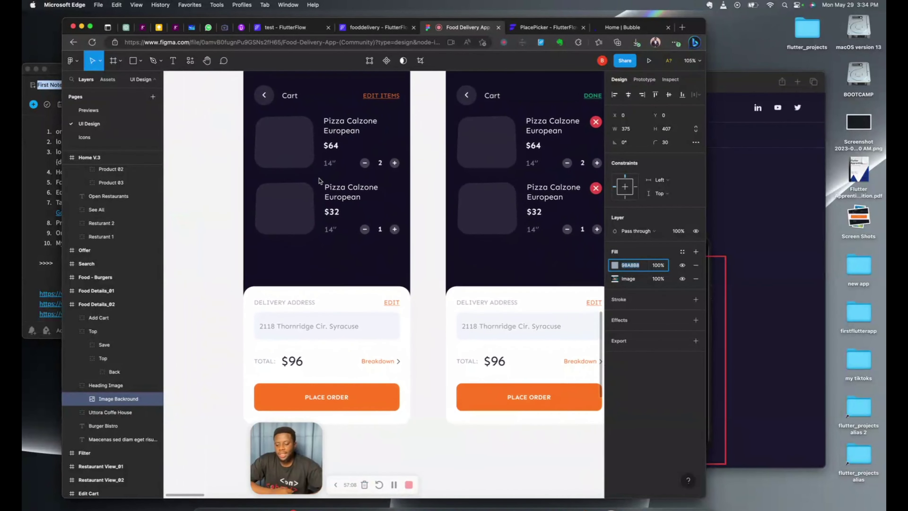
# Step: Examine Figma's Edit Cart and My Cart screens, and open the EditCart page in the fooddelivery FlutterFlow project
pyautogui.scroll(-3, 320, 181)
pyautogui.scroll(6, 320, 180)
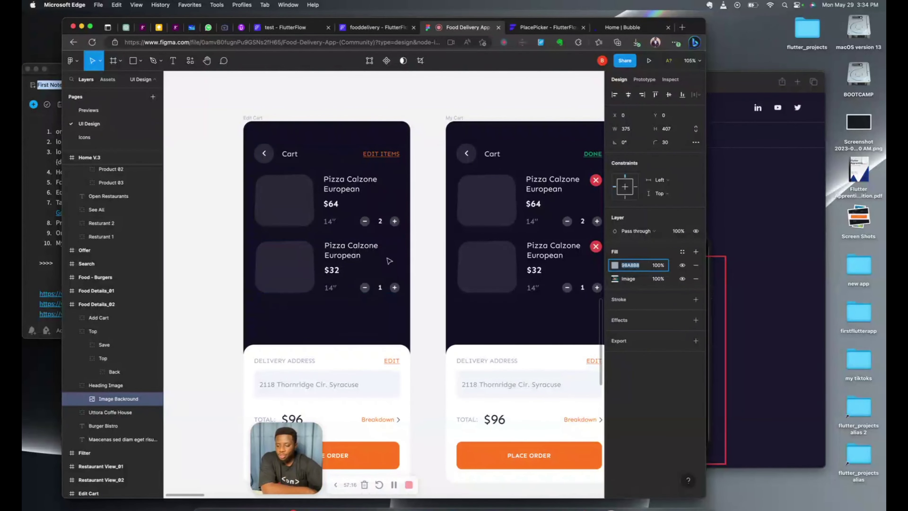
pyautogui.click(375, 27)
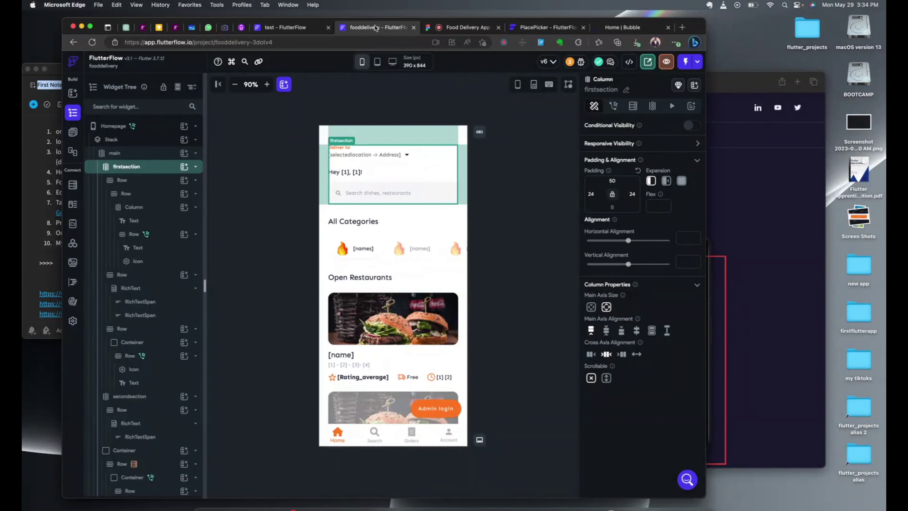
pyautogui.click(72, 133)
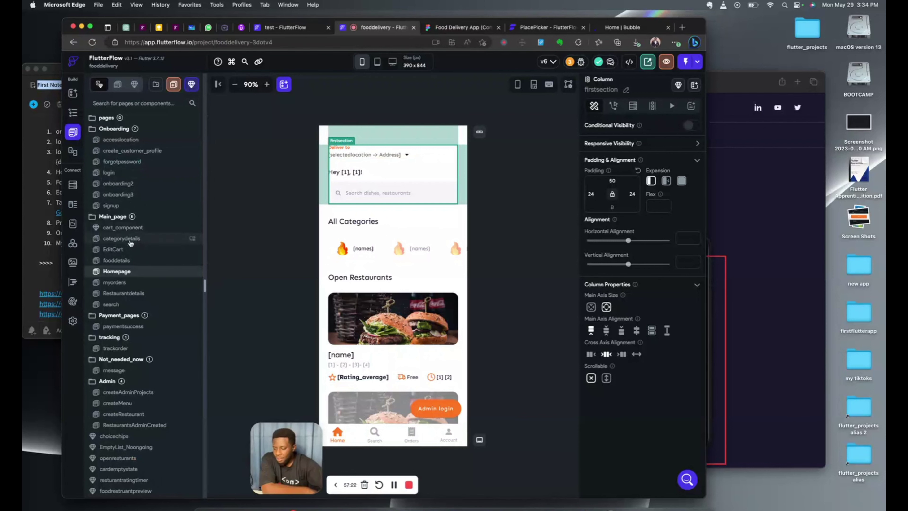
pyautogui.click(113, 249)
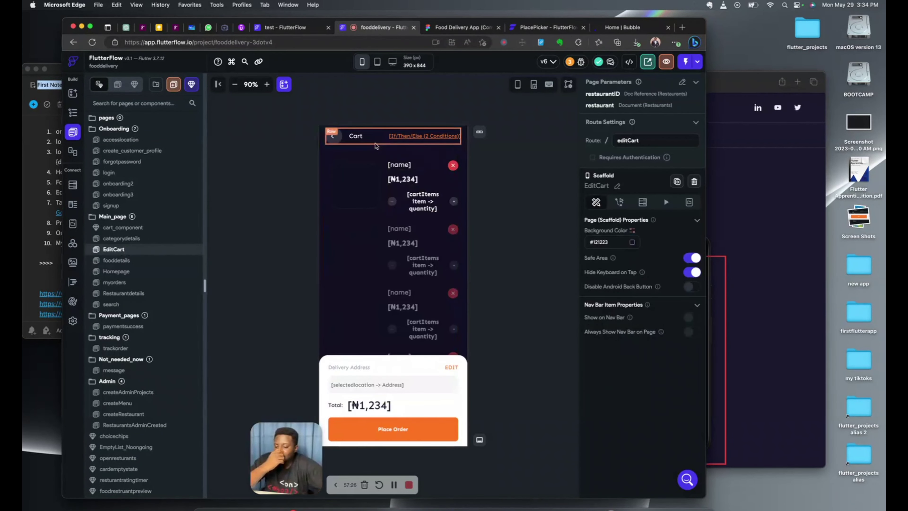
# Step: Inspect the EditCart page's AppBar, its nested rows and the back button's column to see how the header is built
pyautogui.click(467, 134)
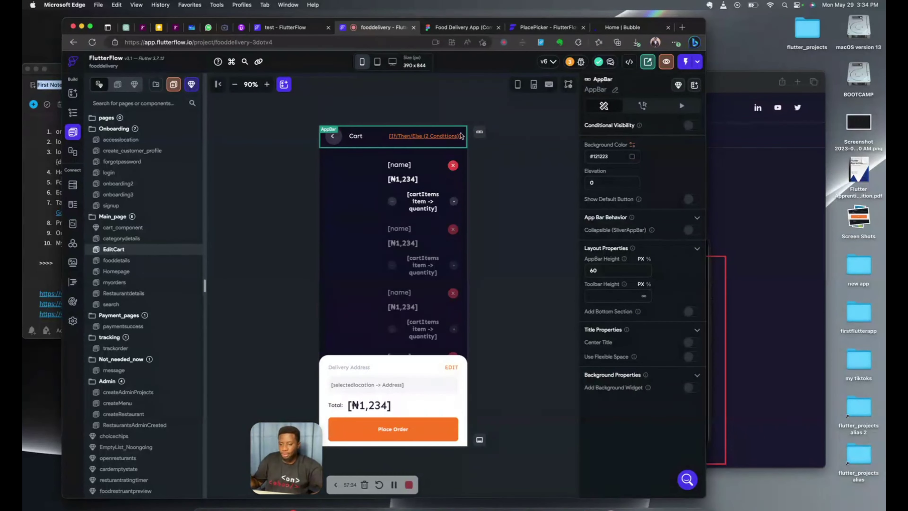
pyautogui.click(367, 140)
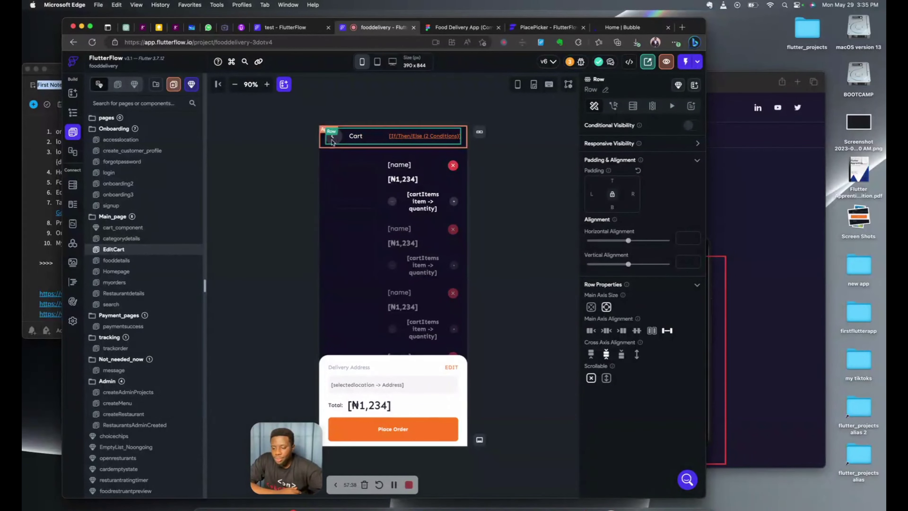
pyautogui.click(346, 141)
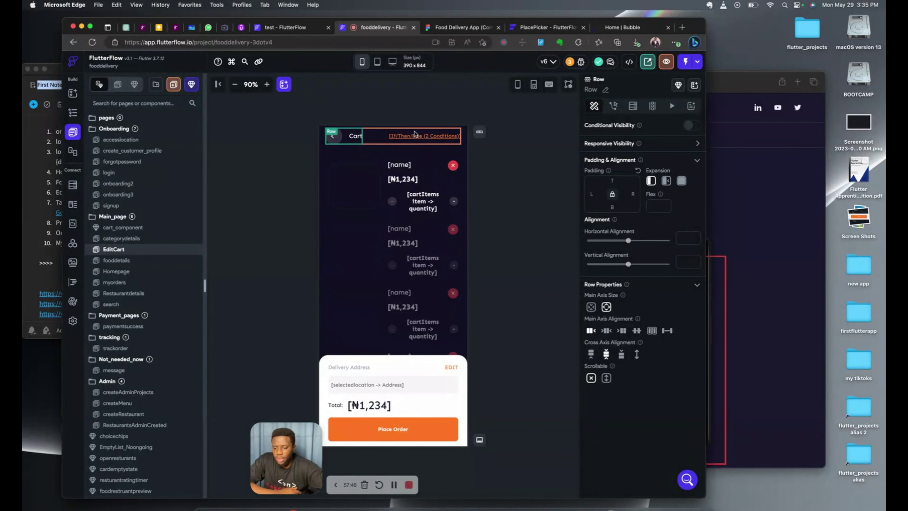
pyautogui.click(370, 135)
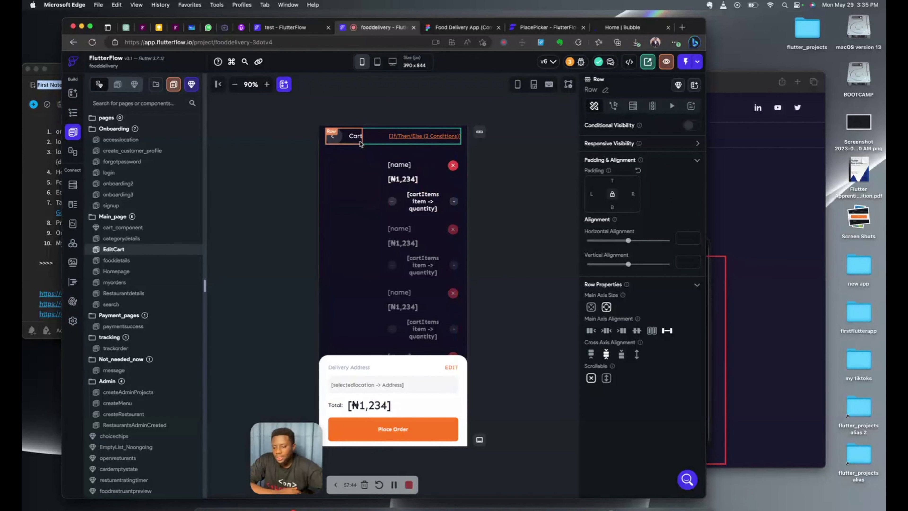
pyautogui.click(330, 143)
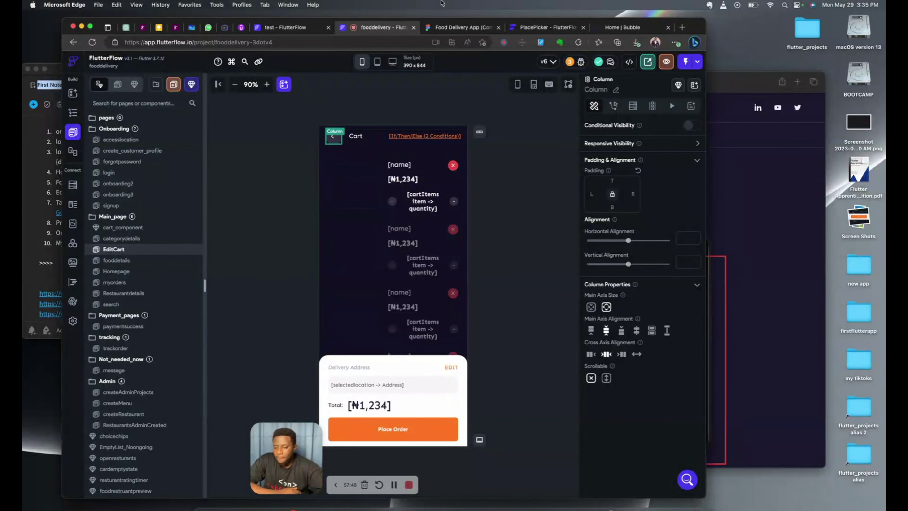
# Step: Check the size, fill and opacity of the back button's ellipse on Figma's Edit Cart screen, and return to the FlutterFlow test project
pyautogui.click(465, 28)
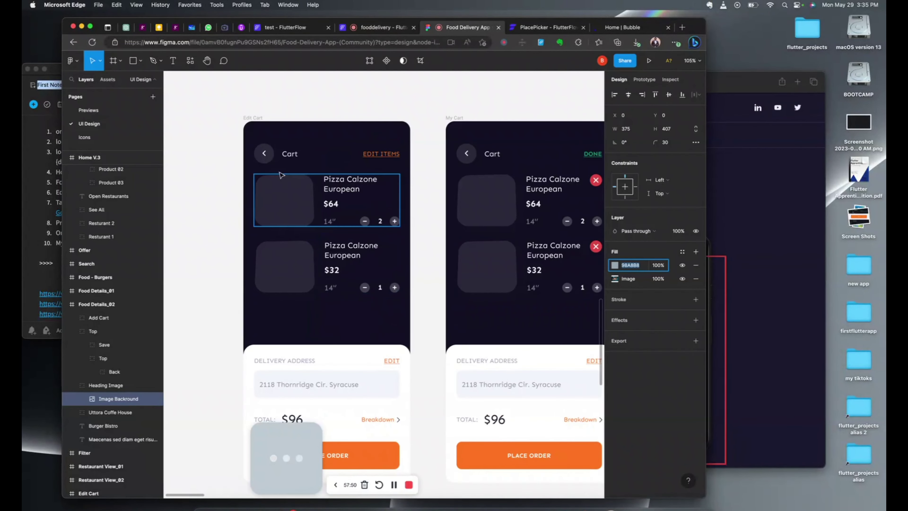
pyautogui.keyDown('super'); pyautogui.click(265, 153); pyautogui.keyUp('super')
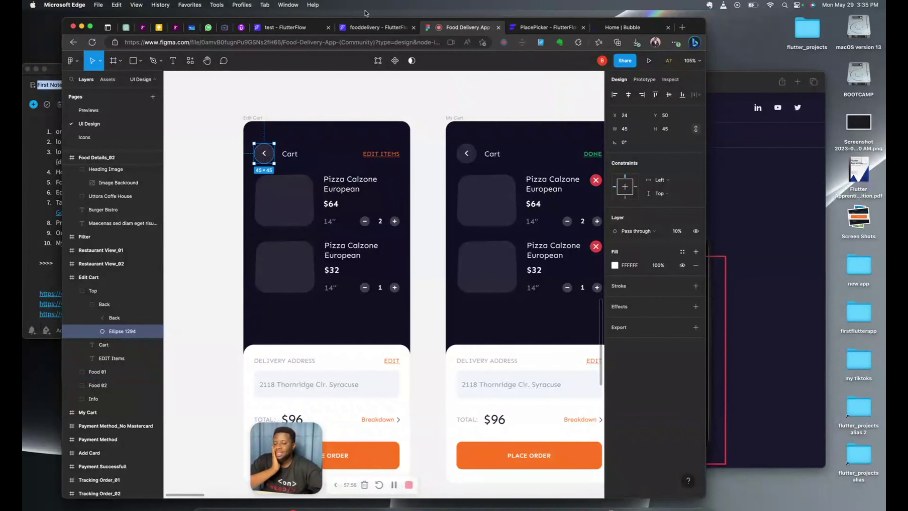
pyautogui.click(286, 28)
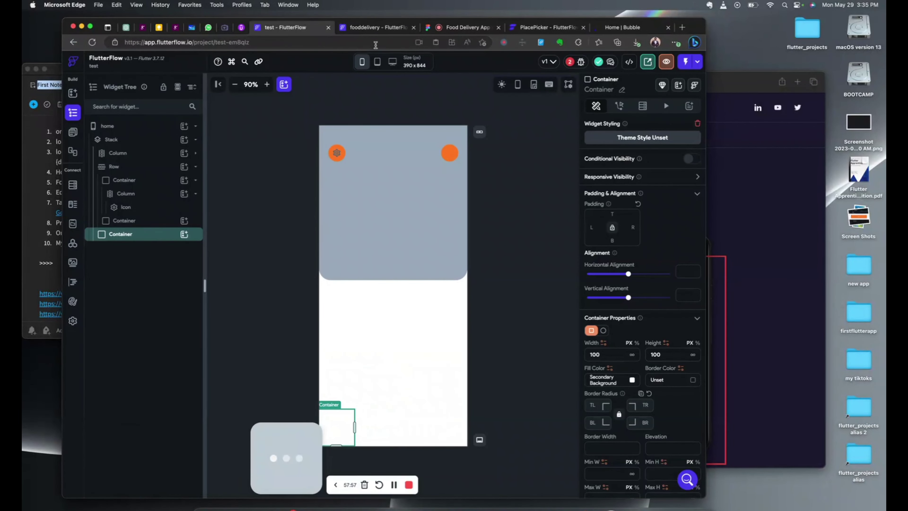
# Step: In the fooddelivery project, inspect the EditCart back button container's properties and fill color in the widget tree, leaving the color unchanged
pyautogui.click(380, 31)
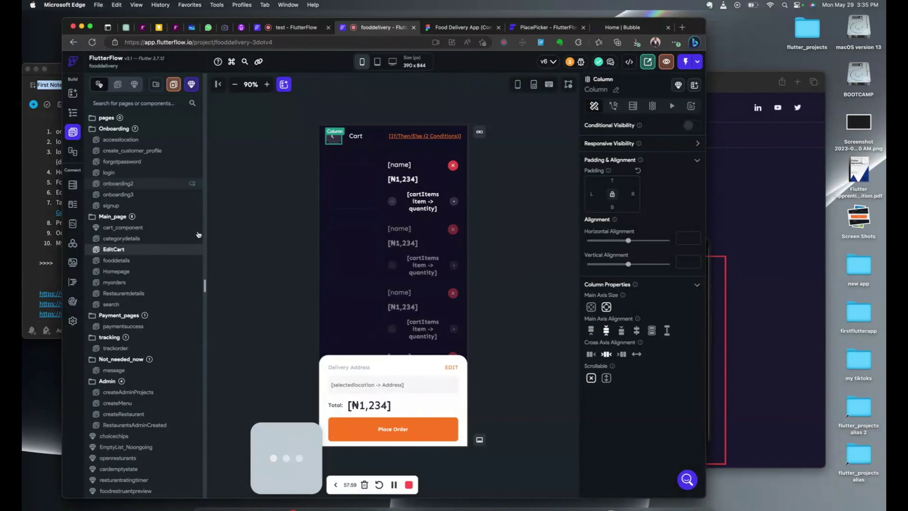
pyautogui.click(72, 114)
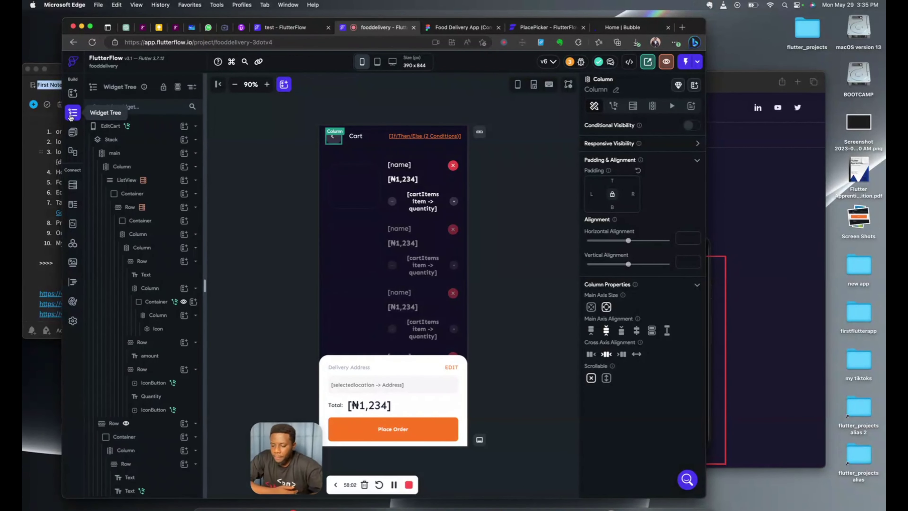
pyautogui.click(334, 143)
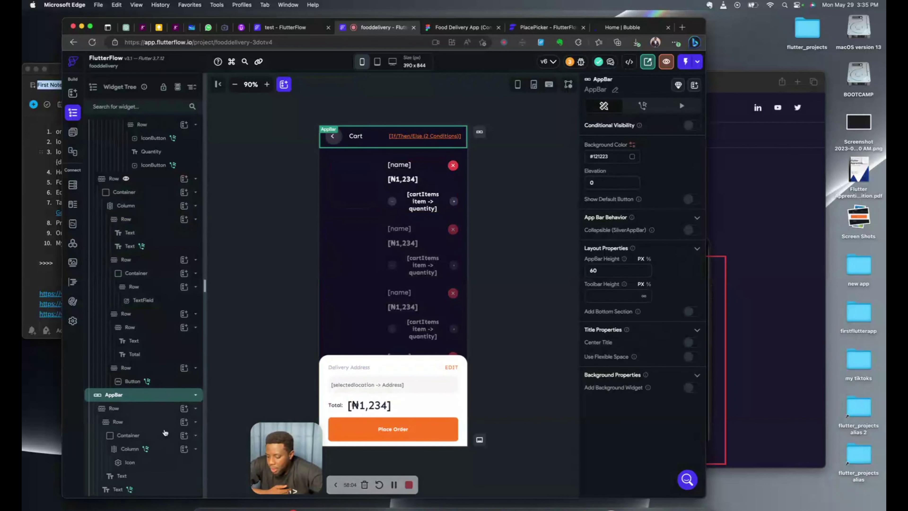
pyautogui.click(171, 442)
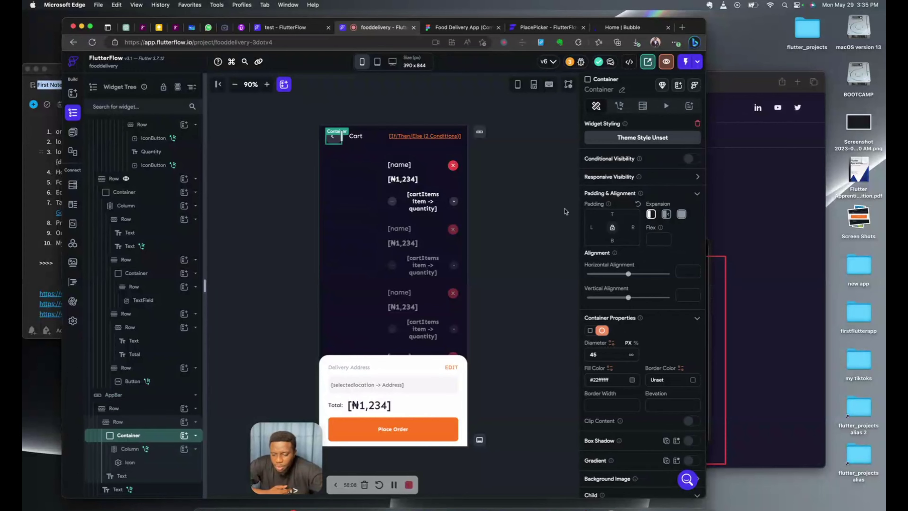
pyautogui.click(633, 380)
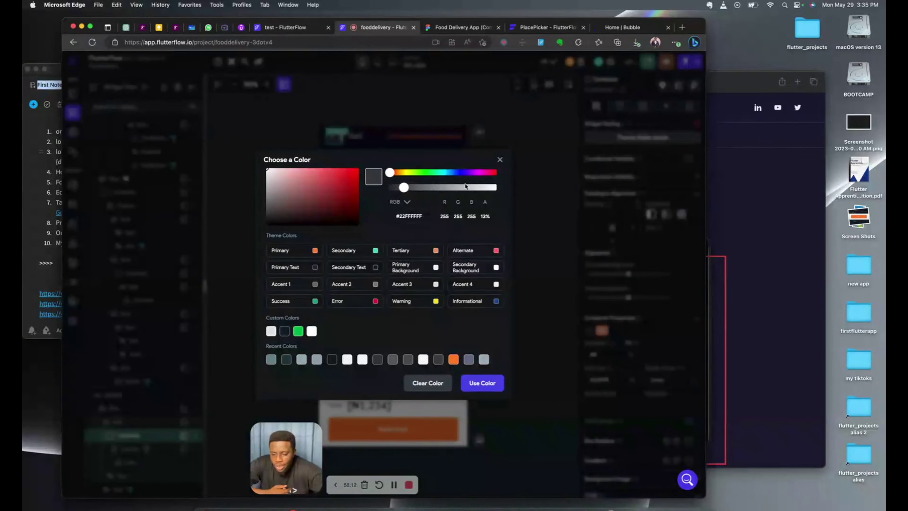
pyautogui.click(500, 160)
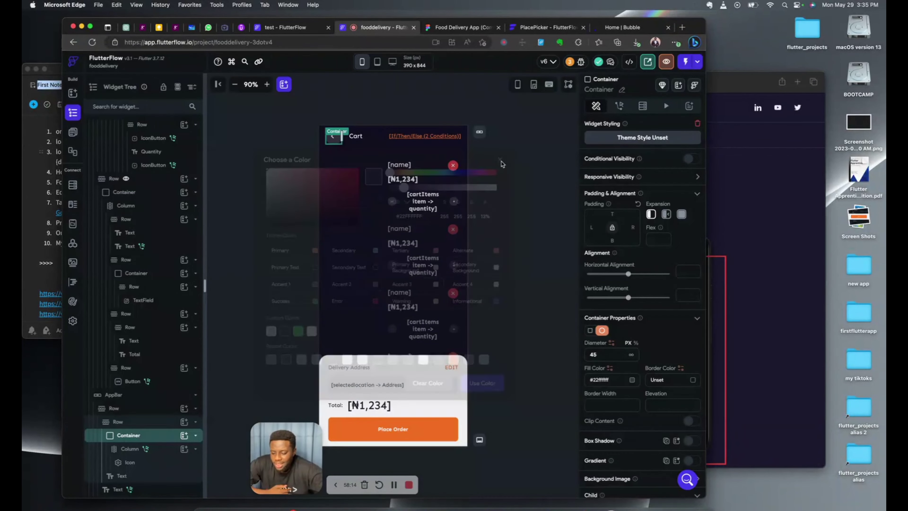